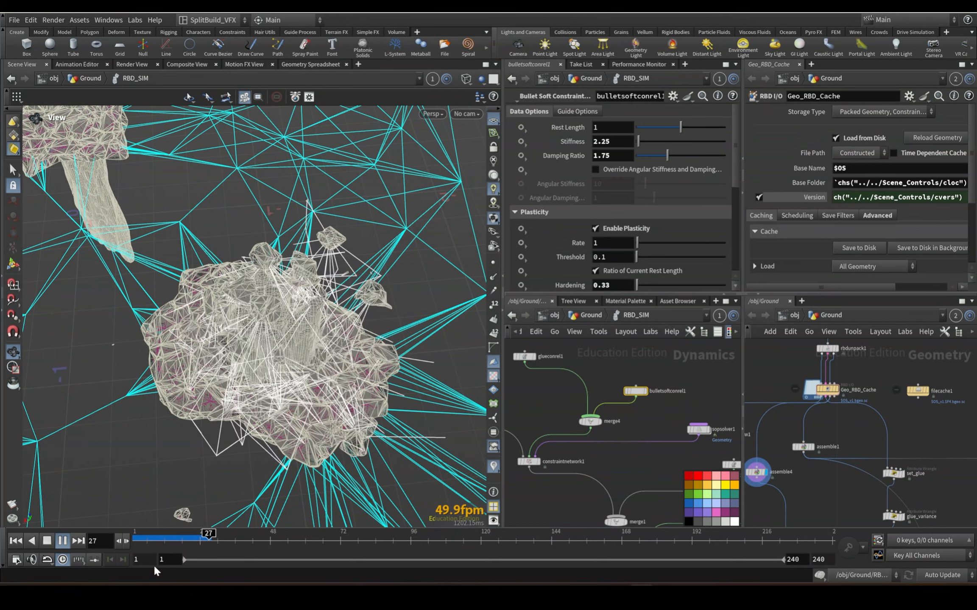
Examine the ground RBD simulation and its constraint network from several angles, playing it from frame 1
{"action": "left_click", "coordinate": [141, 543]}
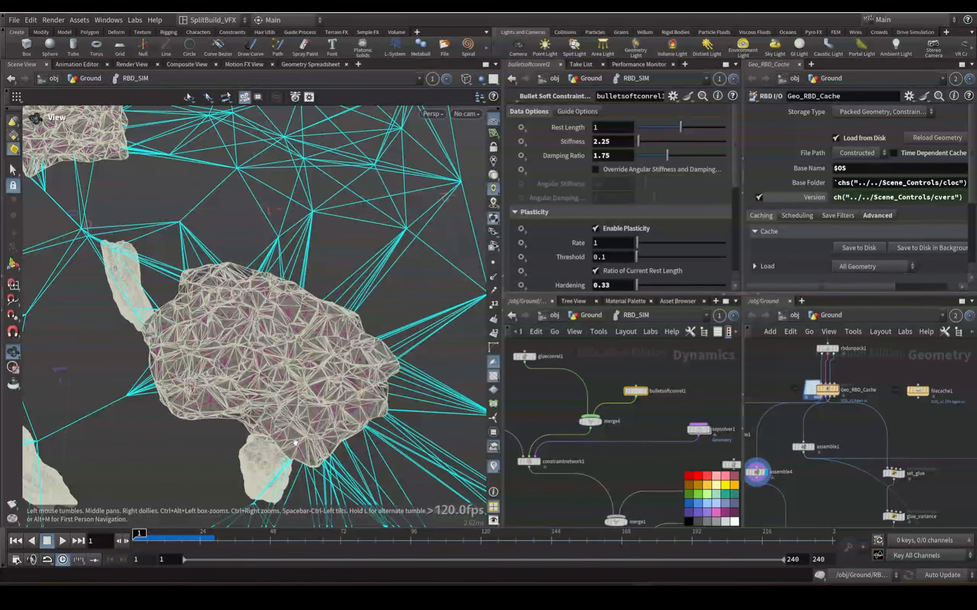
{"action": "scroll", "coordinate": [310, 392], "scroll_direction": "down", "scroll_amount": 10}
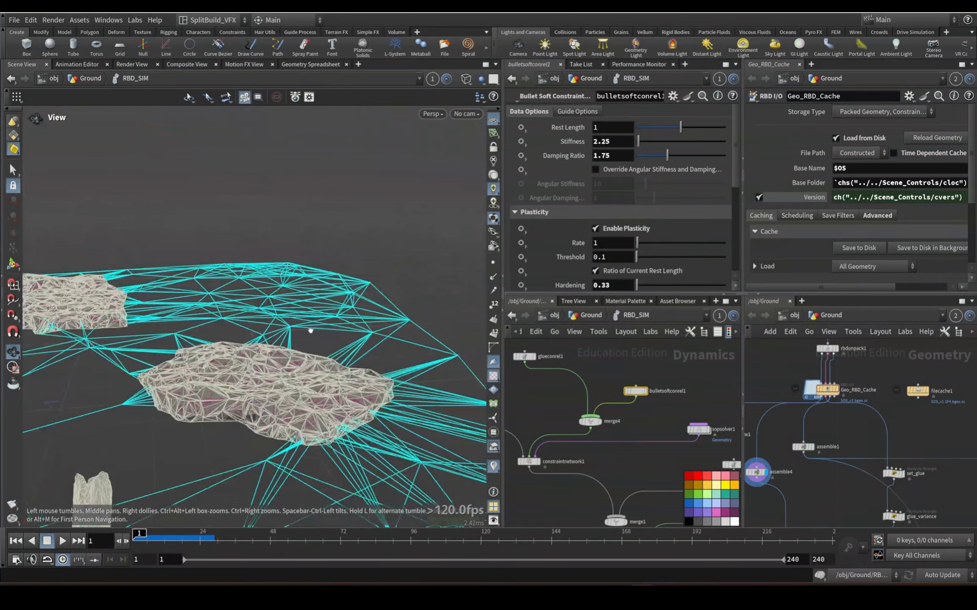
{"action": "left_click_drag", "start_coordinate": [310, 393], "coordinate": [394, 342]}
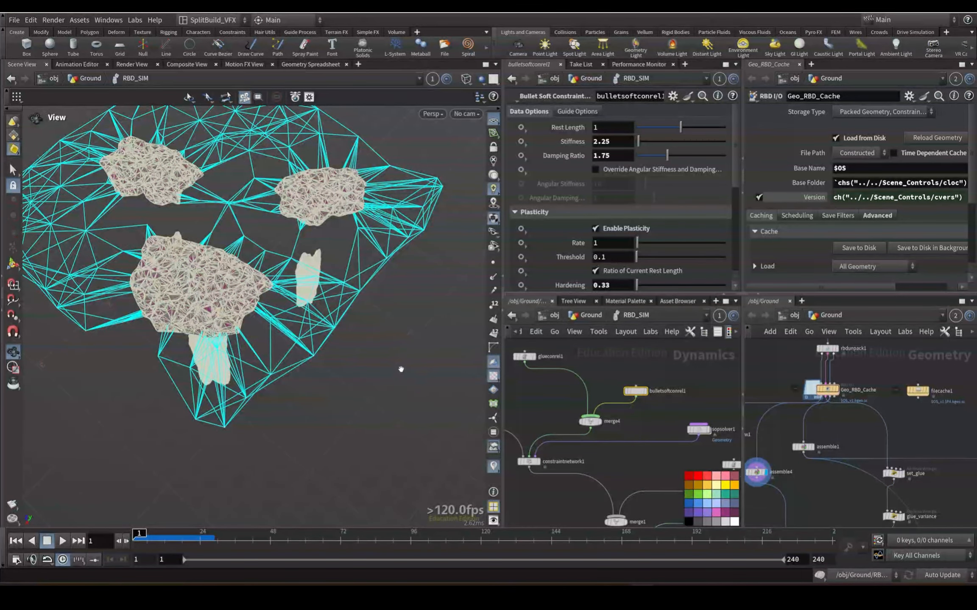
{"action": "left_click_drag", "start_coordinate": [249, 427], "coordinate": [364, 265]}
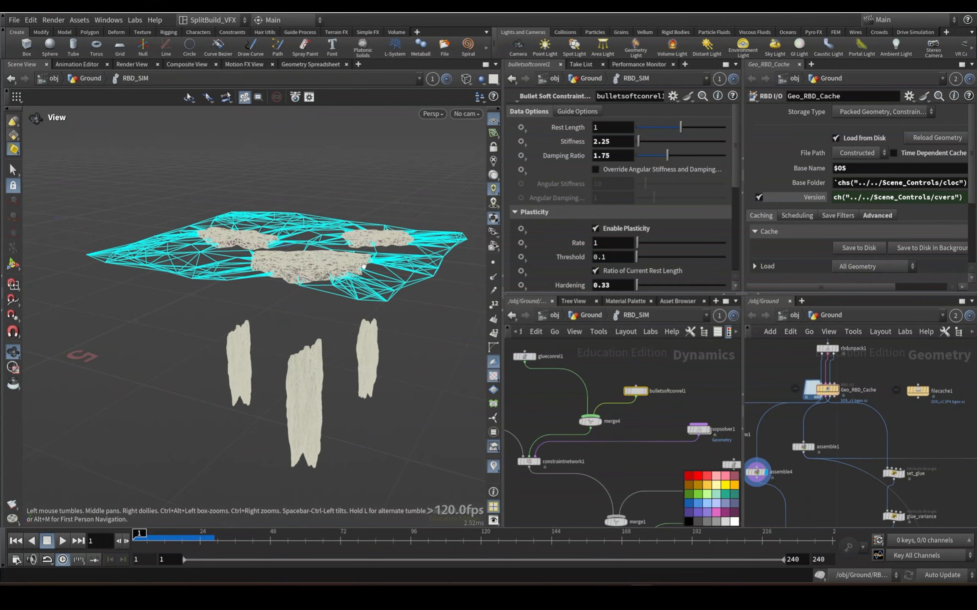
{"action": "left_click_drag", "start_coordinate": [299, 279], "coordinate": [333, 327]}
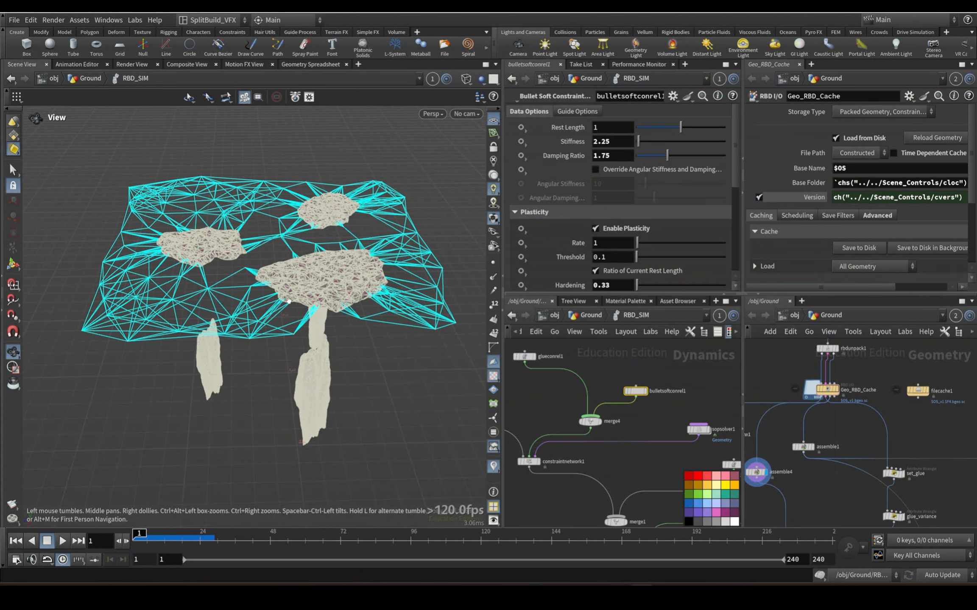
{"action": "left_click", "coordinate": [63, 541]}
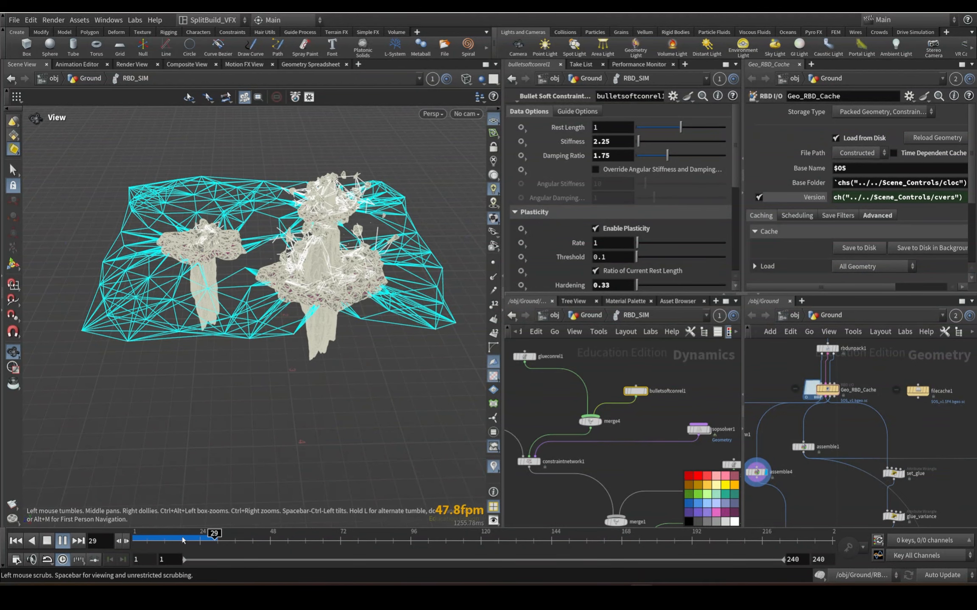
{"action": "left_click", "coordinate": [132, 543]}
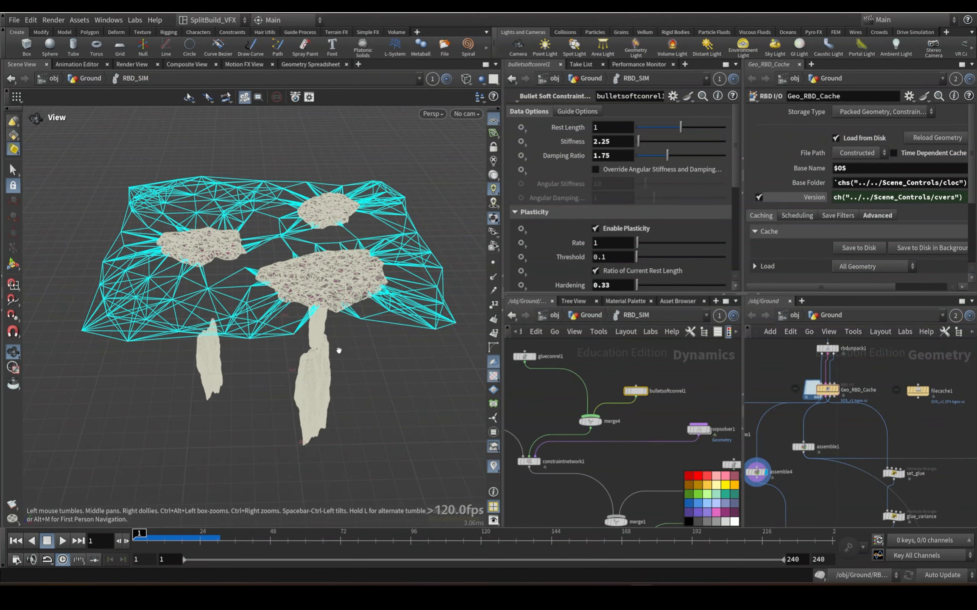
{"action": "left_click_drag", "start_coordinate": [339, 351], "coordinate": [437, 342]}
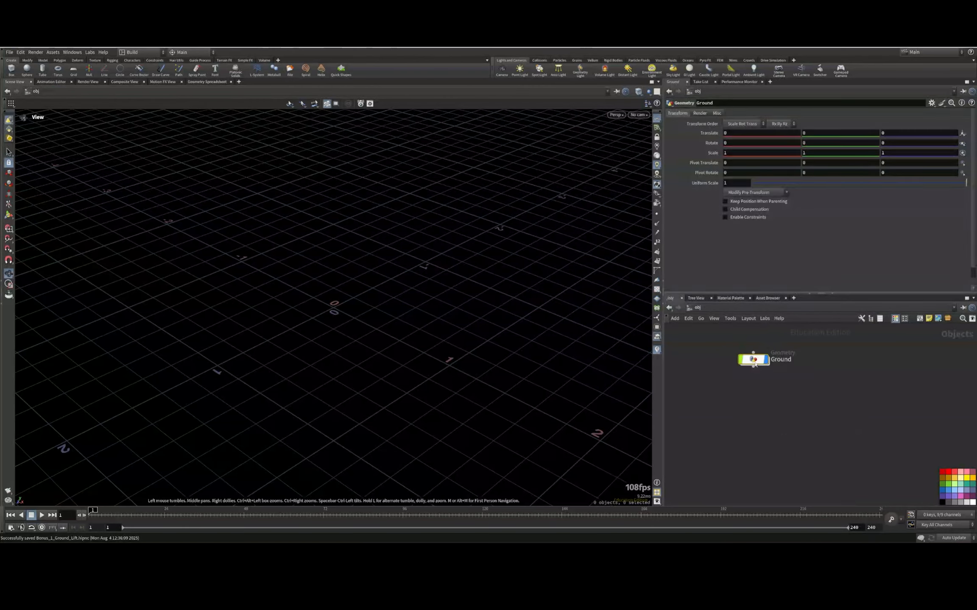
Enter the Ground geometry object and add a Box node to its empty network
{"action": "key", "text": "i"}
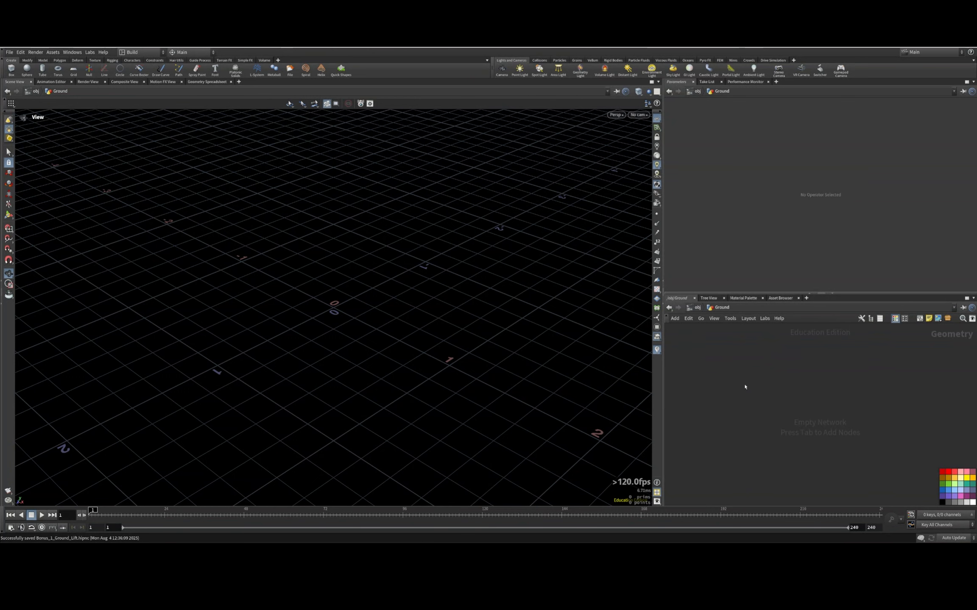
{"action": "key", "text": "Tab"}
{"action": "type", "text": "grid"}
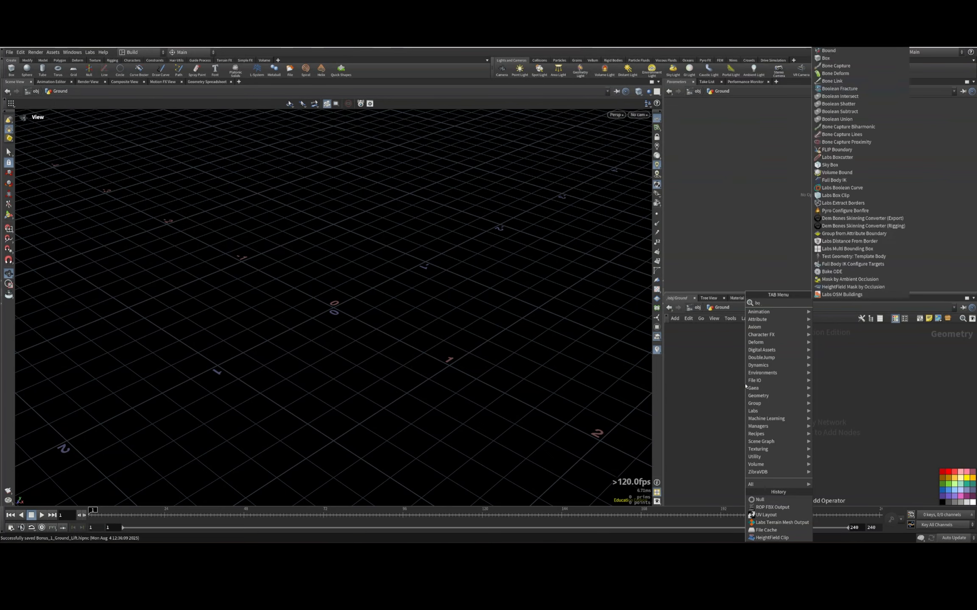
{"action": "key", "text": "Return"}
{"action": "left_click", "coordinate": [745, 384]}
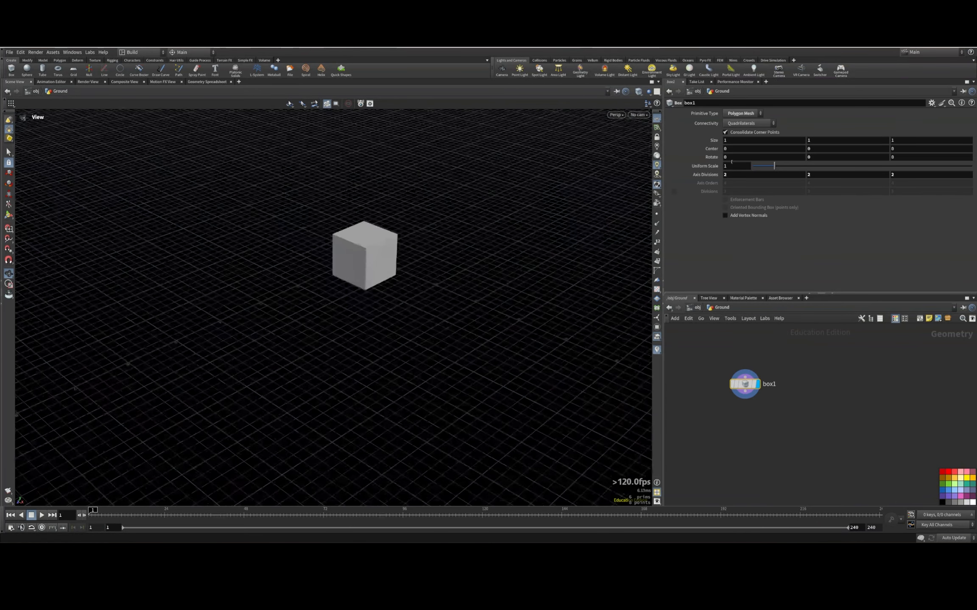
Reference the box's Size Y relatively in its Center Y parameter
{"action": "right_click", "coordinate": [828, 139]}
{"action": "left_click", "coordinate": [859, 194]}
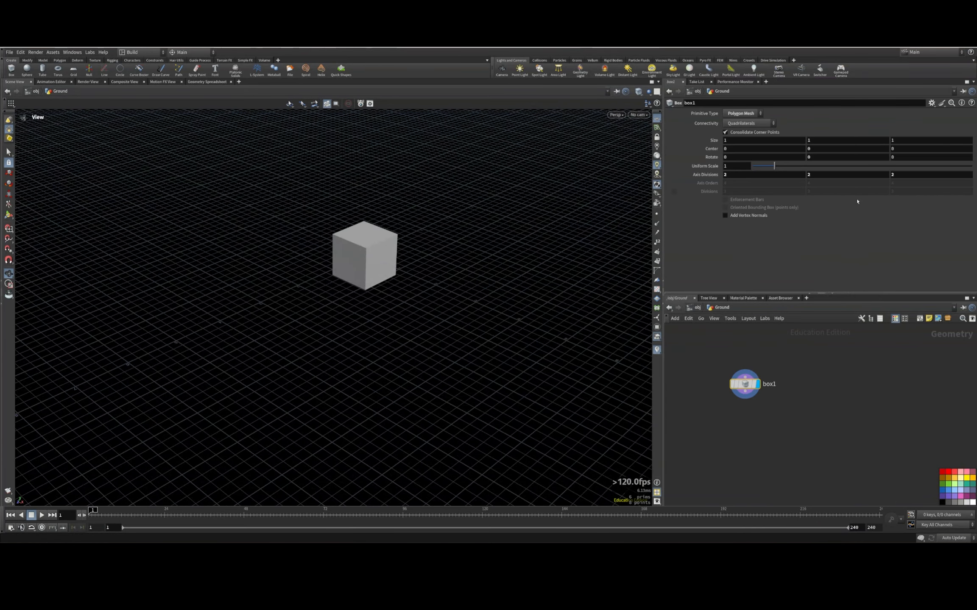
{"action": "right_click", "coordinate": [824, 139]}
{"action": "left_click", "coordinate": [857, 194]}
{"action": "right_click", "coordinate": [811, 147]}
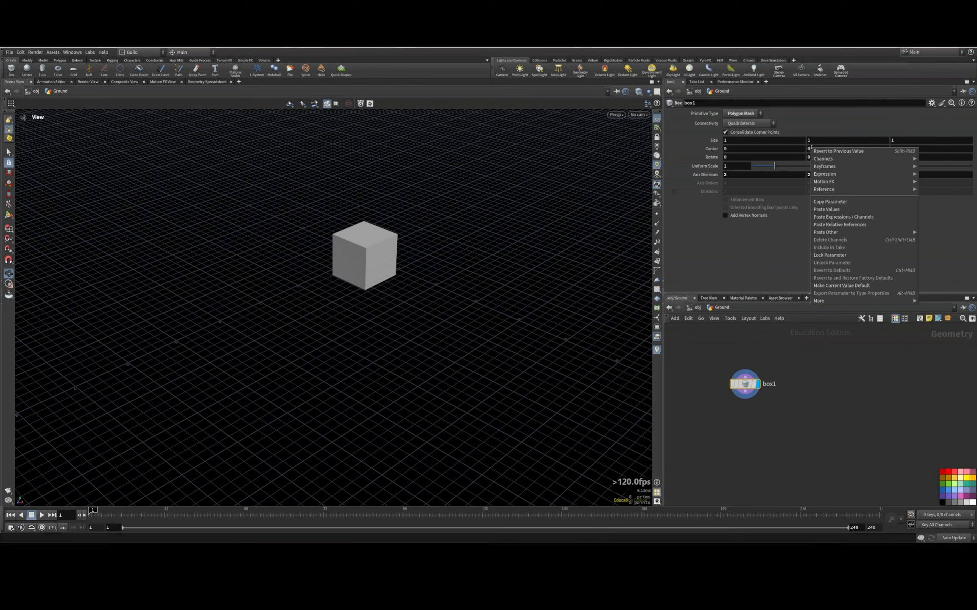
{"action": "left_click", "coordinate": [850, 225]}
Edit the box's Center Y expression to -ch("sizey")/2
{"action": "left_click", "coordinate": [847, 150]}
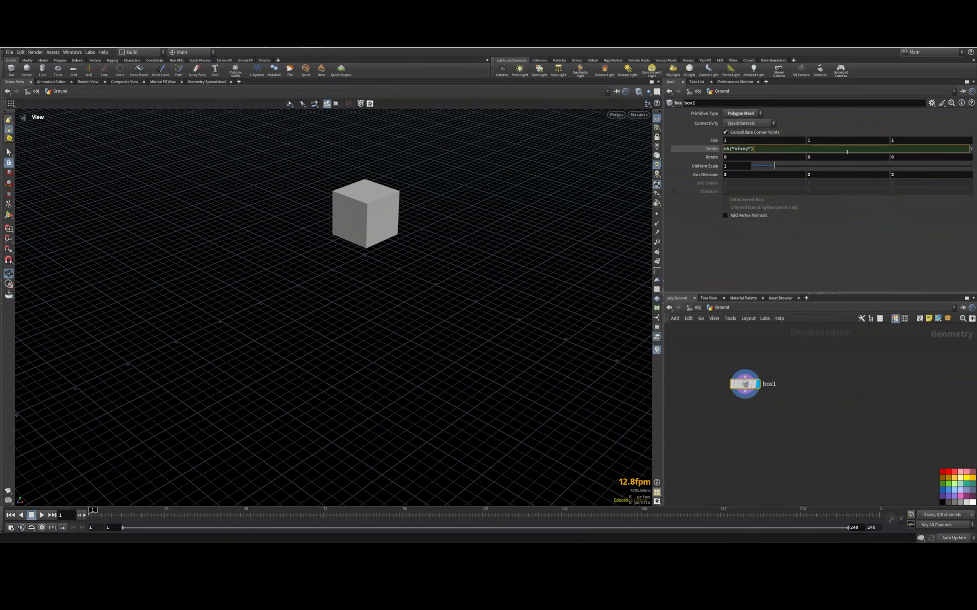
{"action": "type", "text": "/2"}
{"action": "key", "text": "Return"}
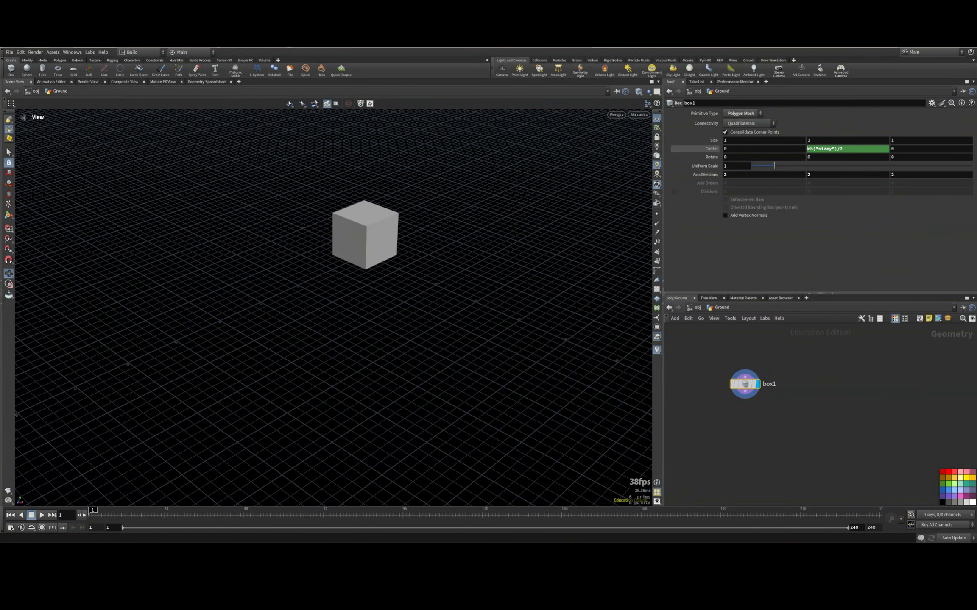
{"action": "left_click", "coordinate": [807, 148]}
{"action": "type", "text": "-"}
{"action": "key", "text": "Return"}
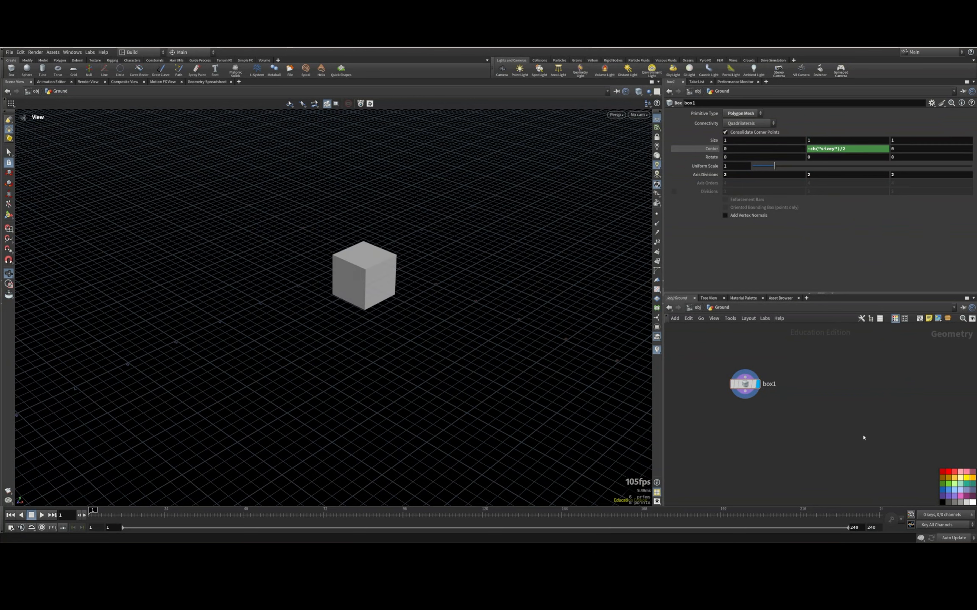
Set the box's size to 5 in X, 0.1 in Y and 5 in Z
{"action": "left_click_drag", "start_coordinate": [396, 274], "coordinate": [408, 250]}
{"action": "scroll", "coordinate": [408, 250], "scroll_direction": "up", "scroll_amount": 3}
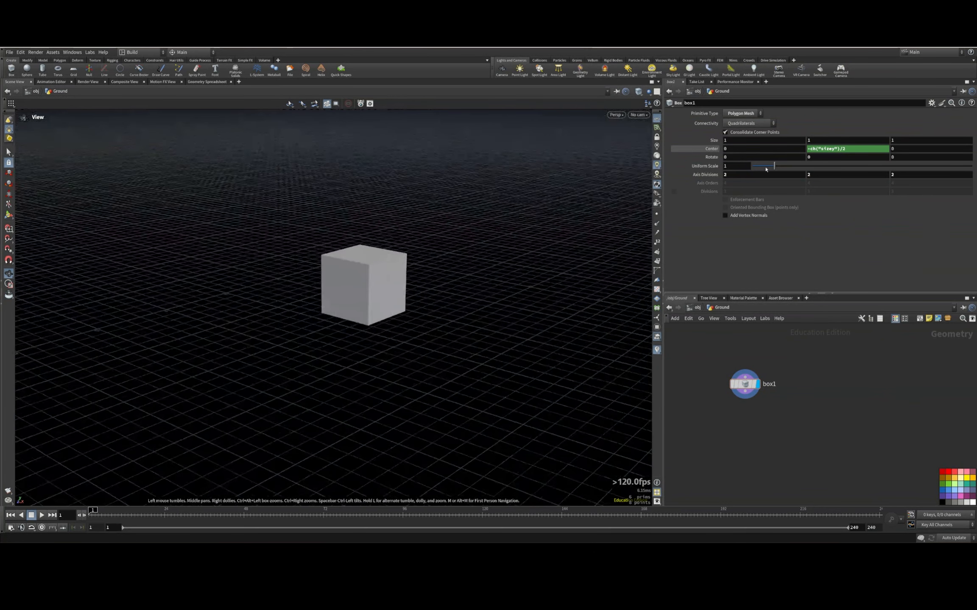
{"action": "left_click", "coordinate": [816, 140]}
{"action": "type", "text": ".1"}
{"action": "key", "text": "Return"}
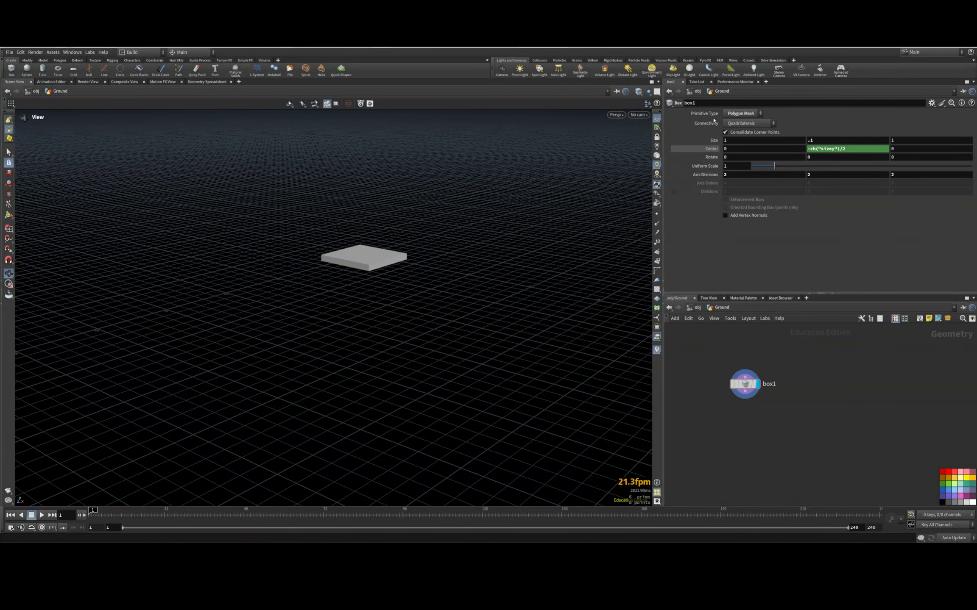
{"action": "left_click", "coordinate": [748, 140]}
{"action": "type", "text": "5"}
{"action": "key", "text": "Return"}
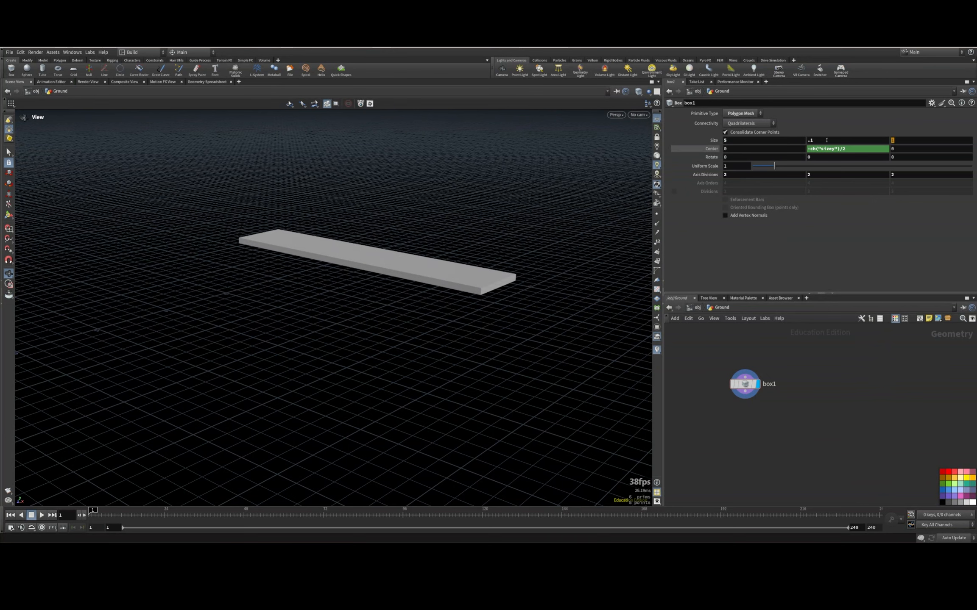
{"action": "left_click", "coordinate": [915, 141]}
{"action": "type", "text": "5"}
{"action": "key", "text": "Return"}
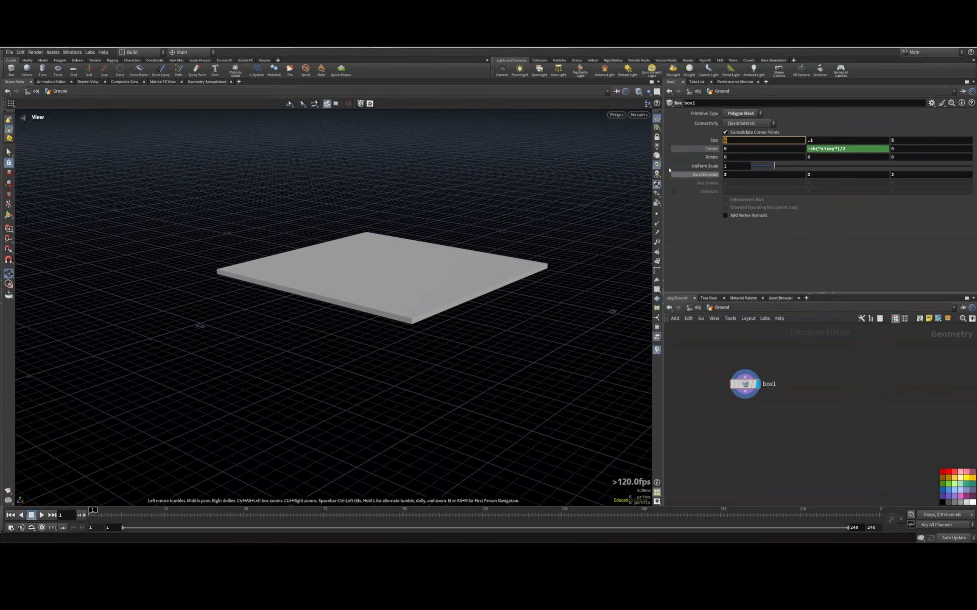
{"action": "left_click_drag", "start_coordinate": [392, 293], "coordinate": [322, 271]}
Add an IsoOffset node below the box, feed the box into its first input and display the result
{"action": "left_click_drag", "start_coordinate": [745, 384], "coordinate": [744, 342]}
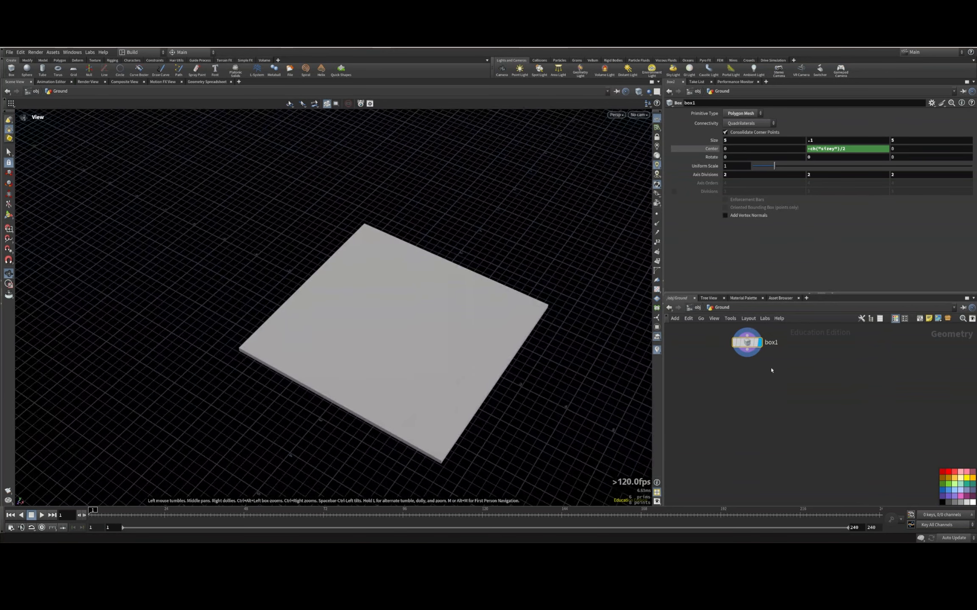
{"action": "key", "text": "Tab"}
{"action": "left_click", "coordinate": [708, 393]}
{"action": "middle_click_drag", "start_coordinate": [778, 369], "coordinate": [791, 390]}
{"action": "key", "text": "Tab"}
{"action": "type", "text": "iso"}
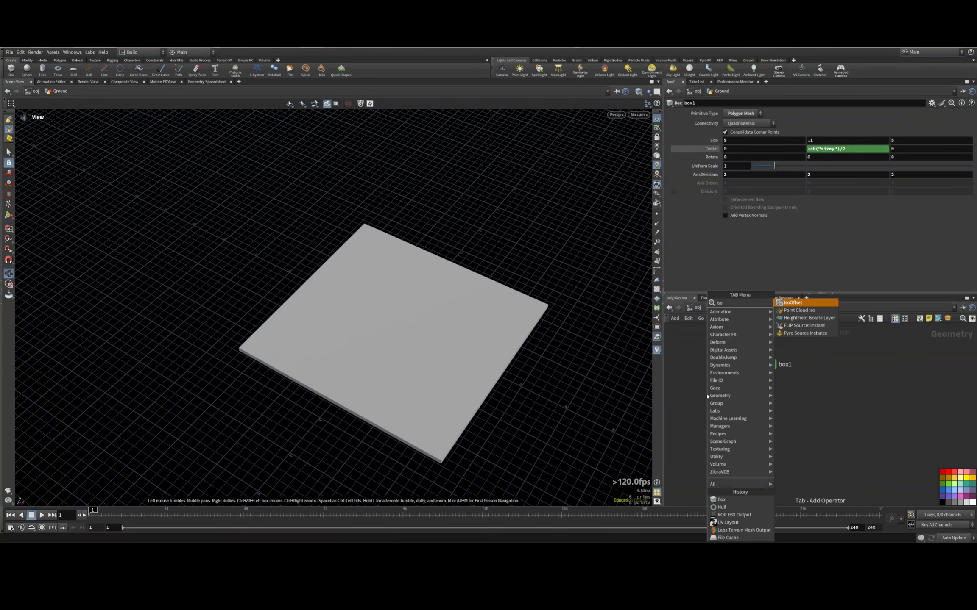
{"action": "left_click", "coordinate": [782, 303]}
{"action": "left_click", "coordinate": [821, 438]}
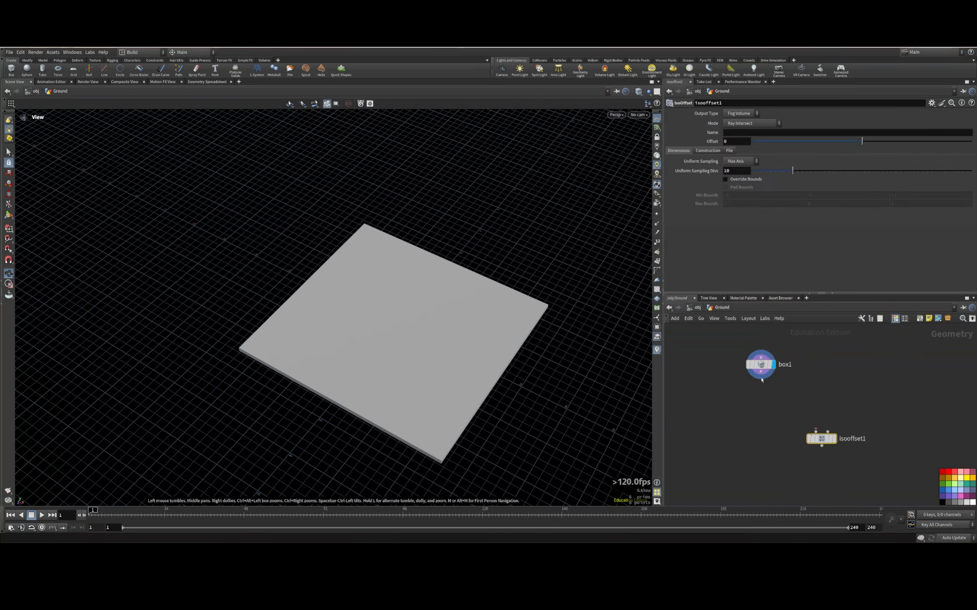
{"action": "left_click", "coordinate": [834, 439]}
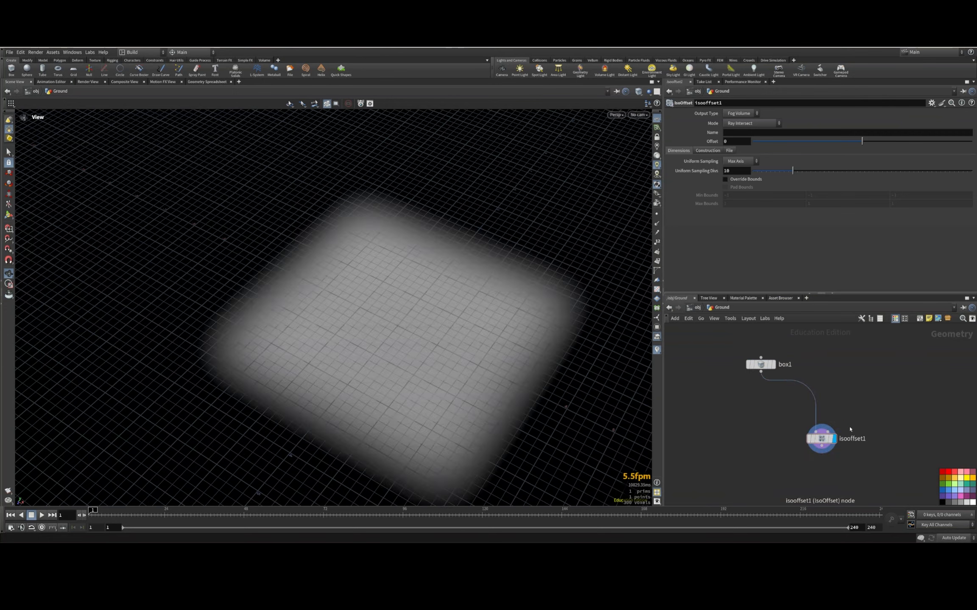
Set the IsoOffset's Uniform Sampling Divs to 100
{"action": "left_click", "coordinate": [739, 171]}
{"action": "type", "text": "0"}
{"action": "left_click_drag", "start_coordinate": [860, 421], "coordinate": [739, 482]}
Add a Scatter node wired beneath the IsoOffset, display it and align it under that node
{"action": "middle_click_drag", "start_coordinate": [871, 401], "coordinate": [873, 370]}
{"action": "key", "text": "Tab"}
{"action": "type", "text": "scat"}
{"action": "key", "text": "Return"}
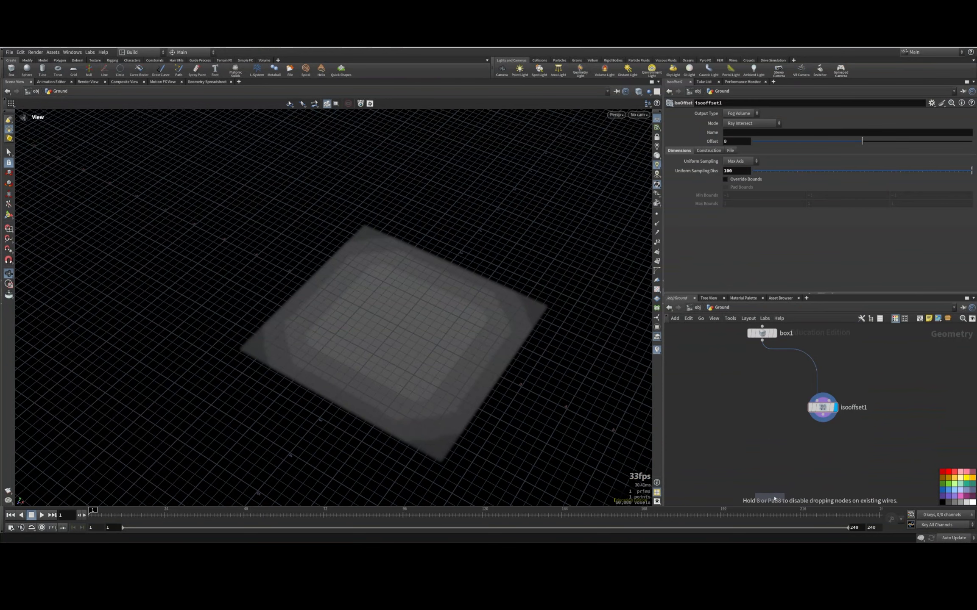
{"action": "left_click", "coordinate": [836, 461]}
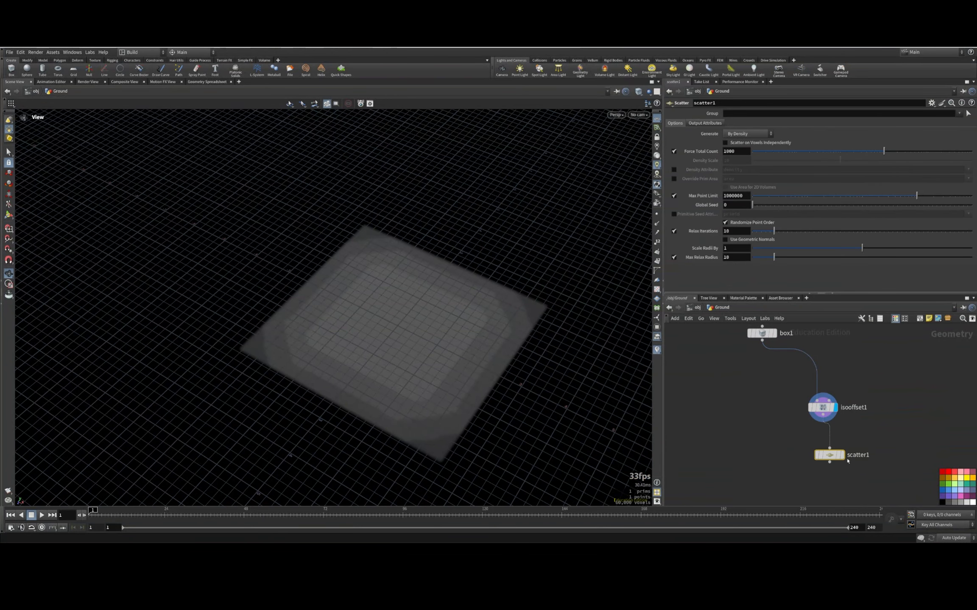
{"action": "left_click", "coordinate": [841, 456]}
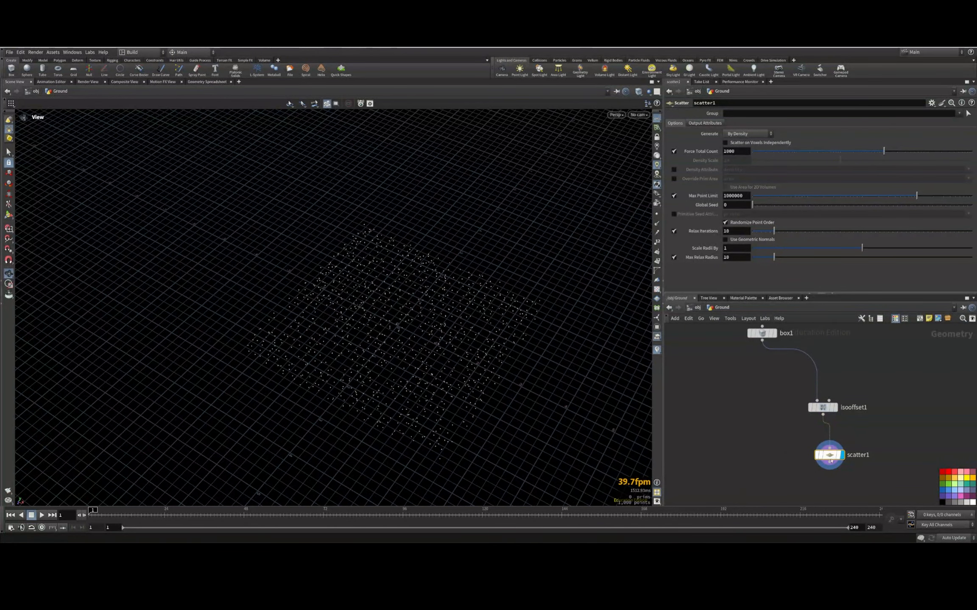
{"action": "left_click_drag", "start_coordinate": [827, 456], "coordinate": [819, 464]}
Set the Scatter node's Force Total Count to 100
{"action": "double_click", "coordinate": [741, 152]}
{"action": "type", "text": "1"}
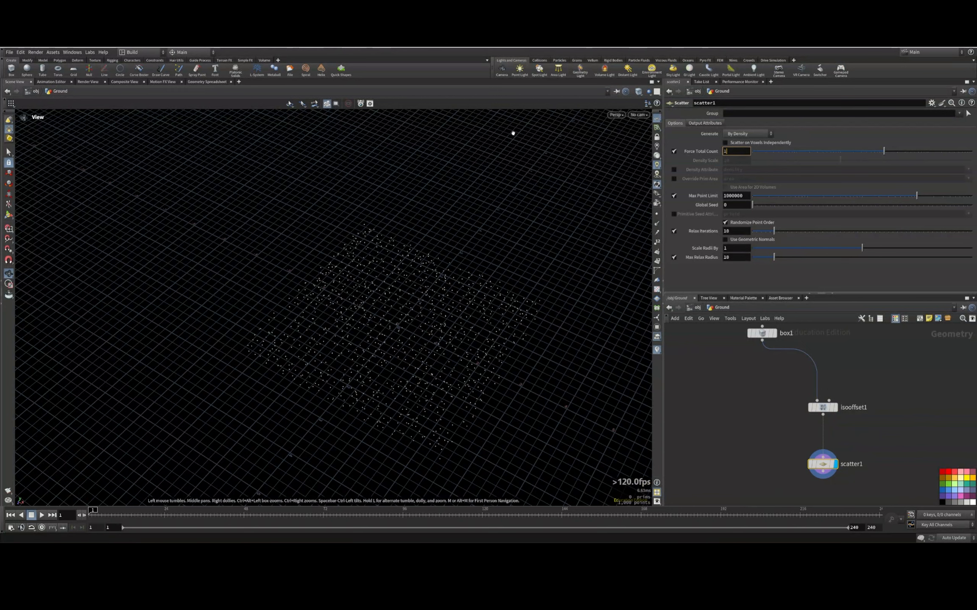
{"action": "type", "text": "00"}
{"action": "key", "text": "Return"}
{"action": "left_click_drag", "start_coordinate": [411, 373], "coordinate": [515, 336]}
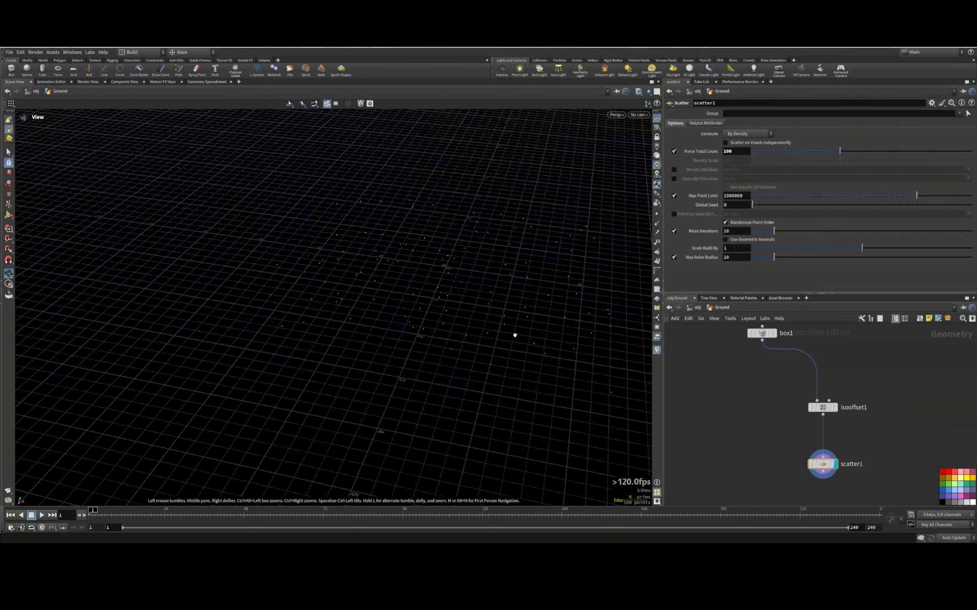
Add a Voronoi Fracture node below the existing box and scatter branch
{"action": "middle_click_drag", "start_coordinate": [789, 464], "coordinate": [791, 410]}
{"action": "scroll", "coordinate": [790, 411], "scroll_direction": "down", "scroll_amount": 3}
{"action": "left_click_drag", "start_coordinate": [843, 424], "coordinate": [817, 387]}
{"action": "left_click", "coordinate": [770, 417]}
{"action": "key", "text": "Tab"}
{"action": "type", "text": "voro"}
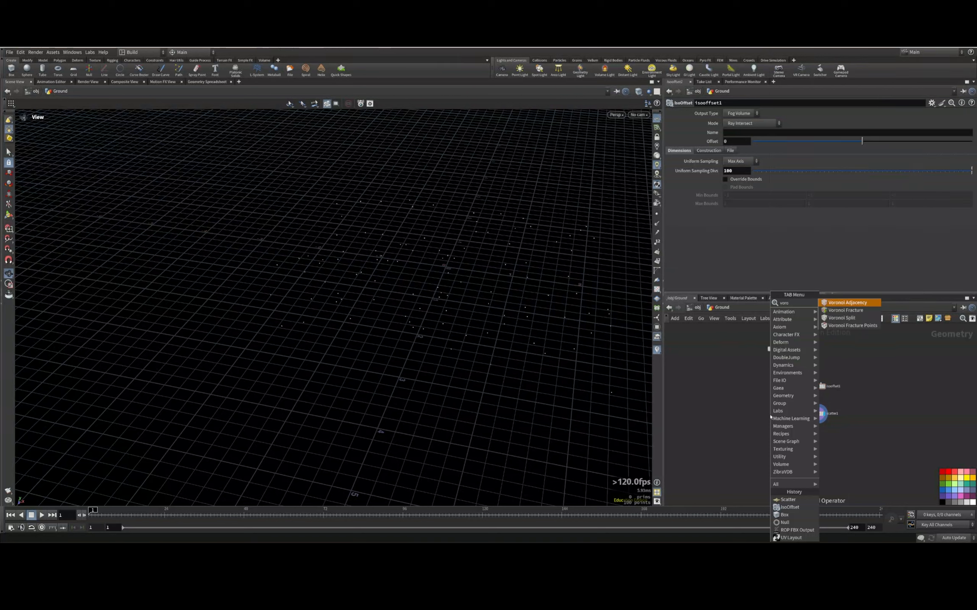
{"action": "left_click", "coordinate": [838, 310]}
{"action": "left_click", "coordinate": [766, 439]}
{"action": "scroll", "coordinate": [776, 360], "scroll_direction": "up", "scroll_amount": 2}
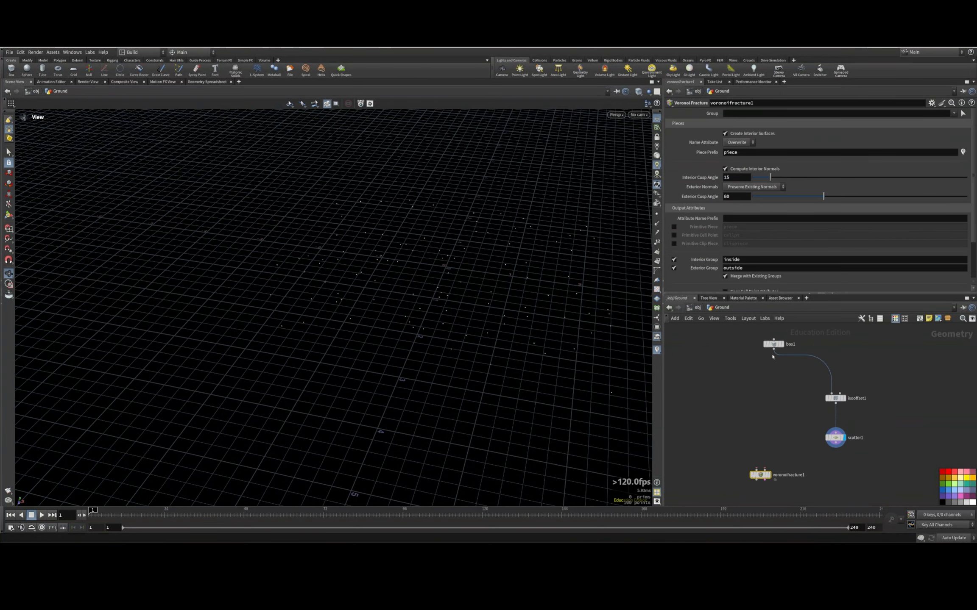
Wire the box and the scattered points into the Voronoi Fracture node and display its result in wireframe
{"action": "left_click_drag", "start_coordinate": [773, 350], "coordinate": [757, 470]}
{"action": "left_click_drag", "start_coordinate": [836, 443], "coordinate": [781, 462]}
{"action": "left_click", "coordinate": [769, 475]}
{"action": "key", "text": "w"}
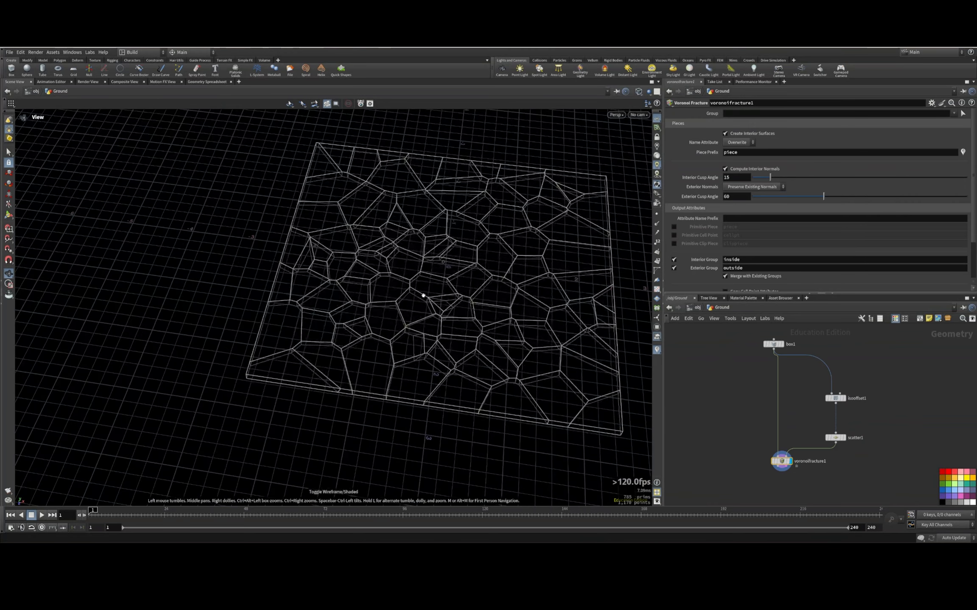
{"action": "left_click_drag", "start_coordinate": [424, 296], "coordinate": [429, 304]}
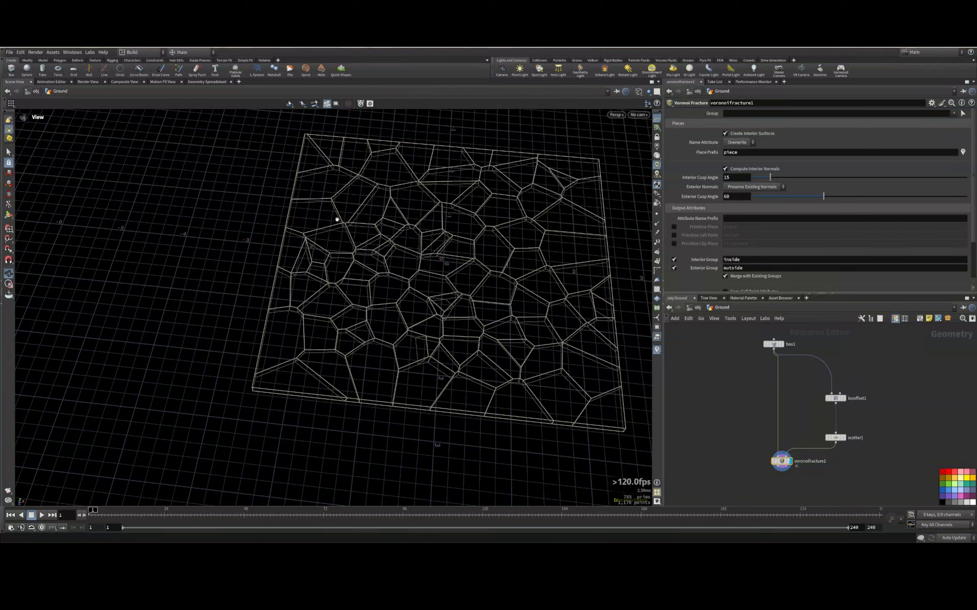
Add a Blast node wired beneath the Voronoi Fracture node
{"action": "left_click_drag", "start_coordinate": [829, 490], "coordinate": [746, 441]}
{"action": "middle_click_drag", "start_coordinate": [811, 476], "coordinate": [799, 433]}
{"action": "left_click", "coordinate": [769, 424]}
{"action": "key", "text": "Tab"}
{"action": "key", "text": "Escape"}
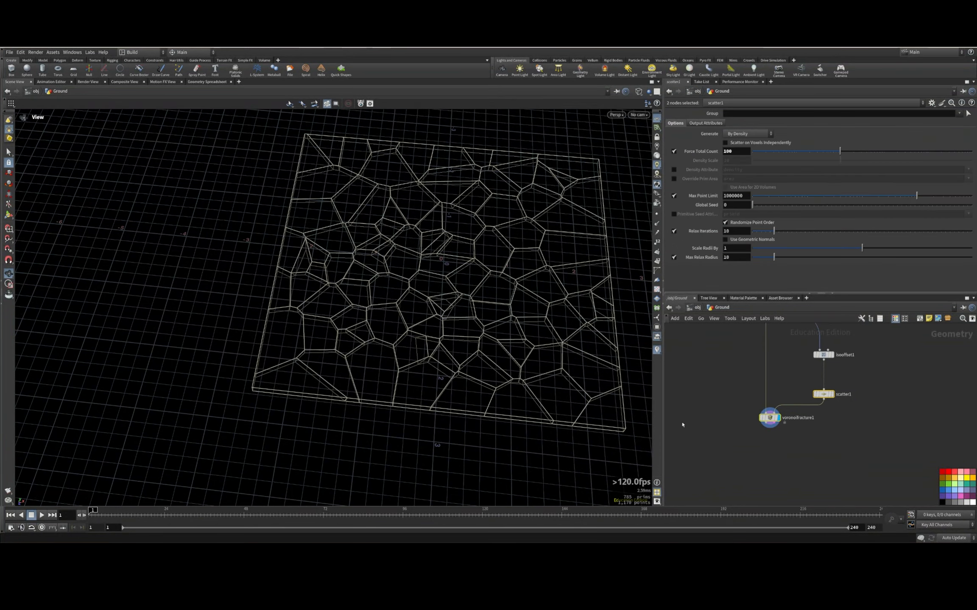
{"action": "key", "text": "Tab"}
{"action": "type", "text": "blast"}
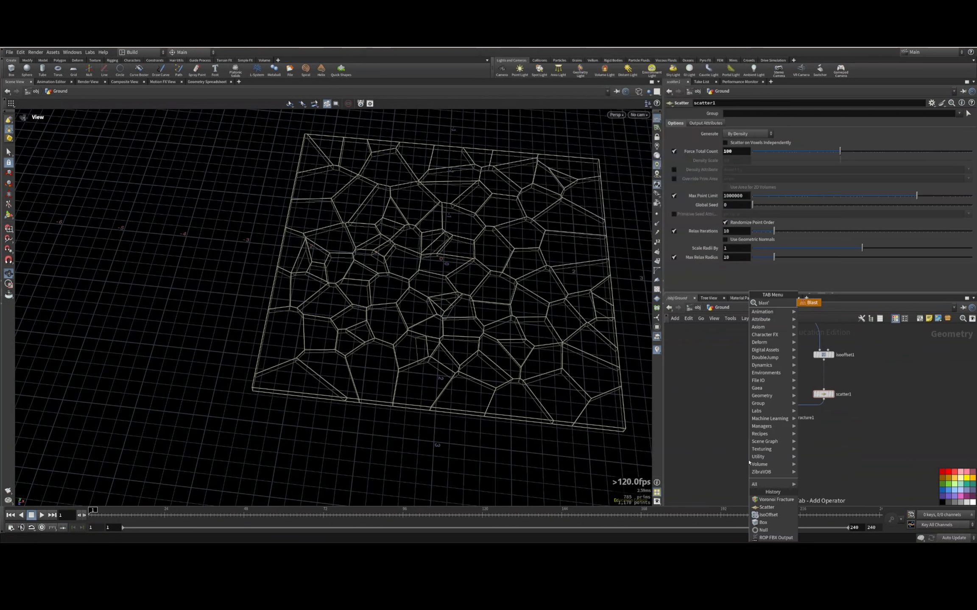
{"action": "left_click", "coordinate": [804, 303]}
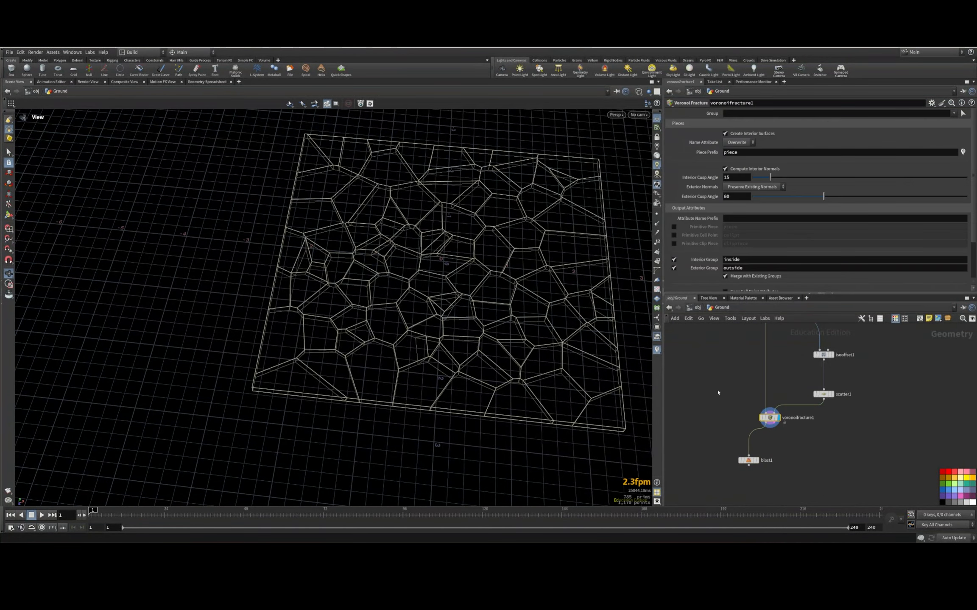
{"action": "left_click", "coordinate": [769, 418]}
Set the Blast node's group to inside with Delete Non Selected enabled, and display the result shaded
{"action": "left_click", "coordinate": [748, 460]}
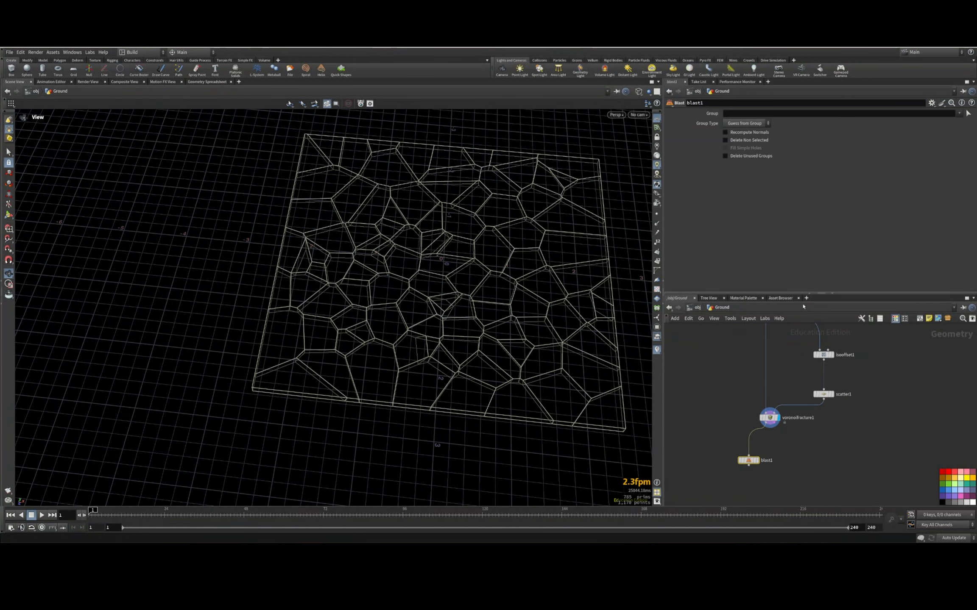
{"action": "left_click", "coordinate": [958, 113]}
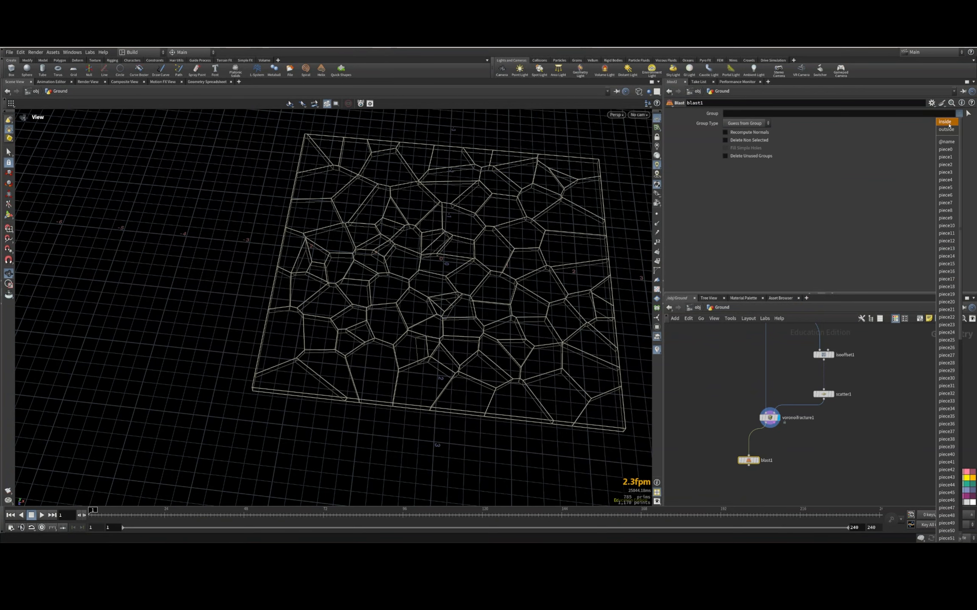
{"action": "left_click", "coordinate": [946, 122]}
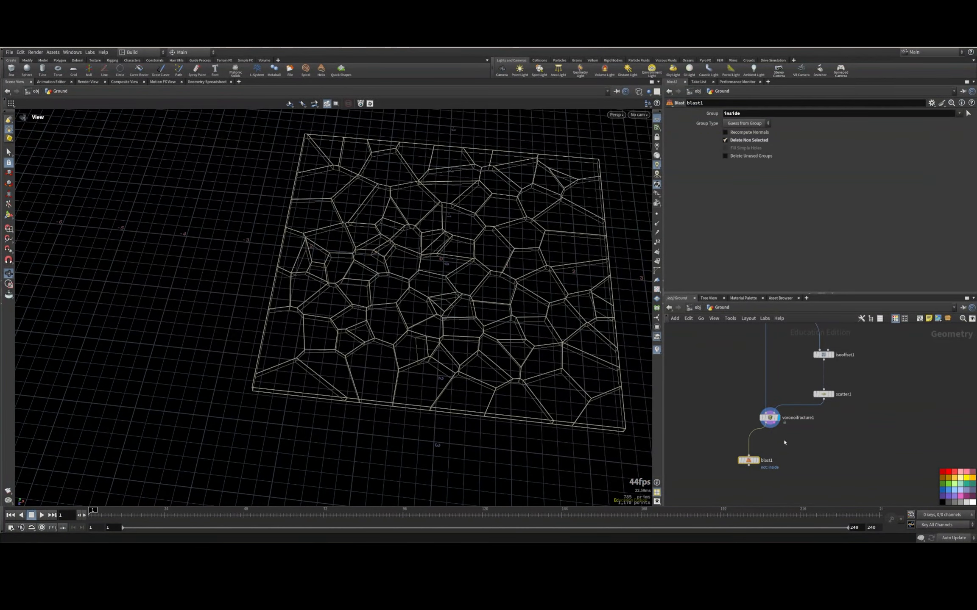
{"action": "left_click", "coordinate": [757, 460]}
{"action": "key", "text": "w"}
{"action": "scroll", "coordinate": [458, 297], "scroll_direction": "down", "scroll_amount": 3}
{"action": "left_click_drag", "start_coordinate": [453, 328], "coordinate": [405, 298]}
{"action": "scroll", "coordinate": [449, 314], "scroll_direction": "up", "scroll_amount": 6}
{"action": "scroll", "coordinate": [406, 299], "scroll_direction": "up", "scroll_amount": 4}
{"action": "scroll", "coordinate": [406, 298], "scroll_direction": "down", "scroll_amount": 8}
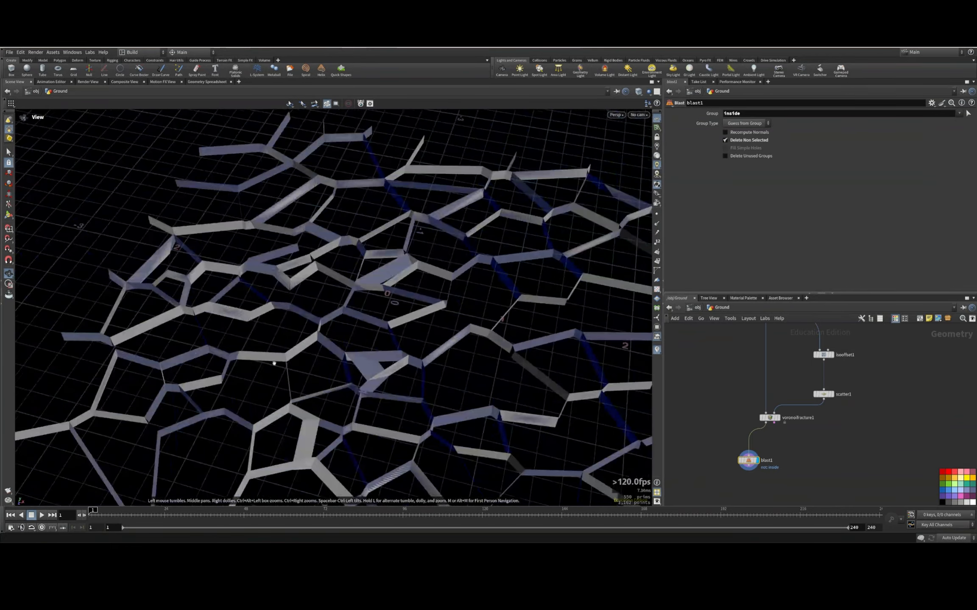
Add a Fuse node wired beneath the Blast node and display its result
{"action": "middle_click_drag", "start_coordinate": [756, 472], "coordinate": [765, 390]}
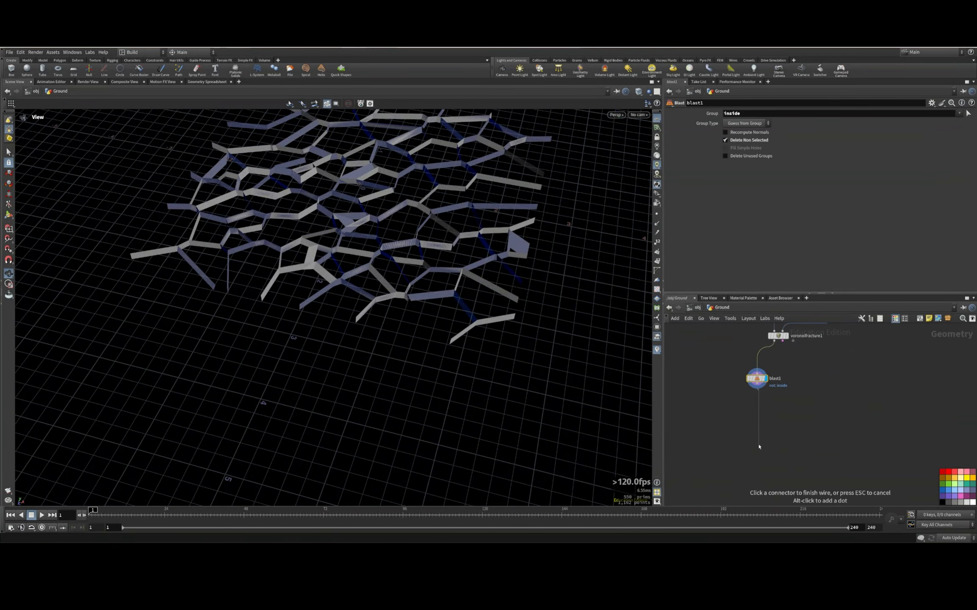
{"action": "key", "text": "Tab"}
{"action": "type", "text": "fuse"}
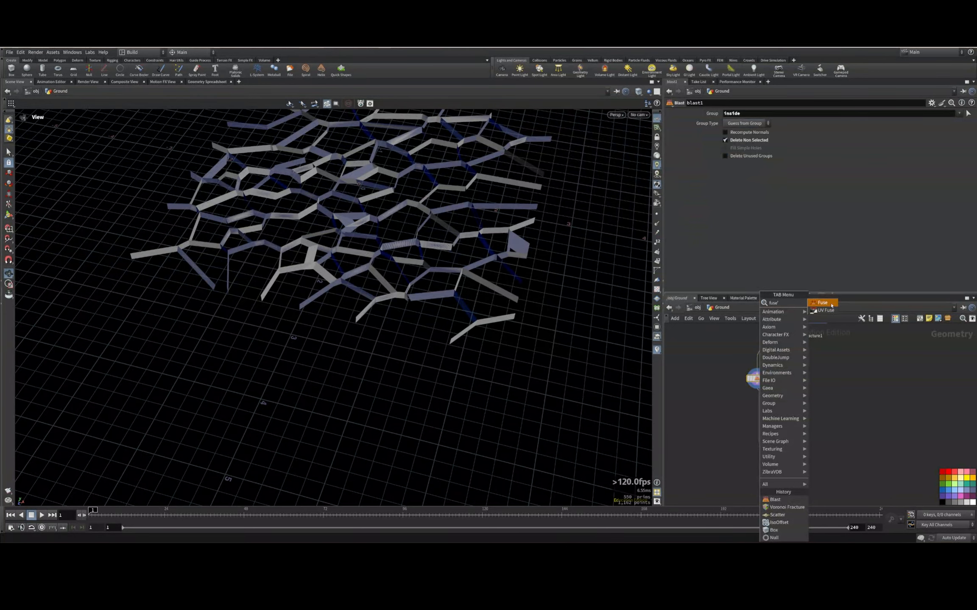
{"action": "key", "text": "Return"}
{"action": "left_click", "coordinate": [757, 441]}
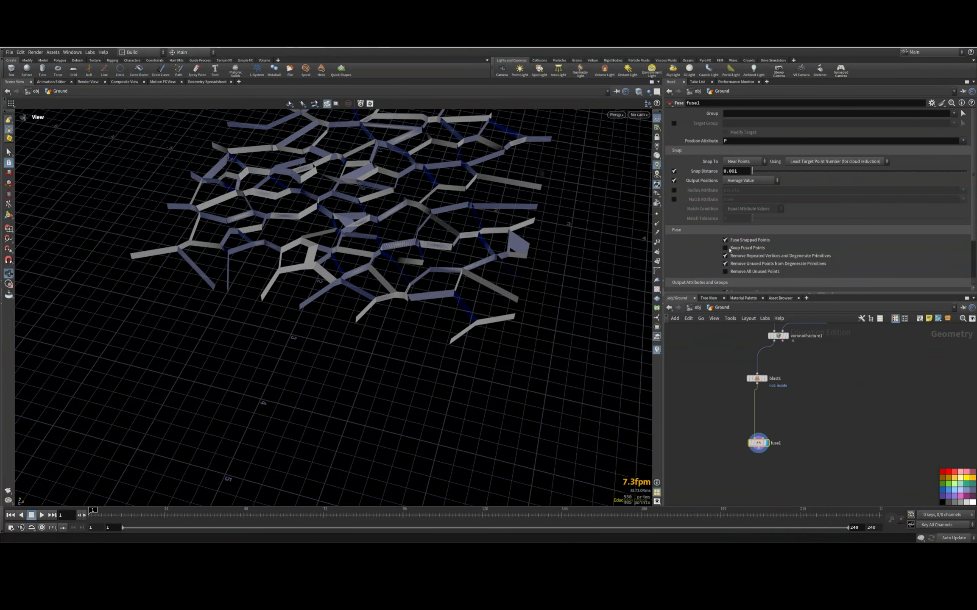
Add a Clean node wired beneath the Fuse node
{"action": "middle_click_drag", "start_coordinate": [744, 480], "coordinate": [744, 445]}
{"action": "key", "text": "Tab"}
{"action": "type", "text": "clean"}
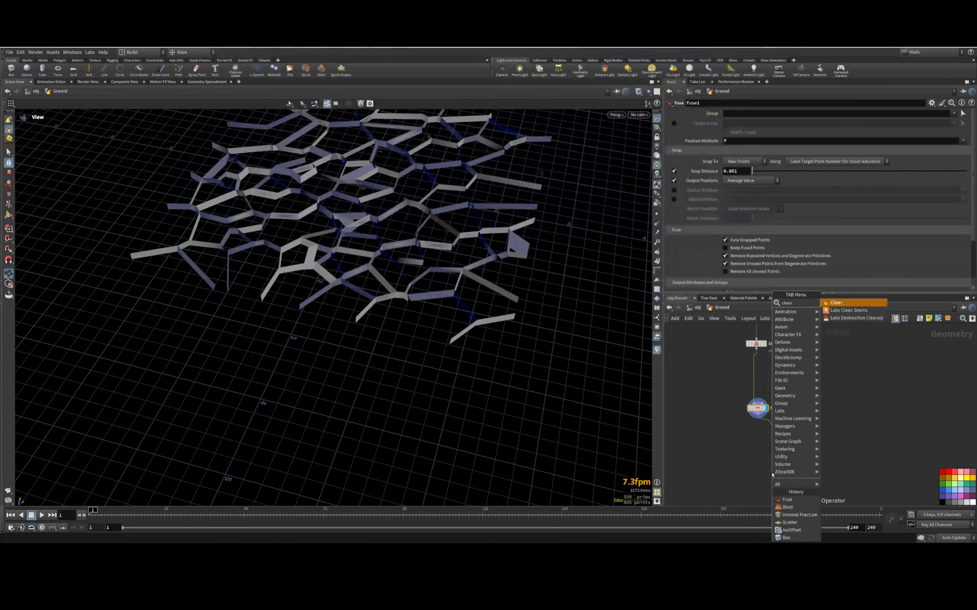
{"action": "key", "text": "Return"}
Enable Fix Overlaps and disable Delete Overlap Pairs on the Clean node, displaying it and aligning it under the Fuse node
{"action": "left_click", "coordinate": [744, 169]}
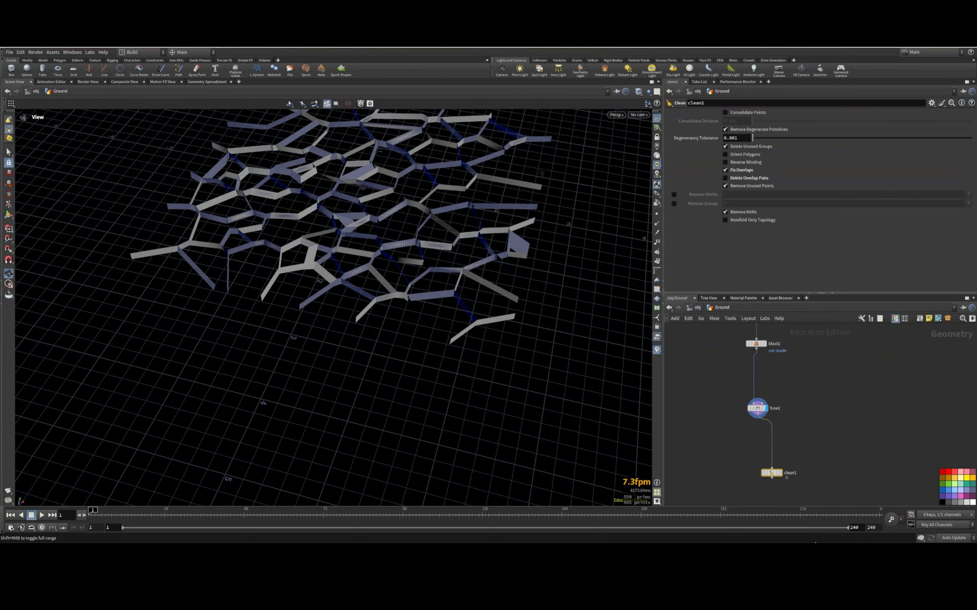
{"action": "left_click", "coordinate": [725, 178]}
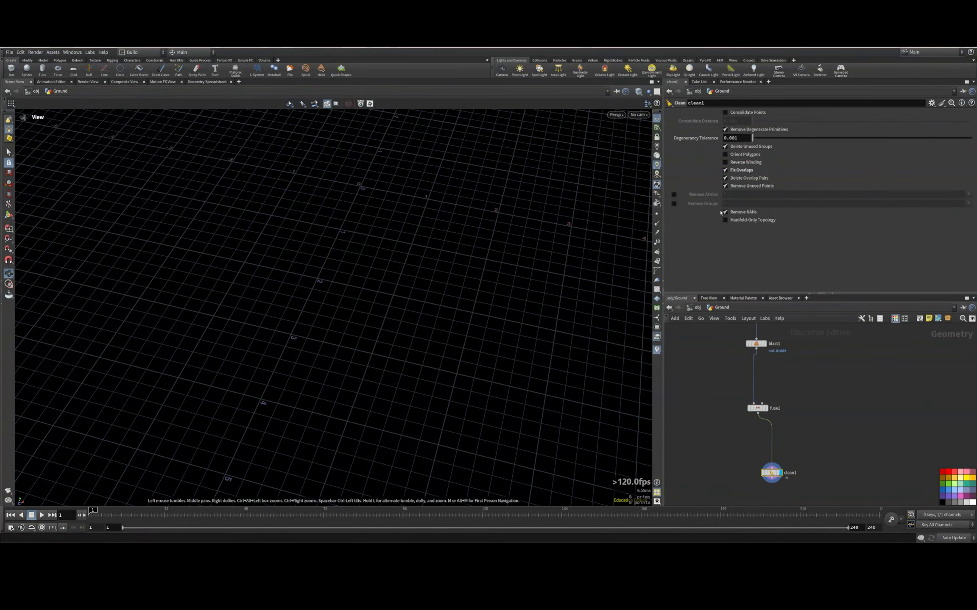
{"action": "left_click", "coordinate": [738, 179]}
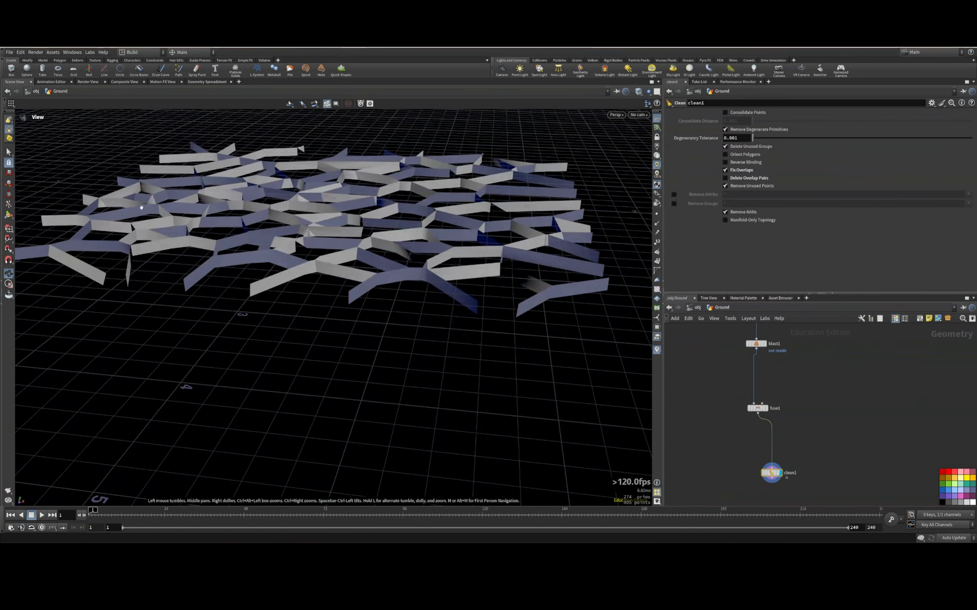
{"action": "left_click_drag", "start_coordinate": [775, 474], "coordinate": [760, 474]}
Insert a Bound node between the box and its two downstream branches and display its result
{"action": "middle_click_drag", "start_coordinate": [818, 345], "coordinate": [809, 498]}
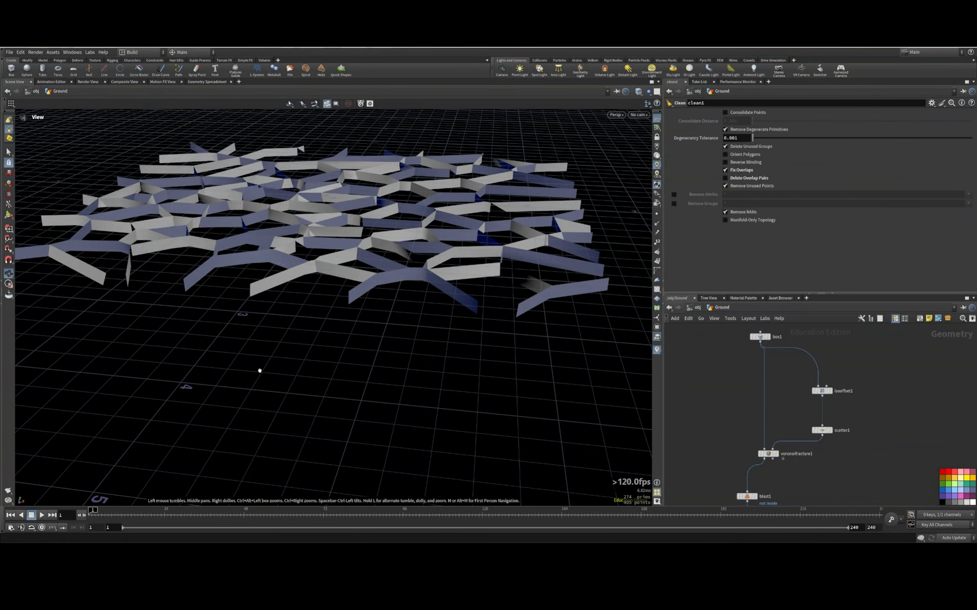
{"action": "middle_click_drag", "start_coordinate": [839, 335], "coordinate": [850, 396]}
{"action": "left_click_drag", "start_coordinate": [780, 403], "coordinate": [725, 351]}
{"action": "key", "text": "Tab"}
{"action": "type", "text": "rem"}
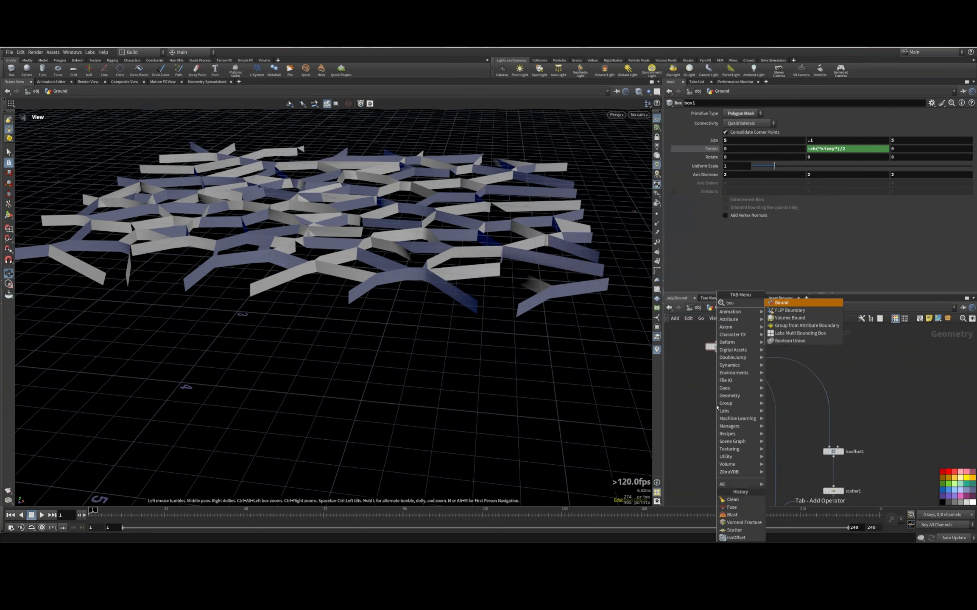
{"action": "key", "text": "Return"}
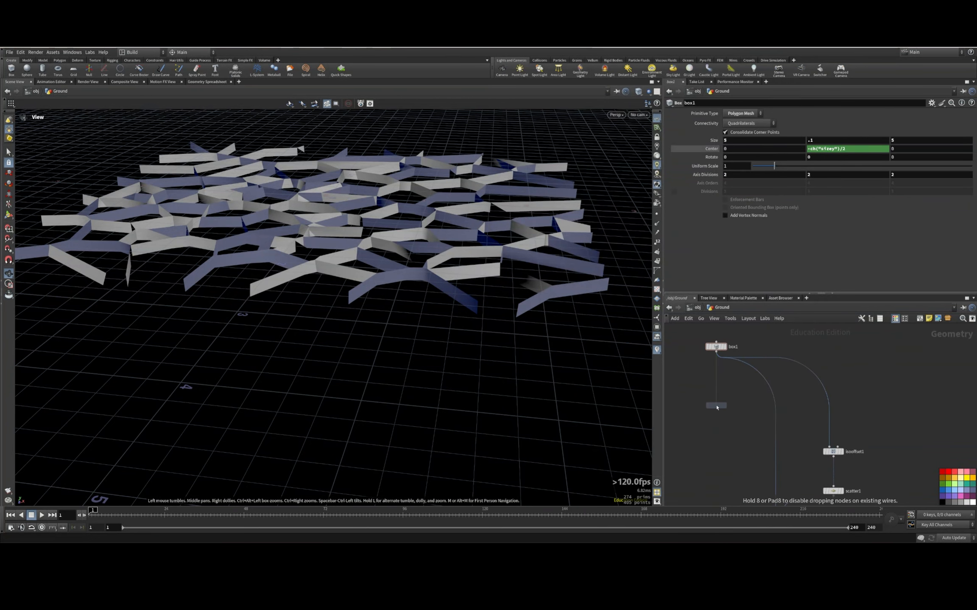
{"action": "left_click", "coordinate": [763, 393]}
{"action": "left_click_drag", "start_coordinate": [762, 370], "coordinate": [823, 419]}
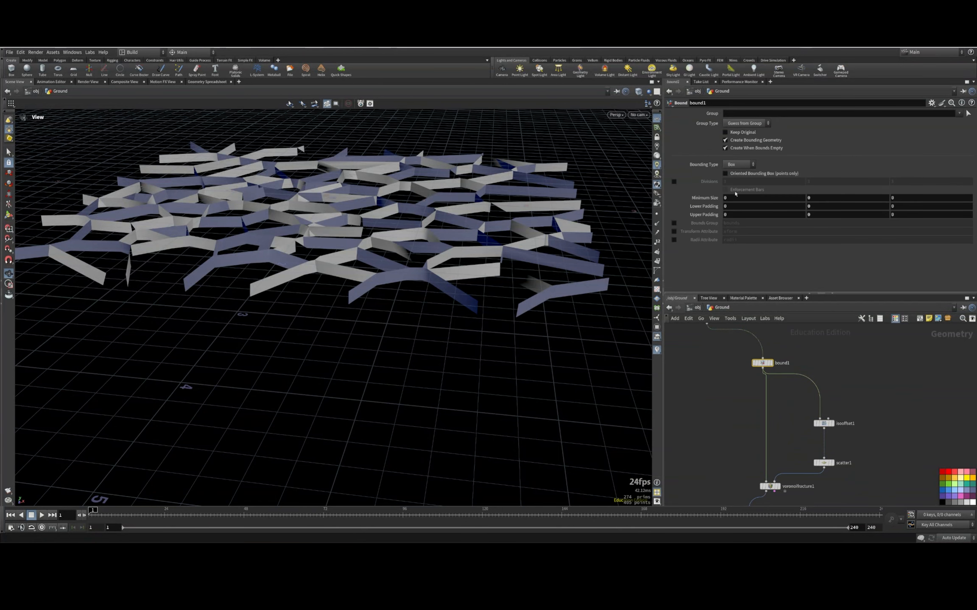
{"action": "left_click", "coordinate": [726, 206]}
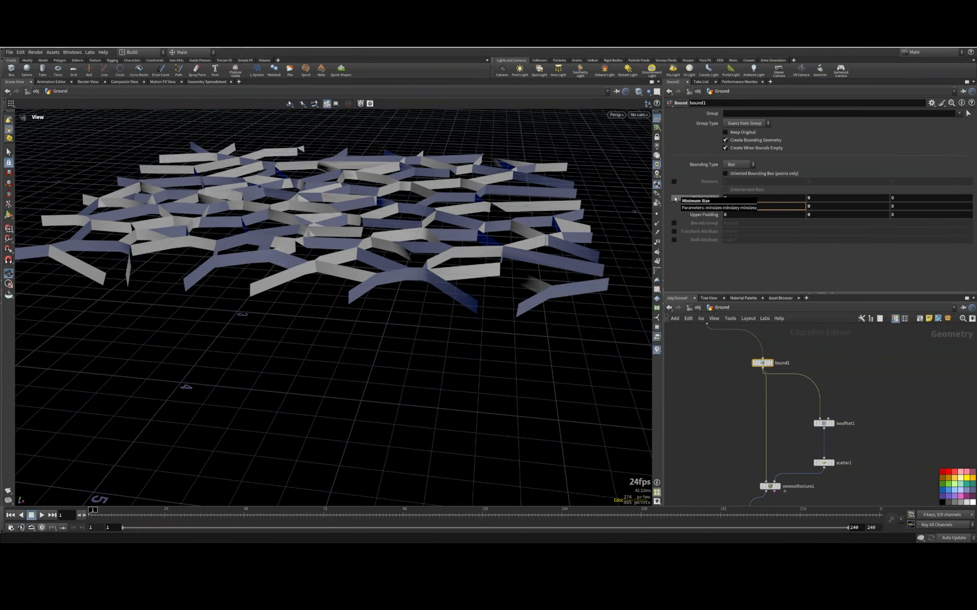
{"action": "left_click", "coordinate": [771, 363]}
Add a polygon Sphere node and wire it into the Bound node in place of the box
{"action": "middle_click_drag", "start_coordinate": [824, 325], "coordinate": [801, 396]}
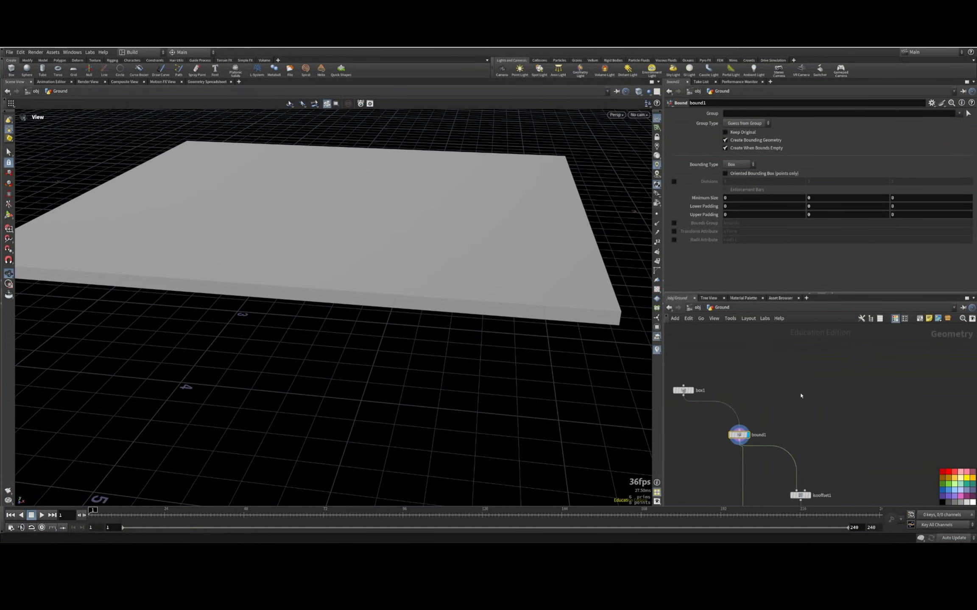
{"action": "key", "text": "Tab"}
{"action": "type", "text": "sphere"}
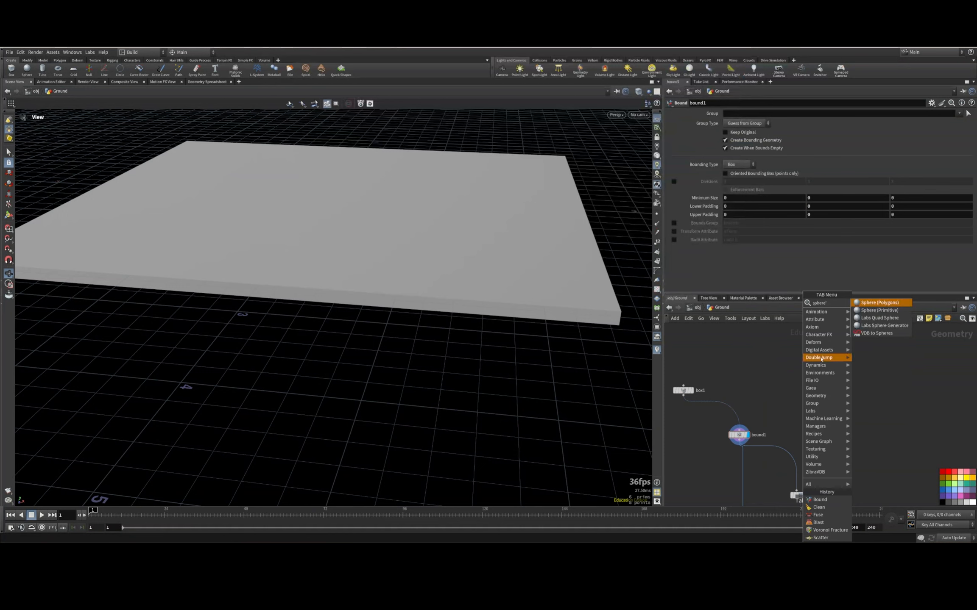
{"action": "left_click", "coordinate": [878, 303]}
{"action": "left_click", "coordinate": [811, 374]}
{"action": "left_click_drag", "start_coordinate": [739, 430], "coordinate": [811, 379]}
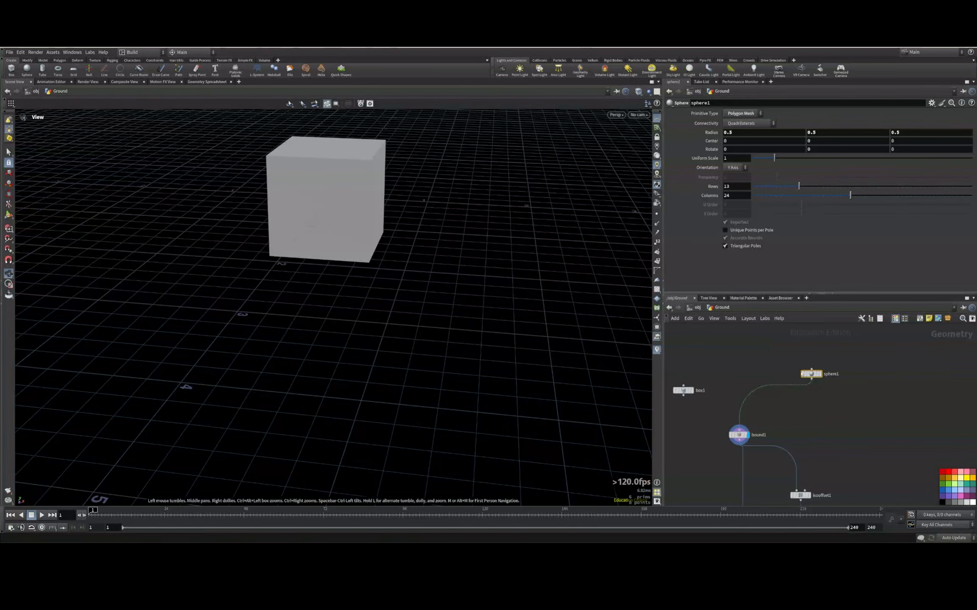
Compare the sphere with its bounding geometry by displaying the Sphere and Bound nodes in turn
{"action": "left_click", "coordinate": [820, 374]}
{"action": "left_click_drag", "start_coordinate": [841, 355], "coordinate": [681, 410]}
{"action": "left_click", "coordinate": [749, 437]}
{"action": "left_click_drag", "start_coordinate": [765, 346], "coordinate": [836, 394]}
{"action": "left_click_drag", "start_coordinate": [716, 369], "coordinate": [640, 413]}
Move the disconnected box node to an empty area of the network and display its result
{"action": "middle_click_drag", "start_coordinate": [696, 394], "coordinate": [800, 411]}
{"action": "left_click_drag", "start_coordinate": [789, 409], "coordinate": [723, 345]}
{"action": "left_click", "coordinate": [730, 344]}
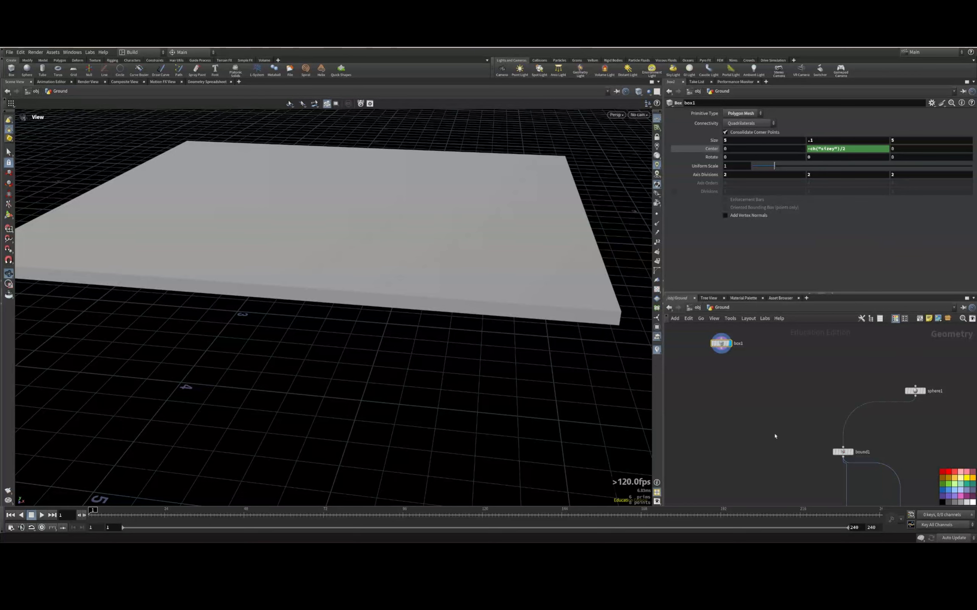
{"action": "middle_click_drag", "start_coordinate": [775, 436], "coordinate": [807, 465]}
{"action": "left_click_drag", "start_coordinate": [811, 331], "coordinate": [706, 346]}
{"action": "middle_click_drag", "start_coordinate": [776, 358], "coordinate": [825, 421]}
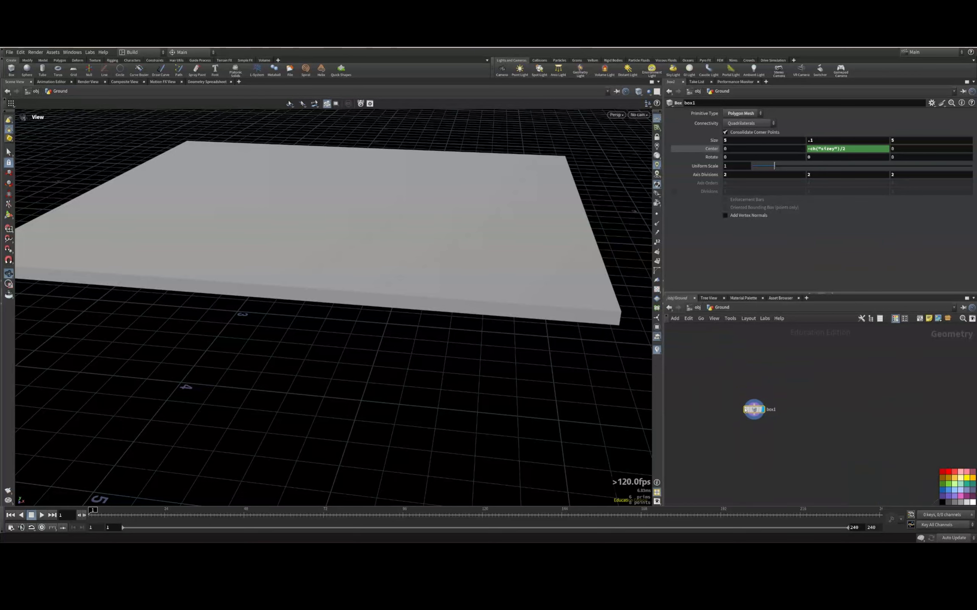
{"action": "left_click_drag", "start_coordinate": [745, 410], "coordinate": [709, 362]}
Add a VDB from Polygons node beneath the box, display it and set its voxel size to 0.01
{"action": "key", "text": "Tab"}
{"action": "type", "text": "vdb"}
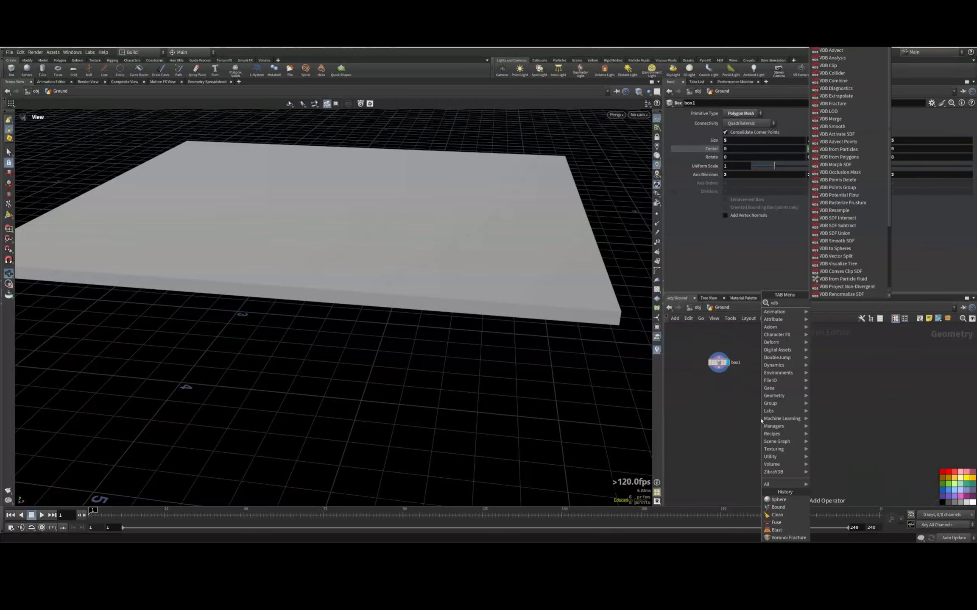
{"action": "type", "text": " from"}
{"action": "left_click", "coordinate": [847, 310]}
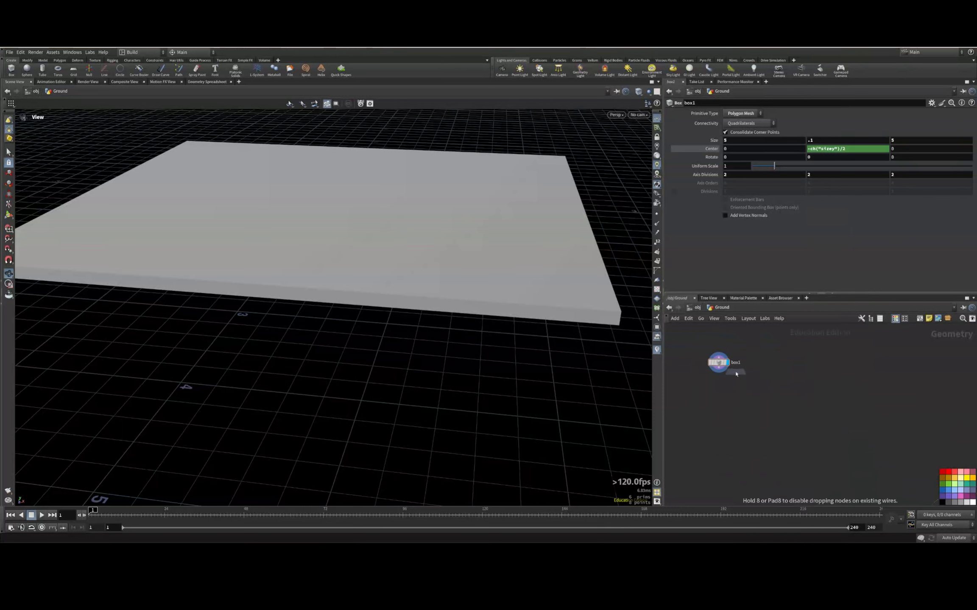
{"action": "left_click", "coordinate": [746, 381]}
{"action": "left_click", "coordinate": [727, 391]}
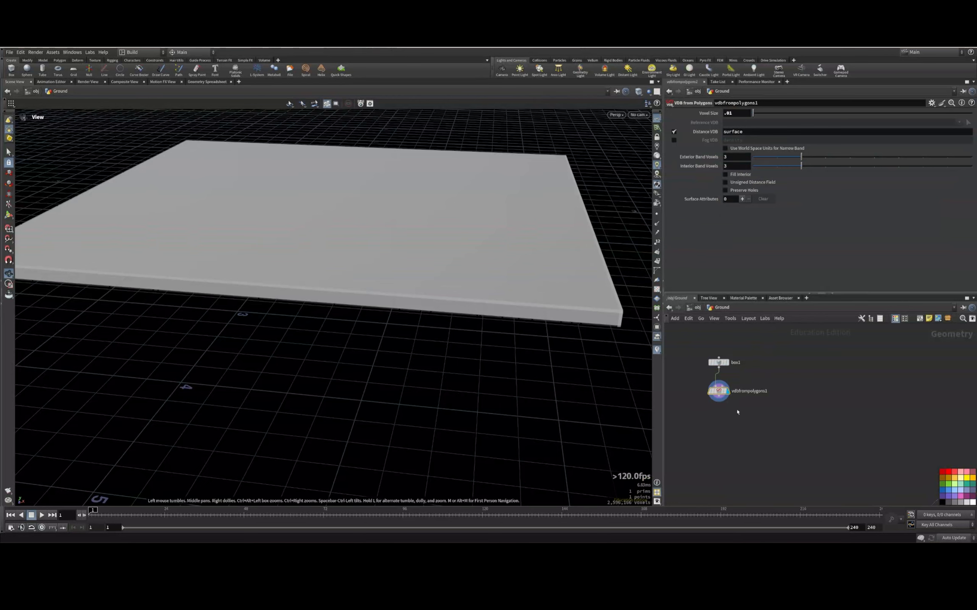
Add a Convert VDB node beneath VDB from Polygons, display it and set Convert To to Polygons
{"action": "key", "text": "Tab"}
{"action": "type", "text": "convert vdb"}
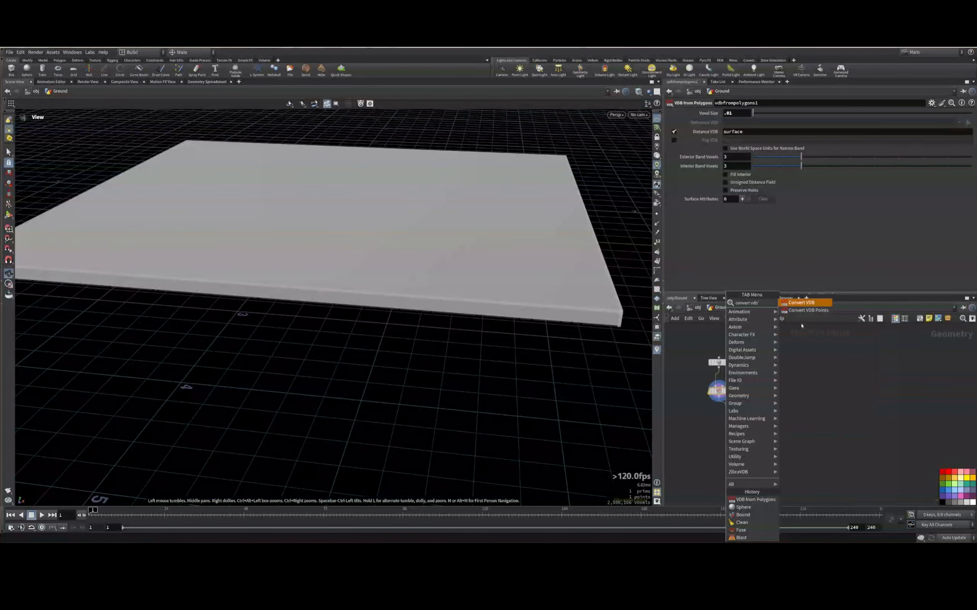
{"action": "key", "text": "Return"}
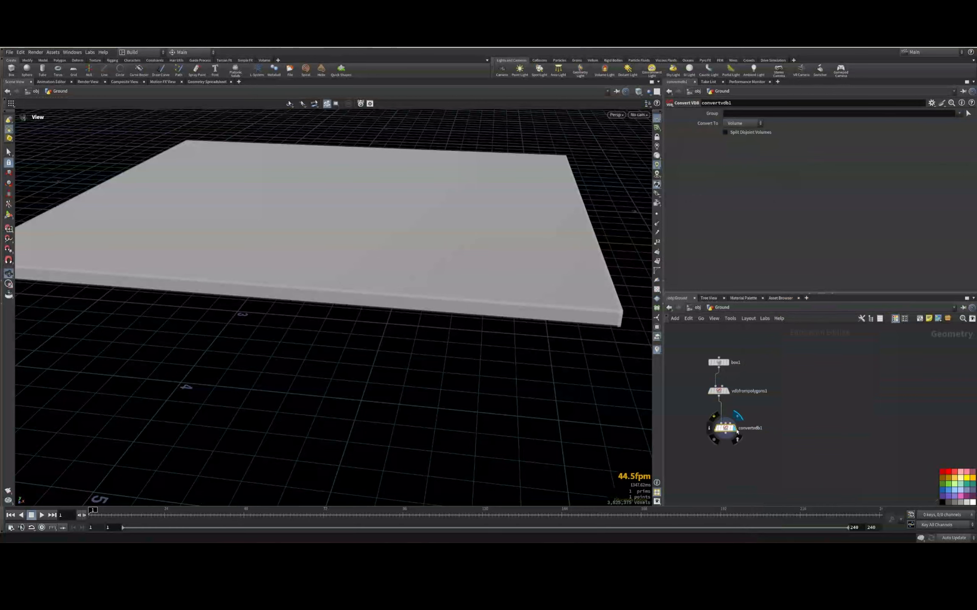
{"action": "left_click", "coordinate": [722, 433]}
{"action": "left_click", "coordinate": [742, 123]}
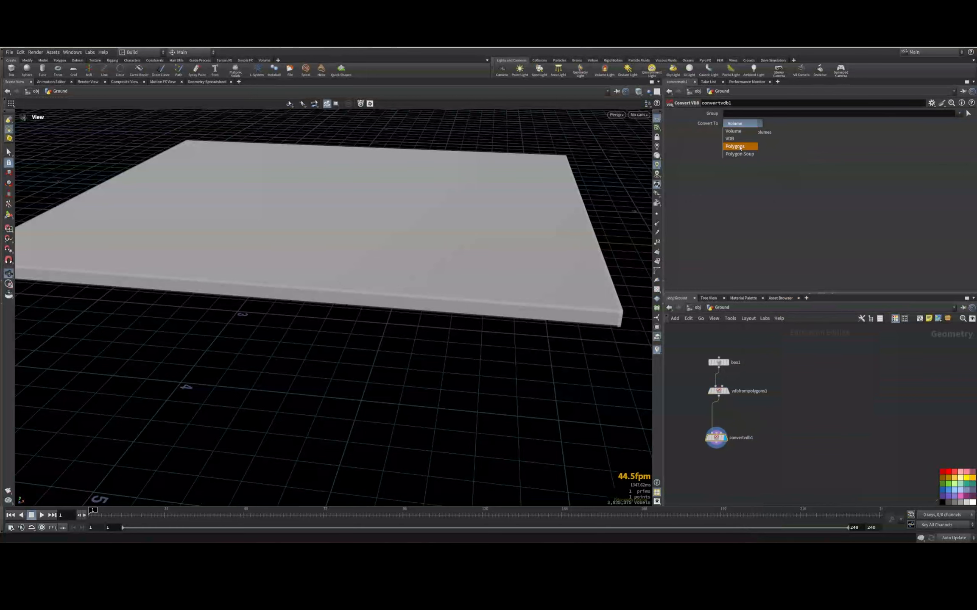
{"action": "left_click", "coordinate": [740, 147]}
Examine the converted slab's mesh density up close with wireframe drawn over the shaded surface
{"action": "scroll", "coordinate": [392, 240], "scroll_direction": "up", "scroll_amount": 3}
{"action": "right_click_drag", "start_coordinate": [392, 240], "coordinate": [491, 359]}
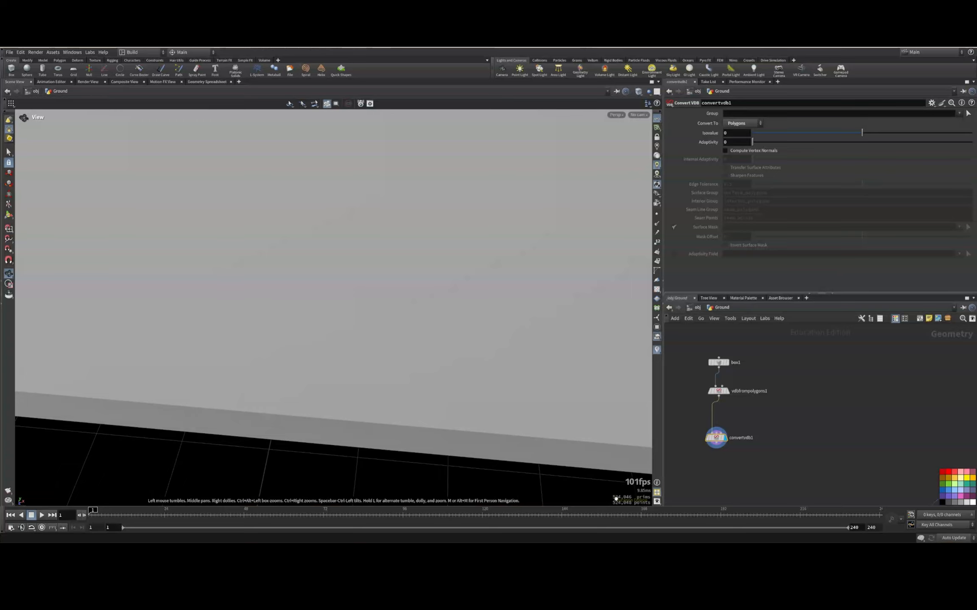
{"action": "right_click_drag", "start_coordinate": [486, 194], "coordinate": [345, 183]}
{"action": "middle_click_drag", "start_coordinate": [345, 183], "coordinate": [359, 274]}
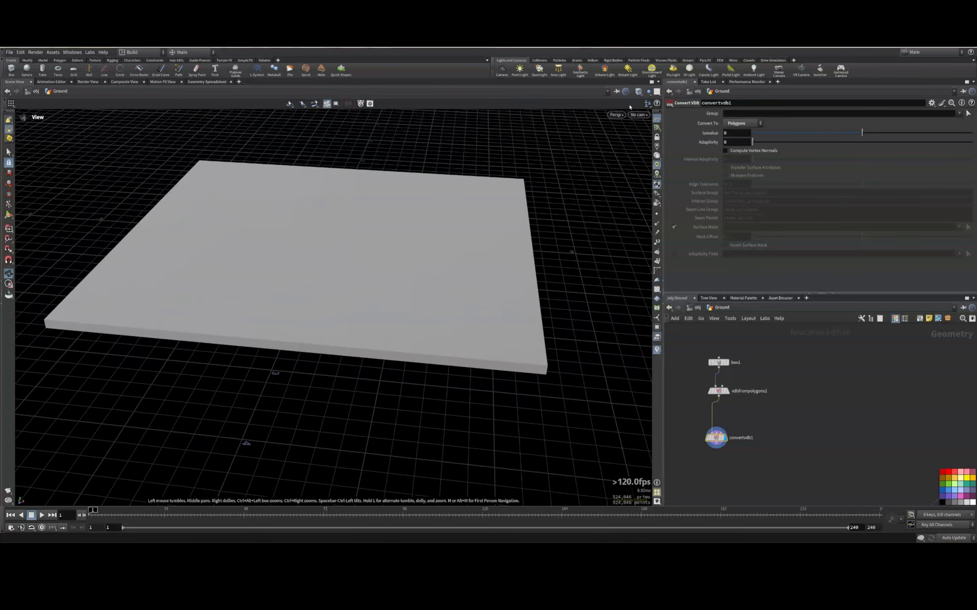
{"action": "left_click", "coordinate": [639, 92]}
{"action": "left_click", "coordinate": [666, 184]}
{"action": "right_click_drag", "start_coordinate": [358, 311], "coordinate": [460, 311]}
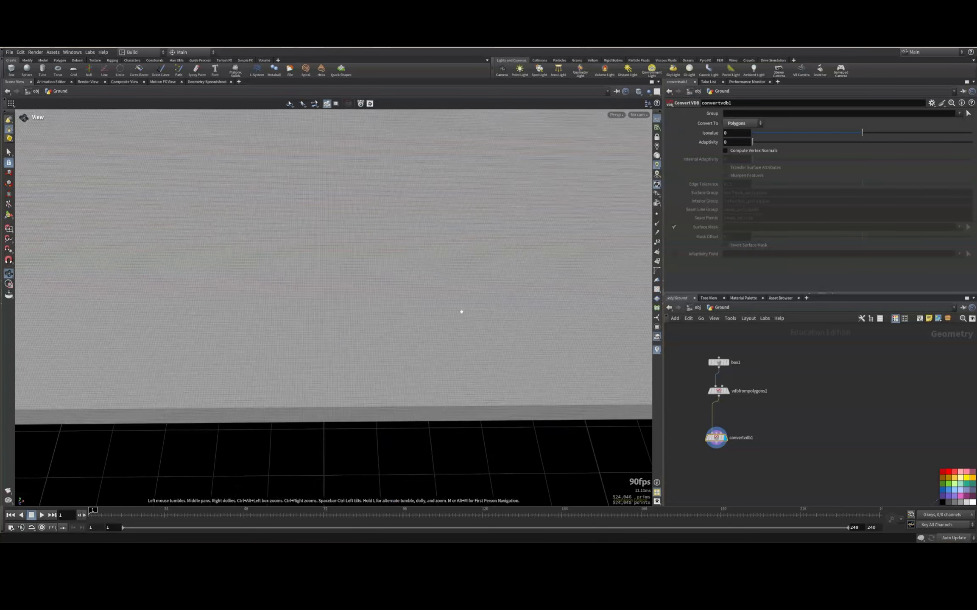
{"action": "mouse_move", "coordinate": [460, 312]}
{"action": "left_mouse_down"}
{"action": "mouse_move", "coordinate": [388, 306]}
{"action": "mouse_move", "coordinate": [373, 290]}
{"action": "mouse_move", "coordinate": [276, 291]}
{"action": "left_mouse_up"}
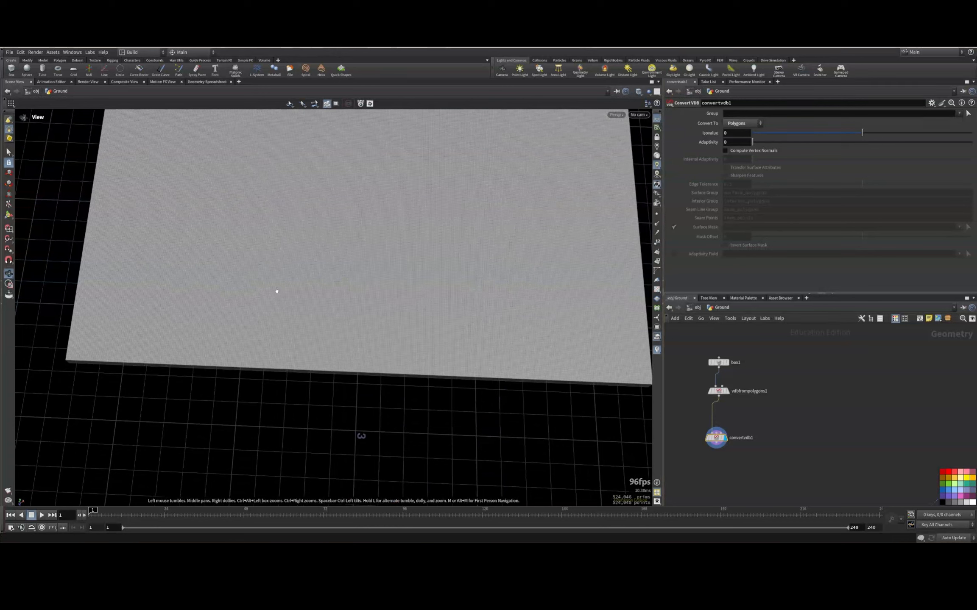
Add an Attribute Noise node beneath Convert VDB and display its result
{"action": "key", "text": "Tab"}
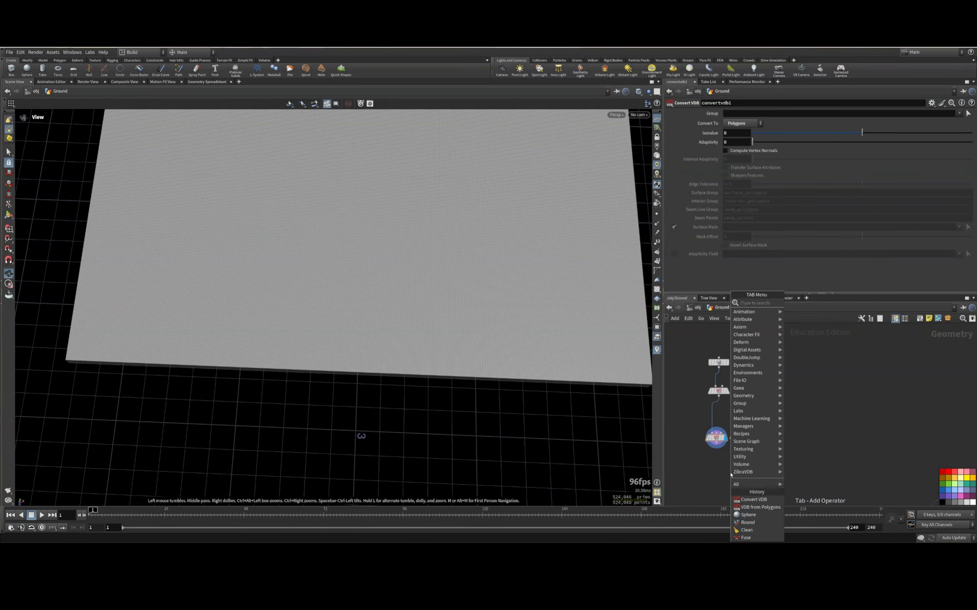
{"action": "type", "text": "mountain"}
{"action": "key", "text": "Return"}
{"action": "left_click", "coordinate": [716, 475]}
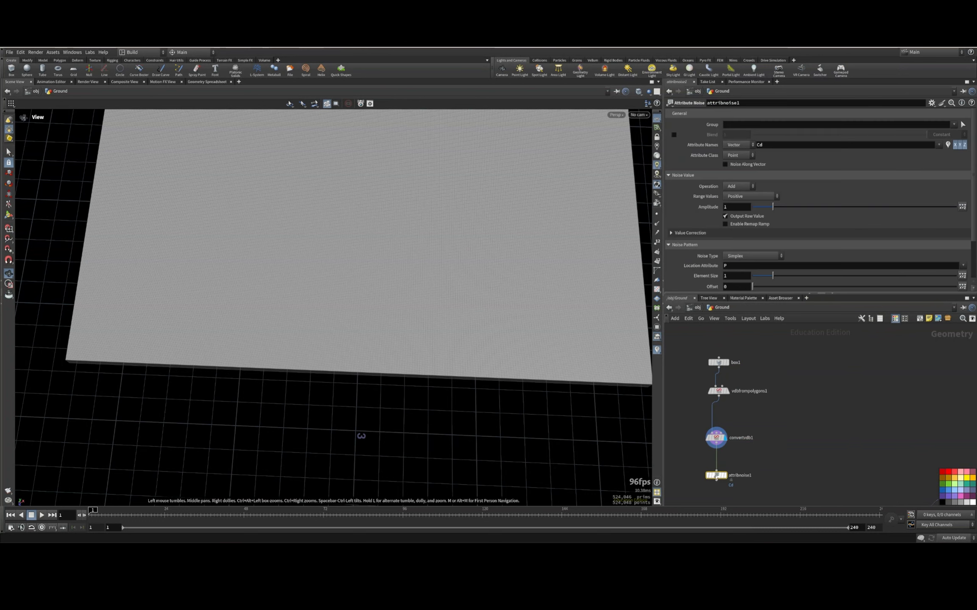
{"action": "left_click", "coordinate": [727, 477]}
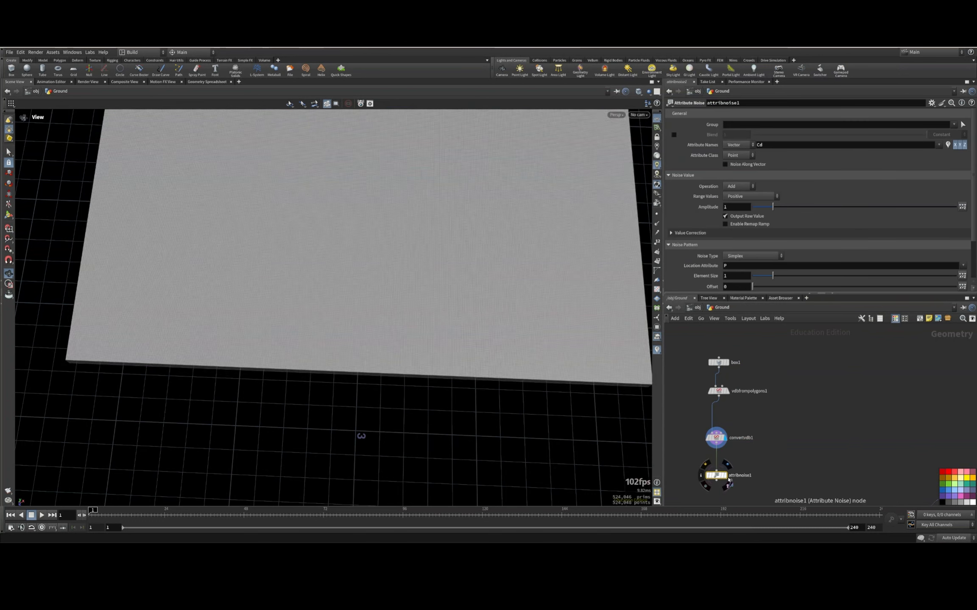
{"action": "left_click", "coordinate": [731, 476]}
{"action": "left_click", "coordinate": [726, 476]}
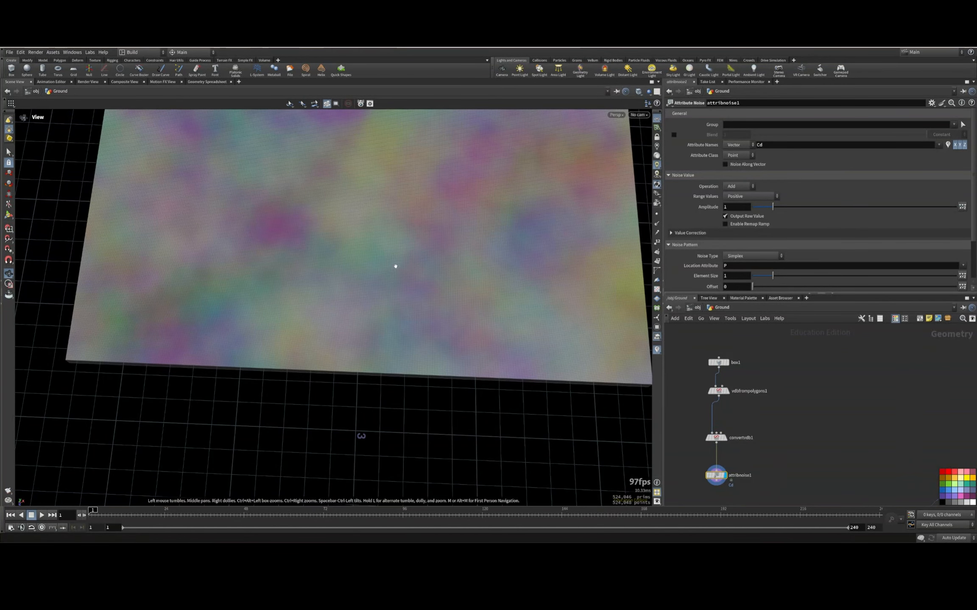
Apply the noise to the P attribute and set its noise type to Worley Cellular F1
{"action": "left_click_drag", "start_coordinate": [770, 145], "coordinate": [735, 150]}
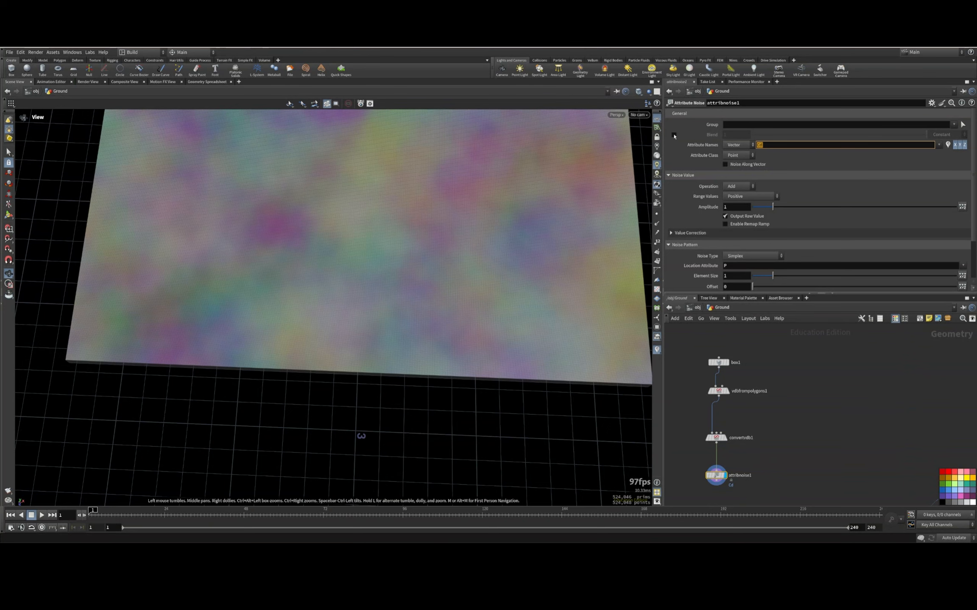
{"action": "type", "text": "P"}
{"action": "key", "text": "Return"}
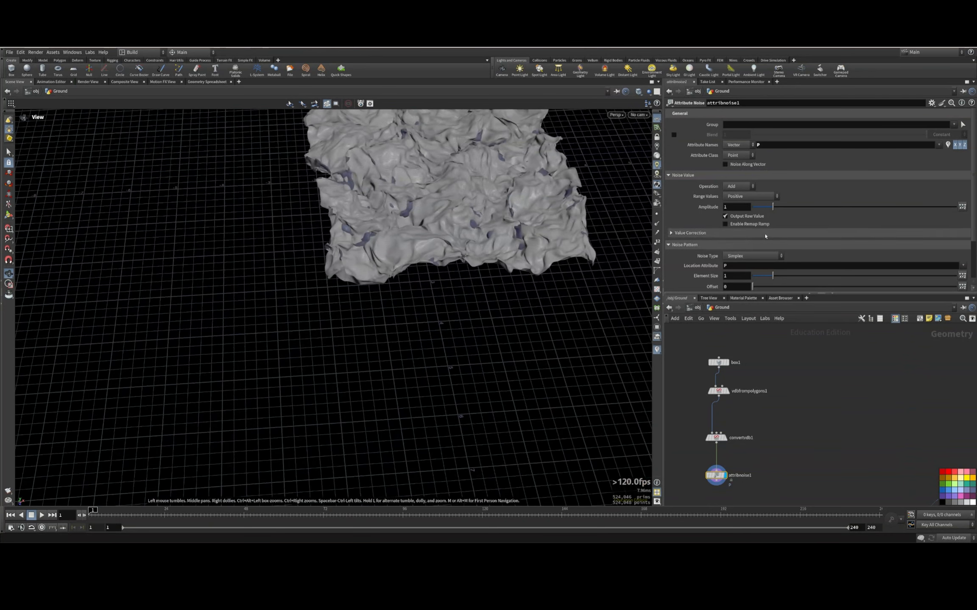
{"action": "left_click", "coordinate": [753, 256]}
{"action": "left_click", "coordinate": [746, 302]}
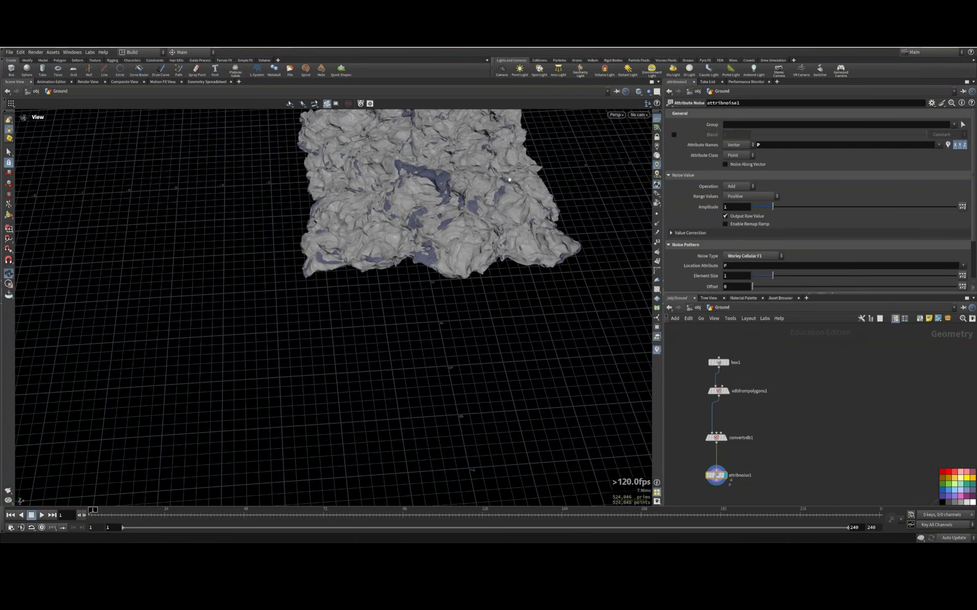
{"action": "key", "text": "h"}
Reduce the noise amplitude to 0.31 and raise its element size to 1.9
{"action": "mouse_move", "coordinate": [778, 274]}
{"action": "left_mouse_down"}
{"action": "mouse_move", "coordinate": [761, 275]}
{"action": "mouse_move", "coordinate": [789, 277]}
{"action": "left_mouse_up"}
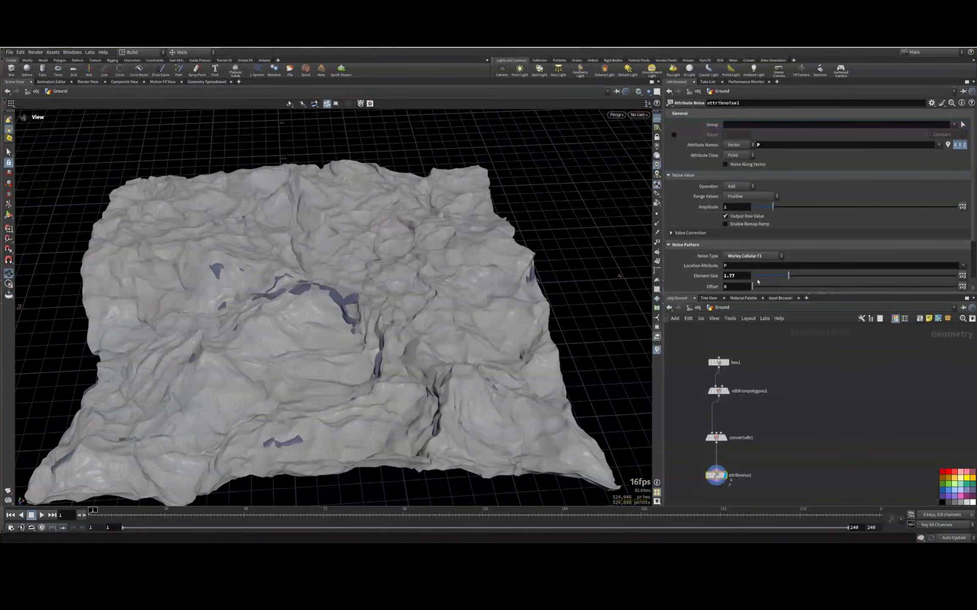
{"action": "left_click_drag", "start_coordinate": [772, 211], "coordinate": [758, 207]}
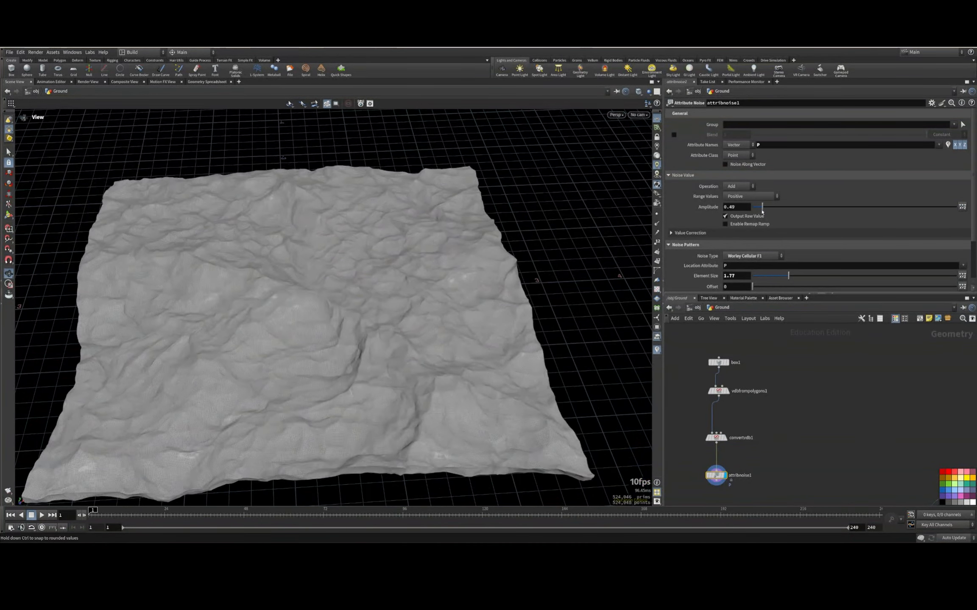
{"action": "scroll", "coordinate": [366, 245], "scroll_direction": "up", "scroll_amount": 10}
{"action": "left_click_drag", "start_coordinate": [366, 244], "coordinate": [439, 230]}
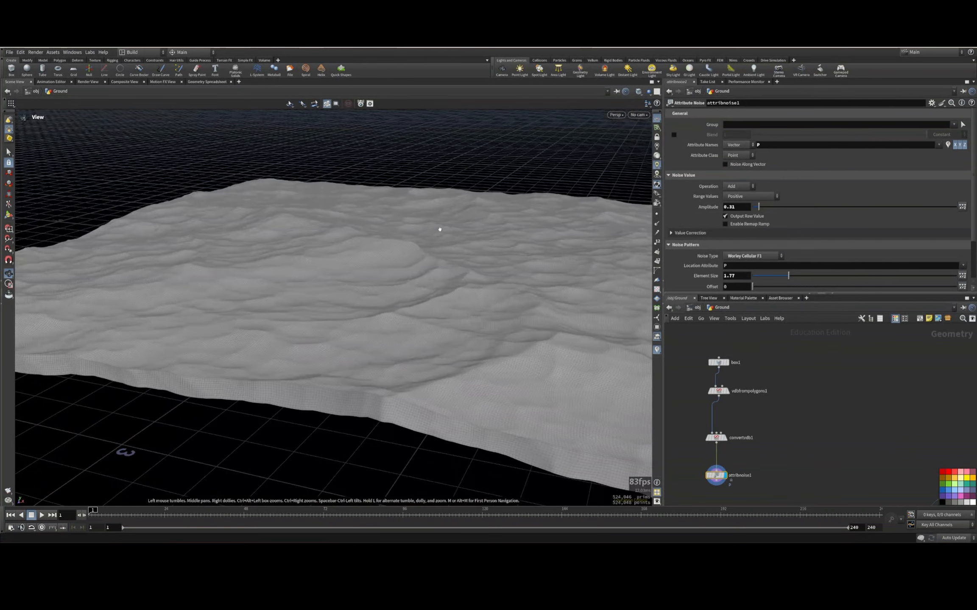
{"action": "left_click_drag", "start_coordinate": [788, 276], "coordinate": [791, 276]}
{"action": "scroll", "coordinate": [791, 273], "scroll_direction": "down", "scroll_amount": 3}
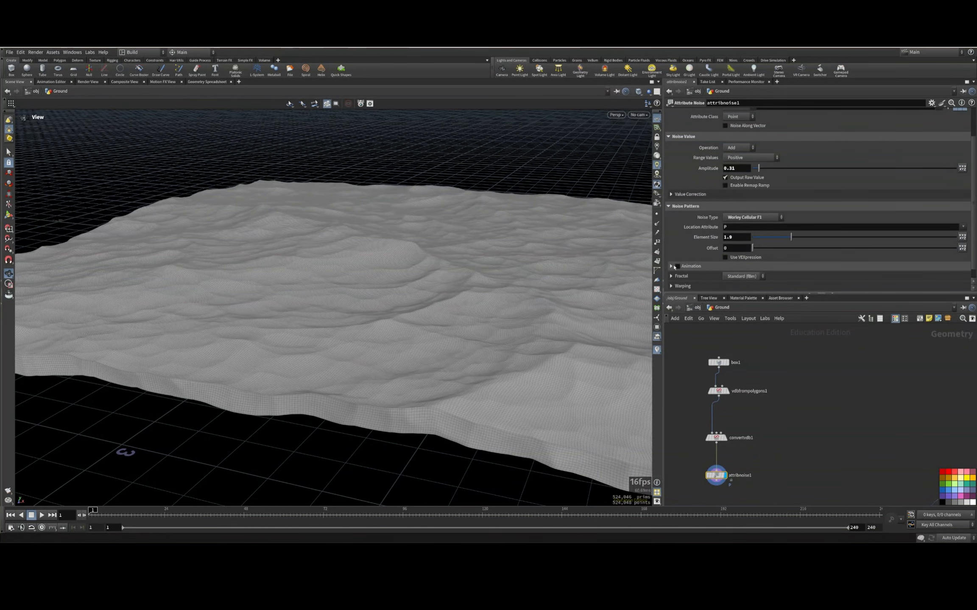
Enable per-axis element scale for the noise and set its Y component to 0
{"action": "left_click", "coordinate": [962, 237]}
{"action": "left_click_drag", "start_coordinate": [748, 247], "coordinate": [720, 247]}
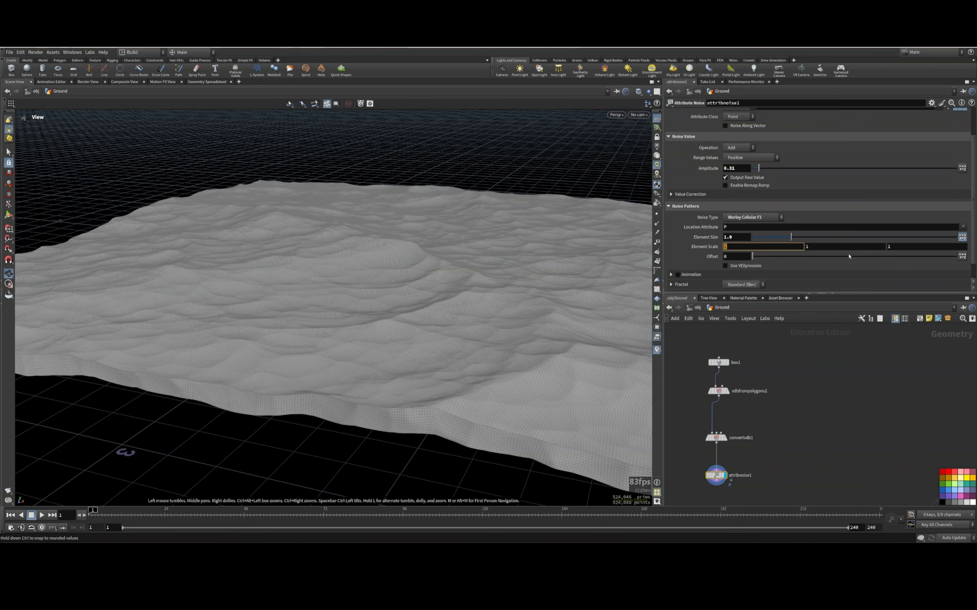
{"action": "left_click_drag", "start_coordinate": [847, 247], "coordinate": [737, 245]}
{"action": "type", "text": "0"}
{"action": "key", "text": "Return"}
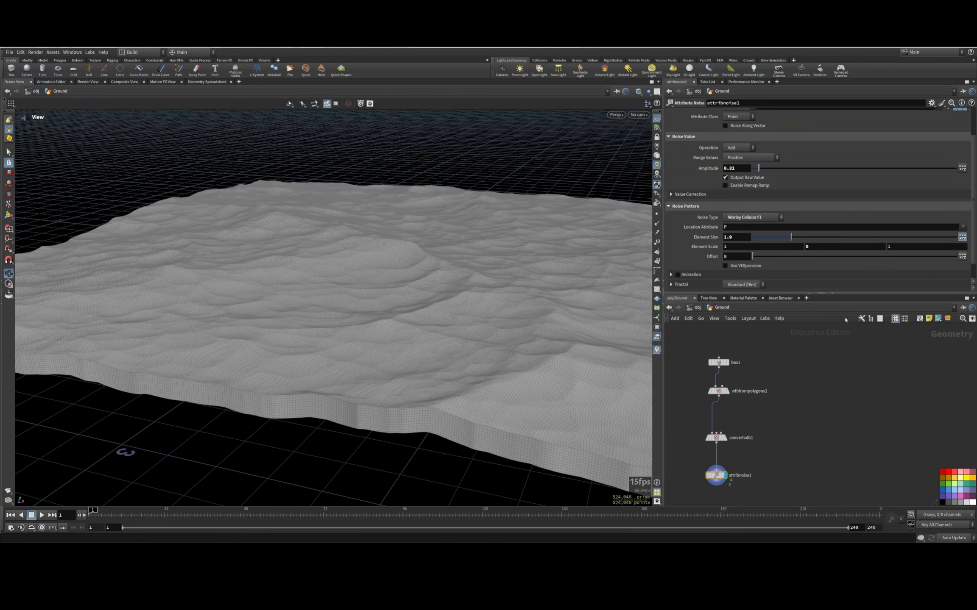
Try a noise element scale of 0.1 on Z, settle on 0.5 and check the ground surface
{"action": "left_click_drag", "start_coordinate": [899, 244], "coordinate": [769, 246]}
{"action": "type", "text": ".1"}
{"action": "key", "text": "Return"}
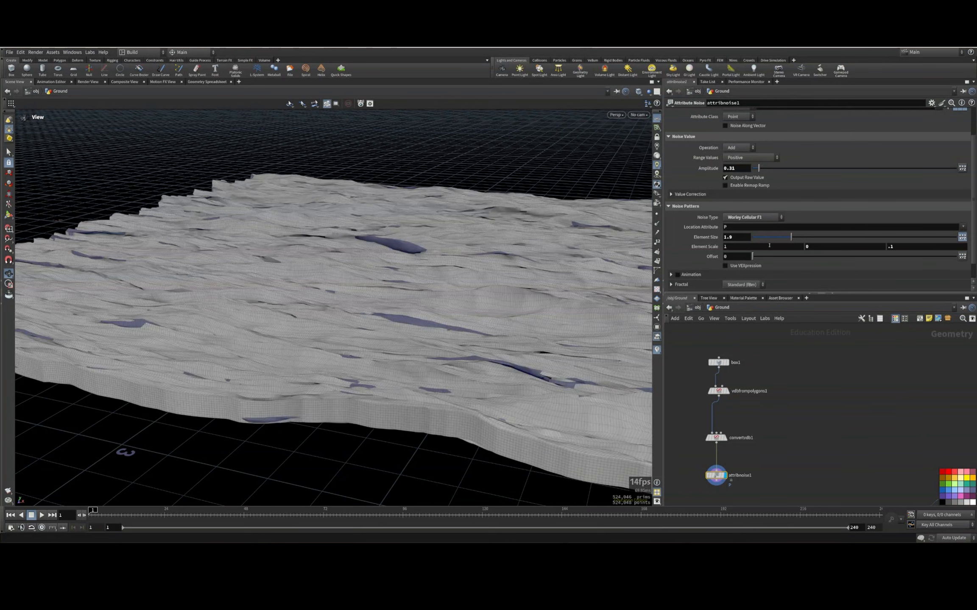
{"action": "left_click_drag", "start_coordinate": [904, 248], "coordinate": [724, 244]}
{"action": "type", "text": ".5"}
{"action": "key", "text": "Return"}
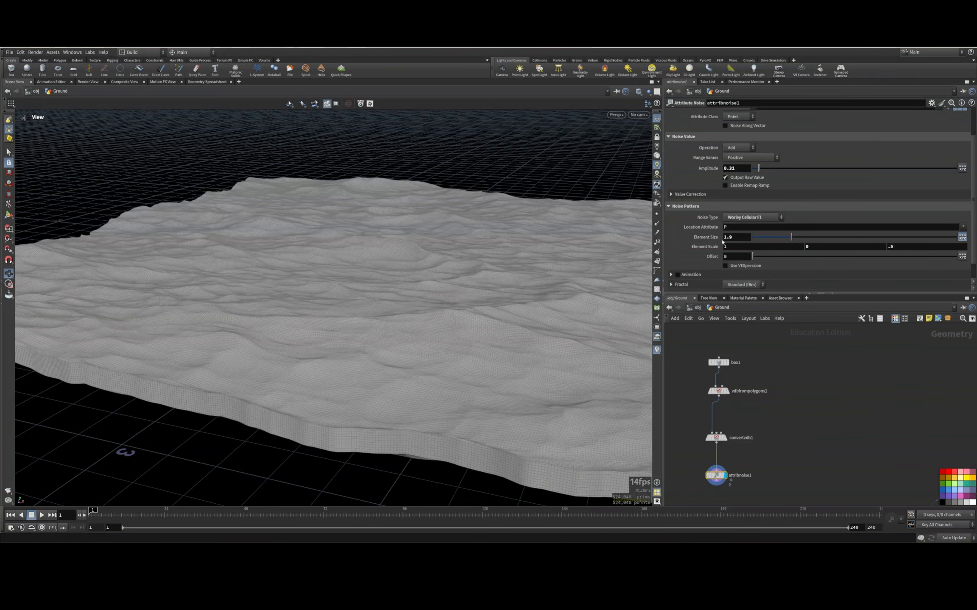
{"action": "left_click_drag", "start_coordinate": [543, 242], "coordinate": [477, 352], "text": "alt"}
{"action": "right_click_drag", "start_coordinate": [477, 352], "coordinate": [359, 257], "text": "alt"}
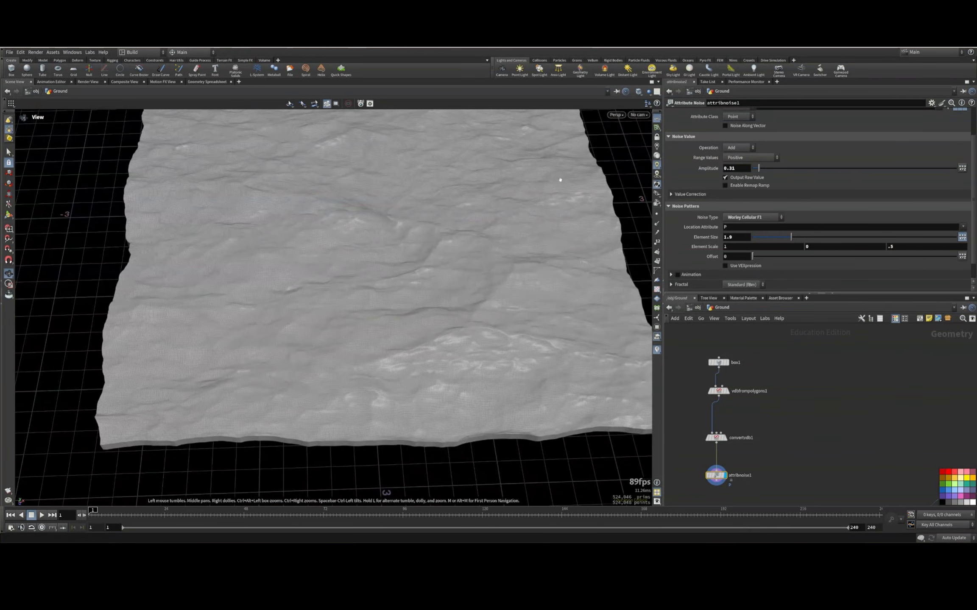
{"action": "left_click_drag", "start_coordinate": [339, 191], "coordinate": [504, 212], "text": "alt"}
{"action": "right_click_drag", "start_coordinate": [505, 212], "coordinate": [552, 299], "text": "alt"}
{"action": "left_click_drag", "start_coordinate": [552, 298], "coordinate": [397, 240], "text": "alt"}
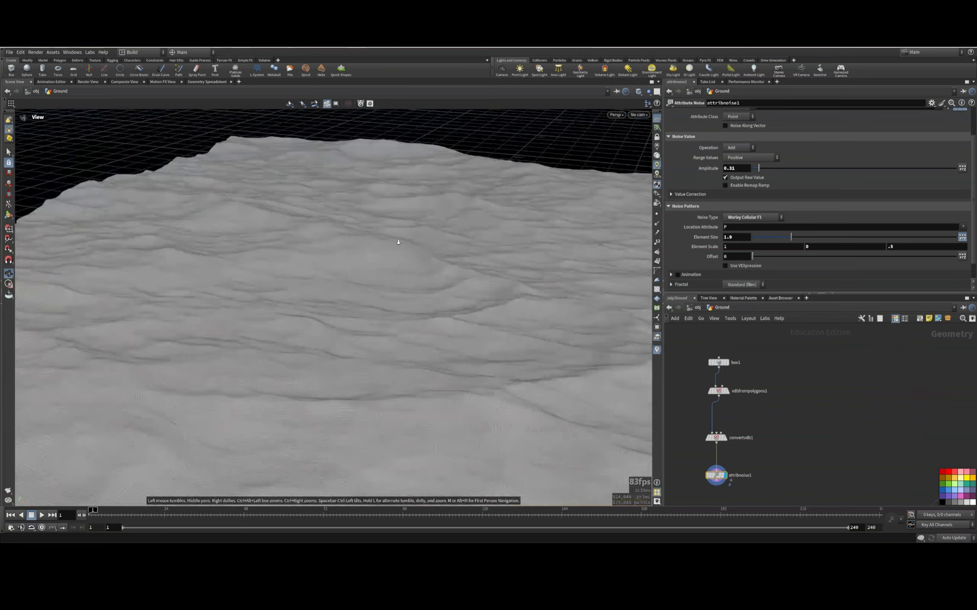
{"action": "right_click_drag", "start_coordinate": [396, 240], "coordinate": [364, 200], "text": "alt"}
Review the bound slab and the Voronoi fracture by displaying each node's result
{"action": "middle_click_drag", "start_coordinate": [807, 447], "coordinate": [822, 351]}
{"action": "left_click", "coordinate": [729, 386]}
{"action": "middle_click_drag", "start_coordinate": [886, 423], "coordinate": [774, 392]}
{"action": "left_click", "coordinate": [826, 412]}
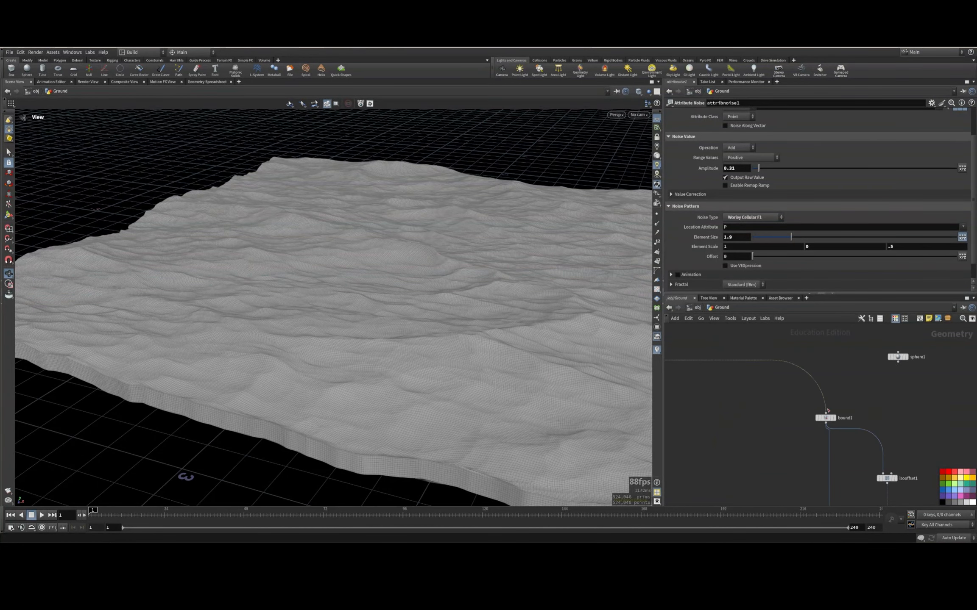
{"action": "left_click", "coordinate": [834, 419]}
{"action": "right_click_drag", "start_coordinate": [564, 342], "coordinate": [436, 261], "text": "alt"}
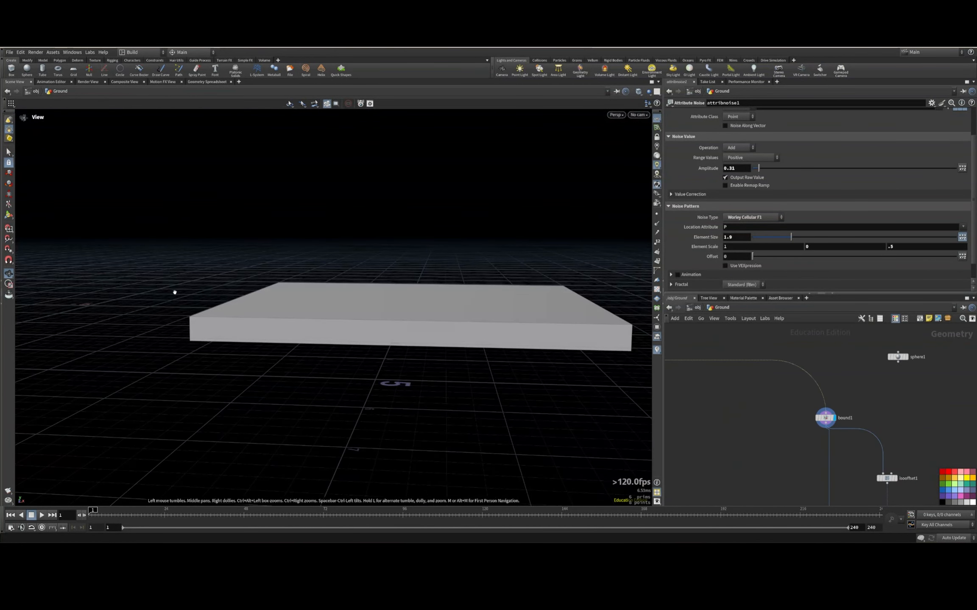
{"action": "middle_click_drag", "start_coordinate": [886, 447], "coordinate": [864, 371]}
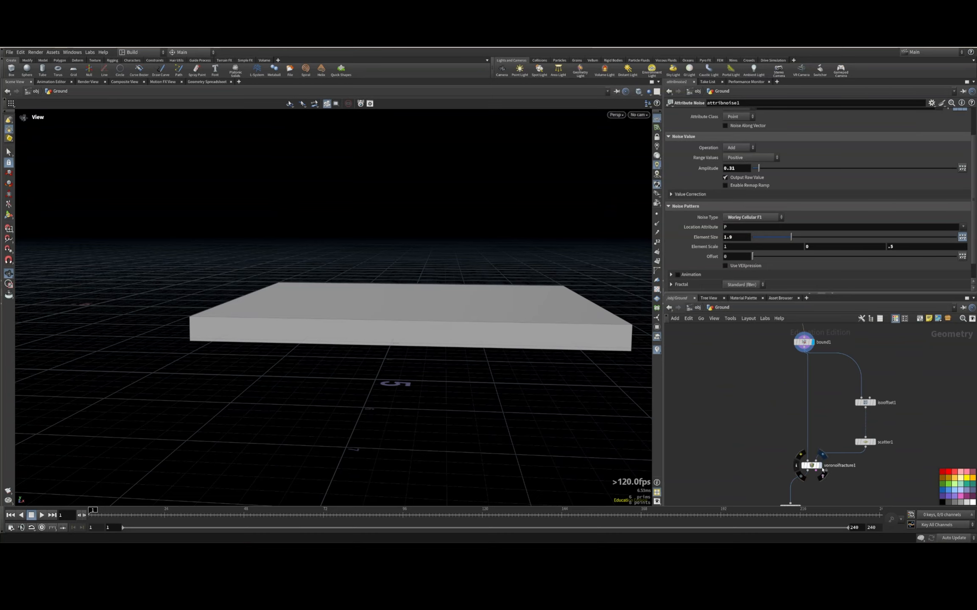
{"action": "left_click", "coordinate": [819, 465]}
{"action": "middle_click_drag", "start_coordinate": [881, 483], "coordinate": [889, 399]}
Display the Clean node's result and examine the interior cutting faces from the side and from above
{"action": "left_click", "coordinate": [814, 423]}
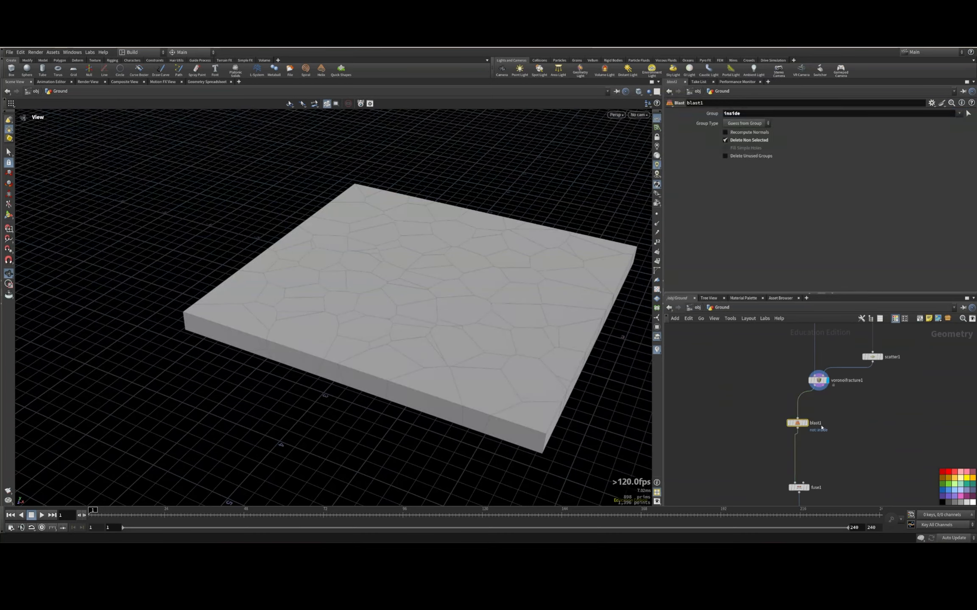
{"action": "middle_click_drag", "start_coordinate": [849, 468], "coordinate": [869, 347]}
{"action": "left_click", "coordinate": [818, 433]}
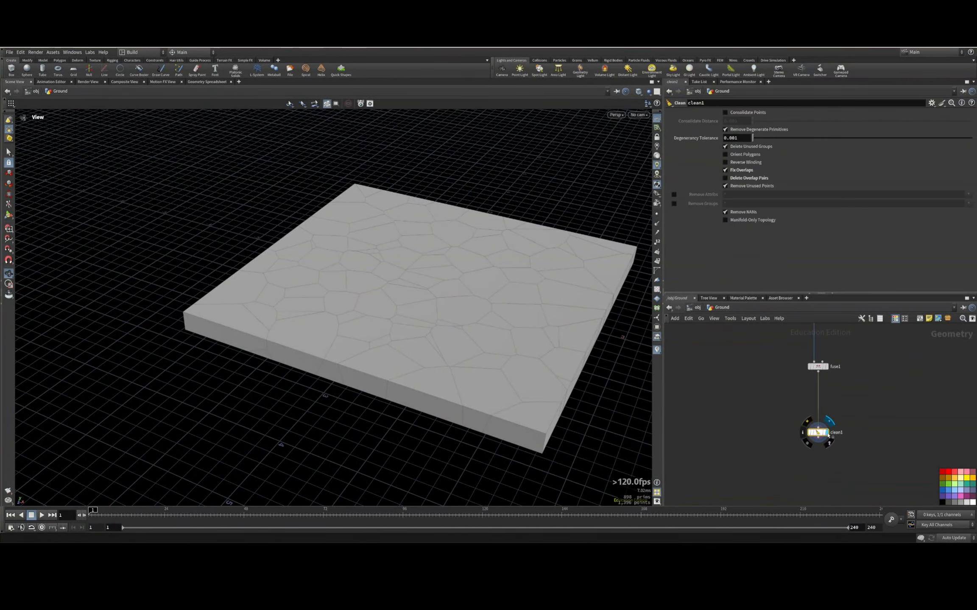
{"action": "left_click", "coordinate": [829, 426]}
{"action": "left_click_drag", "start_coordinate": [479, 288], "coordinate": [356, 263]}
{"action": "middle_click_drag", "start_coordinate": [356, 262], "coordinate": [226, 199]}
{"action": "left_click_drag", "start_coordinate": [226, 199], "coordinate": [367, 300]}
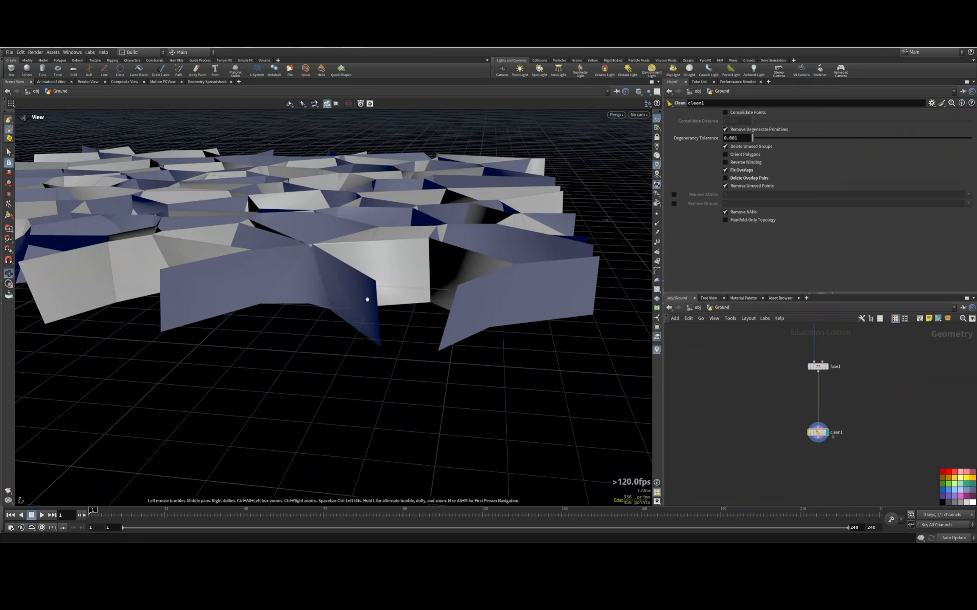
{"action": "scroll", "coordinate": [362, 206], "scroll_direction": "down", "scroll_amount": 6}
{"action": "left_click_drag", "start_coordinate": [362, 206], "coordinate": [377, 373]}
{"action": "scroll", "coordinate": [884, 467], "scroll_direction": "down", "scroll_amount": 5}
Add a Boolean Fracture node beneath Attribute Noise and wire the noisy ground into its first input
{"action": "key", "text": "Tab"}
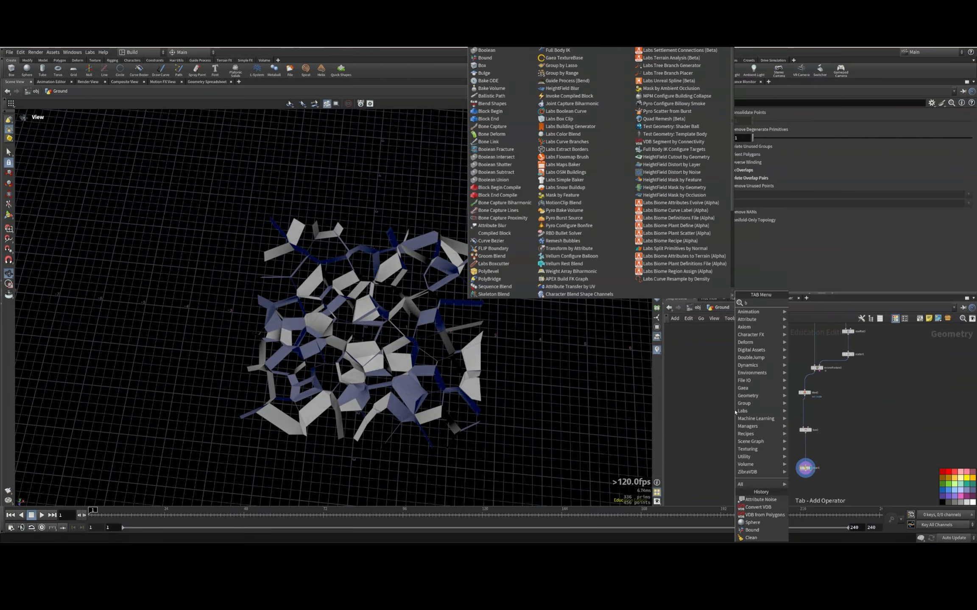
{"action": "type", "text": "boolean"}
{"action": "left_click", "coordinate": [807, 310]}
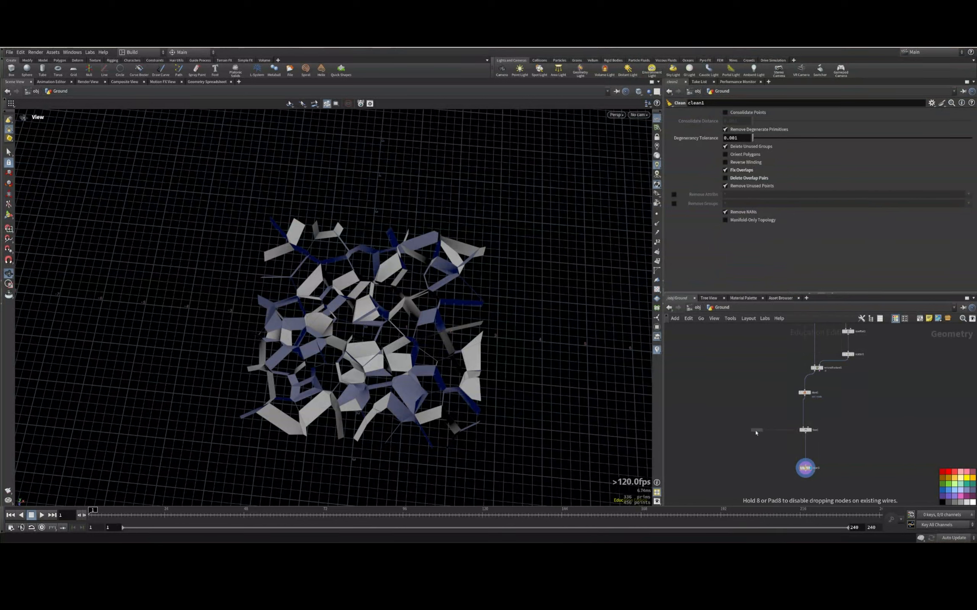
{"action": "left_click", "coordinate": [727, 502]}
{"action": "middle_click_drag", "start_coordinate": [726, 501], "coordinate": [752, 334]}
{"action": "left_click", "coordinate": [713, 359]}
{"action": "left_click", "coordinate": [717, 435]}
Wire the Clean node into Boolean Fracture's second input and display the fractured ground in wireframe
{"action": "scroll", "coordinate": [784, 426], "scroll_direction": "up", "scroll_amount": 3}
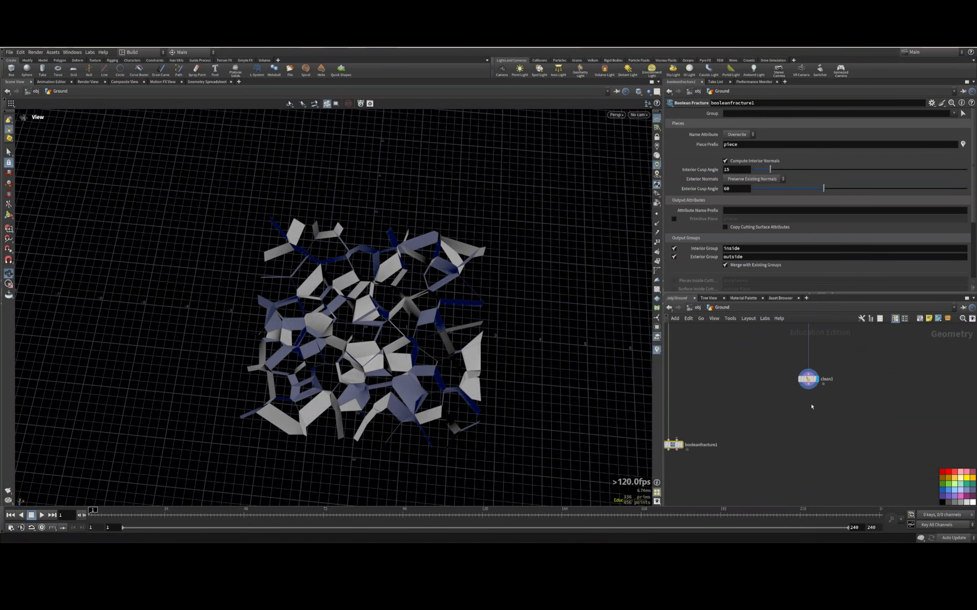
{"action": "left_click", "coordinate": [808, 387]}
{"action": "left_click", "coordinate": [677, 439]}
{"action": "middle_click_drag", "start_coordinate": [732, 428], "coordinate": [831, 410]}
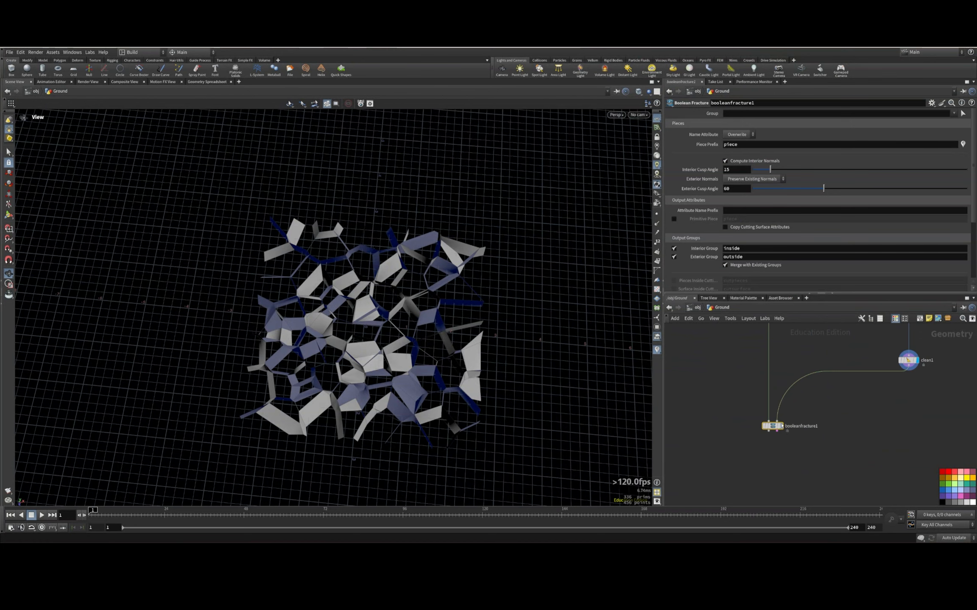
{"action": "mouse_move", "coordinate": [783, 429]}
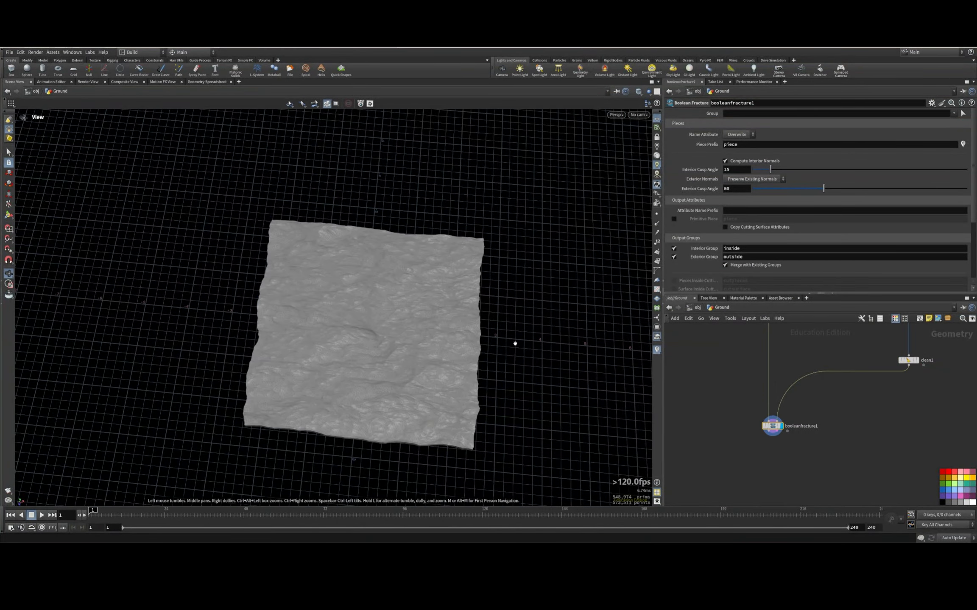
{"action": "scroll", "coordinate": [374, 365], "scroll_direction": "up", "scroll_amount": 5}
{"action": "key", "text": "w"}
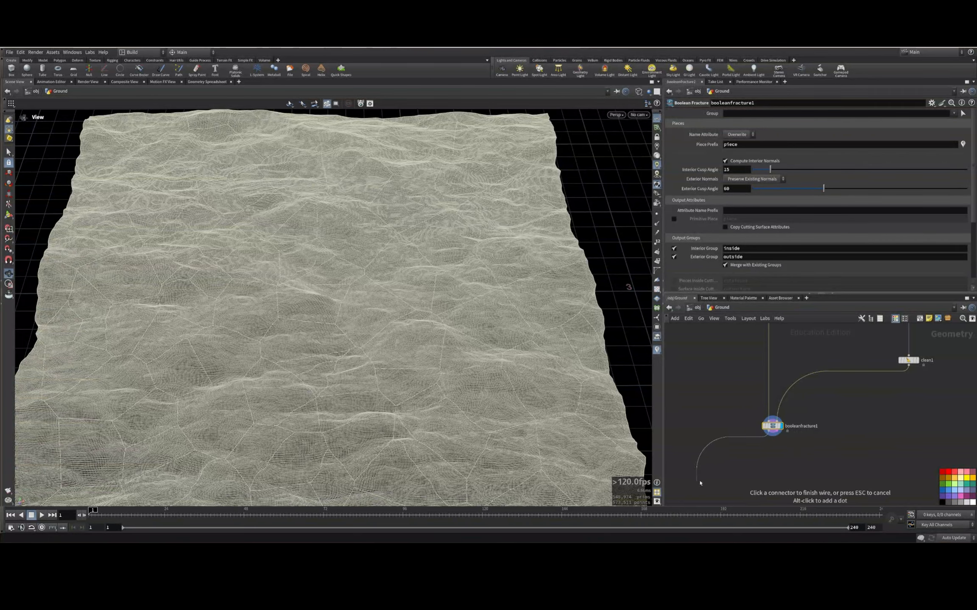
Add an Exploded View node beneath Boolean Fracture and display the separated pieces shaded
{"action": "key", "text": "Tab"}
{"action": "type", "text": "exploded"}
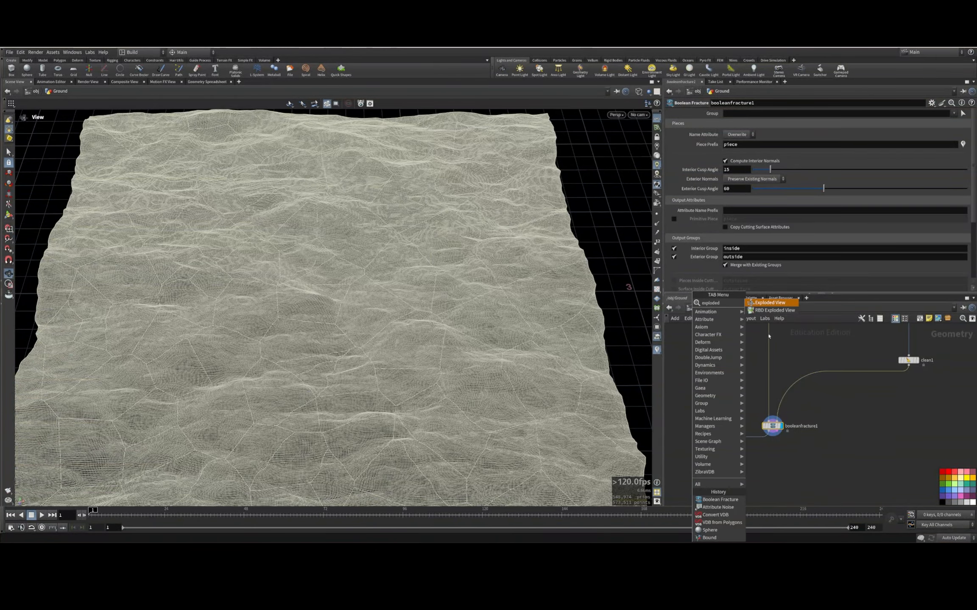
{"action": "key", "text": "Return"}
{"action": "left_click", "coordinate": [694, 481]}
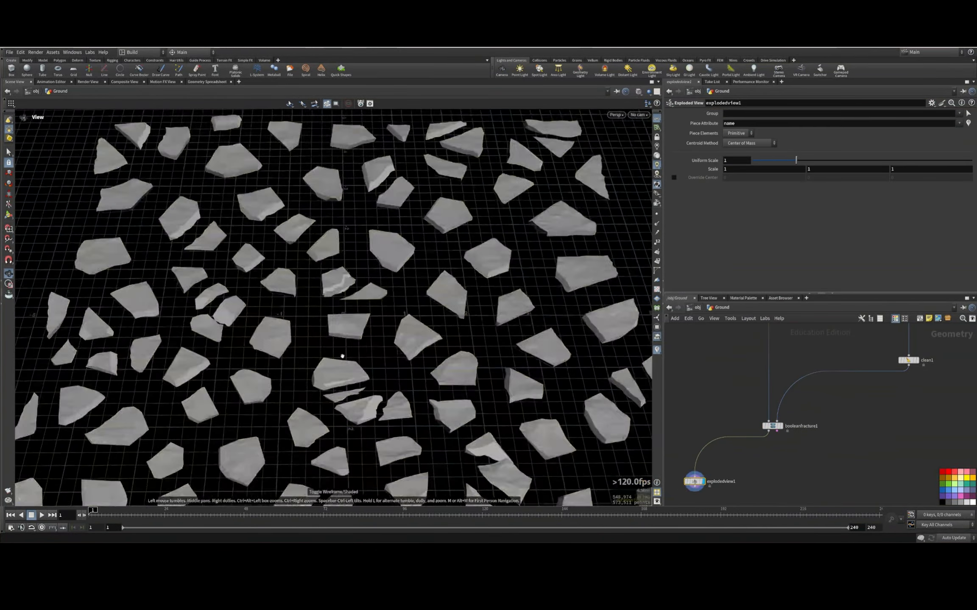
Examine the exploded ground pieces from several angles, checking their noisy tops and cut sides
{"action": "left_click_drag", "start_coordinate": [342, 356], "coordinate": [364, 335]}
{"action": "scroll", "coordinate": [512, 276], "scroll_direction": "up", "scroll_amount": 3}
{"action": "left_click_drag", "start_coordinate": [365, 297], "coordinate": [424, 242]}
{"action": "left_click_drag", "start_coordinate": [309, 309], "coordinate": [432, 280]}
{"action": "scroll", "coordinate": [433, 272], "scroll_direction": "down", "scroll_amount": 5}
{"action": "left_click_drag", "start_coordinate": [364, 149], "coordinate": [428, 203]}
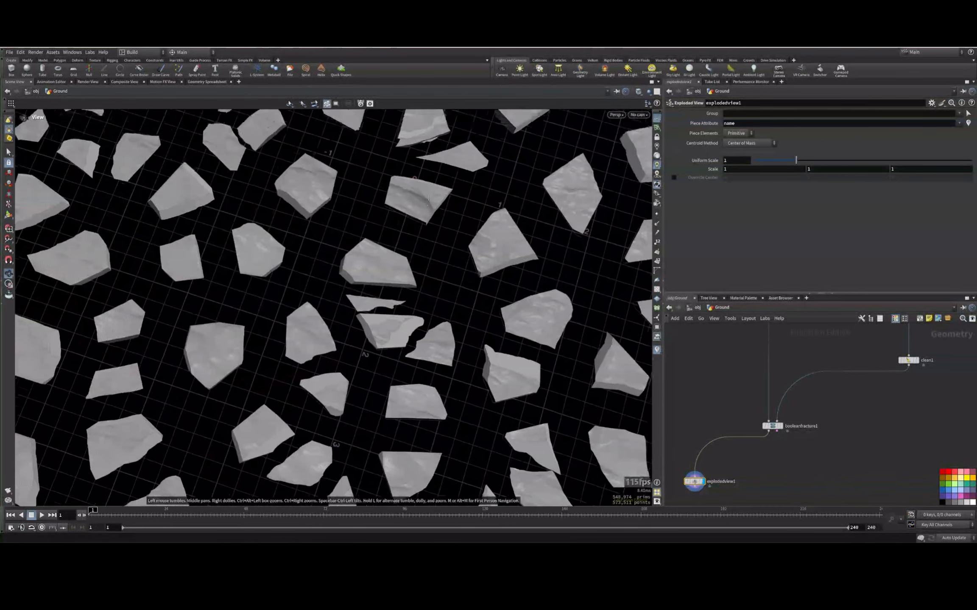
{"action": "scroll", "coordinate": [428, 202], "scroll_direction": "down", "scroll_amount": 5}
{"action": "left_click_drag", "start_coordinate": [299, 266], "coordinate": [377, 340]}
{"action": "scroll", "coordinate": [465, 286], "scroll_direction": "up", "scroll_amount": 8}
{"action": "left_click_drag", "start_coordinate": [464, 285], "coordinate": [357, 200]}
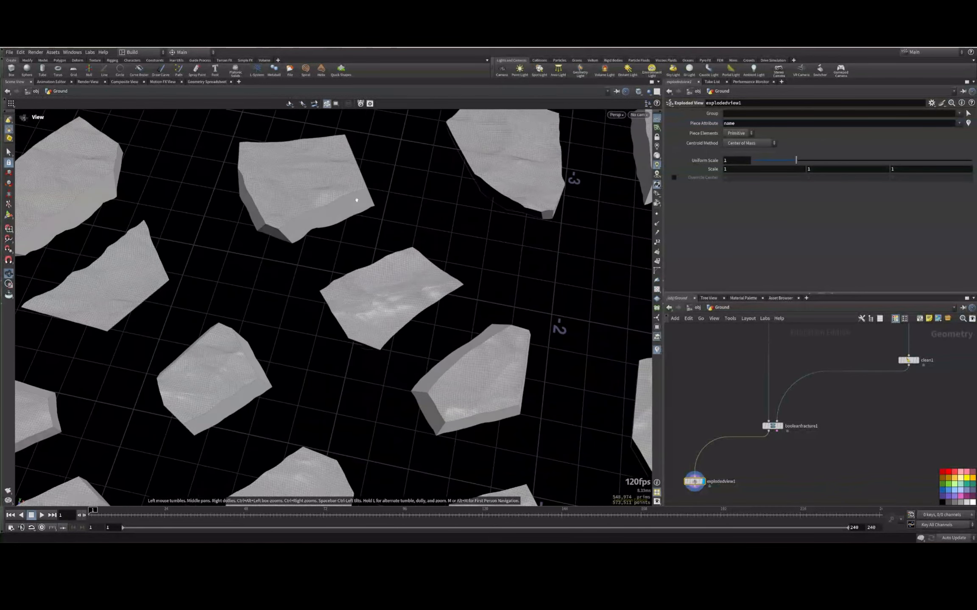
{"action": "scroll", "coordinate": [409, 241], "scroll_direction": "down", "scroll_amount": 5}
{"action": "left_click_drag", "start_coordinate": [409, 240], "coordinate": [388, 178]}
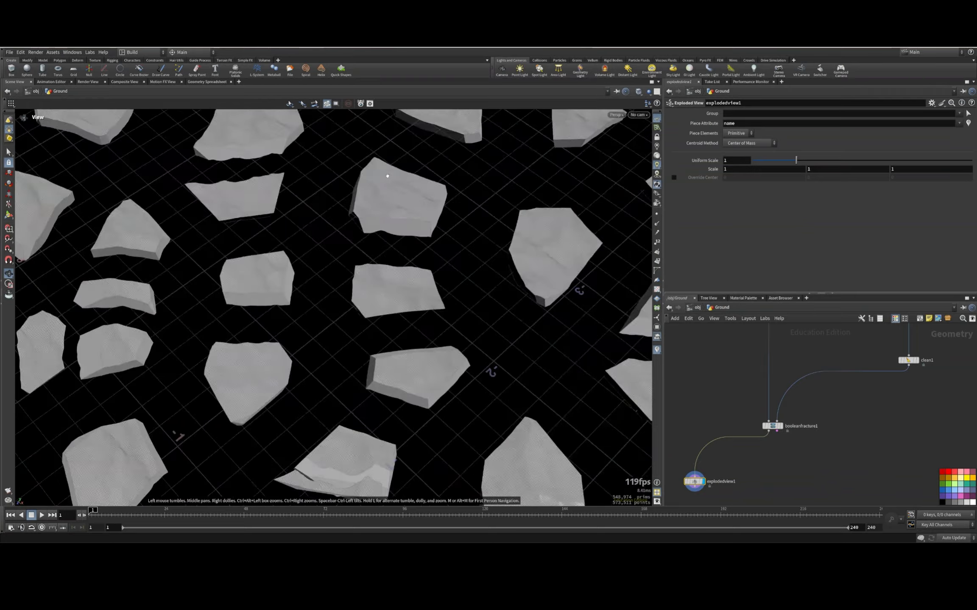
{"action": "left_click_drag", "start_coordinate": [426, 424], "coordinate": [354, 201]}
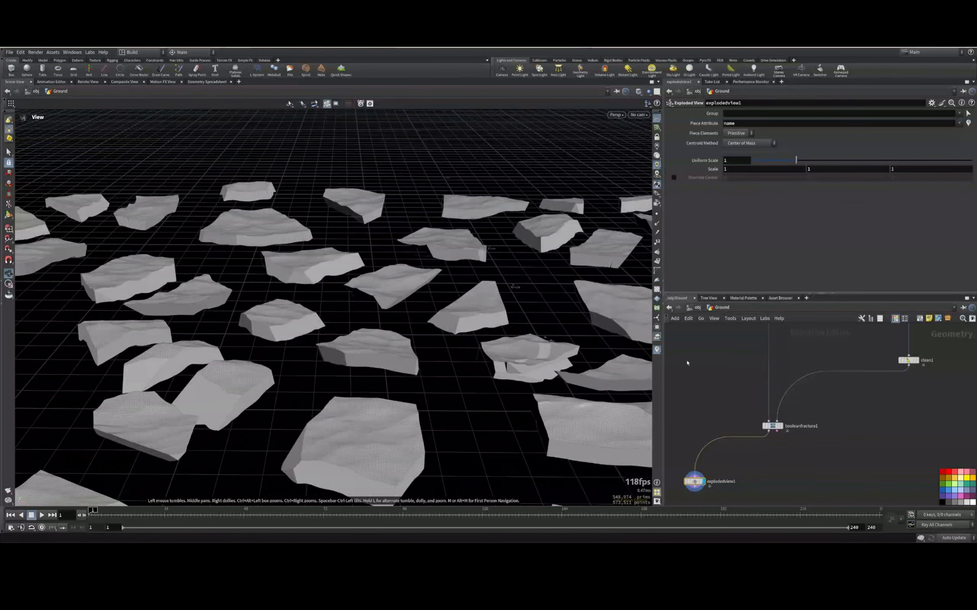
Display the Clean node's Voronoi cutting faces and move the node up toward Fuse to make room beneath it
{"action": "middle_click_drag", "start_coordinate": [872, 439], "coordinate": [807, 473]}
{"action": "left_click", "coordinate": [843, 394]}
{"action": "left_click", "coordinate": [900, 398]}
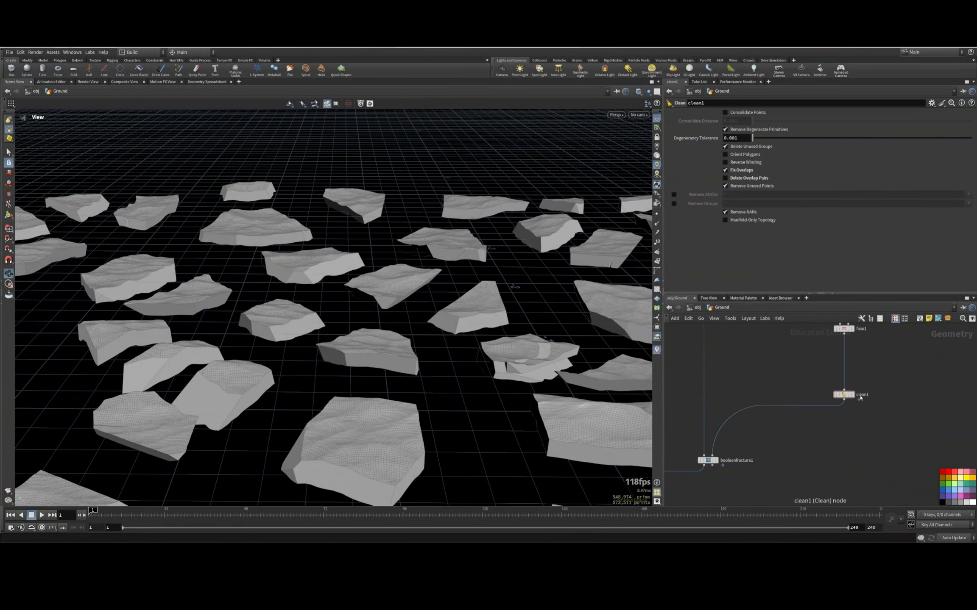
{"action": "left_click", "coordinate": [854, 384]}
{"action": "left_click_drag", "start_coordinate": [842, 397], "coordinate": [843, 376]}
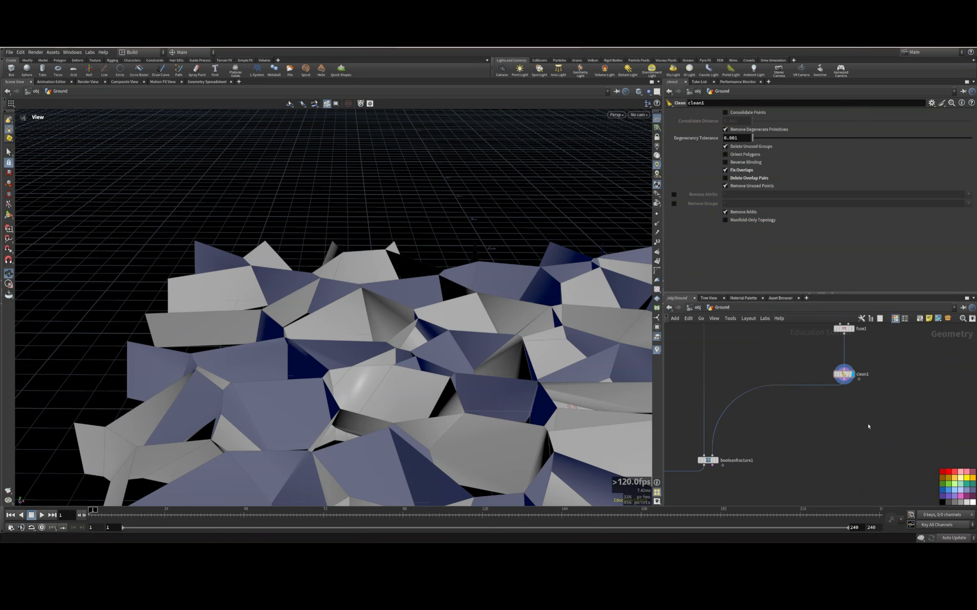
Add a Remesh node and insert it between Clean and Boolean Fracture's second input
{"action": "key", "text": "Tab"}
{"action": "type", "text": "rem"}
{"action": "key", "text": "Return"}
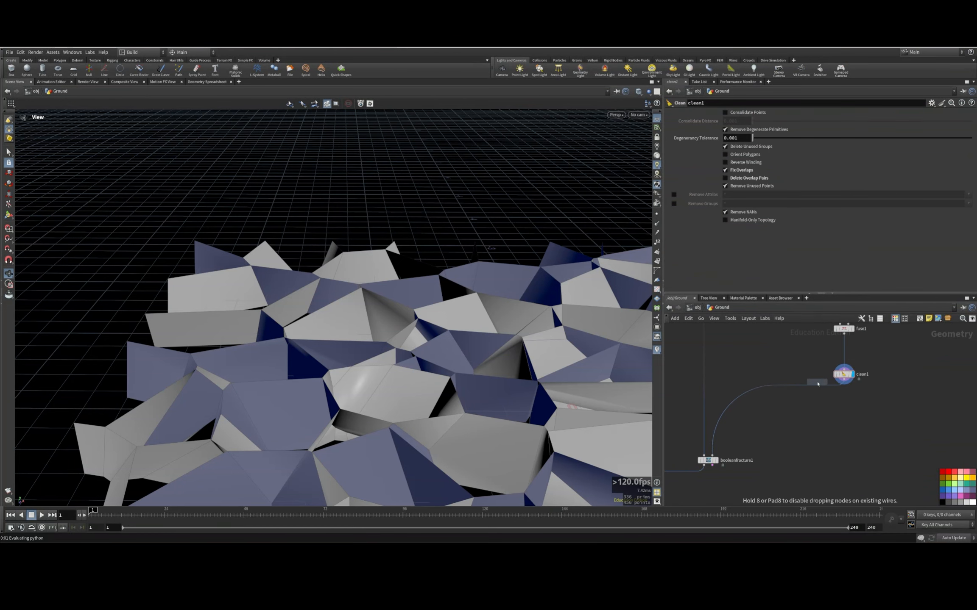
{"action": "left_click", "coordinate": [817, 384]}
{"action": "left_click_drag", "start_coordinate": [814, 384], "coordinate": [843, 402]}
{"action": "left_click", "coordinate": [803, 399]}
{"action": "key", "text": "Escape"}
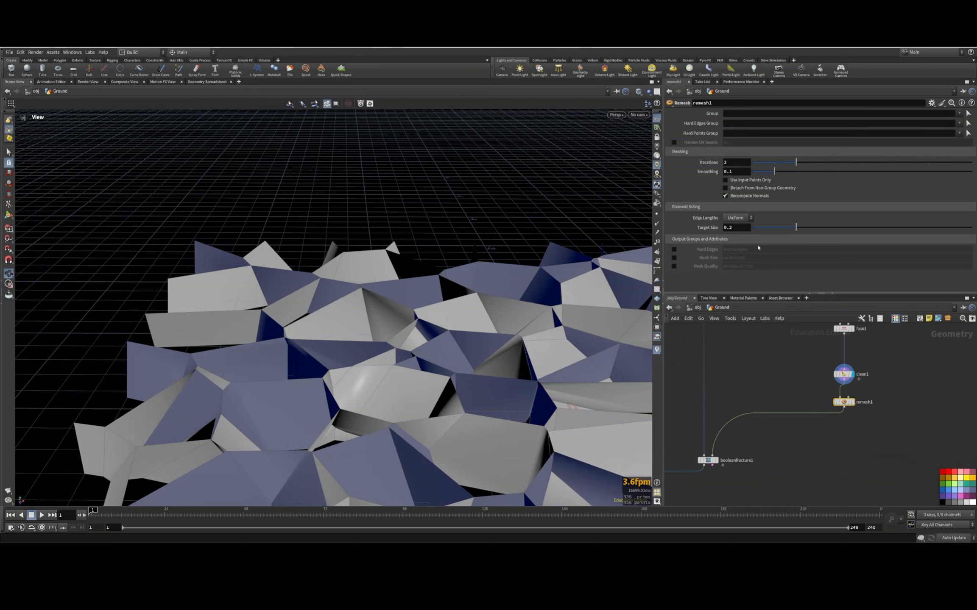
Add a Null at object level, name it Scene_Controls, and save the scene
{"action": "key", "text": "u"}
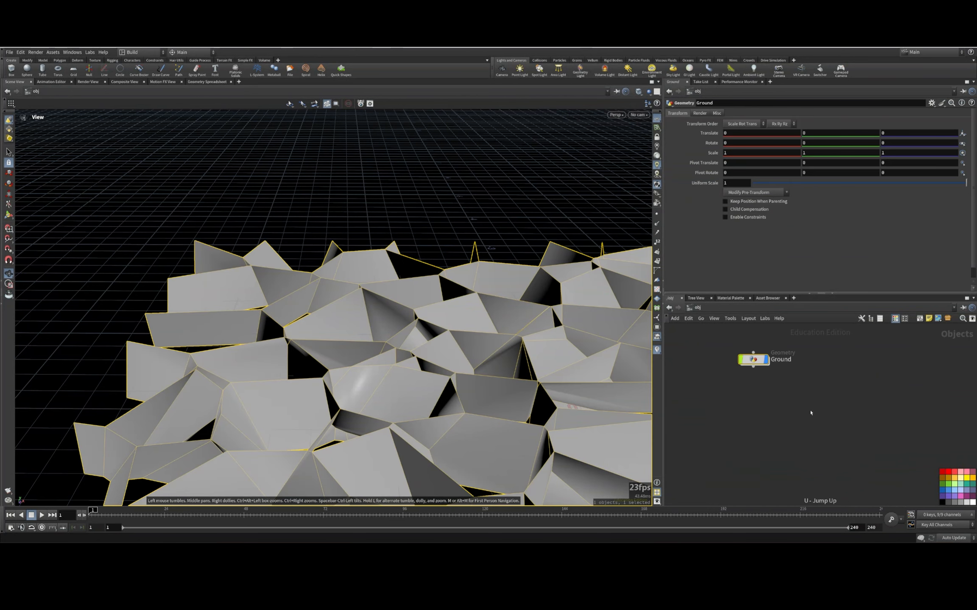
{"action": "key", "text": "Tab"}
{"action": "type", "text": "null"}
{"action": "key", "text": "Return"}
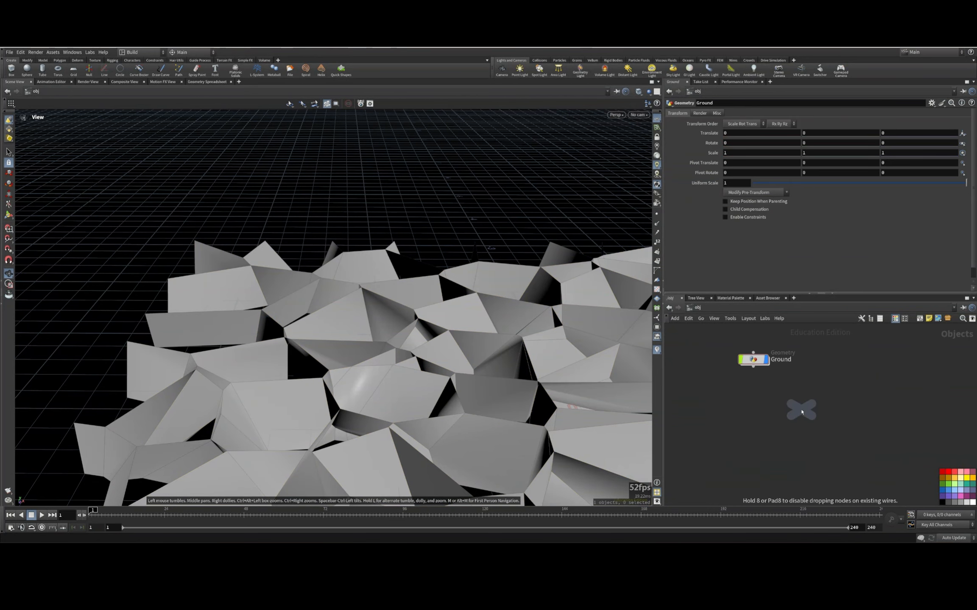
{"action": "left_click", "coordinate": [801, 411]}
{"action": "double_click", "coordinate": [818, 410]}
{"action": "type", "text": "Scene_"}
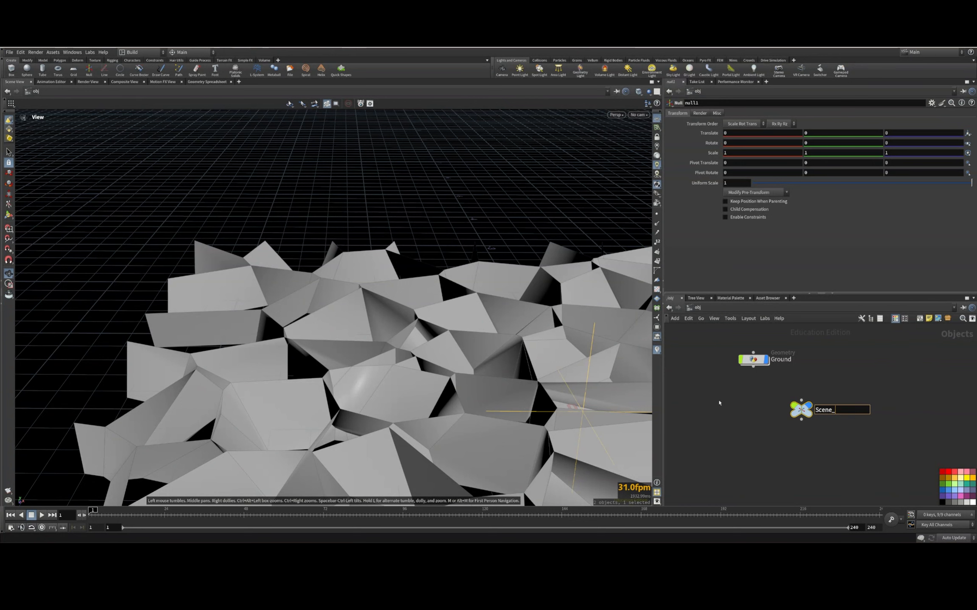
{"action": "type", "text": "Controls"}
{"action": "key", "text": "Return"}
{"action": "key", "text": "ctrl+s"}
Edit Scene_Controls' parameter interface and make the Transform, Render and Misc folders invisible
{"action": "left_click_drag", "start_coordinate": [700, 387], "coordinate": [818, 476]}
{"action": "left_click", "coordinate": [931, 103]}
{"action": "left_click", "coordinate": [907, 120]}
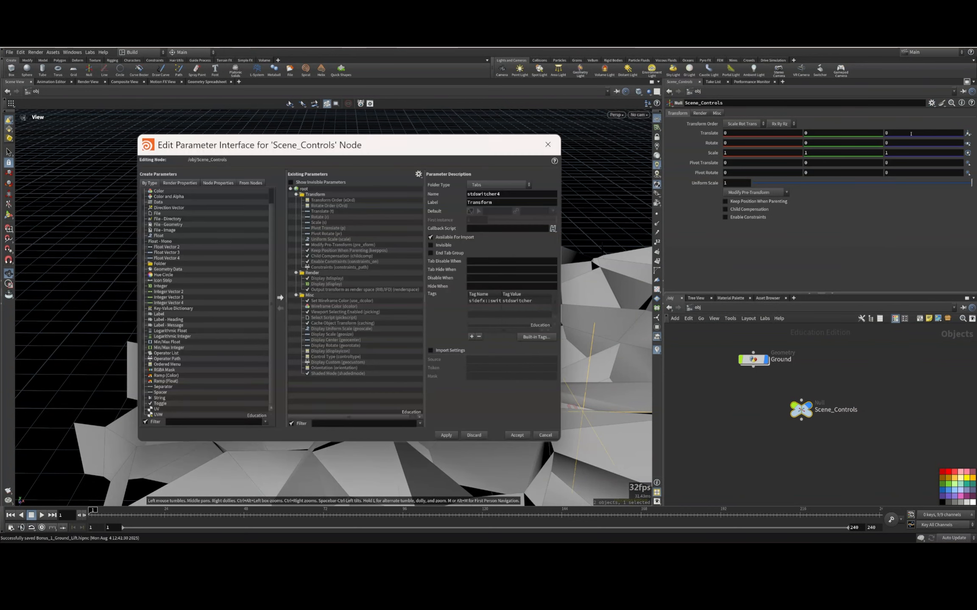
{"action": "left_click", "coordinate": [295, 195]}
{"action": "left_click", "coordinate": [296, 200]}
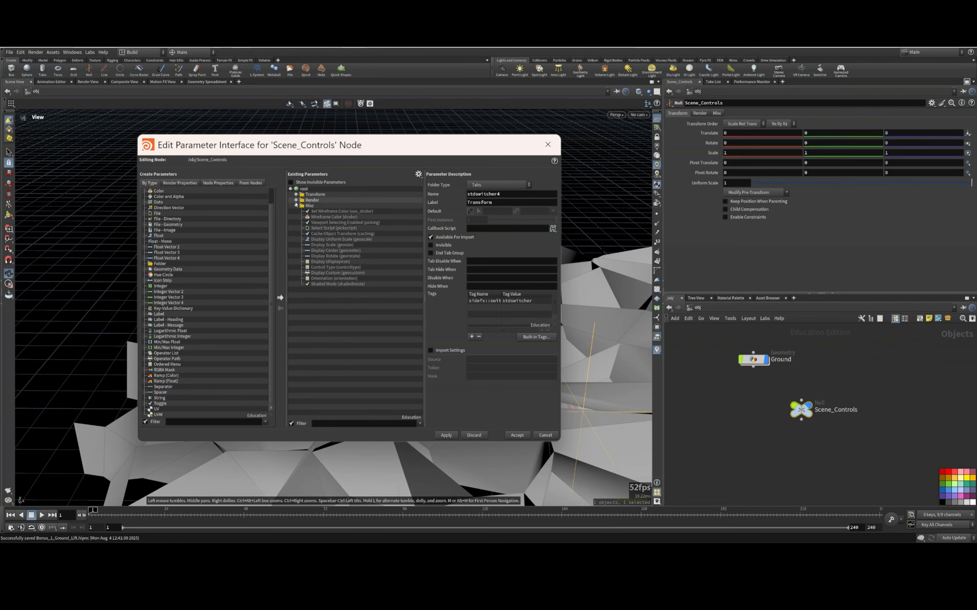
{"action": "left_click", "coordinate": [296, 205]}
{"action": "left_click", "coordinate": [310, 206], "text": "shift"}
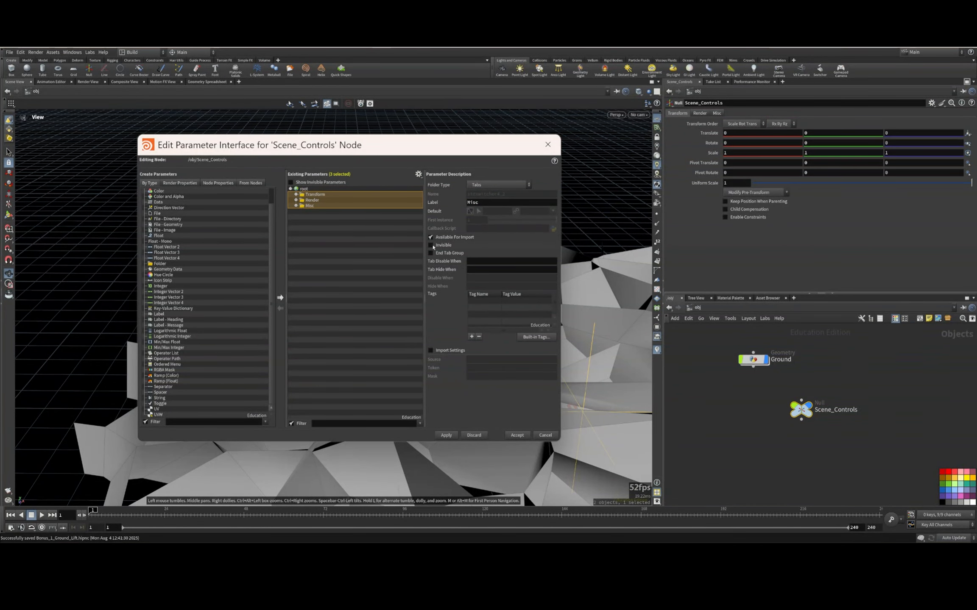
{"action": "left_click", "coordinate": [430, 245]}
{"action": "scroll", "coordinate": [212, 327], "scroll_direction": "up", "scroll_amount": 2}
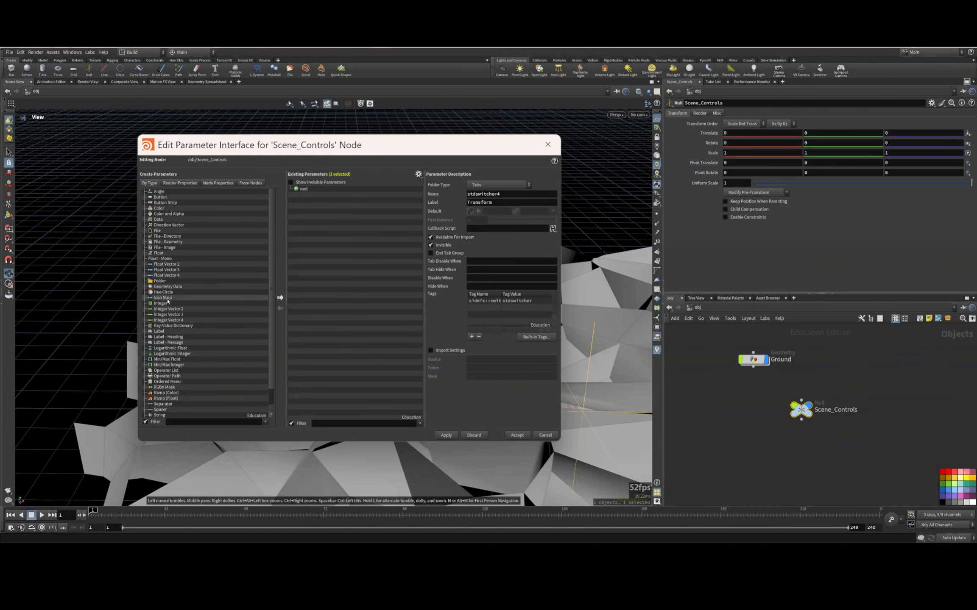
Add a float parameter labelled Geo Resolution and named geores to Scene_Controls, and accept the interface changes
{"action": "left_click_drag", "start_coordinate": [159, 253], "coordinate": [335, 254]}
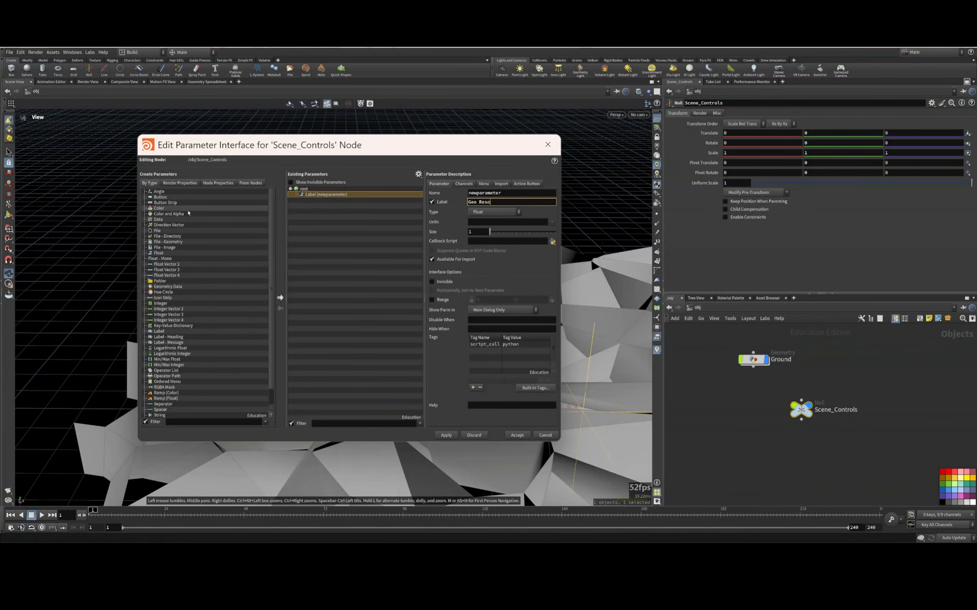
{"action": "double_click", "coordinate": [479, 193]}
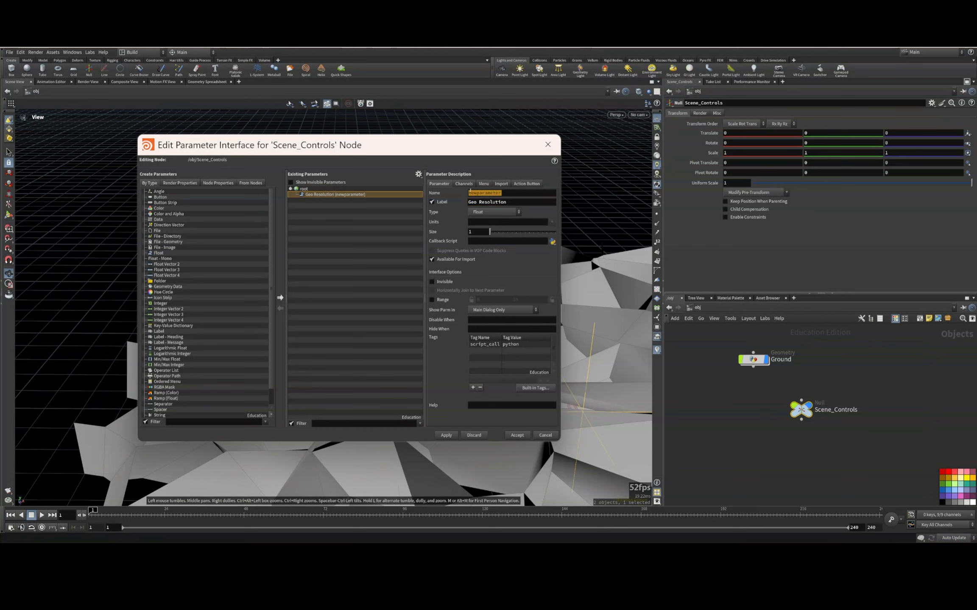
{"action": "left_click", "coordinate": [446, 435]}
{"action": "left_click", "coordinate": [517, 436]}
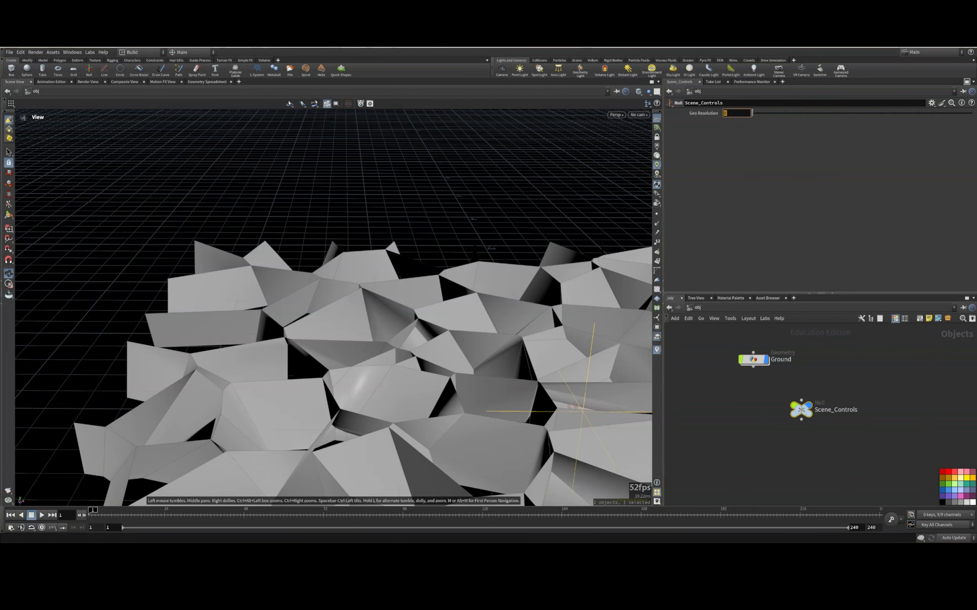
Set Geo Resolution to .05, copy the parameter for referencing, and save the scene
{"action": "type", "text": ".05"}
{"action": "key", "text": "Return"}
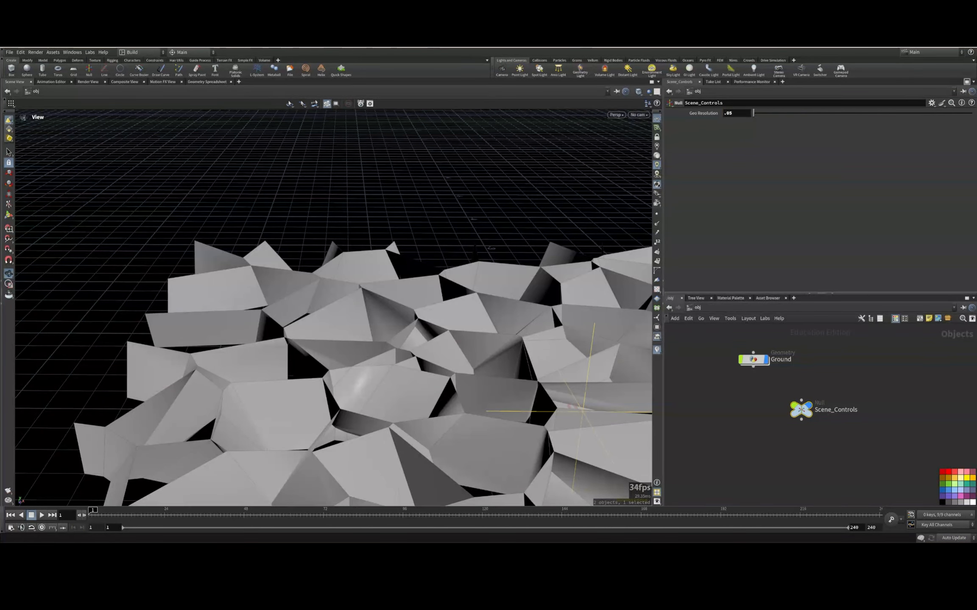
{"action": "right_click", "coordinate": [709, 114]}
{"action": "left_click", "coordinate": [727, 168]}
{"action": "key", "text": "ctrl+s"}
Enter the Ground network and reposition Boolean Fracture closer above the Exploded View node
{"action": "double_click", "coordinate": [754, 364]}
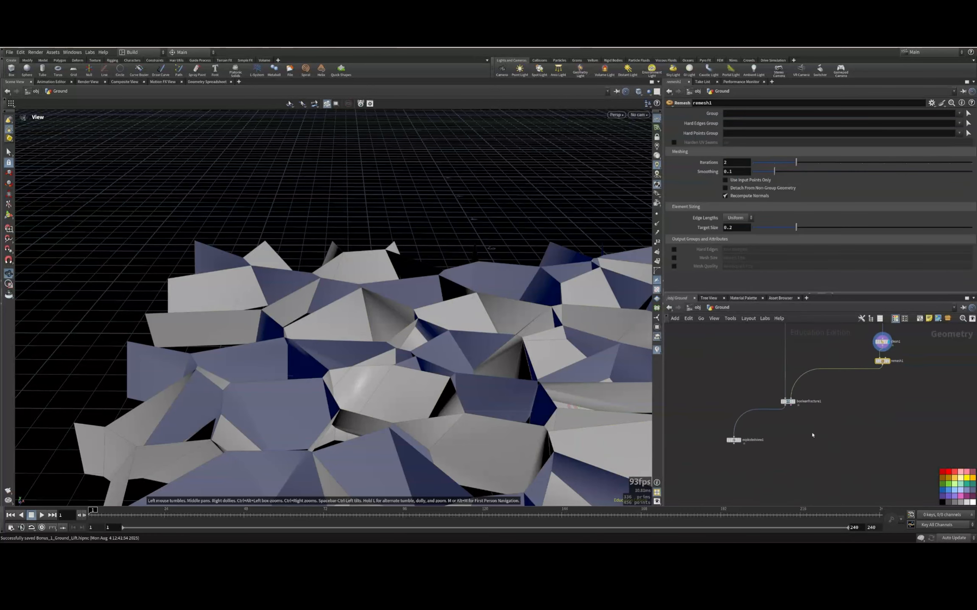
{"action": "left_click", "coordinate": [779, 397]}
{"action": "middle_click_drag", "start_coordinate": [747, 476], "coordinate": [839, 423]}
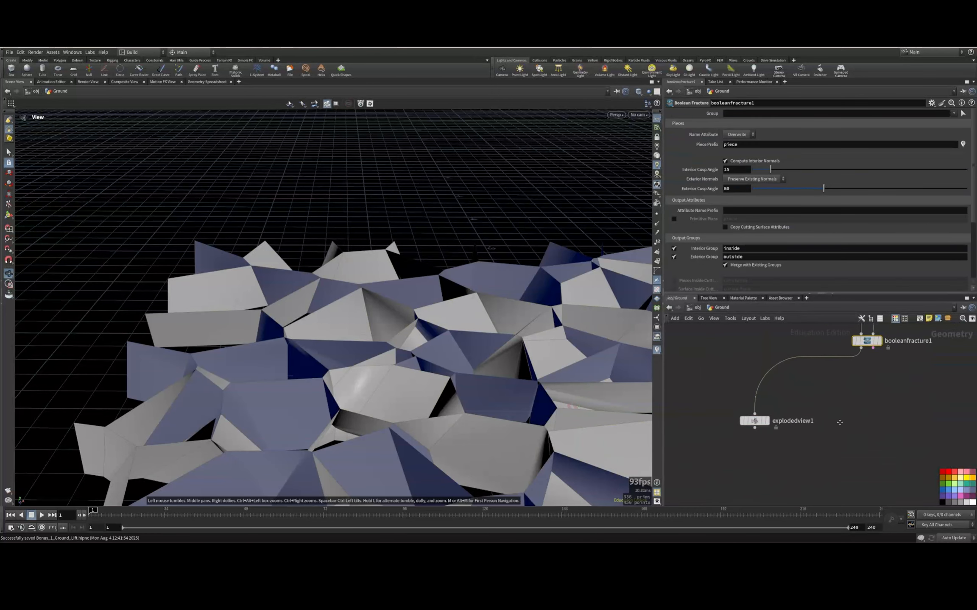
{"action": "left_click", "coordinate": [754, 421]}
{"action": "middle_click_drag", "start_coordinate": [906, 370], "coordinate": [858, 423]}
{"action": "left_click_drag", "start_coordinate": [820, 395], "coordinate": [762, 355]}
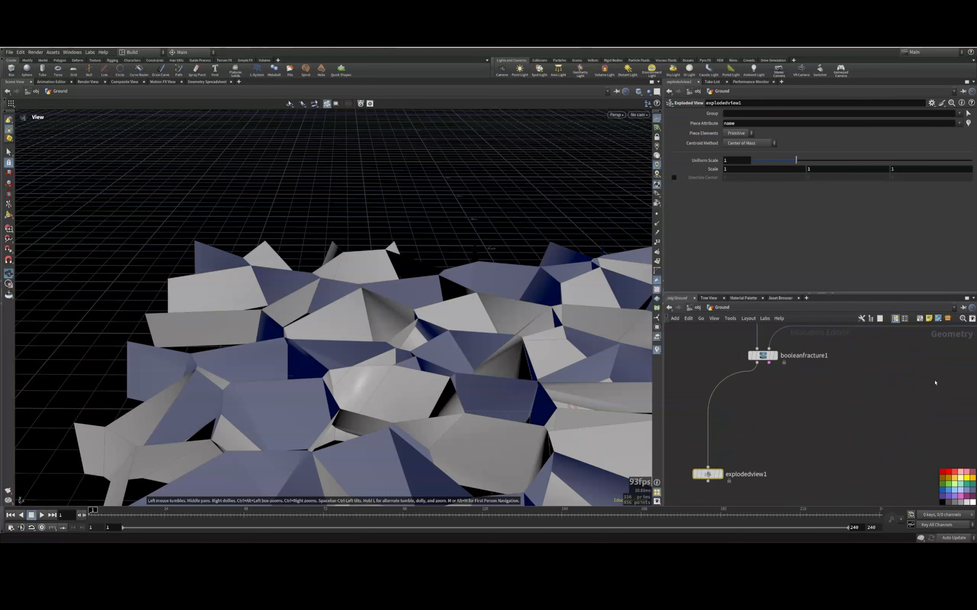
Link Remesh's Target Size to Scene_Controls' geores by relative reference, and display the remeshed faces up close
{"action": "middle_click_drag", "start_coordinate": [935, 383], "coordinate": [811, 413]}
{"action": "left_click", "coordinate": [839, 404]}
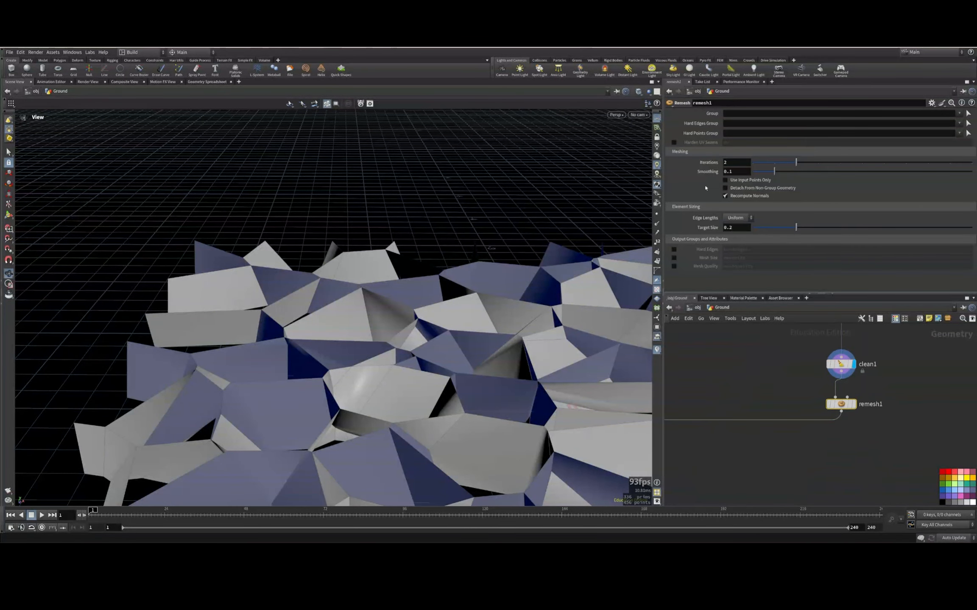
{"action": "right_click", "coordinate": [707, 231]}
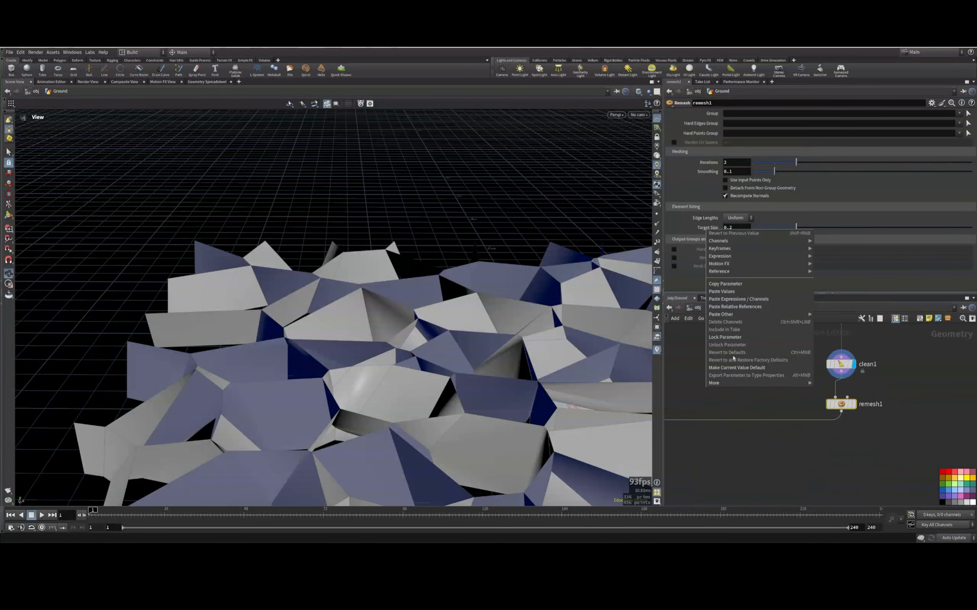
{"action": "mouse_move", "coordinate": [732, 315]}
{"action": "left_click", "coordinate": [842, 314]}
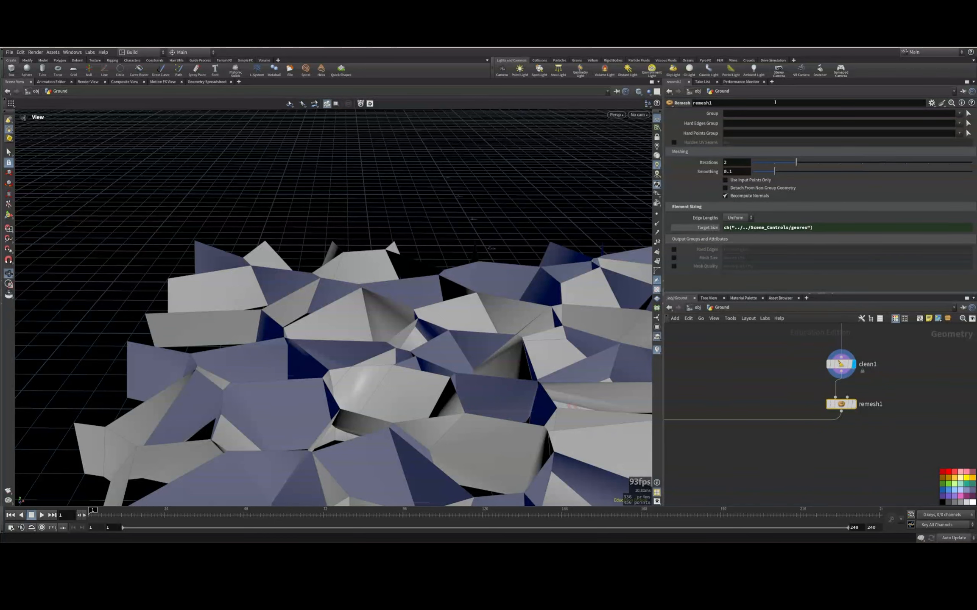
{"action": "left_click", "coordinate": [854, 404]}
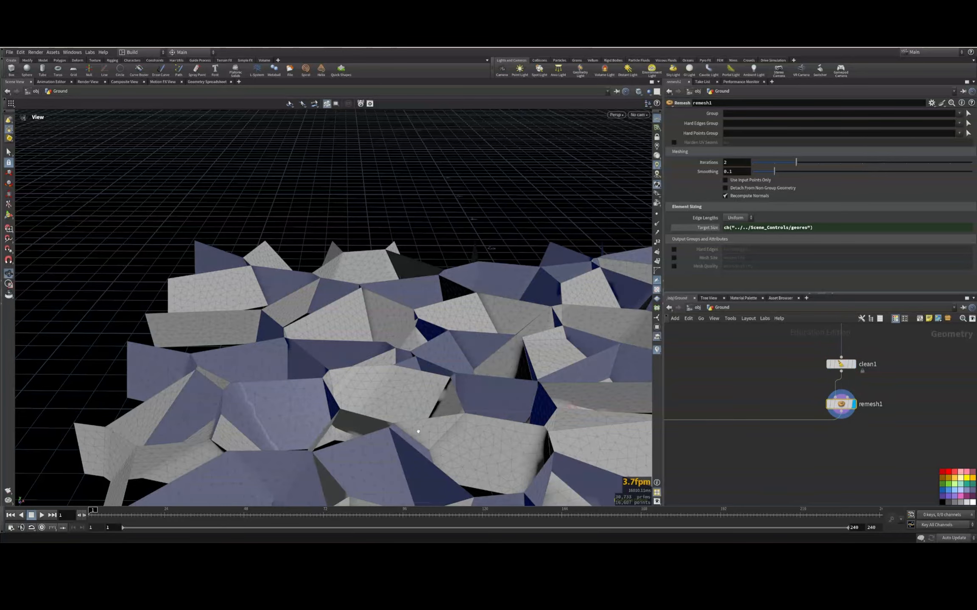
{"action": "scroll", "coordinate": [366, 342], "scroll_direction": "up", "scroll_amount": 5}
{"action": "left_click_drag", "start_coordinate": [366, 342], "coordinate": [338, 279]}
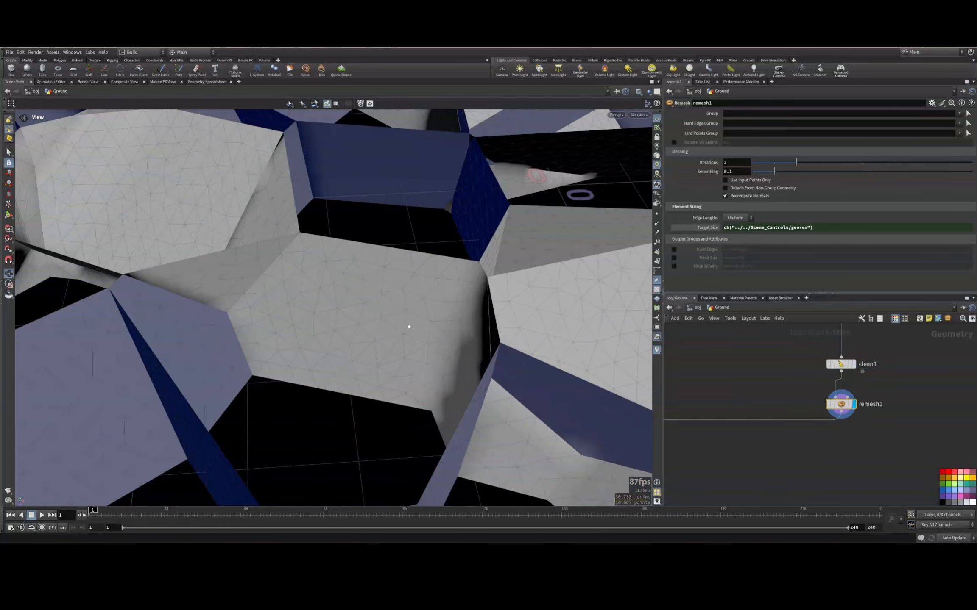
Link the VDB from Polygons node's Voxel Size to Scene_Controls' geores by relative reference
{"action": "scroll", "coordinate": [771, 369], "scroll_direction": "down", "scroll_amount": 8}
{"action": "middle_click_drag", "start_coordinate": [757, 353], "coordinate": [753, 469]}
{"action": "scroll", "coordinate": [752, 470], "scroll_direction": "up", "scroll_amount": 5}
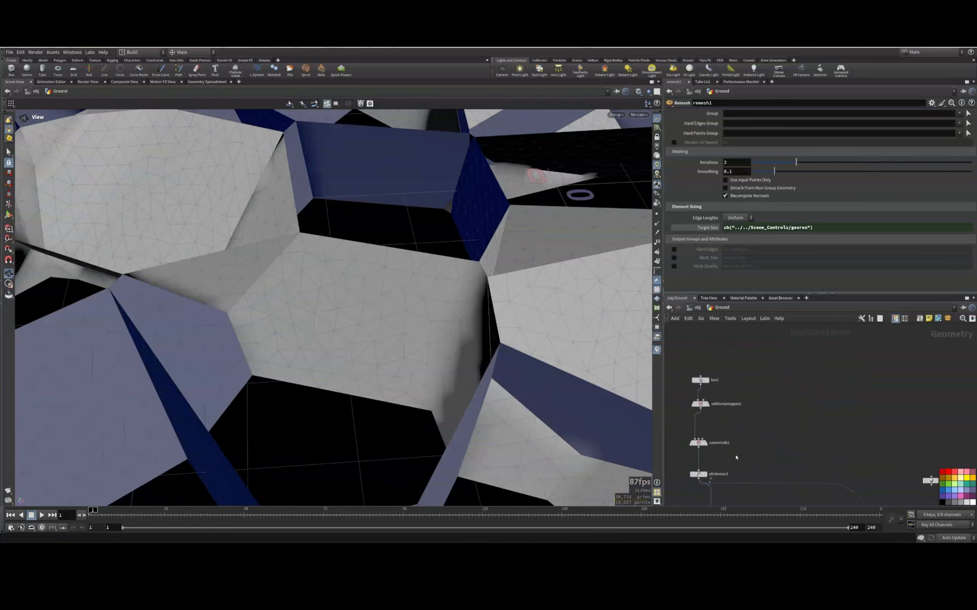
{"action": "scroll", "coordinate": [736, 458], "scroll_direction": "up", "scroll_amount": 4}
{"action": "left_click", "coordinate": [755, 449]}
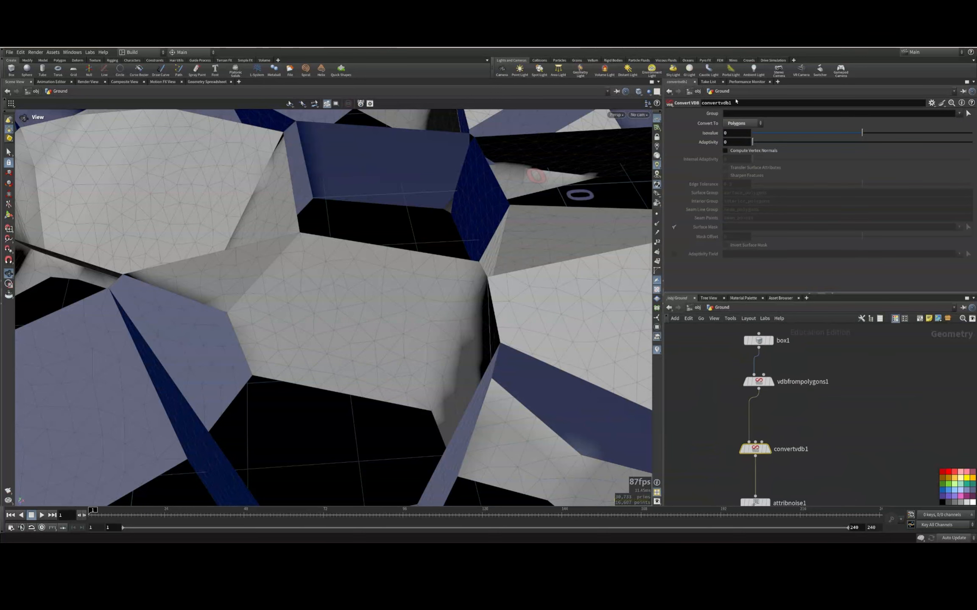
{"action": "left_click", "coordinate": [758, 382]}
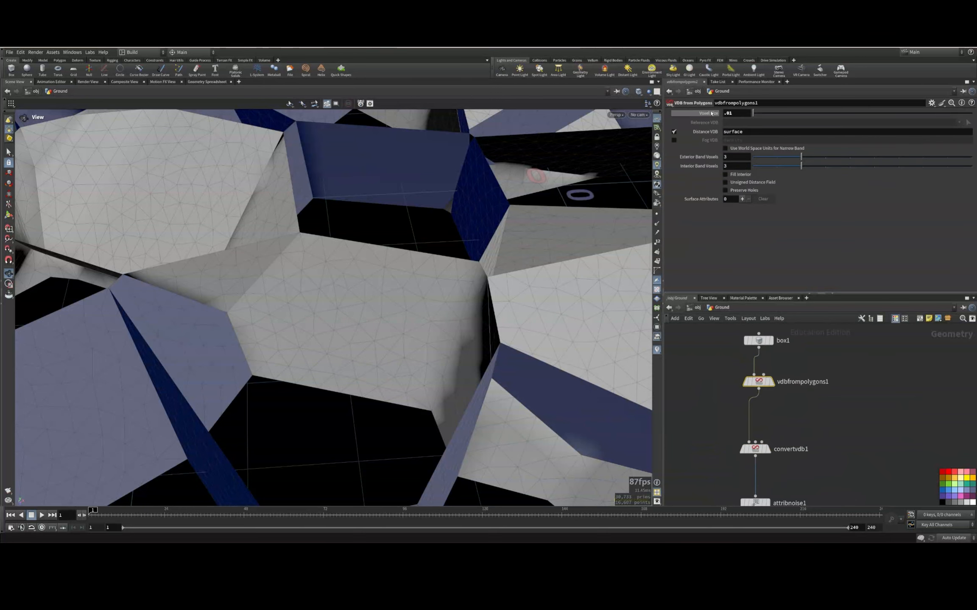
{"action": "right_click", "coordinate": [708, 111]}
{"action": "left_click", "coordinate": [733, 166]}
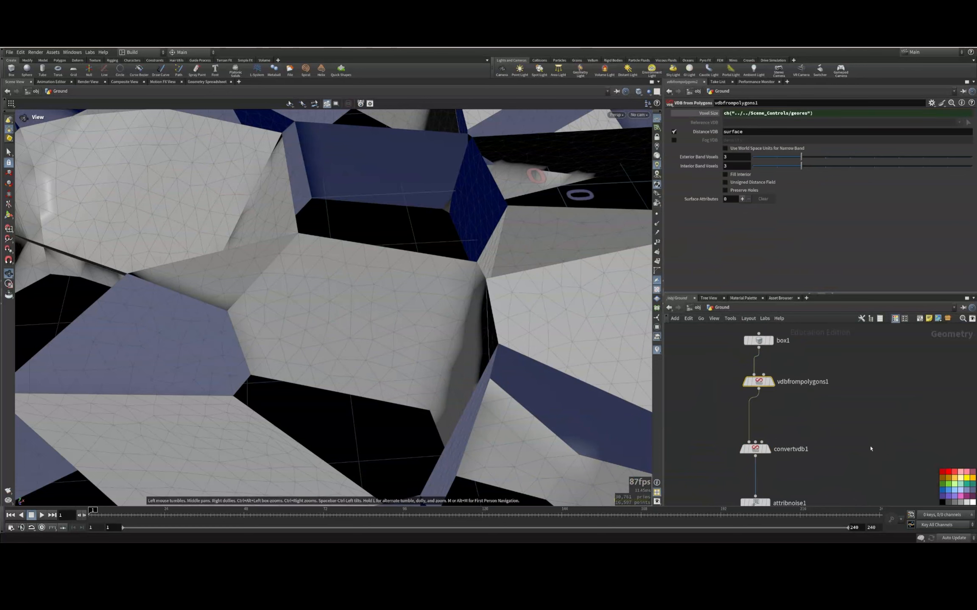
Return to object level and give the Scene_Controls node a black colour and a circular shape
{"action": "key", "text": "u"}
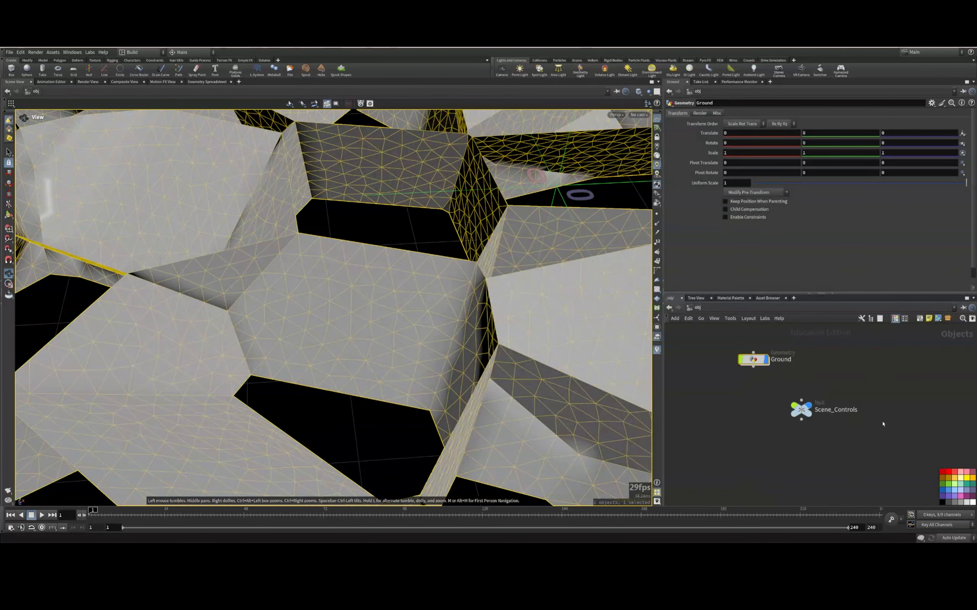
{"action": "left_click", "coordinate": [790, 415]}
{"action": "left_click", "coordinate": [966, 502]}
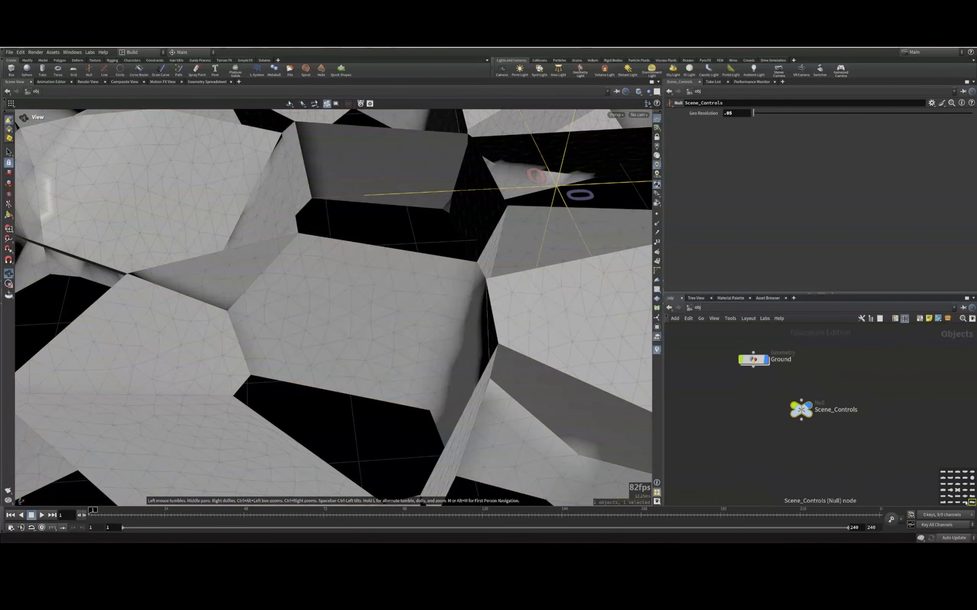
{"action": "left_click", "coordinate": [972, 478]}
{"action": "key", "text": "c"}
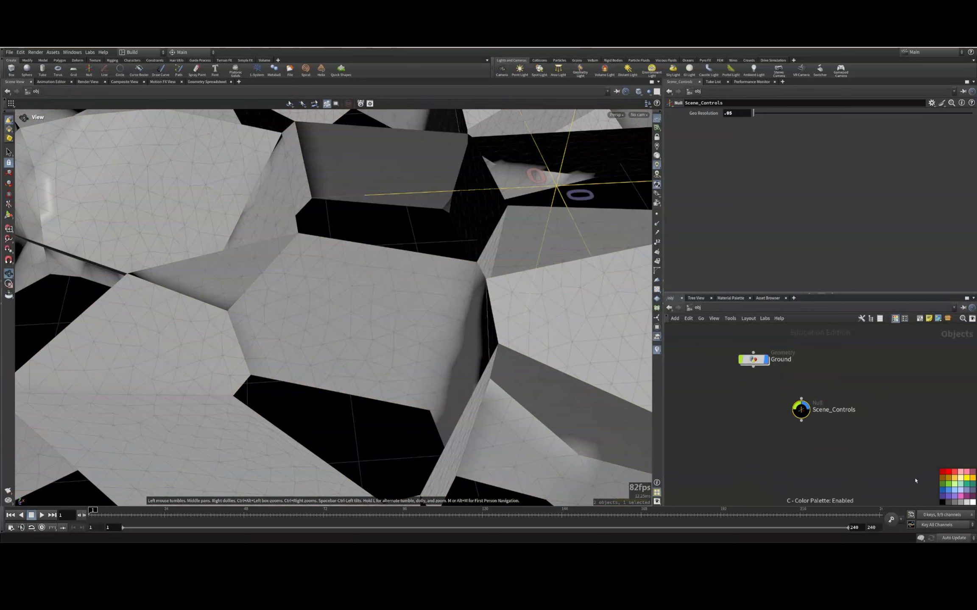
Arrange Scene_Controls above the Ground node and colour Ground green
{"action": "middle_click_drag", "start_coordinate": [816, 401], "coordinate": [843, 472]}
{"action": "left_click_drag", "start_coordinate": [828, 482], "coordinate": [784, 378]}
{"action": "left_click", "coordinate": [781, 431]}
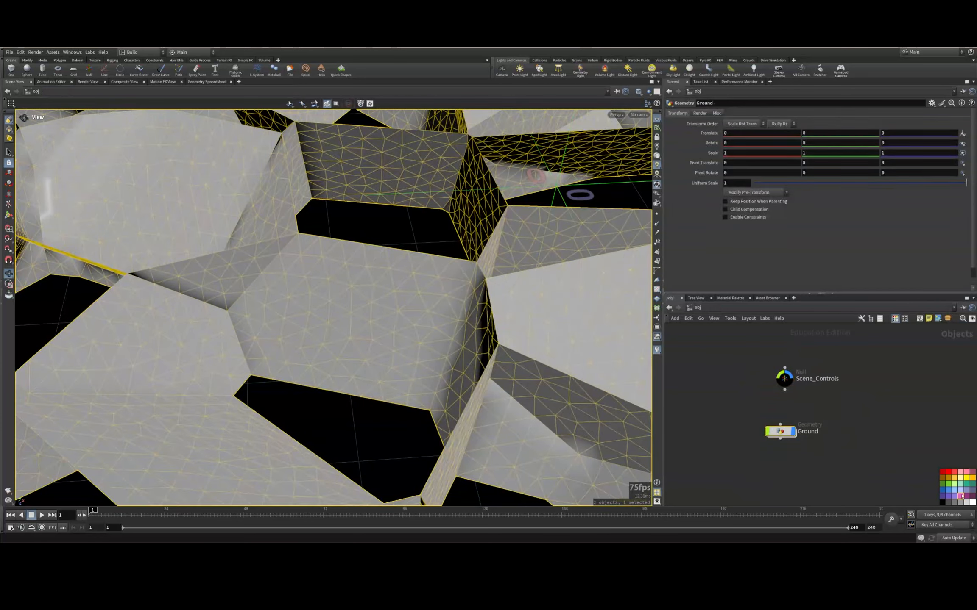
{"action": "left_click", "coordinate": [719, 373]}
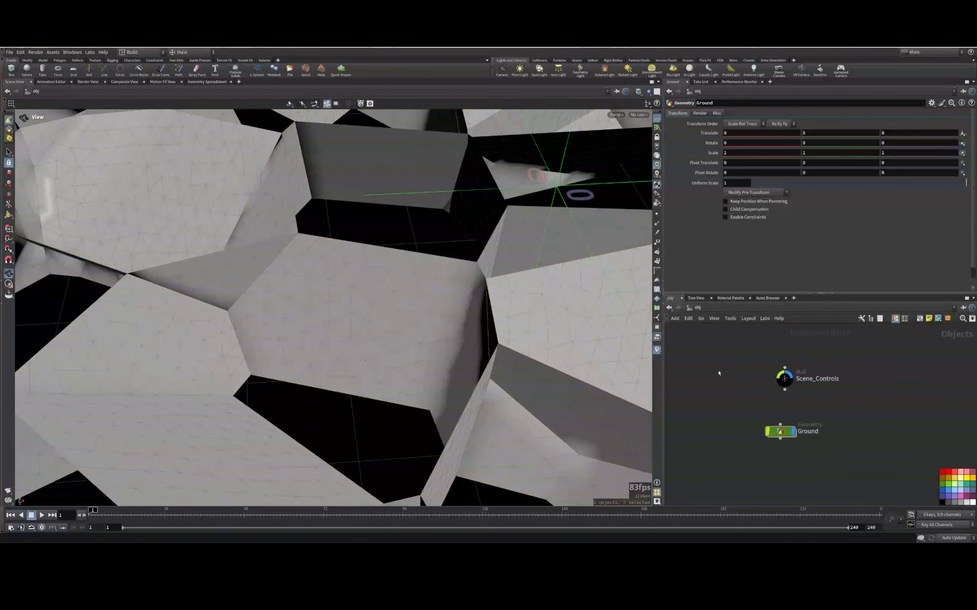
Set Scene_Controls' Geo Resolution to .01 and inspect the denser remeshed faces from several angles
{"action": "left_click", "coordinate": [783, 381]}
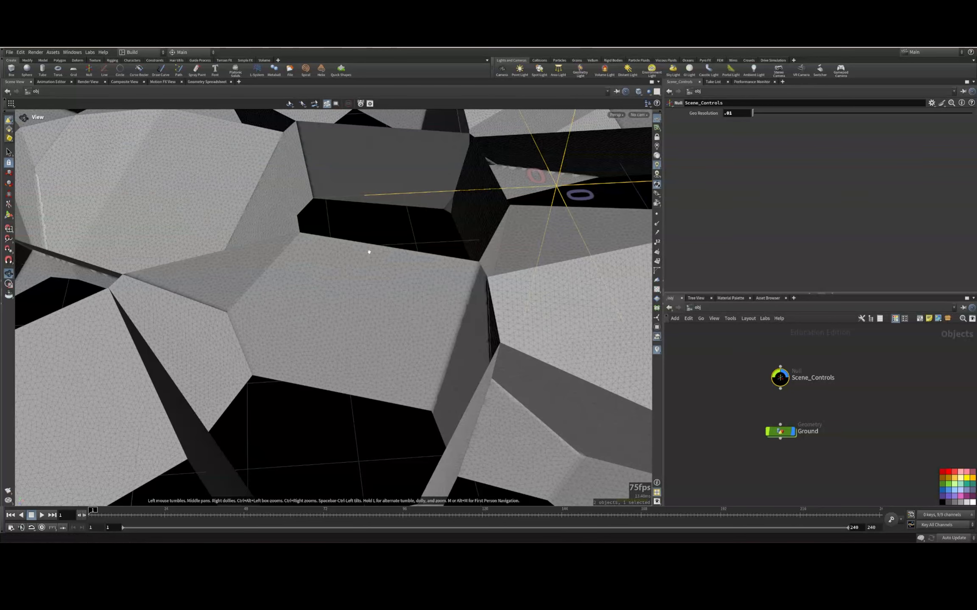
{"action": "left_click_drag", "start_coordinate": [363, 284], "coordinate": [445, 158]}
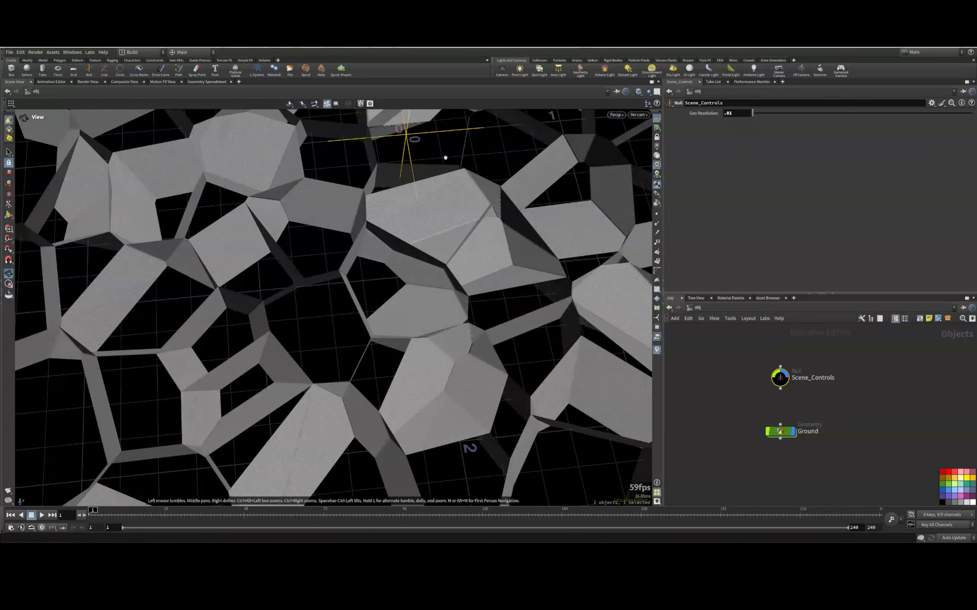
{"action": "right_click_drag", "start_coordinate": [470, 324], "coordinate": [423, 277]}
{"action": "left_click_drag", "start_coordinate": [423, 276], "coordinate": [514, 281]}
{"action": "right_click_drag", "start_coordinate": [515, 281], "coordinate": [462, 279]}
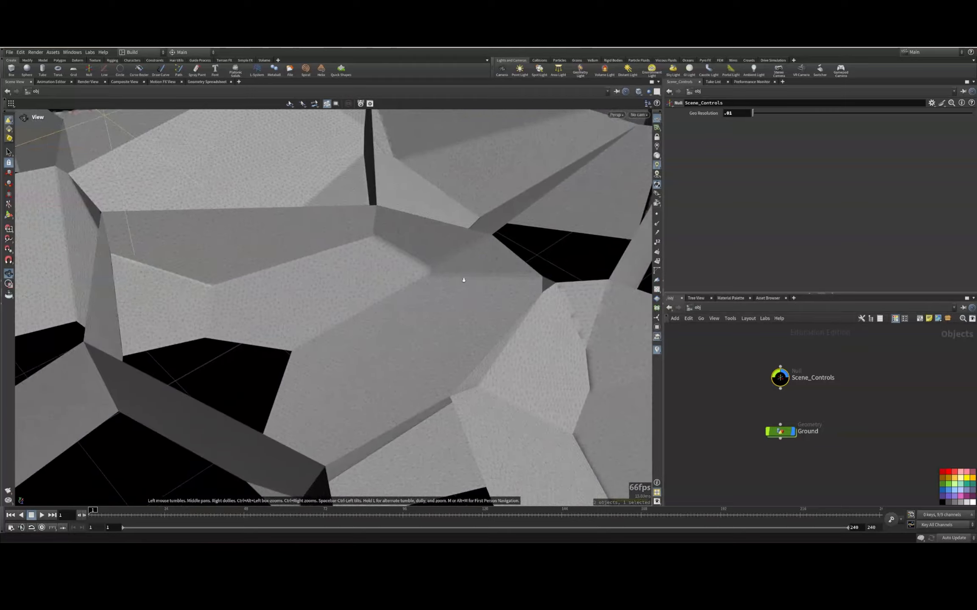
Inside the Ground network, insert an Attribute Noise node between remesh1 and booleanfracture1, and make room around booleanfracture1
{"action": "left_click_drag", "start_coordinate": [462, 279], "coordinate": [492, 297]}
{"action": "left_click", "coordinate": [848, 398]}
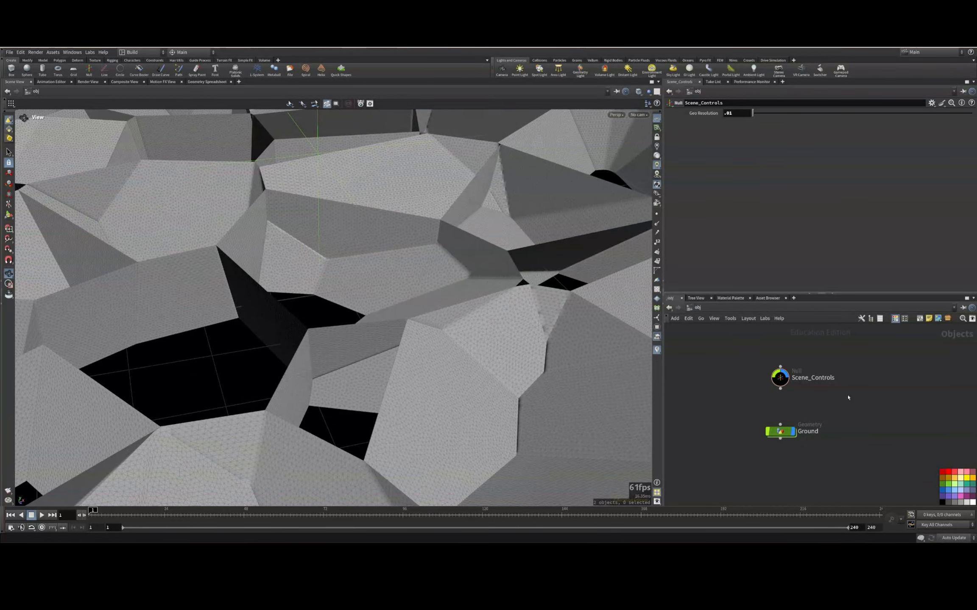
{"action": "double_click", "coordinate": [779, 431]}
{"action": "scroll", "coordinate": [687, 393], "scroll_direction": "down", "scroll_amount": 3}
{"action": "middle_click_drag", "start_coordinate": [776, 339], "coordinate": [708, 334]}
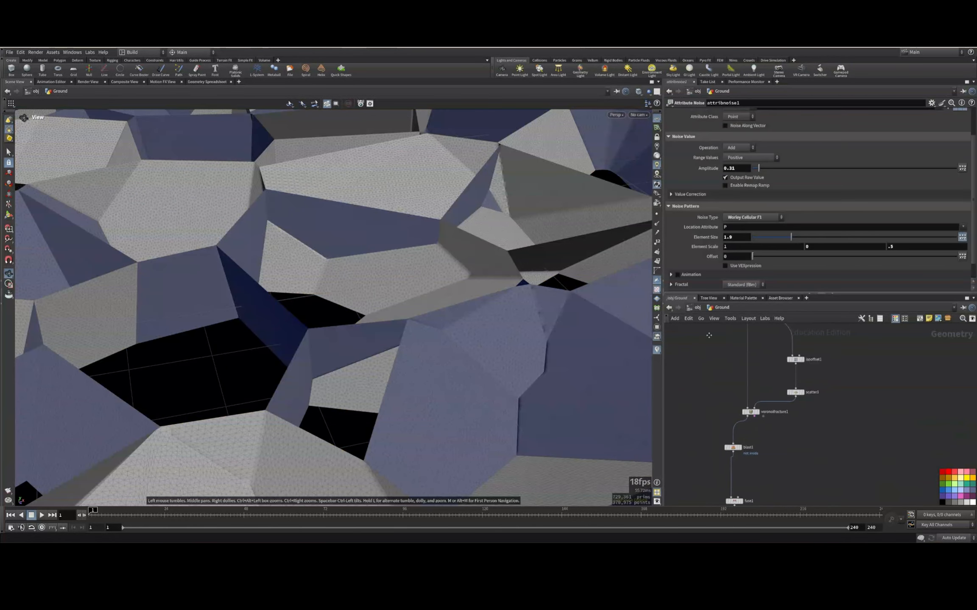
{"action": "scroll", "coordinate": [710, 340], "scroll_direction": "down", "scroll_amount": 4}
{"action": "middle_click_drag", "start_coordinate": [758, 438], "coordinate": [873, 371]}
{"action": "key", "text": "Tab"}
{"action": "type", "text": "attribn"}
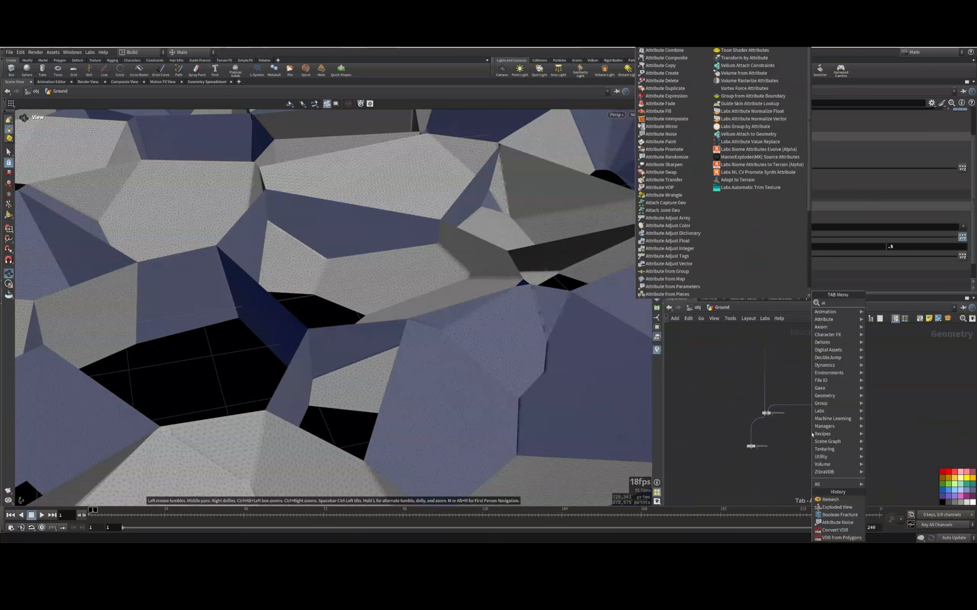
{"action": "key", "text": "Return"}
{"action": "scroll", "coordinate": [812, 434], "scroll_direction": "up", "scroll_amount": 4}
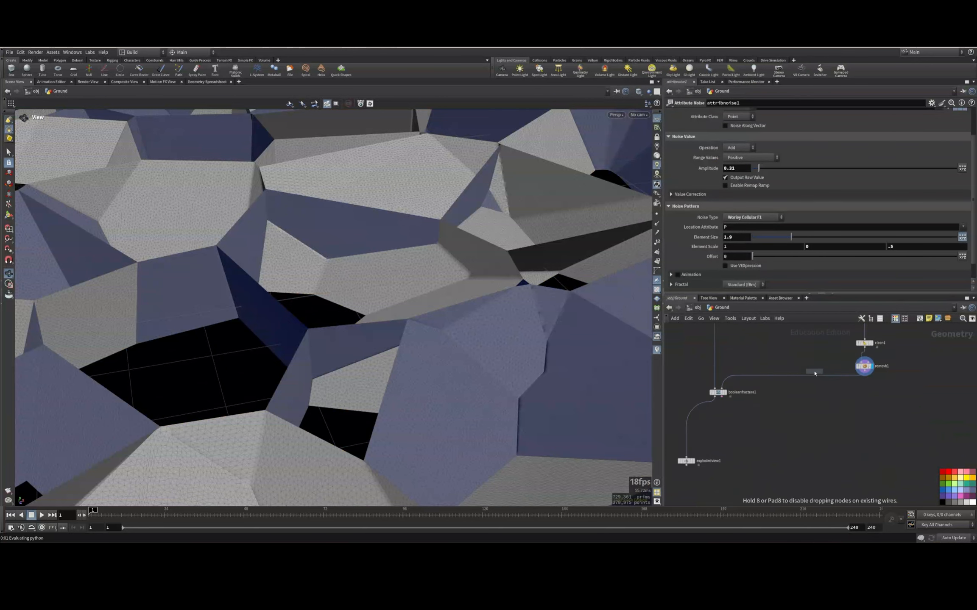
{"action": "left_click", "coordinate": [814, 382]}
{"action": "left_click_drag", "start_coordinate": [813, 386], "coordinate": [866, 389]}
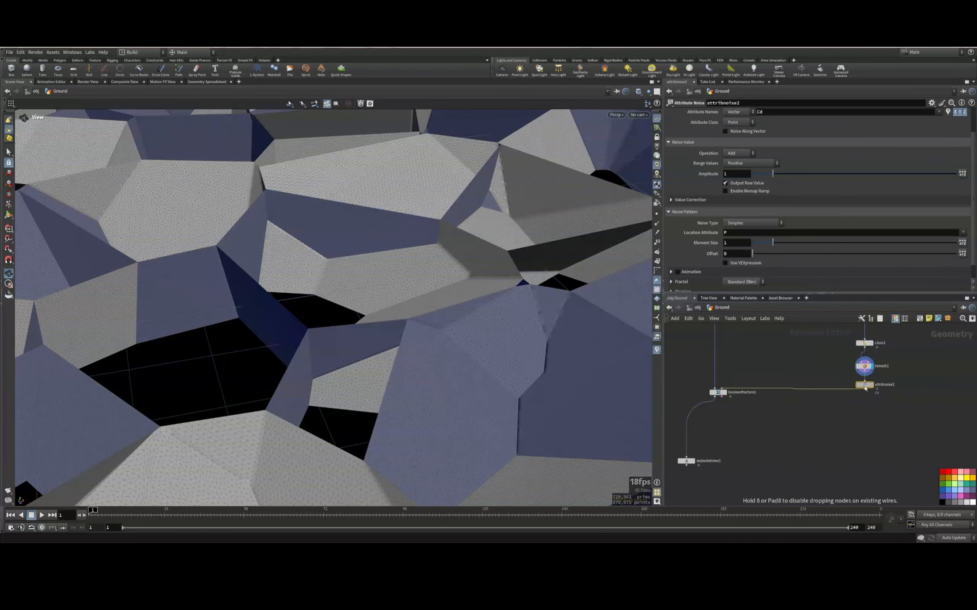
{"action": "left_click_drag", "start_coordinate": [761, 363], "coordinate": [719, 426]}
Display the new Attribute Noise node, set its Attribute Names to P and inspect the displaced fracture faces
{"action": "left_click", "coordinate": [864, 384]}
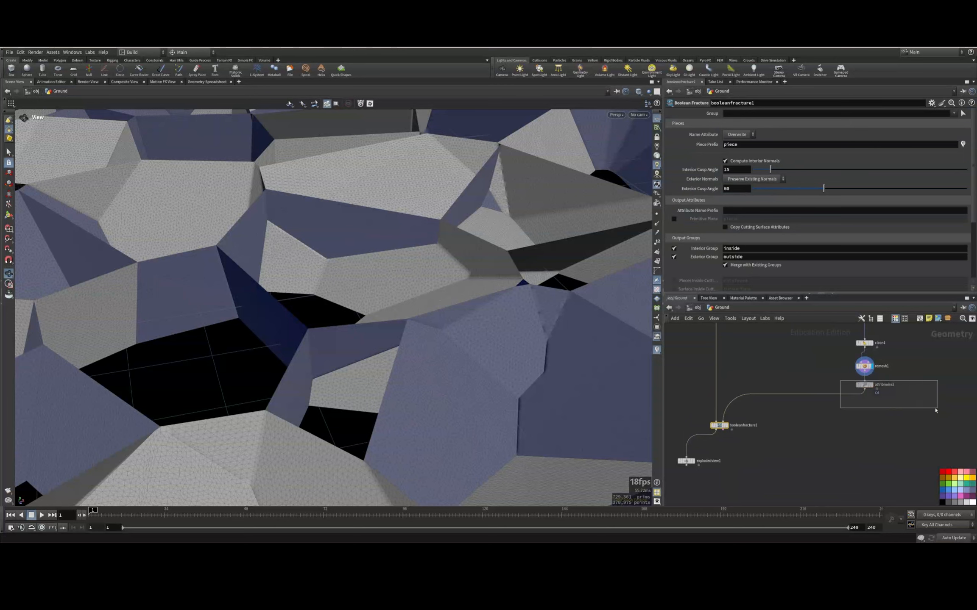
{"action": "scroll", "coordinate": [907, 390], "scroll_direction": "up", "scroll_amount": 3}
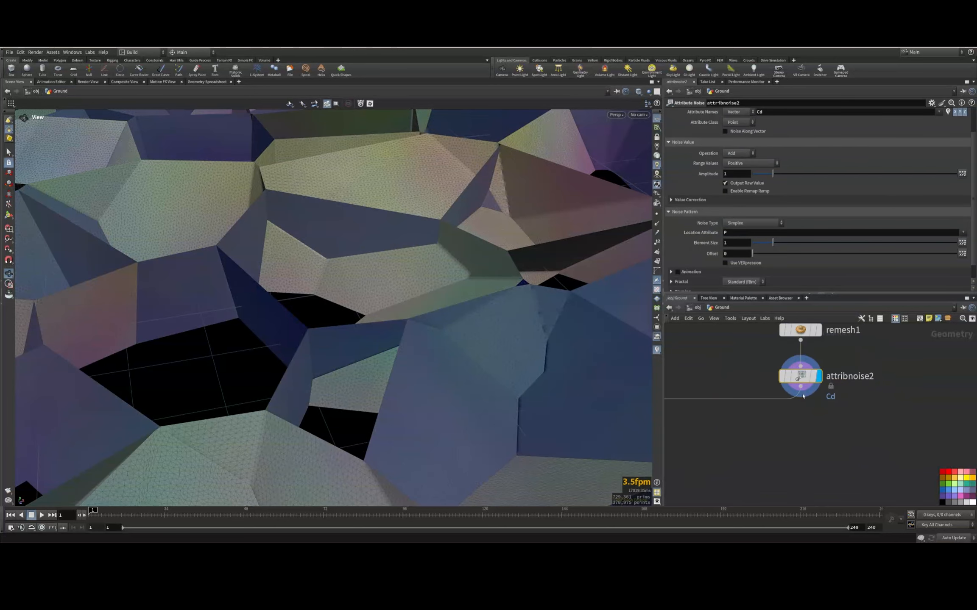
{"action": "left_click_drag", "start_coordinate": [788, 113], "coordinate": [600, 81]}
{"action": "type", "text": "P"}
{"action": "key", "text": "Return"}
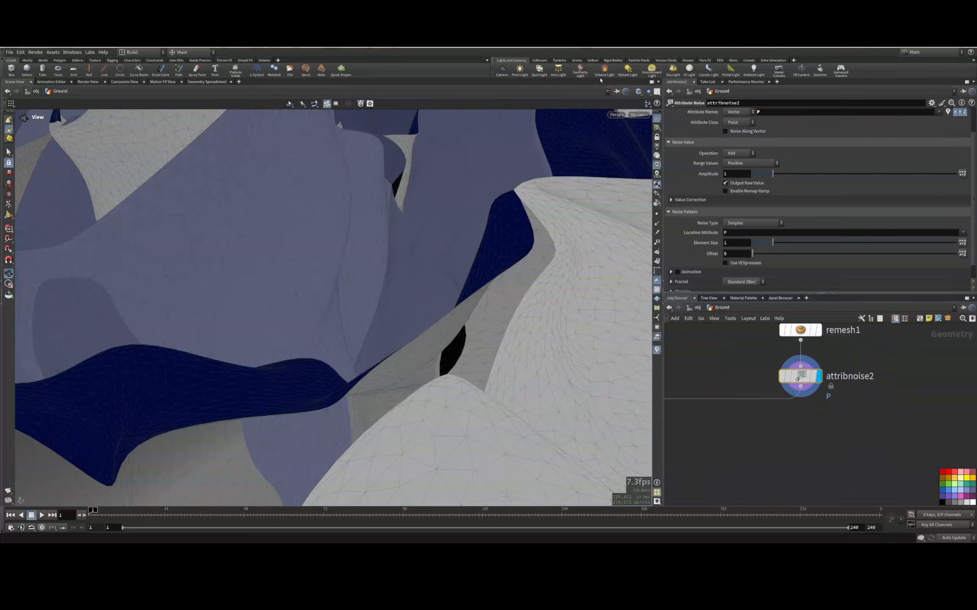
{"action": "scroll", "coordinate": [365, 296], "scroll_direction": "down", "scroll_amount": 10}
{"action": "left_click_drag", "start_coordinate": [365, 297], "coordinate": [445, 322]}
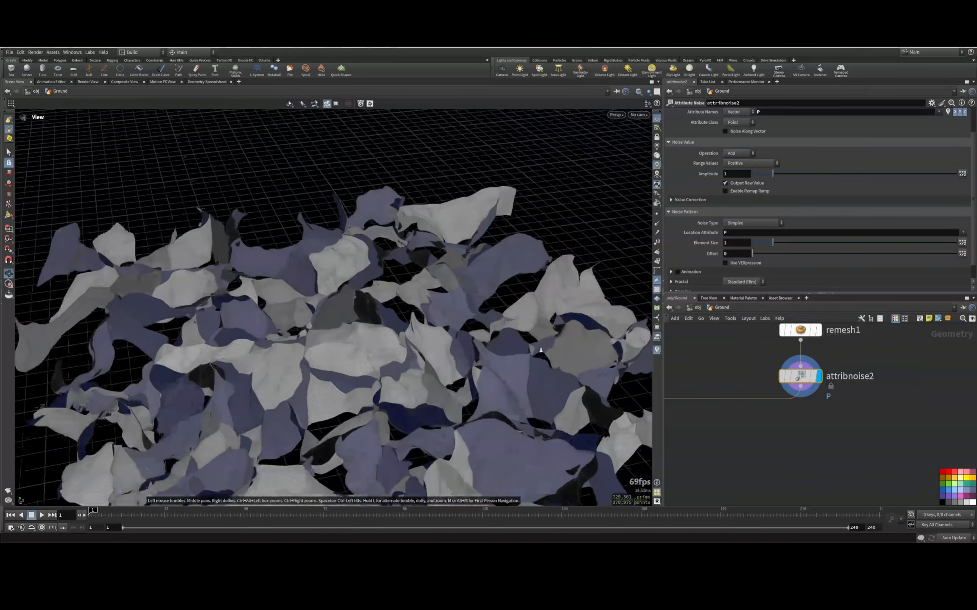
{"action": "scroll", "coordinate": [445, 322], "scroll_direction": "up", "scroll_amount": 4}
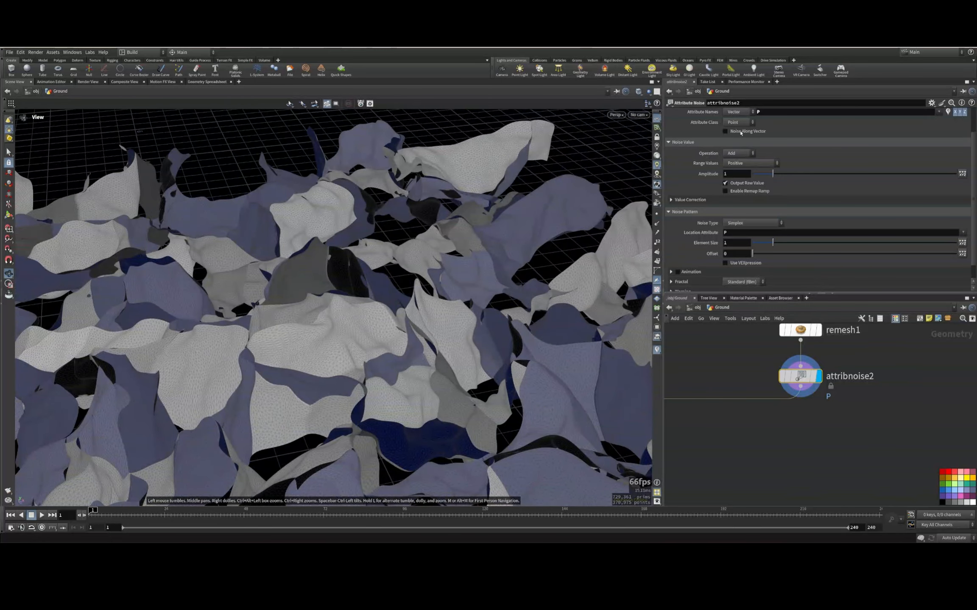
Set the new noise's Amplitude to 0.19 and its Element Size to 0.35, checking the fracture faces
{"action": "mouse_move", "coordinate": [740, 133]}
{"action": "left_click_drag", "start_coordinate": [772, 174], "coordinate": [756, 177]}
{"action": "scroll", "coordinate": [371, 299], "scroll_direction": "down", "scroll_amount": 5}
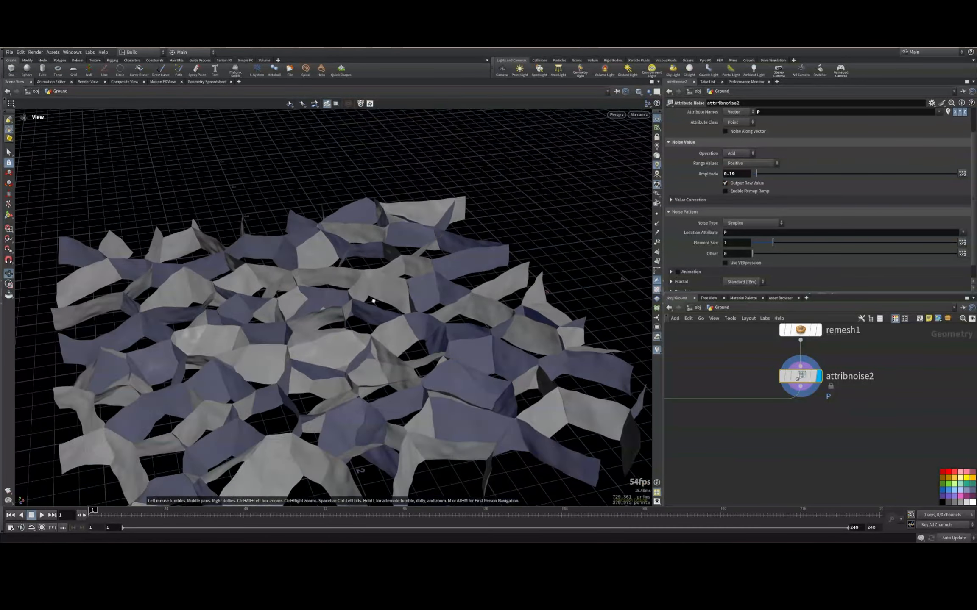
{"action": "left_click_drag", "start_coordinate": [370, 299], "coordinate": [259, 408]}
{"action": "scroll", "coordinate": [259, 408], "scroll_direction": "up", "scroll_amount": 5}
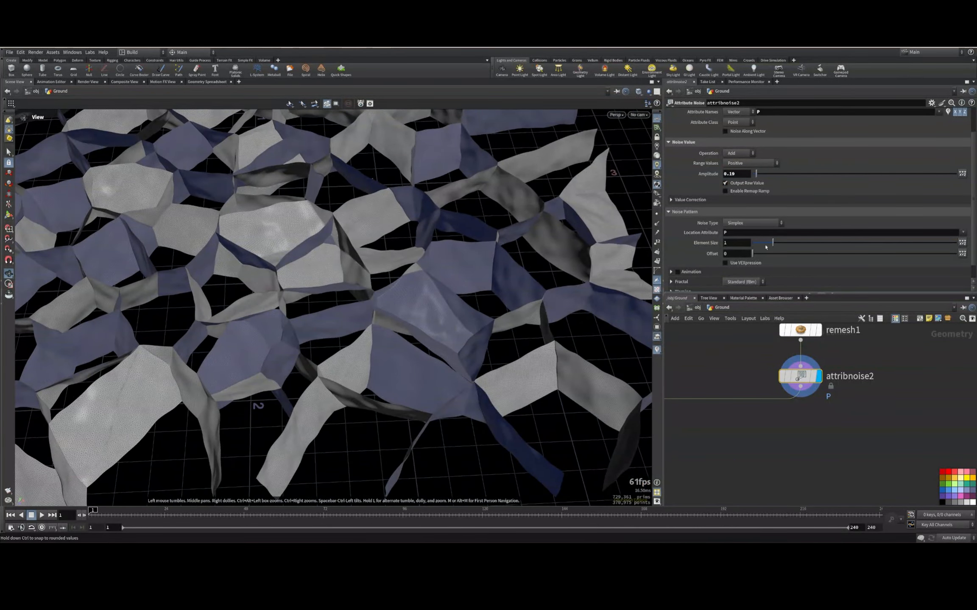
{"action": "left_click_drag", "start_coordinate": [766, 247], "coordinate": [759, 246]}
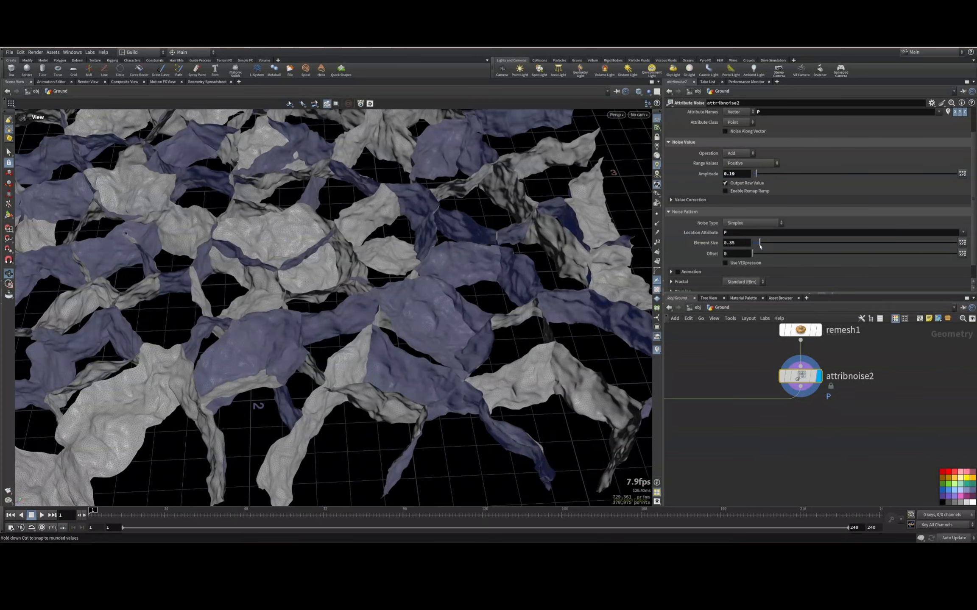
{"action": "left_click_drag", "start_coordinate": [428, 263], "coordinate": [429, 238]}
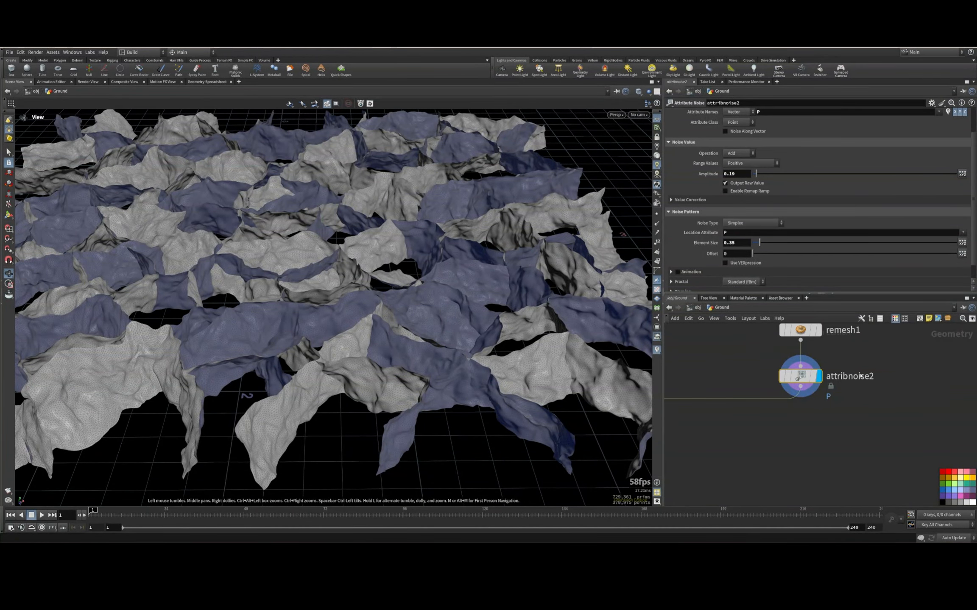
Change the noise type of attribnoise2 to Worley Cellular F1 and inspect the faces up close
{"action": "left_click", "coordinate": [730, 223]}
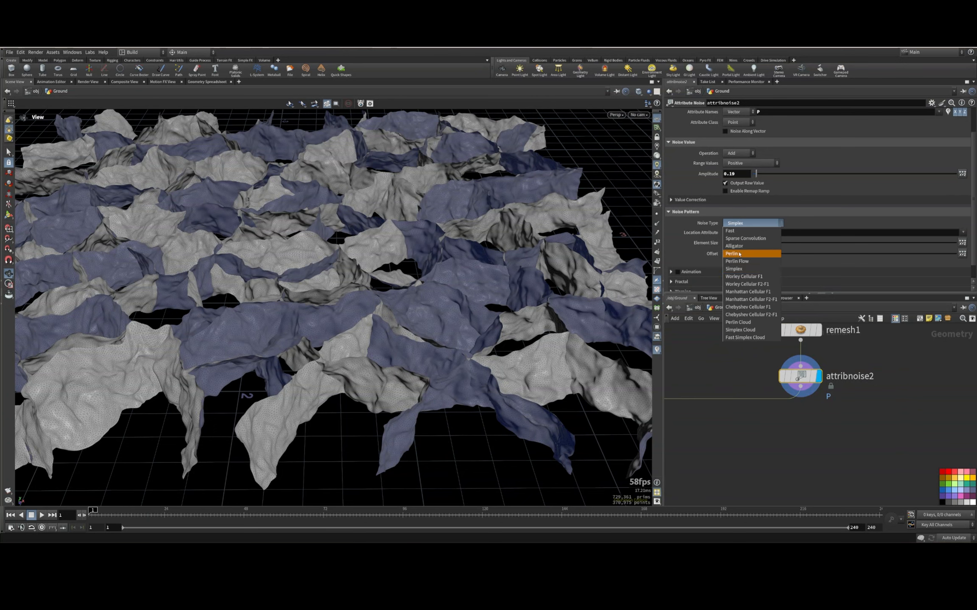
{"action": "left_click", "coordinate": [743, 276]}
{"action": "mouse_move", "coordinate": [365, 207]}
{"action": "left_mouse_down"}
{"action": "mouse_move", "coordinate": [414, 275]}
{"action": "mouse_move", "coordinate": [460, 287]}
{"action": "mouse_move", "coordinate": [359, 200]}
{"action": "left_mouse_up"}
{"action": "scroll", "coordinate": [459, 286], "scroll_direction": "up", "scroll_amount": 5}
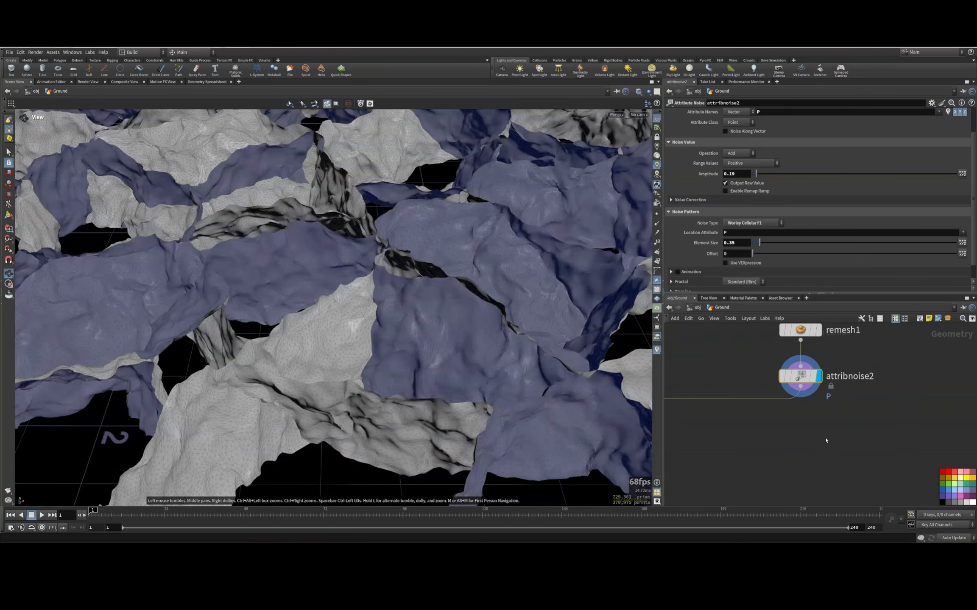
Insert another Attribute Noise node after attribnoise2, align it beneath that node and display its result
{"action": "key", "text": "Tab"}
{"action": "key", "text": "Escape"}
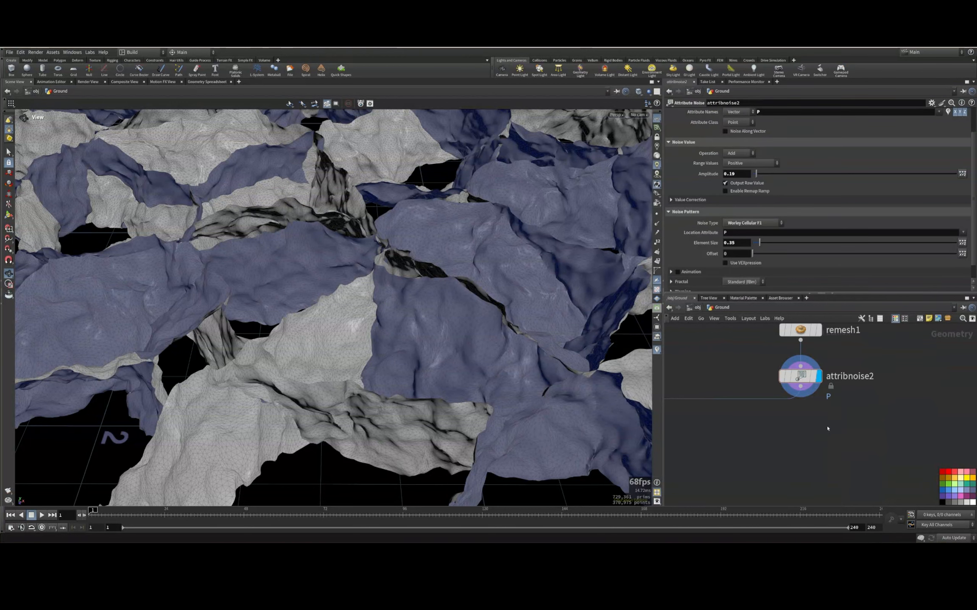
{"action": "left_click", "coordinate": [757, 401]}
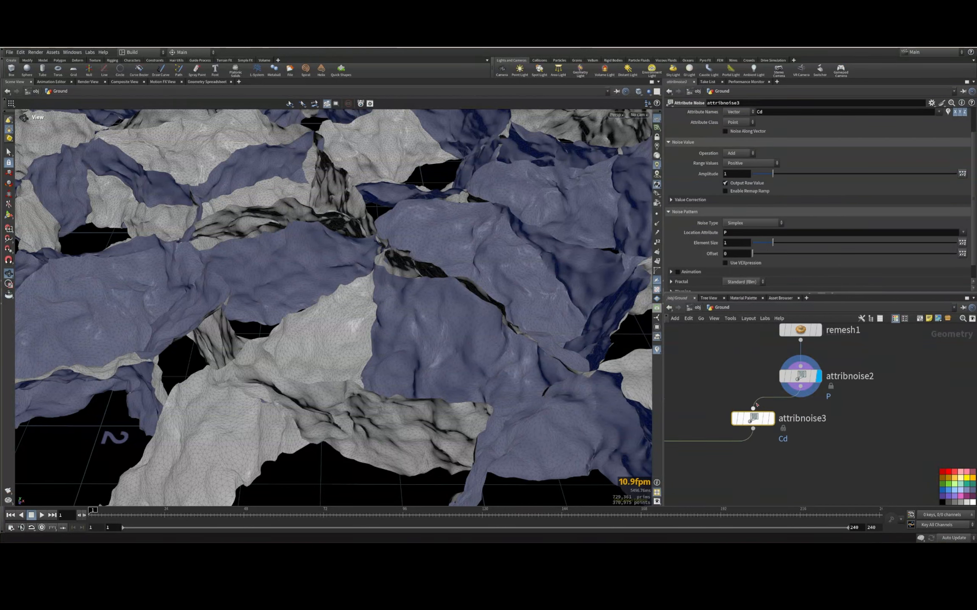
{"action": "left_click_drag", "start_coordinate": [755, 419], "coordinate": [803, 428]}
{"action": "left_click", "coordinate": [818, 428]}
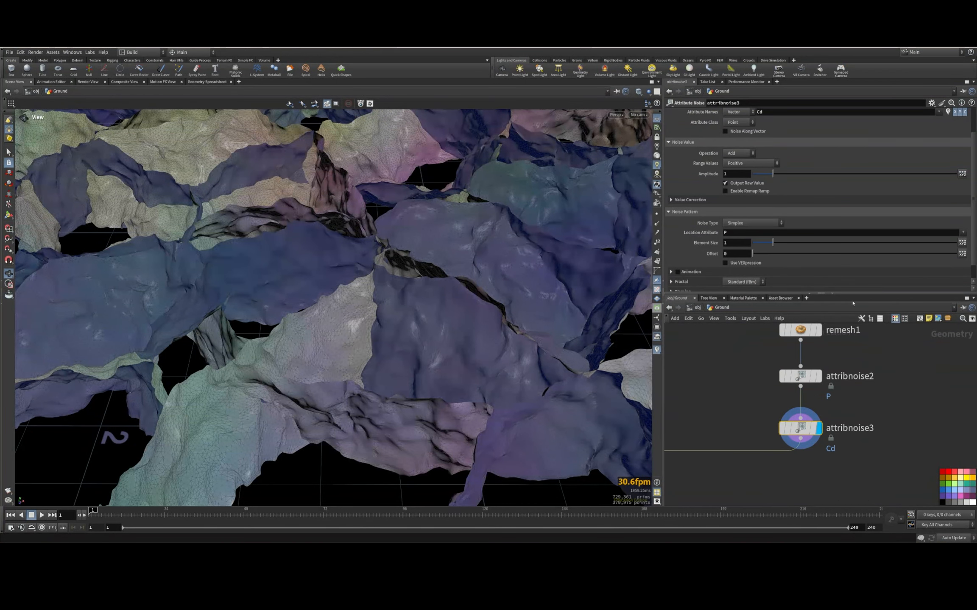
Rename the two chained Attribute Noise nodes noise_level_1 and noise_level_2
{"action": "double_click", "coordinate": [849, 376]}
{"action": "type", "text": "noise"}
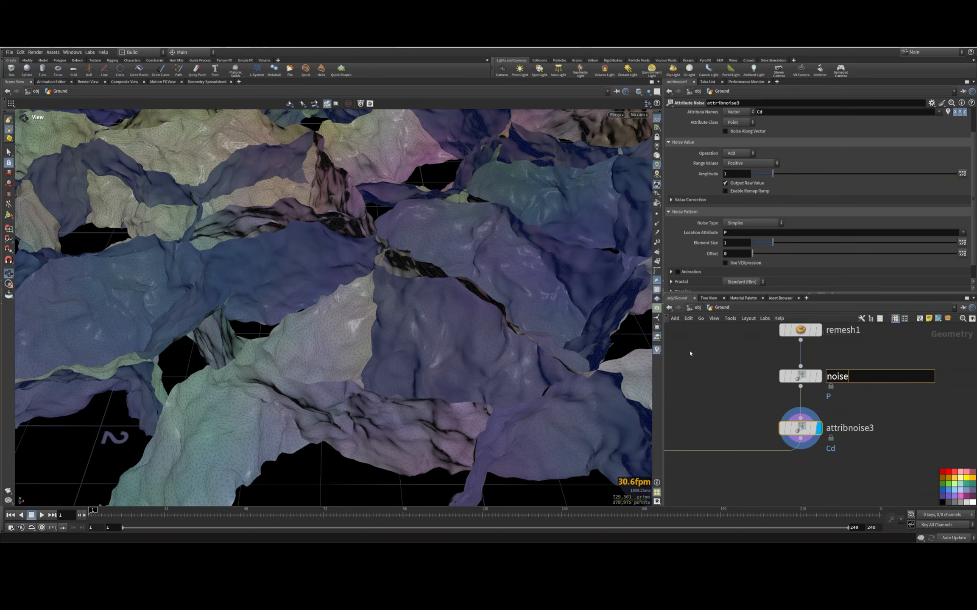
{"action": "type", "text": "_level_1"}
{"action": "key", "text": "Return"}
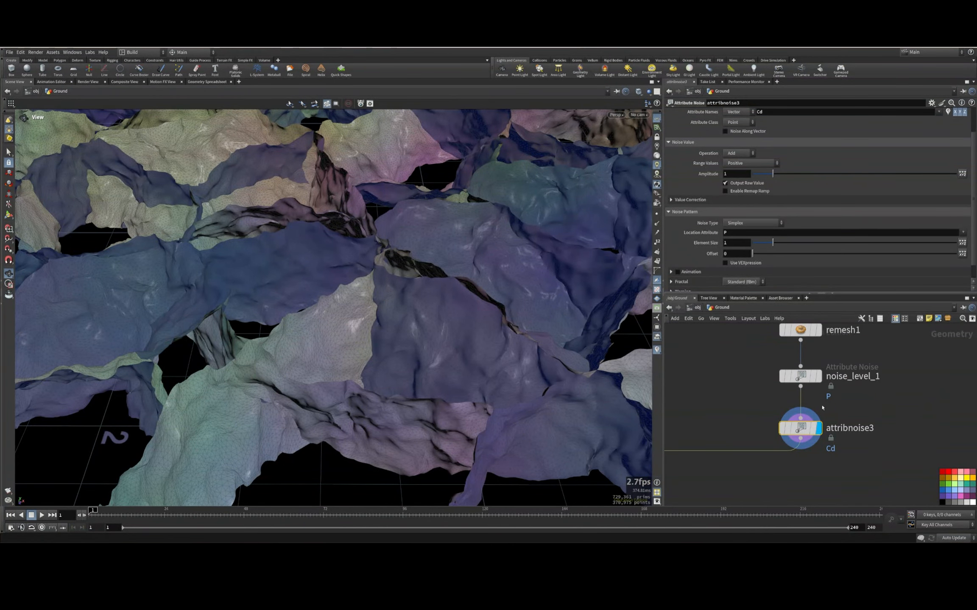
{"action": "double_click", "coordinate": [852, 376]}
{"action": "key", "text": "ctrl+c"}
{"action": "double_click", "coordinate": [860, 429]}
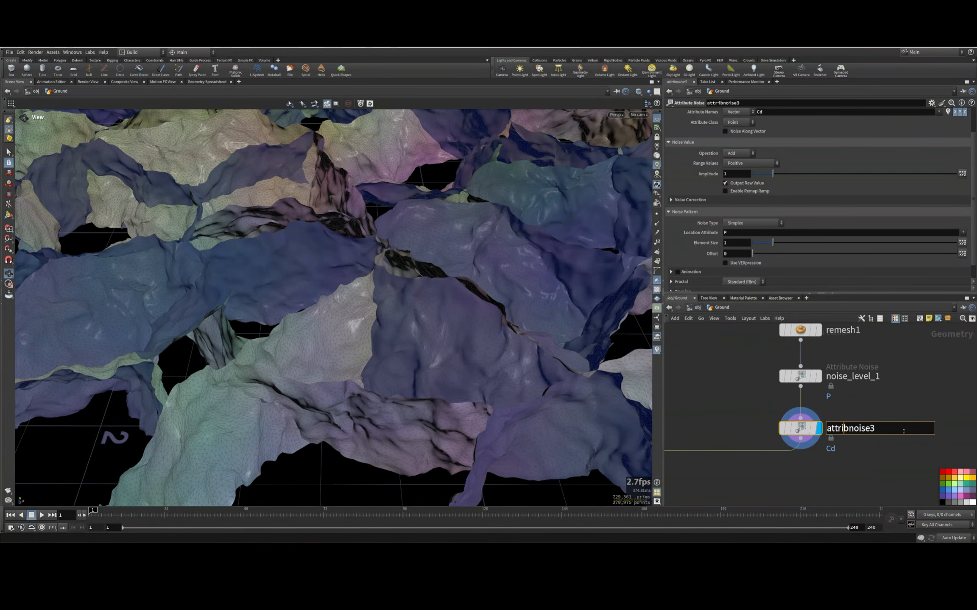
{"action": "key", "text": "ctrl+v"}
{"action": "key", "text": "Return"}
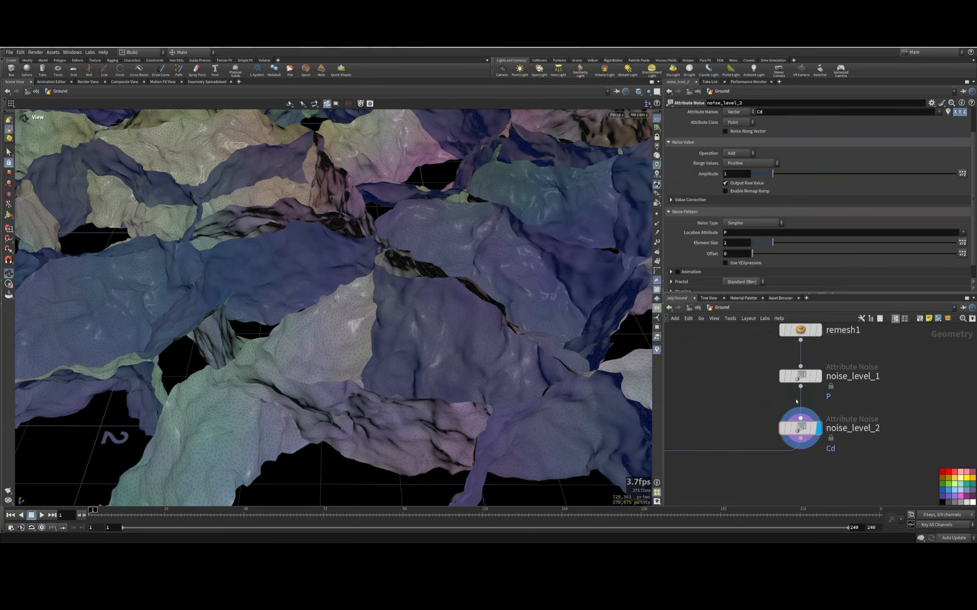
Make noise_level_2 affect P with Amplitude 0.07 and Element Size 0.17, and inspect the cutting surfaces from above
{"action": "scroll", "coordinate": [814, 173], "scroll_direction": "up", "scroll_amount": 2}
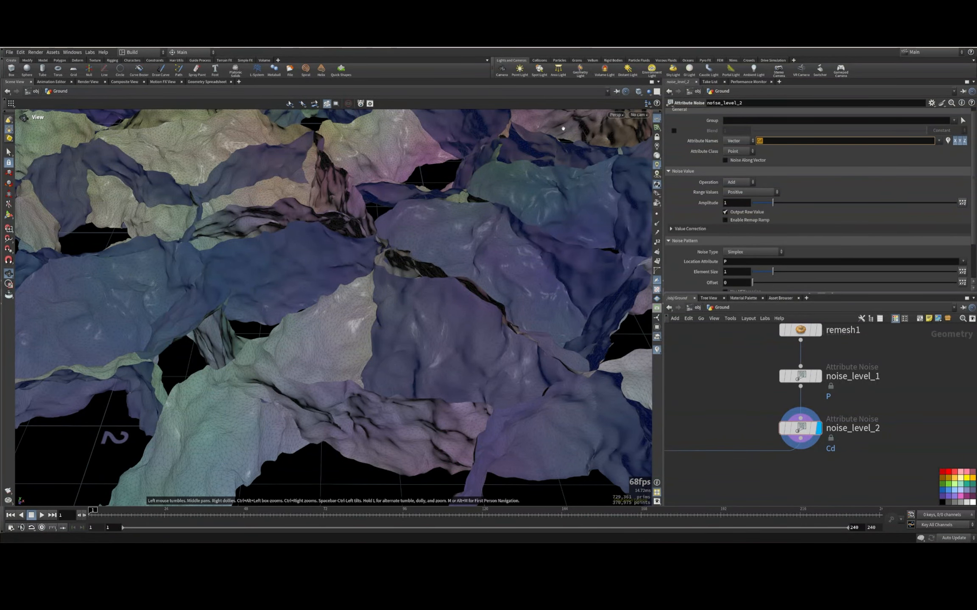
{"action": "type", "text": "P"}
{"action": "key", "text": "Return"}
{"action": "left_click_drag", "start_coordinate": [772, 202], "coordinate": [753, 203]}
{"action": "left_click_drag", "start_coordinate": [772, 272], "coordinate": [755, 273]}
{"action": "right_click_drag", "start_coordinate": [367, 270], "coordinate": [225, 276]}
{"action": "left_click_drag", "start_coordinate": [224, 275], "coordinate": [414, 284]}
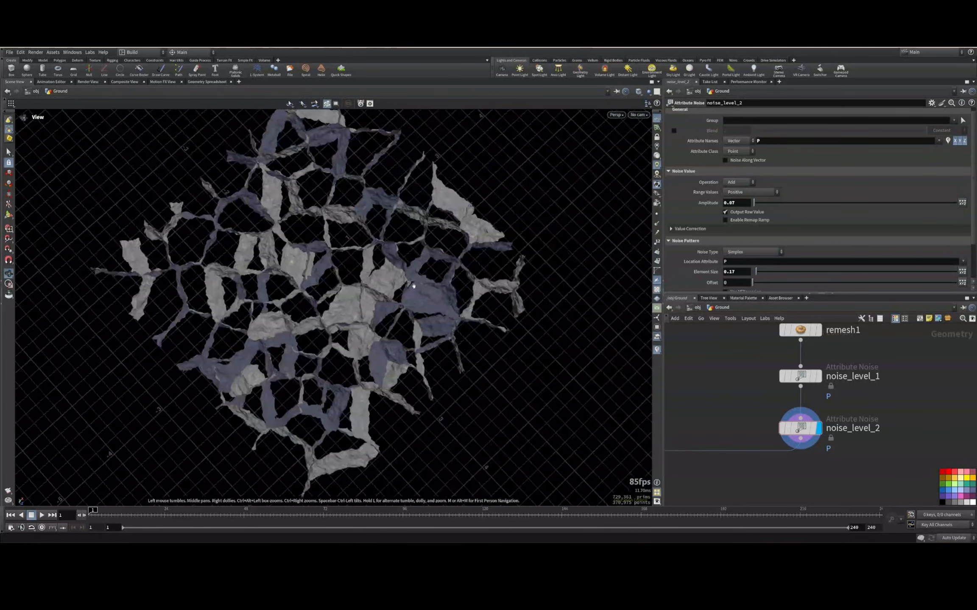
{"action": "right_click_drag", "start_coordinate": [414, 284], "coordinate": [310, 164]}
Display the booleanfracture1 result and inspect the fractured ground's surface and edges
{"action": "middle_click_drag", "start_coordinate": [763, 472], "coordinate": [955, 356]}
{"action": "scroll", "coordinate": [762, 394], "scroll_direction": "down", "scroll_amount": 3}
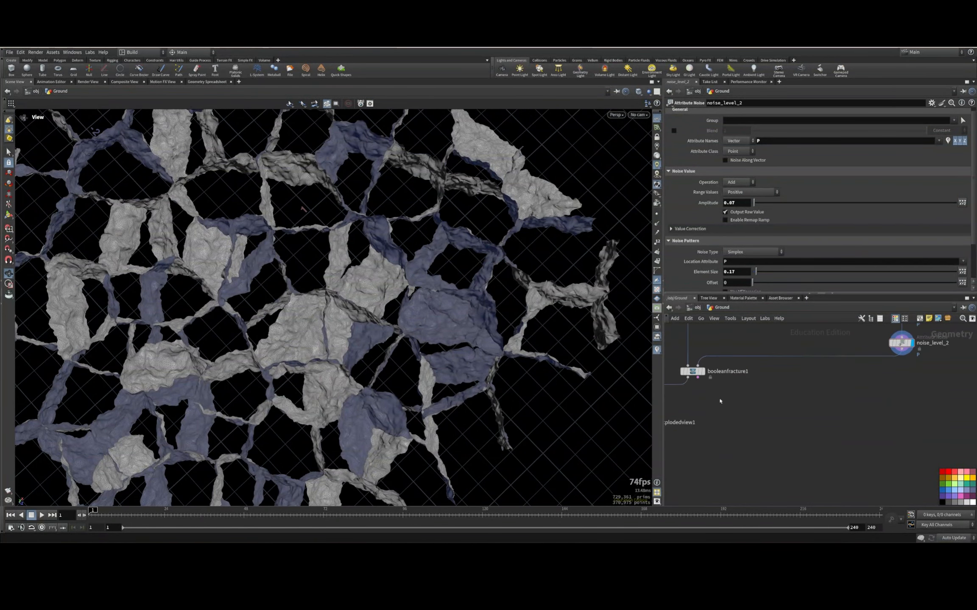
{"action": "middle_click_drag", "start_coordinate": [719, 401], "coordinate": [811, 405]}
{"action": "left_click_drag", "start_coordinate": [810, 401], "coordinate": [724, 355]}
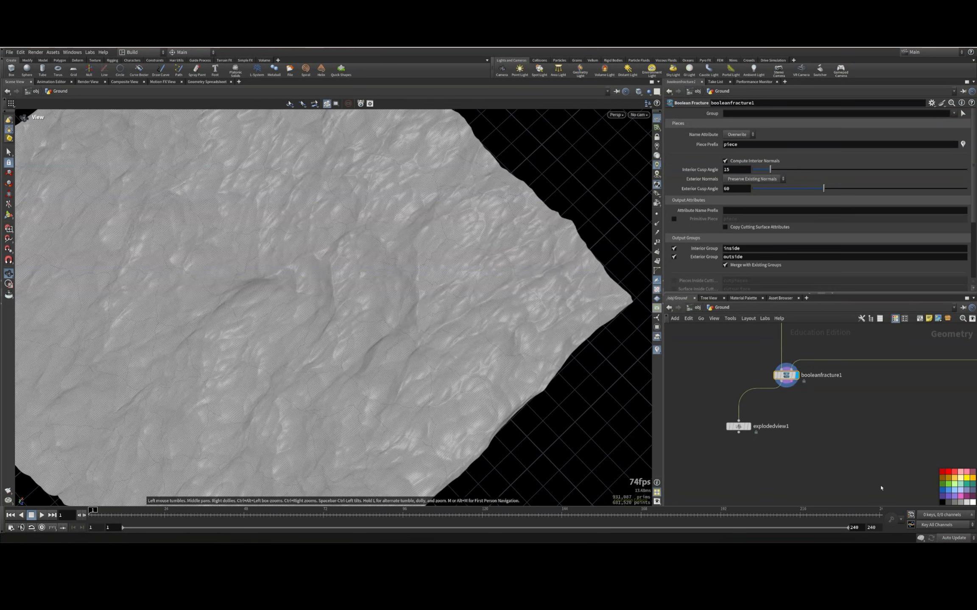
{"action": "mouse_move", "coordinate": [749, 431]}
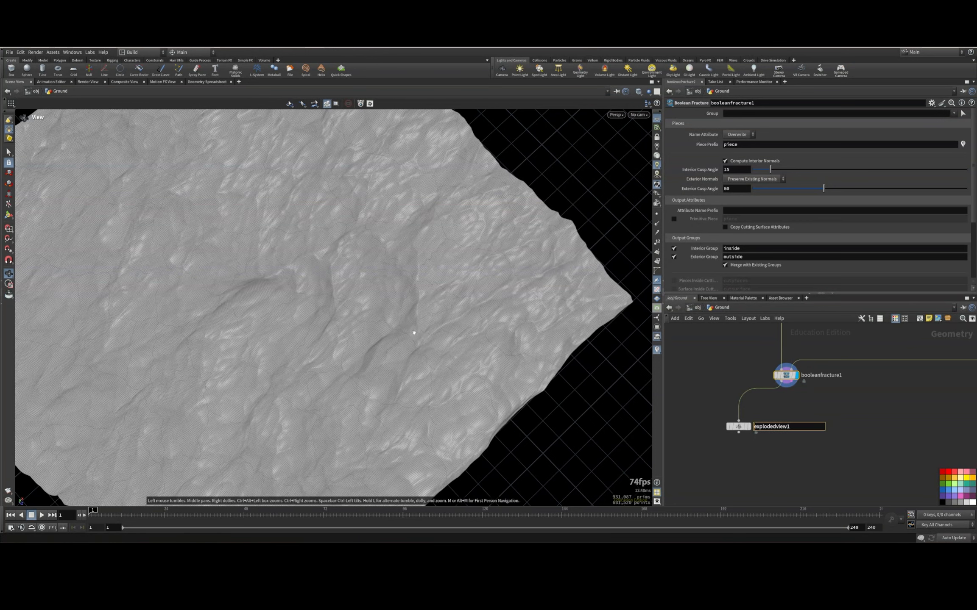
{"action": "left_click", "coordinate": [749, 430]}
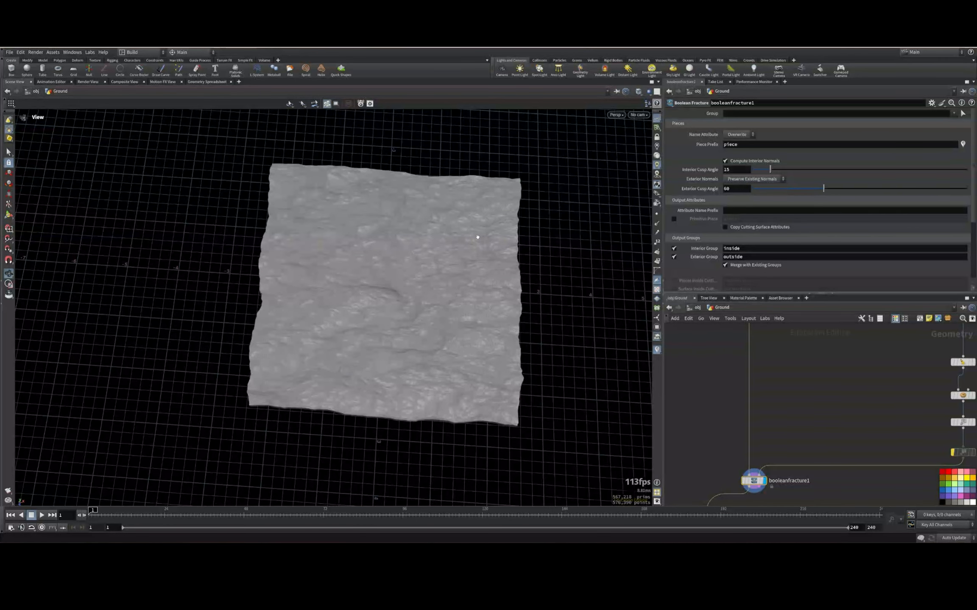
{"action": "right_click_drag", "start_coordinate": [269, 214], "coordinate": [424, 170]}
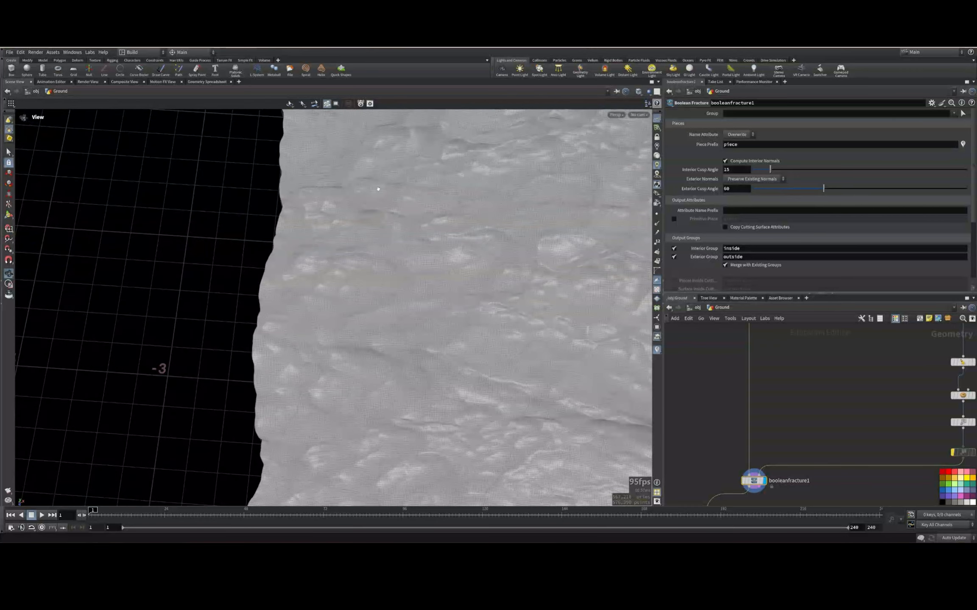
{"action": "middle_click_drag", "start_coordinate": [424, 167], "coordinate": [309, 282]}
{"action": "scroll", "coordinate": [858, 377], "scroll_direction": "down", "scroll_amount": 5}
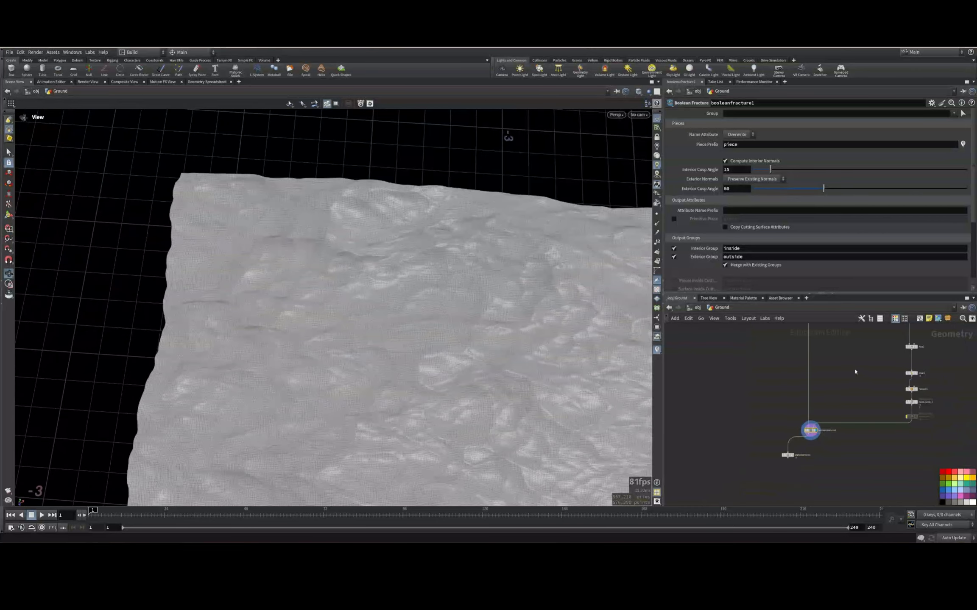
Add a polygon Sphere node beside the ground's initial node chain in the Ground network
{"action": "middle_click_drag", "start_coordinate": [855, 371], "coordinate": [820, 491]}
{"action": "middle_click_drag", "start_coordinate": [802, 412], "coordinate": [808, 457]}
{"action": "left_click_drag", "start_coordinate": [589, 361], "coordinate": [425, 316]}
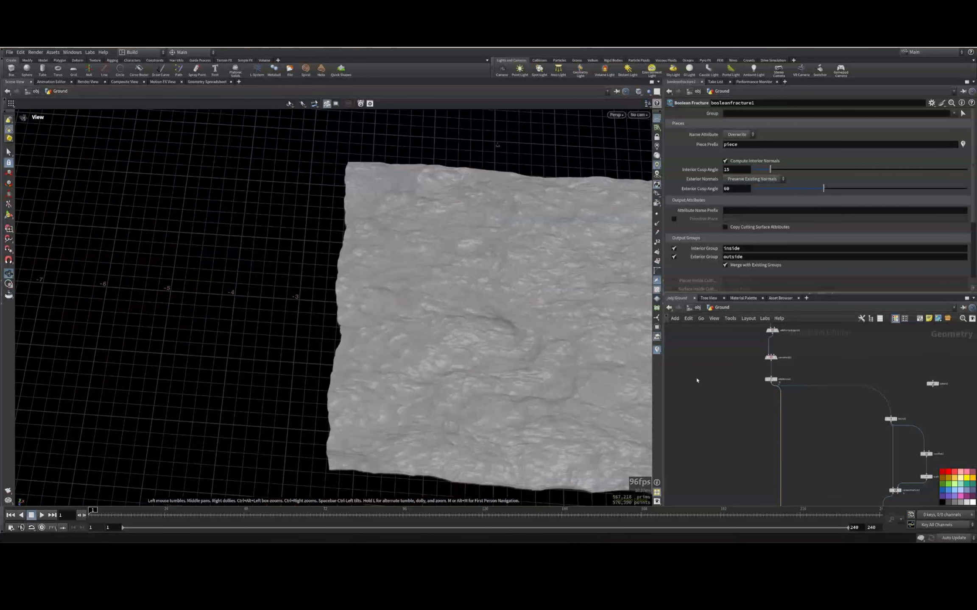
{"action": "key", "text": "Tab"}
{"action": "type", "text": "sphere"}
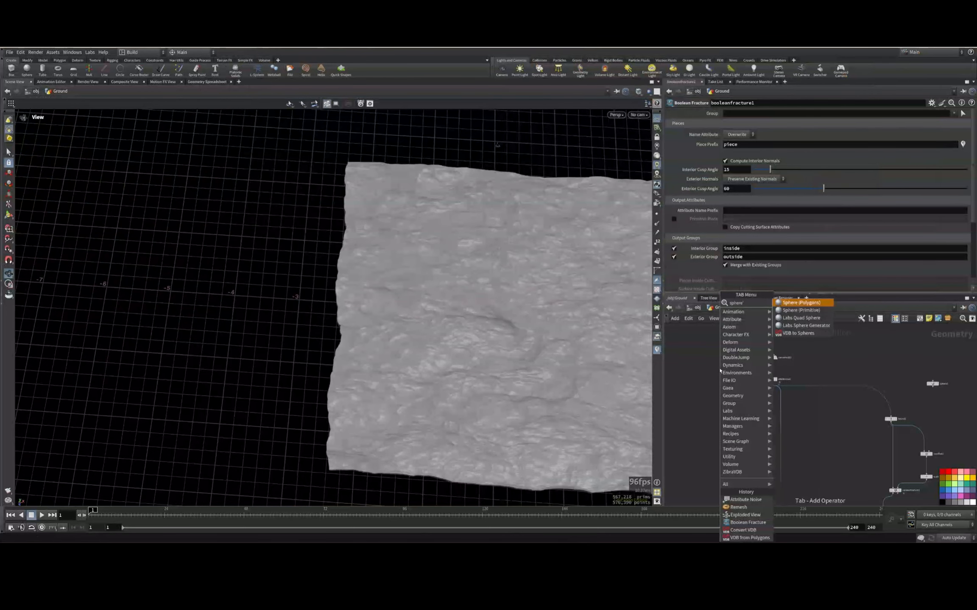
{"action": "left_click", "coordinate": [799, 303]}
{"action": "left_click", "coordinate": [724, 392]}
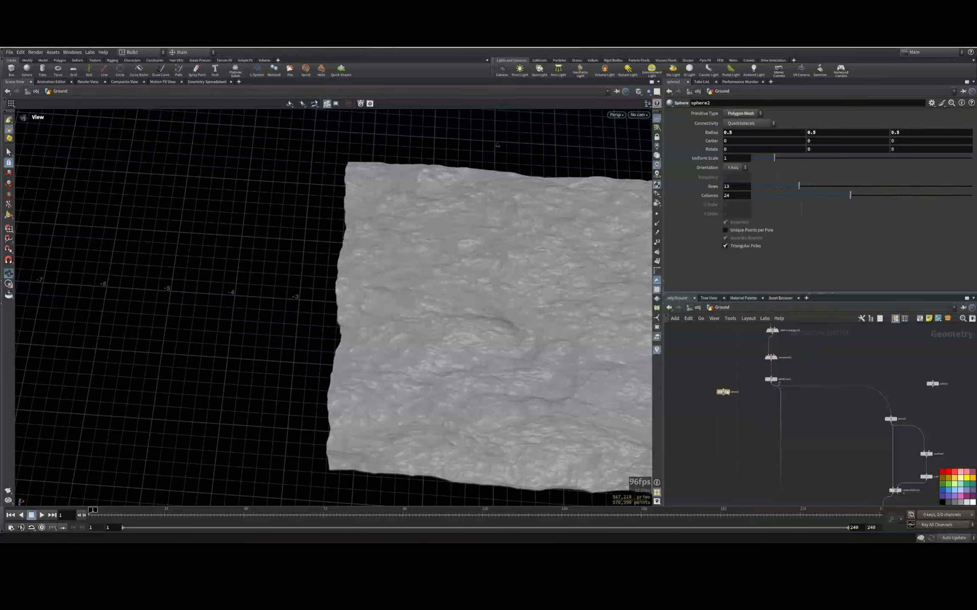
{"action": "middle_click_drag", "start_coordinate": [742, 361], "coordinate": [758, 385]}
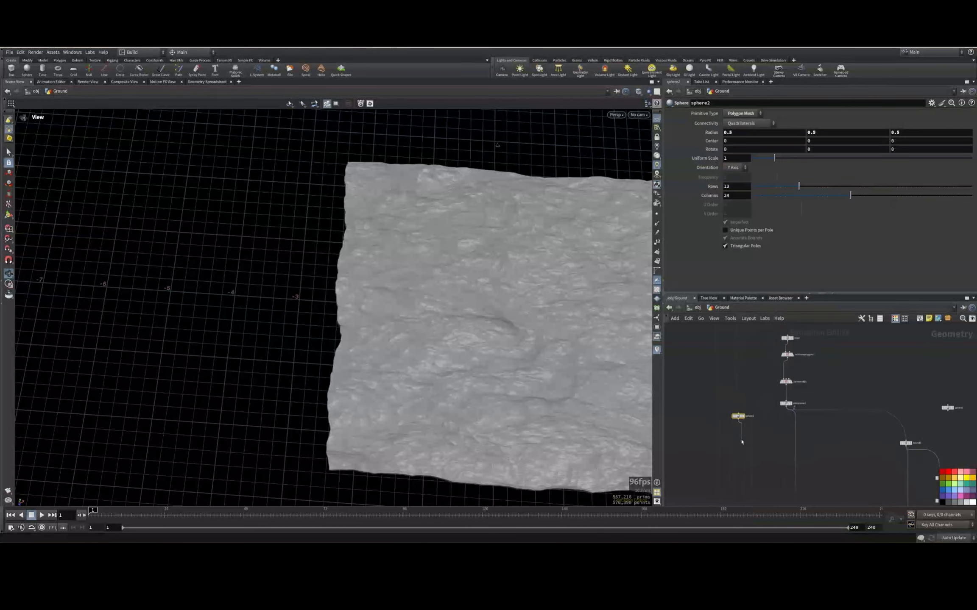
Add a Scatter node branching from the ground's Attribute Noise, set Force Total Count to 3, and display it
{"action": "scroll", "coordinate": [791, 408], "scroll_direction": "up", "scroll_amount": 3}
{"action": "middle_click_drag", "start_coordinate": [746, 430], "coordinate": [804, 418]}
{"action": "key", "text": "Tab"}
{"action": "type", "text": "scatter"}
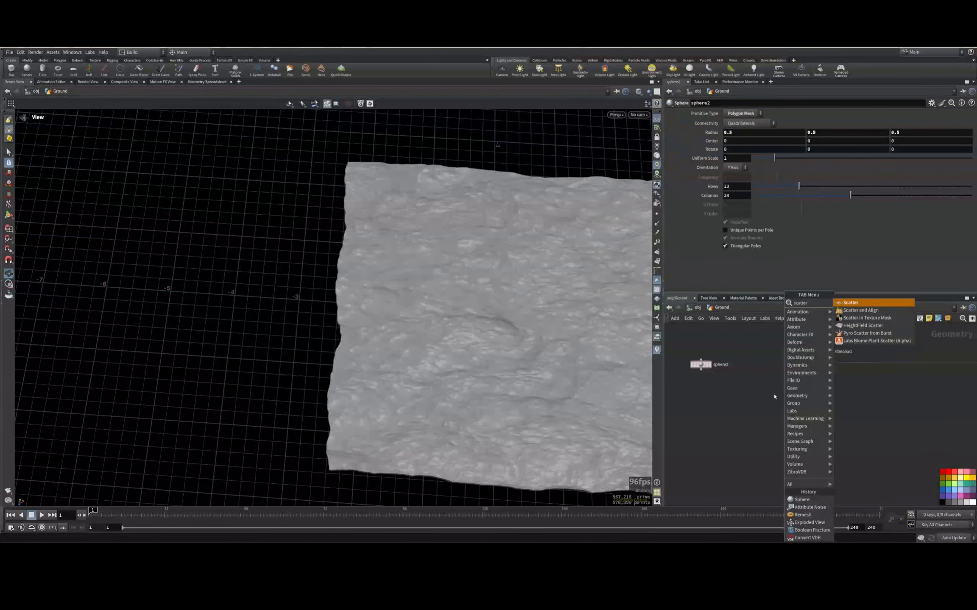
{"action": "key", "text": "Return"}
{"action": "left_click", "coordinate": [783, 392]}
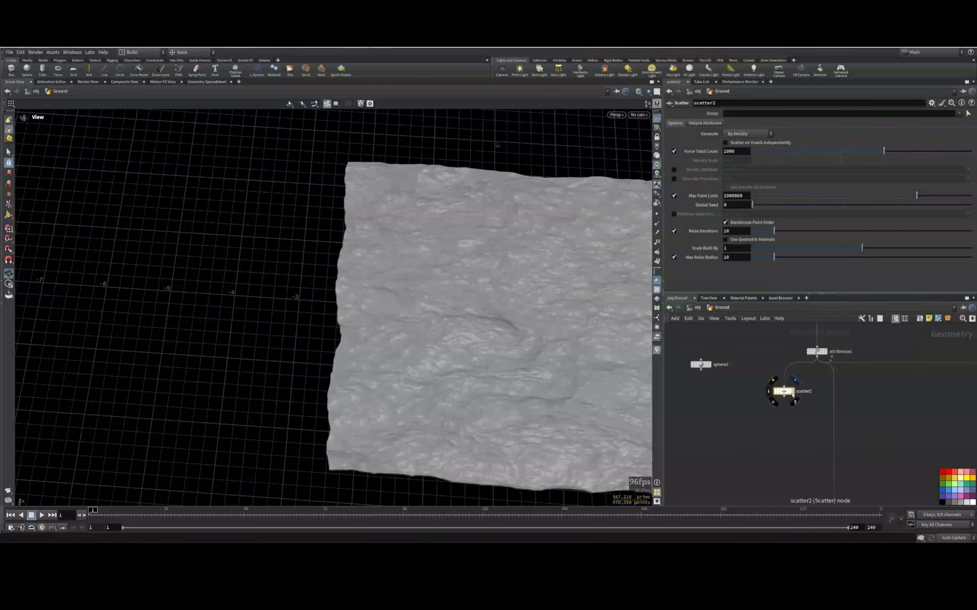
{"action": "key", "text": "Return"}
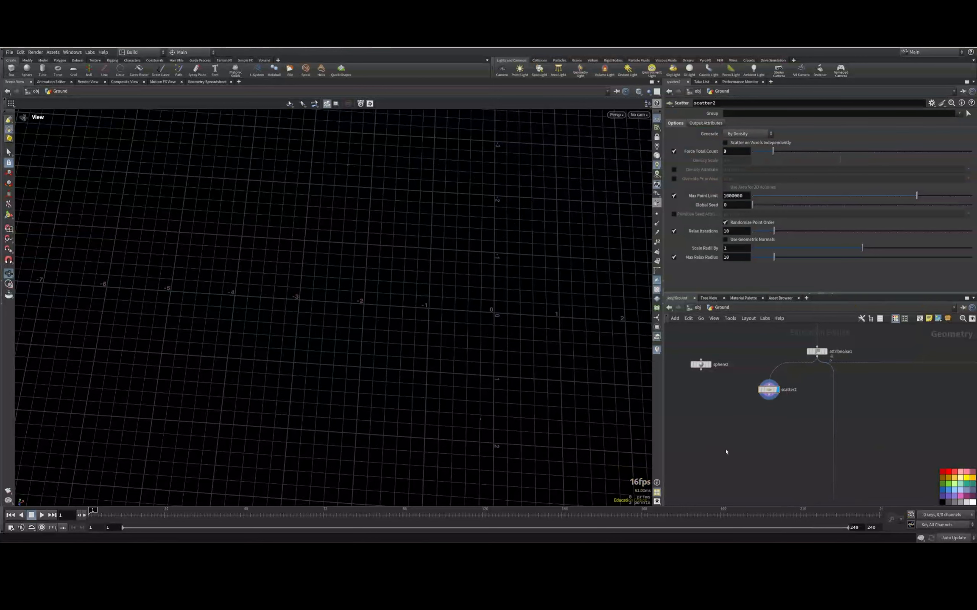
Place a Copy to Points node beneath sphere2 and scatter2 in the Ground network
{"action": "left_click_drag", "start_coordinate": [701, 365], "coordinate": [682, 385]}
{"action": "key", "text": "Tab"}
{"action": "type", "text": "copy to poi"}
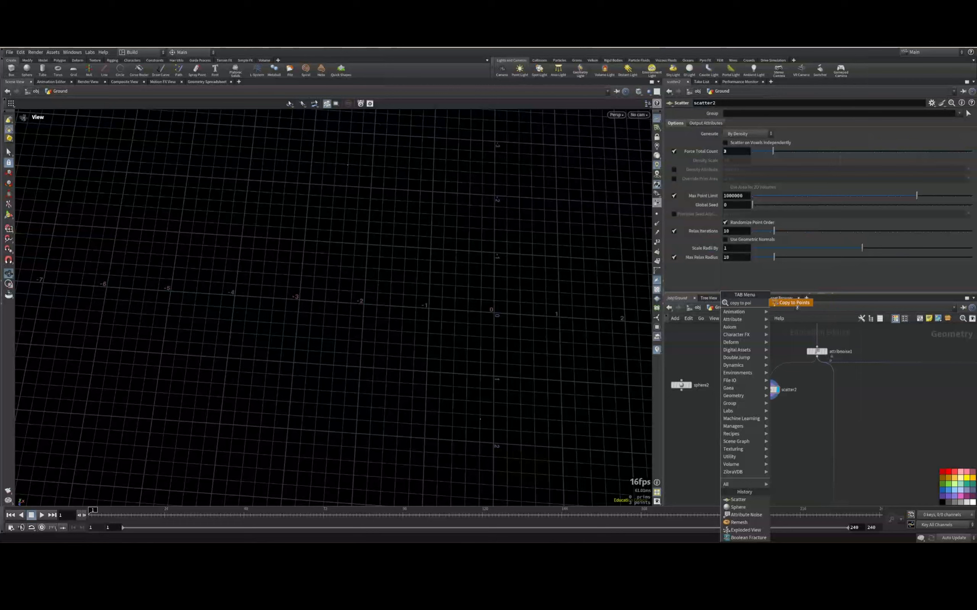
{"action": "key", "text": "Return"}
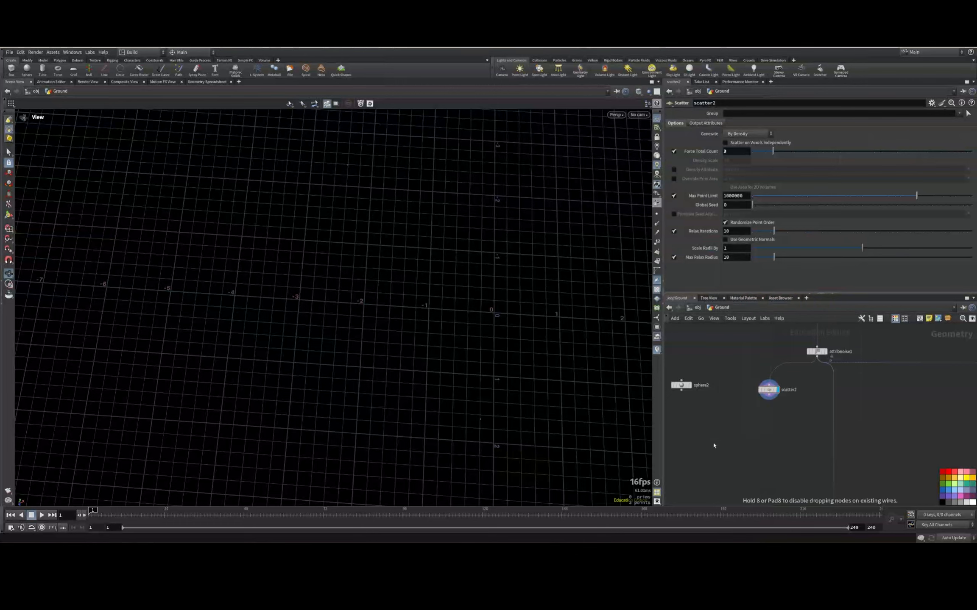
{"action": "left_click", "coordinate": [714, 443]}
{"action": "scroll", "coordinate": [750, 457], "scroll_direction": "up", "scroll_amount": 2}
Feed sphere2 as the source and scatter2 as the target points into Copy to Points, and display the copied spheres
{"action": "left_click", "coordinate": [692, 429]}
{"action": "middle_click_drag", "start_coordinate": [668, 395], "coordinate": [719, 402]}
{"action": "left_click", "coordinate": [703, 368]}
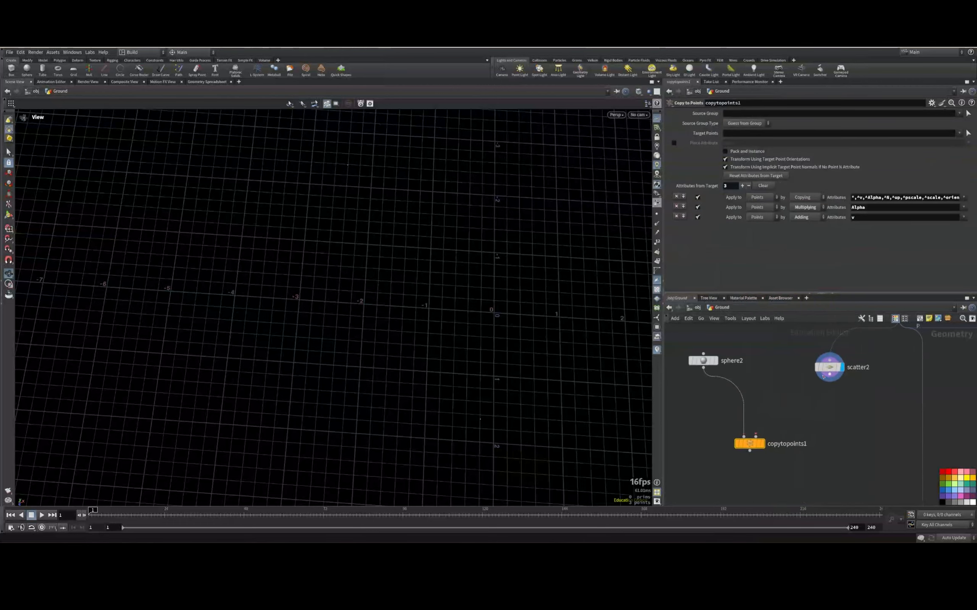
{"action": "left_click", "coordinate": [829, 381]}
{"action": "left_click", "coordinate": [755, 435]}
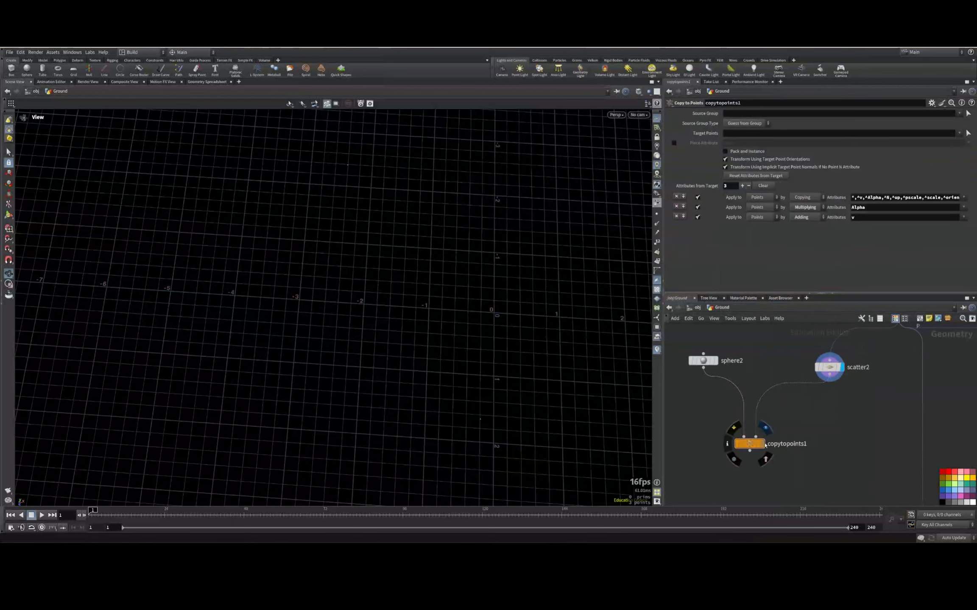
{"action": "left_click", "coordinate": [765, 428]}
{"action": "left_click_drag", "start_coordinate": [782, 420], "coordinate": [705, 465]}
{"action": "scroll", "coordinate": [432, 324], "scroll_direction": "down", "scroll_amount": 3}
{"action": "left_click_drag", "start_coordinate": [431, 325], "coordinate": [433, 284]}
Enlarge sphere2 to a Uniform Scale of 2.56 and tidy its node placement above Copy to Points
{"action": "left_click", "coordinate": [702, 360]}
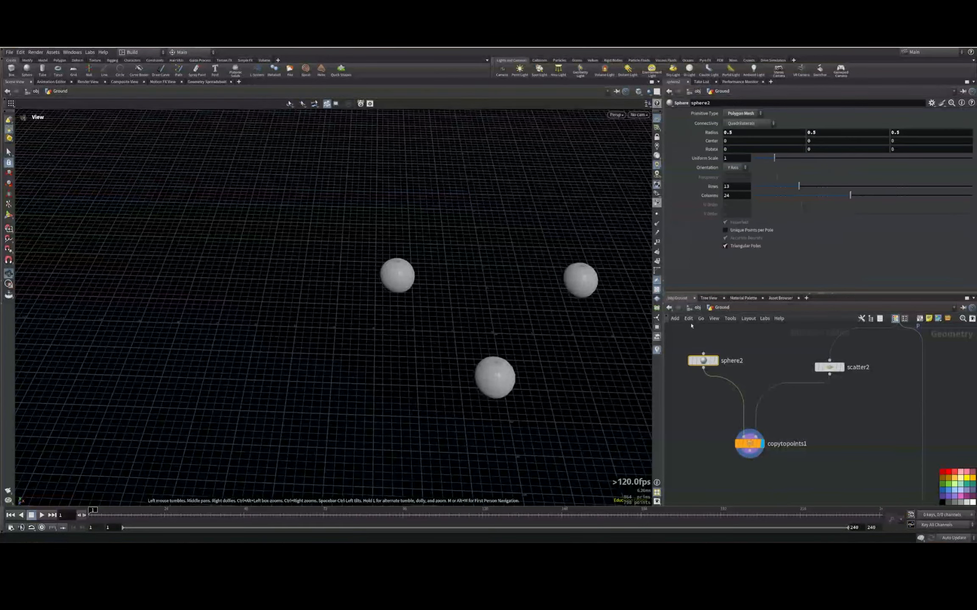
{"action": "left_click_drag", "start_coordinate": [769, 158], "coordinate": [804, 158]}
{"action": "middle_click_drag", "start_coordinate": [822, 443], "coordinate": [772, 338]}
{"action": "scroll", "coordinate": [772, 339], "scroll_direction": "down", "scroll_amount": 4}
{"action": "middle_click_drag", "start_coordinate": [773, 390], "coordinate": [804, 425]}
{"action": "scroll", "coordinate": [780, 400], "scroll_direction": "down", "scroll_amount": 2}
{"action": "left_click", "coordinate": [761, 373]}
{"action": "scroll", "coordinate": [787, 387], "scroll_direction": "up", "scroll_amount": 2}
{"action": "left_click", "coordinate": [736, 364]}
{"action": "left_click_drag", "start_coordinate": [737, 364], "coordinate": [706, 344]}
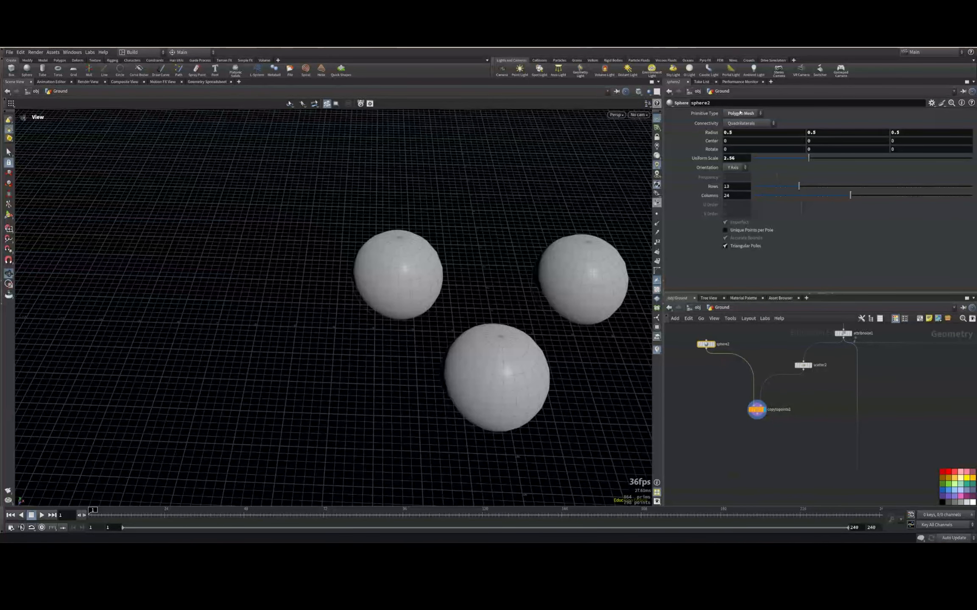
Change sphere2's Primitive Type to Polygon with a Frequency of 25
{"action": "left_click", "coordinate": [740, 113]}
{"action": "left_click", "coordinate": [744, 138]}
{"action": "left_click", "coordinate": [740, 113]}
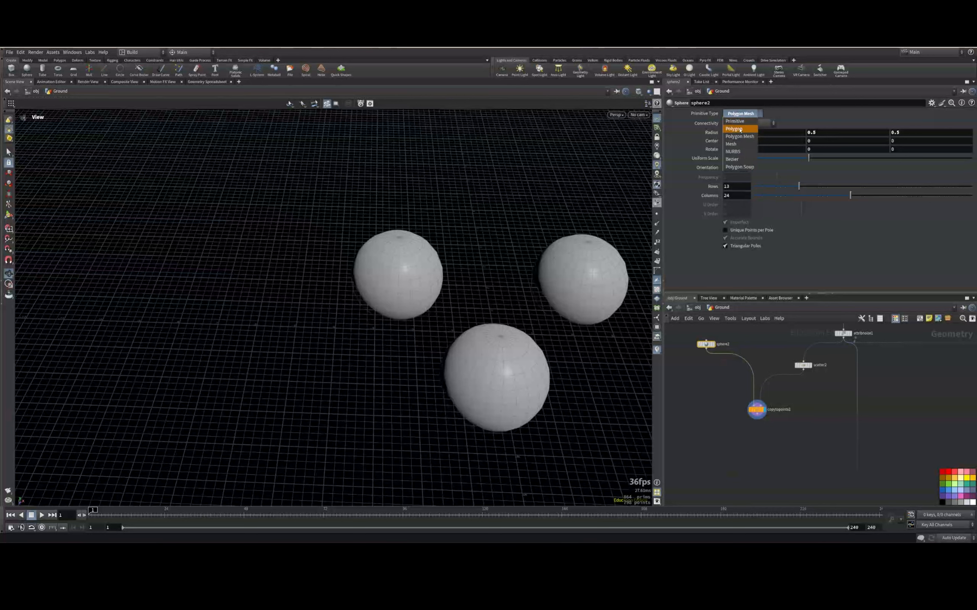
{"action": "left_click", "coordinate": [741, 122]}
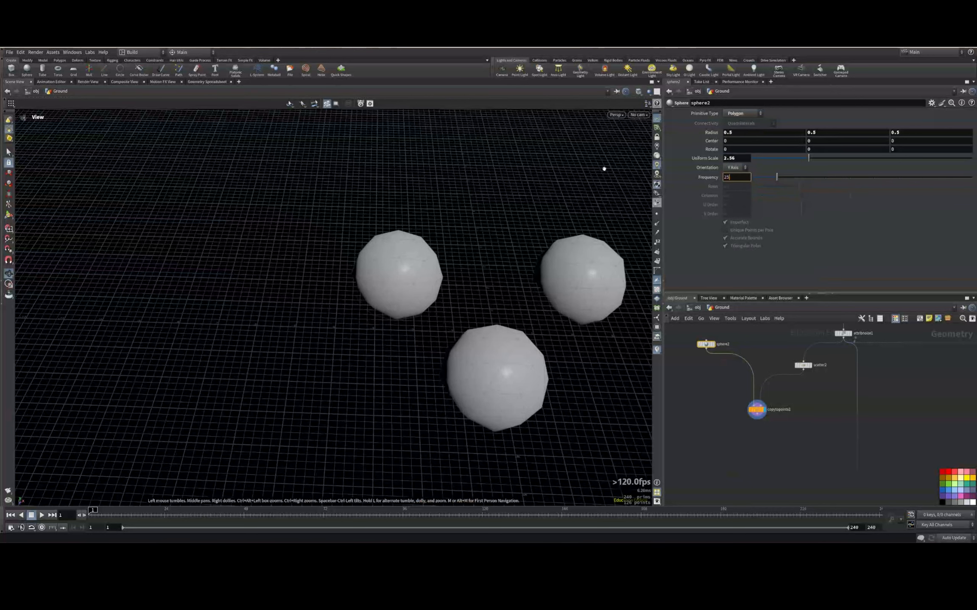
{"action": "key", "text": "Return"}
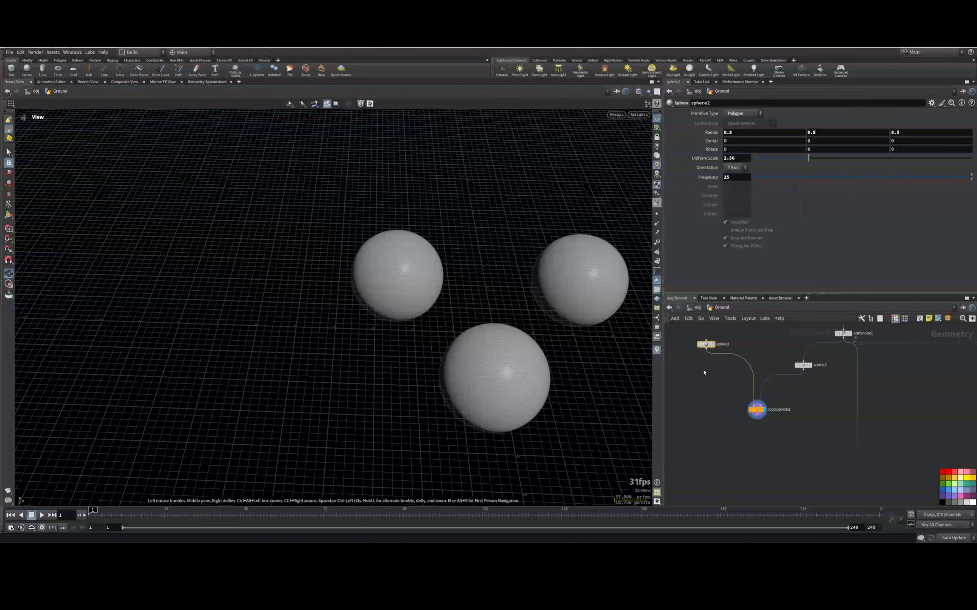
Insert a Mountain node between sphere2 and Copy to Points with Amplitude 0.75 and Element Size 1.44
{"action": "key", "text": "Tab"}
{"action": "type", "text": "mountain"}
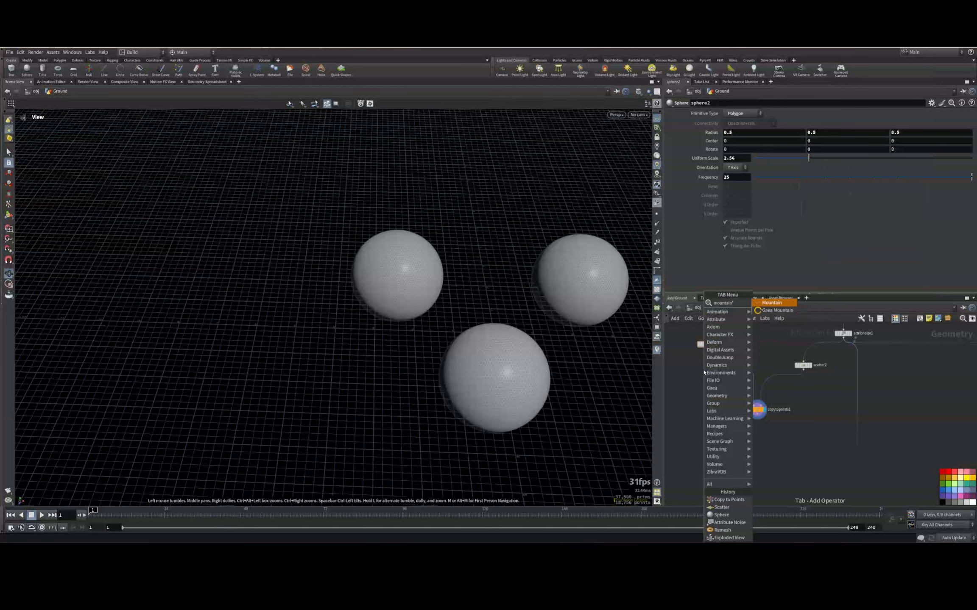
{"action": "key", "text": "Return"}
{"action": "left_click", "coordinate": [748, 369]}
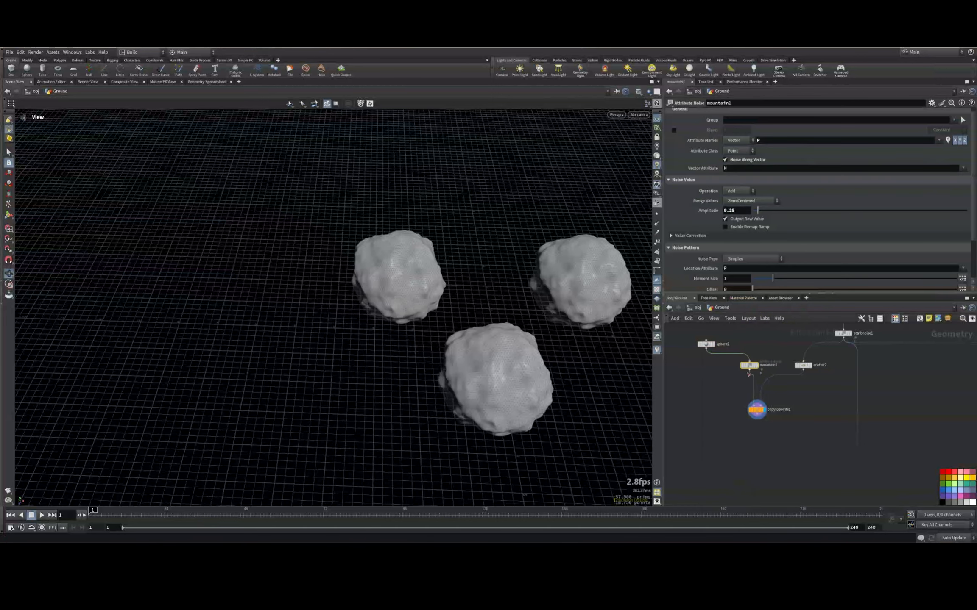
{"action": "left_click_drag", "start_coordinate": [748, 372], "coordinate": [709, 368]}
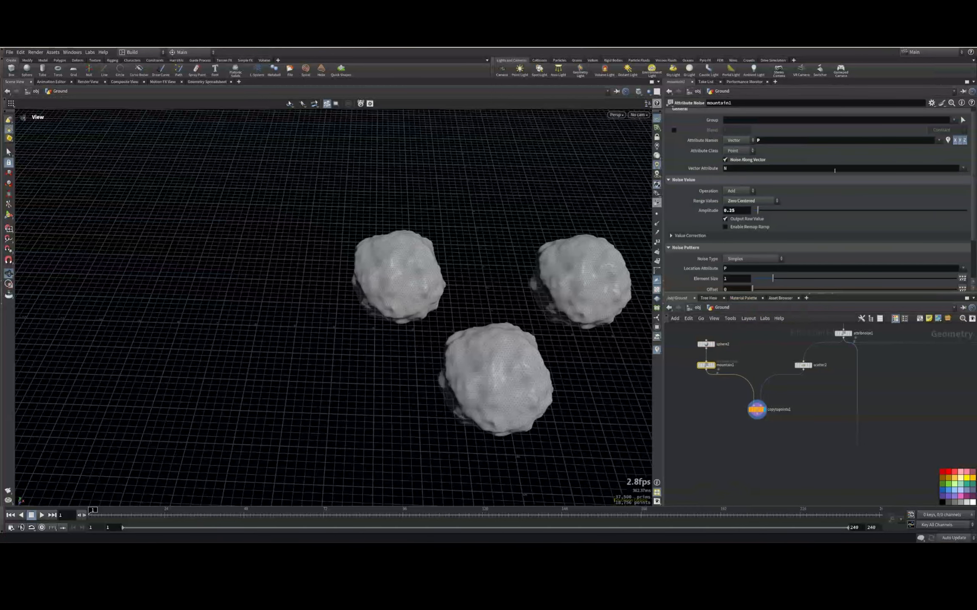
{"action": "left_click_drag", "start_coordinate": [758, 214], "coordinate": [770, 212]}
{"action": "left_click_drag", "start_coordinate": [772, 279], "coordinate": [781, 279]}
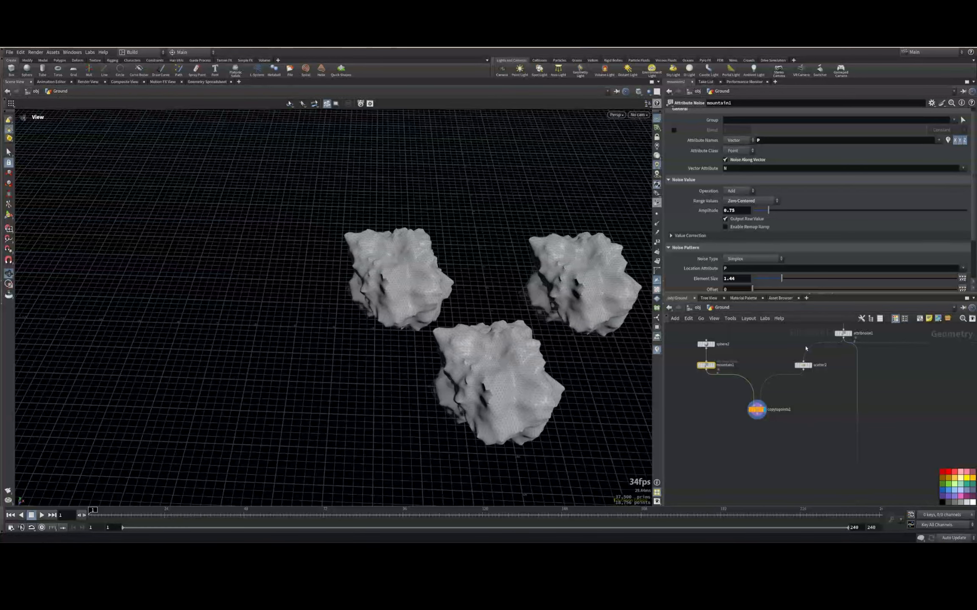
Insert an Attribute Noise Vector node between scatter2 and the target input of Copy to Points
{"action": "middle_click_drag", "start_coordinate": [801, 379], "coordinate": [778, 355]}
{"action": "left_click", "coordinate": [780, 341]}
{"action": "left_click_drag", "start_coordinate": [639, 403], "coordinate": [546, 382]}
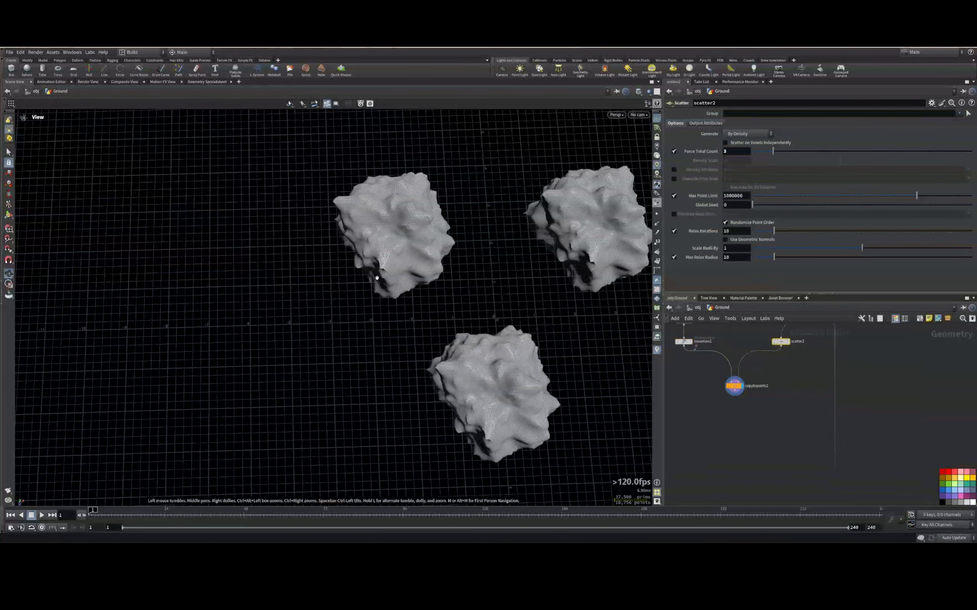
{"action": "key", "text": "Tab"}
{"action": "type", "text": "attribute"}
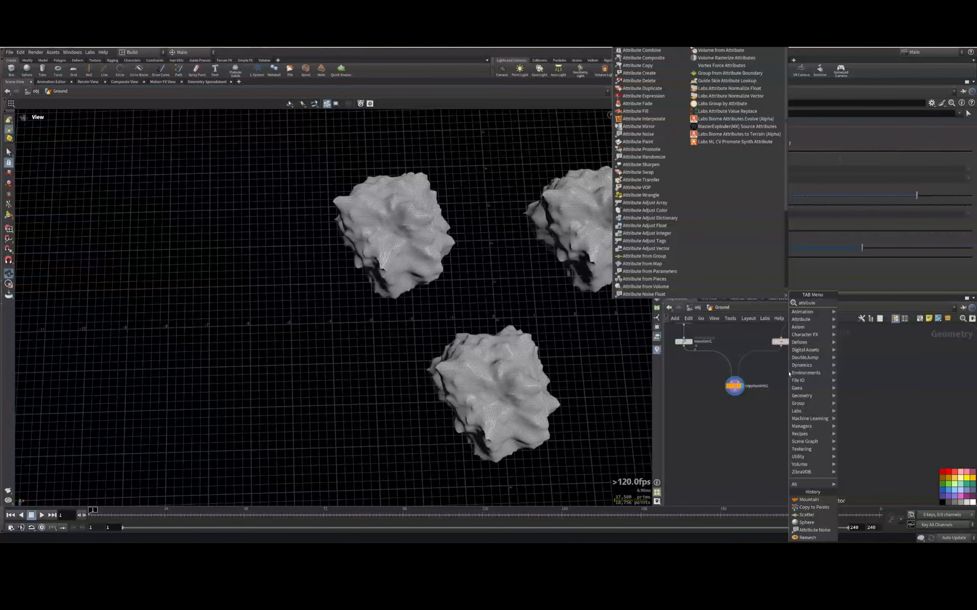
{"action": "type", "text": " rand"}
{"action": "key", "text": "BackSpace"}
{"action": "key", "text": "BackSpace"}
{"action": "key", "text": "BackSpace"}
{"action": "key", "text": "BackSpace"}
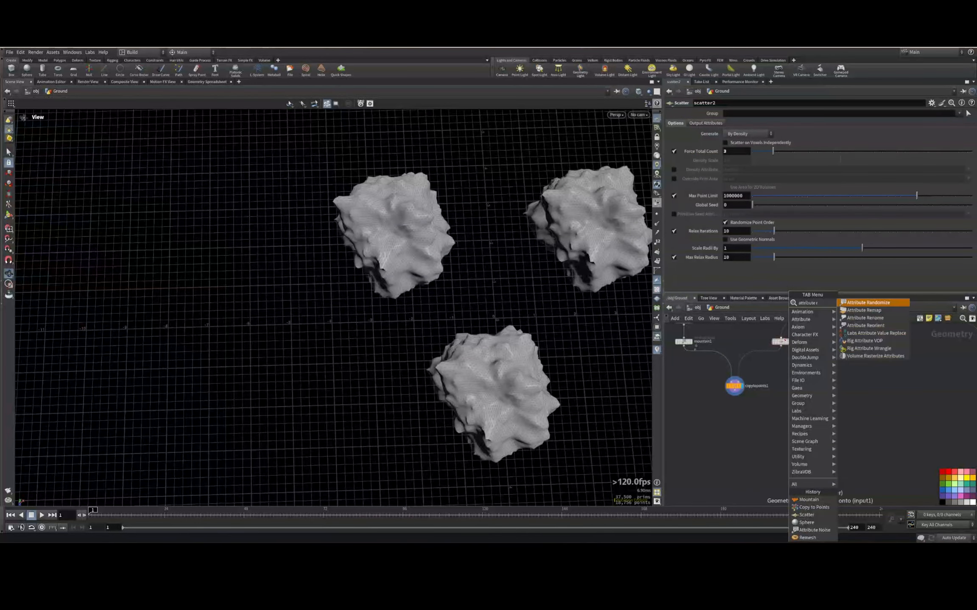
{"action": "type", "text": "noise"}
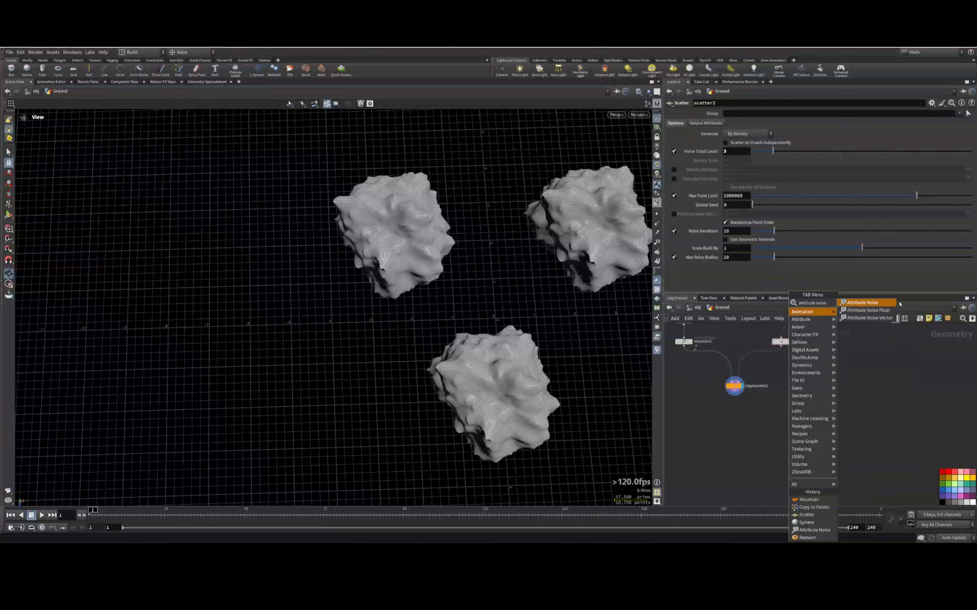
{"action": "key", "text": "Return"}
{"action": "left_click", "coordinate": [747, 358]}
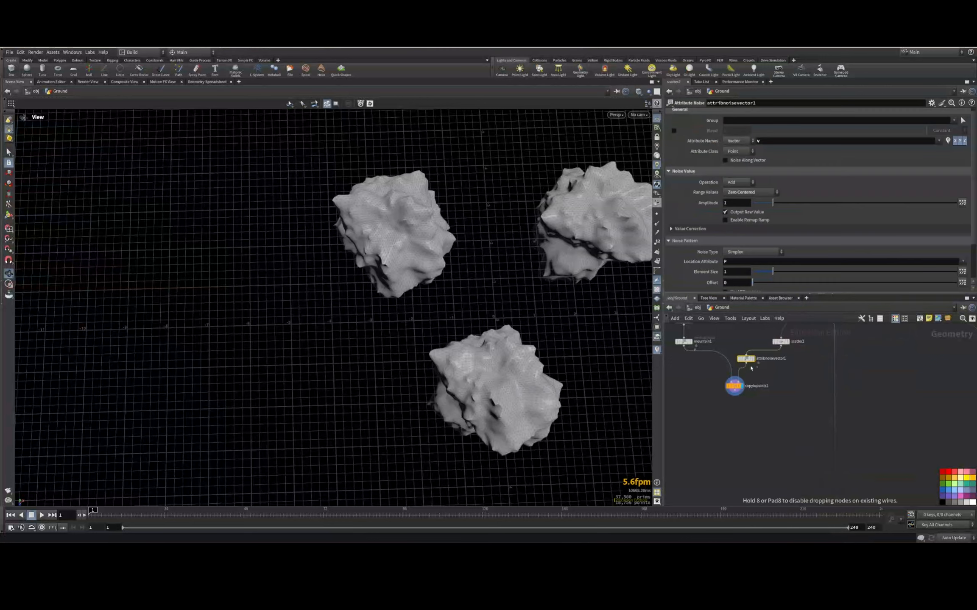
{"action": "left_click_drag", "start_coordinate": [747, 358], "coordinate": [775, 362]}
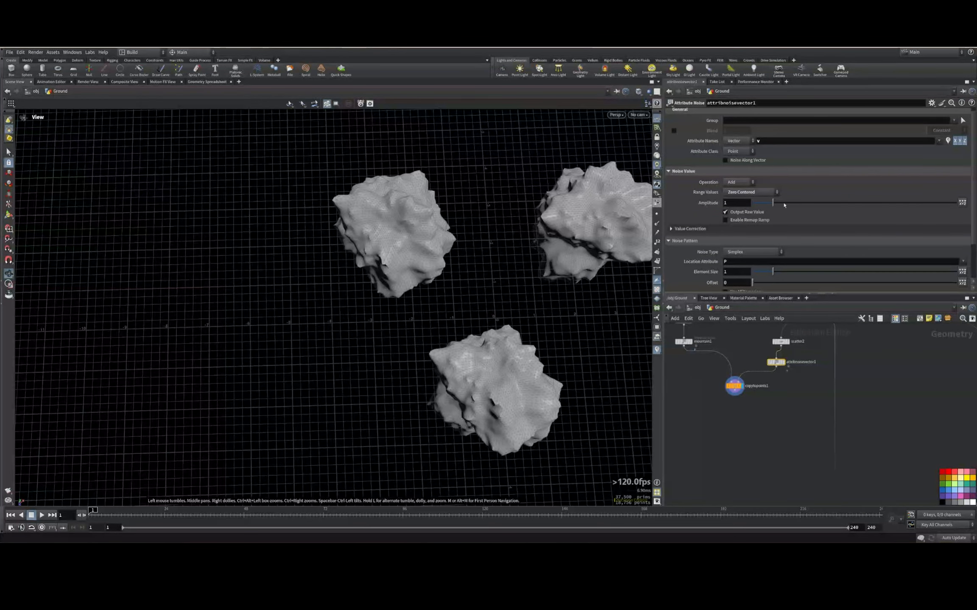
Make the vector noise affect N with Amplitude 6.3 and Element Size 0.56 to vary the copies' orientation
{"action": "double_click", "coordinate": [781, 144]}
{"action": "type", "text": "N"}
{"action": "key", "text": "Return"}
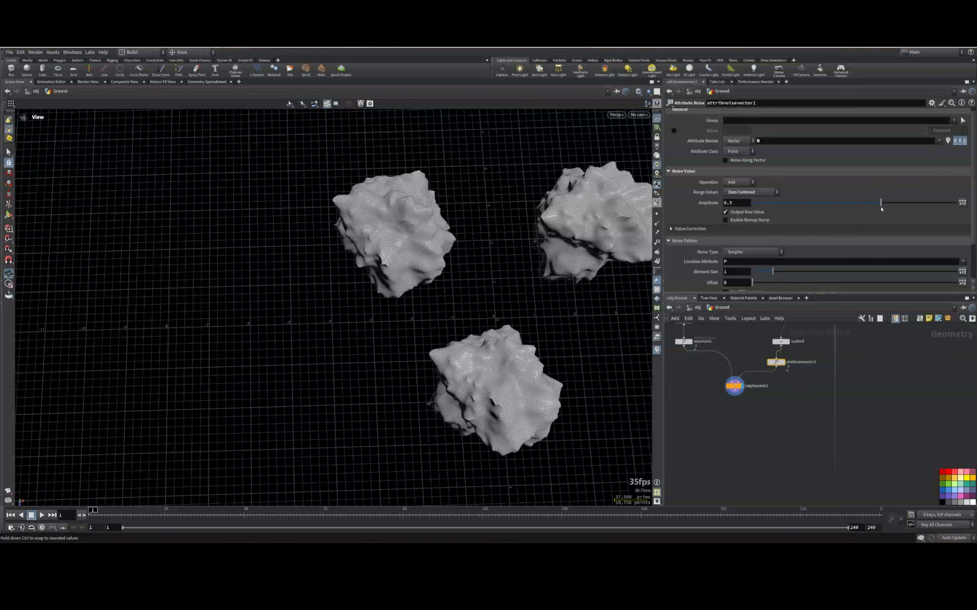
{"action": "left_click_drag", "start_coordinate": [771, 274], "coordinate": [764, 274]}
{"action": "left_click_drag", "start_coordinate": [477, 379], "coordinate": [474, 297]}
Insert an Attribute Noise Float node acting on pscale between the vector noise and Copy to Points
{"action": "left_click", "coordinate": [818, 398]}
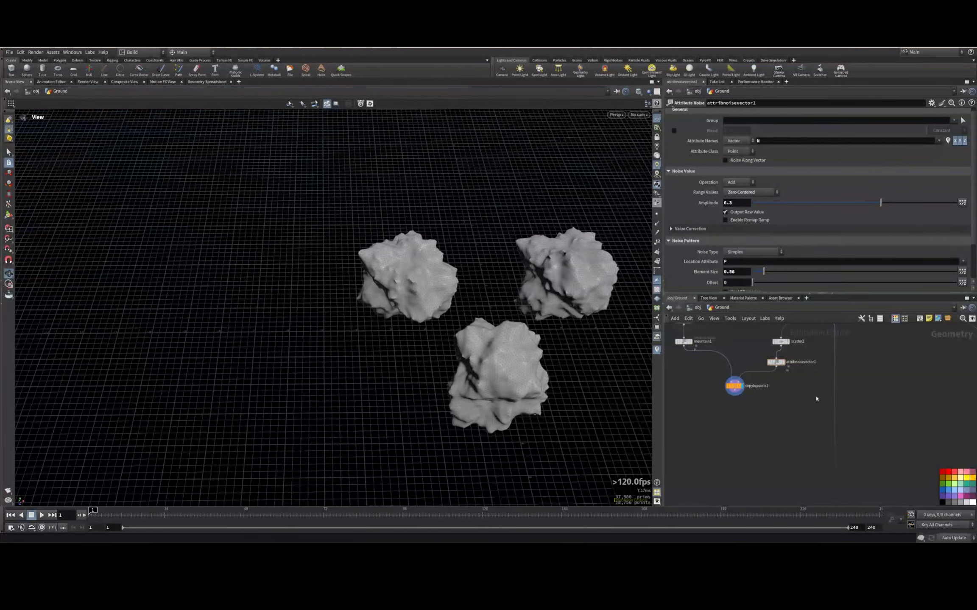
{"action": "key", "text": "Tab"}
{"action": "type", "text": "attribute nois"}
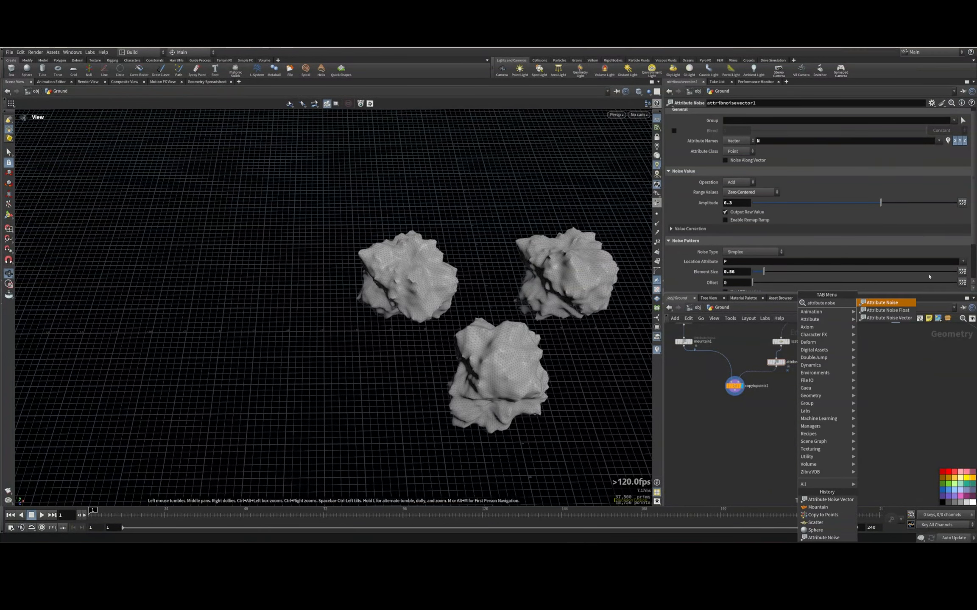
{"action": "key", "text": "Return"}
{"action": "left_click", "coordinate": [766, 379]}
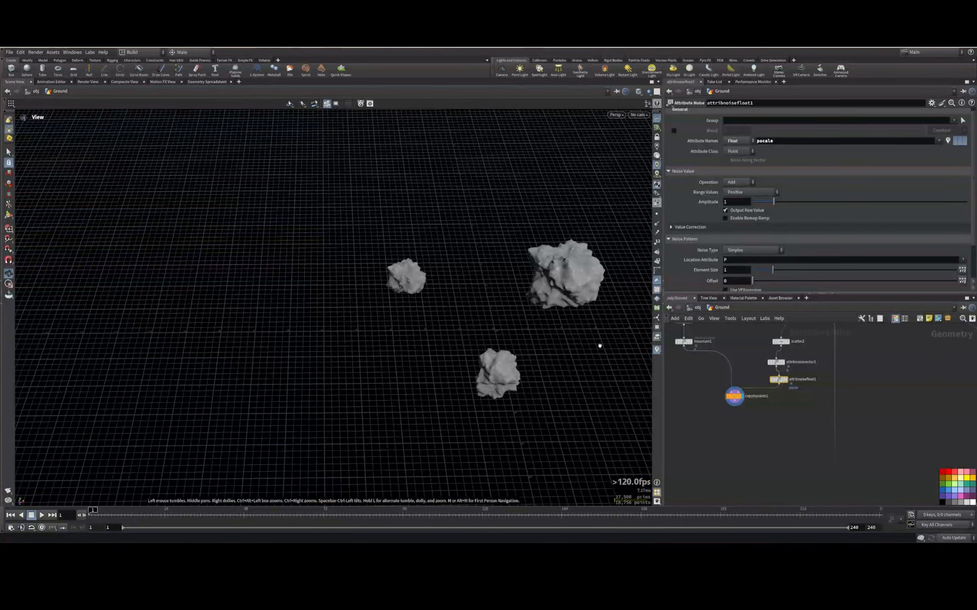
{"action": "left_click", "coordinate": [734, 396], "text": "shift"}
Set the pscale noise range to Min/Max with Min Value 0.3, Max Value 1.5 and Element Size 0.75
{"action": "left_click", "coordinate": [750, 192]}
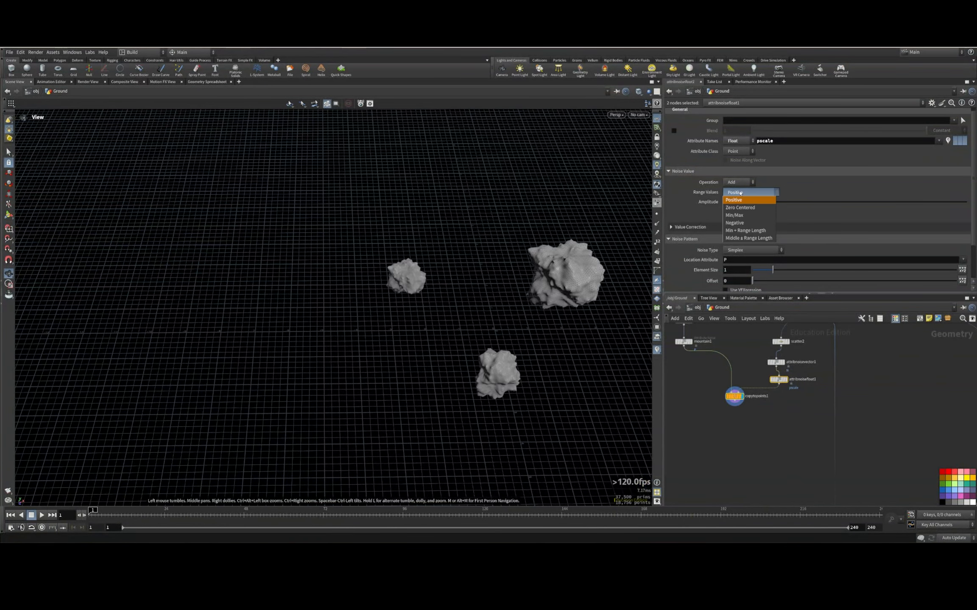
{"action": "left_click", "coordinate": [748, 215]}
{"action": "left_click", "coordinate": [736, 201]}
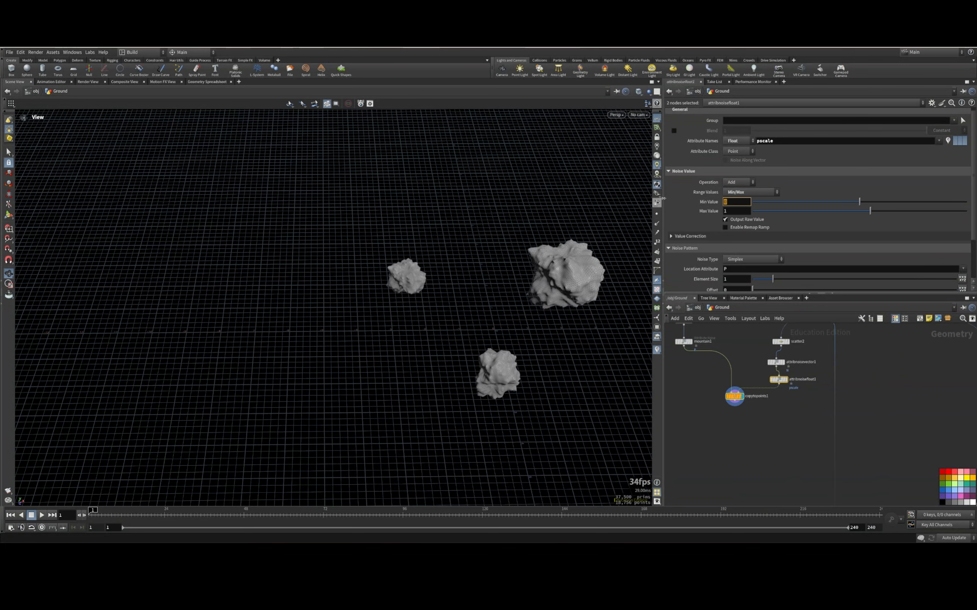
{"action": "key", "text": "Tab"}
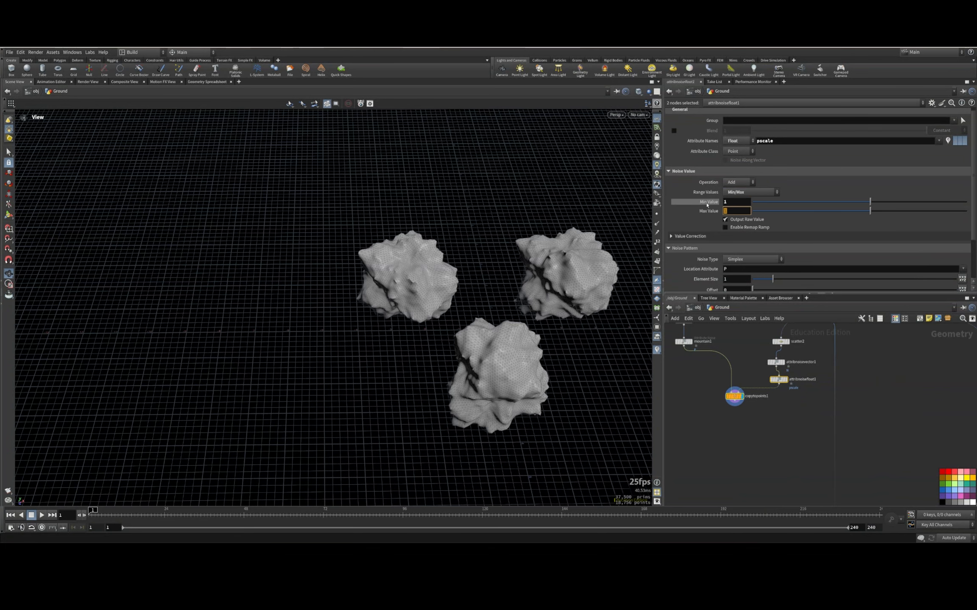
{"action": "type", "text": "1.5"}
{"action": "key", "text": "shift+Tab"}
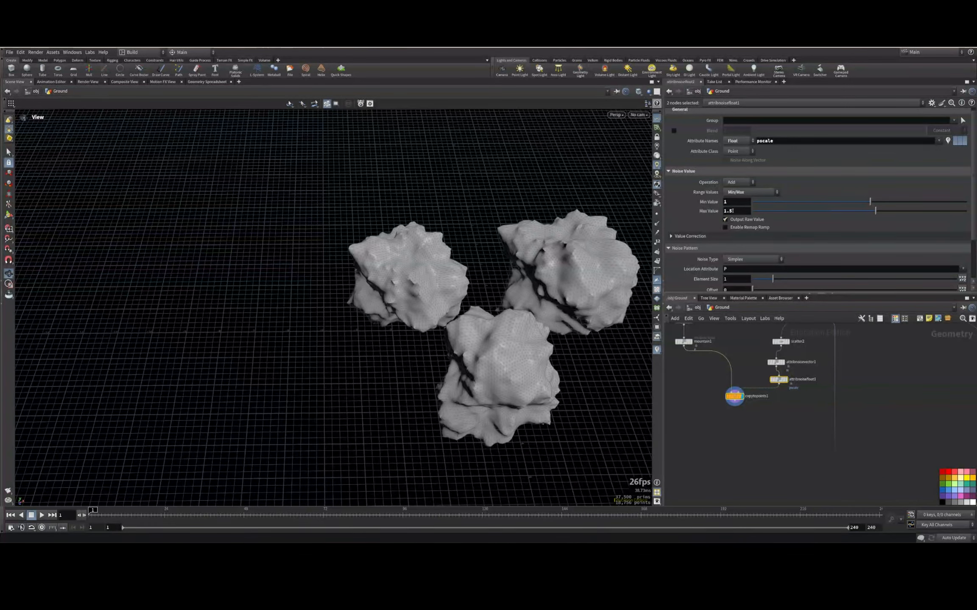
{"action": "type", "text": ".3"}
{"action": "key", "text": "Return"}
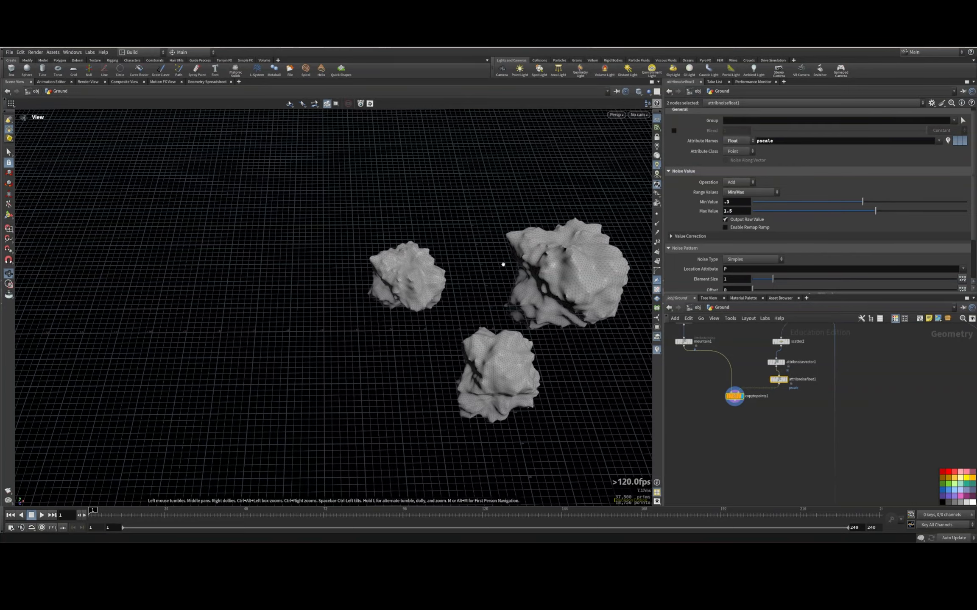
{"action": "left_click_drag", "start_coordinate": [503, 264], "coordinate": [506, 283]}
{"action": "left_click_drag", "start_coordinate": [772, 279], "coordinate": [768, 281]}
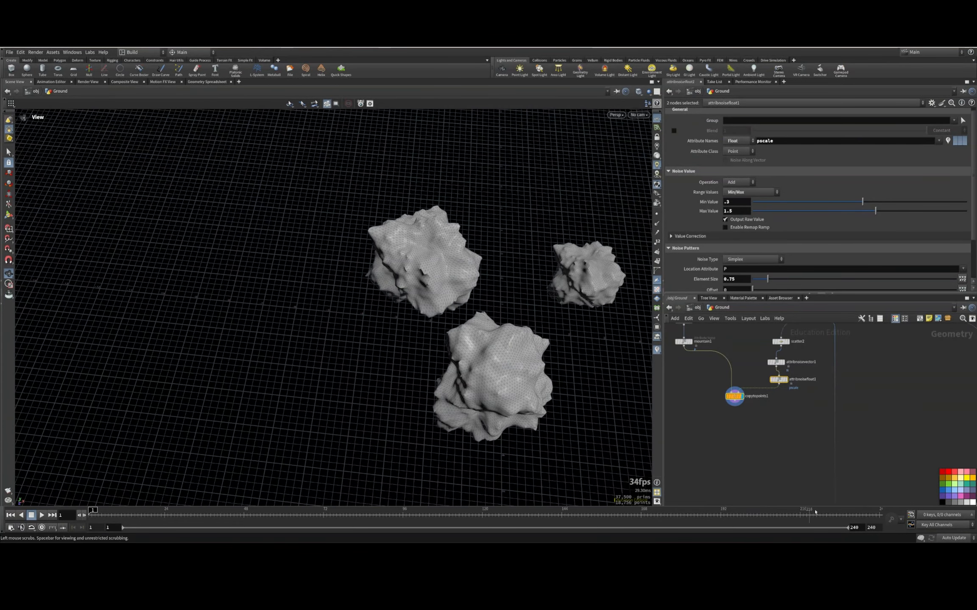
{"action": "middle_click_drag", "start_coordinate": [742, 420], "coordinate": [776, 441]}
{"action": "left_click", "coordinate": [735, 392]}
{"action": "scroll", "coordinate": [736, 403], "scroll_direction": "down", "scroll_amount": 2}
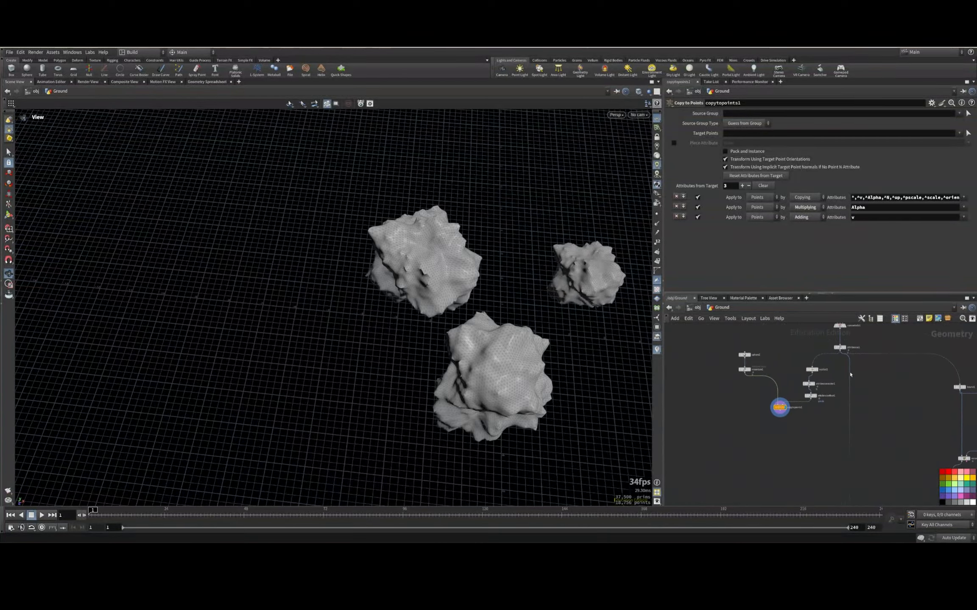
{"action": "left_click_drag", "start_coordinate": [713, 333], "coordinate": [804, 441]}
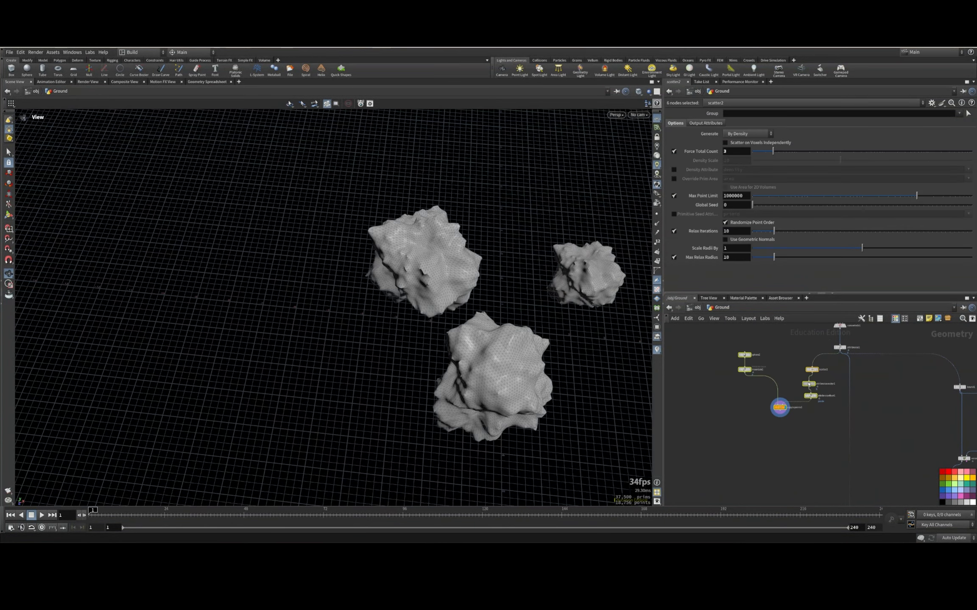
{"action": "middle_click_drag", "start_coordinate": [859, 385], "coordinate": [817, 382]}
{"action": "left_click", "coordinate": [818, 384]}
{"action": "middle_click_drag", "start_coordinate": [907, 498], "coordinate": [754, 493]}
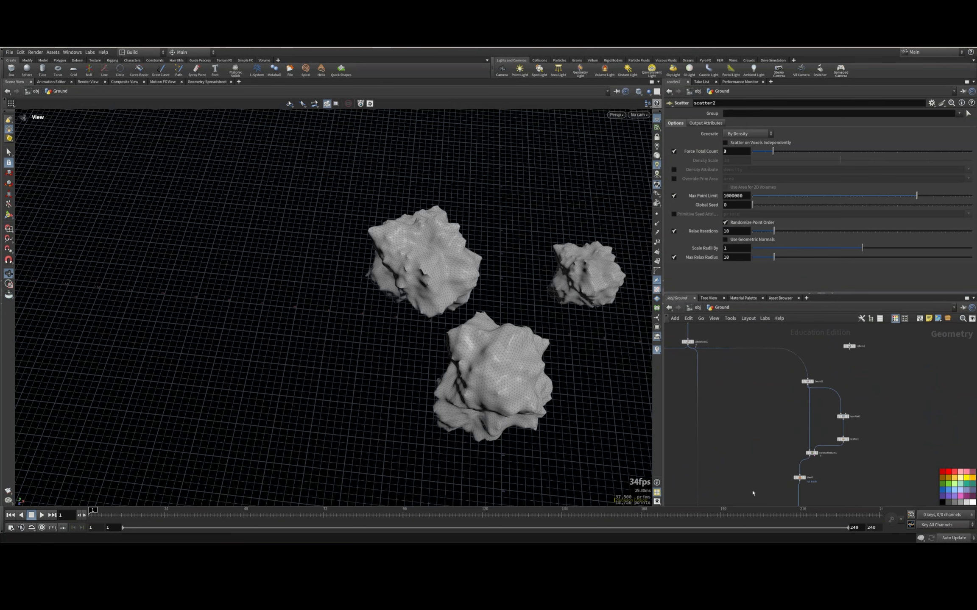
Add a Boolean Fracture node in the open network area beside the ground's attribnoise1 branch
{"action": "scroll", "coordinate": [817, 468], "scroll_direction": "up", "scroll_amount": 4}
{"action": "middle_click_drag", "start_coordinate": [757, 434], "coordinate": [828, 434]}
{"action": "scroll", "coordinate": [828, 434], "scroll_direction": "down", "scroll_amount": 3}
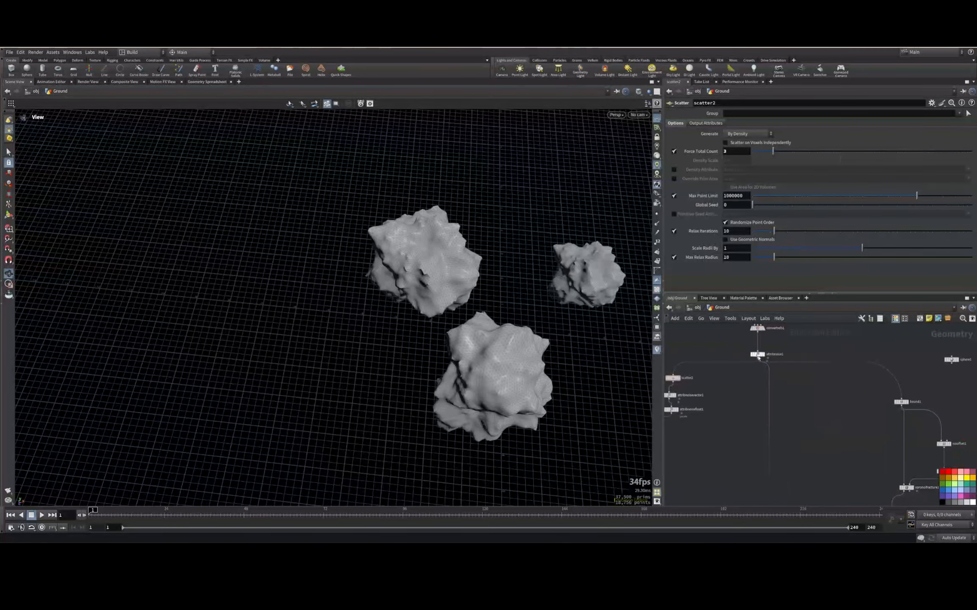
{"action": "left_click", "coordinate": [901, 401]}
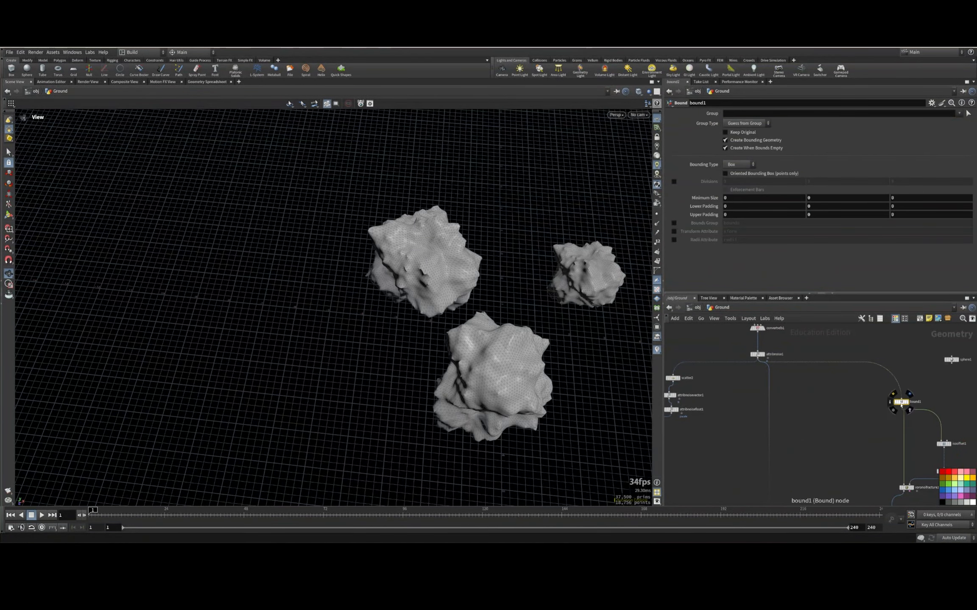
{"action": "left_click_drag", "start_coordinate": [900, 404], "coordinate": [902, 410]}
{"action": "key", "text": "Tab"}
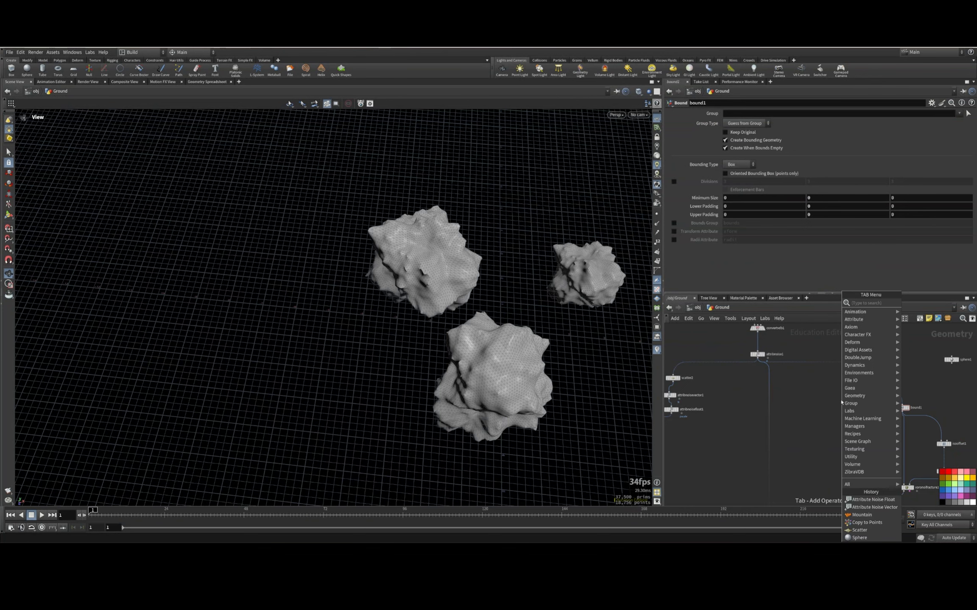
{"action": "mouse_move", "coordinate": [871, 327]}
{"action": "left_click", "coordinate": [930, 312]}
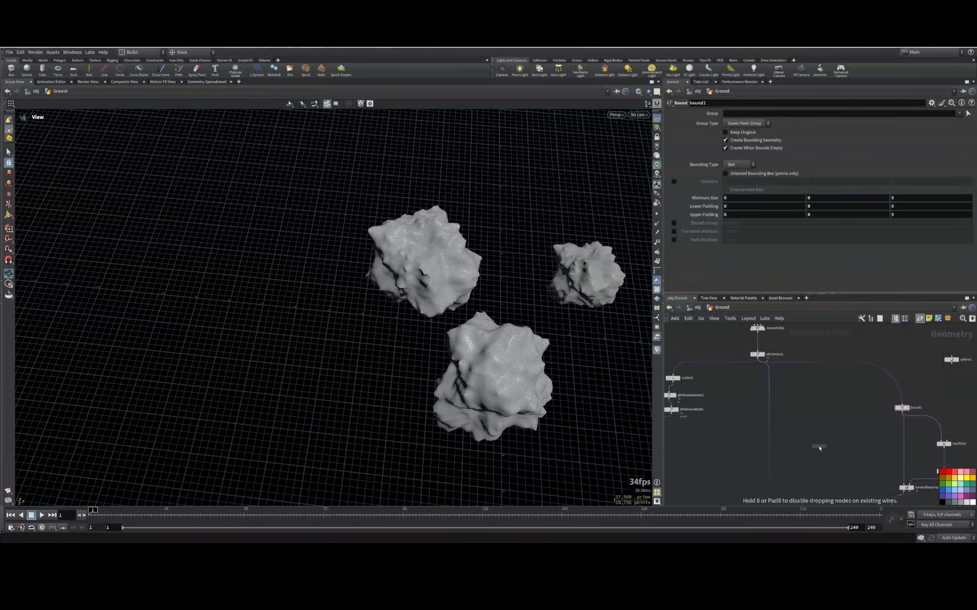
{"action": "left_click", "coordinate": [819, 448]}
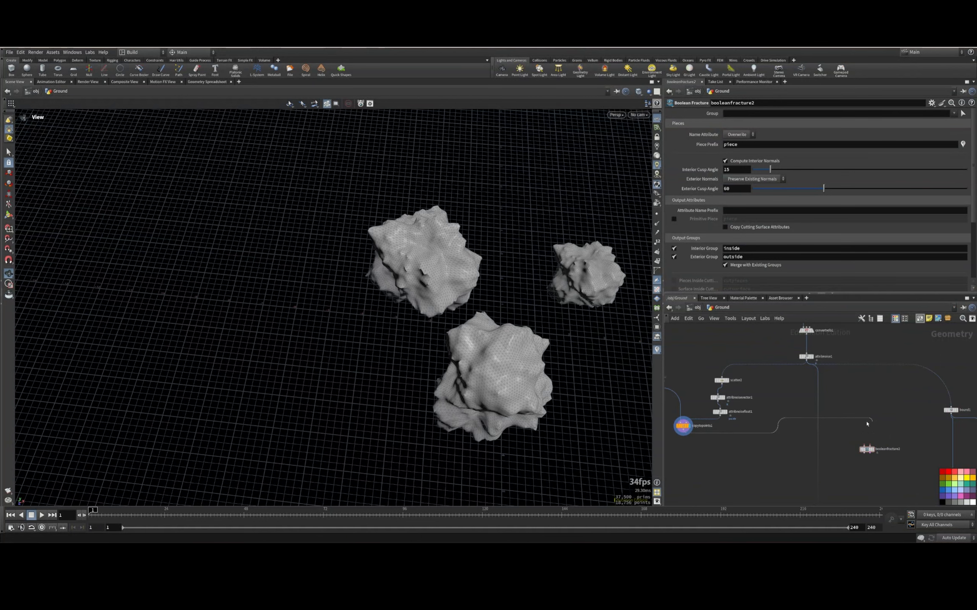
Wire attribnoise1 into booleanfracture2 as the mesh and copytopoints1 as its cutting surfaces, and display the fractured slab
{"action": "left_click_drag", "start_coordinate": [866, 424], "coordinate": [866, 445]}
{"action": "left_click_drag", "start_coordinate": [809, 367], "coordinate": [871, 452]}
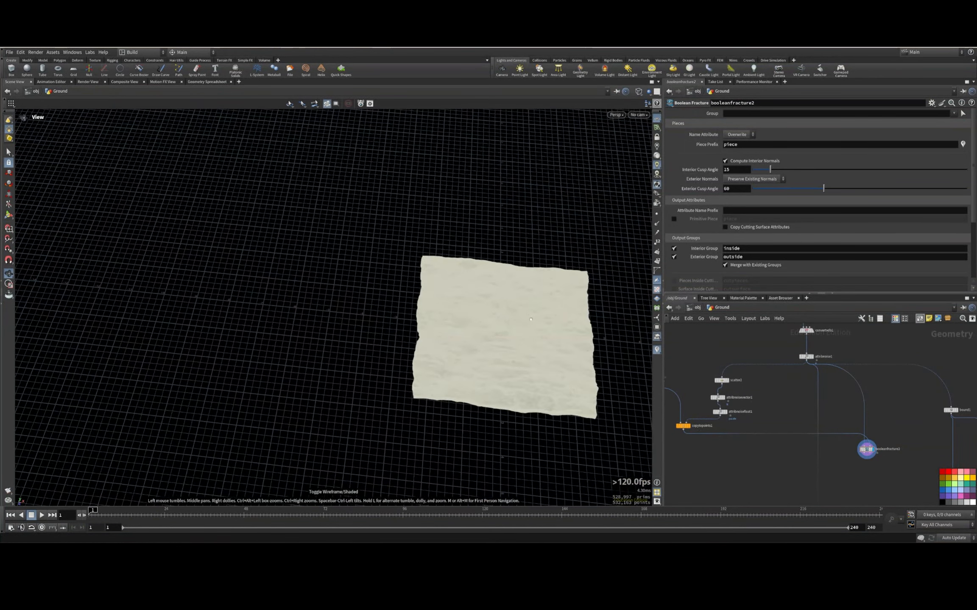
{"action": "scroll", "coordinate": [489, 366], "scroll_direction": "up", "scroll_amount": 6}
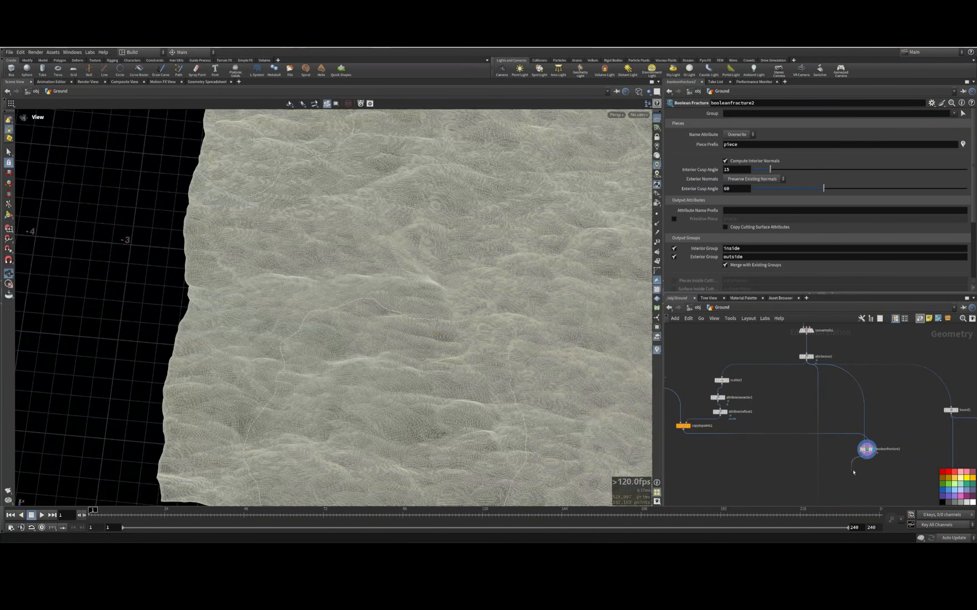
Append an Exploded View node to booleanfracture2 and display it to check the separated ground pieces
{"action": "key", "text": "Tab"}
{"action": "type", "text": "exploded"}
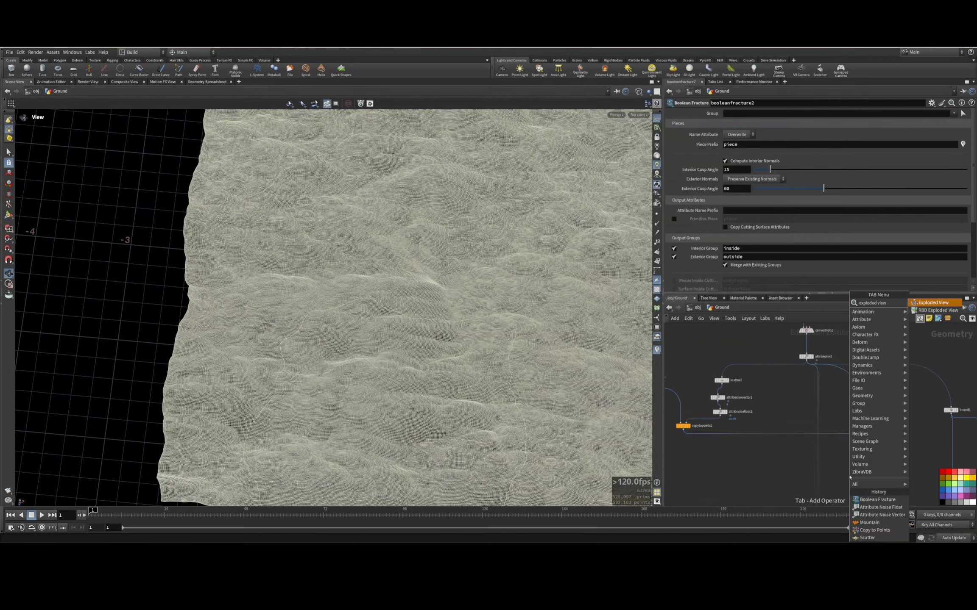
{"action": "type", "text": " view"}
{"action": "key", "text": "Return"}
{"action": "left_click", "coordinate": [849, 476]}
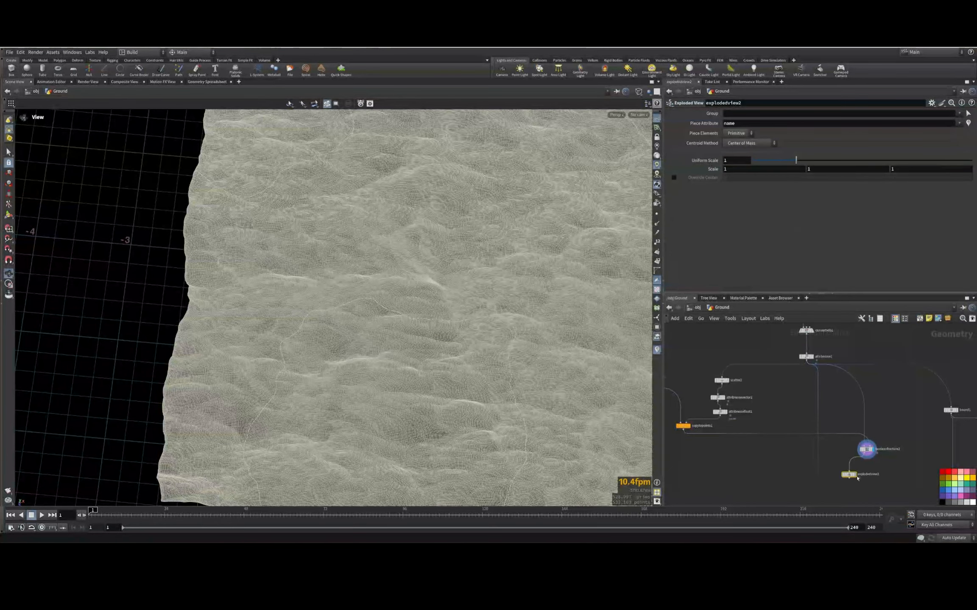
{"action": "left_click", "coordinate": [854, 475]}
{"action": "left_click", "coordinate": [851, 461]}
{"action": "scroll", "coordinate": [365, 278], "scroll_direction": "down", "scroll_amount": 8}
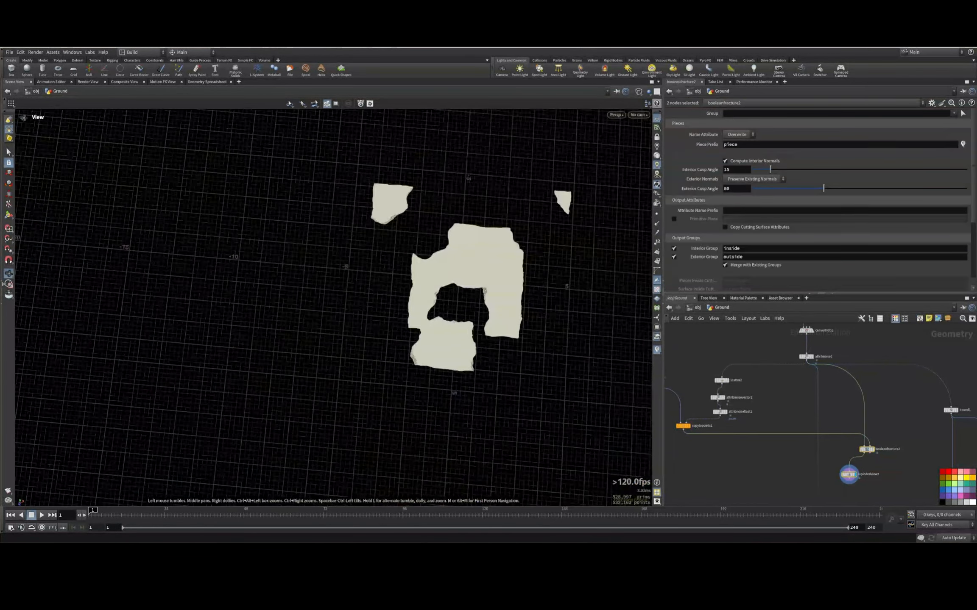
{"action": "left_click_drag", "start_coordinate": [364, 277], "coordinate": [375, 265]}
{"action": "scroll", "coordinate": [372, 292], "scroll_direction": "up", "scroll_amount": 5}
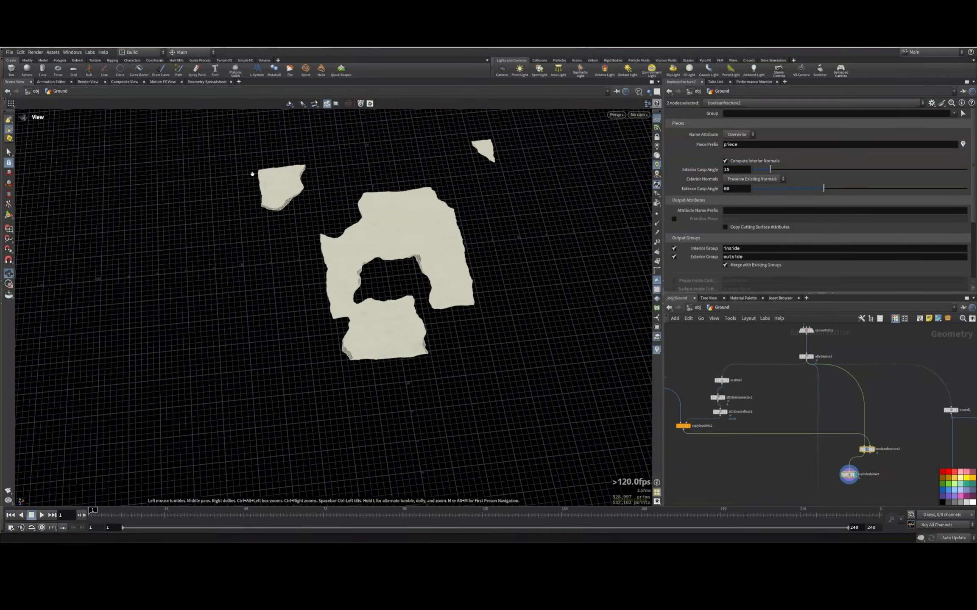
{"action": "scroll", "coordinate": [474, 278], "scroll_direction": "up", "scroll_amount": 5}
Display copytopoints1 with attribnoise1 templated to compare the noisy spheres' placement against the ground slab
{"action": "middle_click_drag", "start_coordinate": [723, 451], "coordinate": [759, 456]}
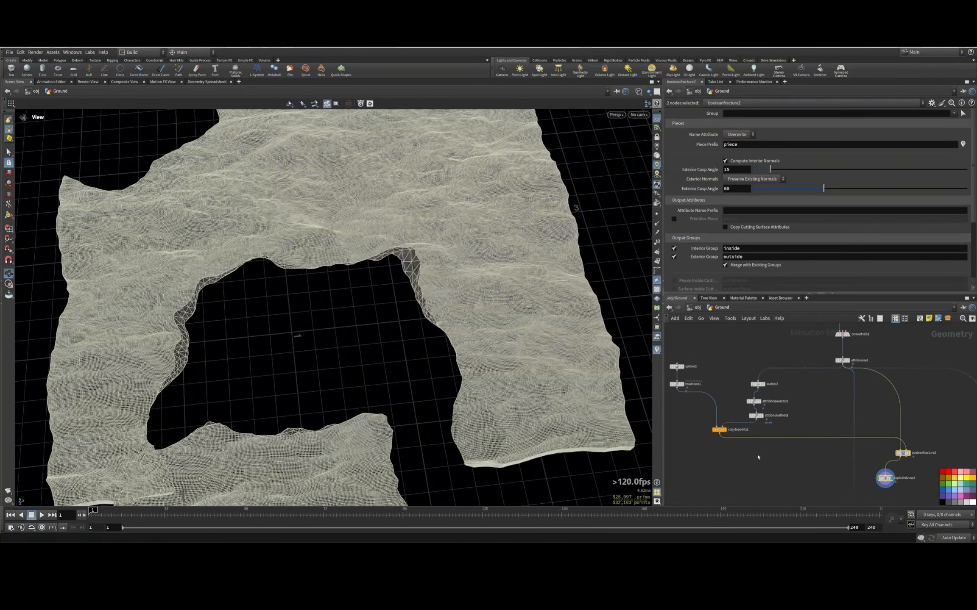
{"action": "scroll", "coordinate": [724, 434], "scroll_direction": "up", "scroll_amount": 3}
{"action": "left_click", "coordinate": [725, 417]}
{"action": "left_click_drag", "start_coordinate": [328, 197], "coordinate": [308, 234]}
{"action": "scroll", "coordinate": [308, 234], "scroll_direction": "down", "scroll_amount": 5}
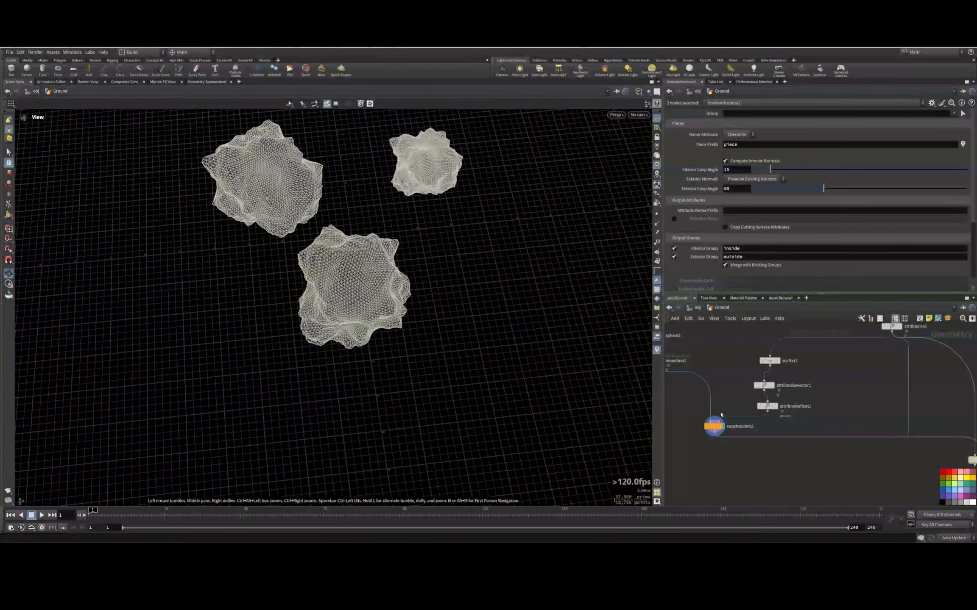
{"action": "middle_click_drag", "start_coordinate": [869, 399], "coordinate": [736, 384]}
{"action": "middle_click_drag", "start_coordinate": [810, 360], "coordinate": [809, 410]}
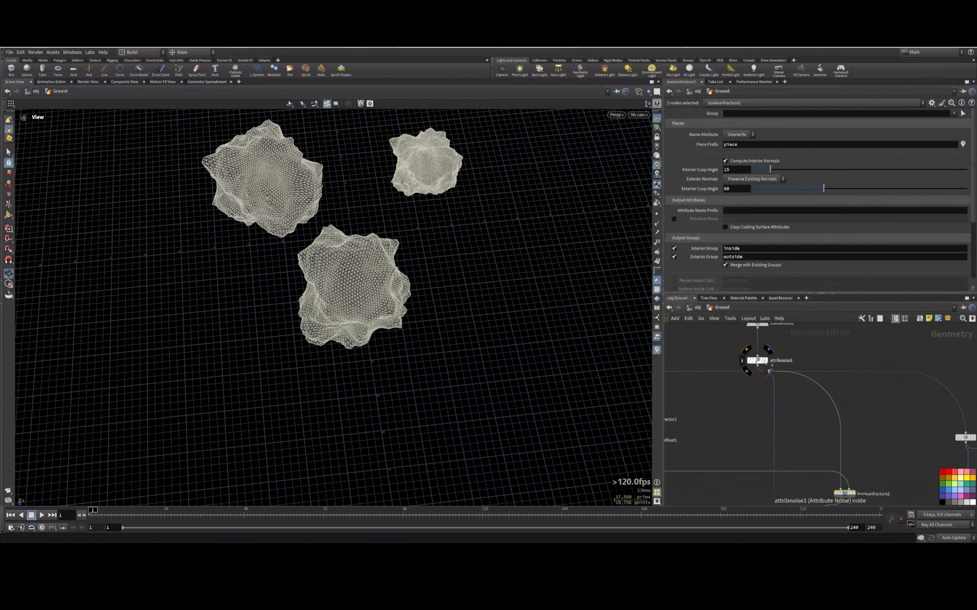
{"action": "left_click", "coordinate": [763, 361]}
{"action": "scroll", "coordinate": [322, 217], "scroll_direction": "up", "scroll_amount": 3}
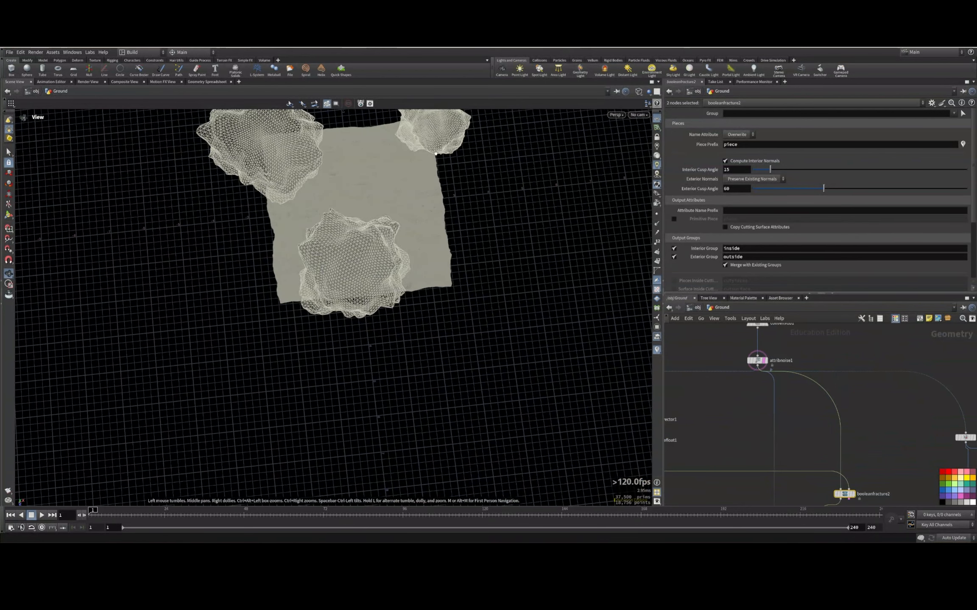
Insert a Transform node between scatter2 and attribnoisevector1
{"action": "middle_click_drag", "start_coordinate": [771, 405], "coordinate": [927, 404]}
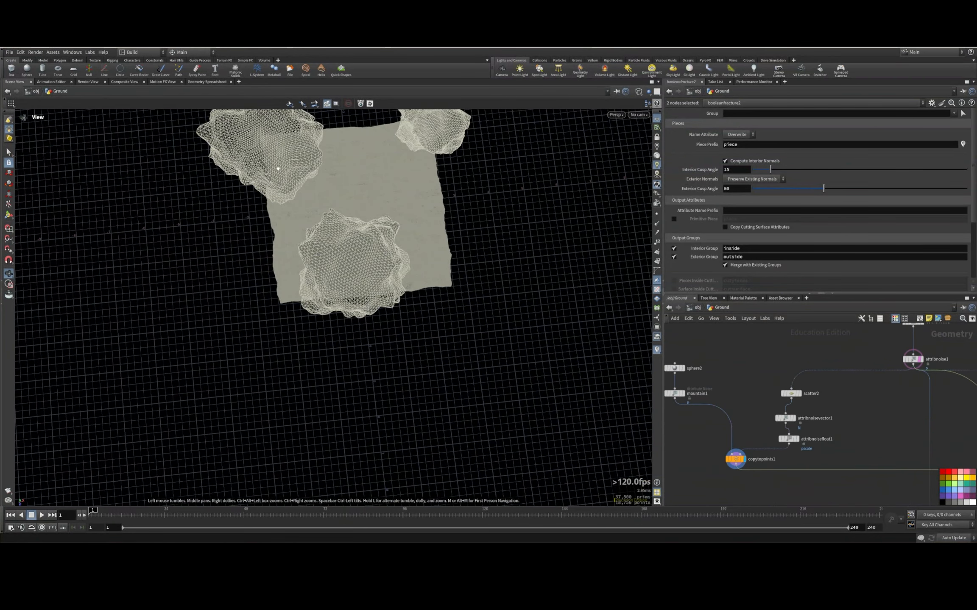
{"action": "left_click", "coordinate": [734, 459]}
{"action": "key", "text": "Tab"}
{"action": "type", "text": "trans"}
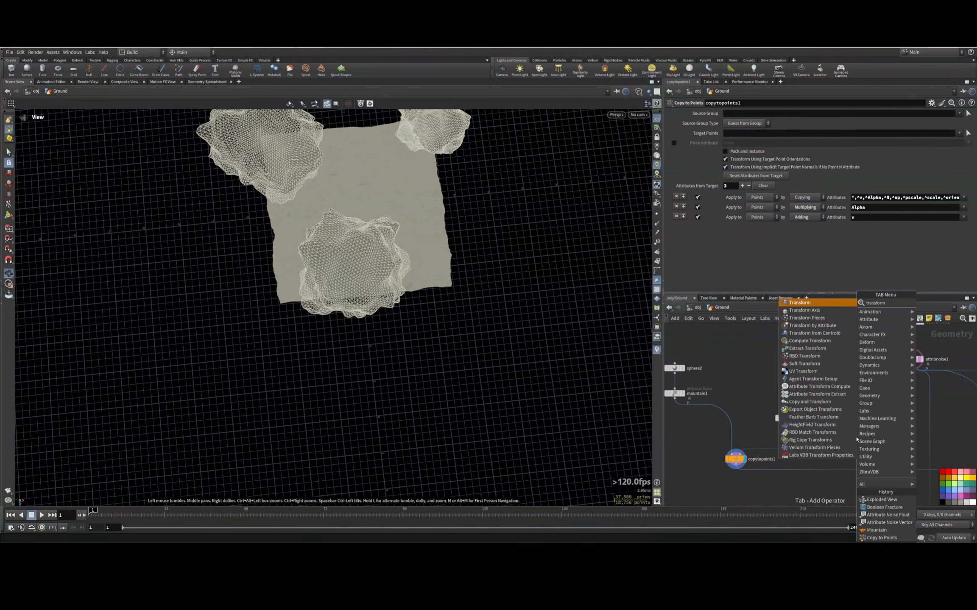
{"action": "key", "text": "Return"}
{"action": "left_click", "coordinate": [866, 405]}
{"action": "middle_click_drag", "start_coordinate": [865, 406], "coordinate": [890, 389]}
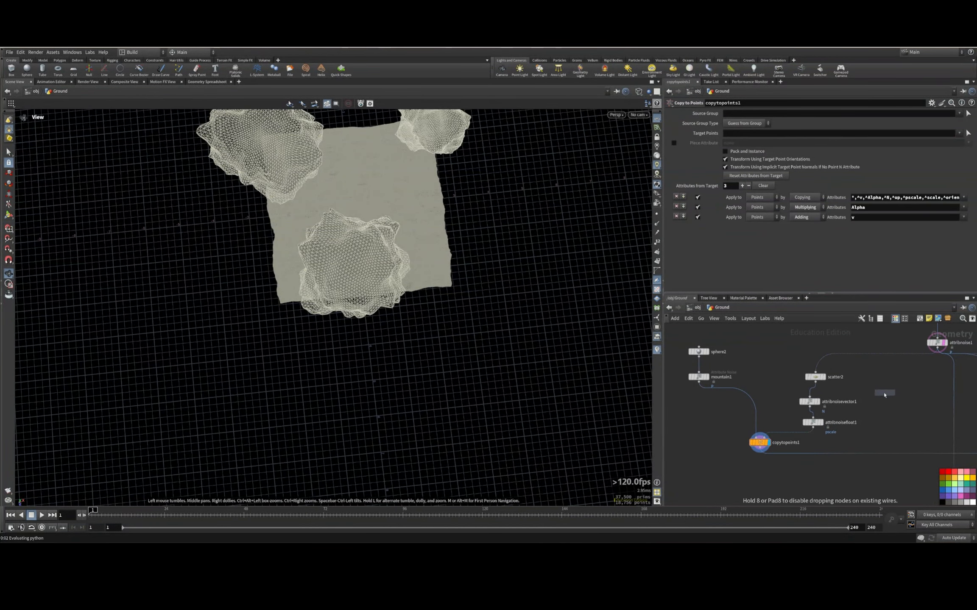
{"action": "left_click", "coordinate": [806, 352]}
{"action": "left_click_drag", "start_coordinate": [890, 389], "coordinate": [809, 379]}
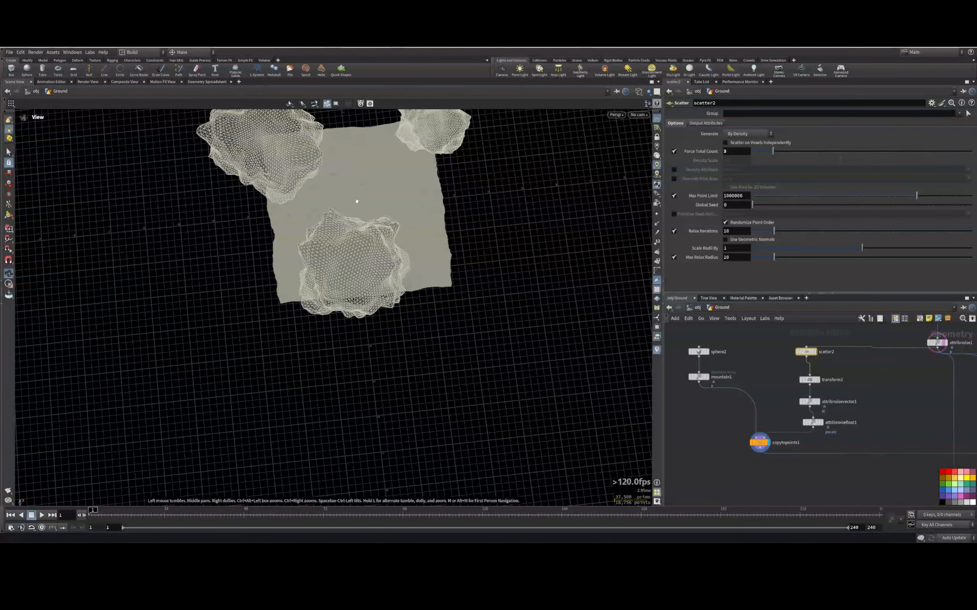
Reduce transform1's uniform scale to draw the scattered points inward, and lower the pscale noise to Min Value -0.34 and Max Value 0.84
{"action": "left_click", "coordinate": [808, 380]}
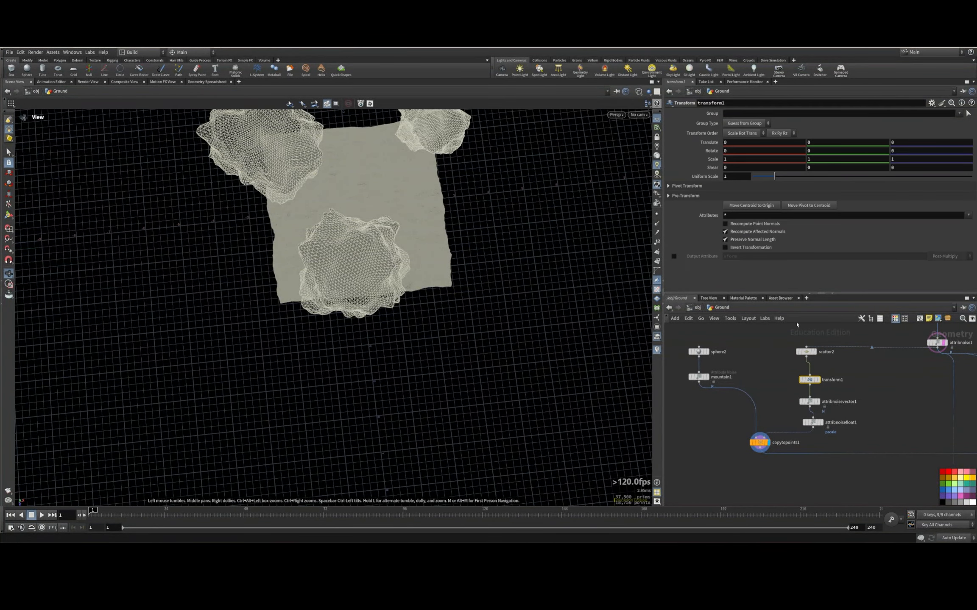
{"action": "left_click_drag", "start_coordinate": [766, 178], "coordinate": [761, 184]}
{"action": "left_click", "coordinate": [812, 422]}
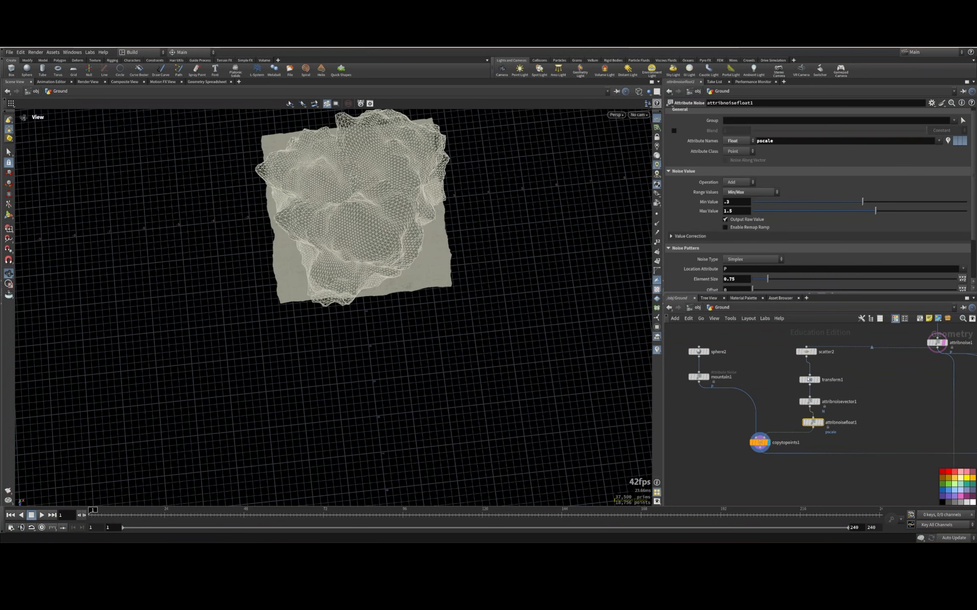
{"action": "left_click_drag", "start_coordinate": [860, 203], "coordinate": [867, 210]}
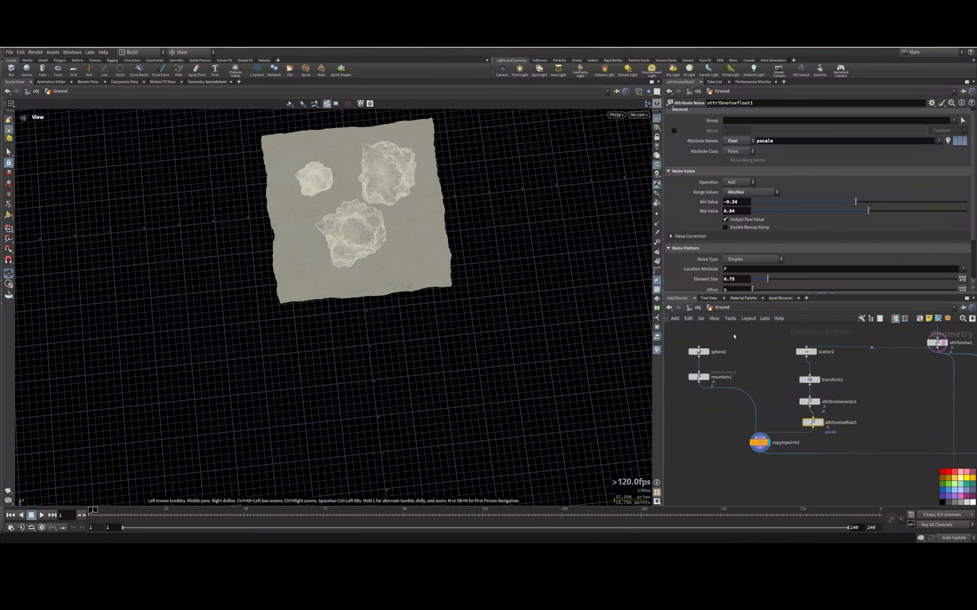
Set the Uniform Scale of sphere2 to 1.5
{"action": "left_click", "coordinate": [698, 351]}
{"action": "key", "text": "shift+Tab"}
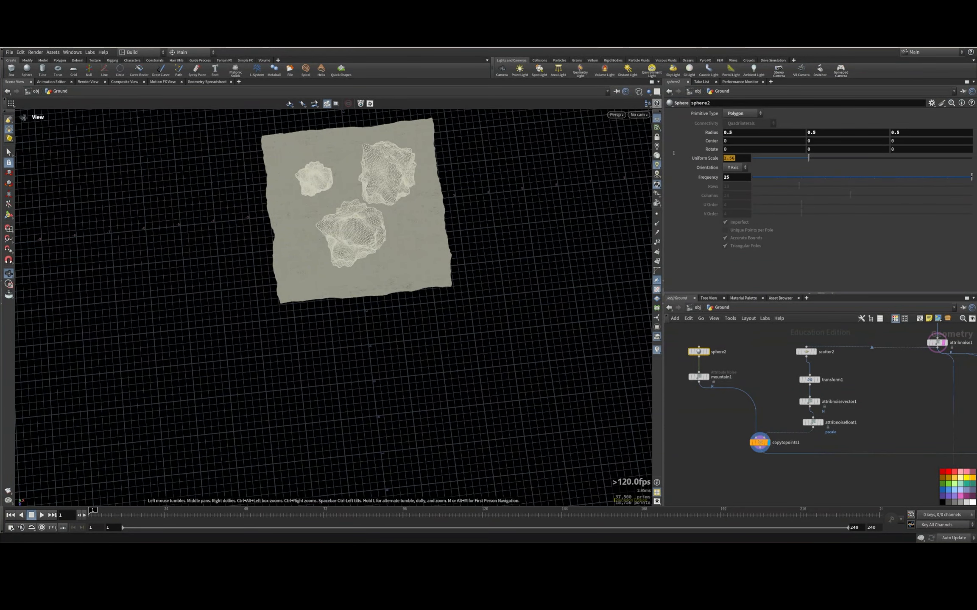
{"action": "type", "text": "1.5"}
{"action": "key", "text": "Return"}
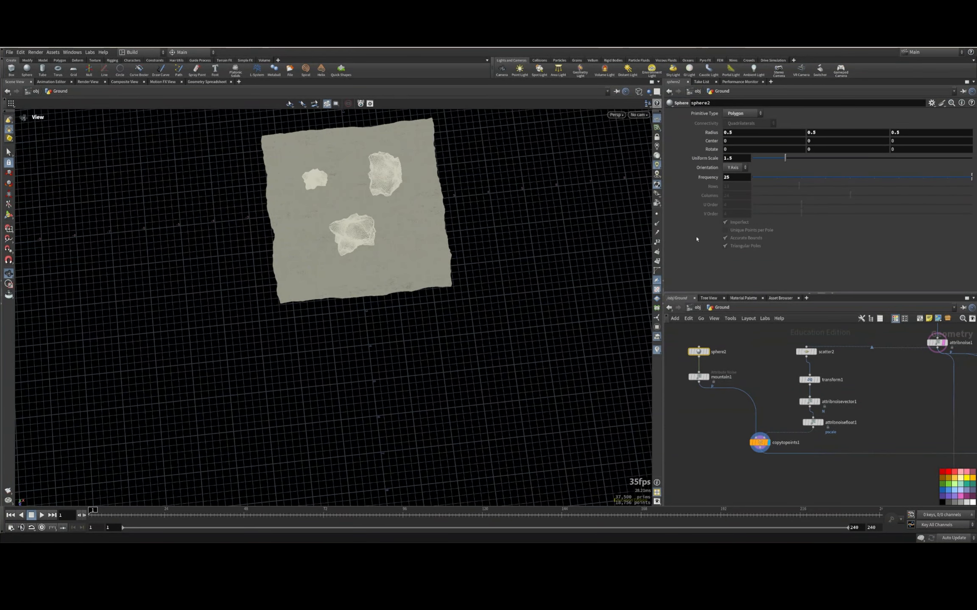
Set the pscale noise to Min Value -0.04 and Max Value 1.15, and change scatter2's Global Seed to 12
{"action": "left_click", "coordinate": [812, 422]}
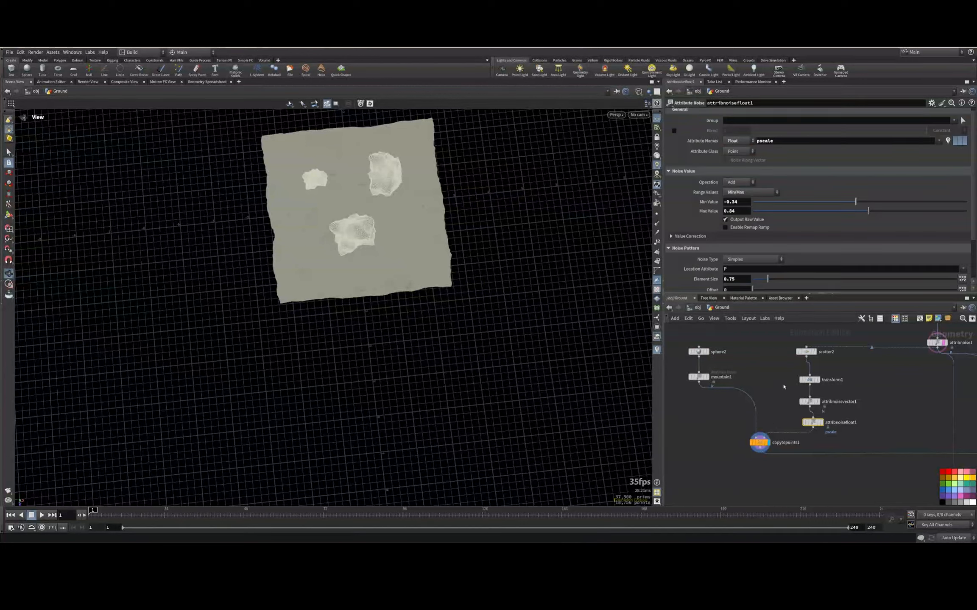
{"action": "left_click_drag", "start_coordinate": [868, 211], "coordinate": [860, 203]}
{"action": "left_click", "coordinate": [805, 351]}
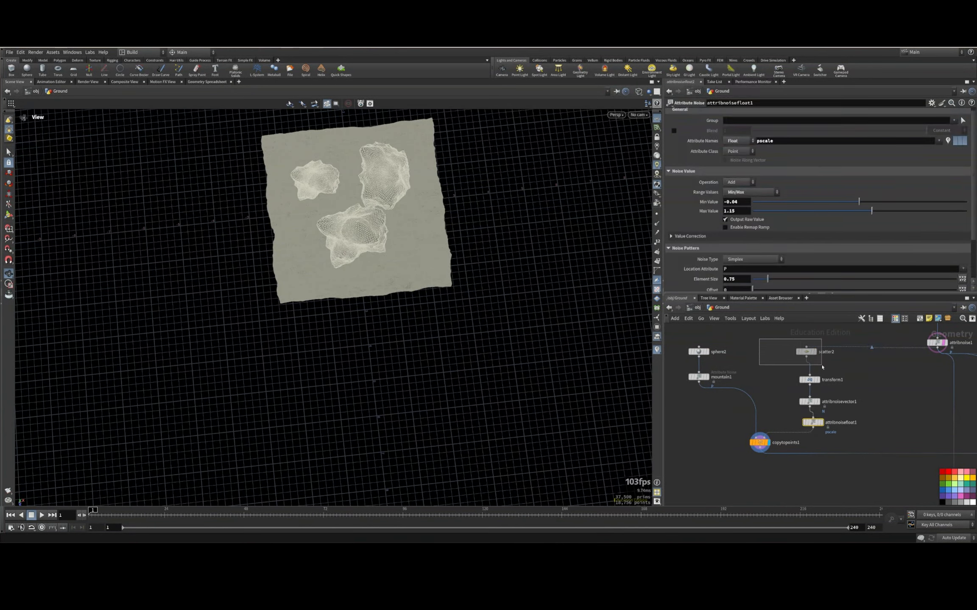
{"action": "left_click_drag", "start_coordinate": [756, 205], "coordinate": [779, 208]}
Display explodedview2 in shaded mode without the ground template and examine the holes and cut edges in the slab
{"action": "middle_click_drag", "start_coordinate": [935, 498], "coordinate": [754, 412]}
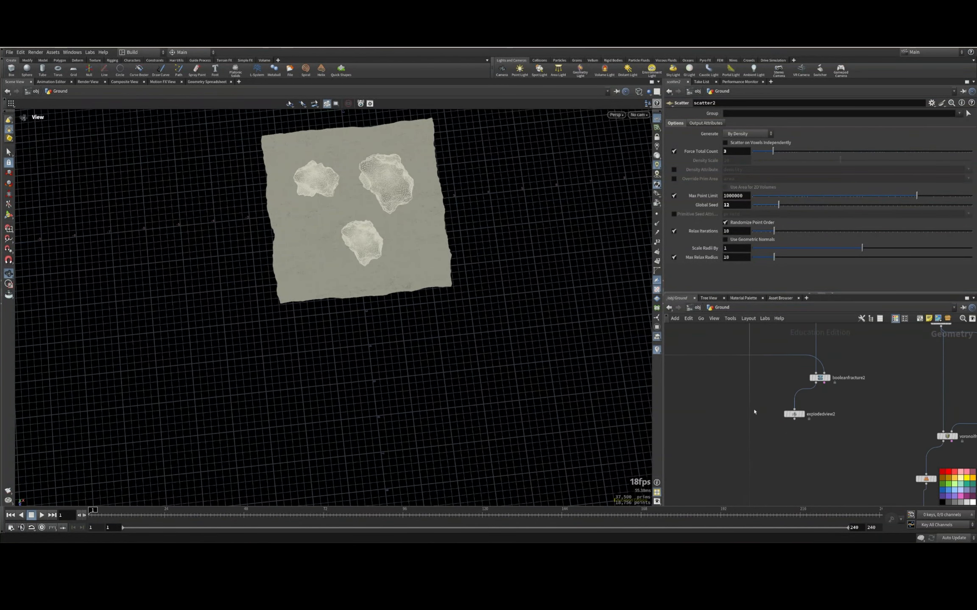
{"action": "left_click", "coordinate": [805, 425]}
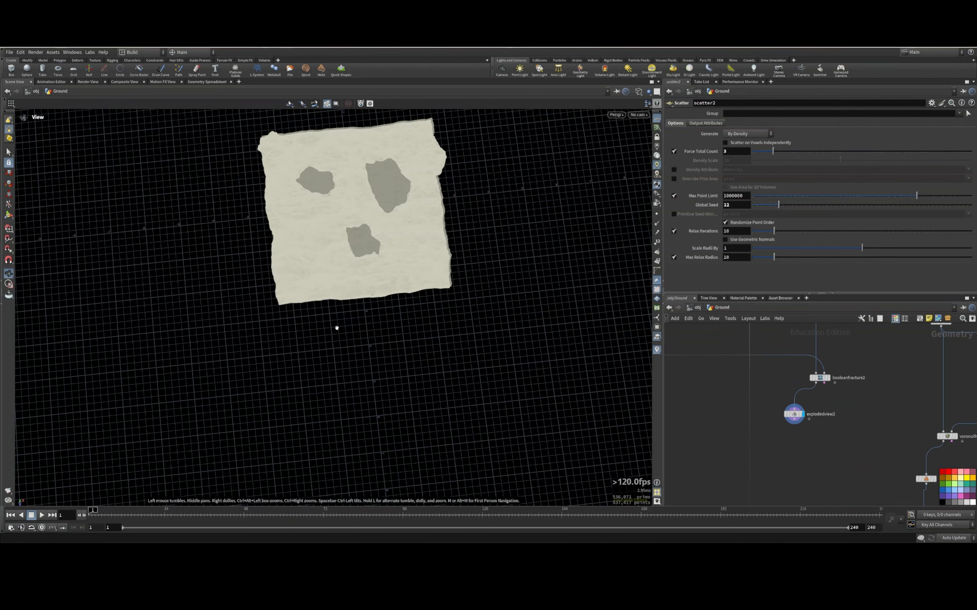
{"action": "key", "text": "w"}
{"action": "left_click_drag", "start_coordinate": [337, 327], "coordinate": [342, 209]}
{"action": "right_click_drag", "start_coordinate": [342, 209], "coordinate": [503, 220]}
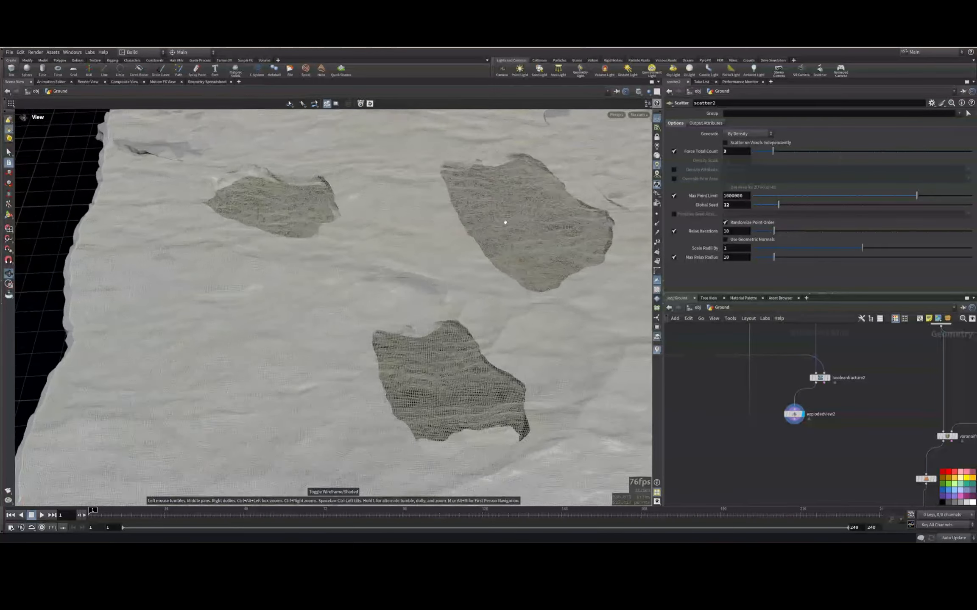
{"action": "left_click_drag", "start_coordinate": [503, 220], "coordinate": [469, 266]}
{"action": "right_click_drag", "start_coordinate": [470, 267], "coordinate": [410, 220]}
{"action": "left_click_drag", "start_coordinate": [410, 220], "coordinate": [444, 168]}
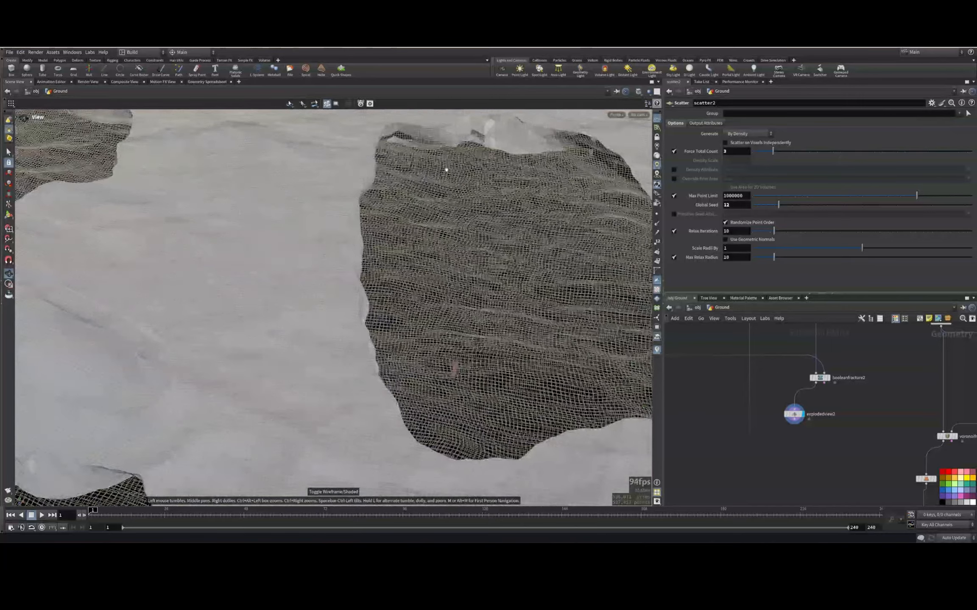
{"action": "left_click", "coordinate": [804, 423]}
{"action": "right_click_drag", "start_coordinate": [564, 280], "coordinate": [322, 263]}
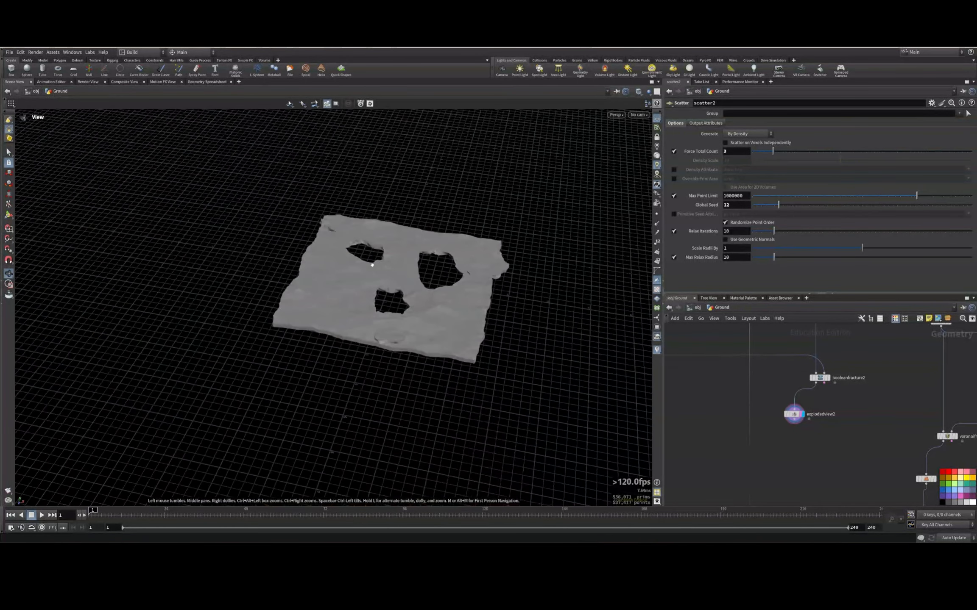
{"action": "left_click_drag", "start_coordinate": [322, 263], "coordinate": [382, 318]}
{"action": "right_click_drag", "start_coordinate": [382, 318], "coordinate": [687, 285]}
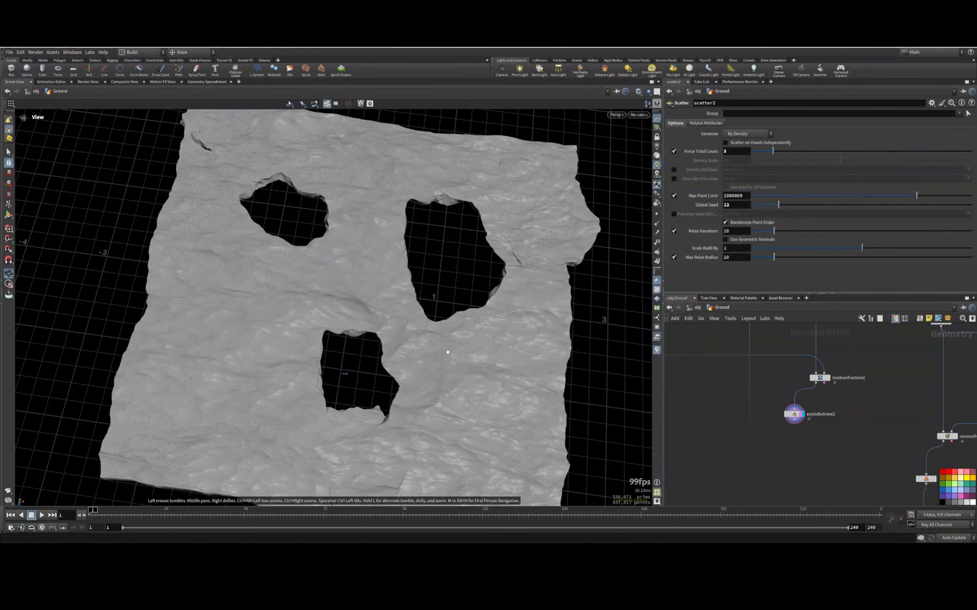
{"action": "left_click_drag", "start_coordinate": [447, 352], "coordinate": [301, 364]}
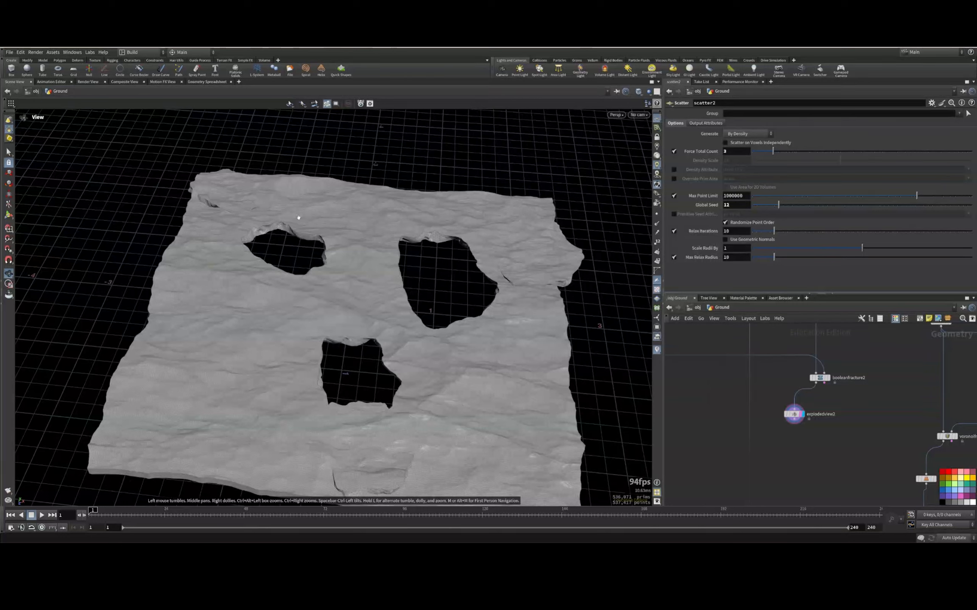
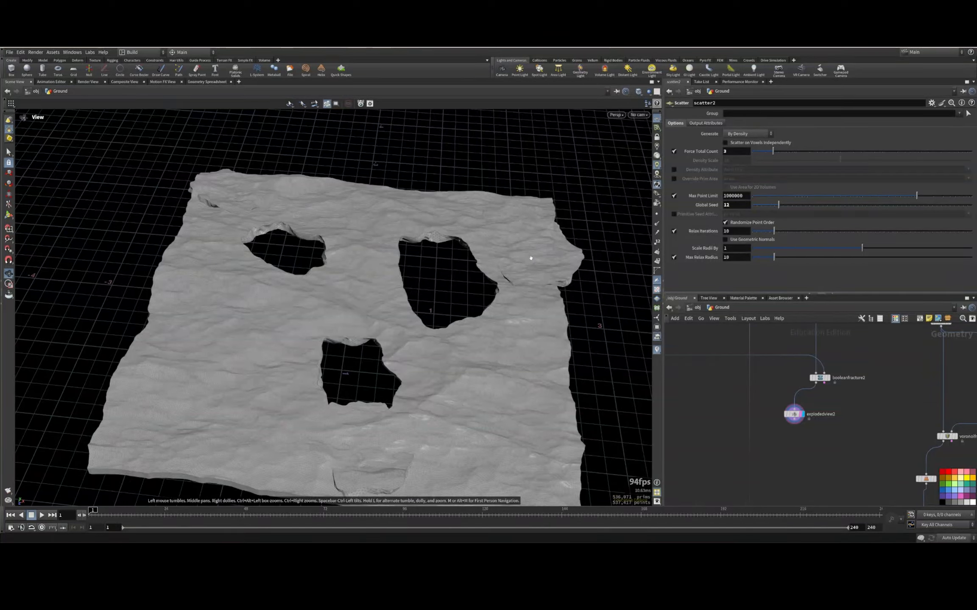
Delete the explodedview2 node below booleanfracture2
{"action": "left_click", "coordinate": [821, 416]}
{"action": "key", "text": "Delete"}
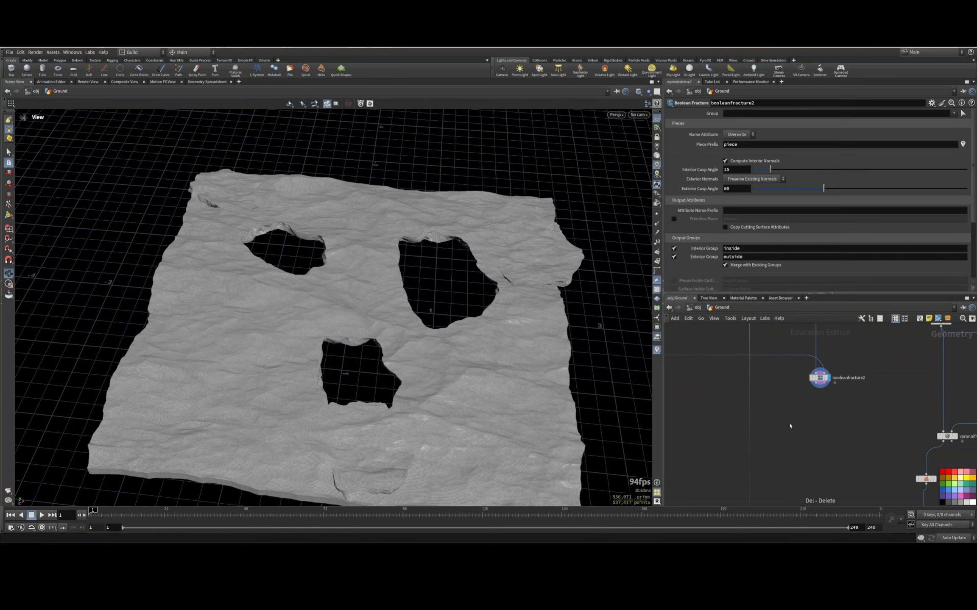
Add a Split node connected to the output of booleanfracture2
{"action": "key", "text": "Tab"}
{"action": "type", "text": "split"}
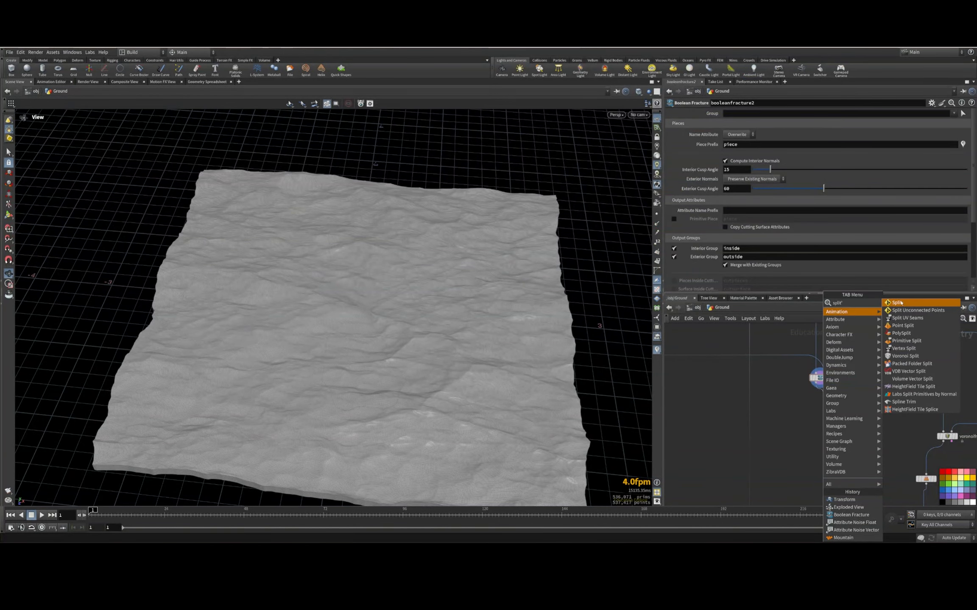
{"action": "key", "text": "Return"}
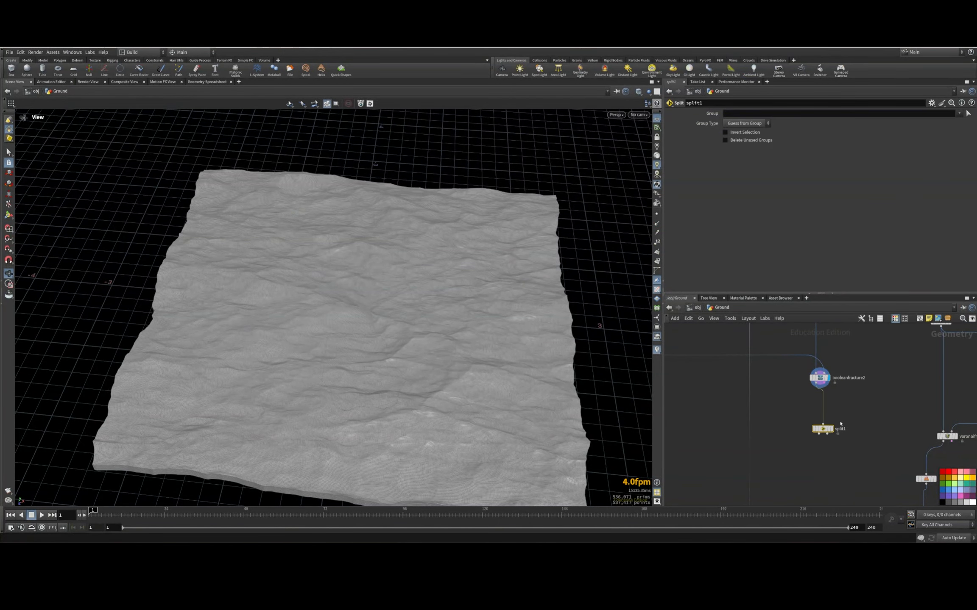
{"action": "left_click", "coordinate": [968, 114]}
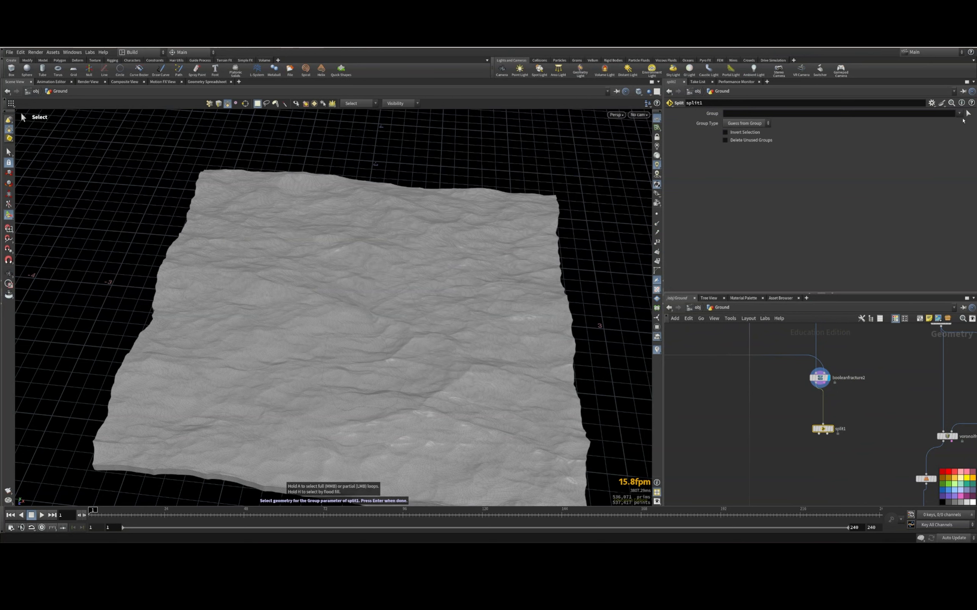
{"action": "key", "text": "Return"}
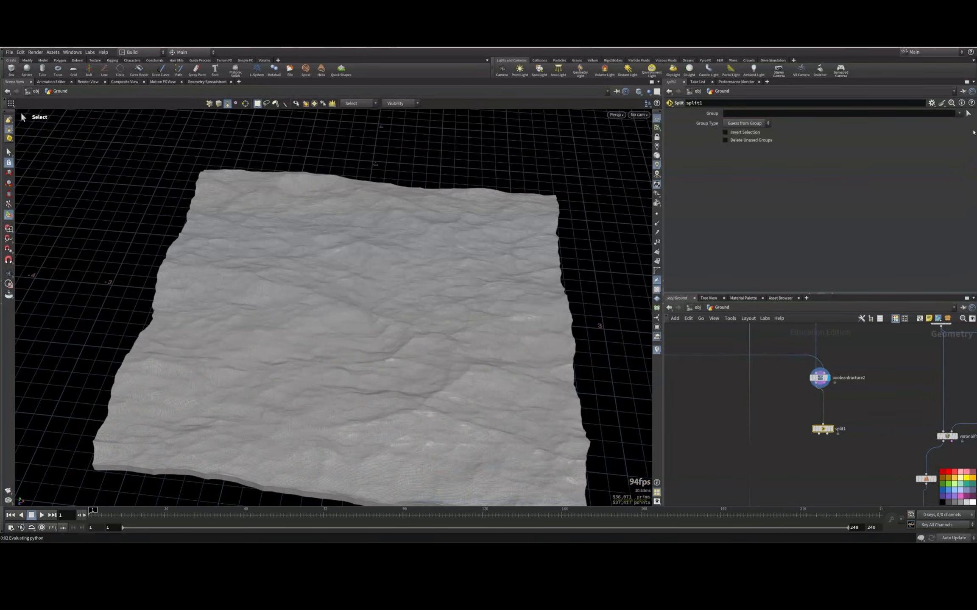
{"action": "key", "text": "9"}
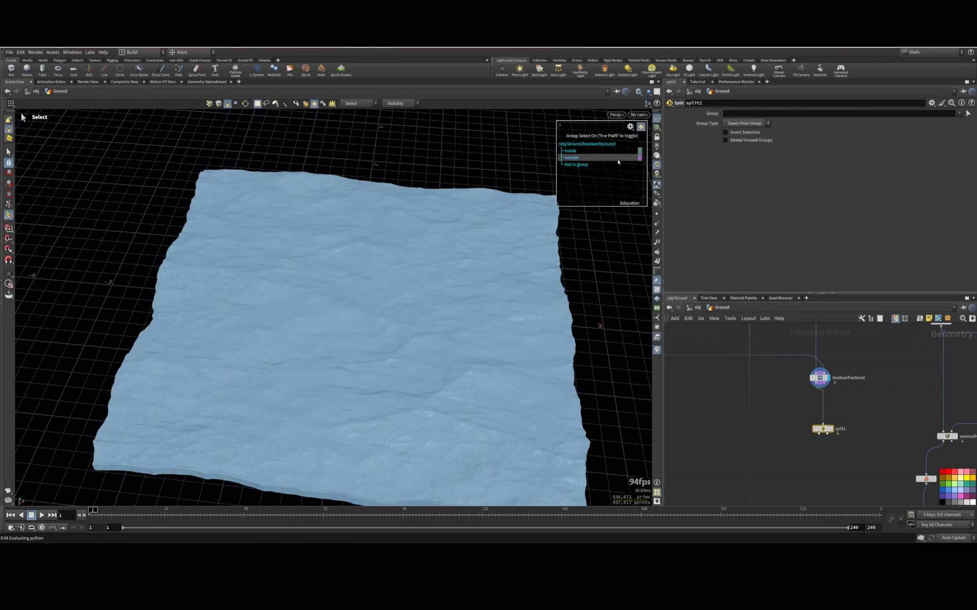
{"action": "left_click", "coordinate": [631, 129]}
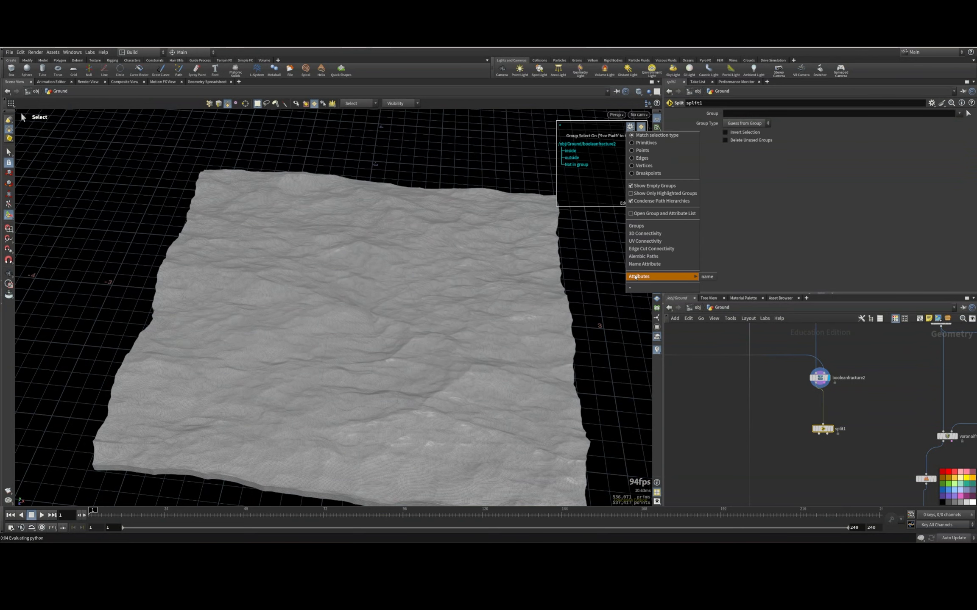
{"action": "mouse_move", "coordinate": [686, 276]}
{"action": "left_click", "coordinate": [717, 277]}
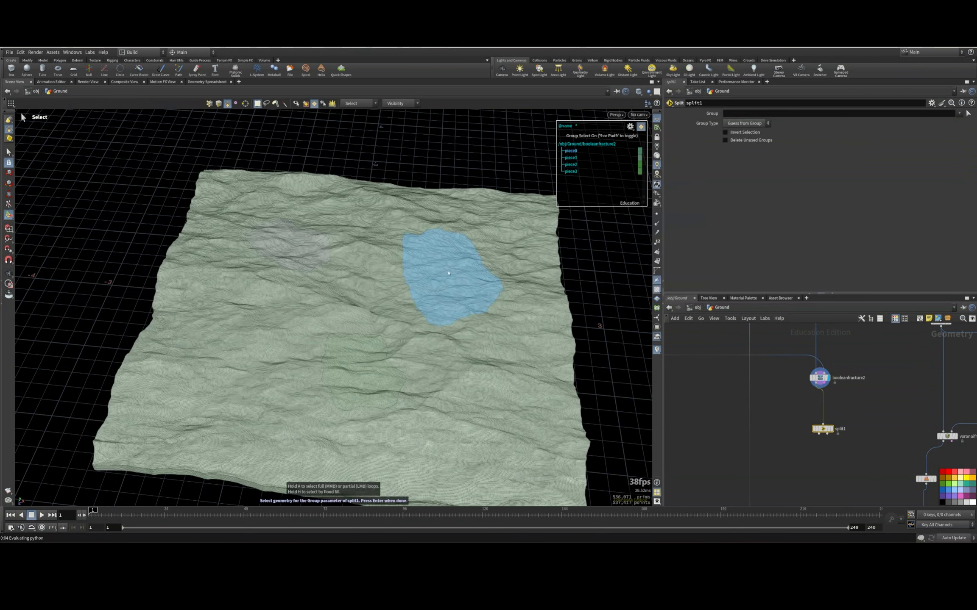
{"action": "left_click", "coordinate": [361, 386], "text": "shift"}
{"action": "left_click", "coordinate": [292, 248], "text": "shift"}
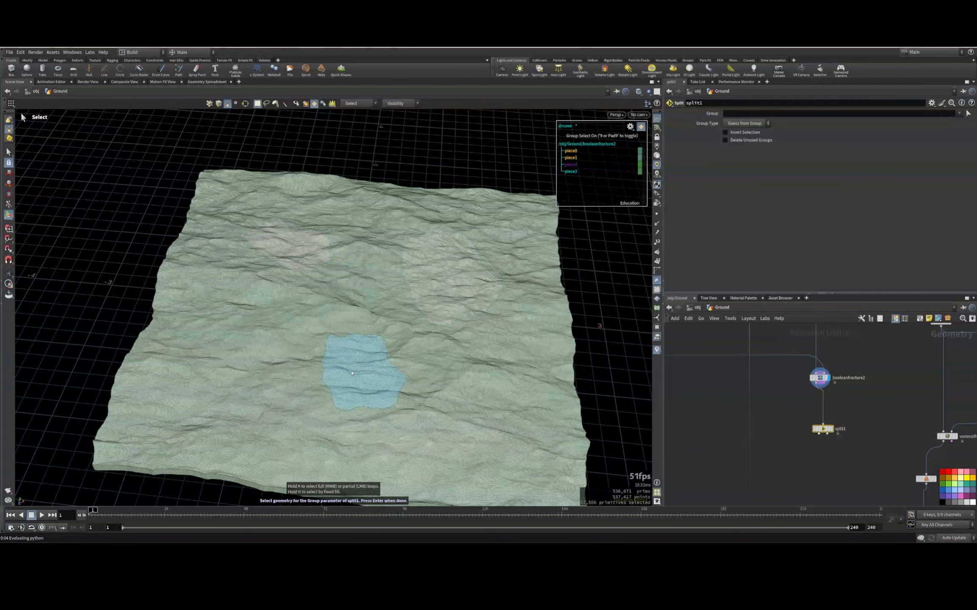
{"action": "key", "text": "Return"}
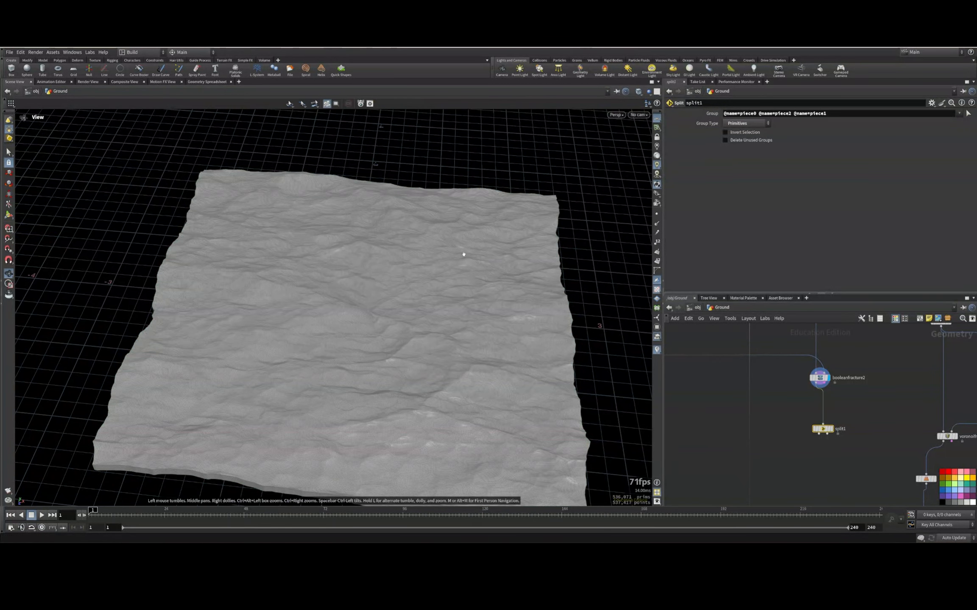
Display split1 and view the pieces separated from the ground slab
{"action": "double_click", "coordinate": [843, 426]}
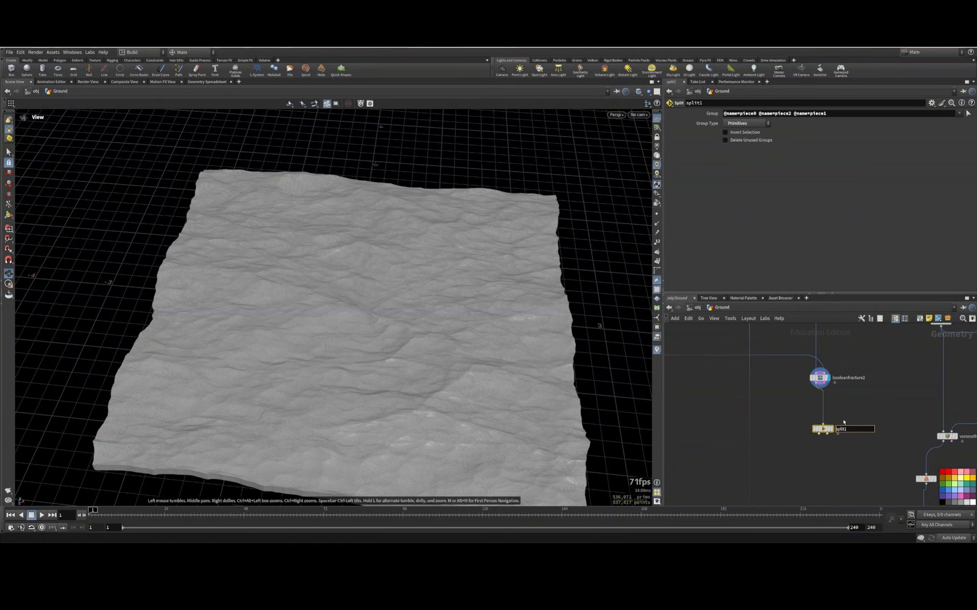
{"action": "left_click", "coordinate": [831, 429]}
{"action": "left_click_drag", "start_coordinate": [374, 261], "coordinate": [422, 322]}
{"action": "scroll", "coordinate": [387, 307], "scroll_direction": "down", "scroll_amount": 5}
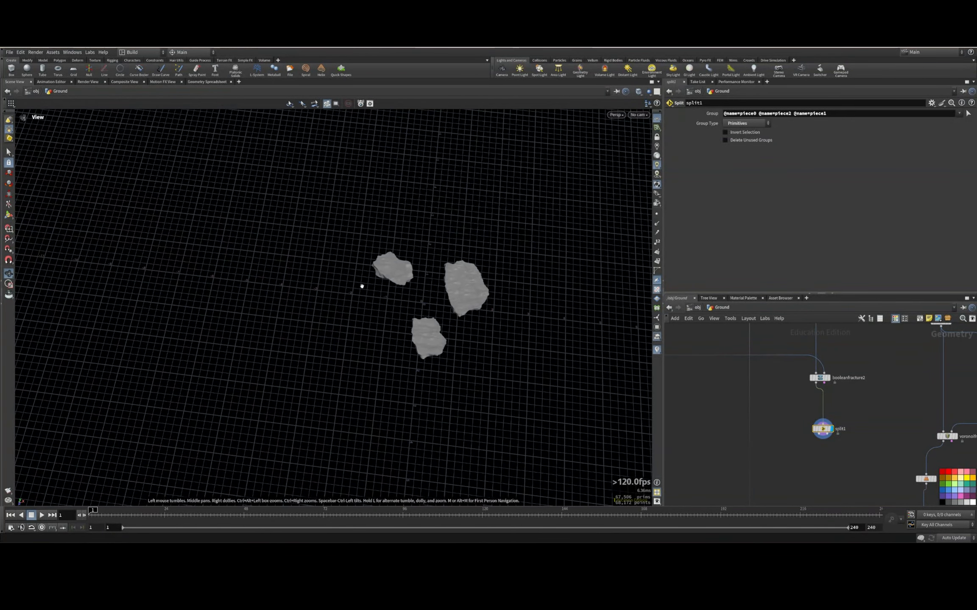
{"action": "left_click", "coordinate": [819, 378]}
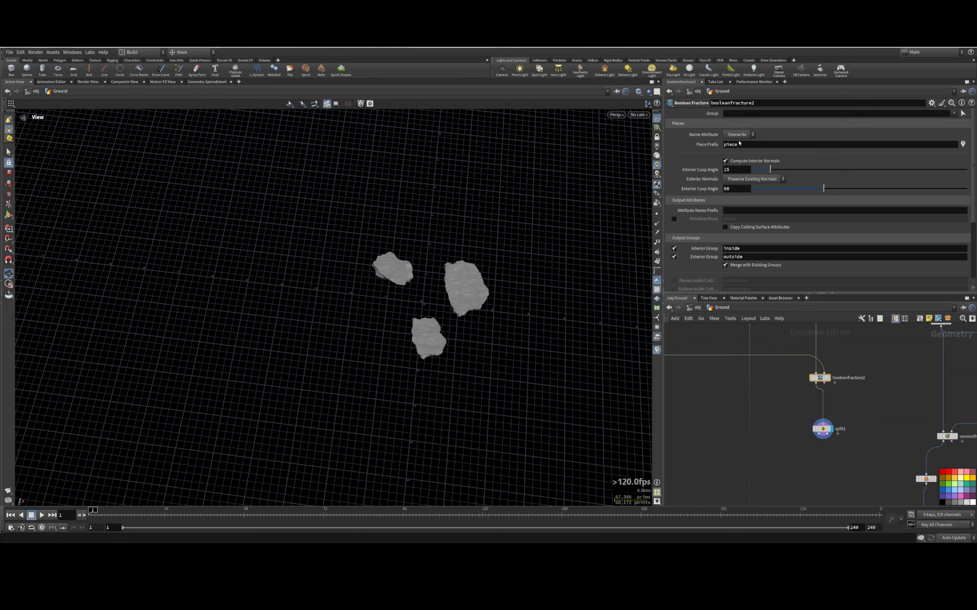
{"action": "left_click_drag", "start_coordinate": [751, 145], "coordinate": [624, 137]}
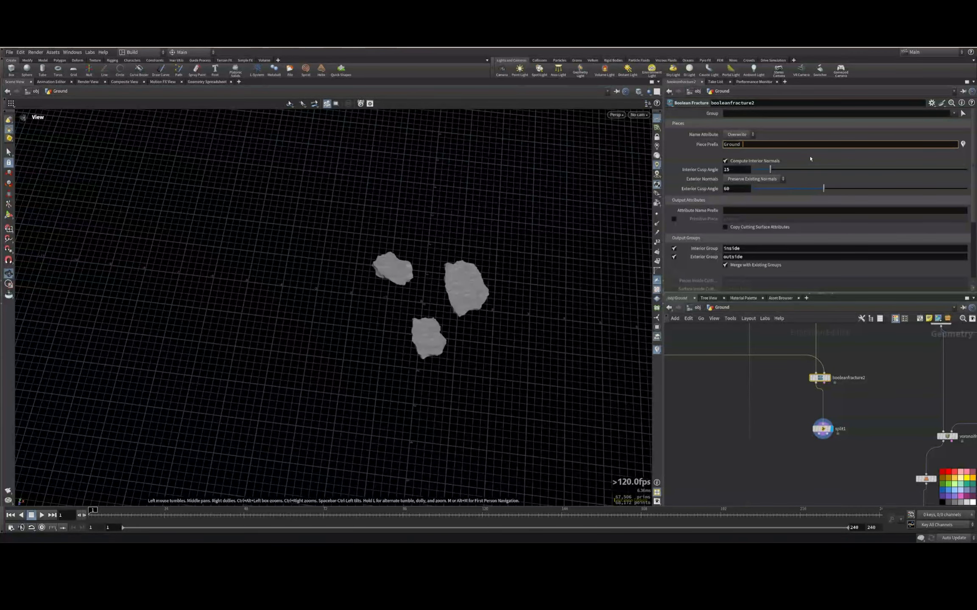
{"action": "key", "text": "BackSpace"}
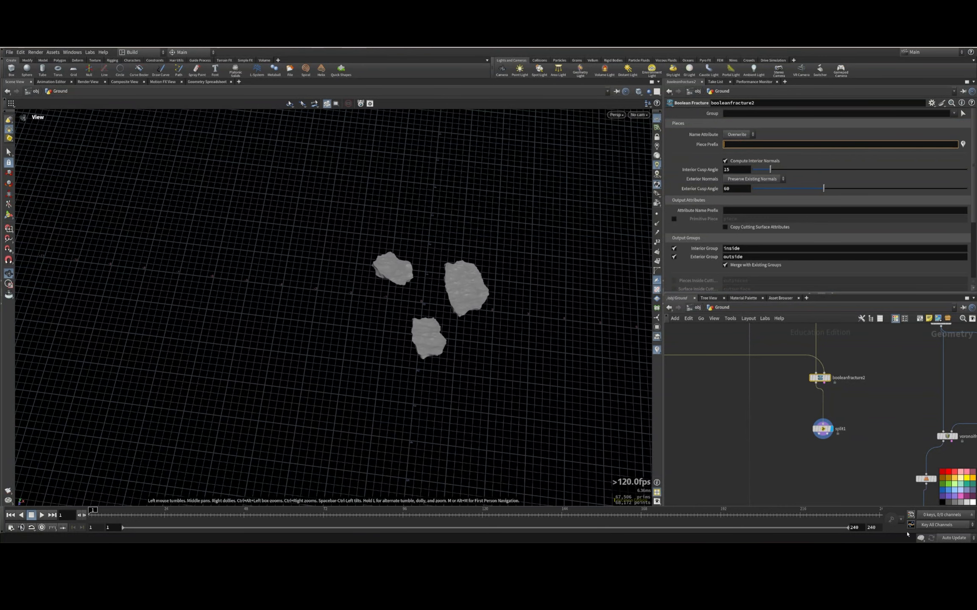
{"action": "key", "text": "ctrl+z"}
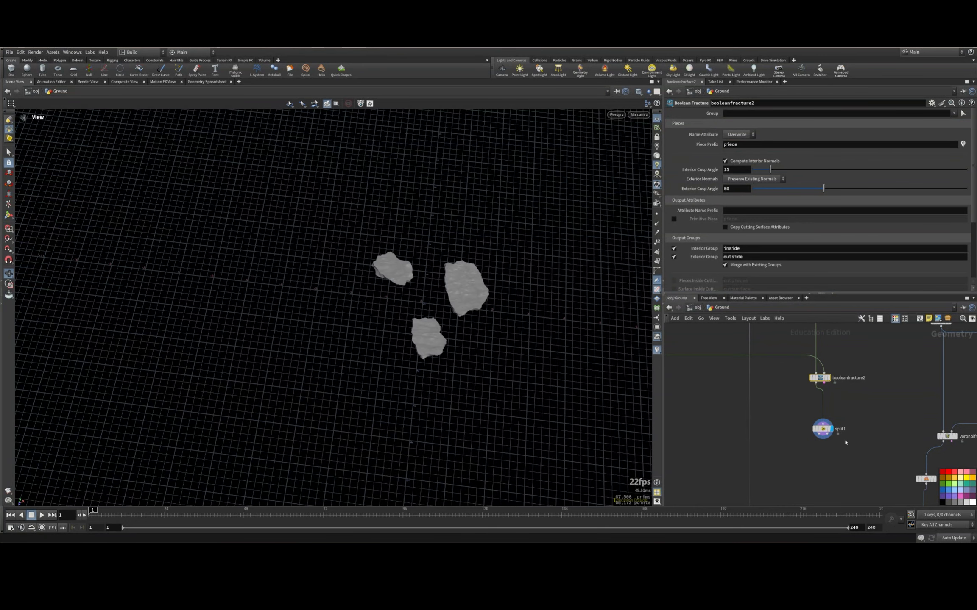
Add an Attribute Wrangle below split1, connected to its first output
{"action": "middle_click_drag", "start_coordinate": [816, 443], "coordinate": [813, 366]}
{"action": "scroll", "coordinate": [813, 366], "scroll_direction": "up", "scroll_amount": 2}
{"action": "key", "text": "Tab"}
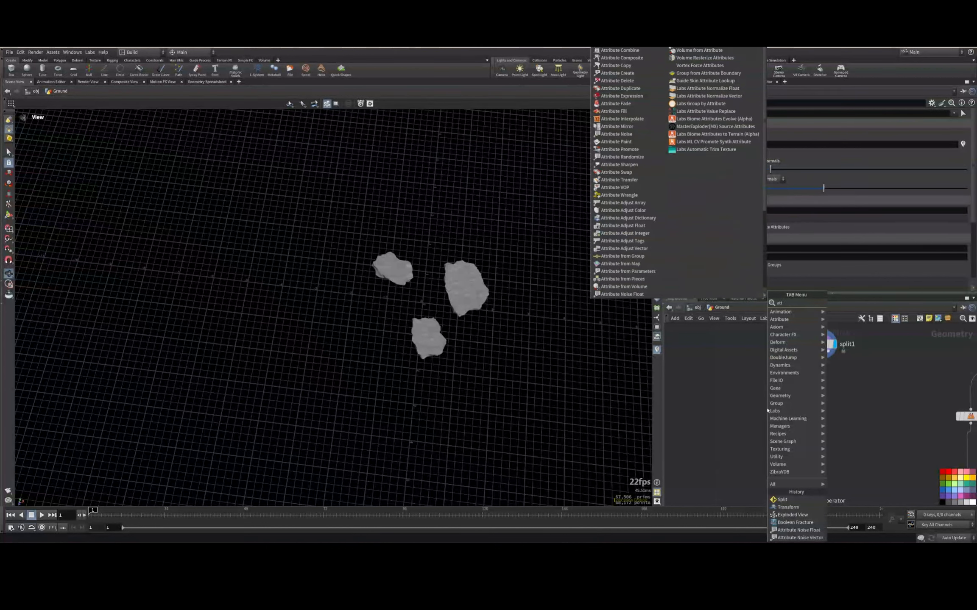
{"action": "type", "text": "attribute wra"}
{"action": "key", "text": "Return"}
{"action": "left_click", "coordinate": [767, 409]}
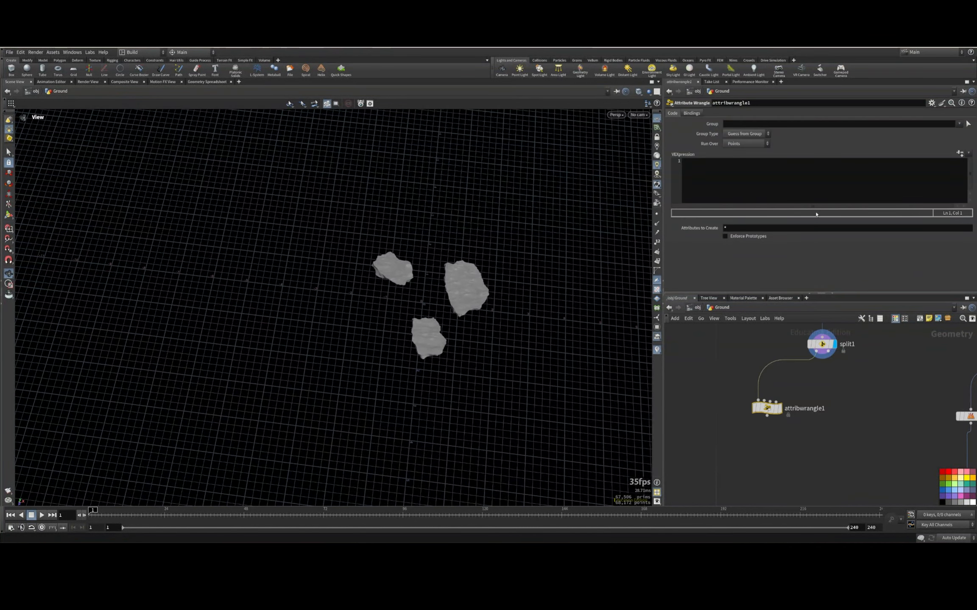
Set attribwrangle1 to run over Primitives and display the node
{"action": "left_click", "coordinate": [746, 143]}
{"action": "left_click", "coordinate": [742, 153]}
{"action": "left_click", "coordinate": [746, 178]}
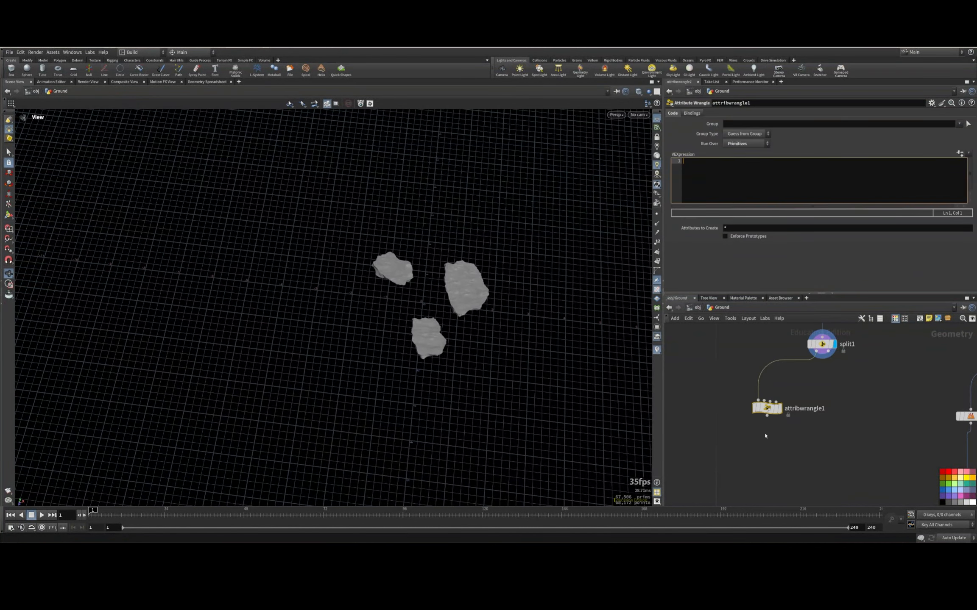
{"action": "left_click", "coordinate": [719, 427]}
{"action": "left_click", "coordinate": [779, 408]}
{"action": "left_click_drag", "start_coordinate": [768, 409], "coordinate": [765, 420]}
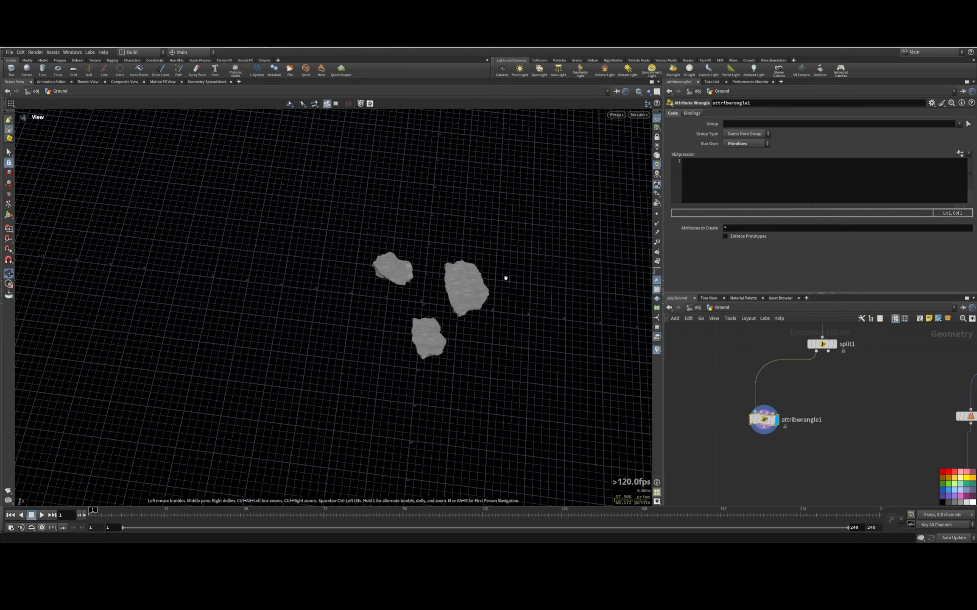
Examine the primitive name attribute in the Geometry Spreadsheet, sorting by name and checking both ends of the list
{"action": "left_click", "coordinate": [207, 82]}
{"action": "left_click", "coordinate": [216, 103]}
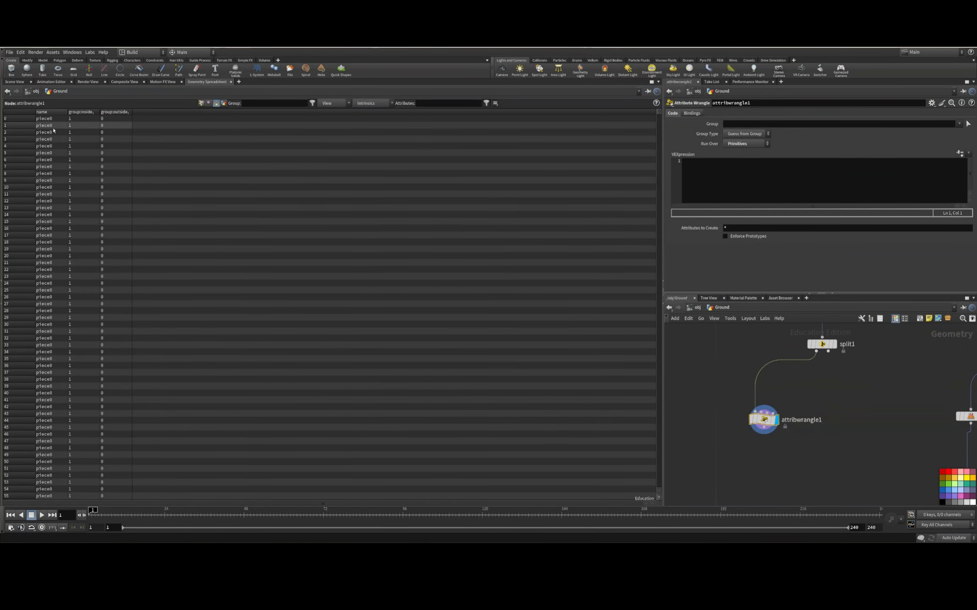
{"action": "left_click", "coordinate": [53, 113]}
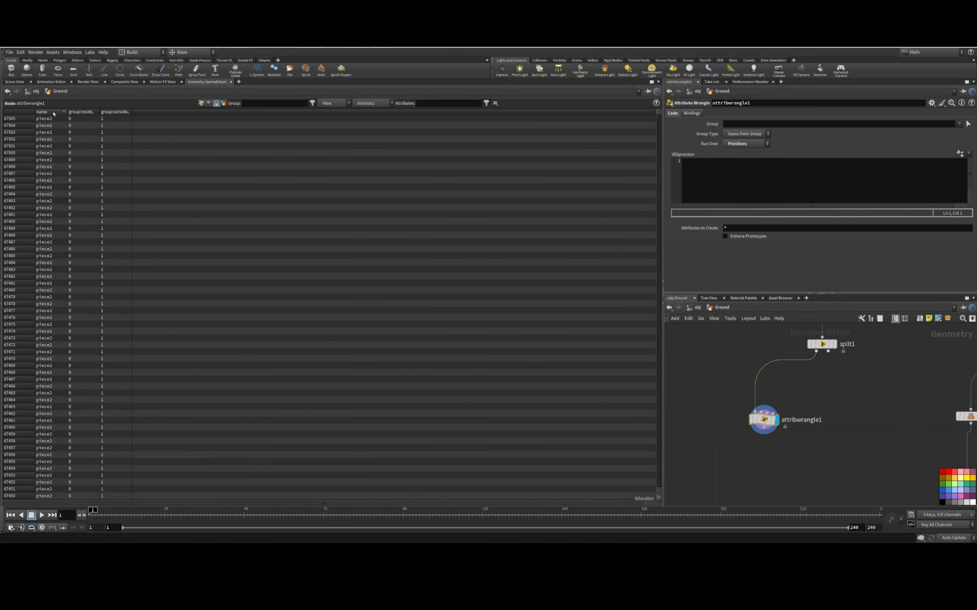
{"action": "left_click", "coordinate": [54, 113]}
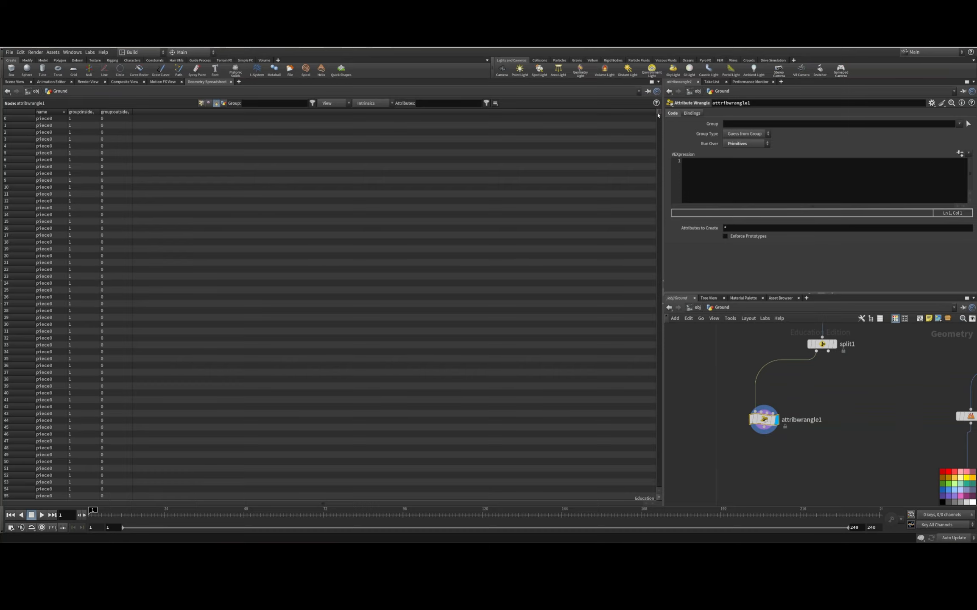
{"action": "left_click_drag", "start_coordinate": [659, 115], "coordinate": [618, 511]}
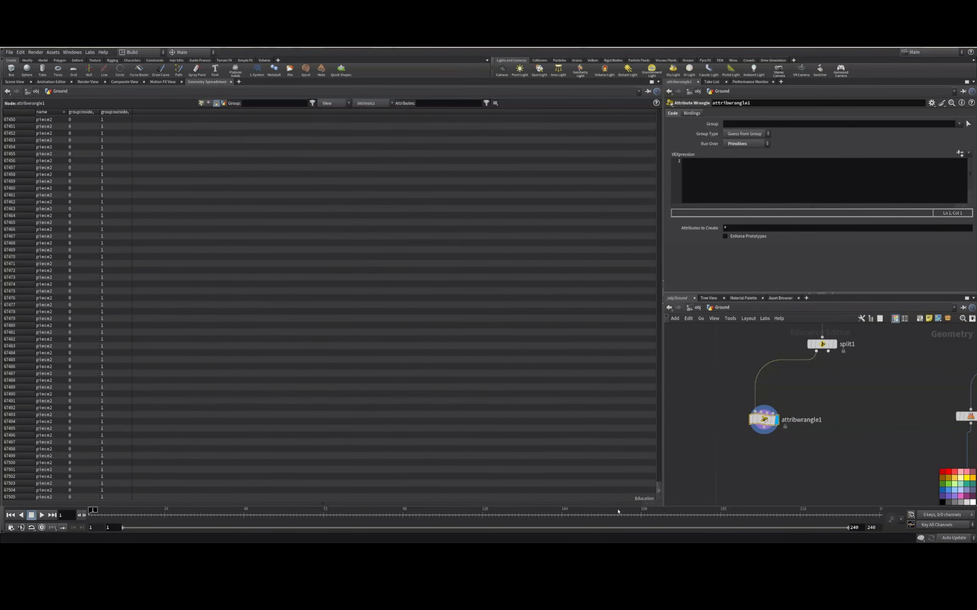
Enter the VEX expression s@name='GroundActive_'+s@name; in attribwrangle1 and widen the spreadsheet's name column to show the full names
{"action": "left_click", "coordinate": [771, 207]}
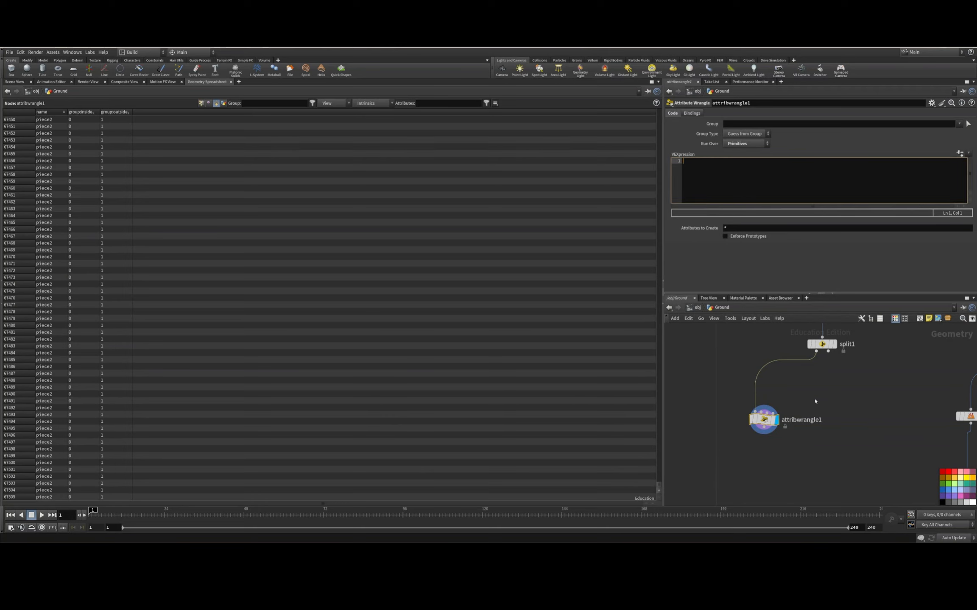
{"action": "scroll", "coordinate": [769, 491], "scroll_direction": "down", "scroll_amount": 3}
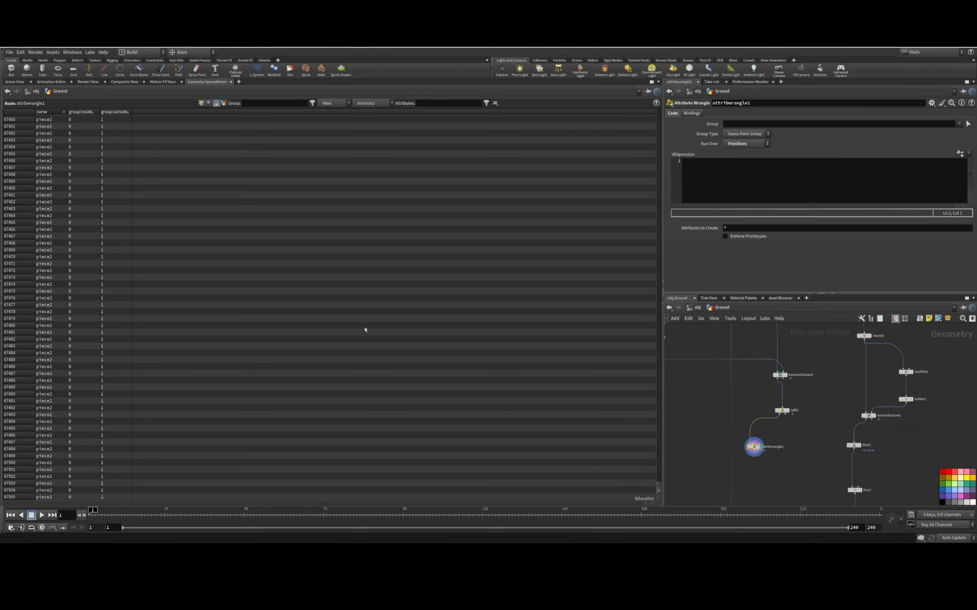
{"action": "left_click", "coordinate": [730, 146]}
{"action": "left_click", "coordinate": [730, 146]}
{"action": "left_click", "coordinate": [735, 178]}
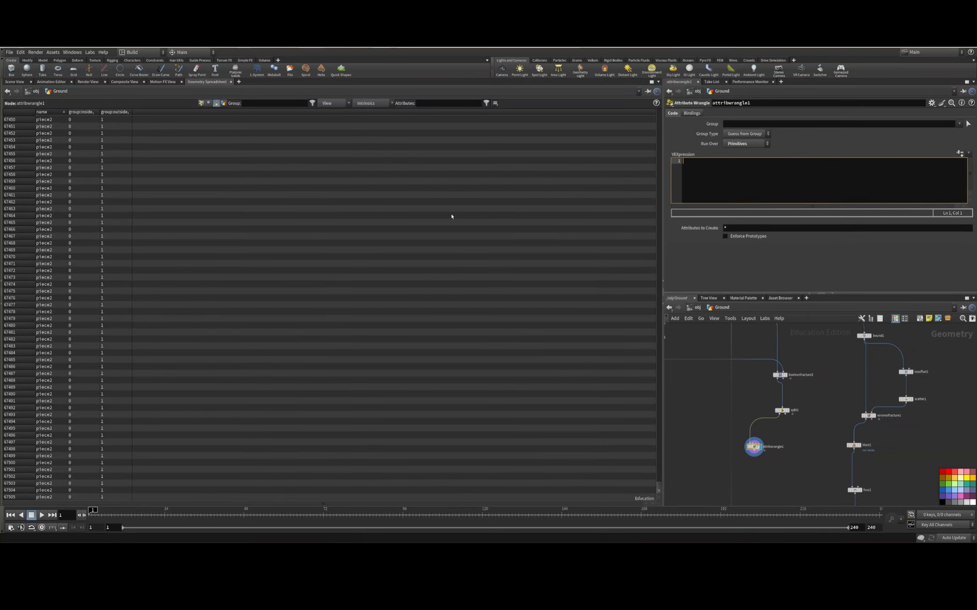
{"action": "type", "text": "s@name='Ground_Active_'+s@"}
{"action": "type", "text": "name;"}
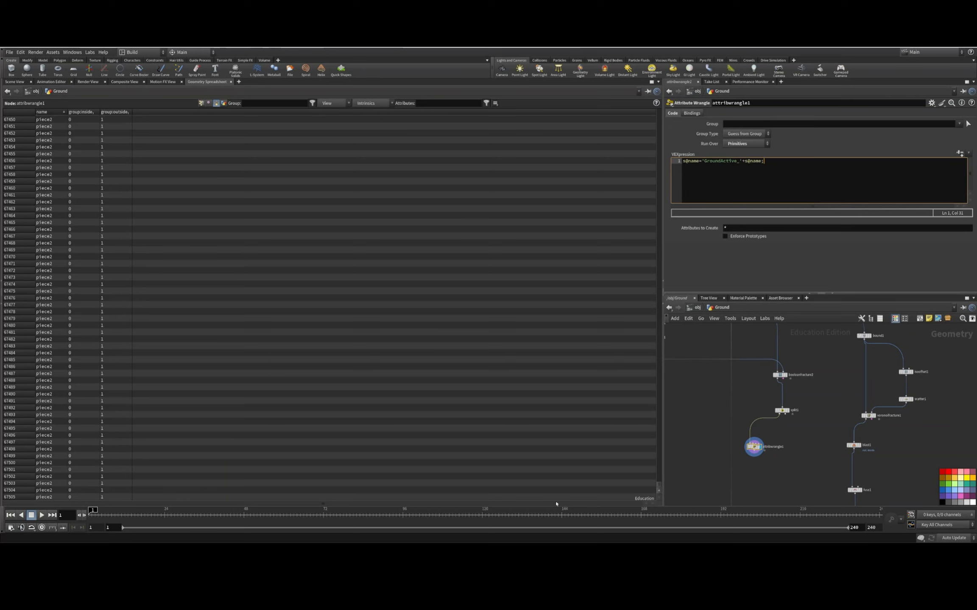
{"action": "left_click", "coordinate": [811, 460]}
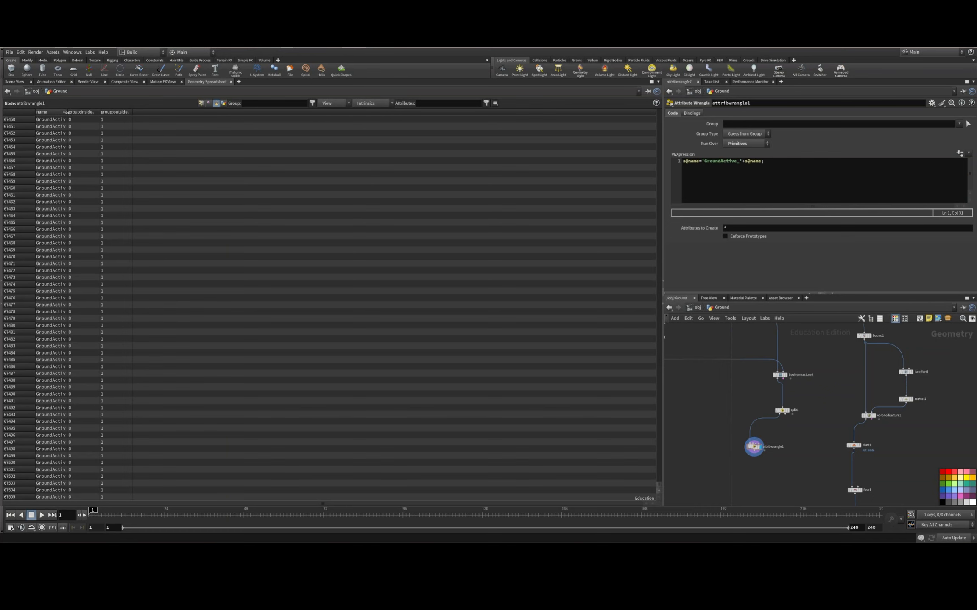
{"action": "left_click_drag", "start_coordinate": [67, 112], "coordinate": [312, 112]}
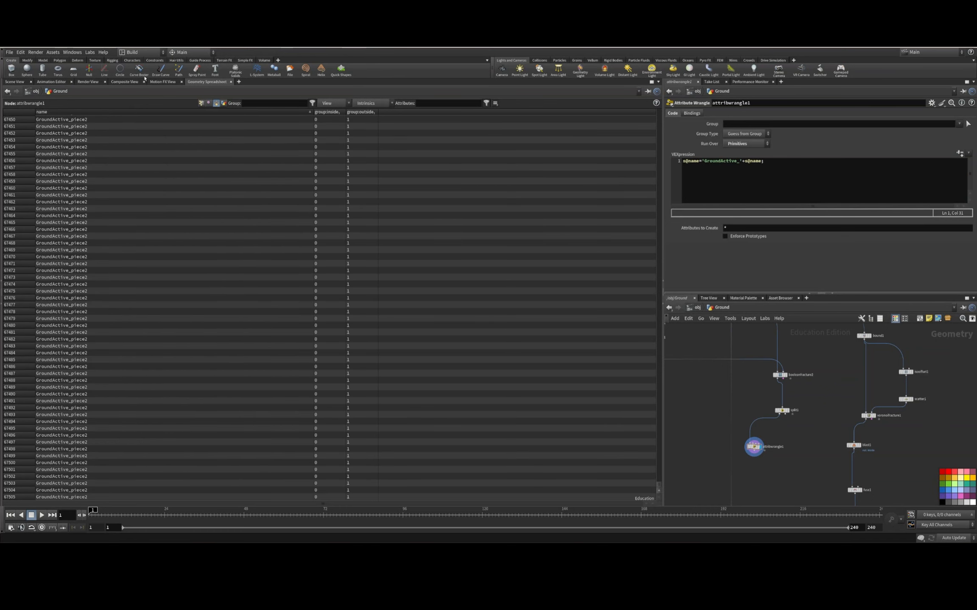
Return to the Scene View and add a second Attribute Wrangle connected to split1's second output
{"action": "left_click", "coordinate": [14, 81]}
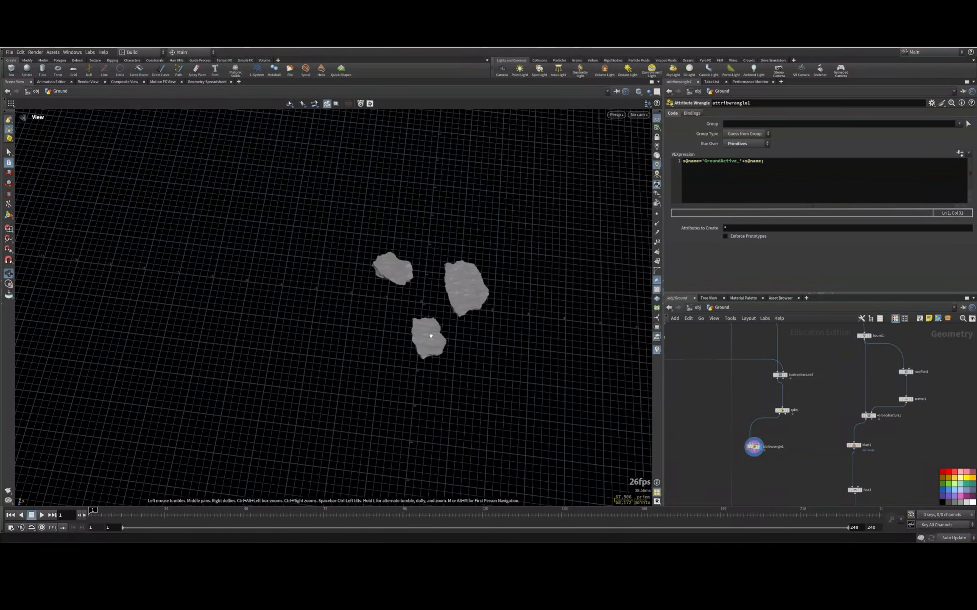
{"action": "scroll", "coordinate": [782, 429], "scroll_direction": "up", "scroll_amount": 3}
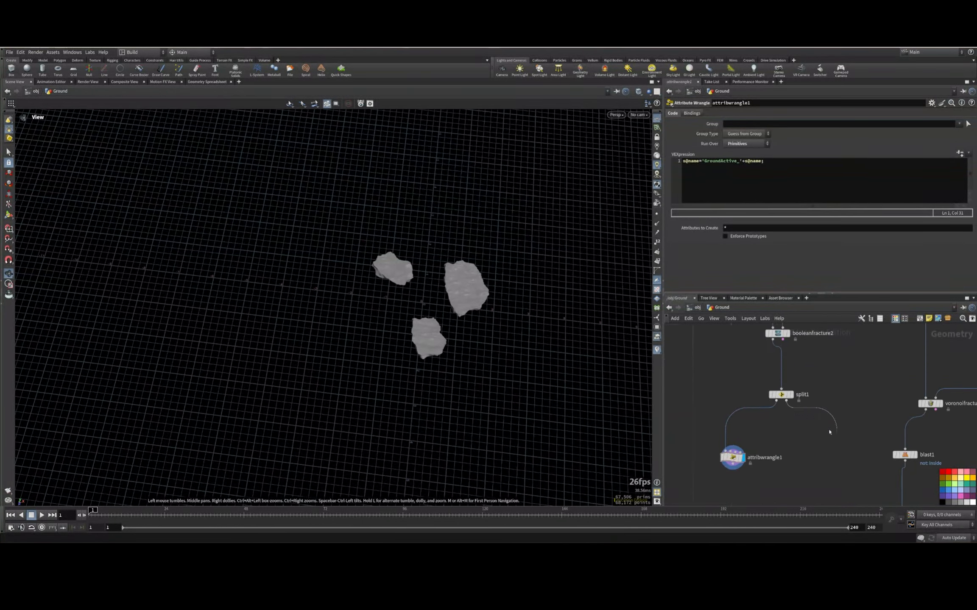
{"action": "key", "text": "Tab"}
{"action": "type", "text": "attribute wrang"}
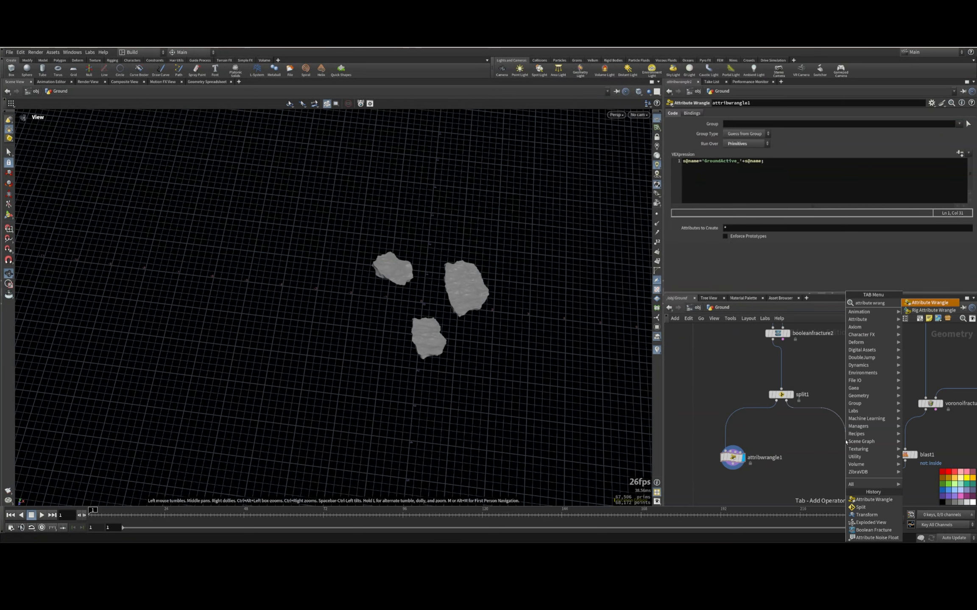
{"action": "key", "text": "Return"}
{"action": "left_click", "coordinate": [848, 456]}
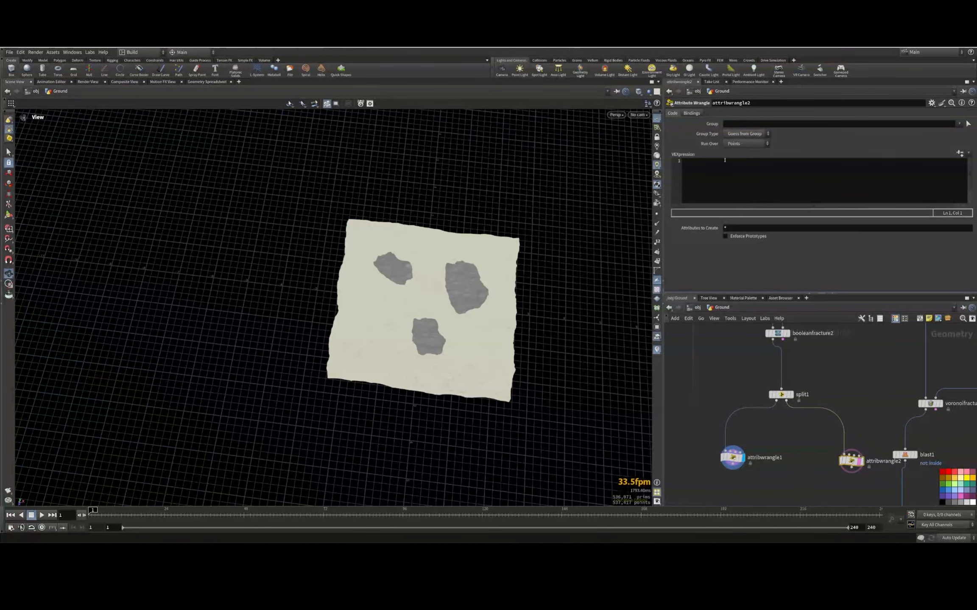
Set attribwrangle2 to run over Primitives and enter the VEX expression s@name='GroundInactive';
{"action": "left_click", "coordinate": [746, 144]}
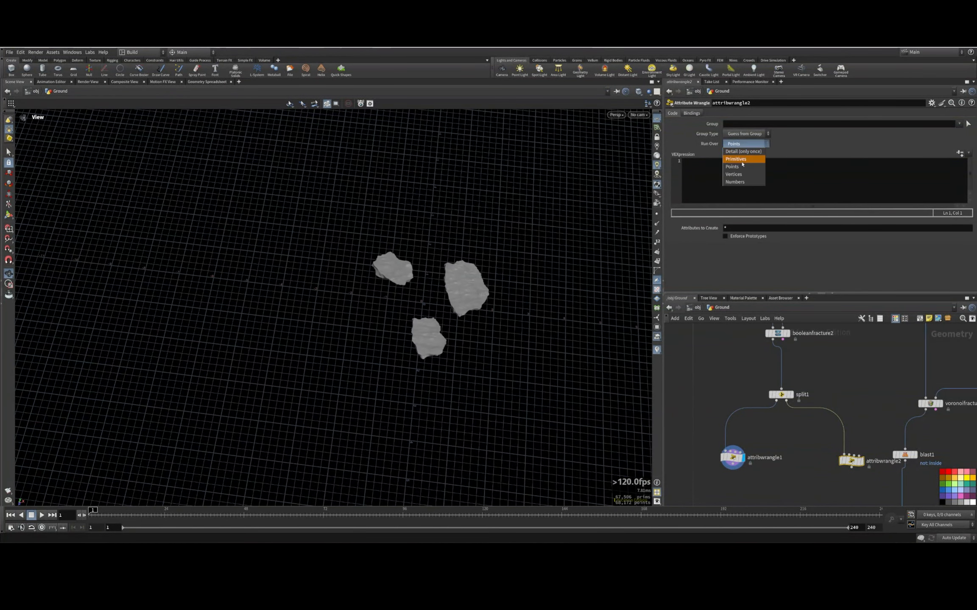
{"action": "left_click", "coordinate": [742, 161]}
{"action": "left_click", "coordinate": [743, 173]}
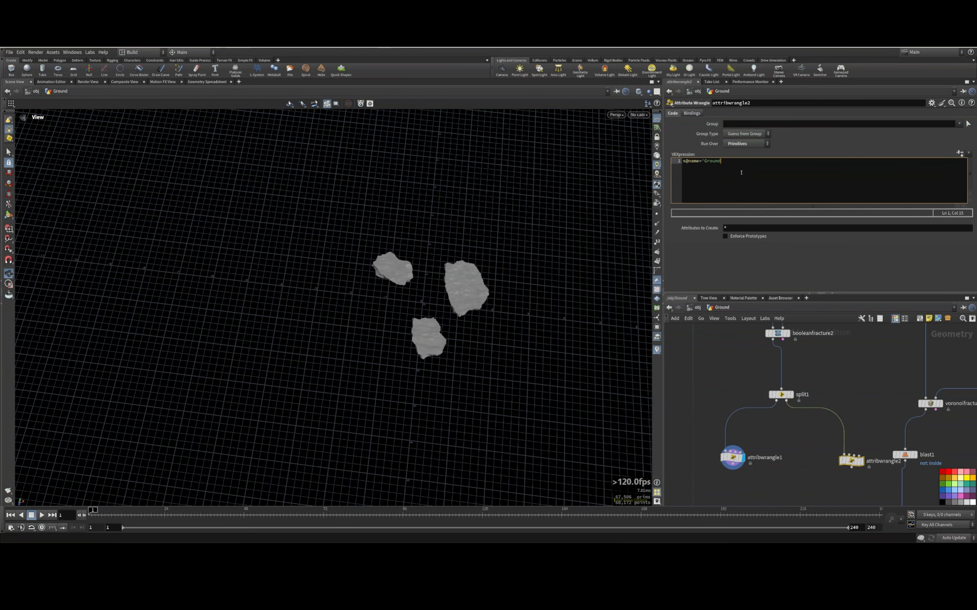
{"action": "type", "text": "s@name='GroundInactive';"}
Display attribwrangle2 and inspect the remaining ground slab from a closer angle
{"action": "middle_click_drag", "start_coordinate": [870, 465], "coordinate": [811, 416]}
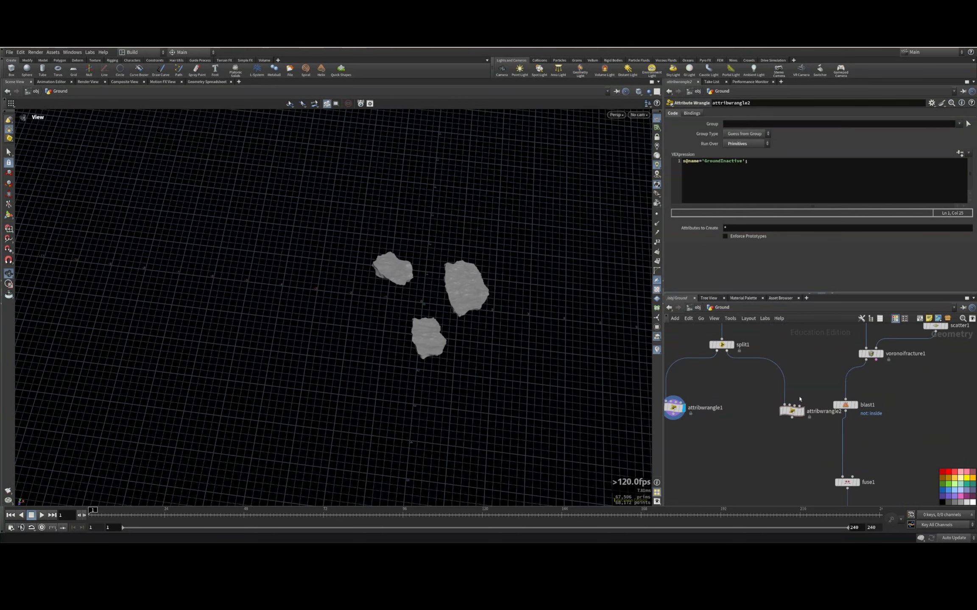
{"action": "left_click", "coordinate": [802, 411]}
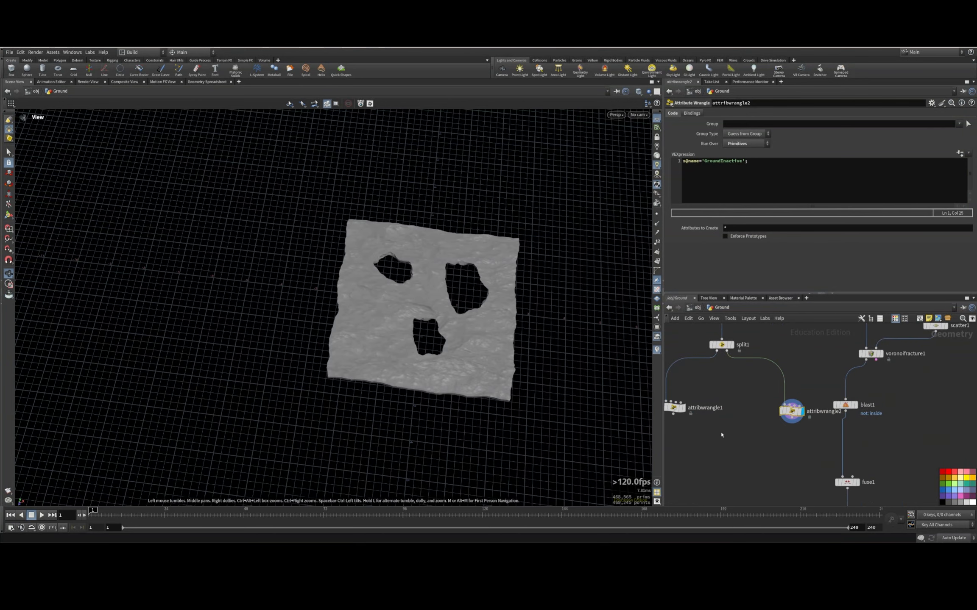
{"action": "left_click_drag", "start_coordinate": [389, 281], "coordinate": [359, 279]}
{"action": "scroll", "coordinate": [360, 276], "scroll_direction": "up", "scroll_amount": 5}
{"action": "left_click_drag", "start_coordinate": [337, 235], "coordinate": [284, 313]}
{"action": "left_click_drag", "start_coordinate": [457, 365], "coordinate": [564, 354]}
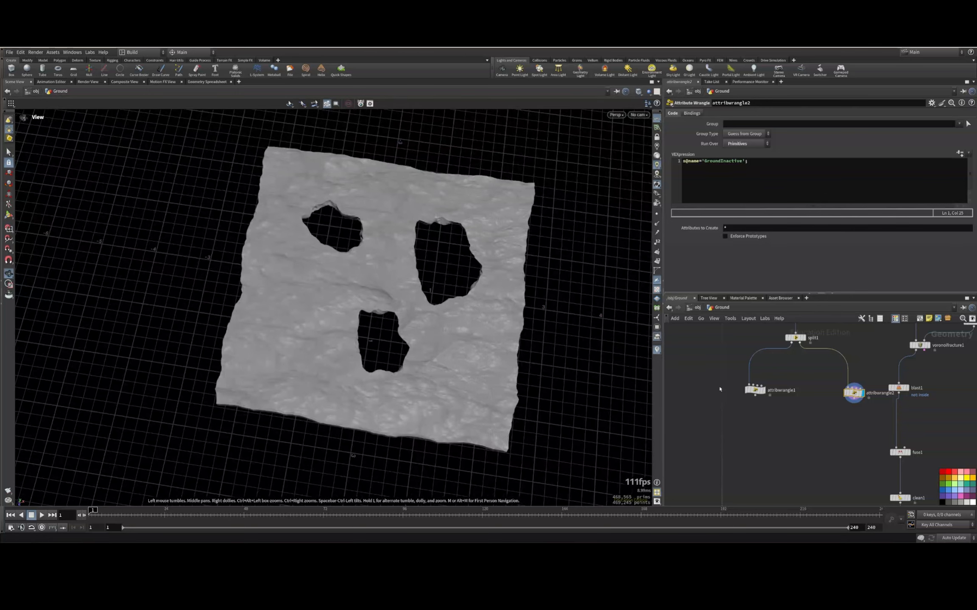
Display attribwrangle1 and cut the wire that feeds bound1 at the start of the old Voronoi fracture chain
{"action": "left_click", "coordinate": [763, 390]}
{"action": "middle_click_drag", "start_coordinate": [844, 452], "coordinate": [782, 420]}
{"action": "scroll", "coordinate": [781, 419], "scroll_direction": "down", "scroll_amount": 8}
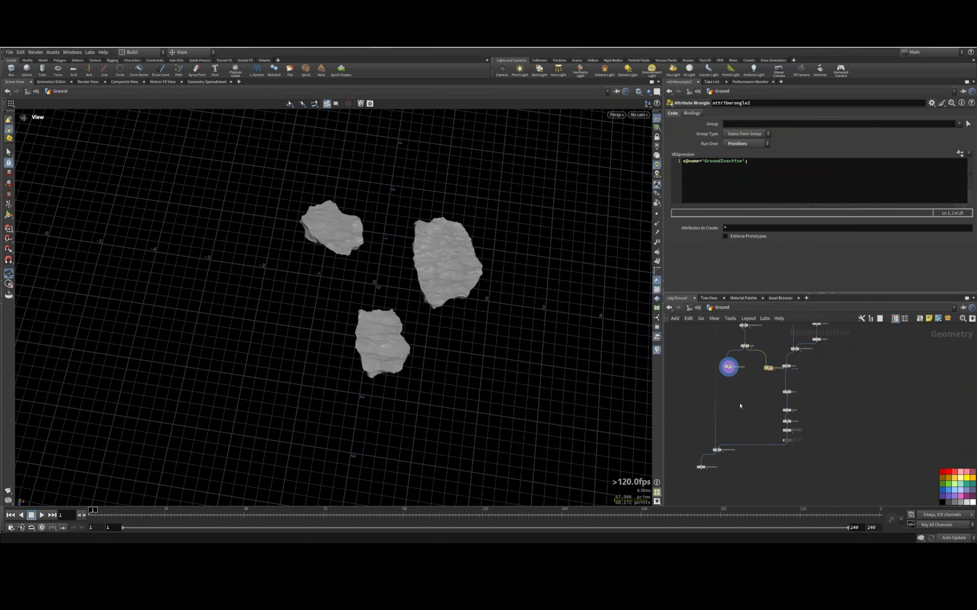
{"action": "middle_click_drag", "start_coordinate": [744, 467], "coordinate": [745, 445]}
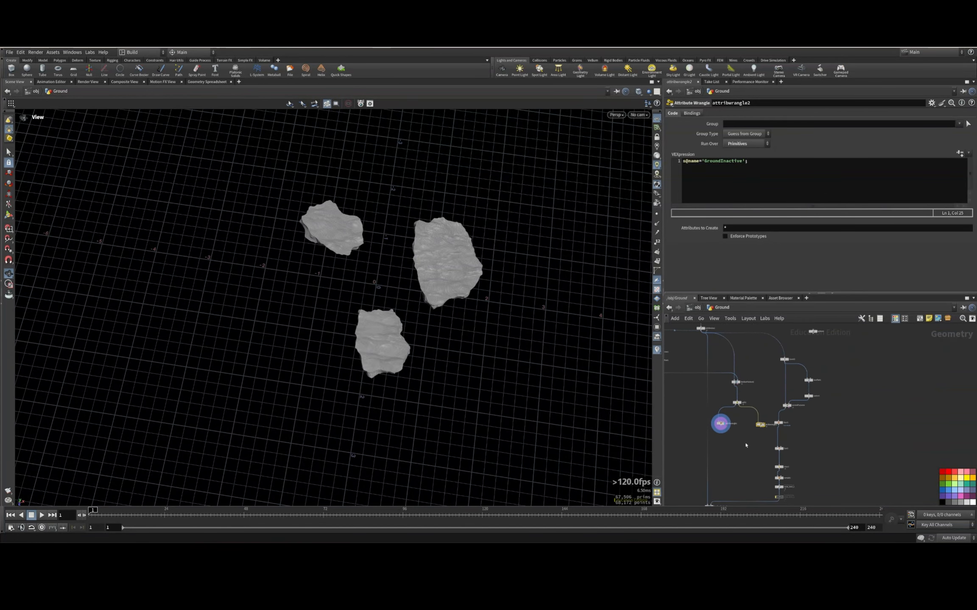
{"action": "key", "text": "y"}
{"action": "left_click_drag", "start_coordinate": [779, 348], "coordinate": [797, 352]}
{"action": "middle_click_drag", "start_coordinate": [871, 386], "coordinate": [877, 365]}
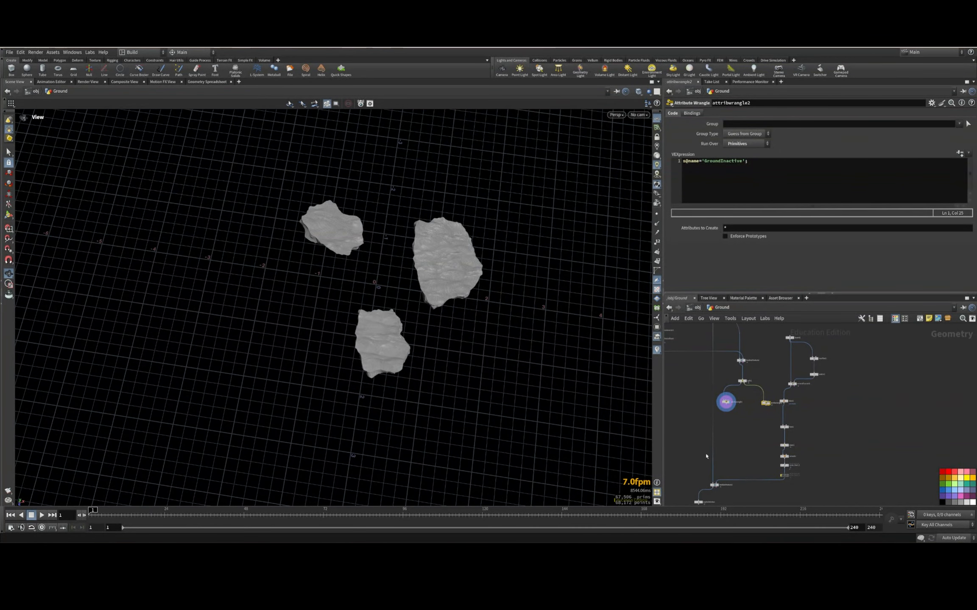
Move the whole old fracture chain, from bound1 to booleanfracture1, below the two attribute wrangles
{"action": "scroll", "coordinate": [739, 462], "scroll_direction": "down", "scroll_amount": 3}
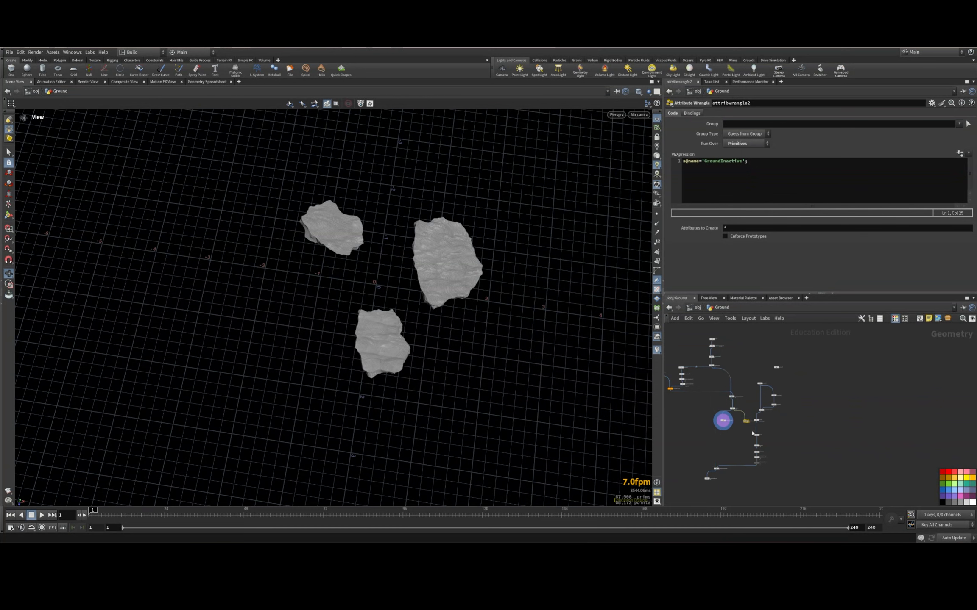
{"action": "left_click_drag", "start_coordinate": [794, 351], "coordinate": [685, 482]}
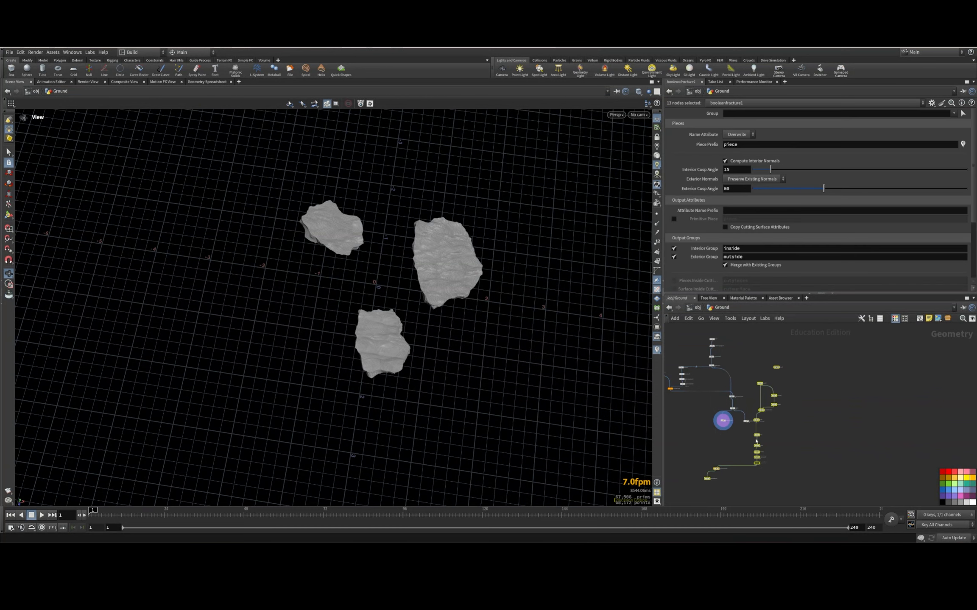
{"action": "left_click_drag", "start_coordinate": [756, 421], "coordinate": [716, 500]}
{"action": "middle_click_drag", "start_coordinate": [778, 497], "coordinate": [807, 408]}
{"action": "left_click_drag", "start_coordinate": [749, 373], "coordinate": [750, 397]}
{"action": "left_click", "coordinate": [749, 364]}
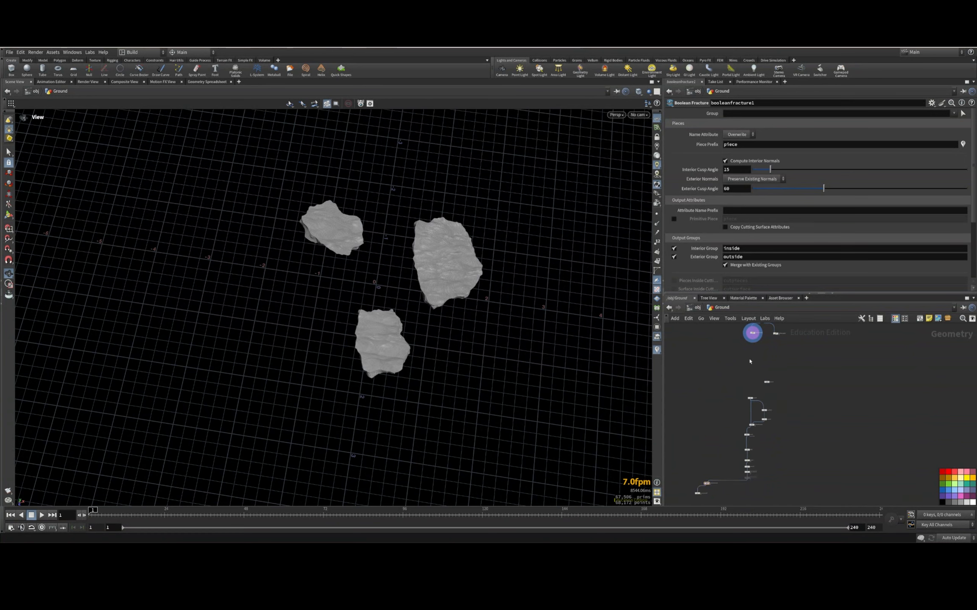
Add a For-Each Named Primitive block, feed it from attribwrangle1 and display foreach_end1
{"action": "middle_click_drag", "start_coordinate": [735, 379], "coordinate": [735, 426]}
{"action": "scroll", "coordinate": [735, 426], "scroll_direction": "up", "scroll_amount": 2}
{"action": "scroll", "coordinate": [735, 426], "scroll_direction": "up", "scroll_amount": 2}
{"action": "key", "text": "Tab"}
{"action": "type", "text": "for eac"}
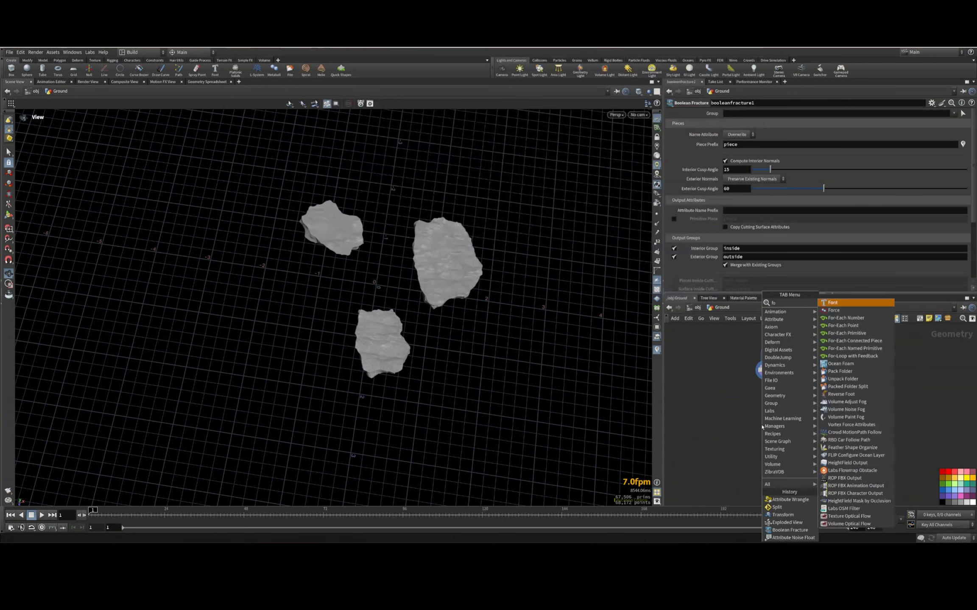
{"action": "left_click", "coordinate": [838, 334]}
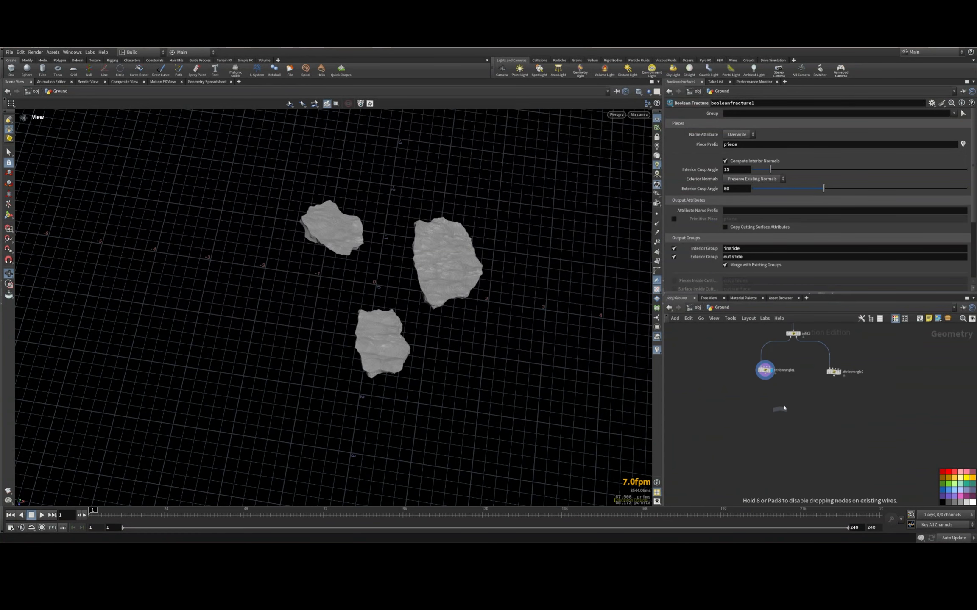
{"action": "scroll", "coordinate": [749, 426], "scroll_direction": "up", "scroll_amount": 2}
{"action": "left_click", "coordinate": [779, 409]}
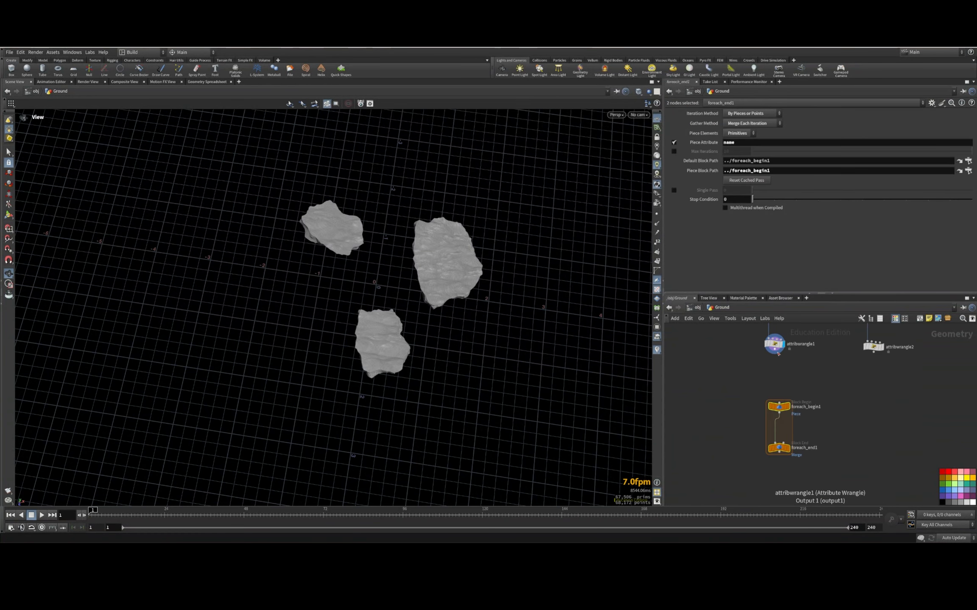
{"action": "left_click", "coordinate": [787, 448]}
{"action": "scroll", "coordinate": [812, 464], "scroll_direction": "up", "scroll_amount": 3}
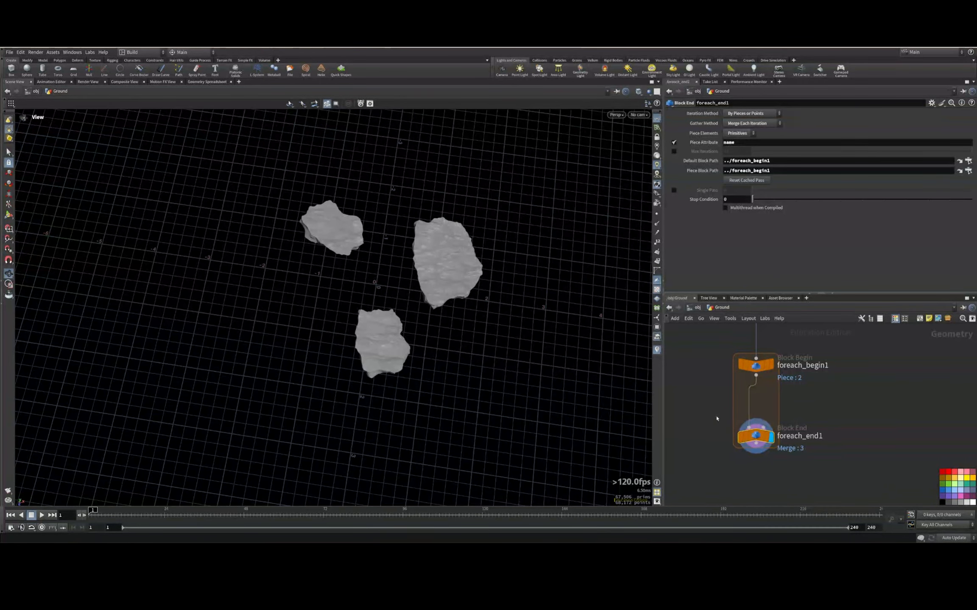
Lengthen the for-each block by moving foreach_end1 down and create a meta import node from foreach_begin1
{"action": "middle_click_drag", "start_coordinate": [802, 428], "coordinate": [795, 377]}
{"action": "left_click_drag", "start_coordinate": [749, 390], "coordinate": [753, 472]}
{"action": "middle_click_drag", "start_coordinate": [725, 347], "coordinate": [724, 440]}
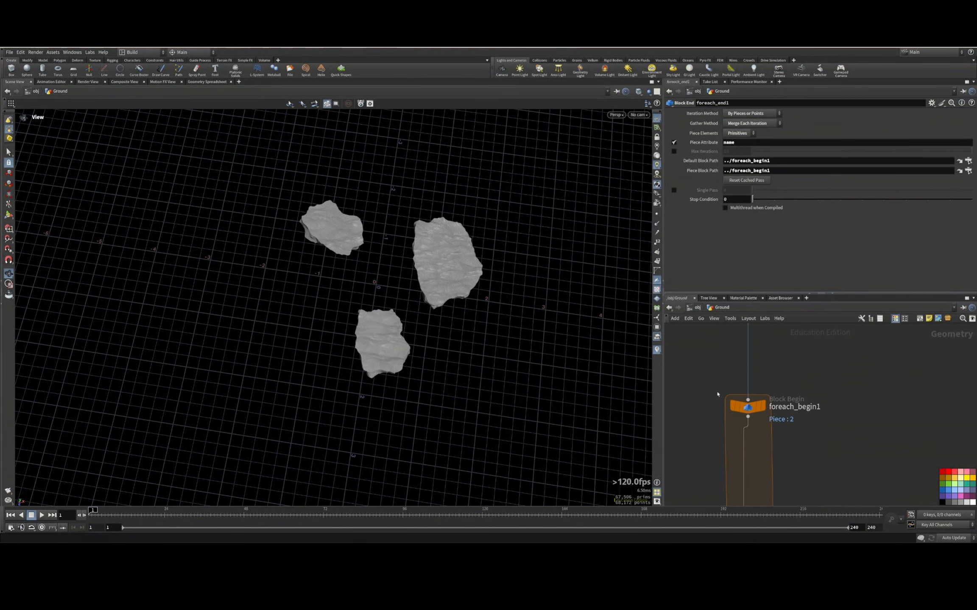
{"action": "left_click_drag", "start_coordinate": [717, 394], "coordinate": [804, 410]}
{"action": "left_click", "coordinate": [741, 144]}
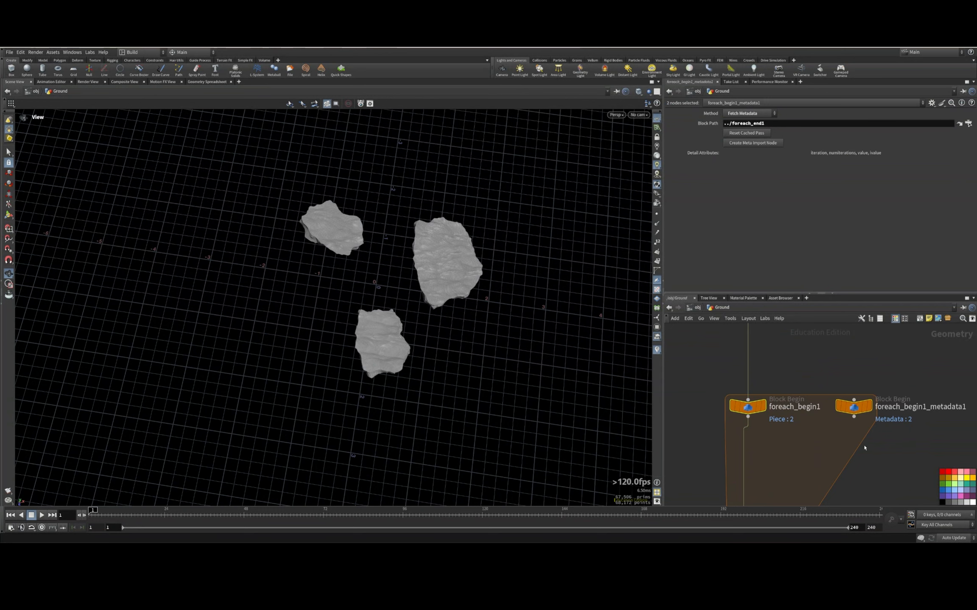
Place foreach_end1 down beside the end of the Voronoi fracture chain, leaving room for the chain inside the block
{"action": "scroll", "coordinate": [821, 445], "scroll_direction": "down", "scroll_amount": 5}
{"action": "middle_click_drag", "start_coordinate": [809, 483], "coordinate": [805, 398]}
{"action": "scroll", "coordinate": [857, 424], "scroll_direction": "down", "scroll_amount": 2}
{"action": "middle_click_drag", "start_coordinate": [859, 500], "coordinate": [843, 436]}
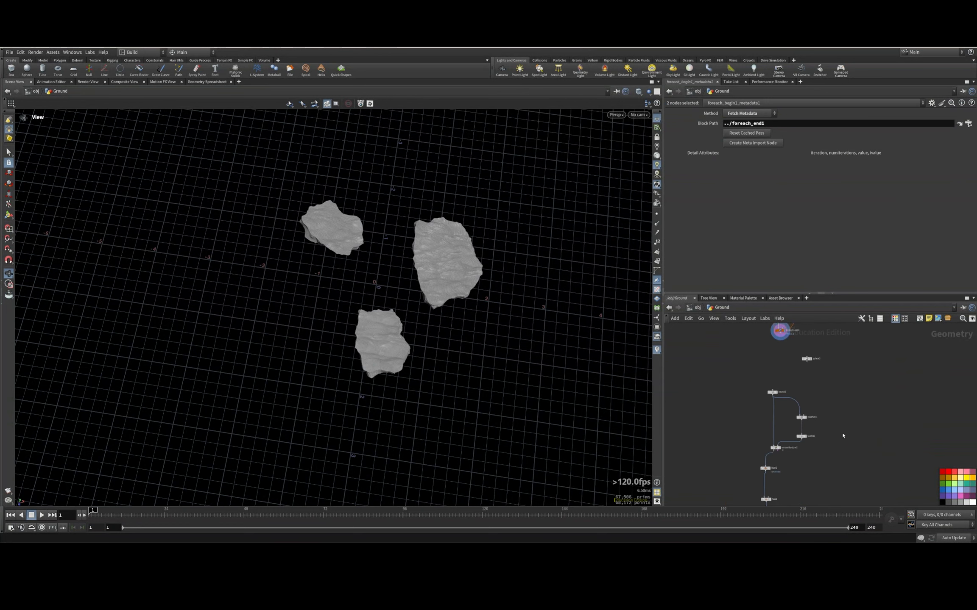
{"action": "scroll", "coordinate": [843, 436], "scroll_direction": "down", "scroll_amount": 2}
{"action": "left_click", "coordinate": [789, 349]}
{"action": "left_click_drag", "start_coordinate": [790, 349], "coordinate": [719, 499]}
{"action": "middle_click_drag", "start_coordinate": [812, 442], "coordinate": [821, 376]}
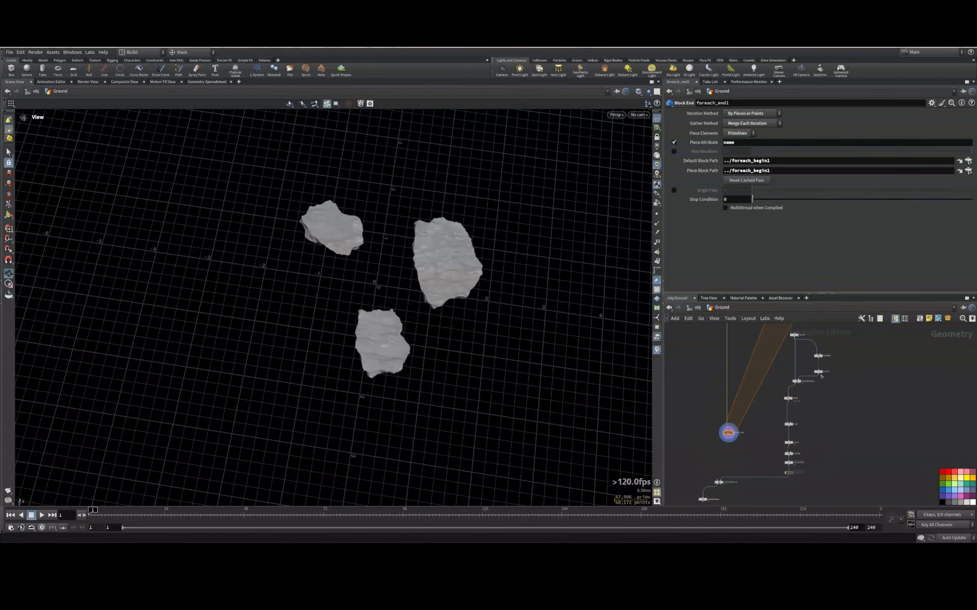
{"action": "left_click_drag", "start_coordinate": [728, 433], "coordinate": [709, 460]}
Wire foreach_begin1's output into bound1, then display bound1 to view the piece's bounding box
{"action": "middle_click_drag", "start_coordinate": [837, 391], "coordinate": [771, 488]}
{"action": "left_click_drag", "start_coordinate": [810, 487], "coordinate": [791, 433]}
{"action": "key", "text": "Escape"}
{"action": "left_click", "coordinate": [785, 409]}
{"action": "scroll", "coordinate": [767, 350], "scroll_direction": "up", "scroll_amount": 3}
{"action": "left_click", "coordinate": [788, 348]}
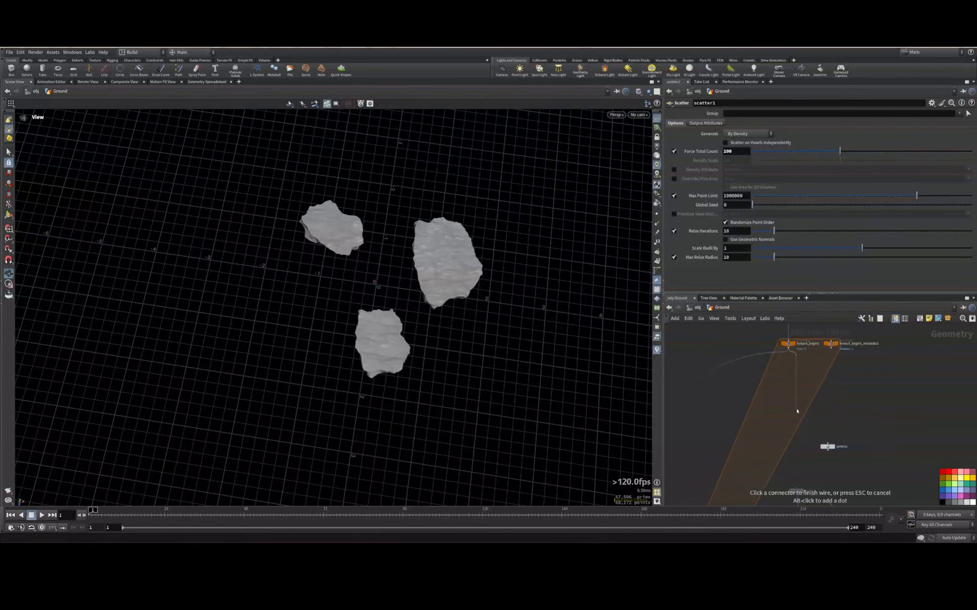
{"action": "middle_click_drag", "start_coordinate": [814, 431], "coordinate": [783, 376]}
{"action": "left_click", "coordinate": [765, 432]}
{"action": "middle_click_drag", "start_coordinate": [807, 427], "coordinate": [802, 382]}
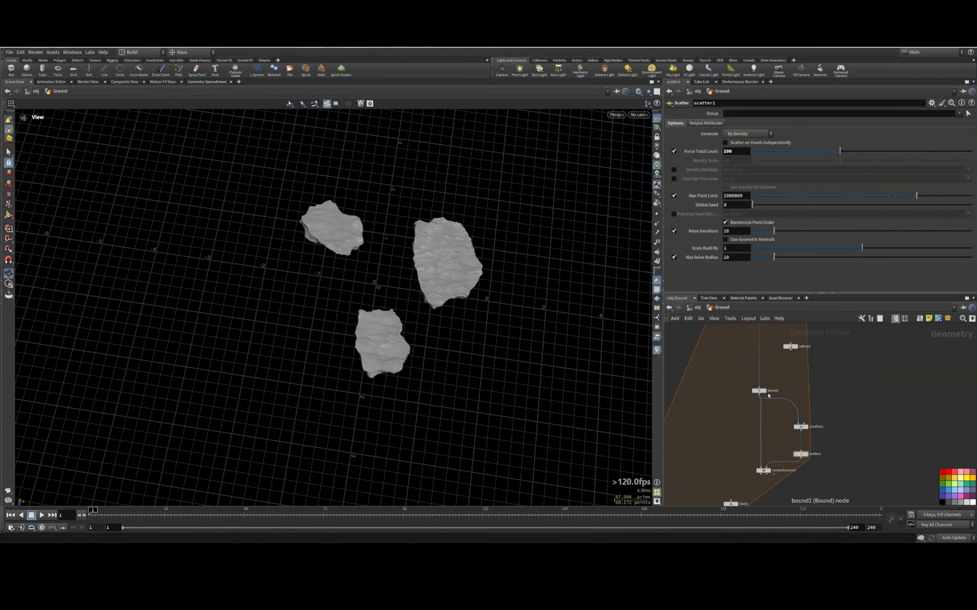
{"action": "left_click", "coordinate": [766, 383]}
{"action": "left_click_drag", "start_coordinate": [384, 345], "coordinate": [381, 353]}
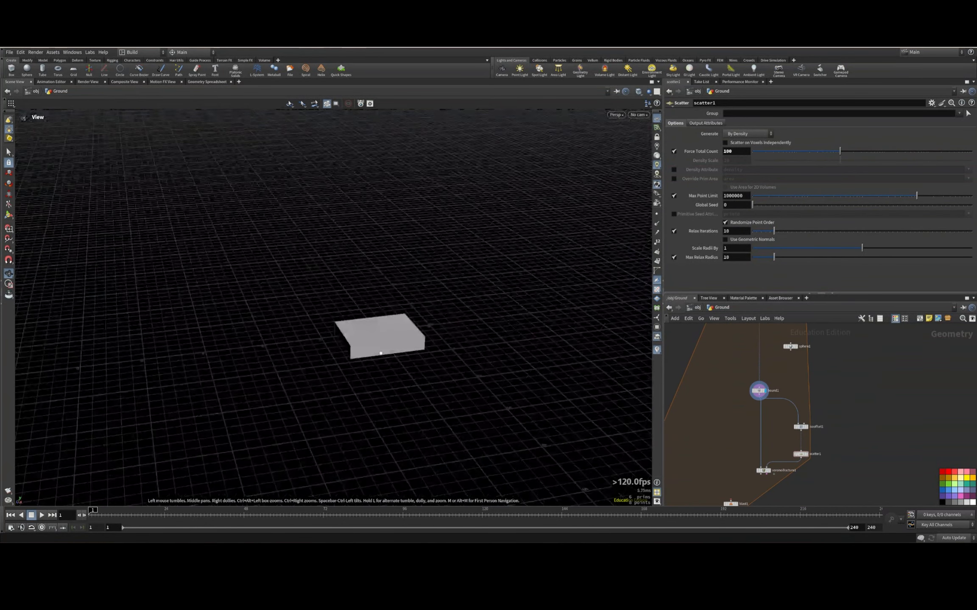
Show the voronoifracture1 result in the viewport and select the scatter1 node
{"action": "scroll", "coordinate": [789, 496], "scroll_direction": "up", "scroll_amount": 5}
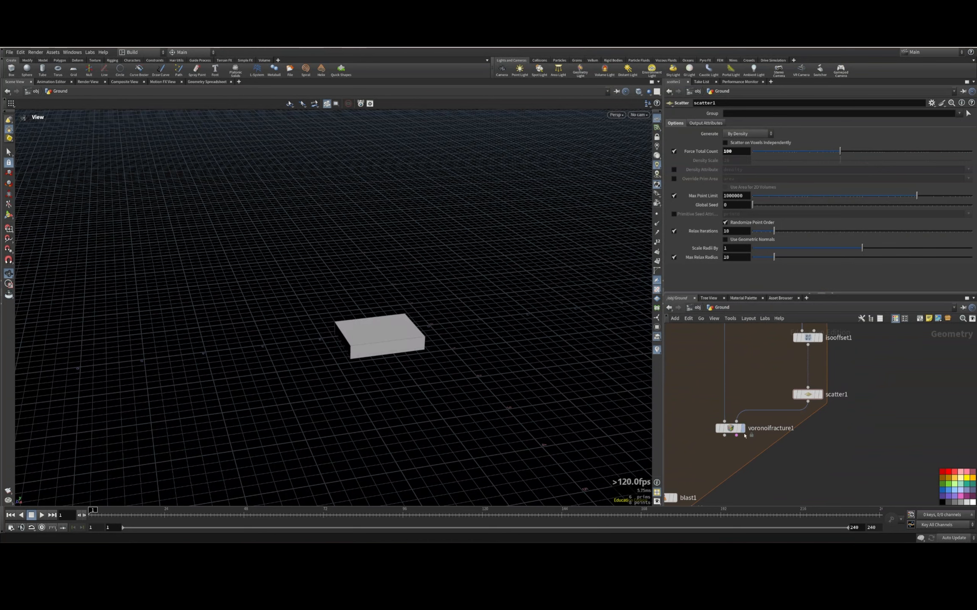
{"action": "left_click", "coordinate": [743, 429]}
{"action": "left_click_drag", "start_coordinate": [381, 342], "coordinate": [401, 373]}
{"action": "scroll", "coordinate": [401, 369], "scroll_direction": "up", "scroll_amount": 5}
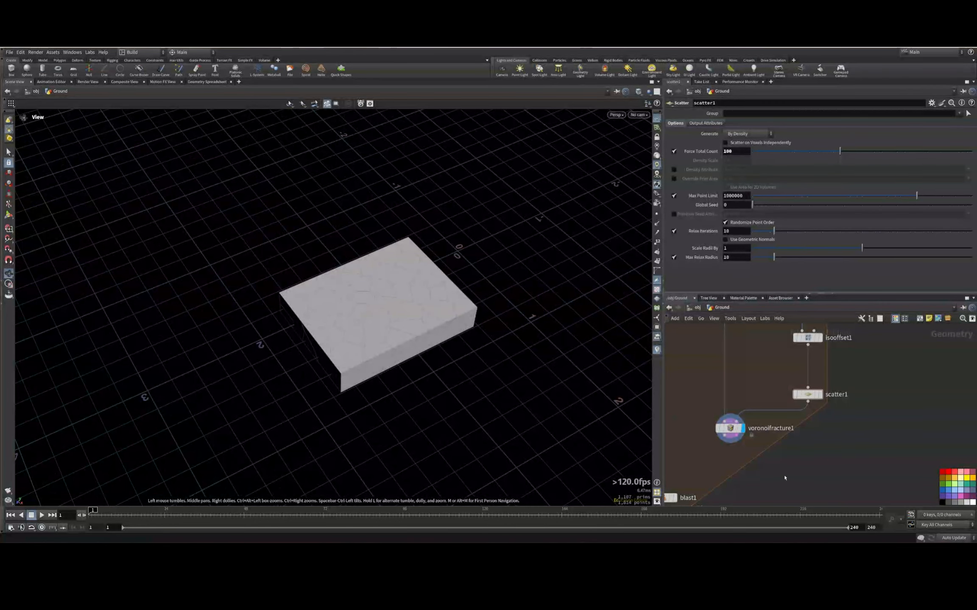
{"action": "middle_click_drag", "start_coordinate": [785, 477], "coordinate": [785, 494]}
{"action": "left_click_drag", "start_coordinate": [770, 379], "coordinate": [810, 417]}
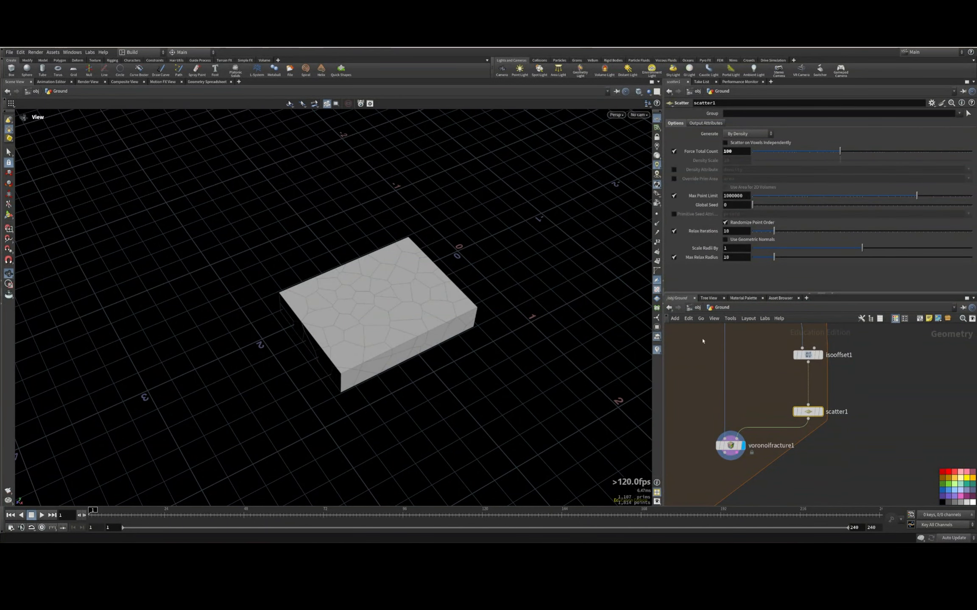
{"action": "left_click", "coordinate": [734, 205]}
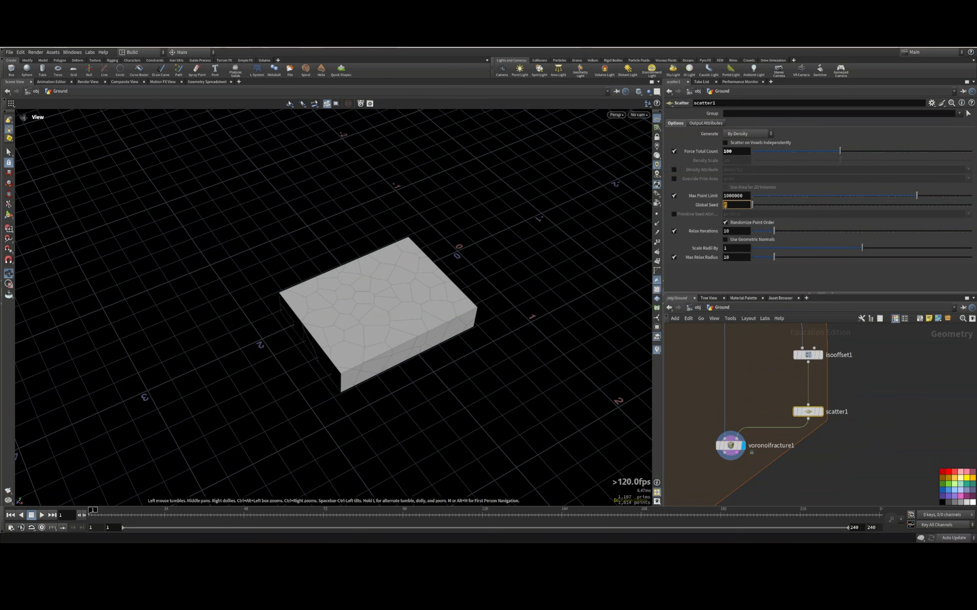
Delete the sphere1 node from the for-each block
{"action": "middle_click_drag", "start_coordinate": [844, 366], "coordinate": [784, 468]}
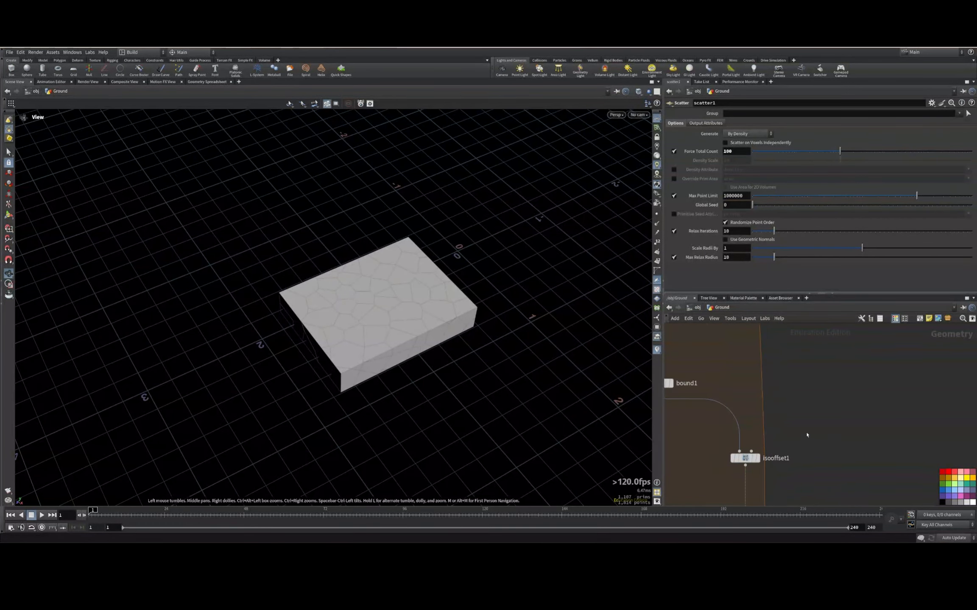
{"action": "middle_click_drag", "start_coordinate": [811, 397], "coordinate": [845, 480]}
{"action": "middle_click_drag", "start_coordinate": [819, 345], "coordinate": [822, 425]}
{"action": "scroll", "coordinate": [767, 407], "scroll_direction": "down", "scroll_amount": 3}
{"action": "middle_click_drag", "start_coordinate": [763, 403], "coordinate": [757, 461]}
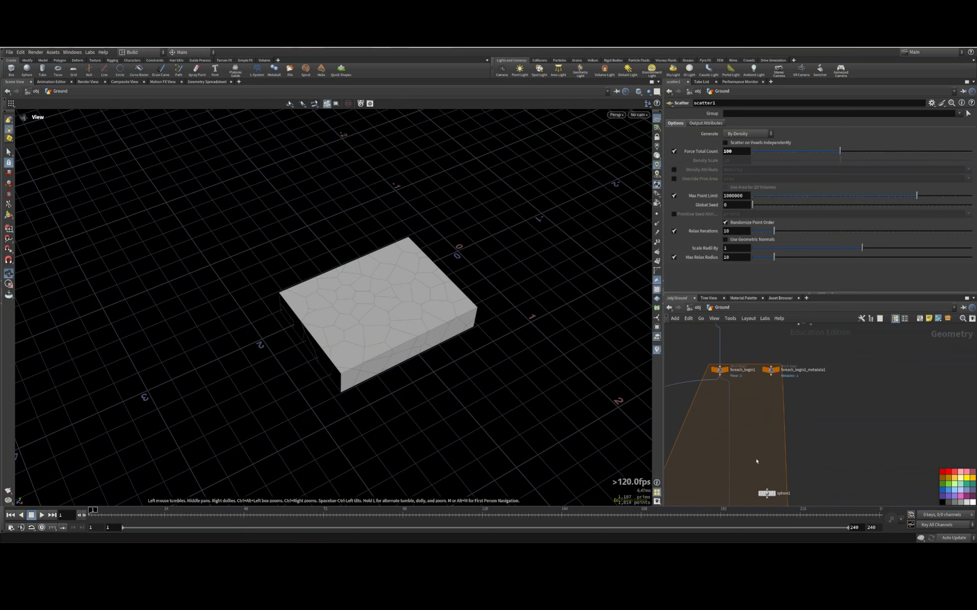
{"action": "left_click_drag", "start_coordinate": [756, 464], "coordinate": [801, 511]}
{"action": "key", "text": "Delete"}
Move the foreach_begin1_metadata1 node lower in the for-each block and copy it
{"action": "left_click_drag", "start_coordinate": [769, 372], "coordinate": [830, 433]}
{"action": "middle_click_drag", "start_coordinate": [884, 491], "coordinate": [887, 351]}
{"action": "middle_click_drag", "start_coordinate": [822, 356], "coordinate": [802, 418]}
{"action": "key", "text": "ctrl+c"}
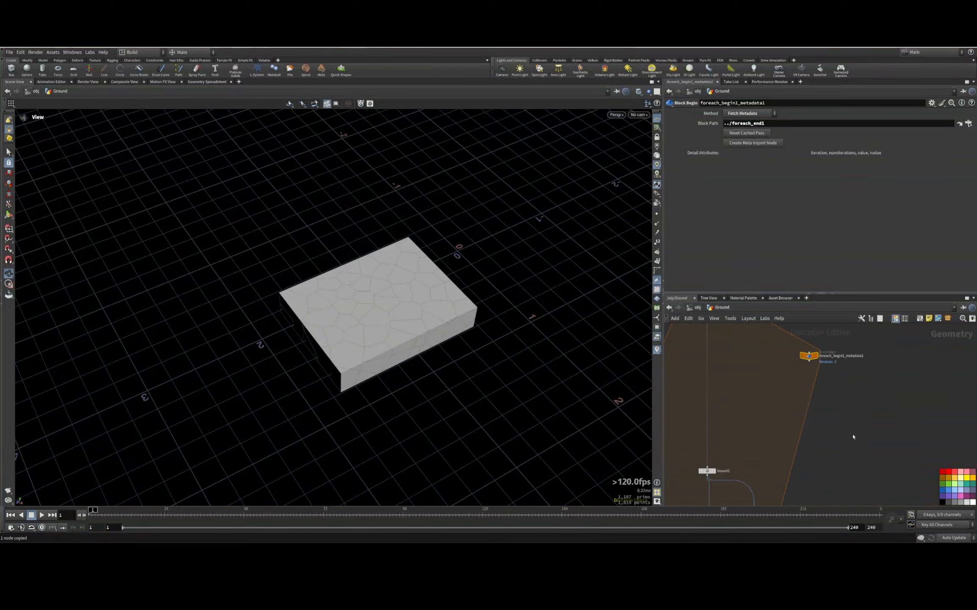
Set scatter1's Global Seed to the expression detail('/obj/Ground/foreach_begin1_metadata1','iteration',0)
{"action": "middle_click_drag", "start_coordinate": [853, 445], "coordinate": [862, 310]}
{"action": "left_click", "coordinate": [766, 412]}
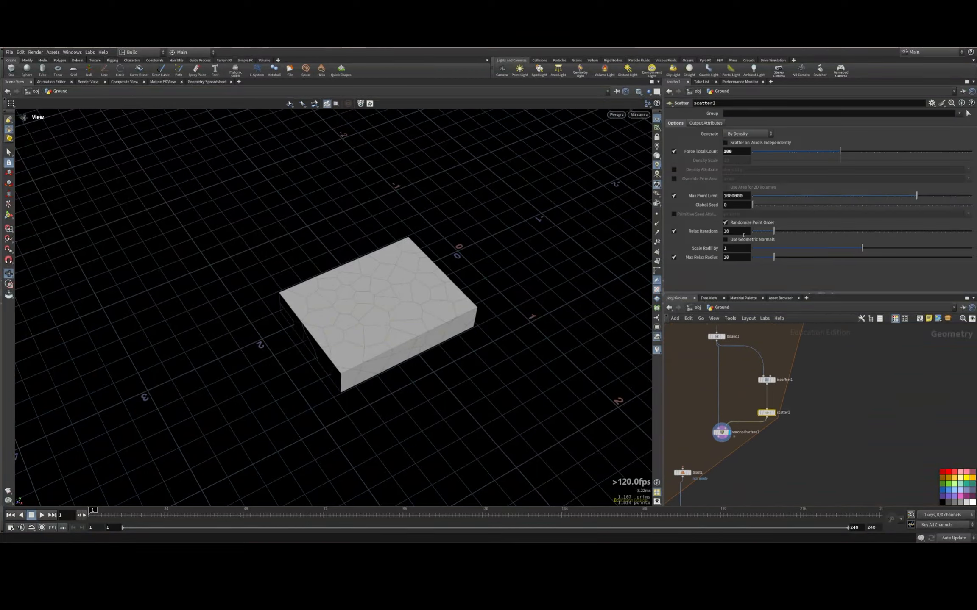
{"action": "left_click_drag", "start_coordinate": [735, 205], "coordinate": [656, 197]}
{"action": "type", "text": "detail("}
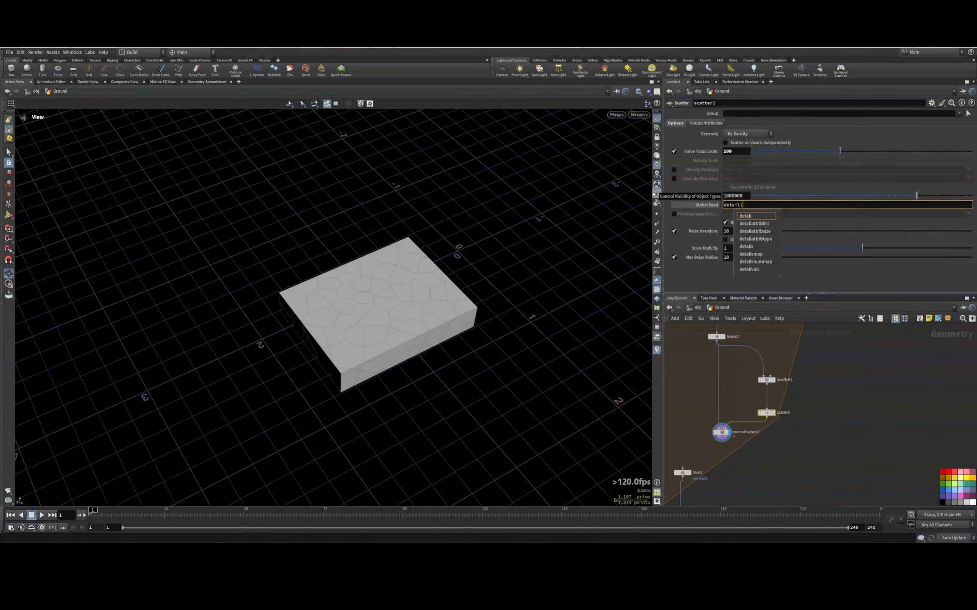
{"action": "type", "text": "'"}
{"action": "key", "text": "ctrl+v"}
{"action": "type", "text": "'"}
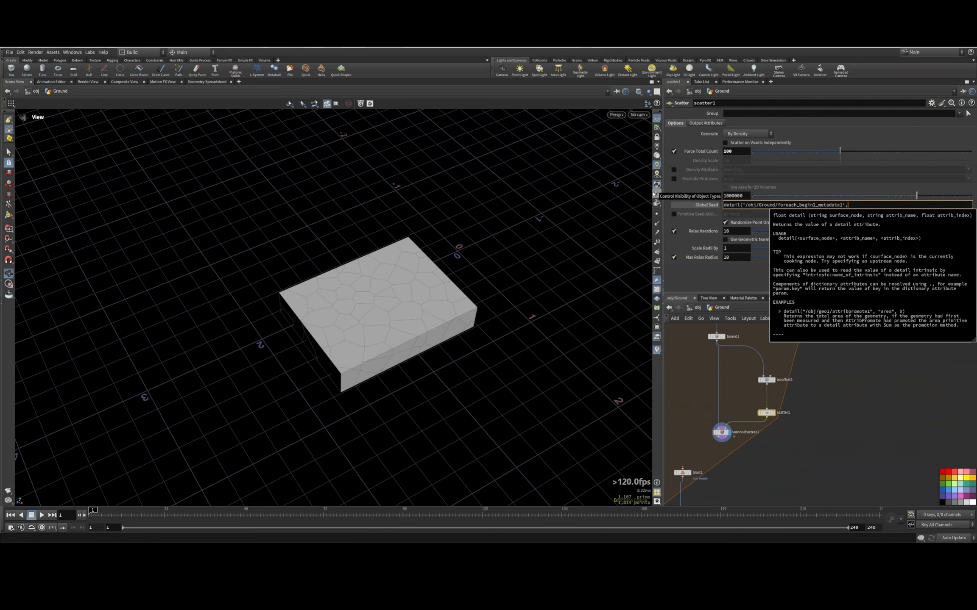
{"action": "type", "text": ",'"}
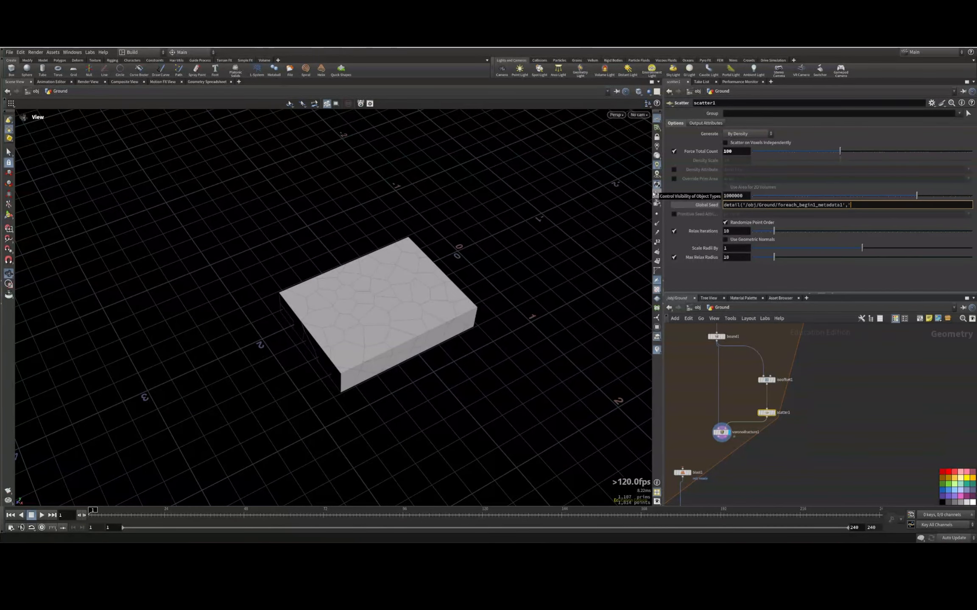
{"action": "type", "text": "iteration"}
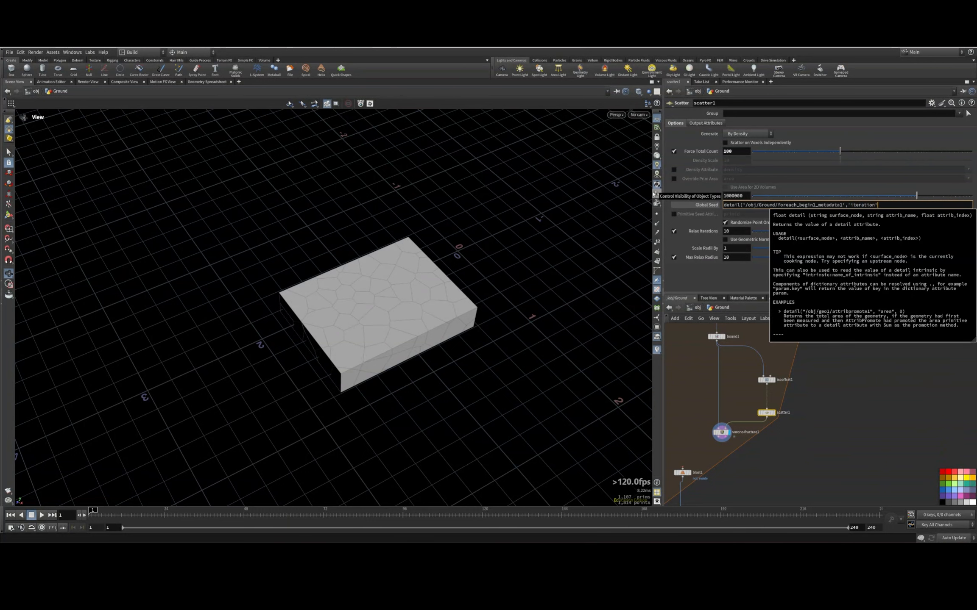
{"action": "type", "text": "',0)"}
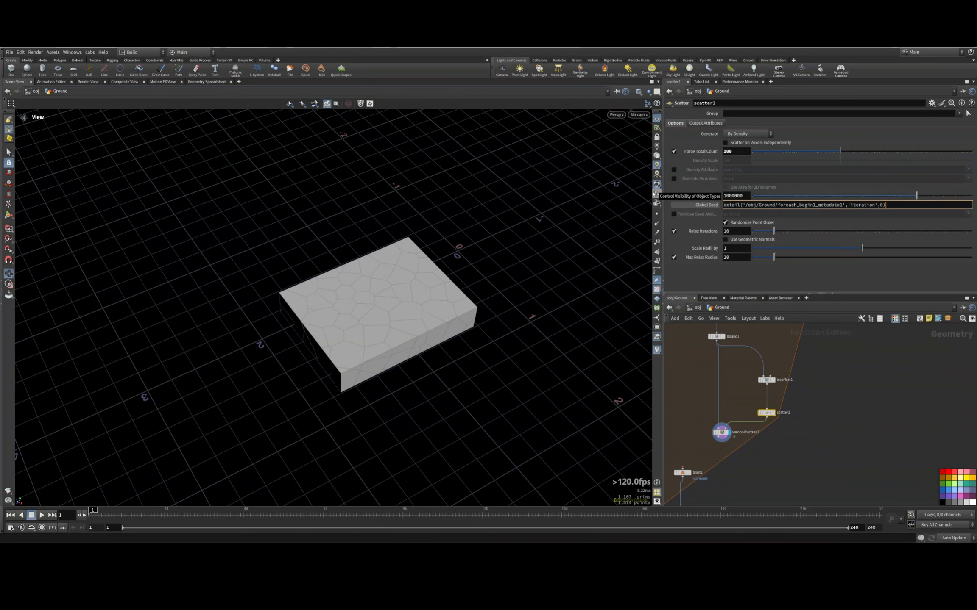
{"action": "key", "text": "Return"}
{"action": "left_click", "coordinate": [704, 205]}
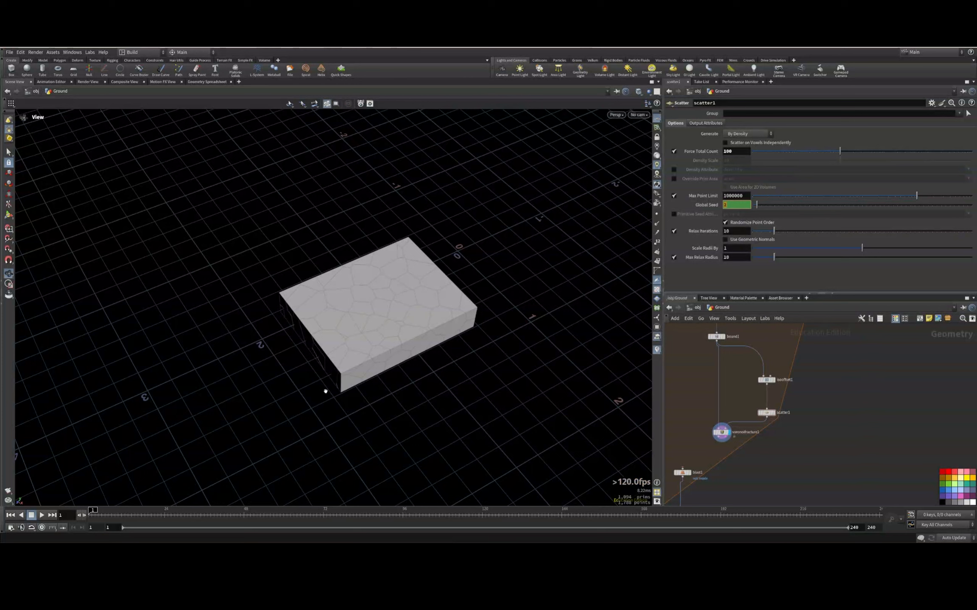
Set scatter1's Force Total Count to 200
{"action": "middle_click_drag", "start_coordinate": [723, 463], "coordinate": [767, 428]}
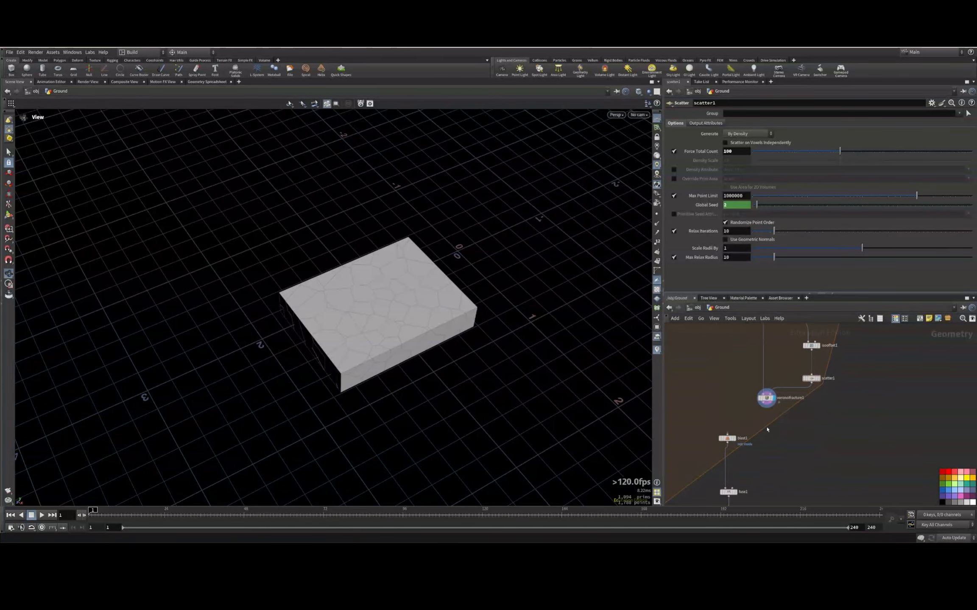
{"action": "scroll", "coordinate": [765, 424], "scroll_direction": "up", "scroll_amount": 2}
{"action": "left_click", "coordinate": [765, 393]}
{"action": "scroll", "coordinate": [824, 394], "scroll_direction": "up", "scroll_amount": 1}
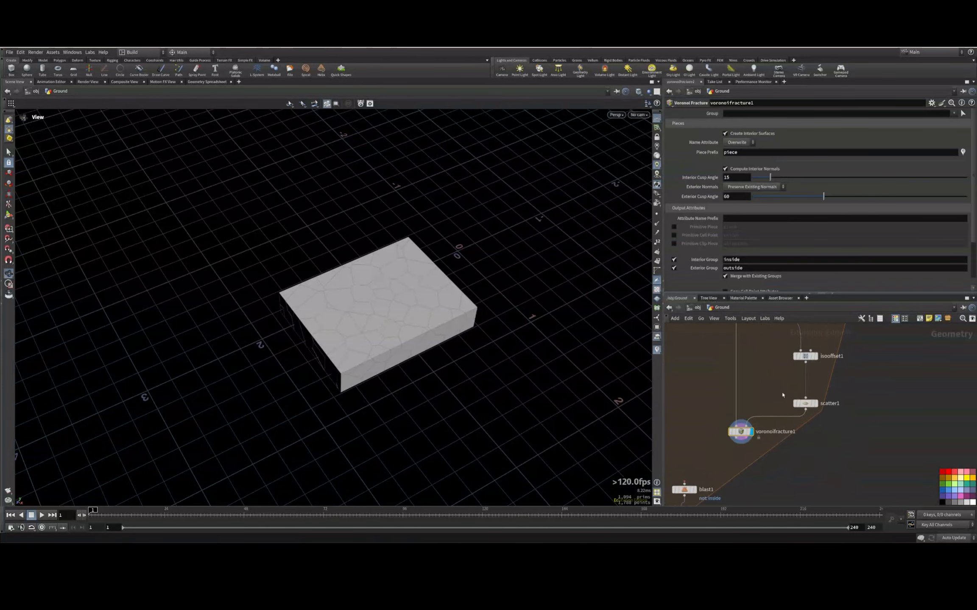
{"action": "left_click", "coordinate": [805, 403]}
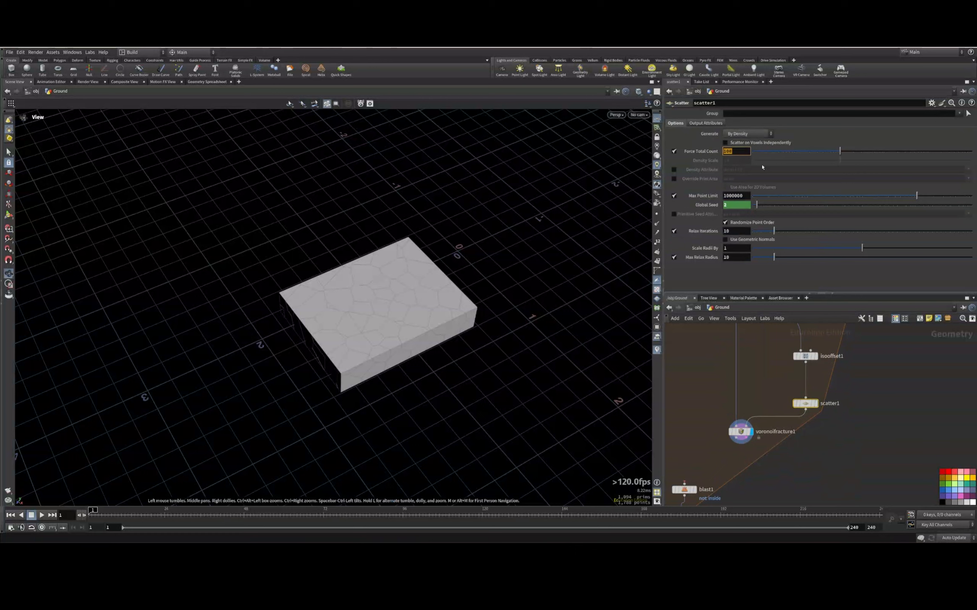
{"action": "type", "text": "200"}
{"action": "key", "text": "Return"}
Check the fracture surfaces in the viewport at each stage from blast1 through fuse1, clean1 and remesh1 to noise_level_1
{"action": "middle_click_drag", "start_coordinate": [796, 429], "coordinate": [856, 330]}
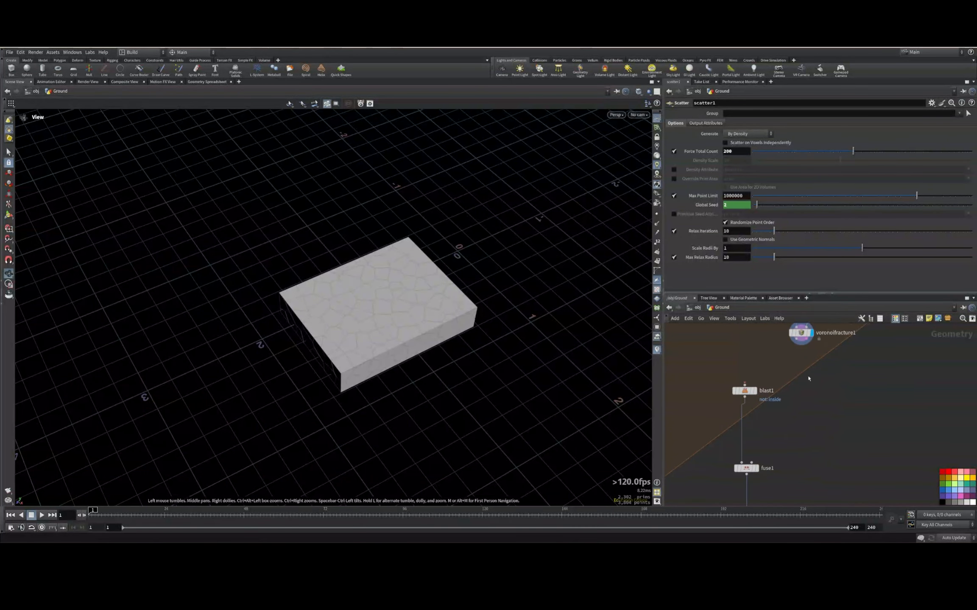
{"action": "left_click", "coordinate": [756, 391]}
{"action": "left_click_drag", "start_coordinate": [404, 335], "coordinate": [409, 370]}
{"action": "left_click", "coordinate": [756, 468]}
{"action": "middle_click_drag", "start_coordinate": [797, 463], "coordinate": [794, 320]}
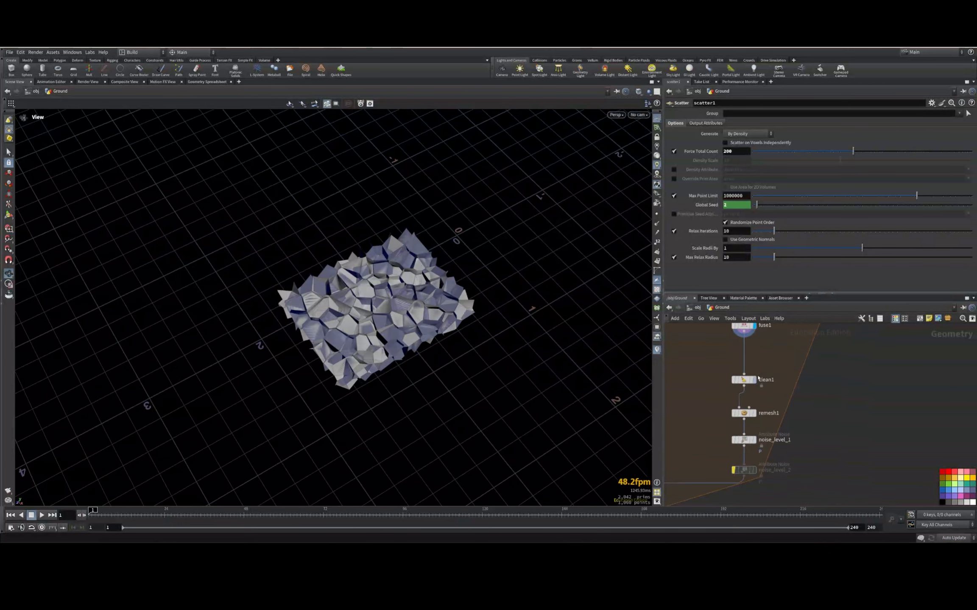
{"action": "left_click", "coordinate": [754, 380]}
{"action": "middle_click_drag", "start_coordinate": [757, 417], "coordinate": [779, 383]}
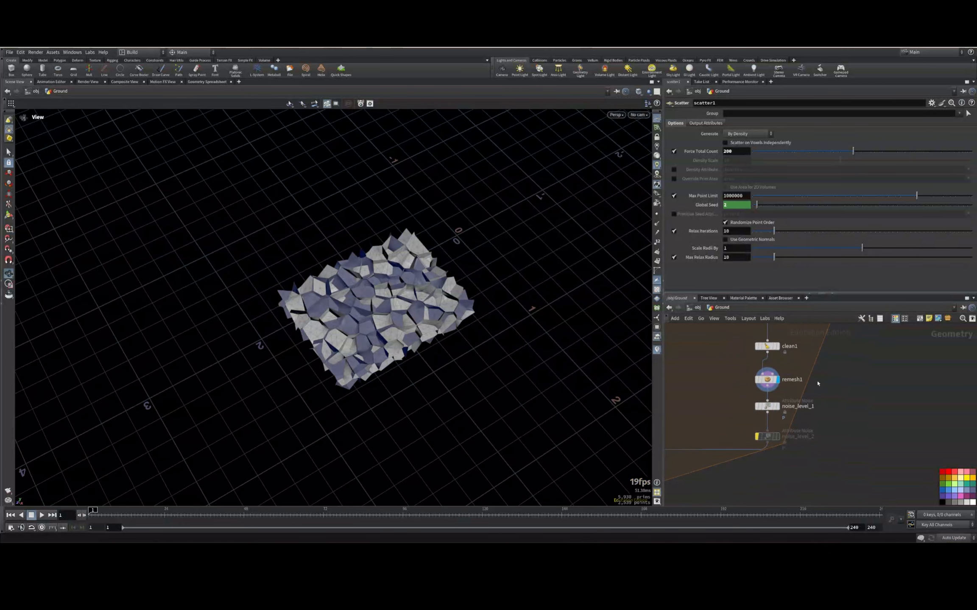
{"action": "left_click", "coordinate": [777, 406]}
{"action": "middle_click_drag", "start_coordinate": [813, 436], "coordinate": [896, 404]}
{"action": "scroll", "coordinate": [858, 426], "scroll_direction": "down", "scroll_amount": 3}
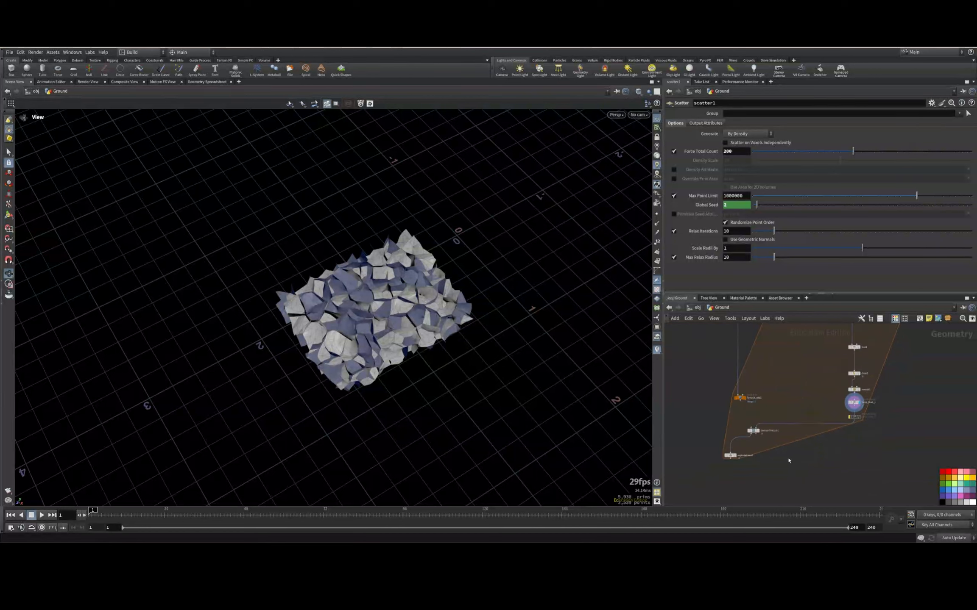
Display the booleanfracture1 node's result and examine the fractured rock up close
{"action": "middle_click_drag", "start_coordinate": [818, 348], "coordinate": [782, 335]}
{"action": "scroll", "coordinate": [747, 398], "scroll_direction": "up", "scroll_amount": 3}
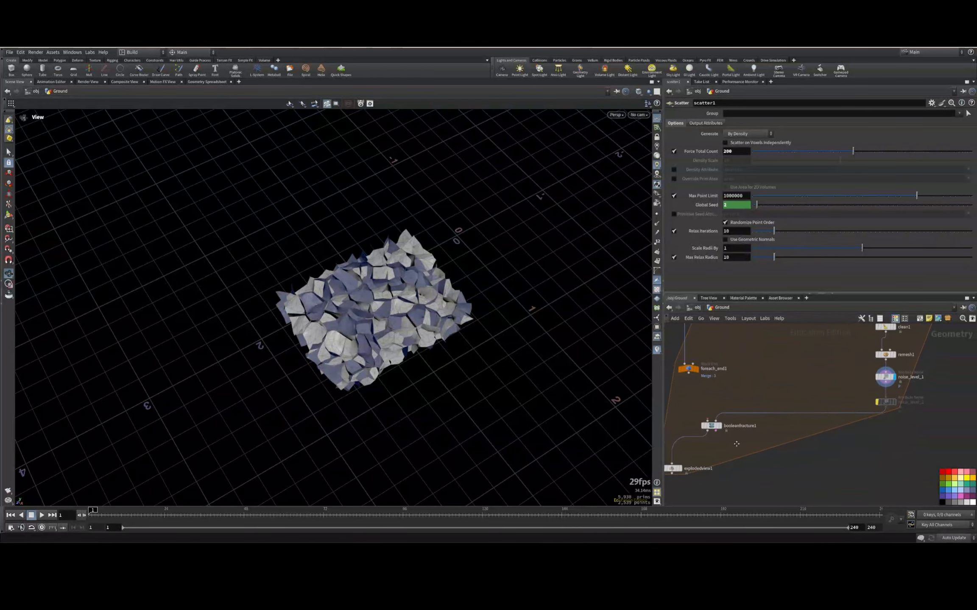
{"action": "middle_click_drag", "start_coordinate": [734, 442], "coordinate": [766, 436]}
{"action": "left_click", "coordinate": [738, 414]}
{"action": "scroll", "coordinate": [800, 337], "scroll_direction": "down", "scroll_amount": 3}
{"action": "middle_click_drag", "start_coordinate": [801, 336], "coordinate": [749, 470]}
{"action": "middle_click_drag", "start_coordinate": [760, 375], "coordinate": [786, 326]}
{"action": "left_click", "coordinate": [795, 359]}
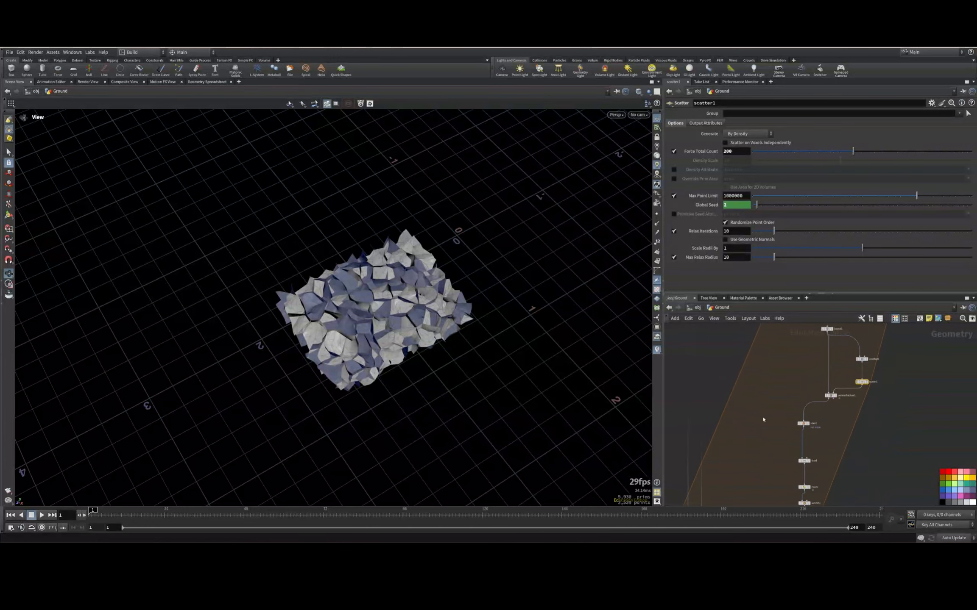
{"action": "middle_click_drag", "start_coordinate": [761, 466], "coordinate": [794, 300]}
{"action": "scroll", "coordinate": [736, 376], "scroll_direction": "up", "scroll_amount": 3}
{"action": "left_click", "coordinate": [739, 387]}
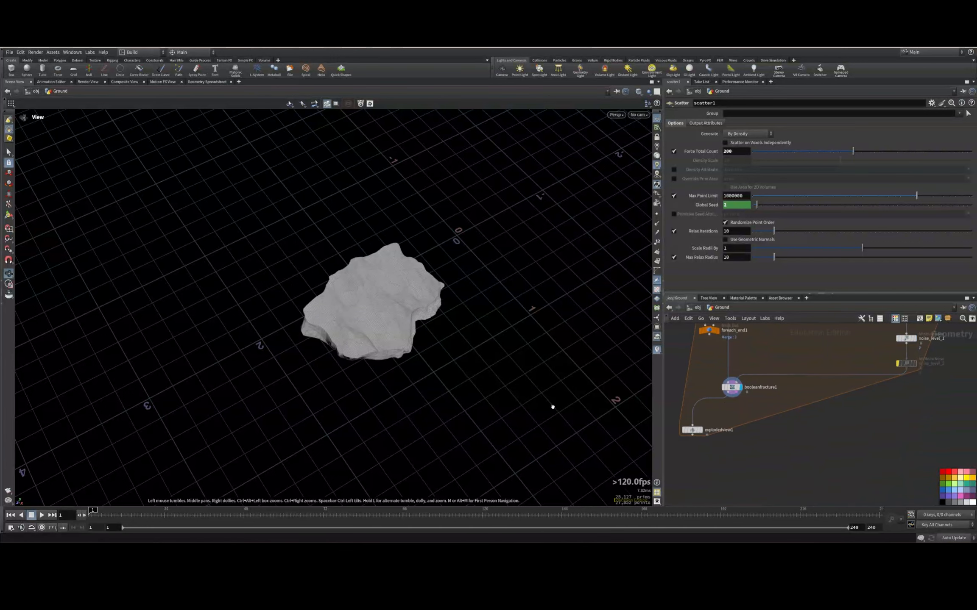
{"action": "scroll", "coordinate": [448, 345], "scroll_direction": "up", "scroll_amount": 5}
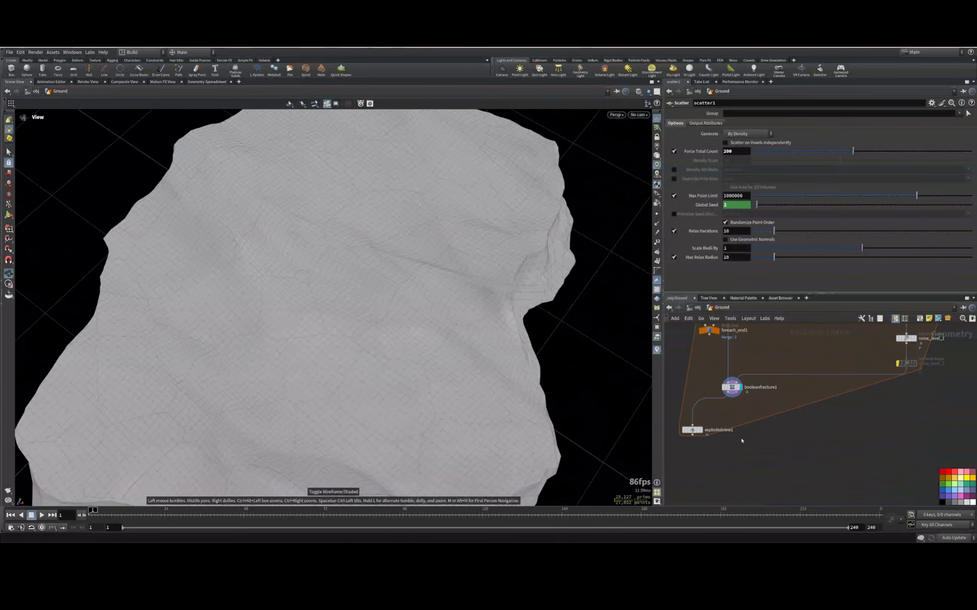
Display explodedview1, examine the separated pieces, and select the noise_level_1 node
{"action": "middle_click_drag", "start_coordinate": [739, 438], "coordinate": [780, 465]}
{"action": "left_click", "coordinate": [766, 448]}
{"action": "scroll", "coordinate": [460, 316], "scroll_direction": "down", "scroll_amount": 5}
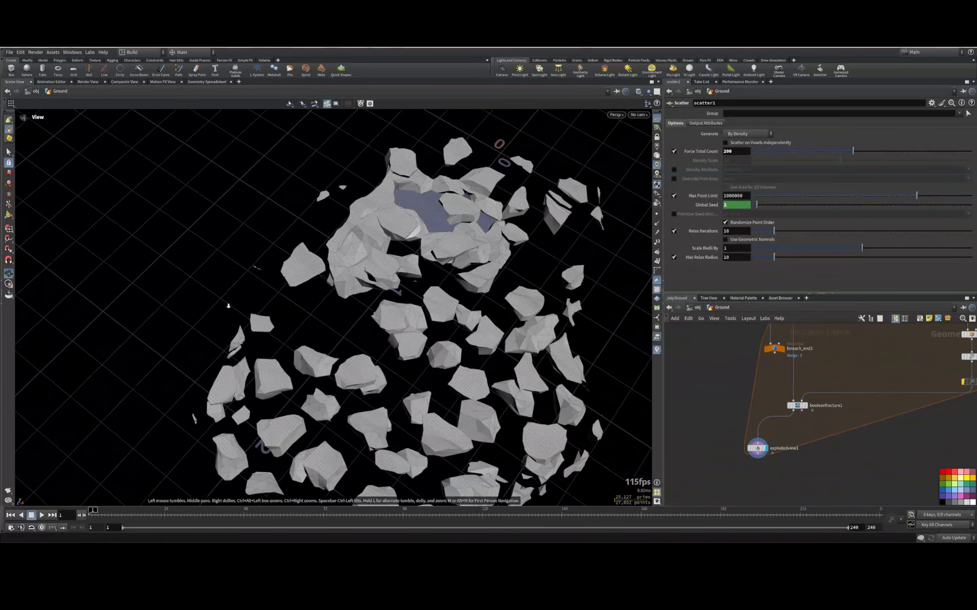
{"action": "left_click_drag", "start_coordinate": [460, 316], "coordinate": [501, 248]}
{"action": "scroll", "coordinate": [435, 246], "scroll_direction": "up", "scroll_amount": 5}
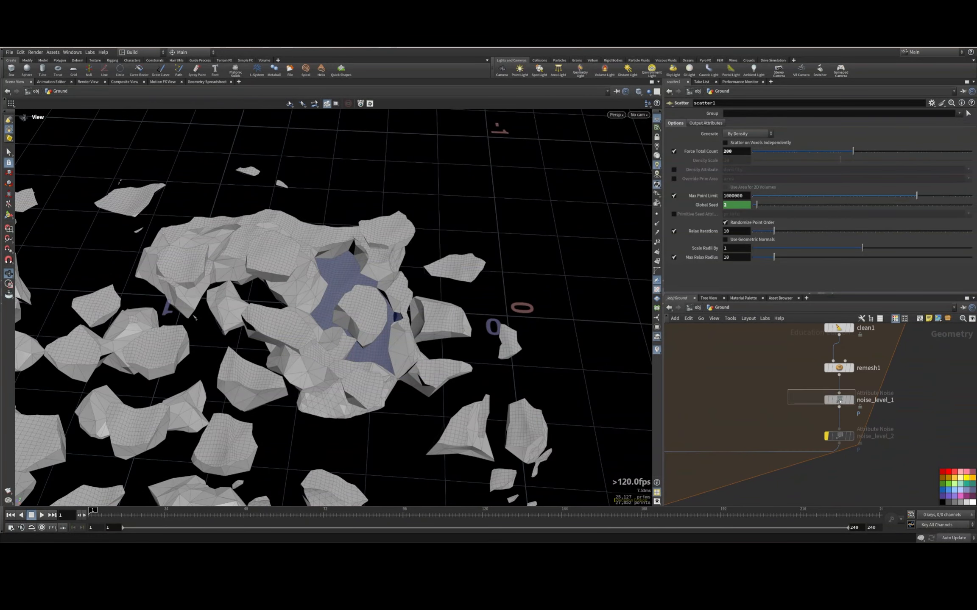
{"action": "left_click", "coordinate": [841, 399]}
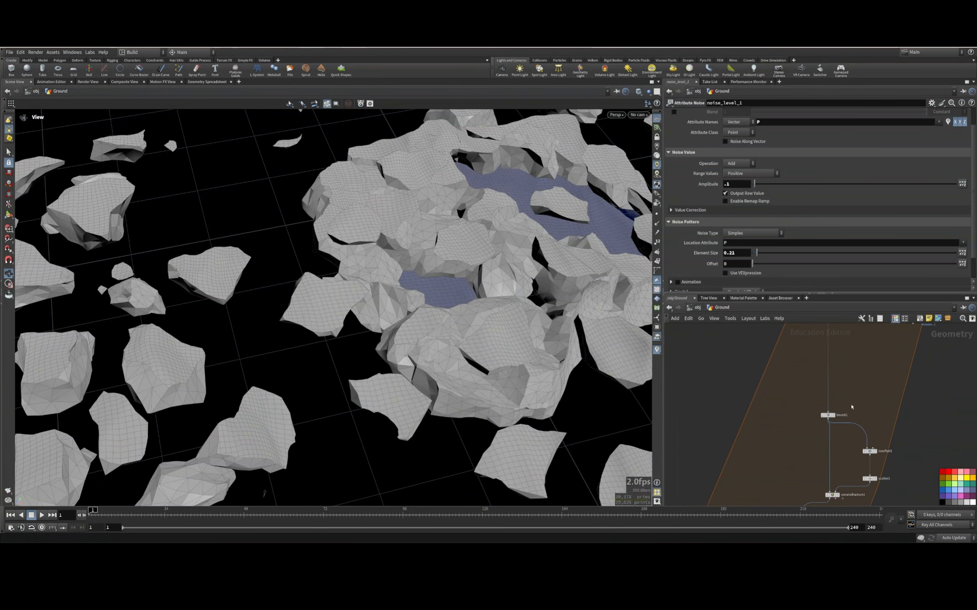
Set the bound1 node's Lower Padding to .1 on all three axes
{"action": "left_click", "coordinate": [827, 414]}
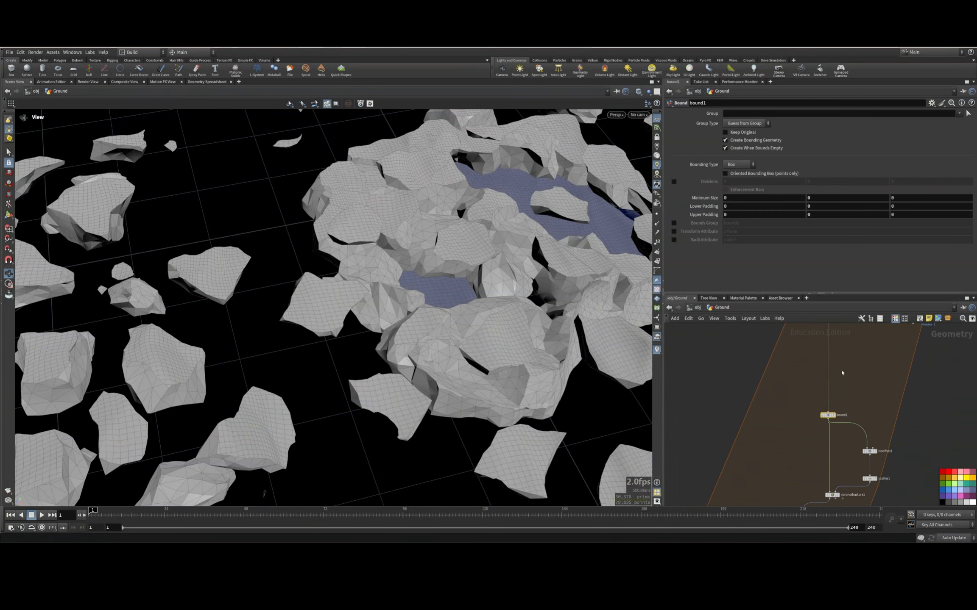
{"action": "middle_click_drag", "start_coordinate": [842, 373], "coordinate": [833, 421]}
{"action": "left_click_drag", "start_coordinate": [752, 207], "coordinate": [580, 205]}
{"action": "type", "text": ".1"}
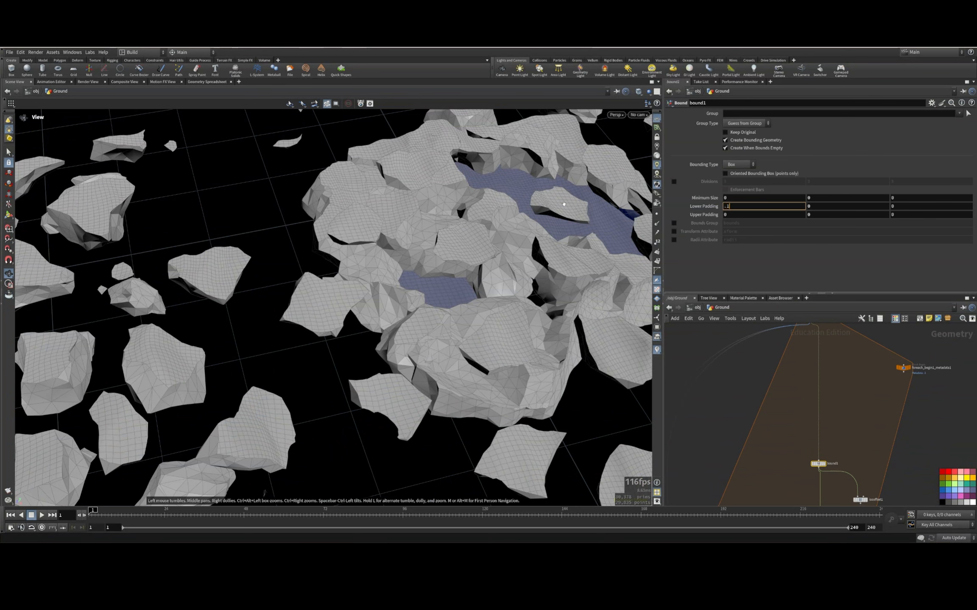
{"action": "key", "text": "Tab"}
{"action": "type", "text": ".1"}
{"action": "key", "text": "Tab"}
{"action": "type", "text": ".1"}
{"action": "key", "text": "Tab"}
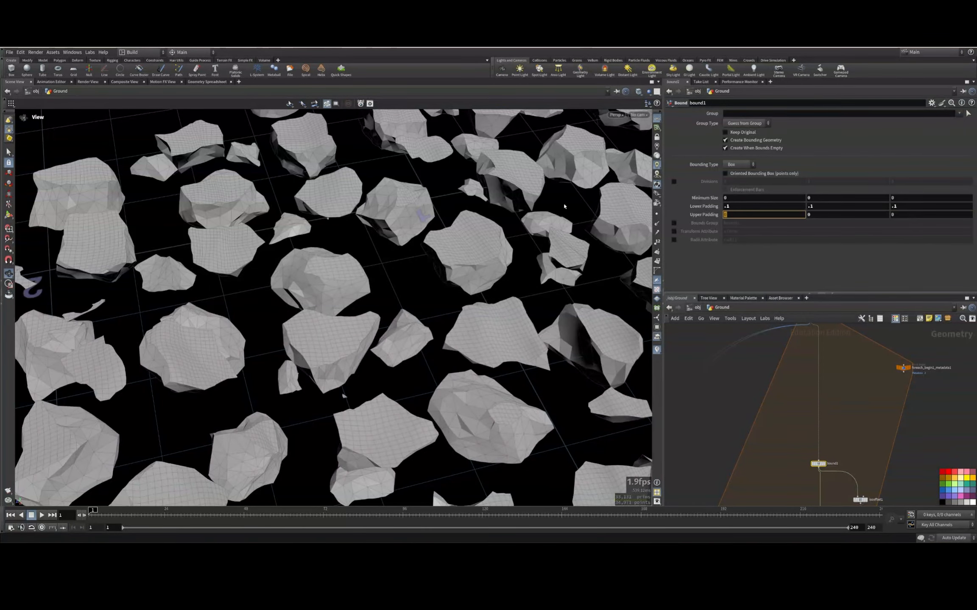
Set the bound1 node's Upper Padding to .1 on all three axes and check the exploded pieces
{"action": "type", "text": ".1"}
{"action": "key", "text": "Tab"}
{"action": "type", "text": ".1"}
{"action": "key", "text": "Tab"}
{"action": "type", "text": ".1"}
{"action": "key", "text": "Tab"}
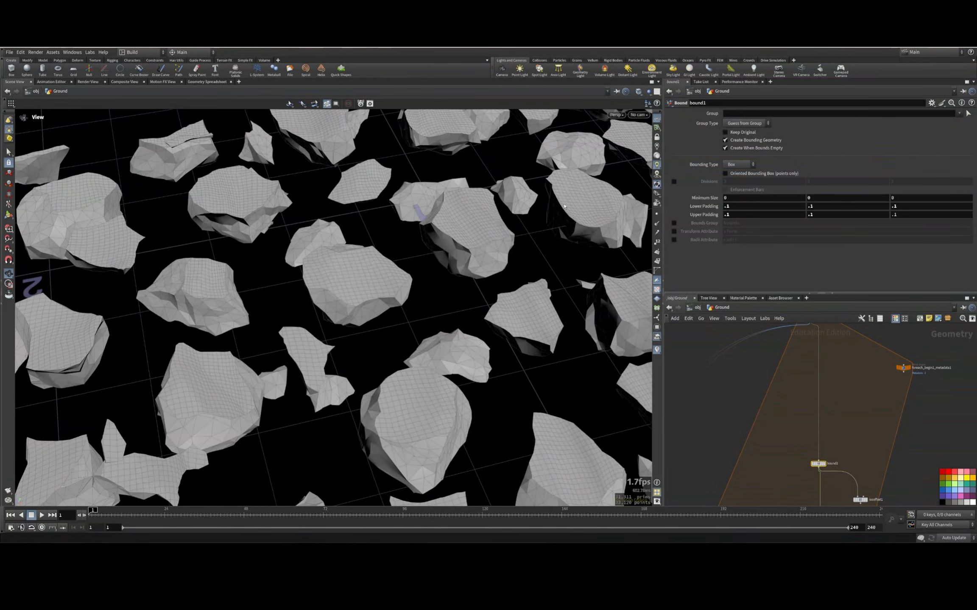
{"action": "scroll", "coordinate": [564, 207], "scroll_direction": "down", "scroll_amount": 10}
{"action": "left_click_drag", "start_coordinate": [564, 206], "coordinate": [368, 203]}
{"action": "scroll", "coordinate": [427, 258], "scroll_direction": "up", "scroll_amount": 6}
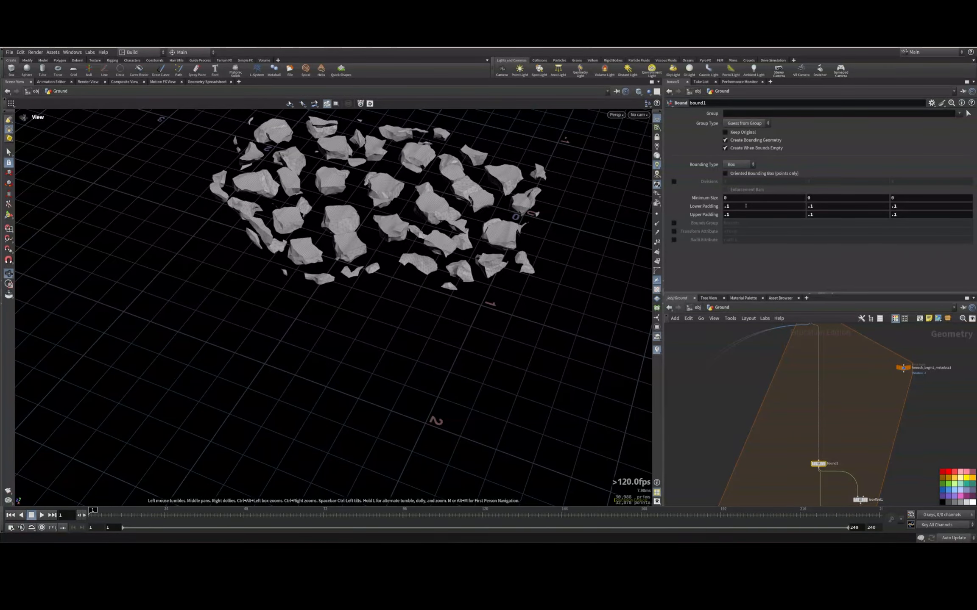
Set the noise_level_1 node's Amplitude to .15 and Noise Type to Worley Cellular F1, and check the exploded pieces
{"action": "middle_click_drag", "start_coordinate": [825, 459], "coordinate": [844, 292]}
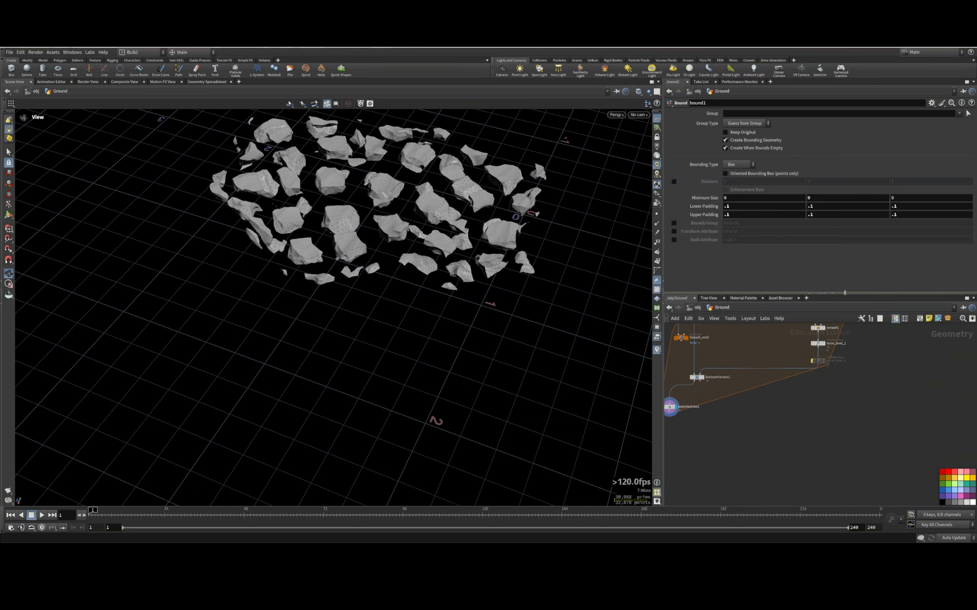
{"action": "middle_click_drag", "start_coordinate": [821, 371], "coordinate": [818, 447]}
{"action": "left_click", "coordinate": [814, 420]}
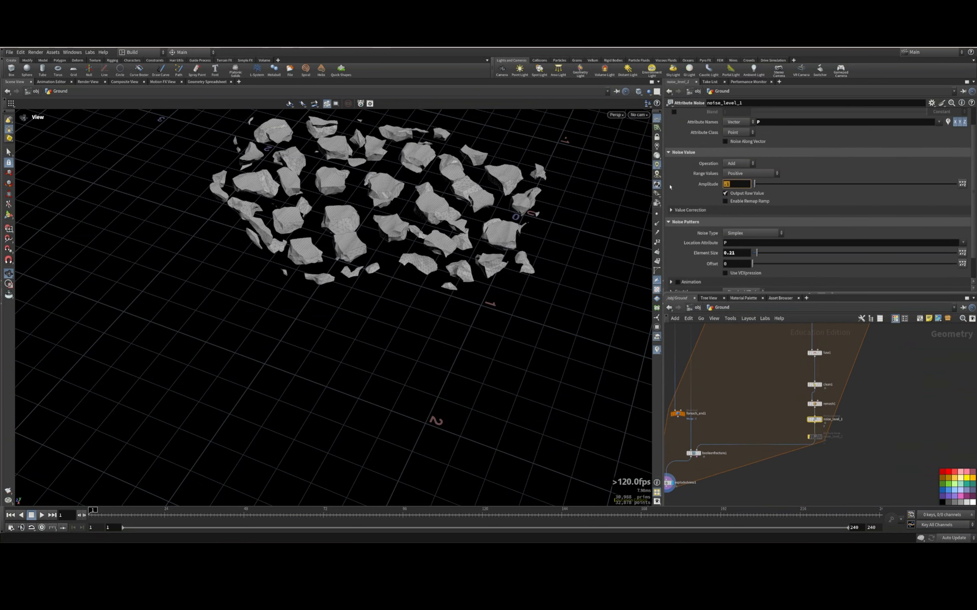
{"action": "key", "text": "Return"}
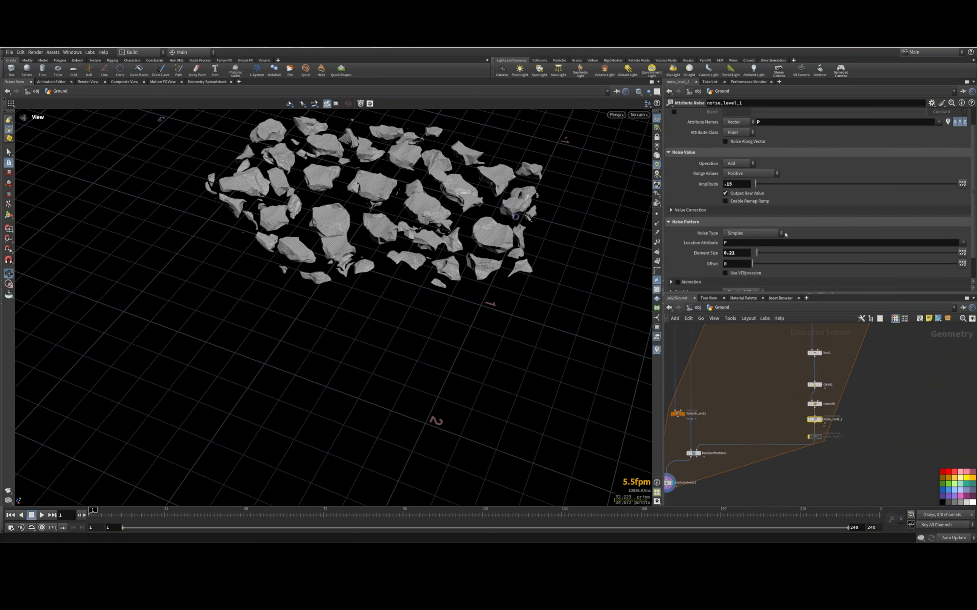
{"action": "left_click", "coordinate": [775, 233]}
{"action": "left_click", "coordinate": [758, 287]}
{"action": "left_click_drag", "start_coordinate": [373, 254], "coordinate": [551, 117]}
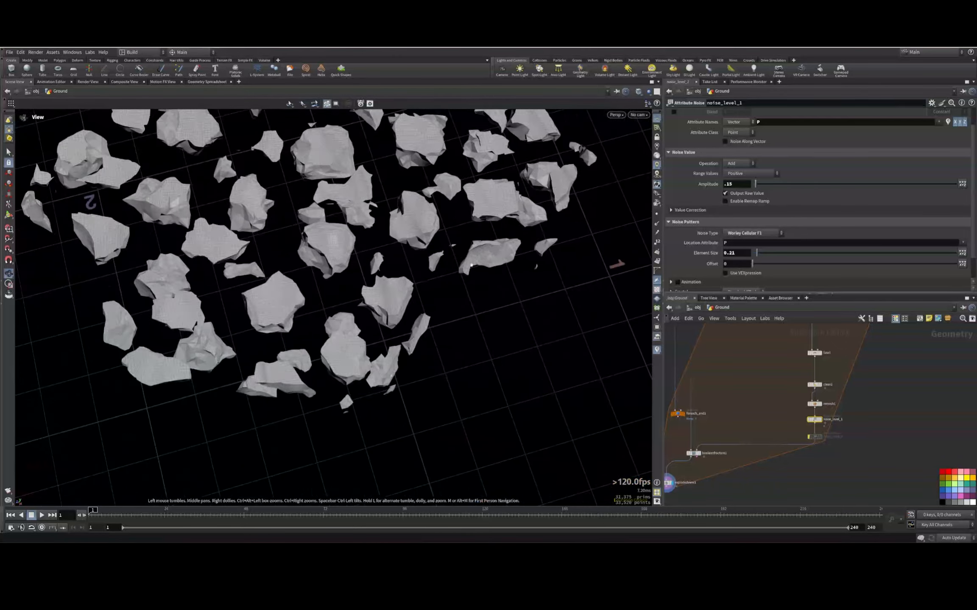
{"action": "scroll", "coordinate": [471, 265], "scroll_direction": "up", "scroll_amount": 5}
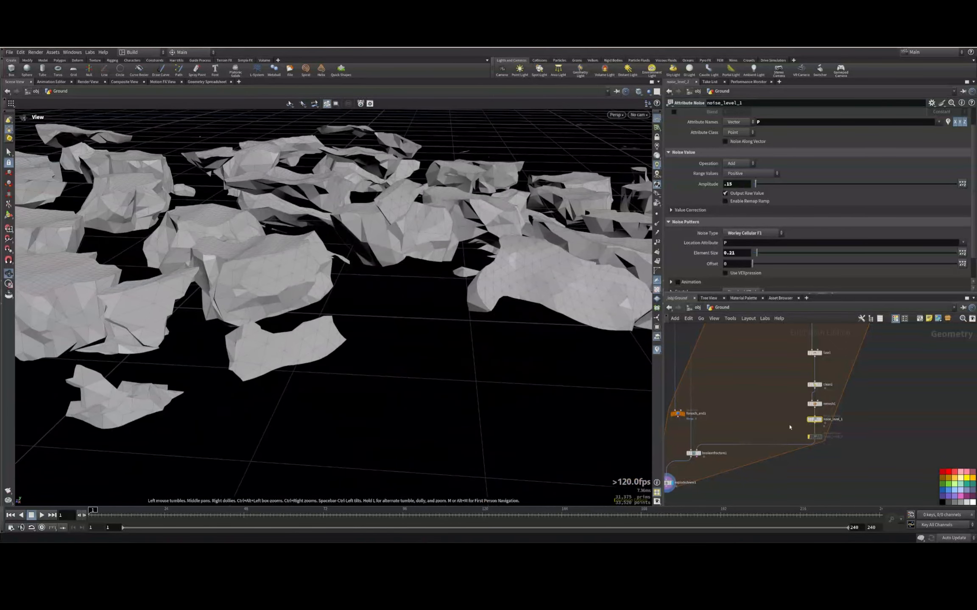
Change the remesh1 node's Target Size expression to ch("../../Scene_Controls/geores")
{"action": "scroll", "coordinate": [789, 427], "scroll_direction": "up", "scroll_amount": 3}
{"action": "left_click", "coordinate": [814, 417]}
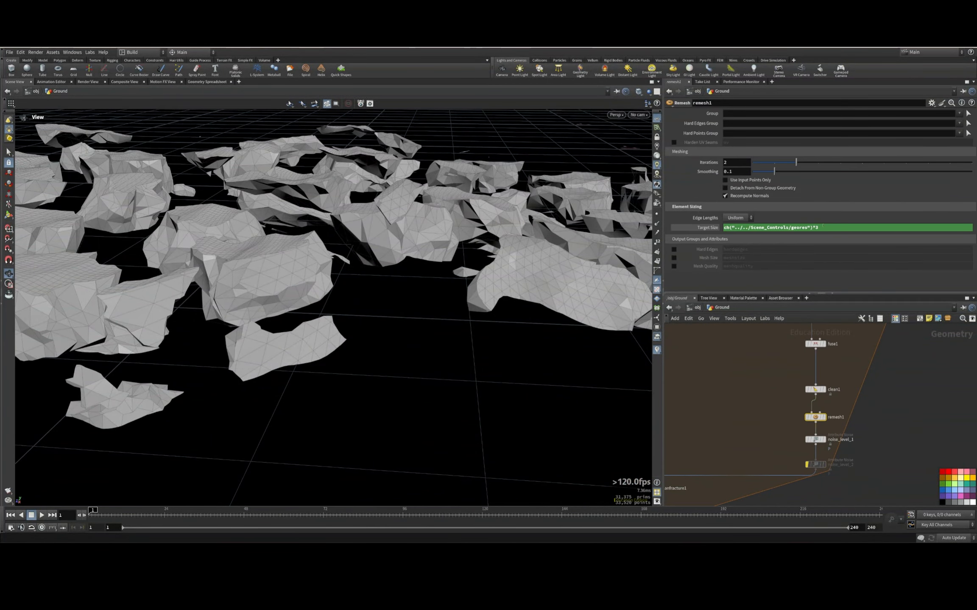
{"action": "left_click_drag", "start_coordinate": [818, 231], "coordinate": [812, 231]}
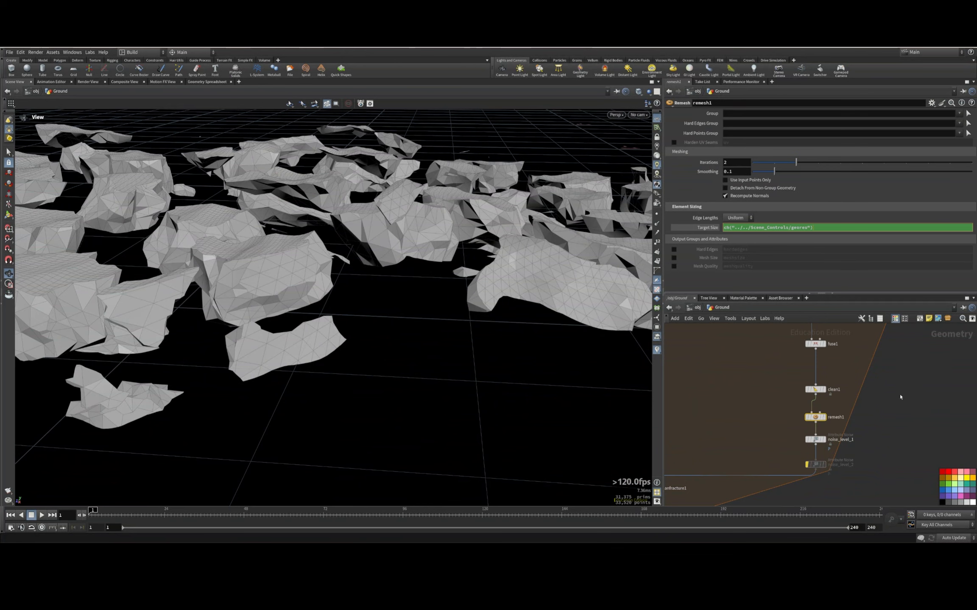
{"action": "key", "text": "Return"}
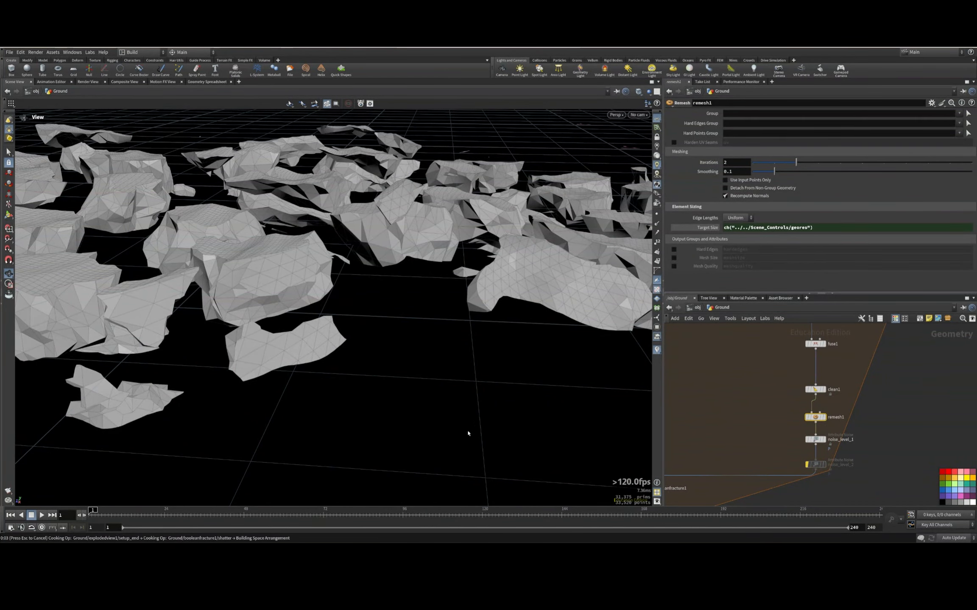
Examine the surface detail of the exploded pieces close up and from several angles
{"action": "scroll", "coordinate": [360, 271], "scroll_direction": "down", "scroll_amount": 4}
{"action": "left_click_drag", "start_coordinate": [360, 270], "coordinate": [355, 270]}
{"action": "scroll", "coordinate": [351, 257], "scroll_direction": "up", "scroll_amount": 3}
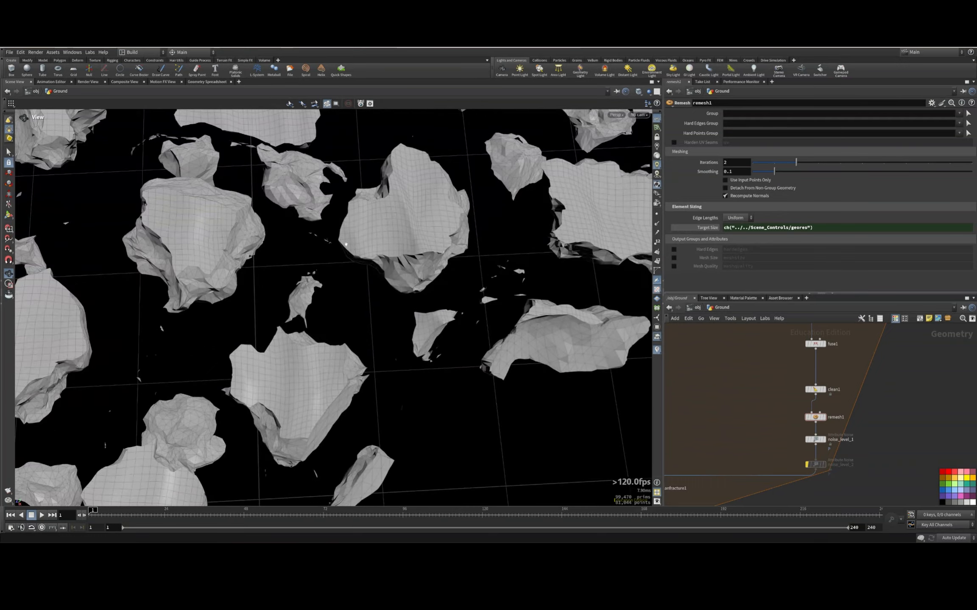
{"action": "left_click_drag", "start_coordinate": [514, 266], "coordinate": [529, 441]}
{"action": "scroll", "coordinate": [411, 236], "scroll_direction": "down", "scroll_amount": 3}
{"action": "scroll", "coordinate": [529, 424], "scroll_direction": "down", "scroll_amount": 3}
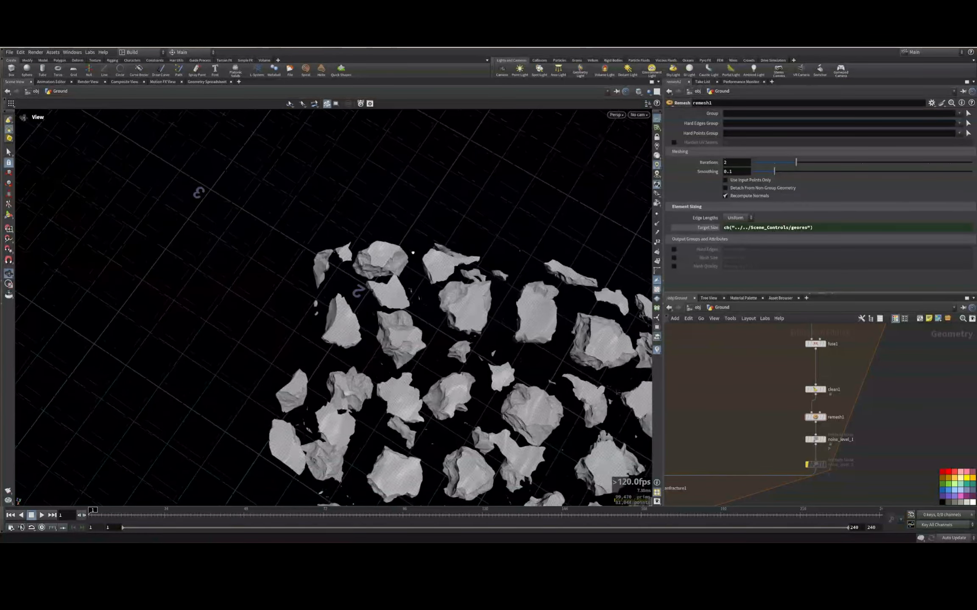
{"action": "middle_click_drag", "start_coordinate": [598, 407], "coordinate": [390, 337]}
{"action": "left_click_drag", "start_coordinate": [390, 336], "coordinate": [441, 276]}
{"action": "scroll", "coordinate": [441, 276], "scroll_direction": "down", "scroll_amount": 3}
Move foreach_end1 below booleanfracture1, wire the fractured geometry into it, display the loop's result, and save the scene
{"action": "middle_click_drag", "start_coordinate": [723, 429], "coordinate": [888, 321]}
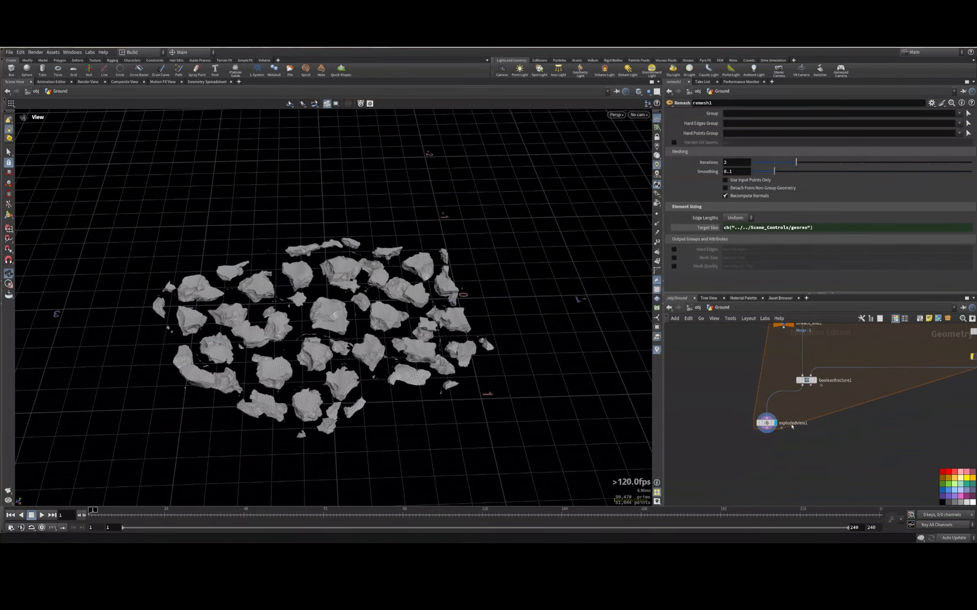
{"action": "middle_click_drag", "start_coordinate": [823, 400], "coordinate": [813, 464]}
{"action": "left_click_drag", "start_coordinate": [774, 385], "coordinate": [786, 506]}
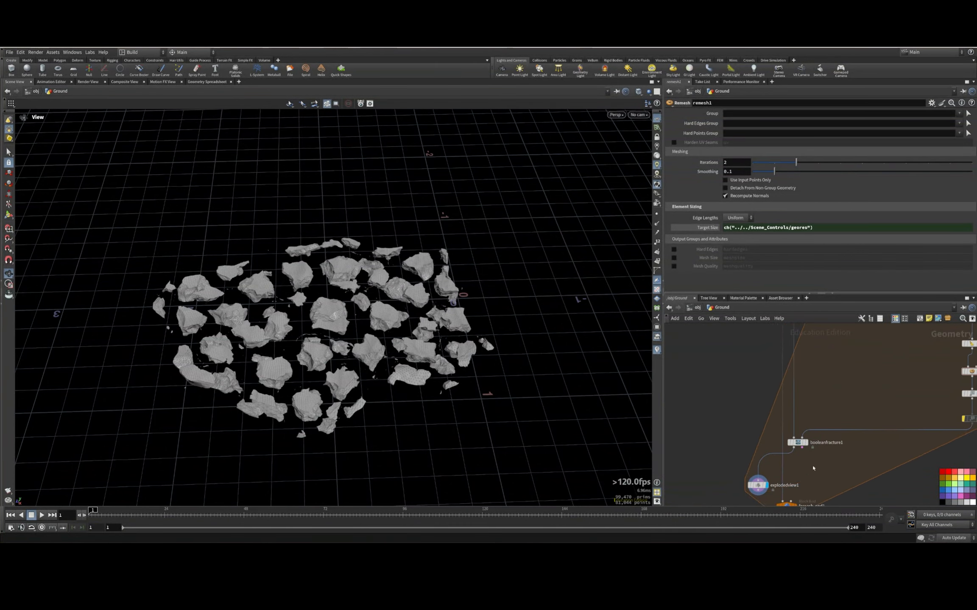
{"action": "key", "text": "ctrl+s"}
{"action": "middle_click_drag", "start_coordinate": [814, 467], "coordinate": [837, 401]}
{"action": "left_click", "coordinate": [799, 415]}
{"action": "left_click", "coordinate": [788, 468]}
{"action": "left_click_drag", "start_coordinate": [799, 445], "coordinate": [799, 459]}
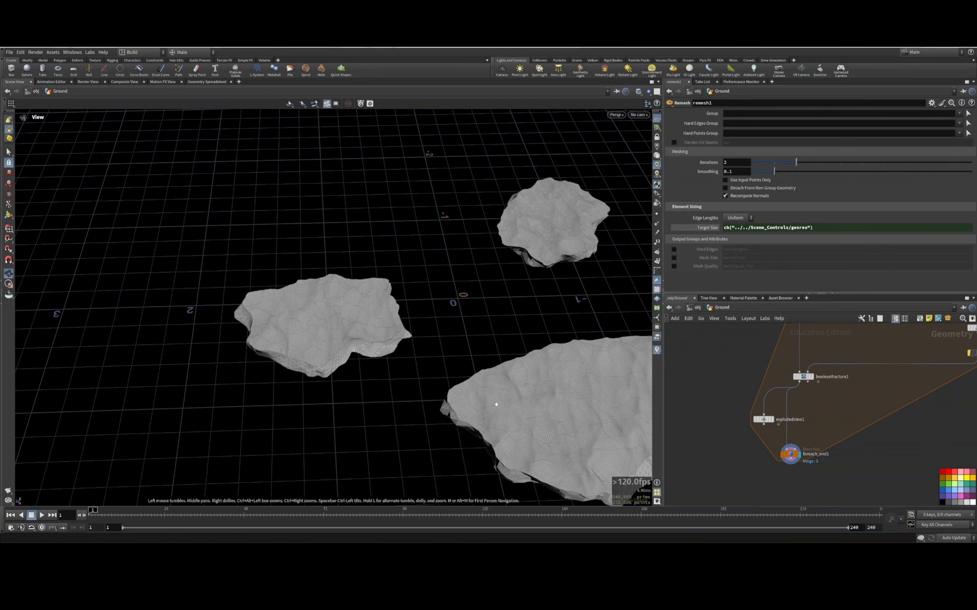
Move explodedview1 after foreach_end1, wire it to the loop's output, and display the exploded pieces of all iterations
{"action": "left_click_drag", "start_coordinate": [764, 428], "coordinate": [736, 503]}
{"action": "left_click", "coordinate": [734, 501]}
{"action": "scroll", "coordinate": [492, 322], "scroll_direction": "down", "scroll_amount": 5}
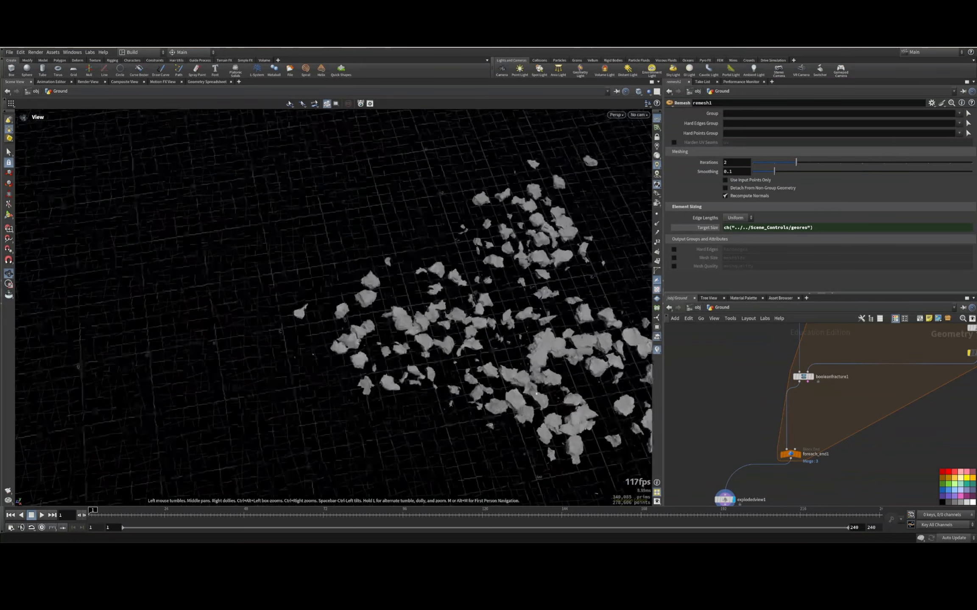
{"action": "middle_click_drag", "start_coordinate": [492, 322], "coordinate": [384, 309]}
{"action": "left_click_drag", "start_coordinate": [384, 309], "coordinate": [381, 264]}
Select the booleanfracture1 node and switch the scene's update mode to Manual
{"action": "left_click", "coordinate": [839, 378]}
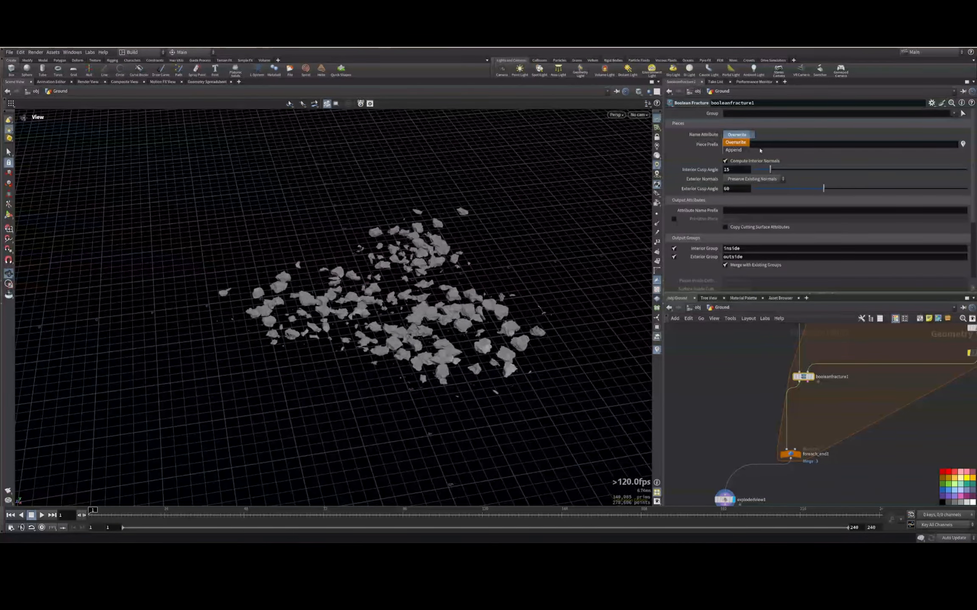
{"action": "left_click", "coordinate": [953, 538]}
{"action": "left_click", "coordinate": [949, 530]}
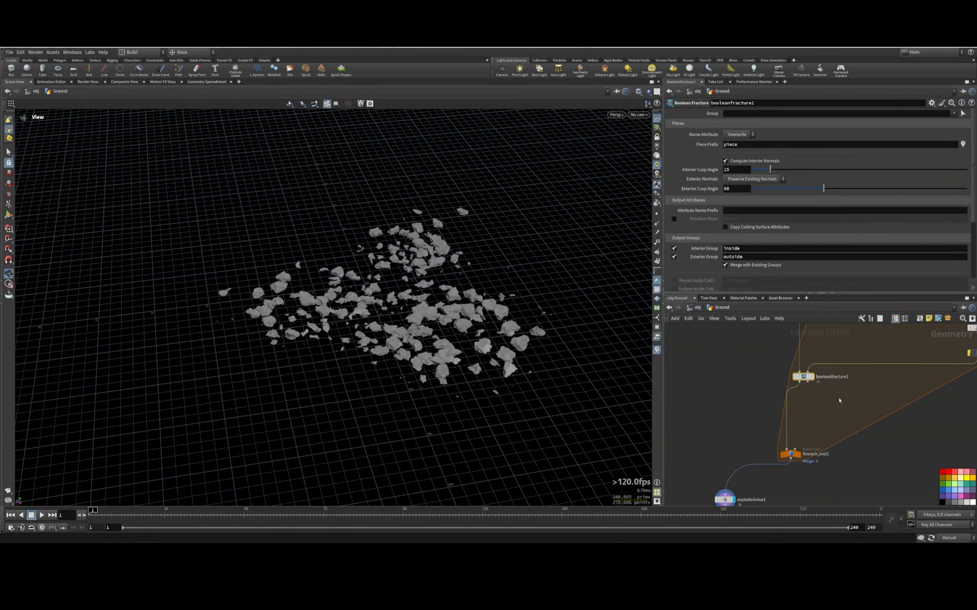
Display booleanfracture1, set its Name Attribute to Append, and enter _piece_ as the Piece Prefix
{"action": "left_click", "coordinate": [810, 376]}
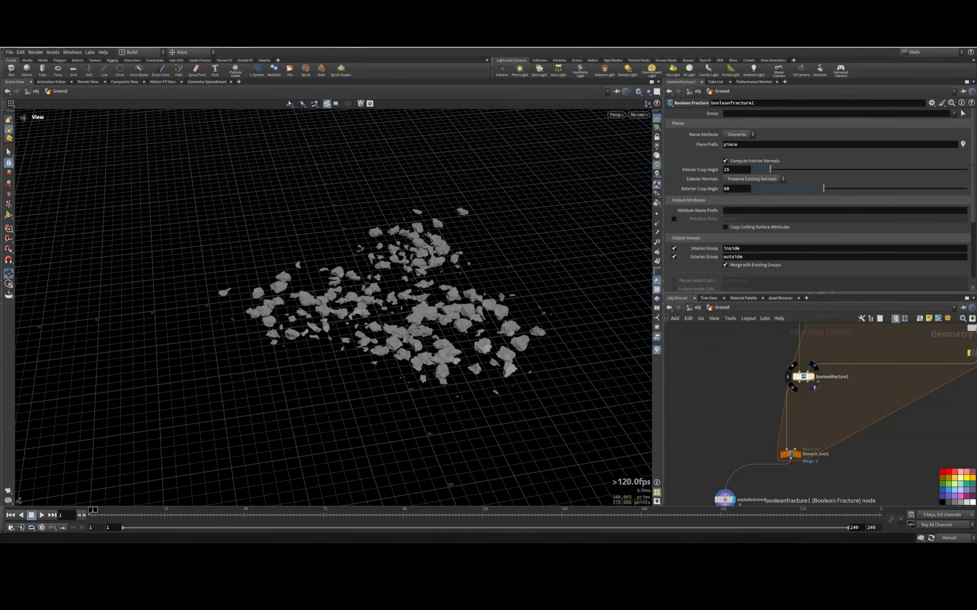
{"action": "left_click", "coordinate": [738, 134]}
{"action": "left_click", "coordinate": [743, 148]}
{"action": "left_click", "coordinate": [757, 150]}
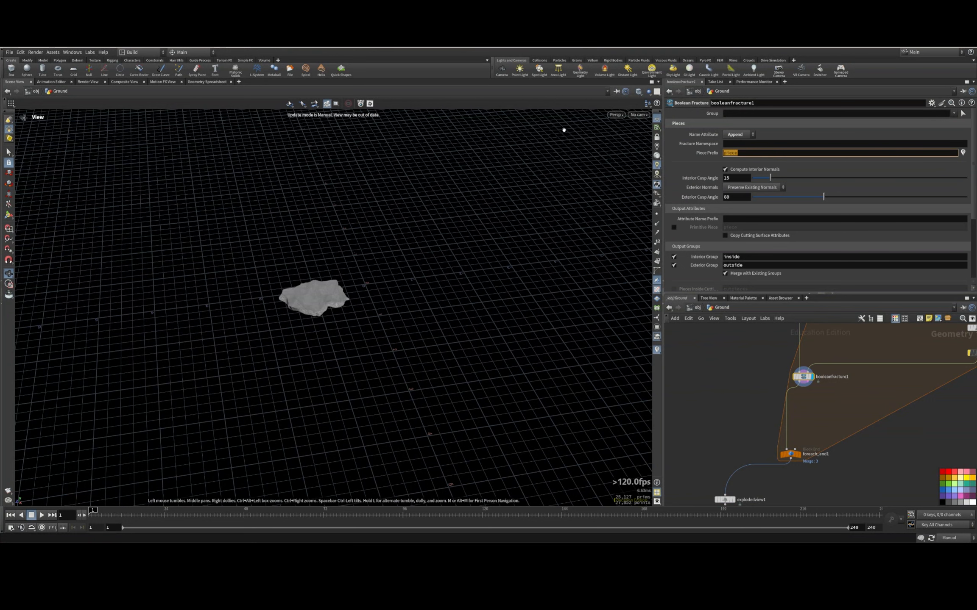
{"action": "type", "text": "_pie"}
{"action": "left_click", "coordinate": [669, 365]}
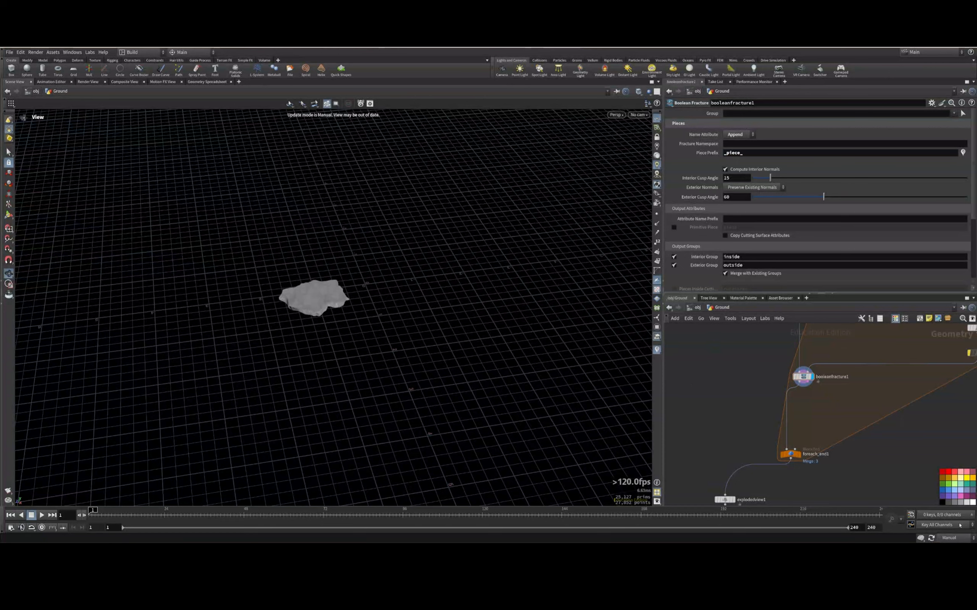
Restore the Auto Update mode and inspect the piece names in the Geometry Spreadsheet
{"action": "left_click", "coordinate": [954, 538]}
{"action": "left_click", "coordinate": [953, 515]}
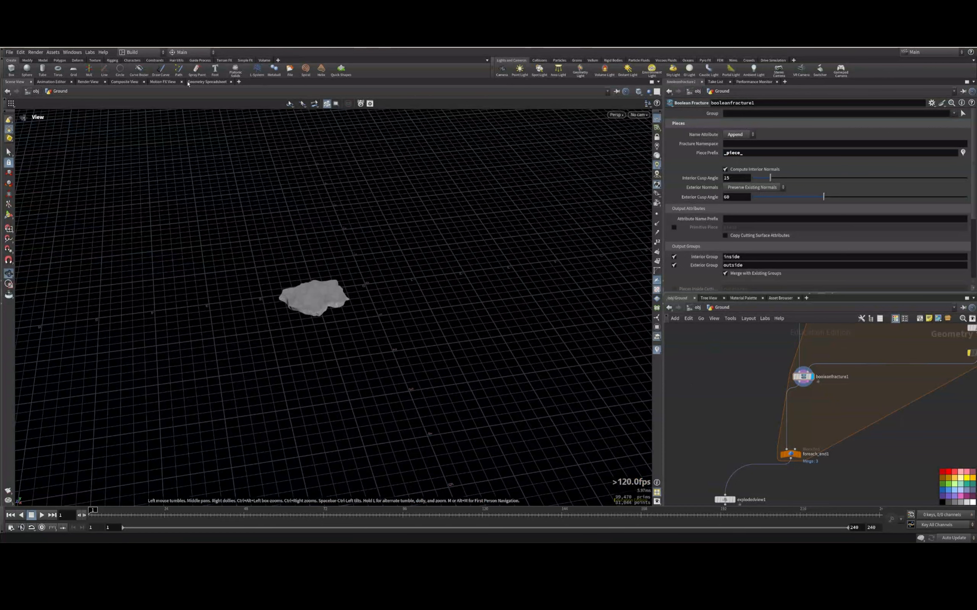
{"action": "left_click", "coordinate": [206, 82]}
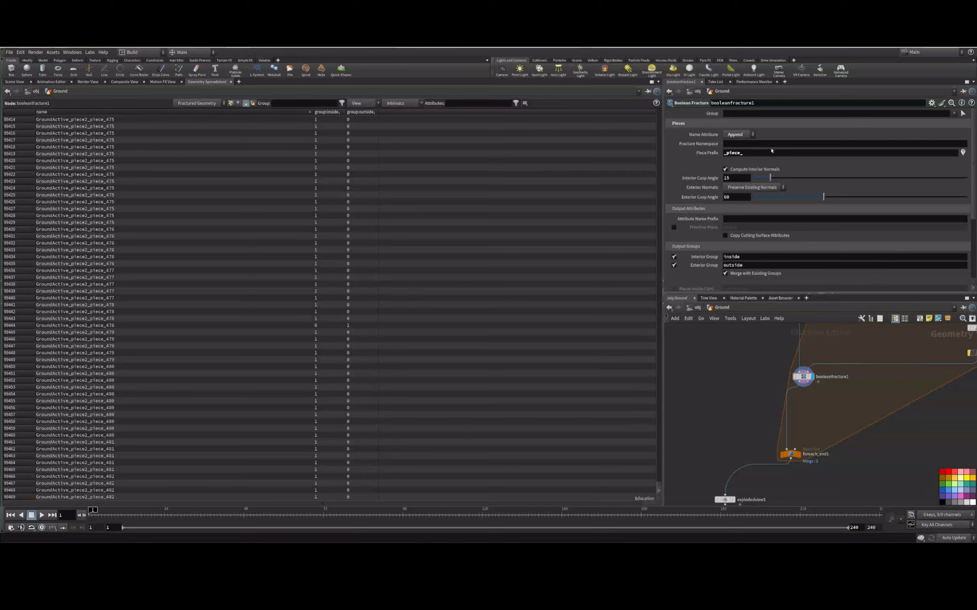
Set booleanfracture1's Piece Prefix to _sub_ and check the names on explodedview1
{"action": "left_click_drag", "start_coordinate": [732, 154], "coordinate": [726, 154]}
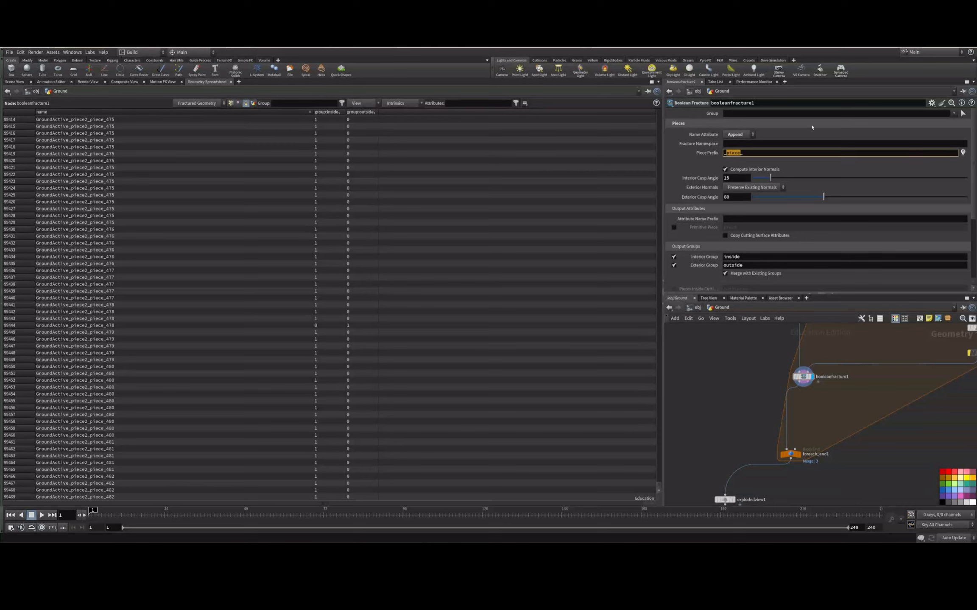
{"action": "type", "text": "_sub_"}
{"action": "key", "text": "Return"}
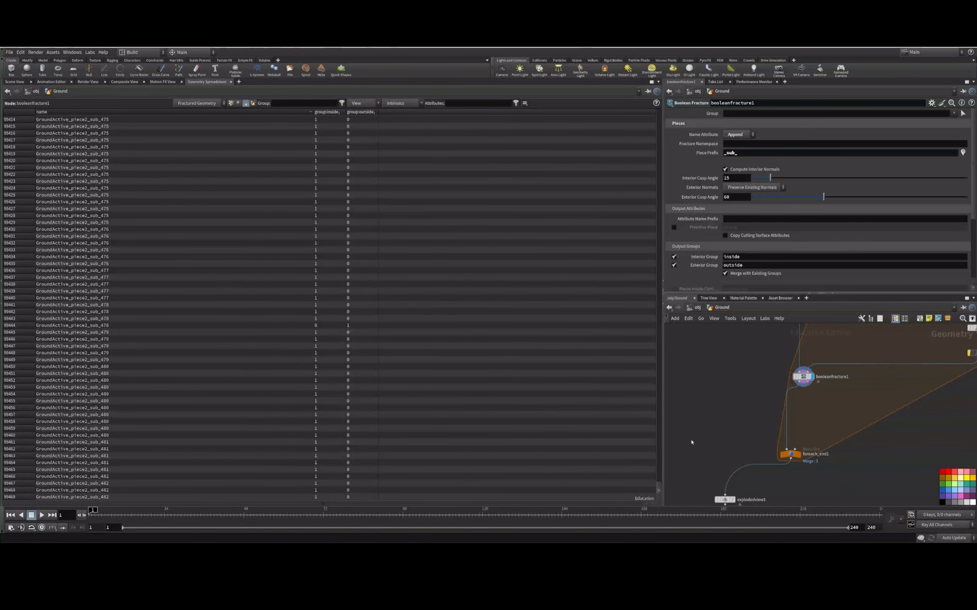
{"action": "left_click", "coordinate": [736, 424]}
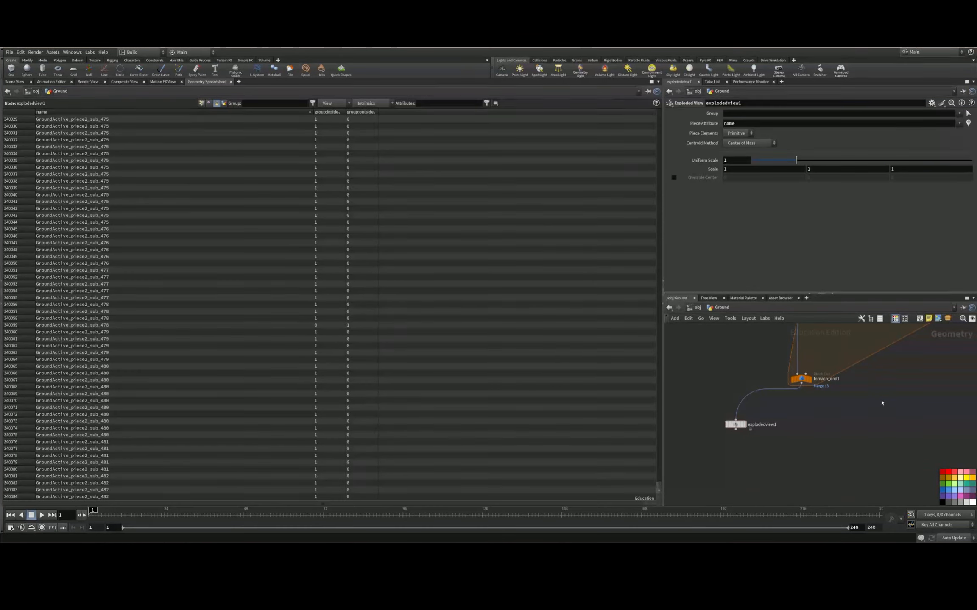
Attach a Null node to booleanfracture1's second output
{"action": "middle_click_drag", "start_coordinate": [917, 370], "coordinate": [890, 467]}
{"action": "left_click", "coordinate": [791, 405]}
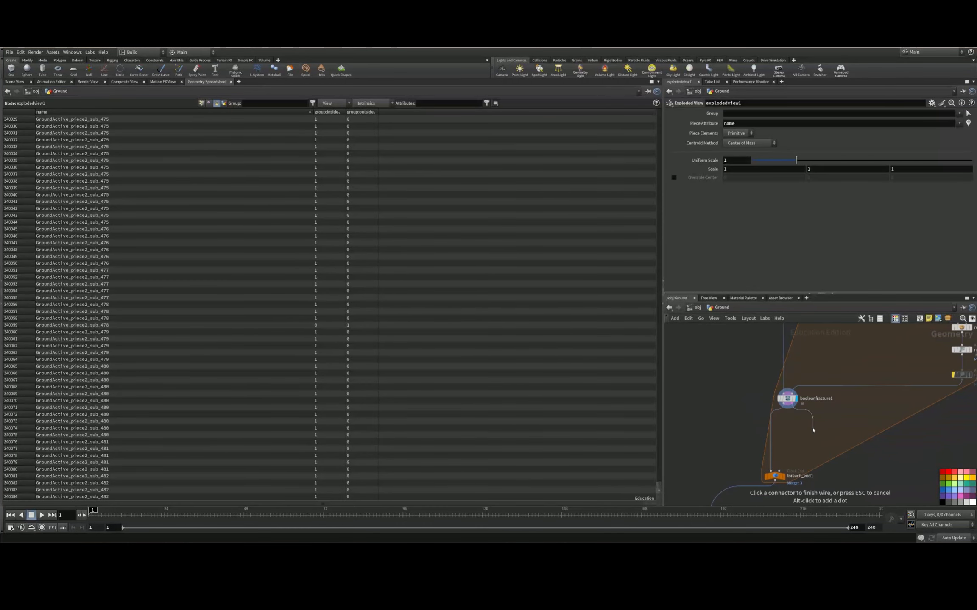
{"action": "key", "text": "Tab"}
{"action": "type", "text": "null"}
{"action": "key", "text": "Return"}
{"action": "left_click", "coordinate": [813, 429]}
{"action": "scroll", "coordinate": [818, 416], "scroll_direction": "up", "scroll_amount": 2}
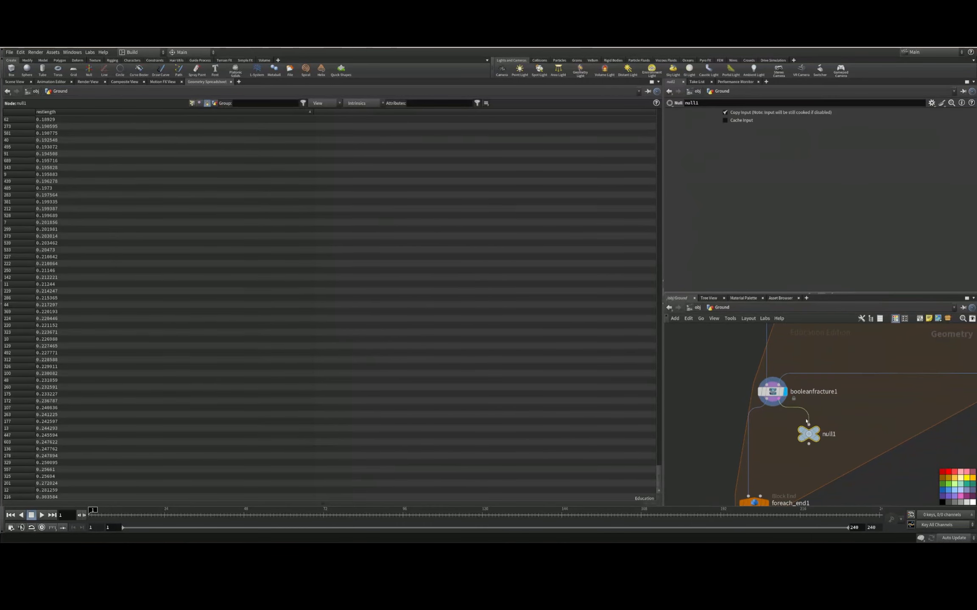
Display null1 in the scene view, examine the constraint geometry, and delete the node
{"action": "left_click", "coordinate": [820, 426]}
{"action": "left_click", "coordinate": [13, 82]}
{"action": "left_click_drag", "start_coordinate": [353, 257], "coordinate": [270, 291]}
{"action": "scroll", "coordinate": [330, 309], "scroll_direction": "up", "scroll_amount": 2}
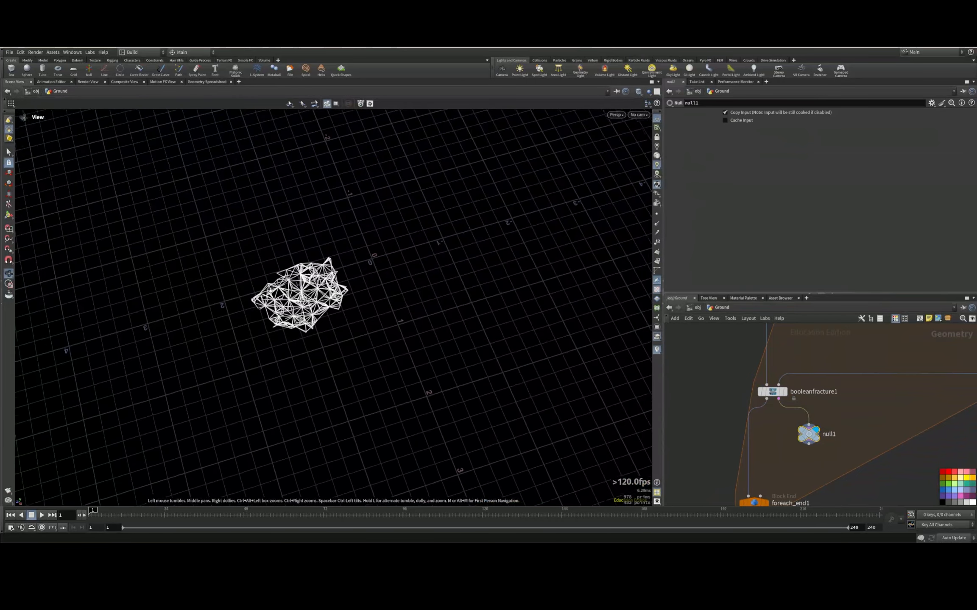
{"action": "scroll", "coordinate": [271, 291], "scroll_direction": "up", "scroll_amount": 4}
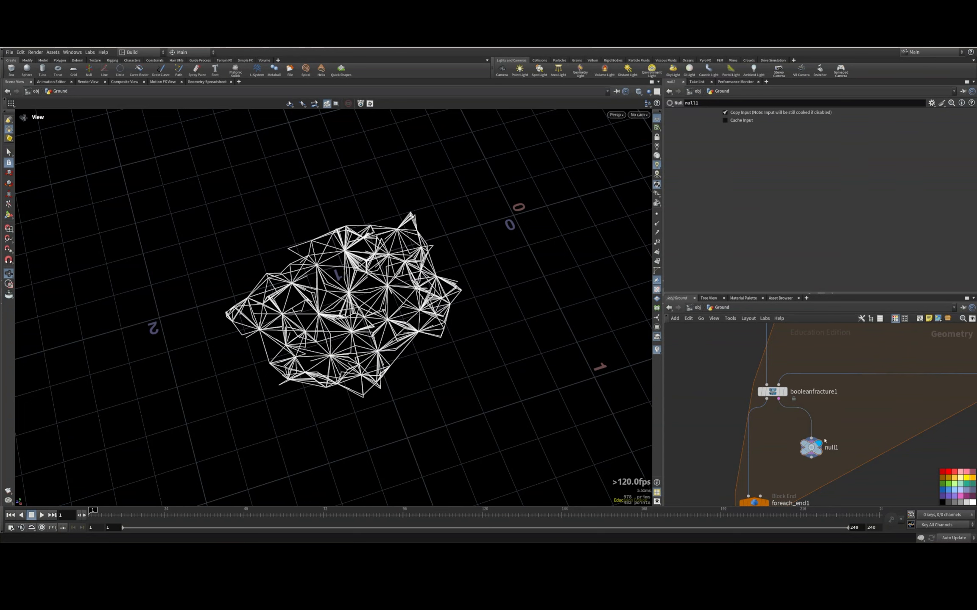
{"action": "left_click_drag", "start_coordinate": [808, 440], "coordinate": [810, 453]}
{"action": "key", "text": "Delete"}
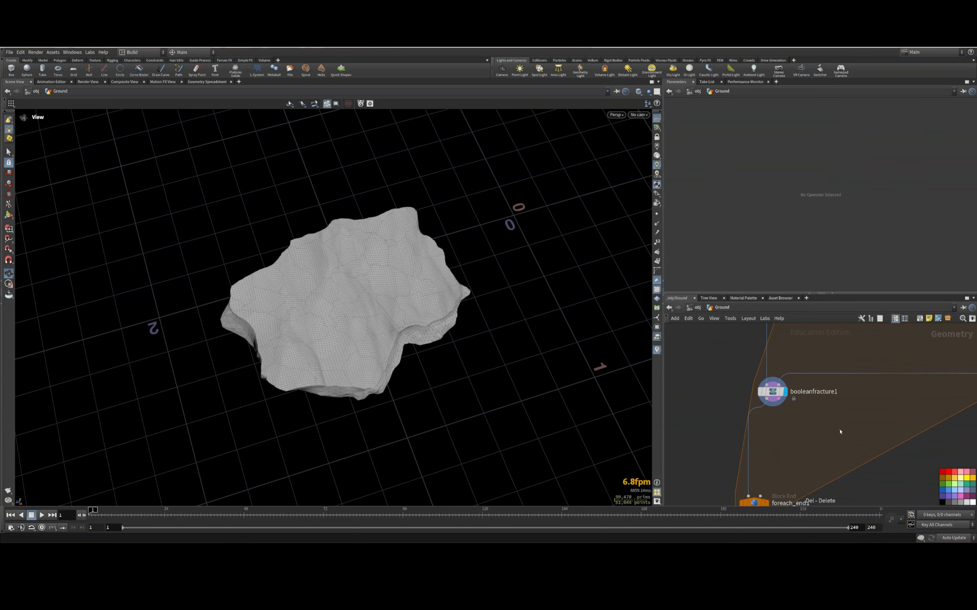
Add an RBD Pack node beside booleanfracture1 inside the loop
{"action": "key", "text": "Tab"}
{"action": "type", "text": "rbd pack"}
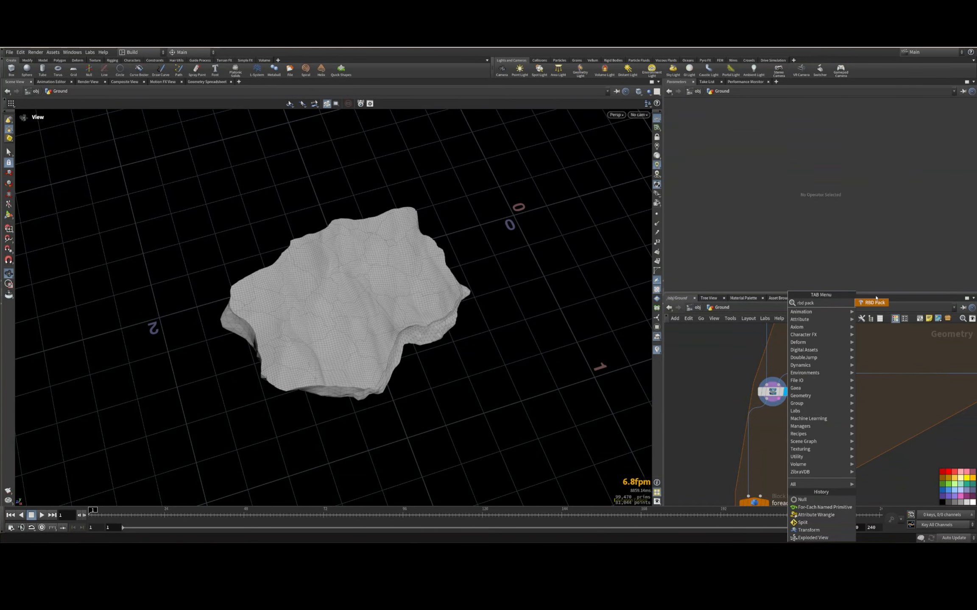
{"action": "key", "text": "Return"}
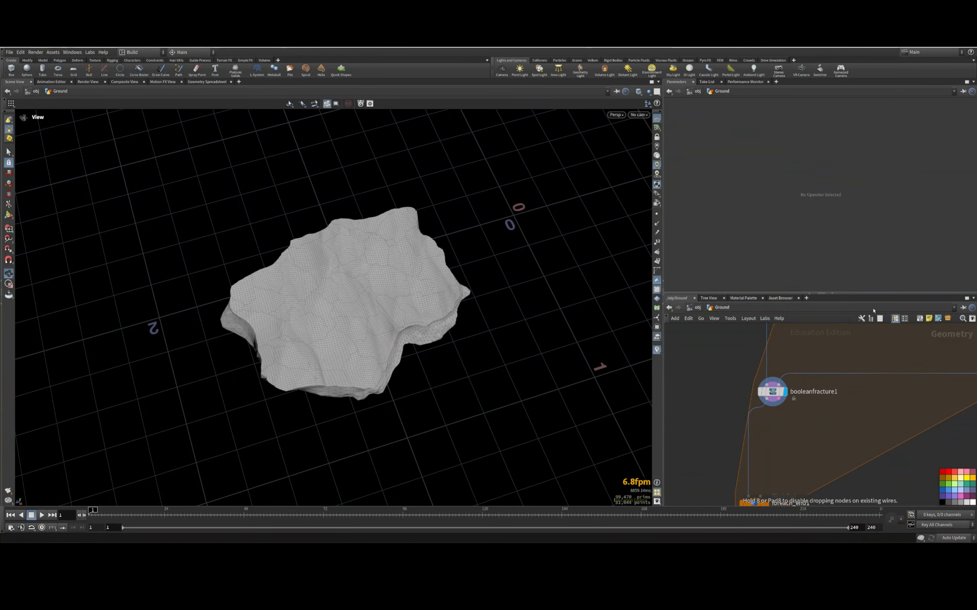
{"action": "left_click", "coordinate": [825, 434]}
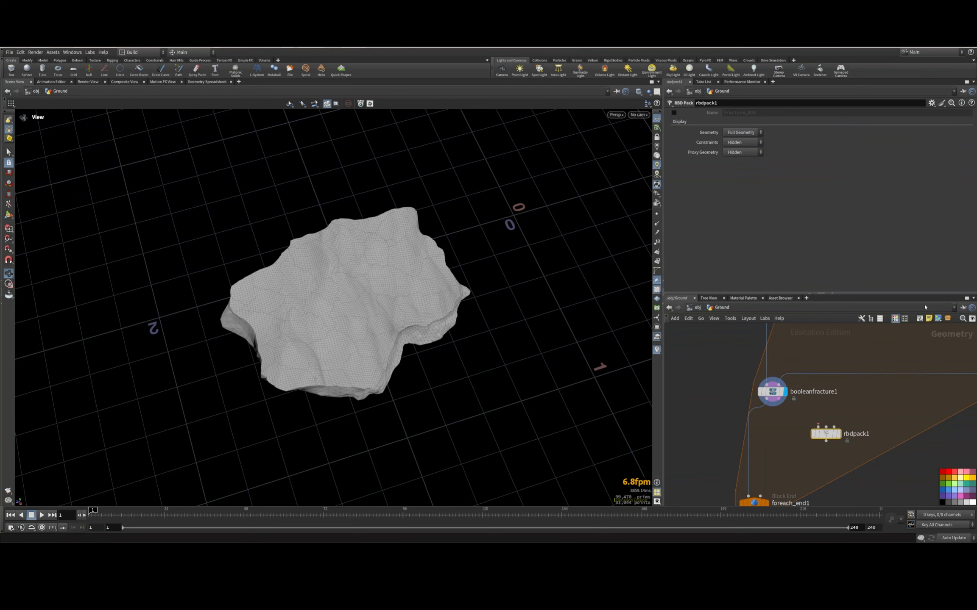
Add an RBD Material Fracture node in the empty network area outside the loop
{"action": "scroll", "coordinate": [824, 394], "scroll_direction": "down", "scroll_amount": 4}
{"action": "middle_click_drag", "start_coordinate": [718, 362], "coordinate": [782, 407]}
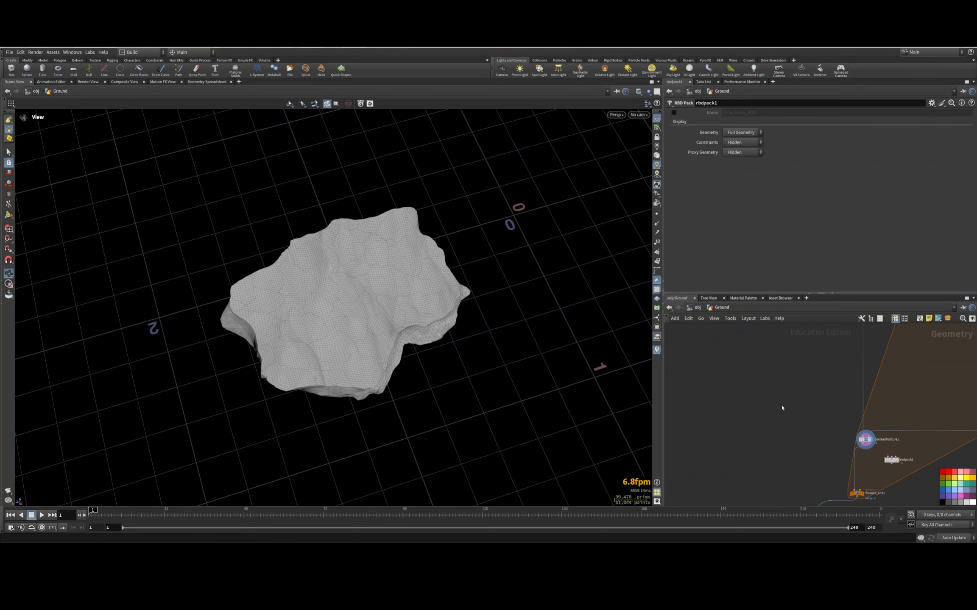
{"action": "key", "text": "Tab"}
{"action": "type", "text": "rbdmater"}
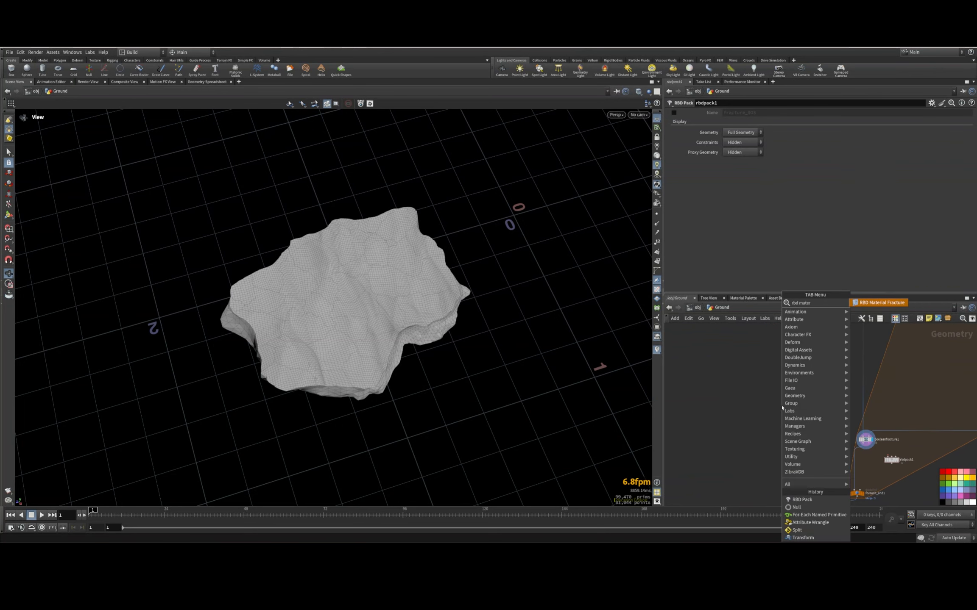
{"action": "left_click", "coordinate": [871, 303]}
{"action": "left_click", "coordinate": [746, 385]}
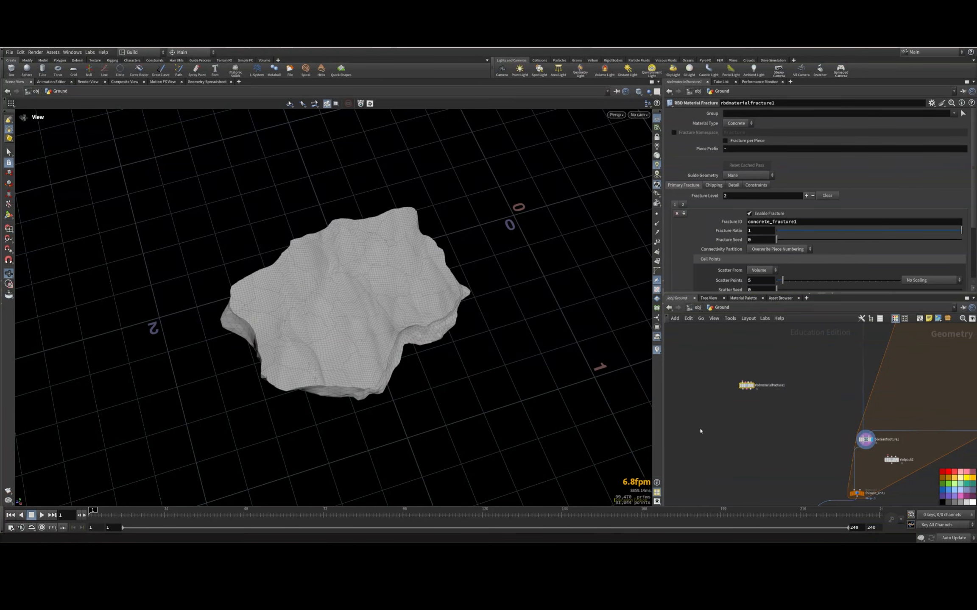
Position rbdpack1 inside the loop between booleanfracture1 and foreach_end1
{"action": "key", "text": "h"}
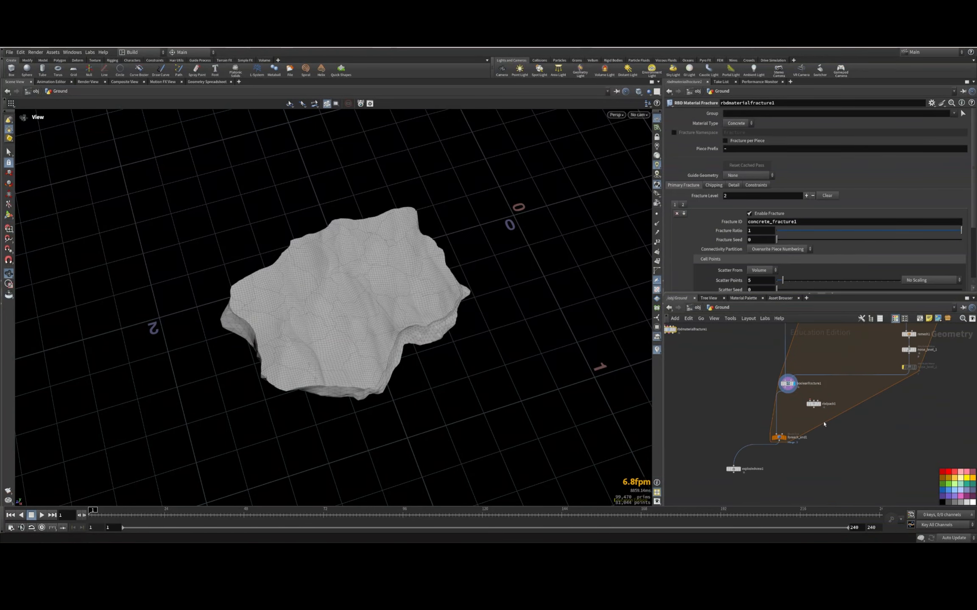
{"action": "middle_click_drag", "start_coordinate": [715, 362], "coordinate": [757, 414]}
{"action": "left_click_drag", "start_coordinate": [758, 417], "coordinate": [684, 375]}
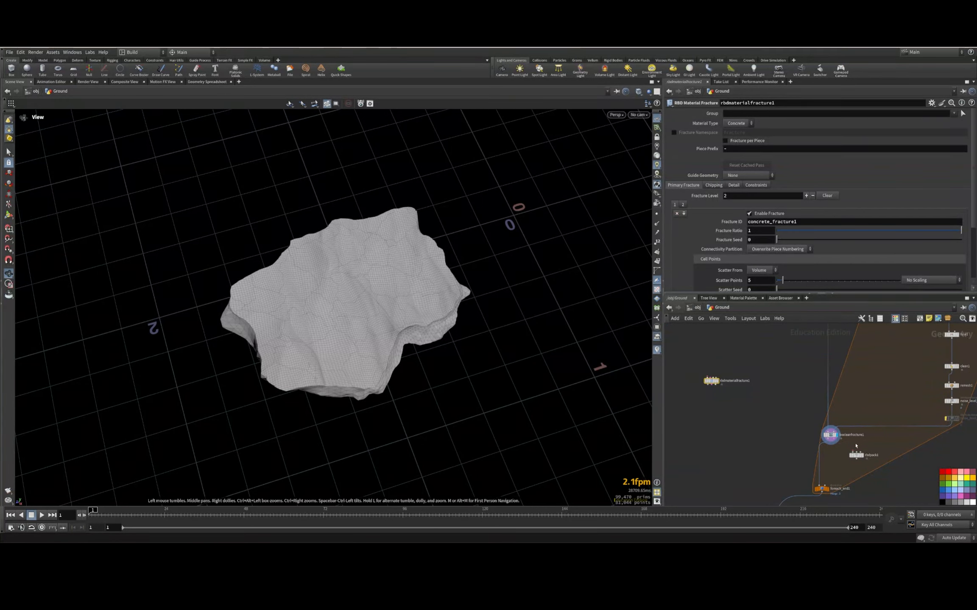
{"action": "scroll", "coordinate": [863, 469], "scroll_direction": "up", "scroll_amount": 3}
{"action": "left_click_drag", "start_coordinate": [849, 436], "coordinate": [800, 477]}
{"action": "middle_click_drag", "start_coordinate": [858, 442], "coordinate": [866, 393]}
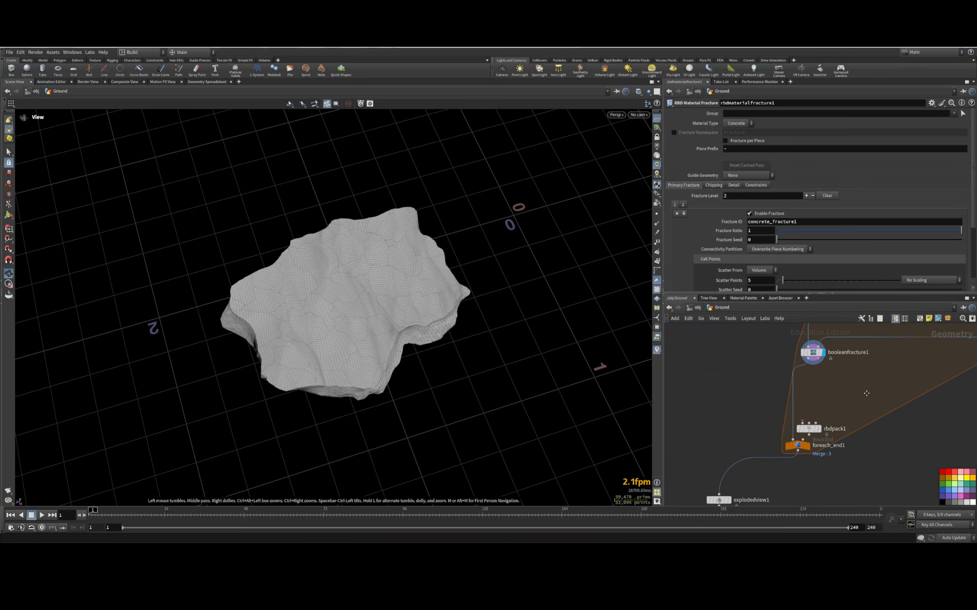
{"action": "left_click_drag", "start_coordinate": [808, 429], "coordinate": [816, 417]}
Wire booleanfracture1's geometry and constraint outputs into the first two inputs of rbdpack1
{"action": "left_click", "coordinate": [812, 364]}
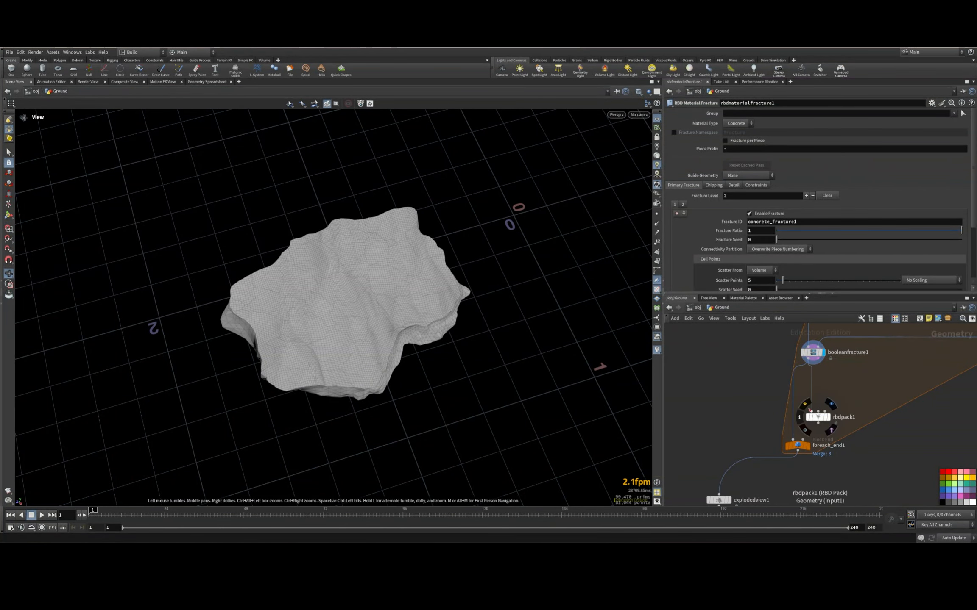
{"action": "left_click", "coordinate": [810, 410]}
{"action": "left_click", "coordinate": [816, 363]}
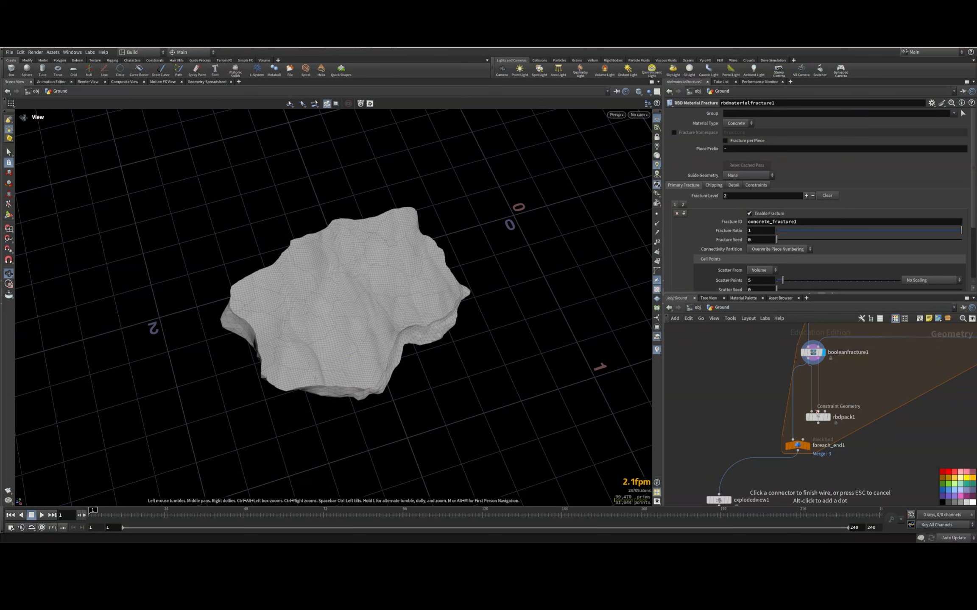
{"action": "left_click", "coordinate": [824, 406]}
{"action": "scroll", "coordinate": [734, 406], "scroll_direction": "down", "scroll_amount": 4}
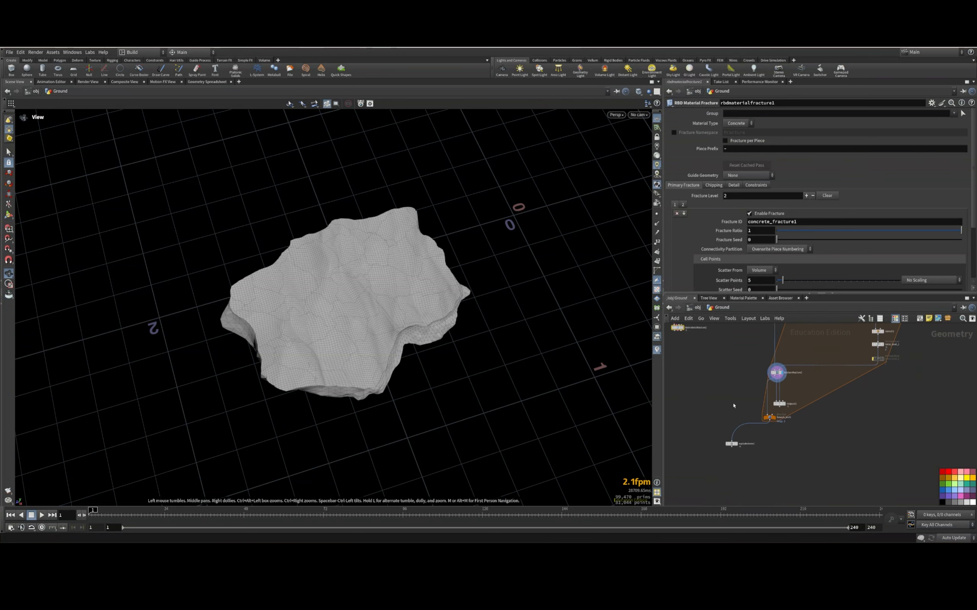
Add a Convex Decomposition node inside the loop beside the wires feeding rbdpack1
{"action": "left_click", "coordinate": [778, 403]}
{"action": "scroll", "coordinate": [805, 401], "scroll_direction": "up", "scroll_amount": 6}
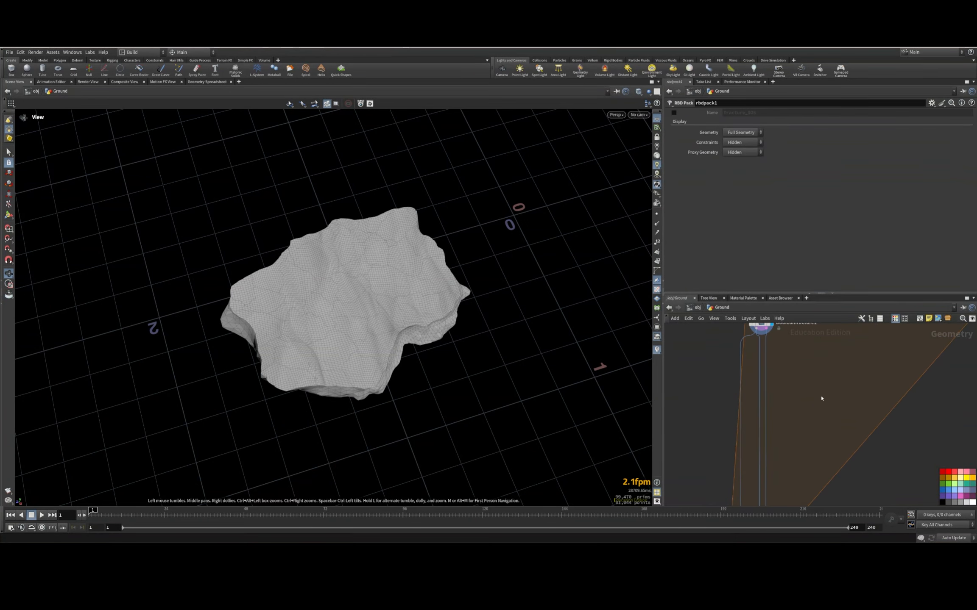
{"action": "key", "text": "Tab"}
{"action": "type", "text": "convex"}
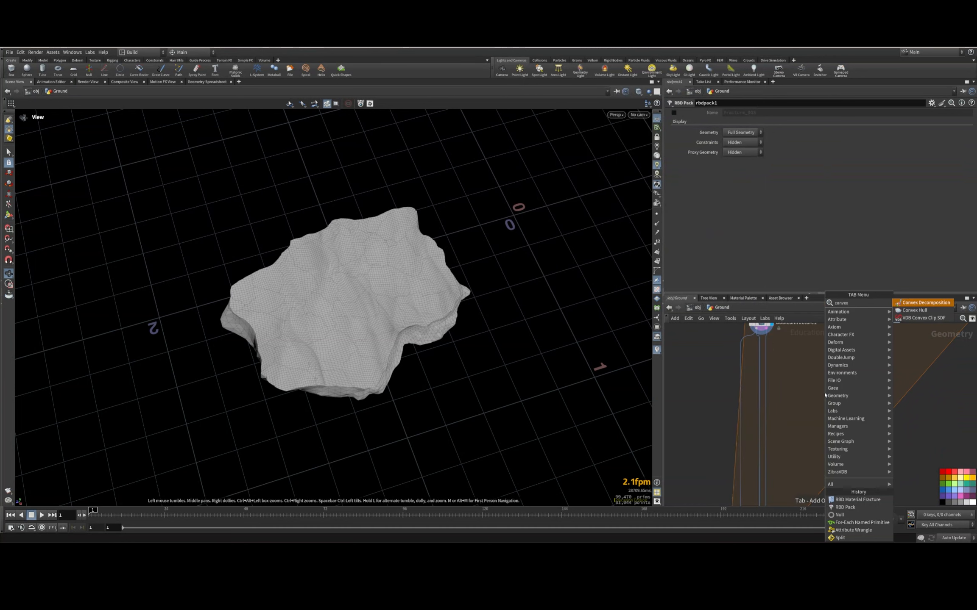
{"action": "left_click", "coordinate": [925, 302]}
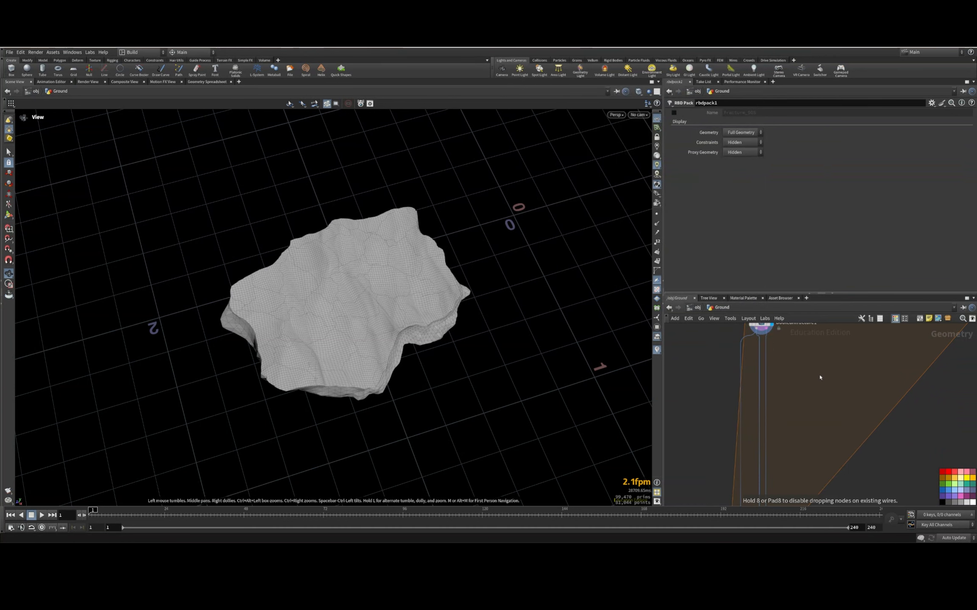
{"action": "left_click", "coordinate": [820, 377]}
{"action": "middle_click_drag", "start_coordinate": [860, 336], "coordinate": [852, 397]}
Add a Blast node above convexdecomposition1, fed by booleanfracture1's first output
{"action": "key", "text": "Tab"}
{"action": "type", "text": "rem"}
{"action": "key", "text": "Return"}
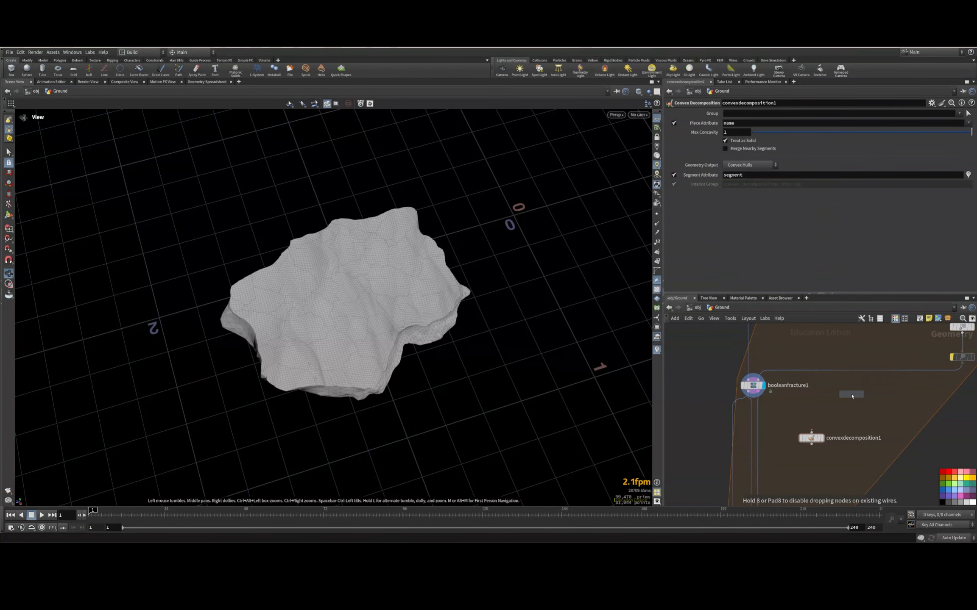
{"action": "left_click", "coordinate": [809, 413]}
{"action": "scroll", "coordinate": [750, 402], "scroll_direction": "up", "scroll_amount": 4}
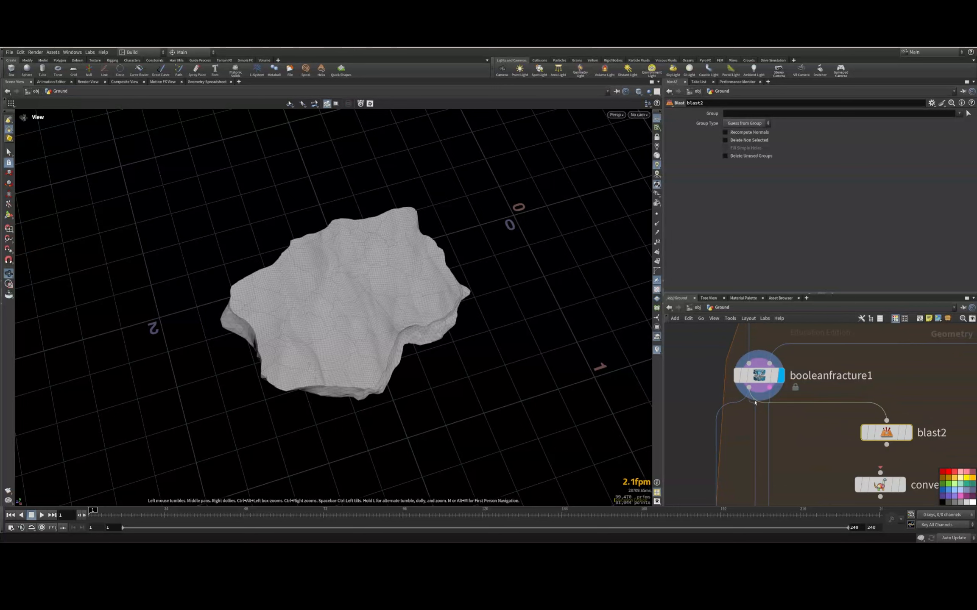
Display blast2 and isolate the piece GroundActive_piece2_sub_43 with Delete Non Selected enabled
{"action": "left_click", "coordinate": [907, 432]}
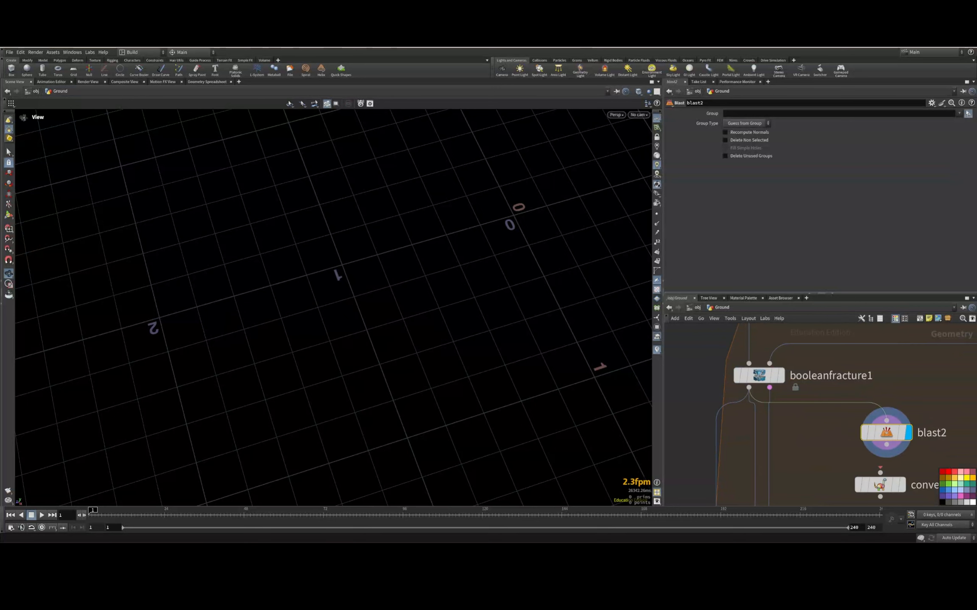
{"action": "left_click", "coordinate": [968, 114]}
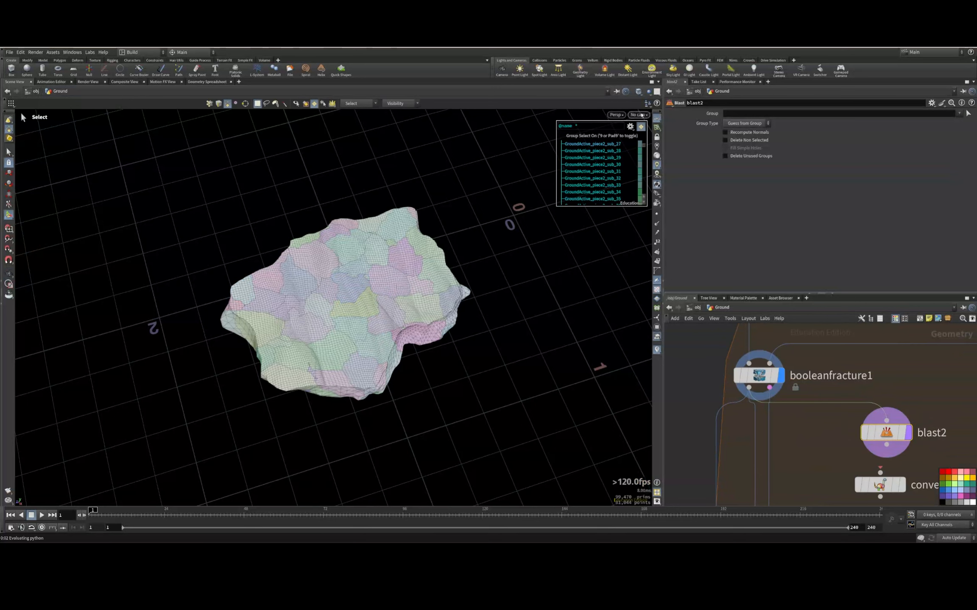
{"action": "left_click", "coordinate": [630, 127]}
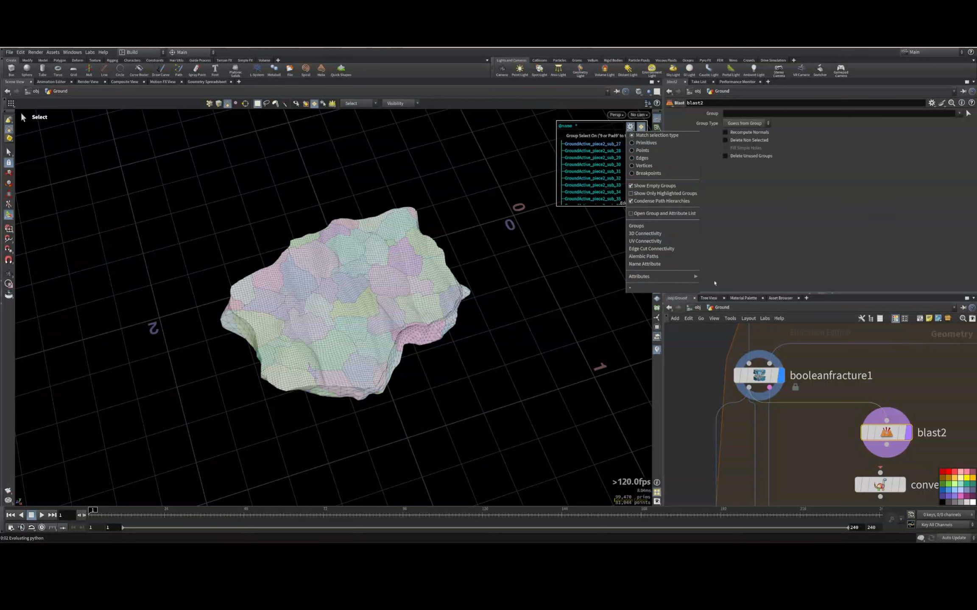
{"action": "left_click", "coordinate": [364, 312]}
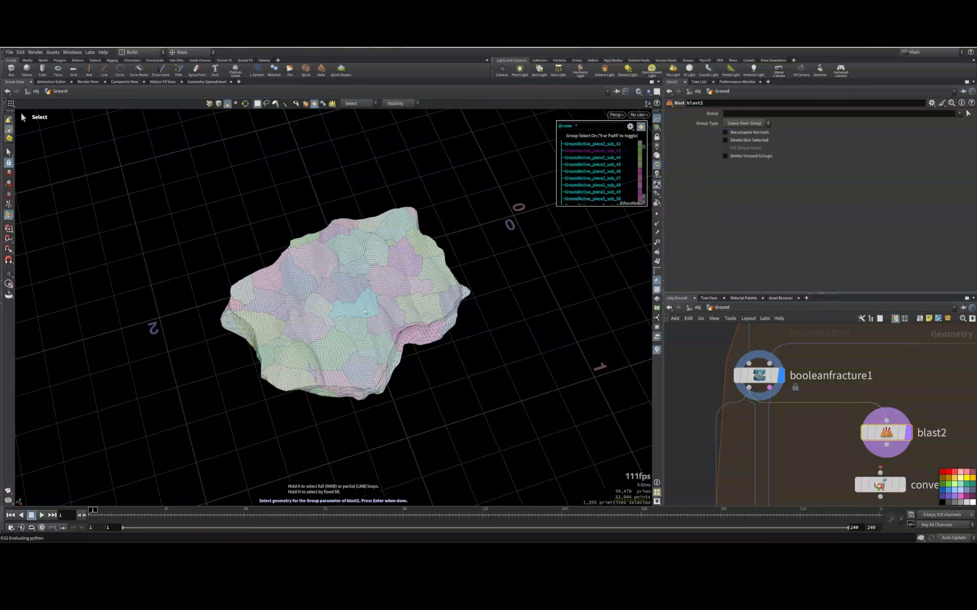
{"action": "key", "text": "Return"}
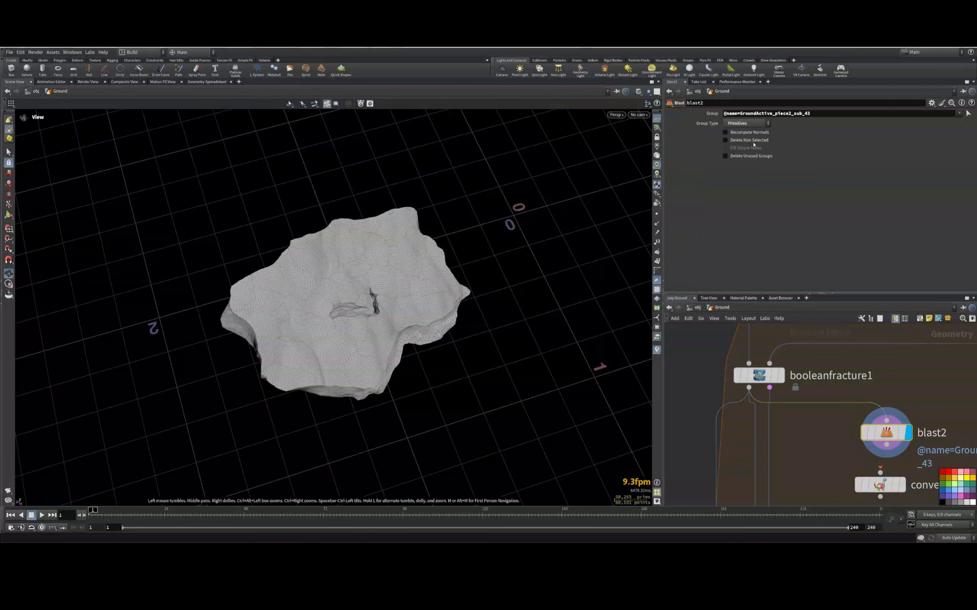
{"action": "left_click", "coordinate": [753, 144]}
Connect convexdecomposition1 below blast2 and display it to inspect the piece's convex hull
{"action": "middle_click_drag", "start_coordinate": [885, 455], "coordinate": [858, 407]}
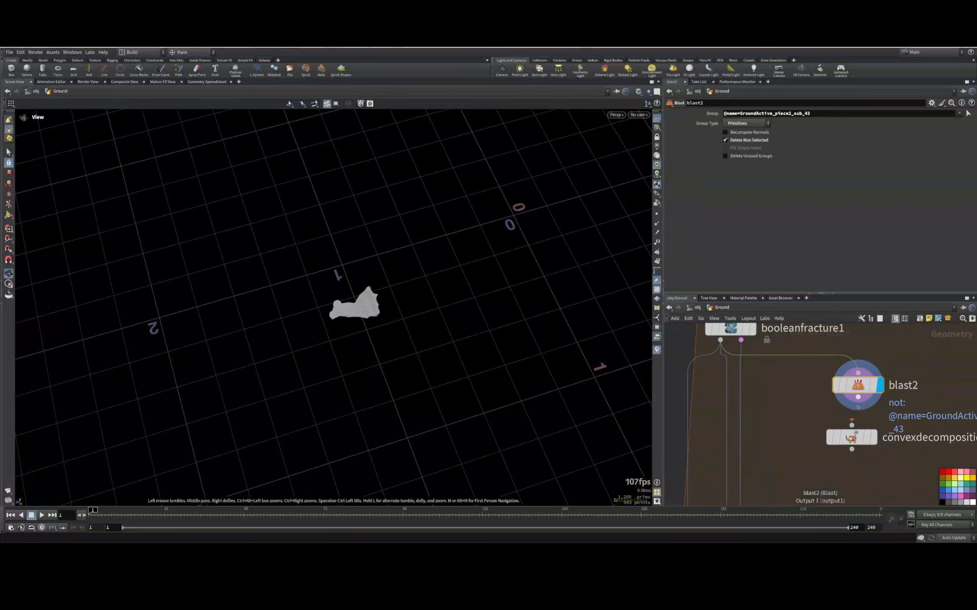
{"action": "left_click_drag", "start_coordinate": [851, 437], "coordinate": [857, 445]}
{"action": "left_click", "coordinate": [879, 445]}
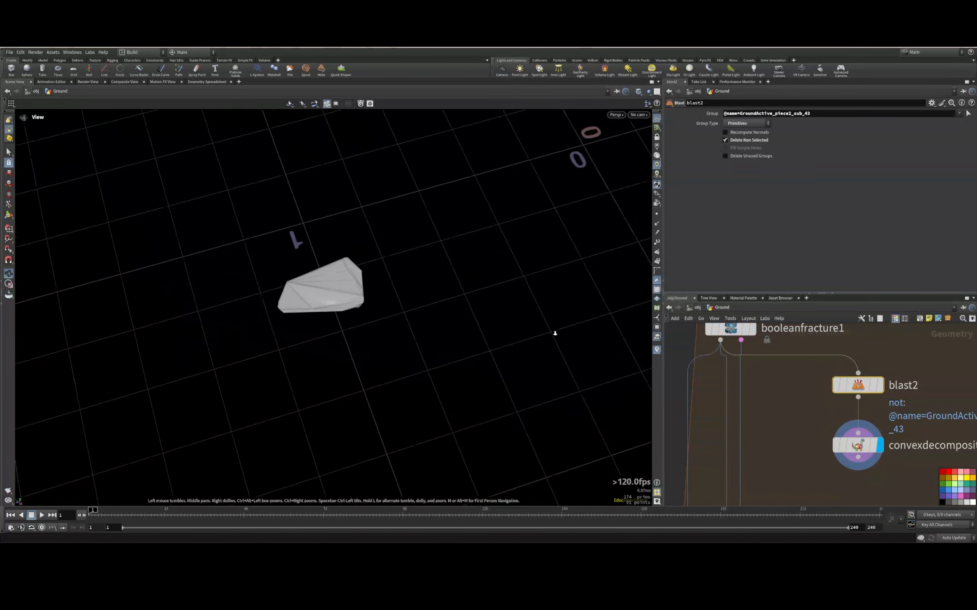
{"action": "right_click_drag", "start_coordinate": [555, 333], "coordinate": [487, 275]}
{"action": "middle_click_drag", "start_coordinate": [487, 275], "coordinate": [369, 361]}
{"action": "left_click_drag", "start_coordinate": [369, 360], "coordinate": [481, 303]}
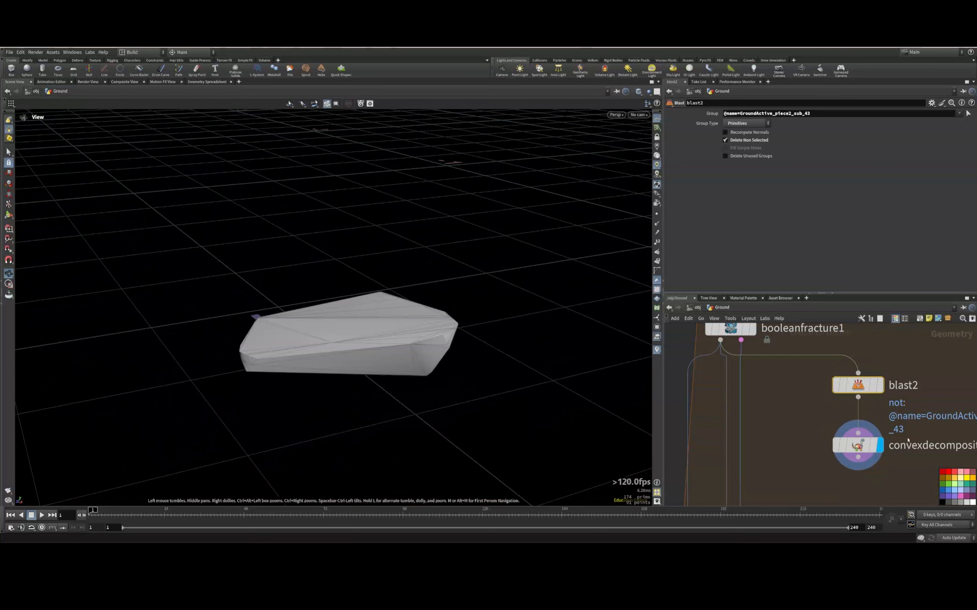
Move convexdecomposition1 slightly lower and set its Max Concavity to 0.042
{"action": "left_click", "coordinate": [856, 445]}
{"action": "left_click_drag", "start_coordinate": [857, 445], "coordinate": [856, 469]}
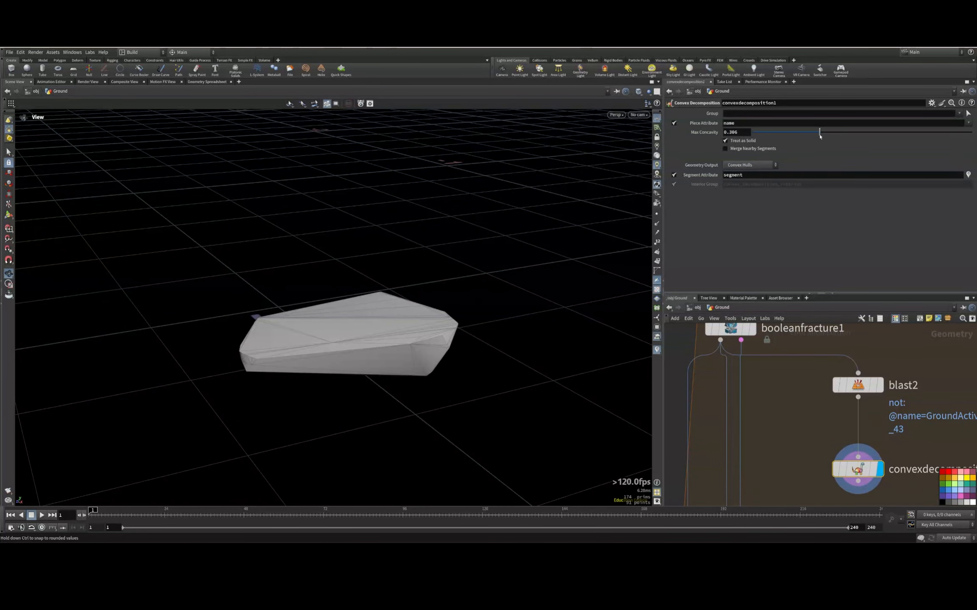
{"action": "left_click_drag", "start_coordinate": [819, 136], "coordinate": [761, 136]}
{"action": "left_click_drag", "start_coordinate": [457, 280], "coordinate": [414, 403]}
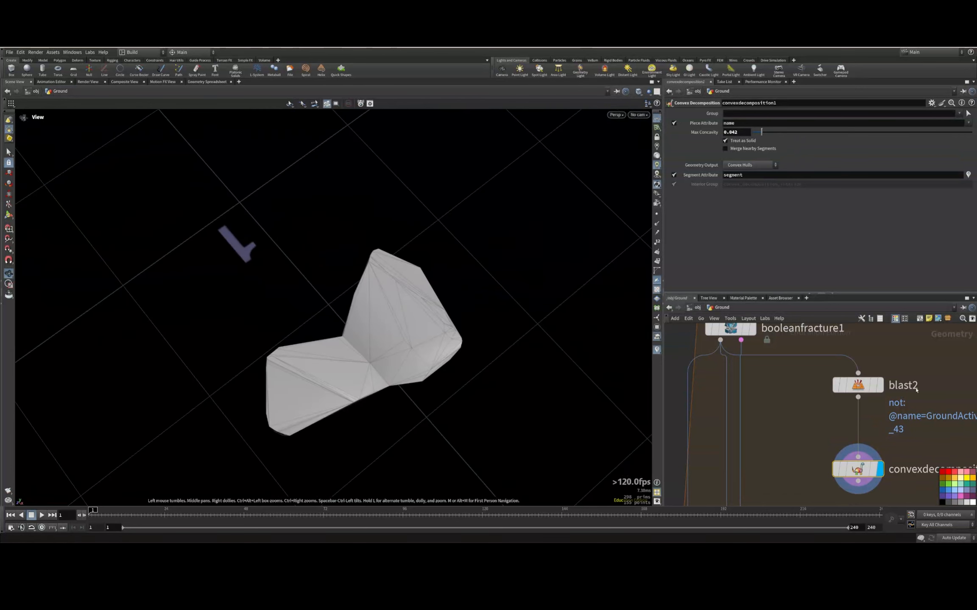
Display blast2 with convexdecomposition1 as a template and compare the original piece with its convex hulls
{"action": "left_click", "coordinate": [873, 385]}
{"action": "left_click", "coordinate": [873, 469]}
{"action": "left_click", "coordinate": [879, 385]}
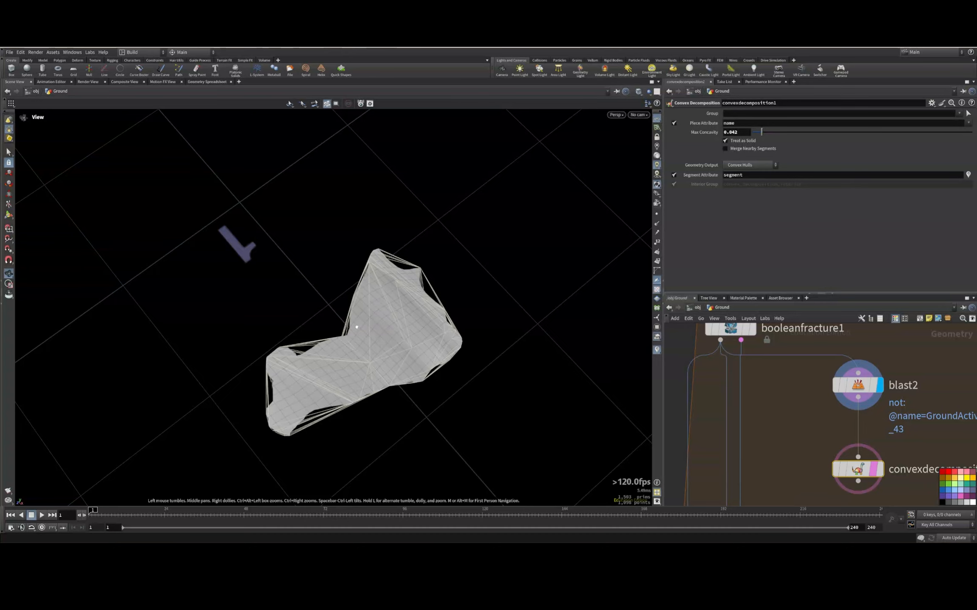
{"action": "left_click_drag", "start_coordinate": [356, 327], "coordinate": [348, 240]}
{"action": "left_click_drag", "start_coordinate": [274, 406], "coordinate": [419, 375]}
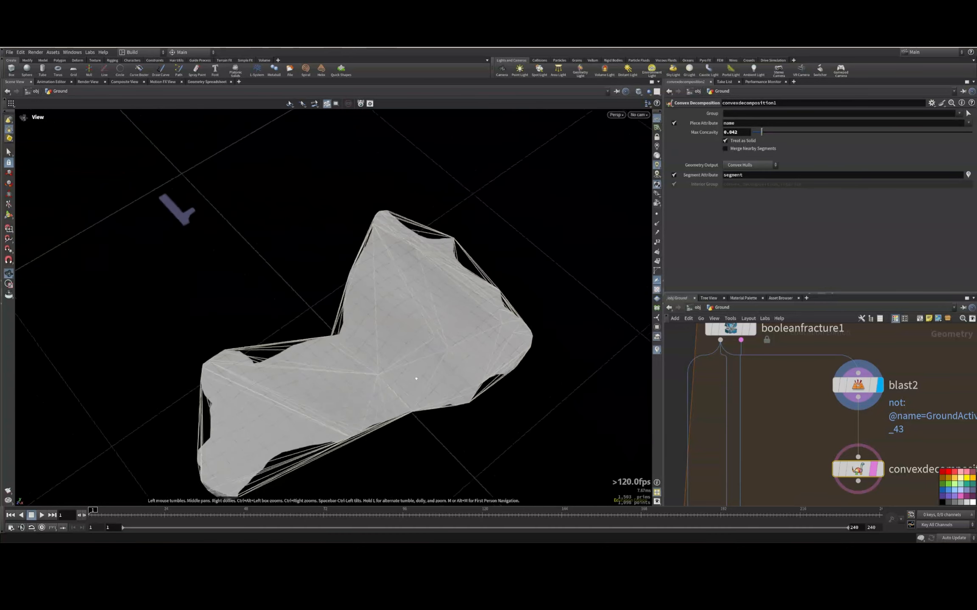
{"action": "middle_click_drag", "start_coordinate": [418, 375], "coordinate": [426, 280]}
{"action": "scroll", "coordinate": [426, 280], "scroll_direction": "up", "scroll_amount": 4}
{"action": "left_click", "coordinate": [854, 384]}
{"action": "left_click", "coordinate": [857, 469]}
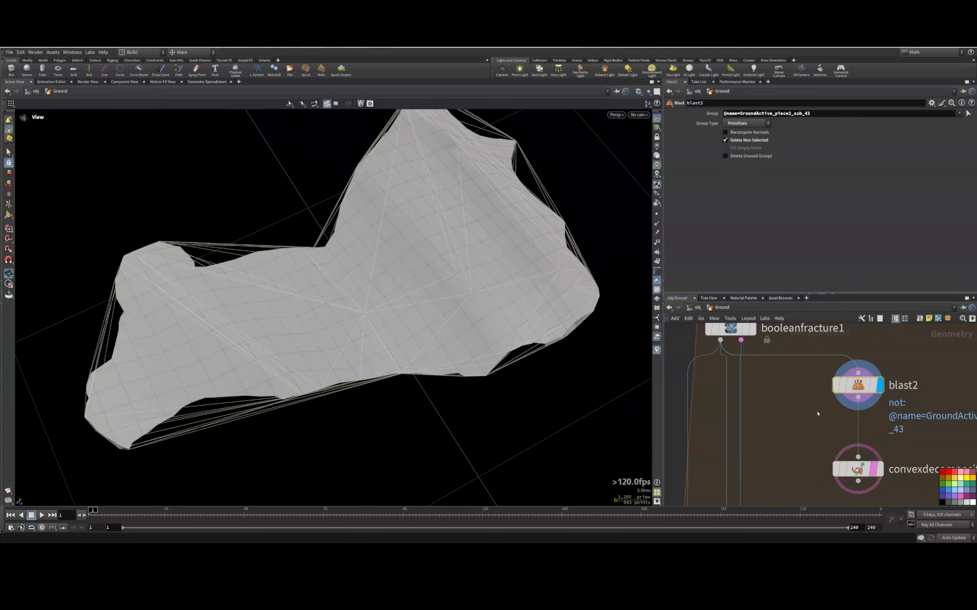
{"action": "left_click", "coordinate": [865, 385]}
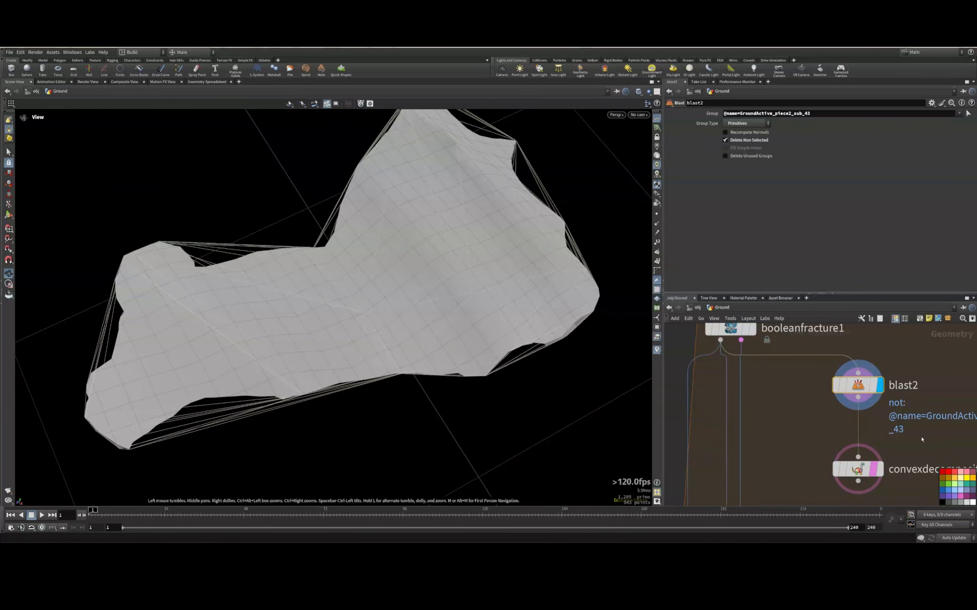
{"action": "left_click", "coordinate": [857, 469]}
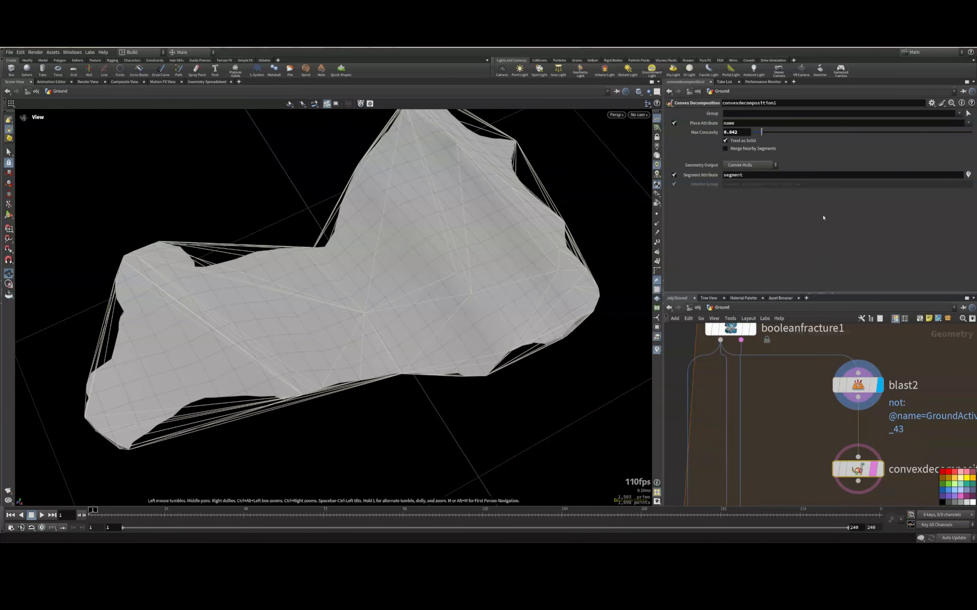
Set convexdecomposition1's Max Concavity to 0.012 and display the node to check the tighter hulls
{"action": "left_click_drag", "start_coordinate": [762, 133], "coordinate": [760, 136]}
{"action": "left_click_drag", "start_coordinate": [761, 133], "coordinate": [756, 137]}
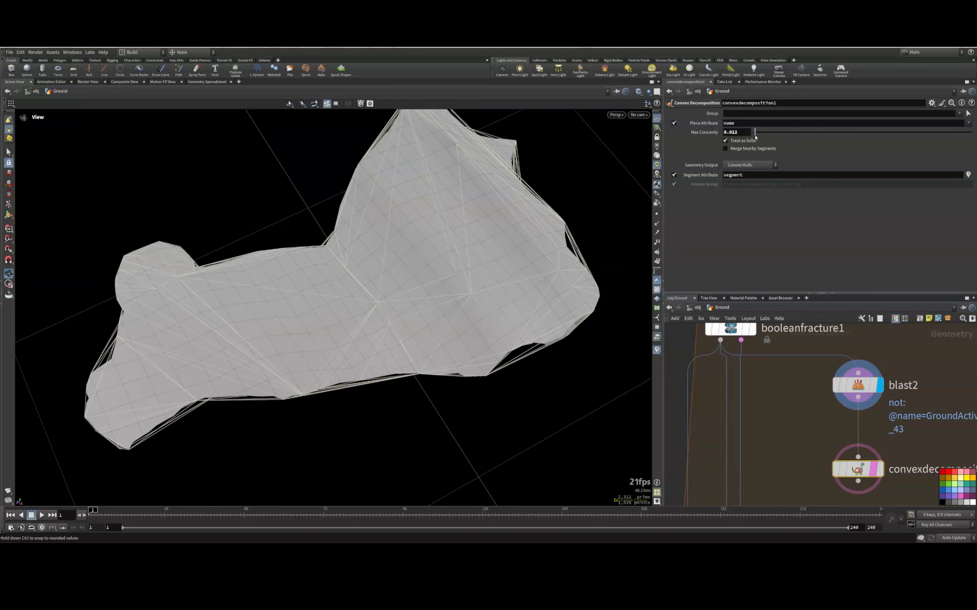
{"action": "left_click_drag", "start_coordinate": [538, 278], "coordinate": [306, 457]}
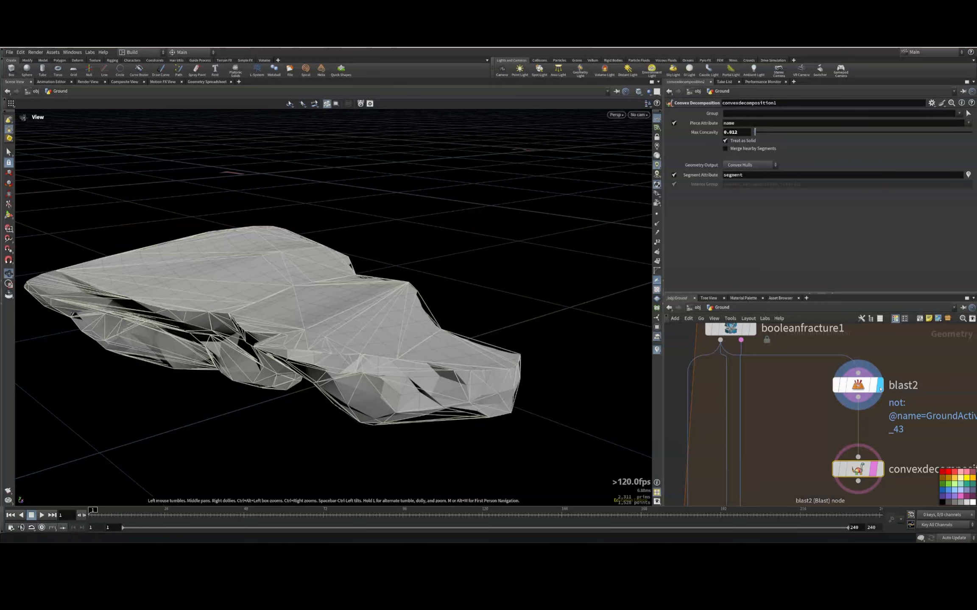
{"action": "left_click", "coordinate": [879, 469]}
{"action": "middle_click_drag", "start_coordinate": [879, 464], "coordinate": [878, 435]}
{"action": "left_click_drag", "start_coordinate": [382, 355], "coordinate": [313, 443]}
Delete blast2 so convexdecomposition1 processes all fractured pieces, and inspect the hulls of the whole chunk
{"action": "left_click", "coordinate": [857, 356]}
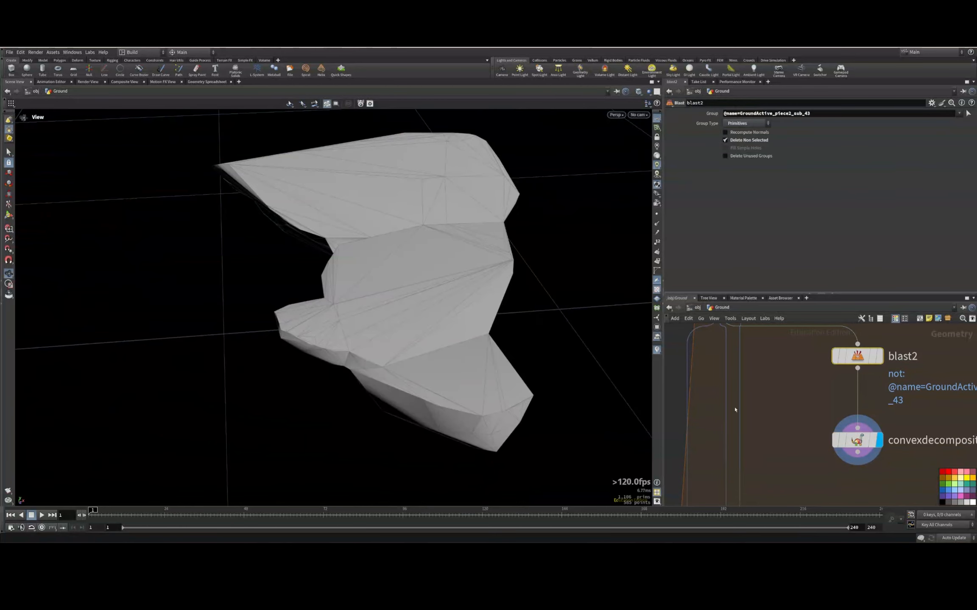
{"action": "middle_click_drag", "start_coordinate": [916, 414], "coordinate": [873, 471]}
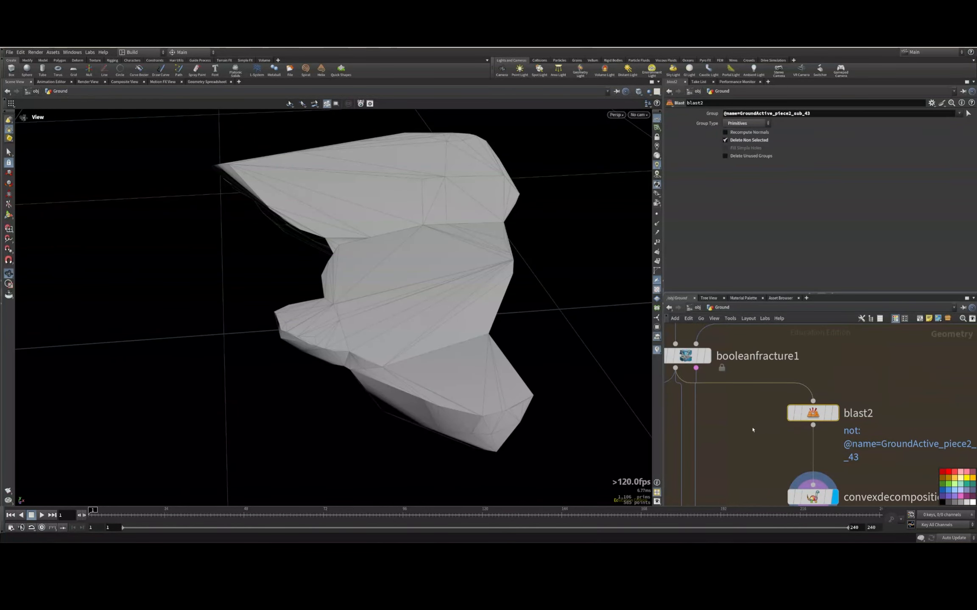
{"action": "key", "text": "Delete"}
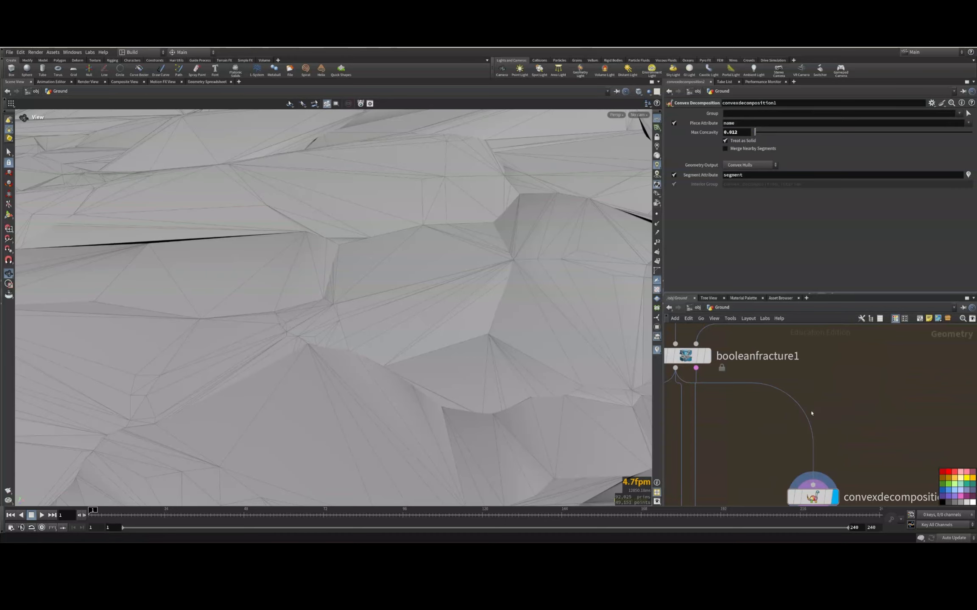
{"action": "right_click_drag", "start_coordinate": [479, 258], "coordinate": [345, 212]}
{"action": "left_click_drag", "start_coordinate": [344, 212], "coordinate": [266, 259]}
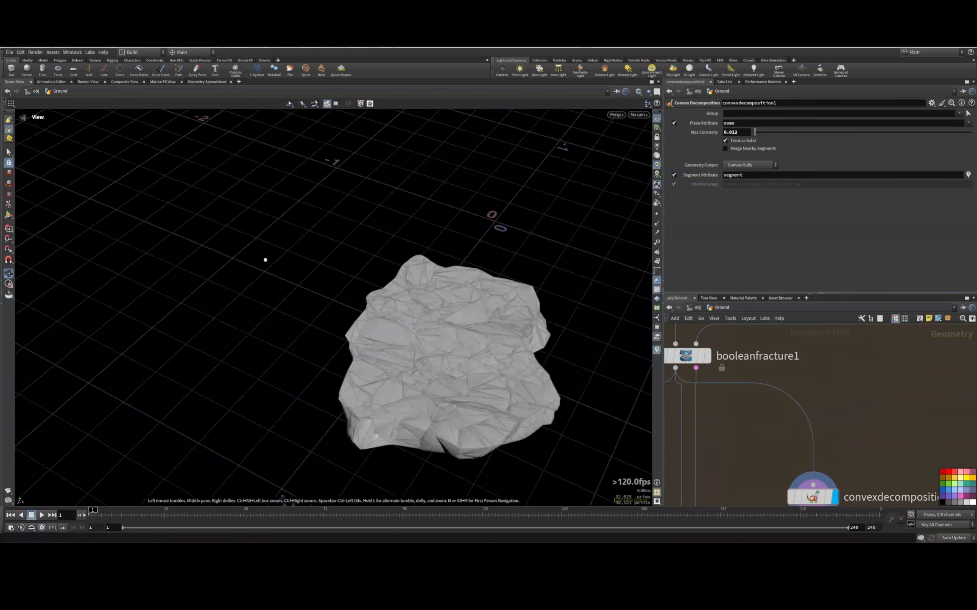
{"action": "right_click_drag", "start_coordinate": [266, 259], "coordinate": [476, 327]}
{"action": "middle_click_drag", "start_coordinate": [476, 327], "coordinate": [303, 271]}
{"action": "middle_click_drag", "start_coordinate": [299, 375], "coordinate": [299, 316]}
{"action": "right_click_drag", "start_coordinate": [299, 316], "coordinate": [354, 344]}
Wire convexdecomposition1 into rbdpack1's third input and rbdpack1's output into foreach_end1
{"action": "middle_click_drag", "start_coordinate": [842, 412], "coordinate": [856, 265]}
{"action": "left_click", "coordinate": [831, 364]}
{"action": "middle_click_drag", "start_coordinate": [780, 476], "coordinate": [811, 333]}
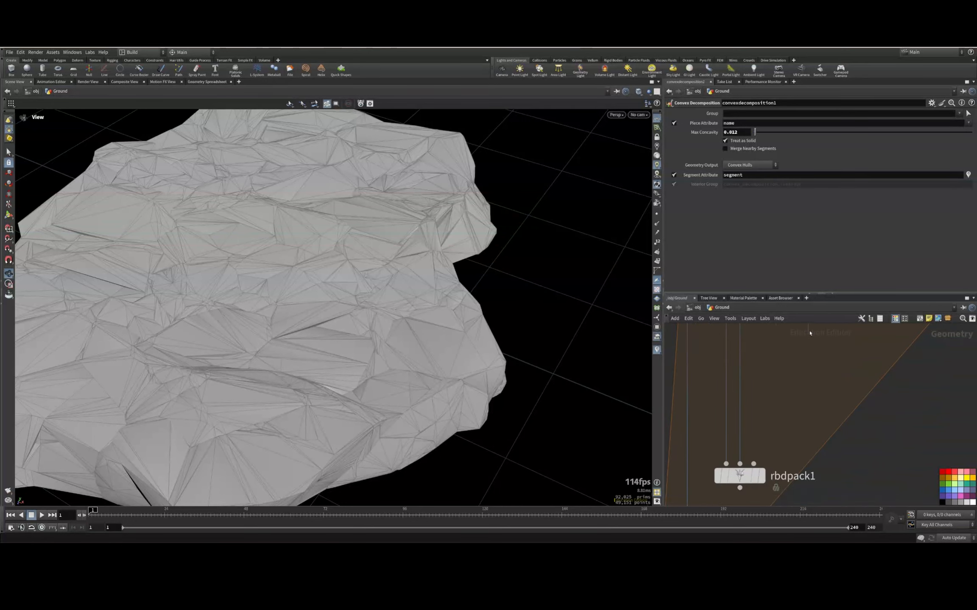
{"action": "left_click", "coordinate": [754, 462]}
{"action": "scroll", "coordinate": [784, 435], "scroll_direction": "down", "scroll_amount": 4}
{"action": "left_click_drag", "start_coordinate": [757, 459], "coordinate": [757, 419]}
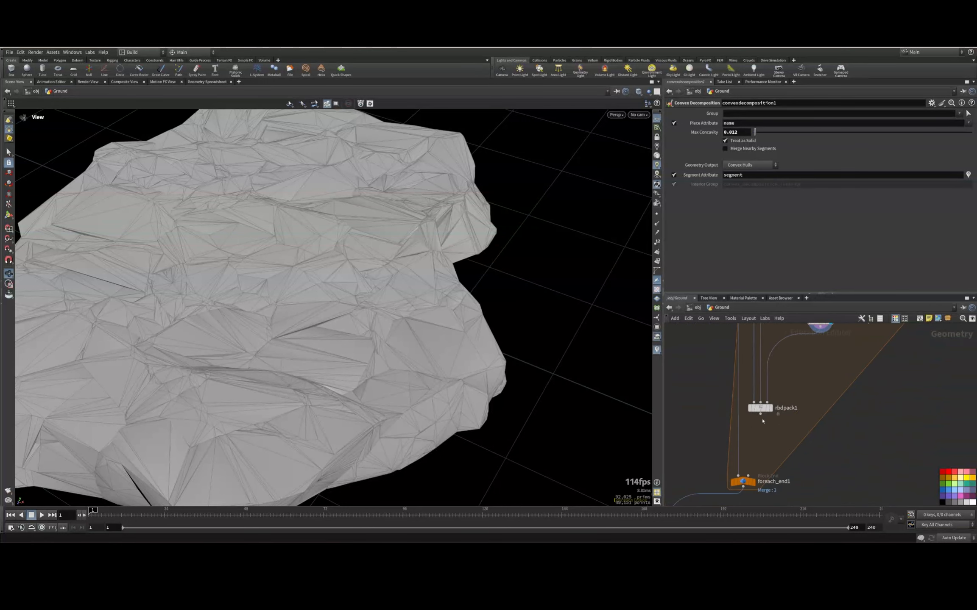
{"action": "left_click", "coordinate": [739, 476]}
Switch scene updating to Manual and add an RBD Unpack node wired to the output of foreach_end1
{"action": "middle_click_drag", "start_coordinate": [808, 462], "coordinate": [856, 333]}
{"action": "key", "text": "Tab"}
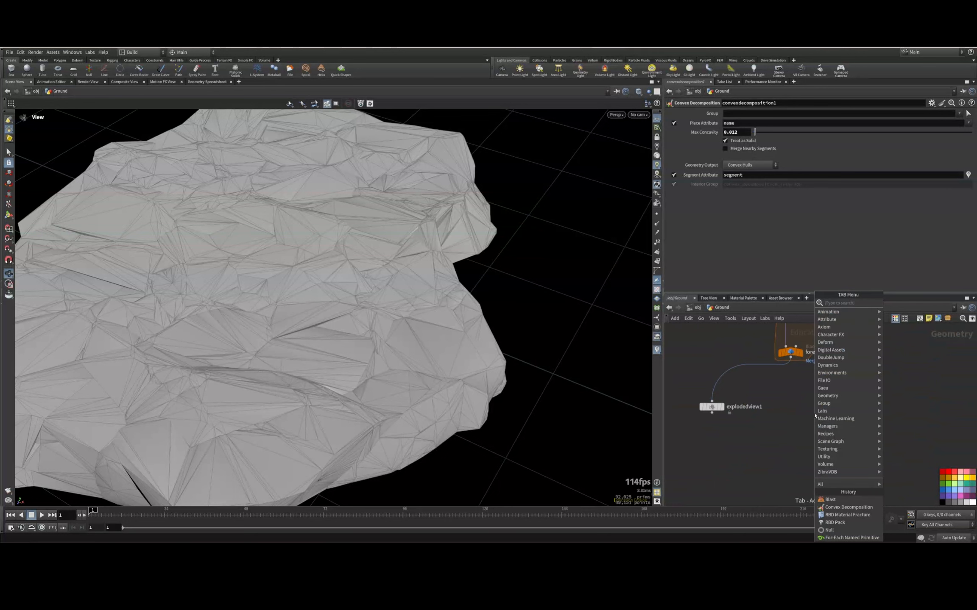
{"action": "type", "text": "rb"}
{"action": "key", "text": "Escape"}
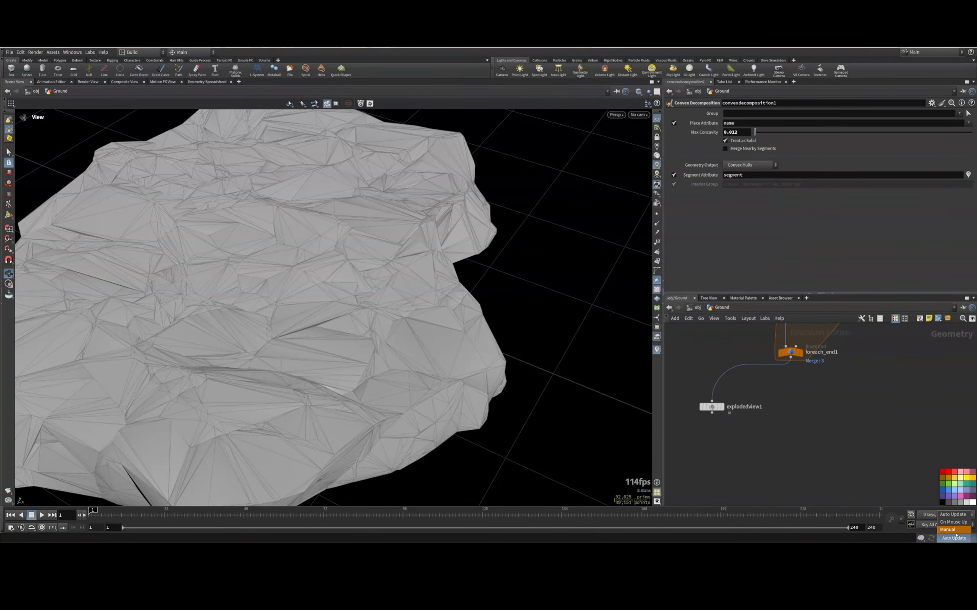
{"action": "key", "text": "Tab"}
{"action": "type", "text": "rbdun"}
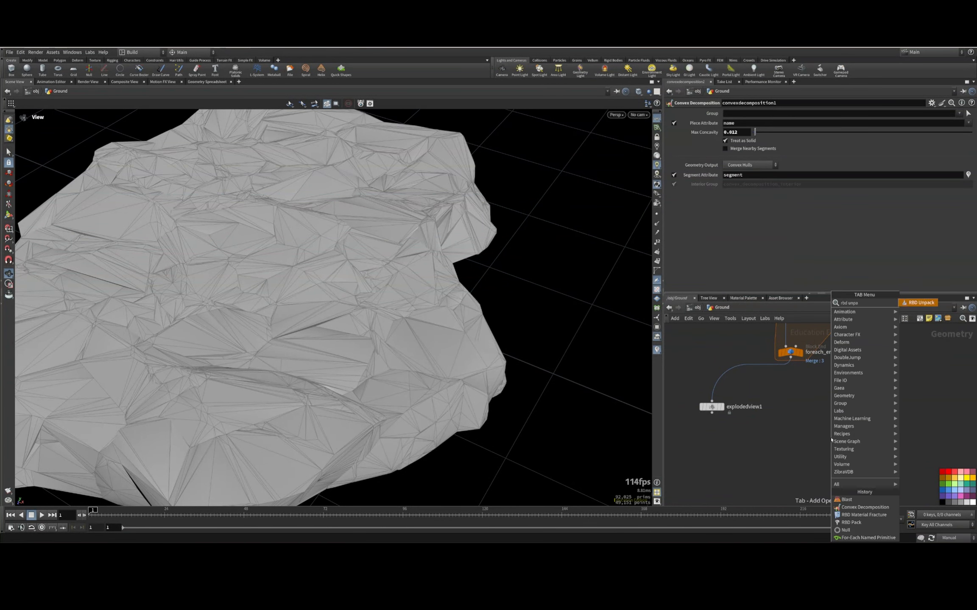
{"action": "key", "text": "Return"}
{"action": "left_click", "coordinate": [830, 439]}
{"action": "left_click_drag", "start_coordinate": [831, 439], "coordinate": [784, 408]}
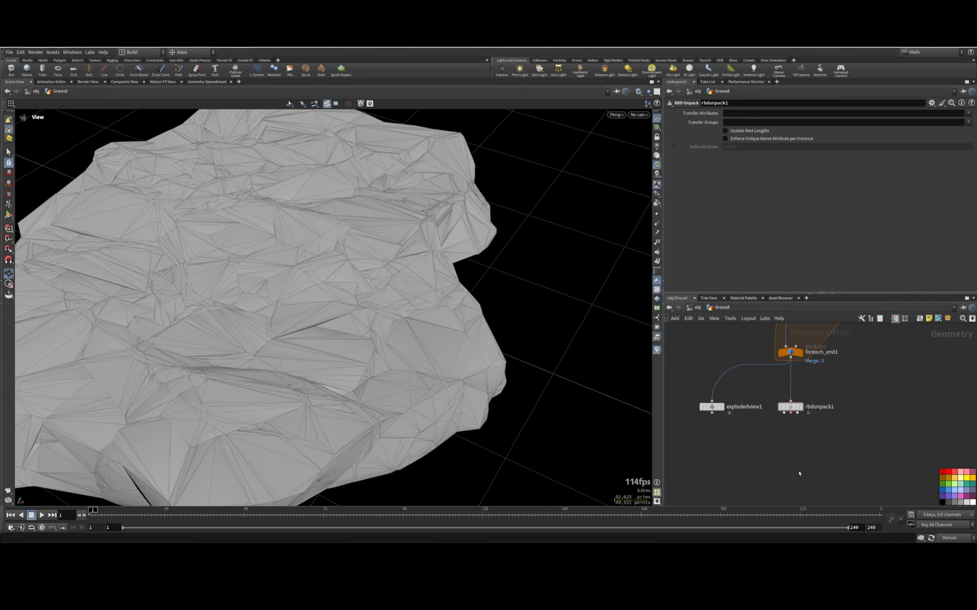
Add an RBD I/O node below rbdunpack1 and wire the unpacked geometry, constraints and proxy outputs into its first three inputs
{"action": "key", "text": "Tab"}
{"action": "type", "text": "rbd i"}
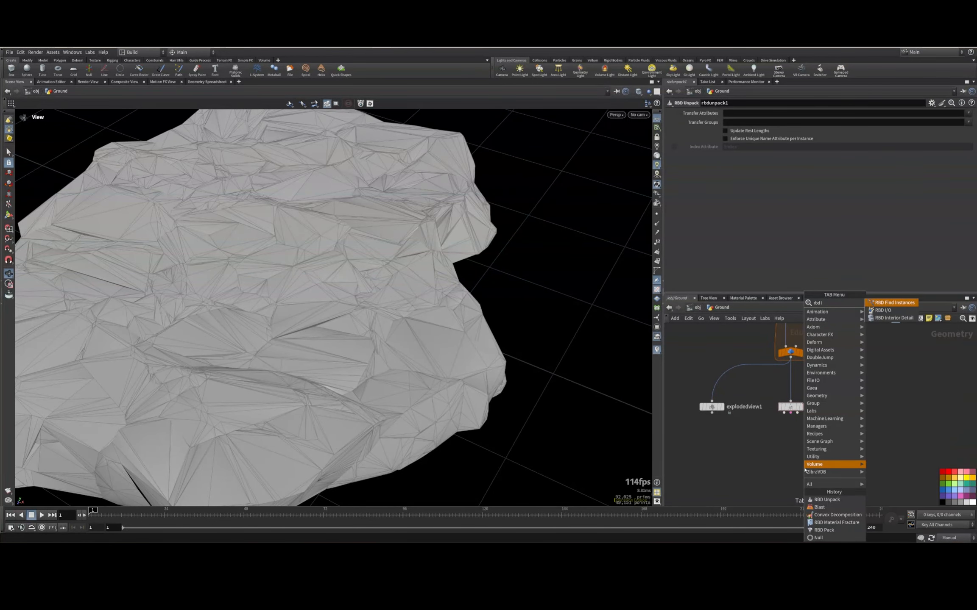
{"action": "left_click", "coordinate": [886, 310]}
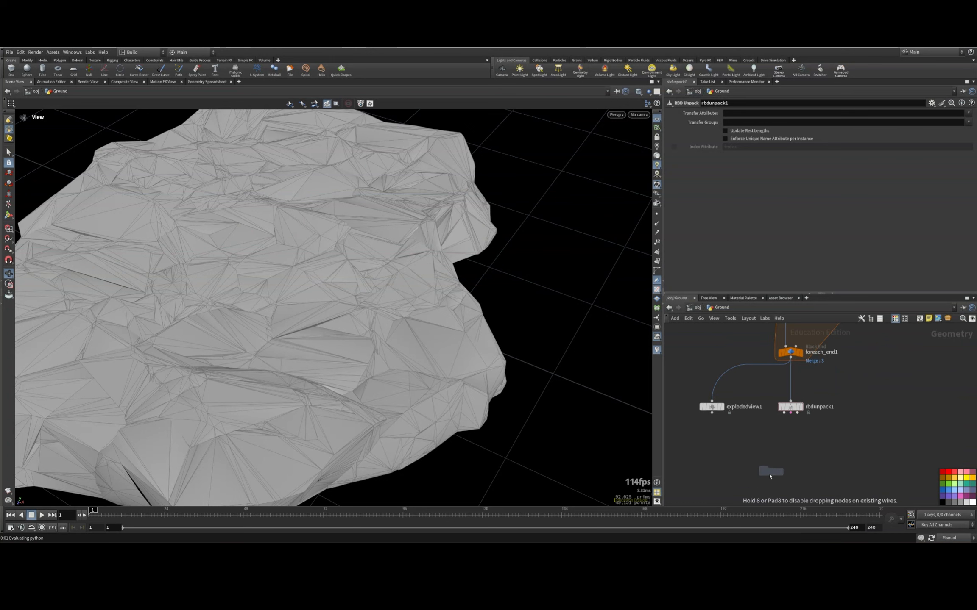
{"action": "left_click", "coordinate": [790, 451]}
{"action": "scroll", "coordinate": [791, 447], "scroll_direction": "up", "scroll_amount": 2}
{"action": "left_click_drag", "start_coordinate": [781, 398], "coordinate": [787, 447]}
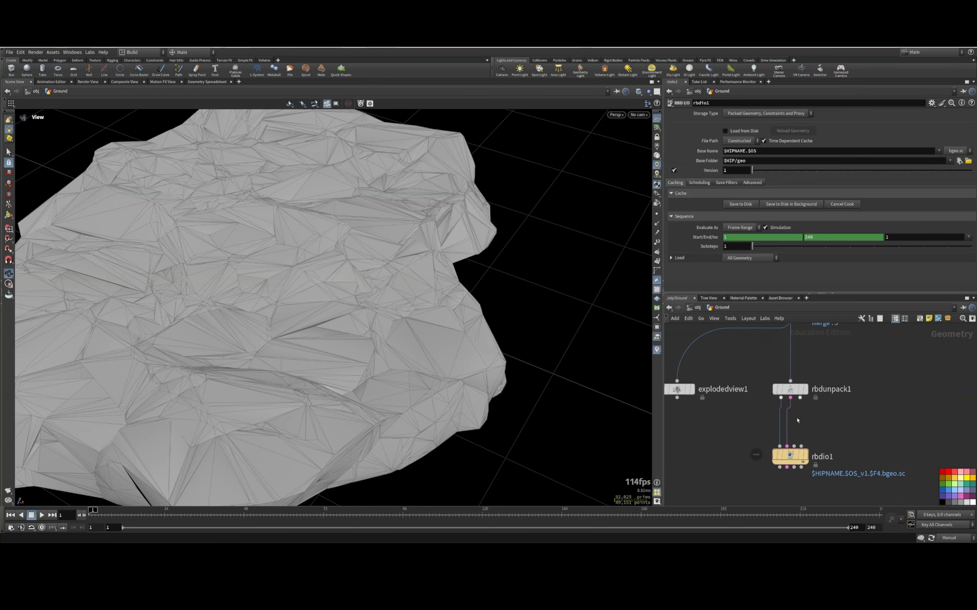
{"action": "left_click_drag", "start_coordinate": [798, 404], "coordinate": [698, 447]}
Rename the RBD I/O node as Geo_RBD_Cache
{"action": "left_click", "coordinate": [831, 457]}
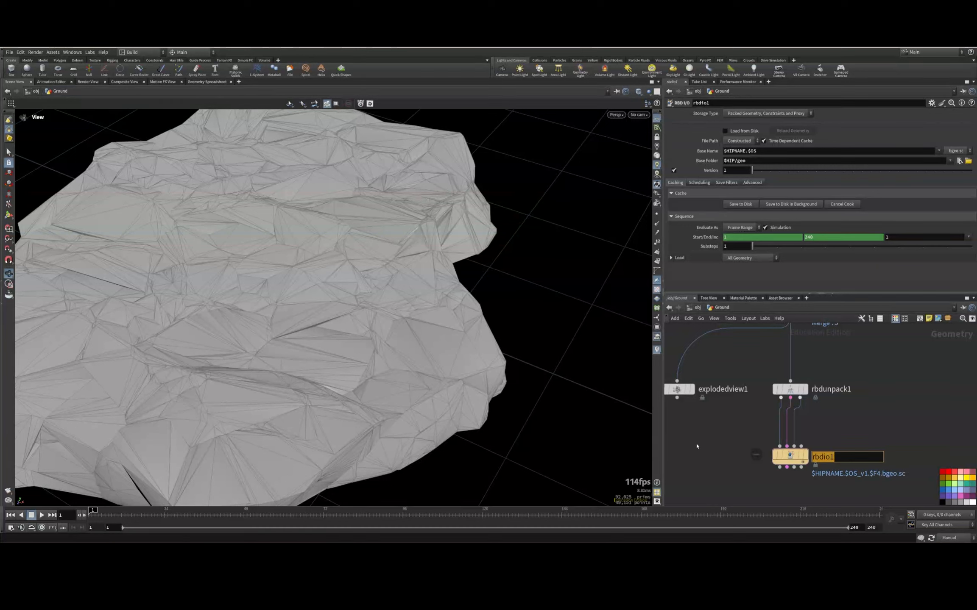
{"action": "type", "text": "Geo_RBD_Cache"}
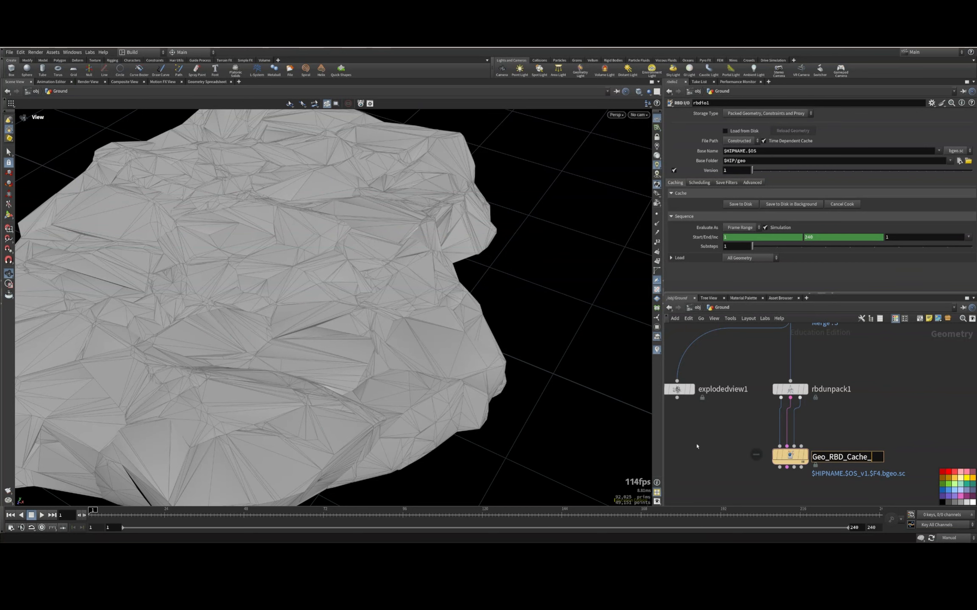
{"action": "key", "text": "Return"}
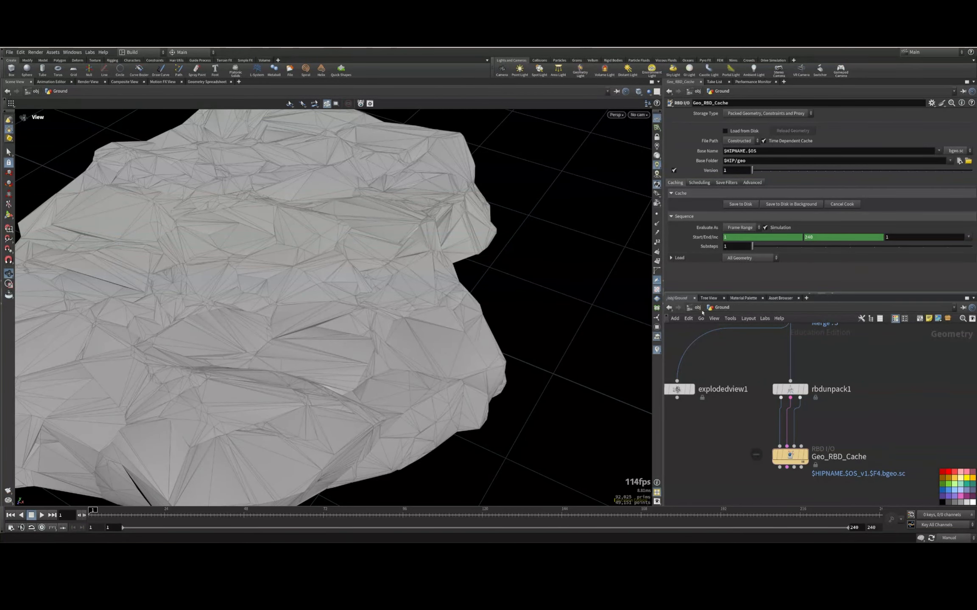
Edit the parameter interface of Scene_Controls at object level and put the Geo Resolution parameter in a new folder
{"action": "left_click", "coordinate": [698, 309]}
{"action": "left_click", "coordinate": [780, 377]}
{"action": "left_click", "coordinate": [931, 102]}
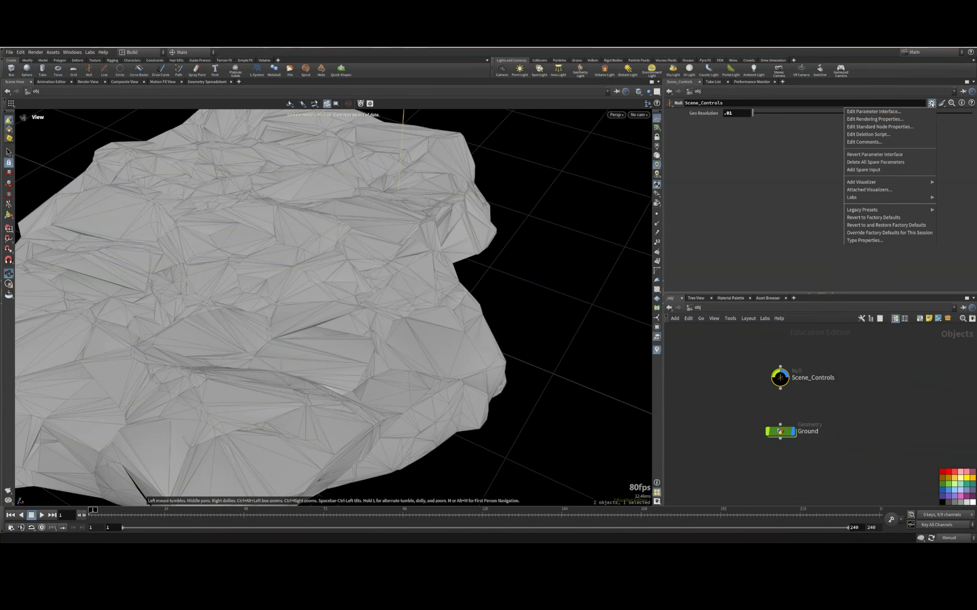
{"action": "left_click", "coordinate": [873, 111]}
{"action": "left_click", "coordinate": [326, 194]}
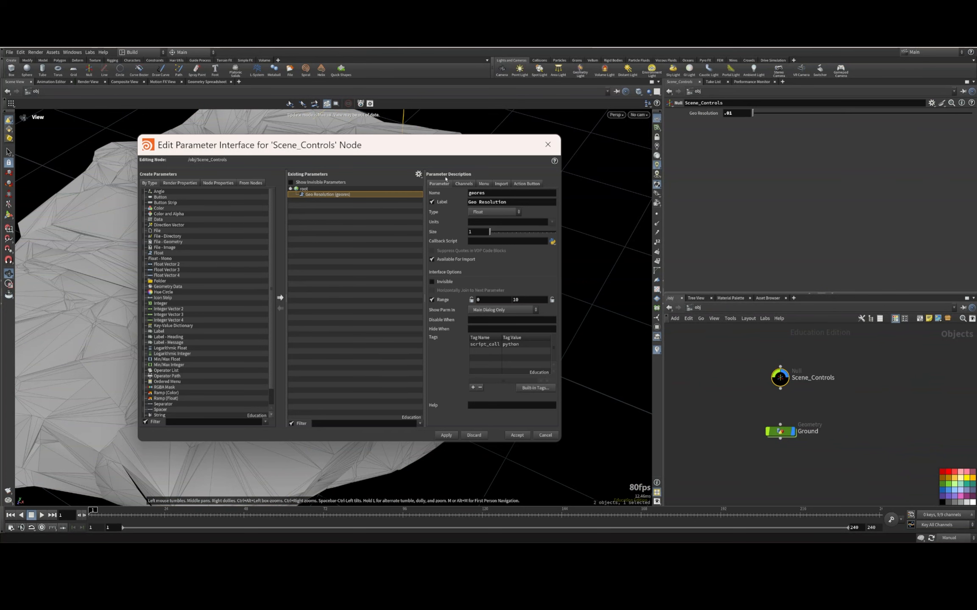
{"action": "right_click", "coordinate": [365, 195]}
{"action": "left_click", "coordinate": [397, 278]}
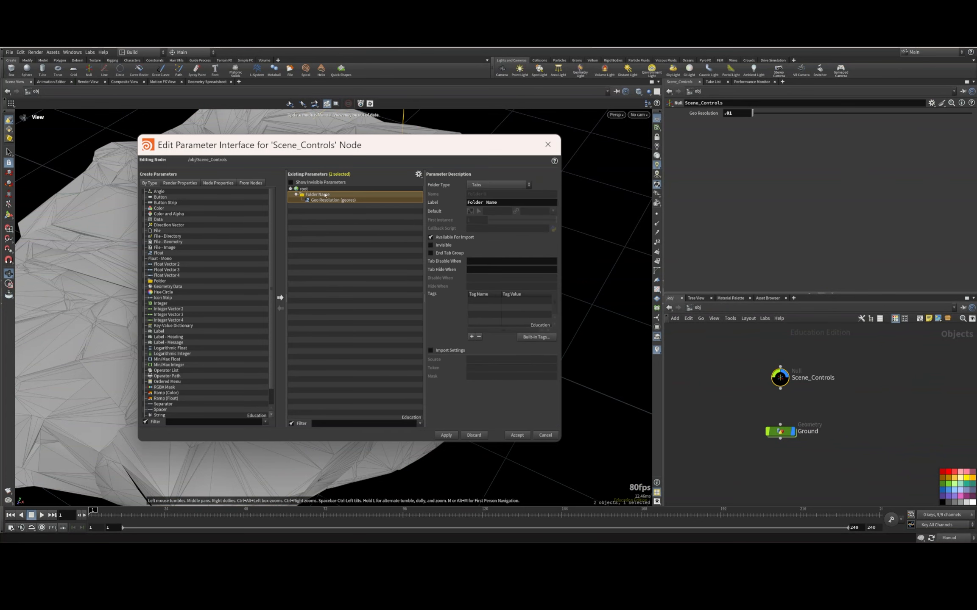
{"action": "triple_click", "coordinate": [504, 202]}
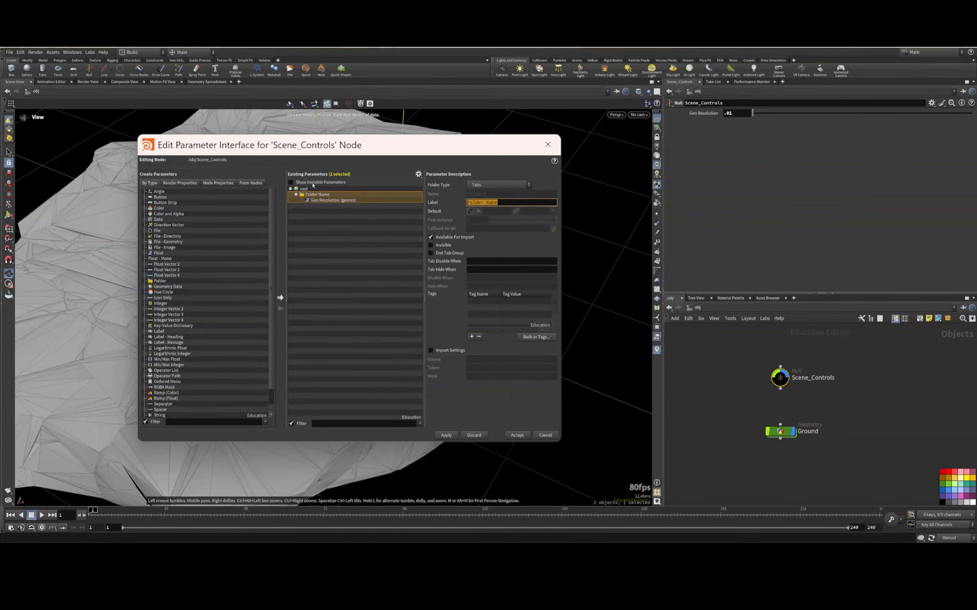
{"action": "type", "text": "RBD Controls"}
{"action": "left_click", "coordinate": [355, 264]}
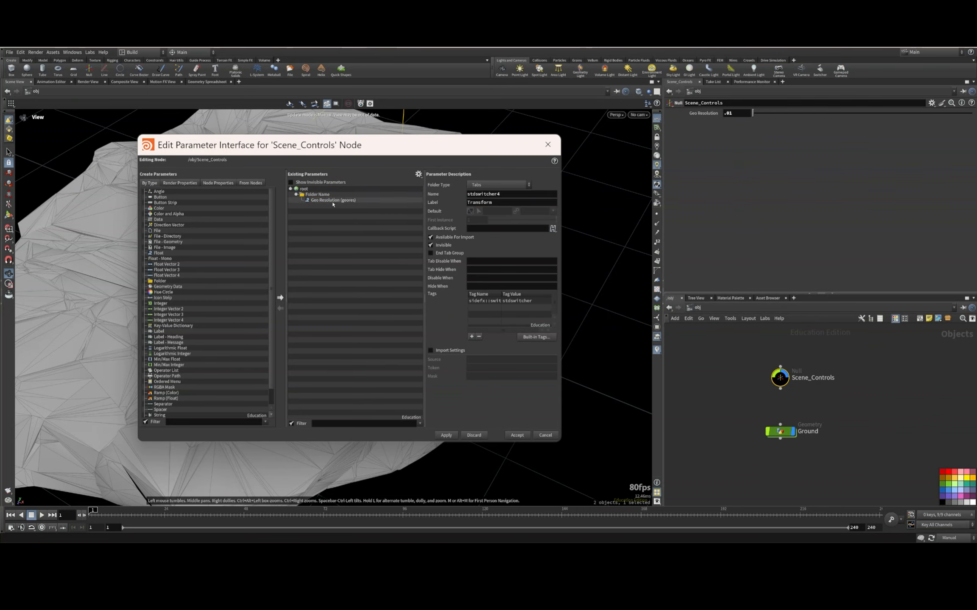
Label the new folder that holds Geo Resolution as RBD Controls
{"action": "left_click", "coordinate": [299, 194]}
{"action": "triple_click", "coordinate": [480, 202]}
{"action": "type", "text": "RBD C"}
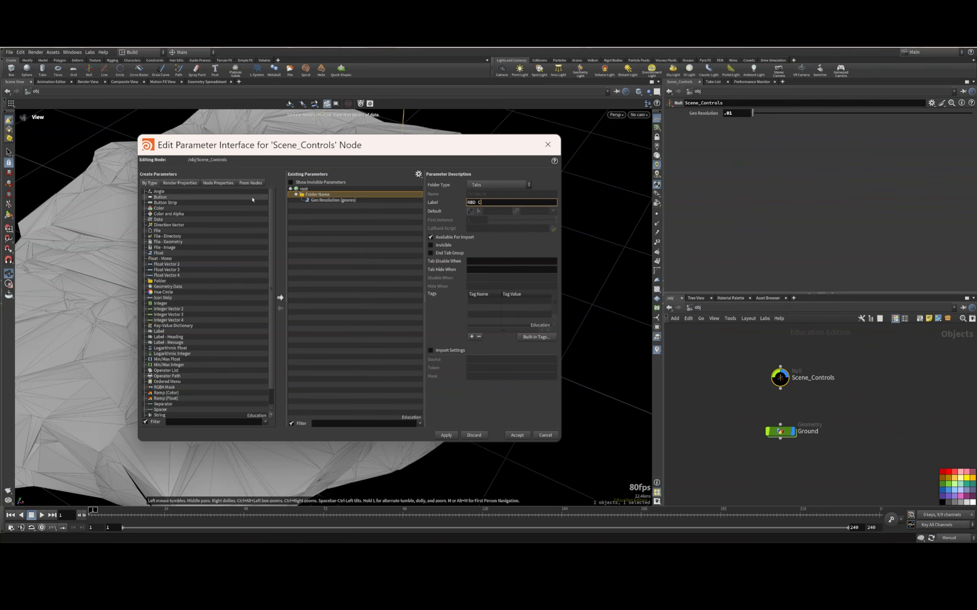
{"action": "key", "text": "BackSpace"}
{"action": "key", "text": "BackSpace"}
{"action": "key", "text": "BackSpace"}
{"action": "key", "text": "BackSpace"}
{"action": "key", "text": "BackSpace"}
{"action": "key", "text": "BackSpace"}
{"action": "type", "text": "ontrols"}
{"action": "key", "text": "Return"}
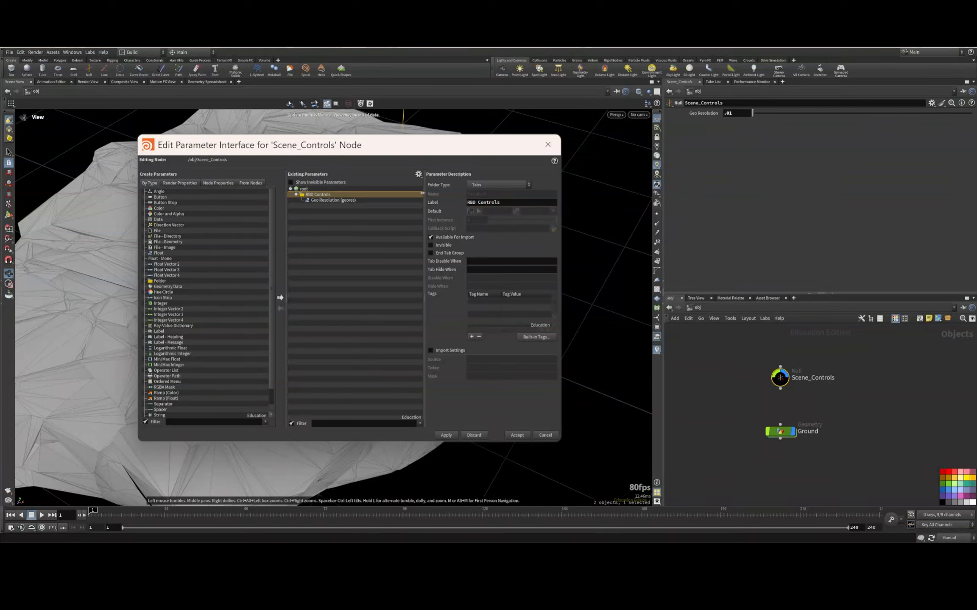
Set the RBD Controls folder type to Simple and accept the parameter interface changes
{"action": "left_click", "coordinate": [518, 186]}
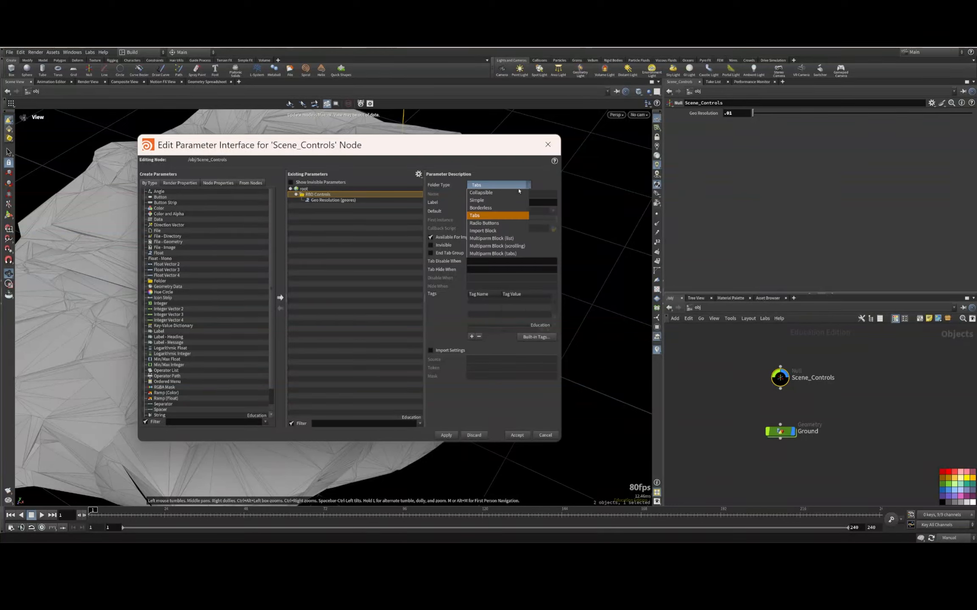
{"action": "left_click", "coordinate": [476, 200]}
{"action": "left_click", "coordinate": [453, 436]}
{"action": "left_click", "coordinate": [517, 435]}
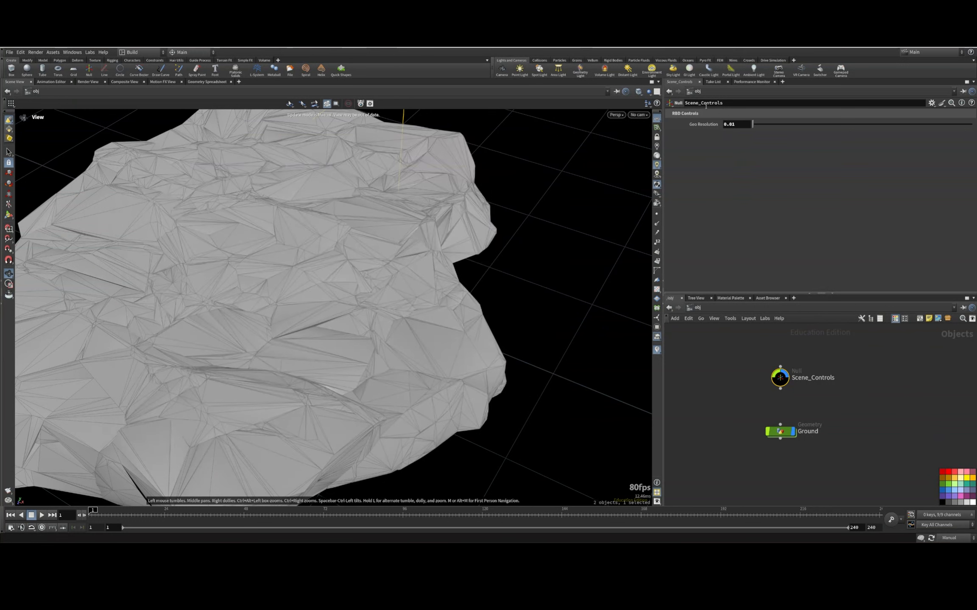
{"action": "left_click", "coordinate": [930, 103]}
{"action": "left_click", "coordinate": [901, 114]}
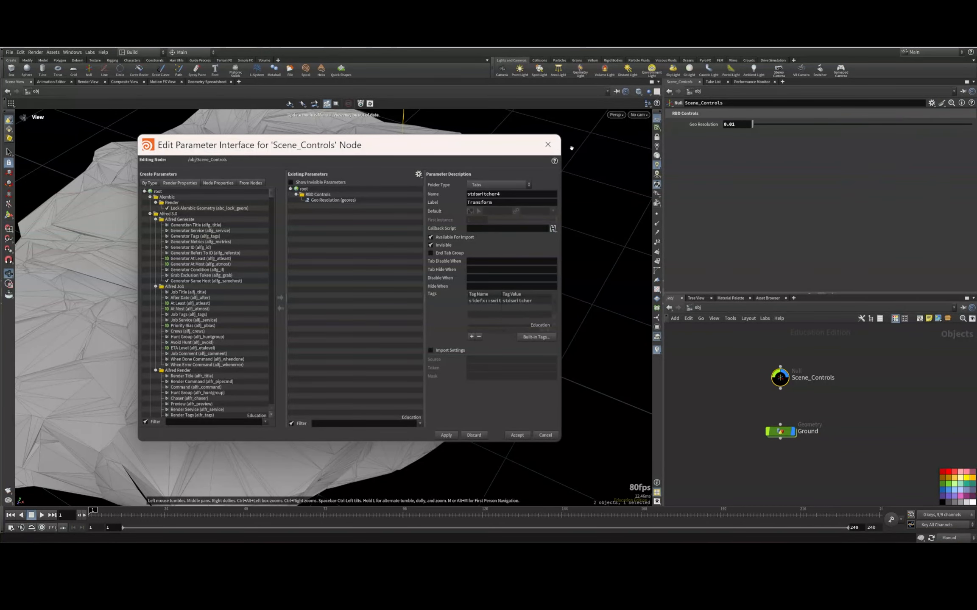
{"action": "left_click", "coordinate": [547, 144]}
Add an Integer, a Min/Max Integer and a String parameter below the RBD Controls folder in the Scene_Controls parameter interface
{"action": "left_click", "coordinate": [930, 103]}
{"action": "left_click", "coordinate": [890, 110]}
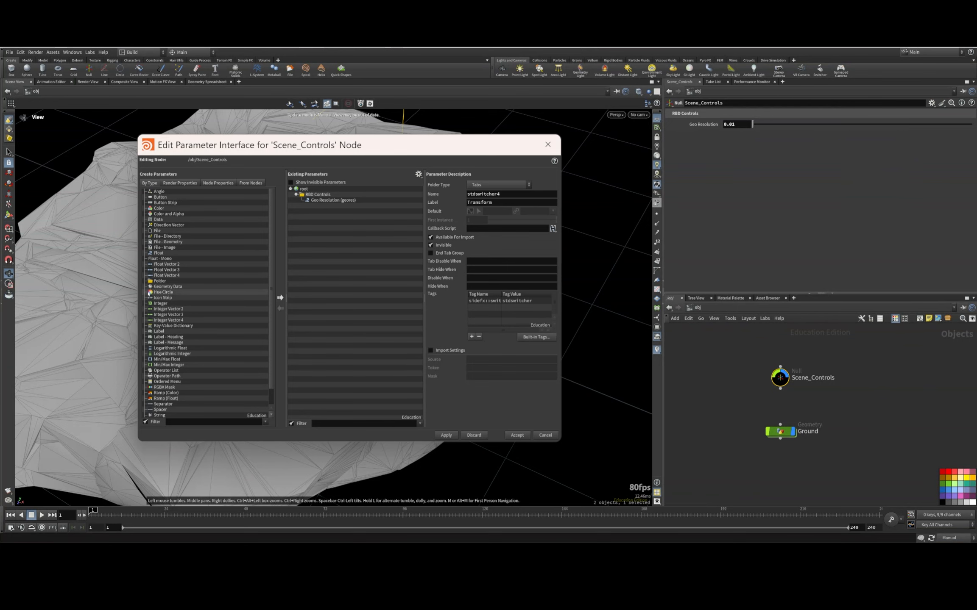
{"action": "left_click_drag", "start_coordinate": [160, 304], "coordinate": [346, 288]}
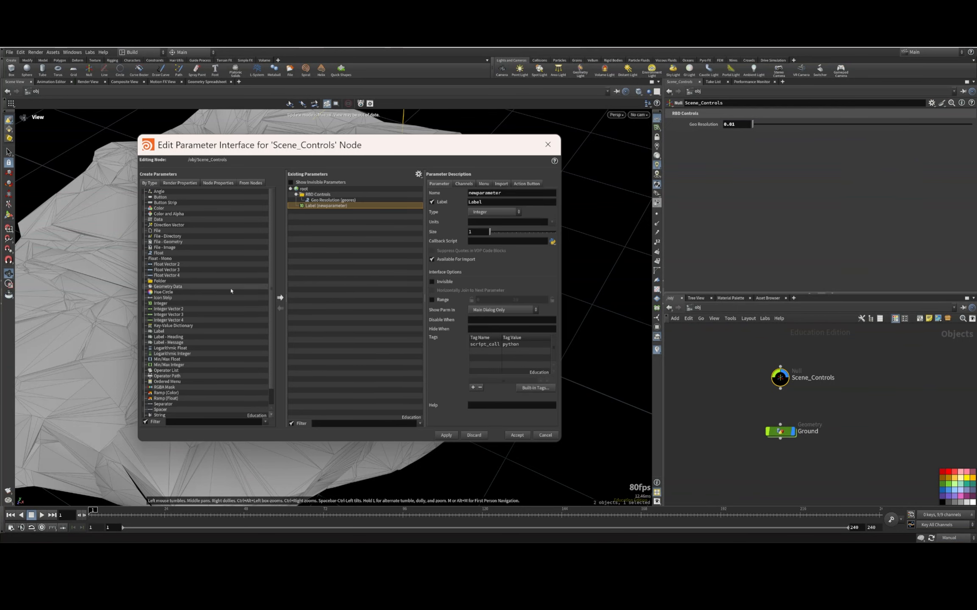
{"action": "double_click", "coordinate": [169, 365]}
{"action": "mouse_move", "coordinate": [161, 304]}
{"action": "left_mouse_down"}
{"action": "mouse_move", "coordinate": [334, 284]}
{"action": "mouse_move", "coordinate": [193, 319]}
{"action": "mouse_move", "coordinate": [160, 304]}
{"action": "left_mouse_up"}
{"action": "scroll", "coordinate": [178, 323], "scroll_direction": "down", "scroll_amount": 1}
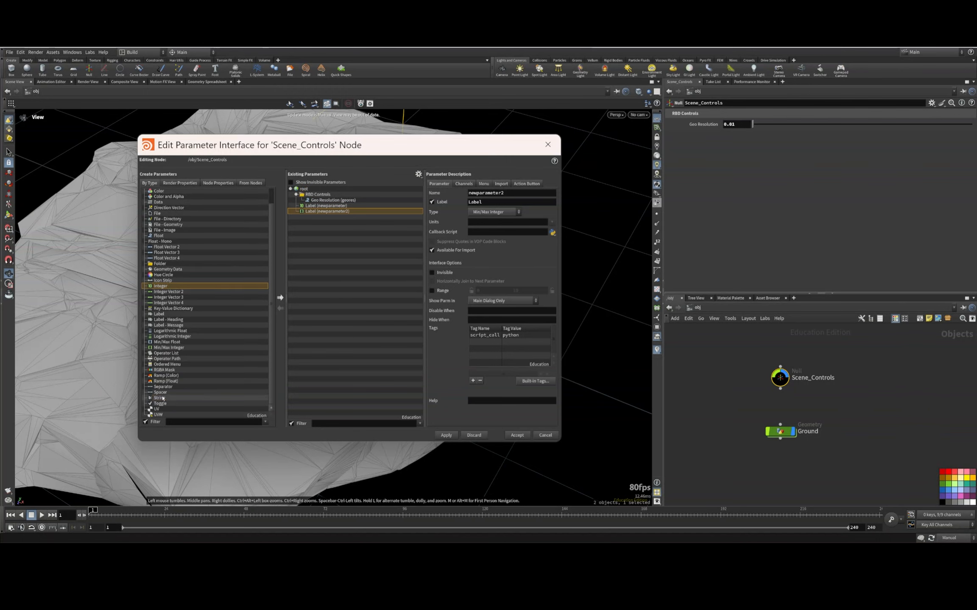
{"action": "left_click_drag", "start_coordinate": [159, 397], "coordinate": [393, 265]}
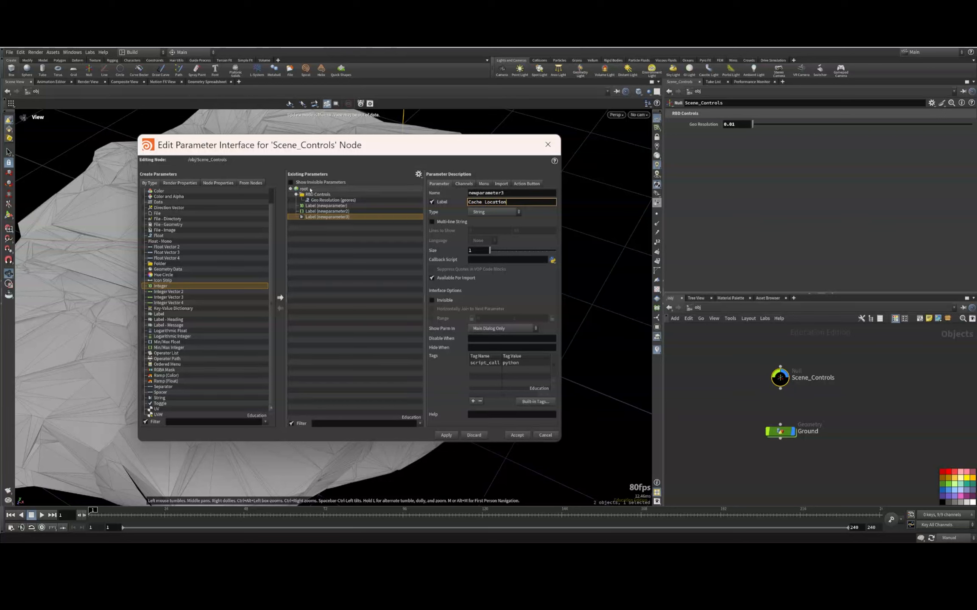
Confirm Cache Location as the string parameter's label and set its name to cloc
{"action": "key", "text": "Return"}
{"action": "double_click", "coordinate": [519, 192]}
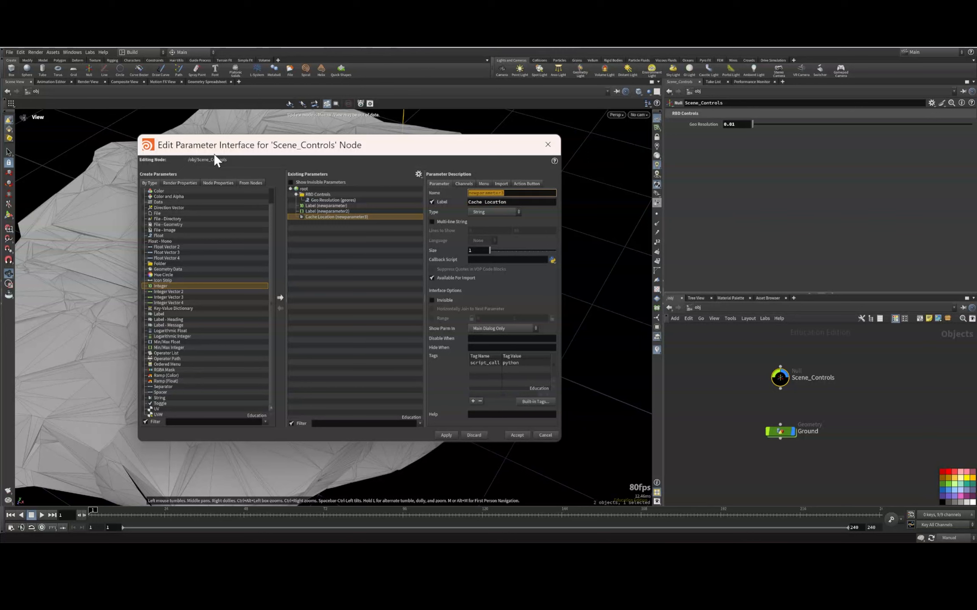
{"action": "type", "text": "cloc"}
{"action": "key", "text": "Return"}
Label the Min/Max Integer parameter Frame Range and name it frange
{"action": "left_click", "coordinate": [421, 213]}
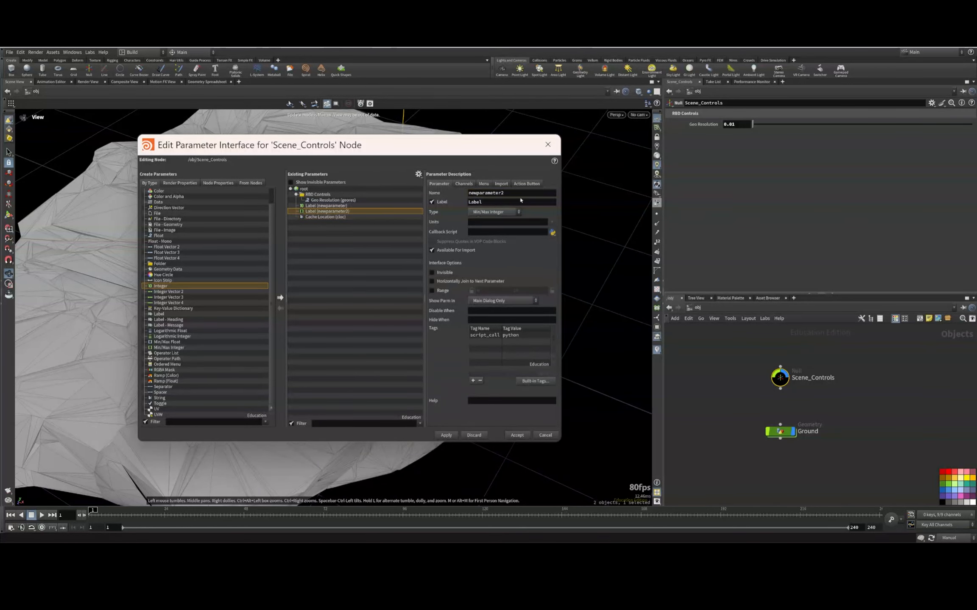
{"action": "type", "text": "Frame Range"}
{"action": "left_click_drag", "start_coordinate": [510, 203], "coordinate": [427, 202]}
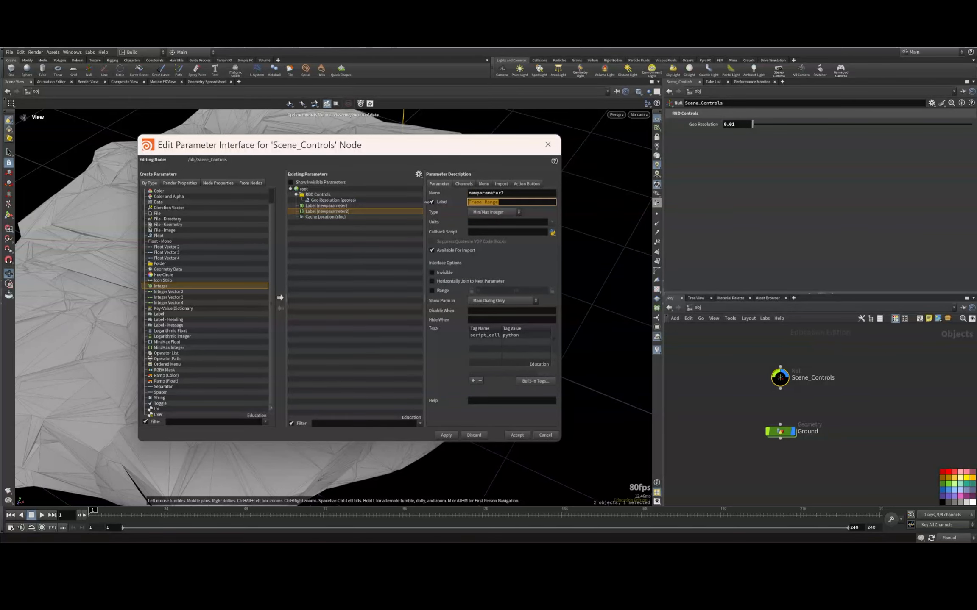
{"action": "double_click", "coordinate": [506, 191]}
{"action": "type", "text": "frange"}
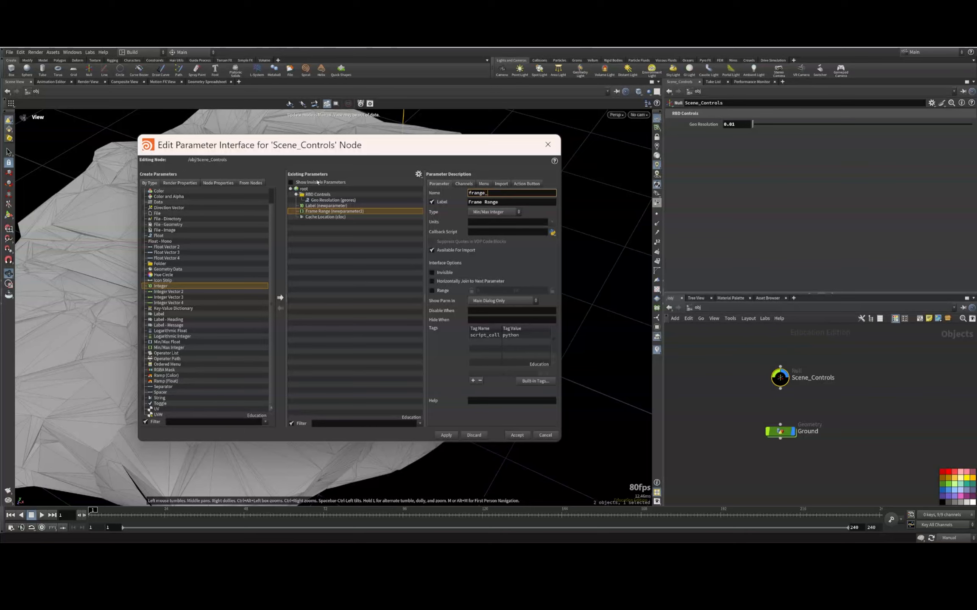
Label the Integer parameter Version and name it cvers
{"action": "left_click", "coordinate": [325, 205]}
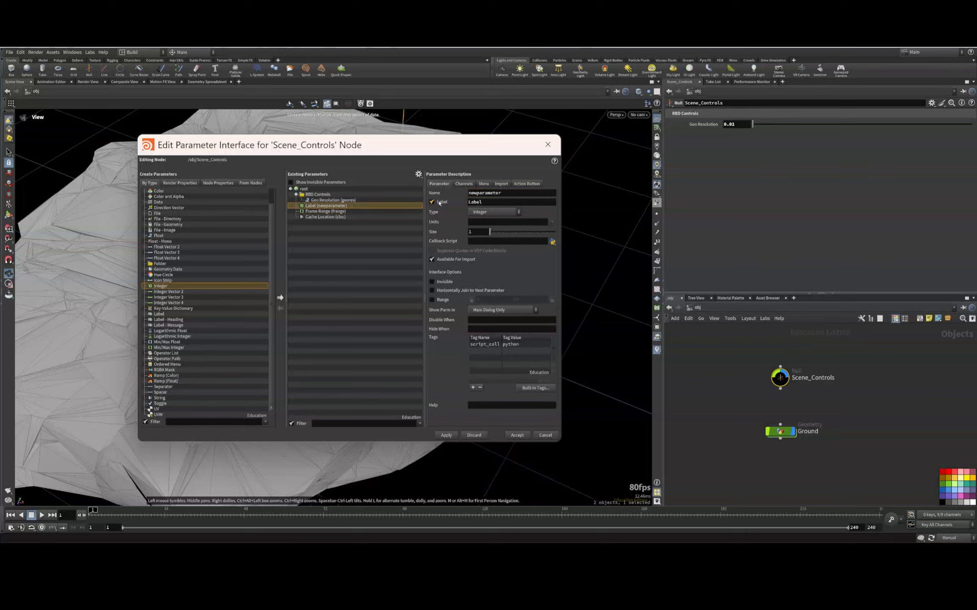
{"action": "left_click_drag", "start_coordinate": [461, 200], "coordinate": [395, 194]}
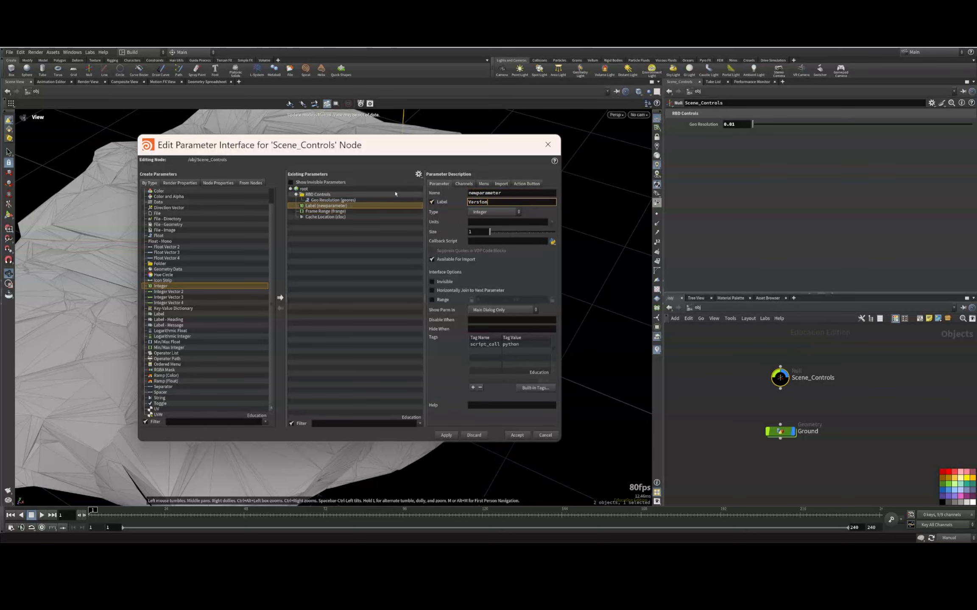
{"action": "left_click_drag", "start_coordinate": [526, 193], "coordinate": [291, 181]}
{"action": "type", "text": "cvers_"}
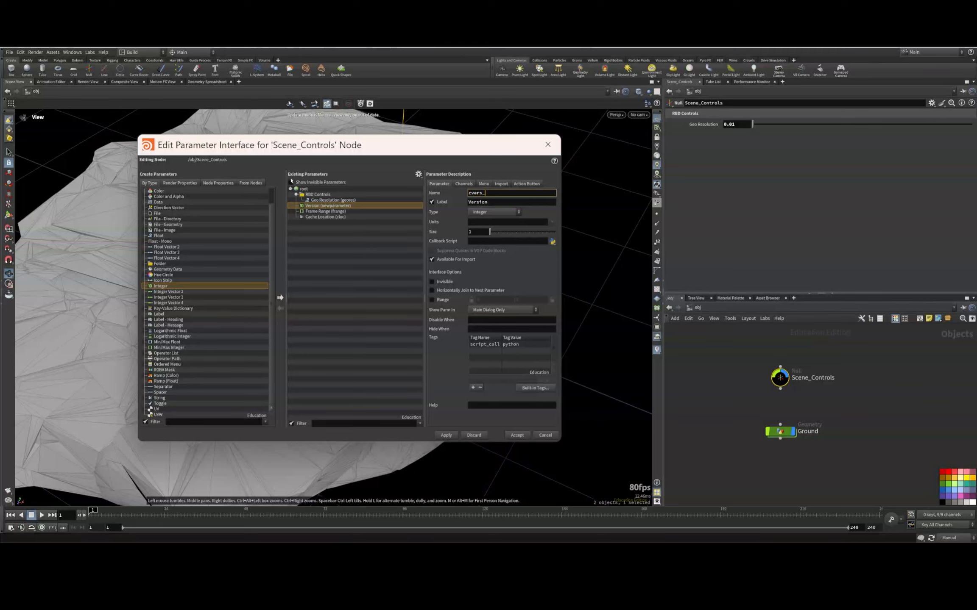
{"action": "key", "text": "BackSpace"}
{"action": "key", "text": "Return"}
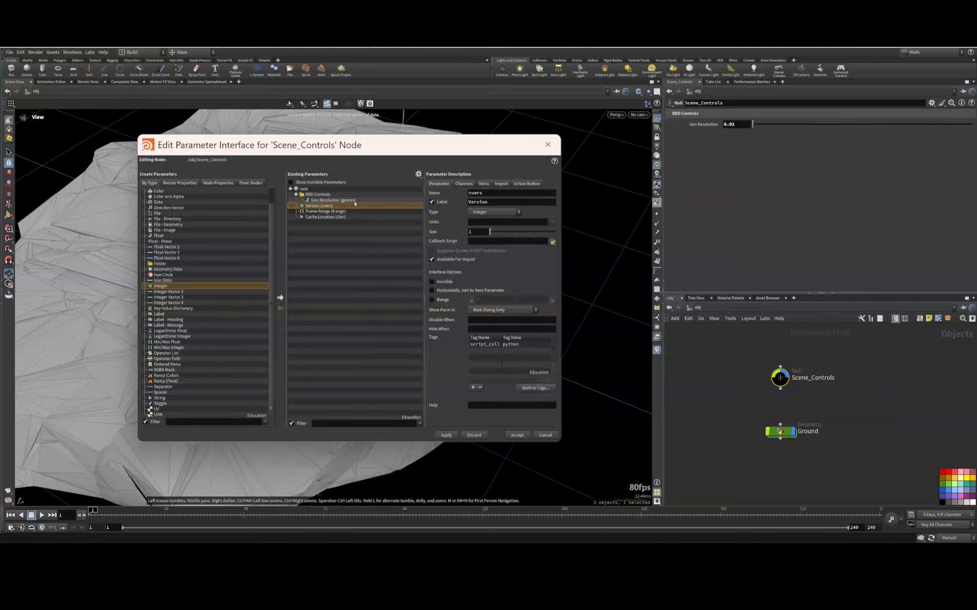
Put the Version, Frame Range and Cache Location parameters together in a new folder
{"action": "left_click", "coordinate": [345, 217], "text": "shift"}
{"action": "right_click", "coordinate": [348, 216]}
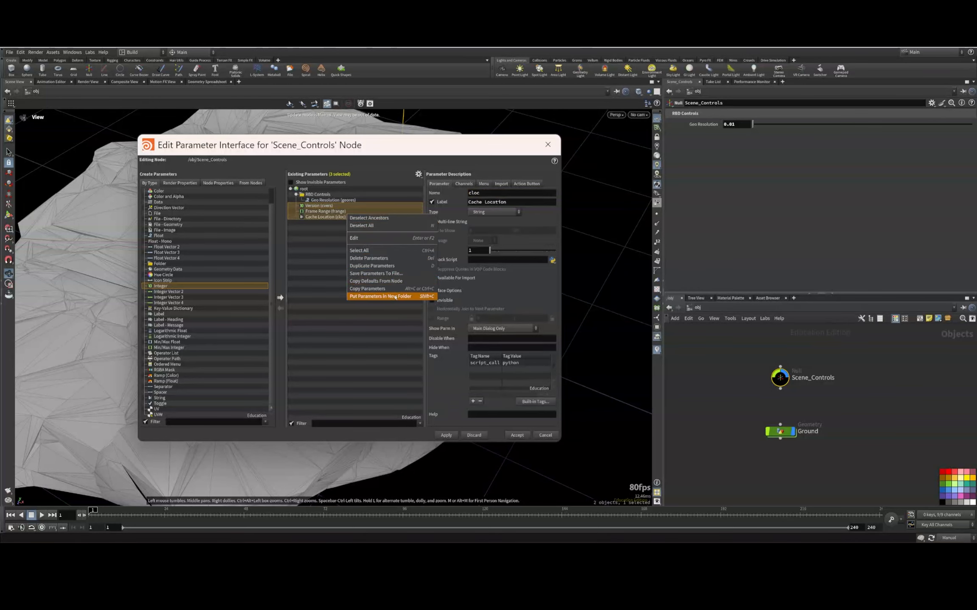
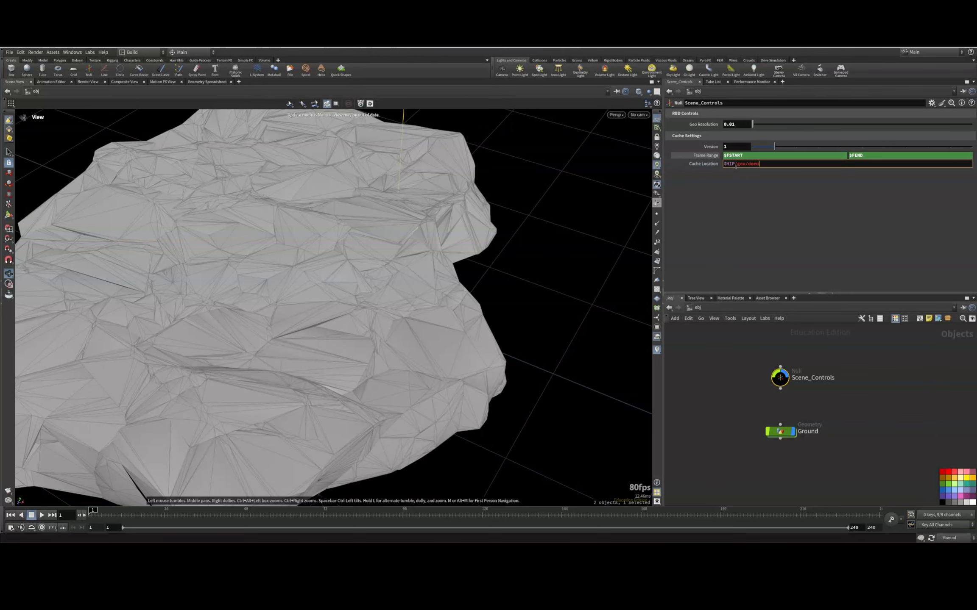
Complete the Cache Location path on Scene_Controls as $HIP/geo/demo1/ and save the scene
{"action": "type", "text": "1/"}
{"action": "key", "text": "Return"}
{"action": "key", "text": "ctrl+s"}
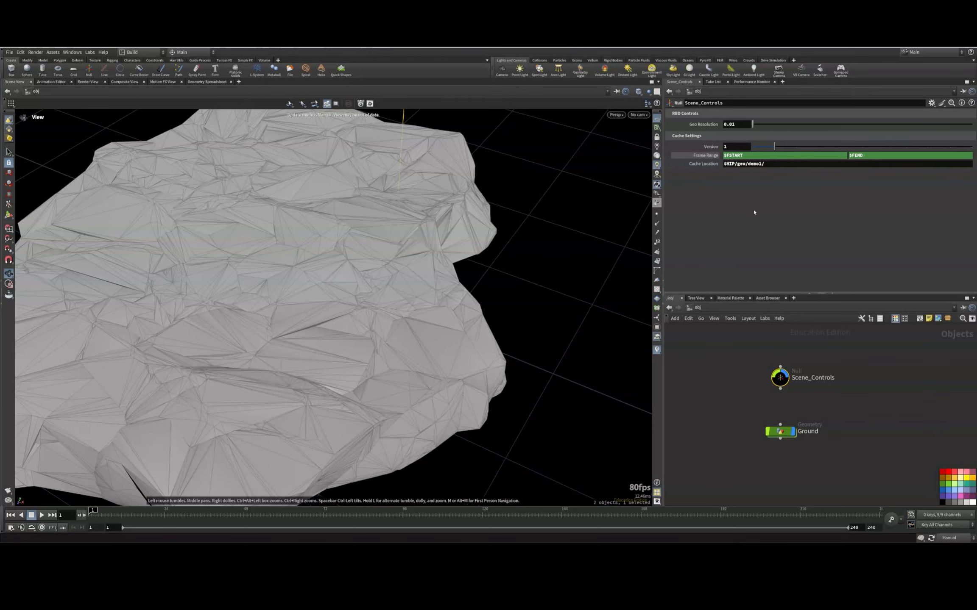
{"action": "right_click", "coordinate": [708, 147]}
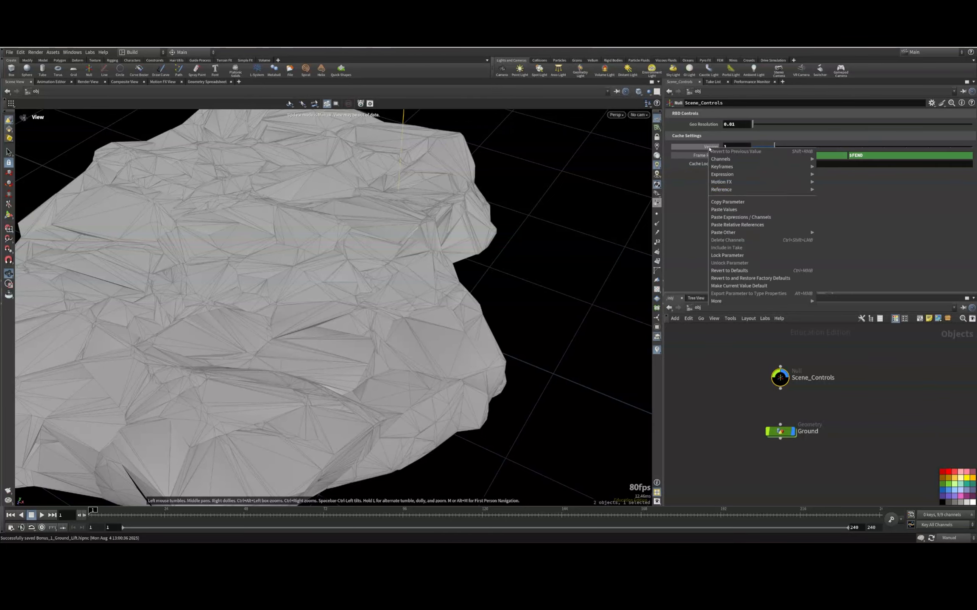
{"action": "left_click", "coordinate": [735, 203]}
{"action": "left_click_drag", "start_coordinate": [747, 409], "coordinate": [858, 465]}
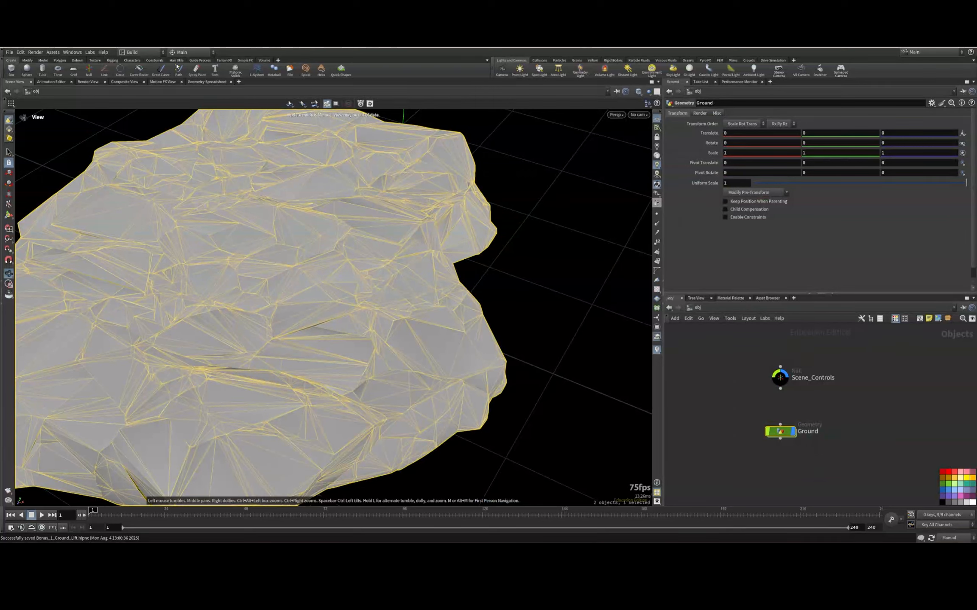
Switch to the SplitBuild_VFX desktop and open the Ground network beside the object-level view, with Scene_Controls selected
{"action": "left_click", "coordinate": [148, 54]}
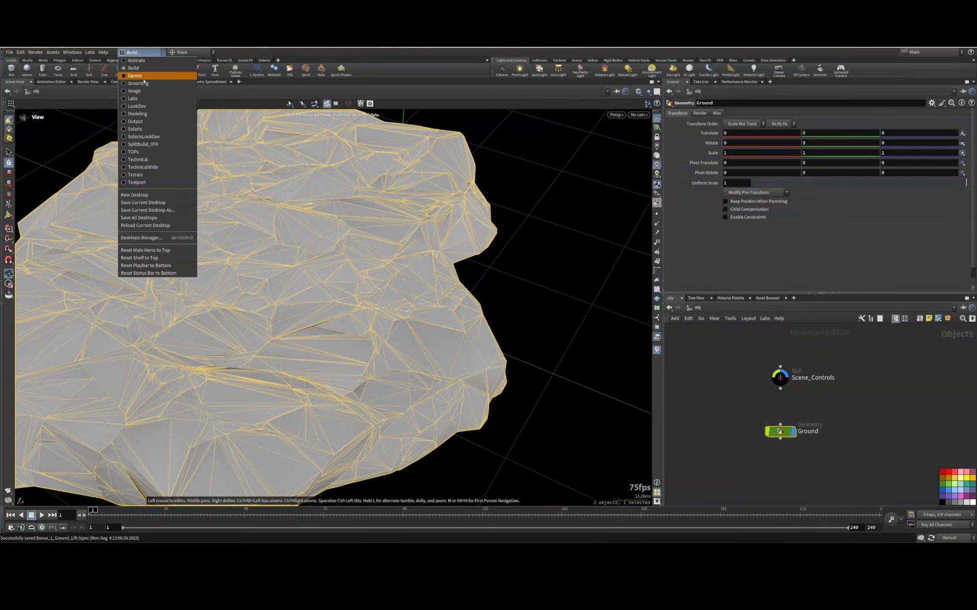
{"action": "left_click", "coordinate": [145, 145]}
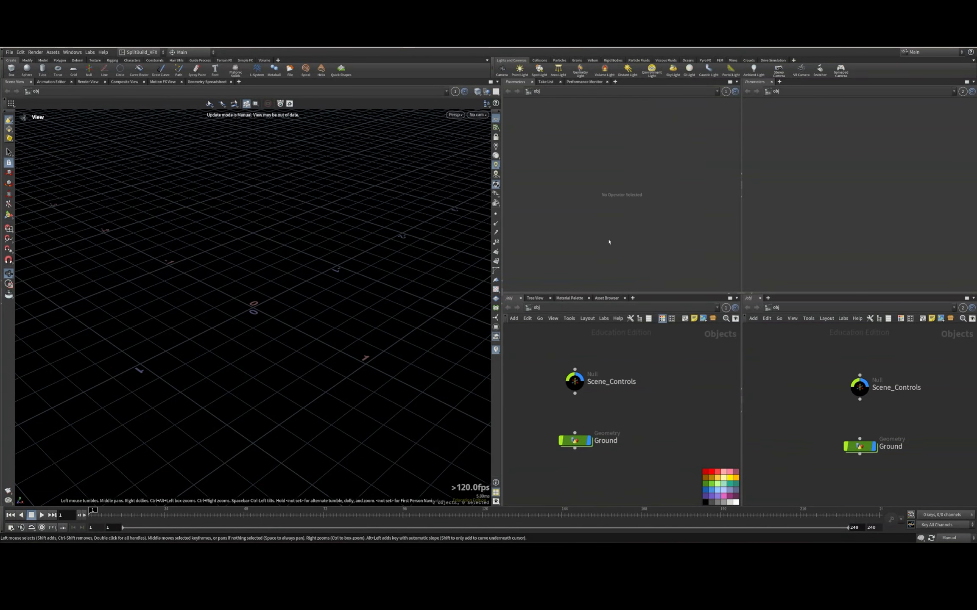
{"action": "left_click", "coordinate": [609, 382]}
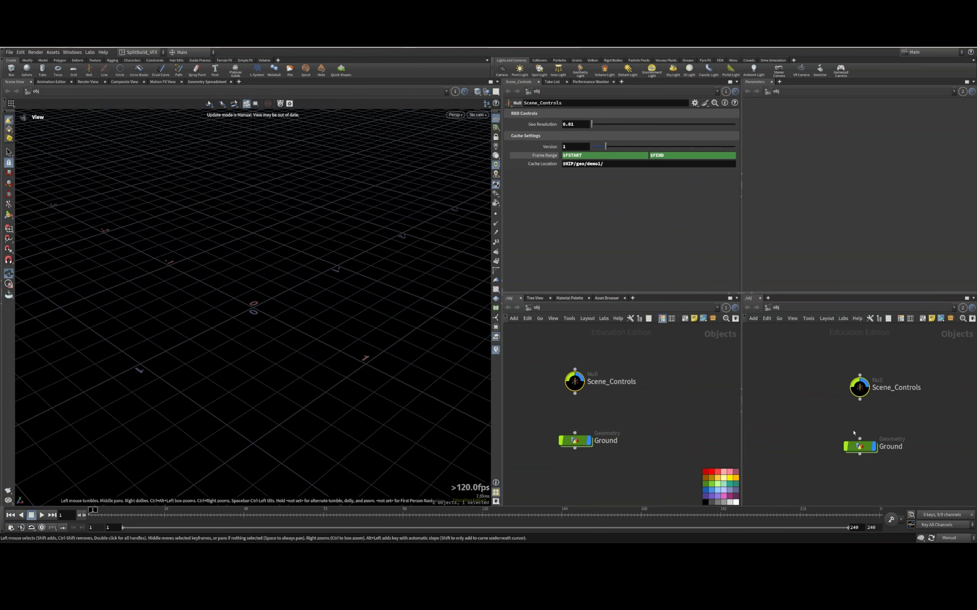
{"action": "double_click", "coordinate": [570, 441]}
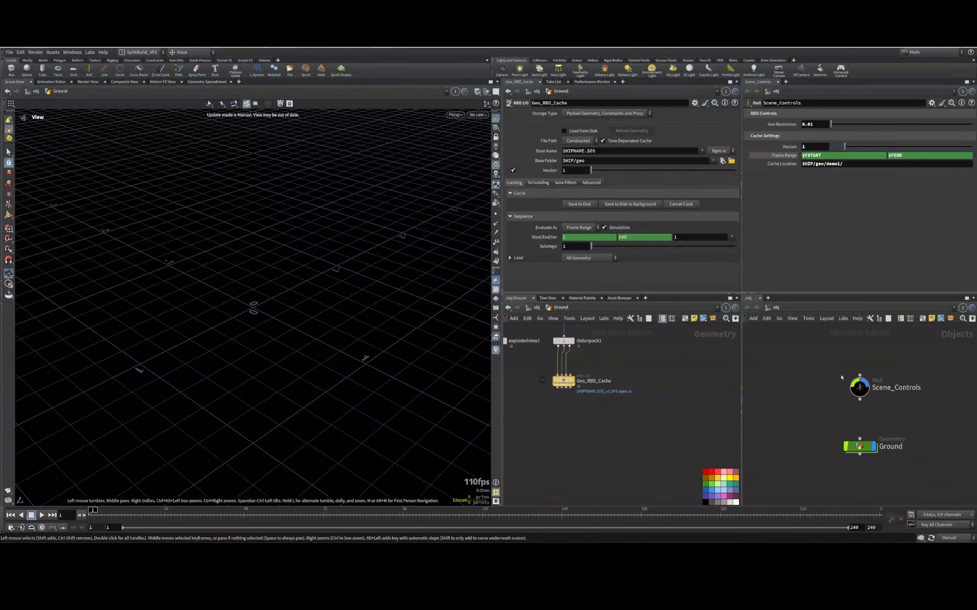
Add a File Cache node beside Geo_RBD_Cache in the Ground network and set its Base Name to $OS
{"action": "left_click", "coordinate": [852, 446]}
{"action": "key", "text": "Tab"}
{"action": "type", "text": "f"}
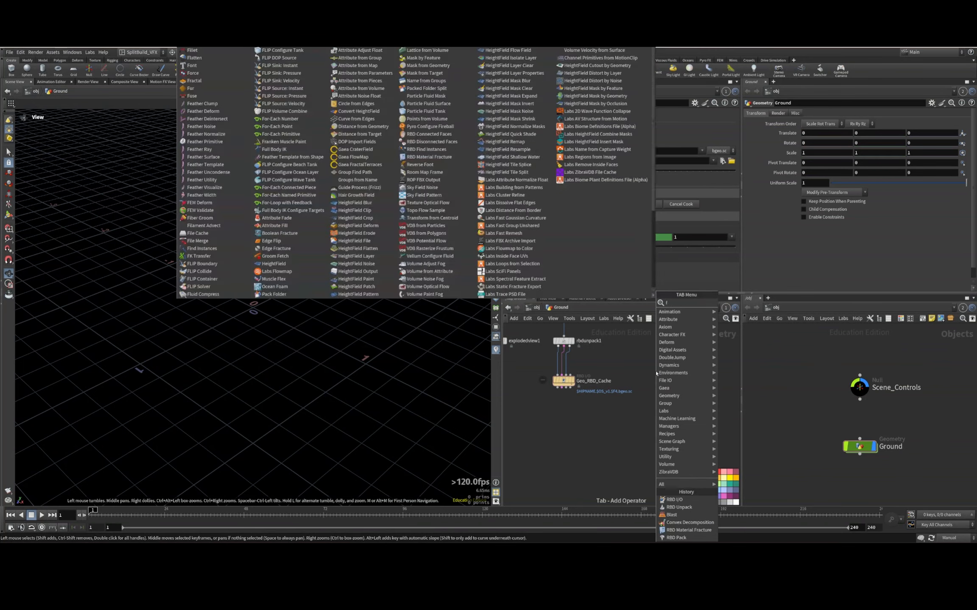
{"action": "type", "text": "ile cache"}
{"action": "key", "text": "Return"}
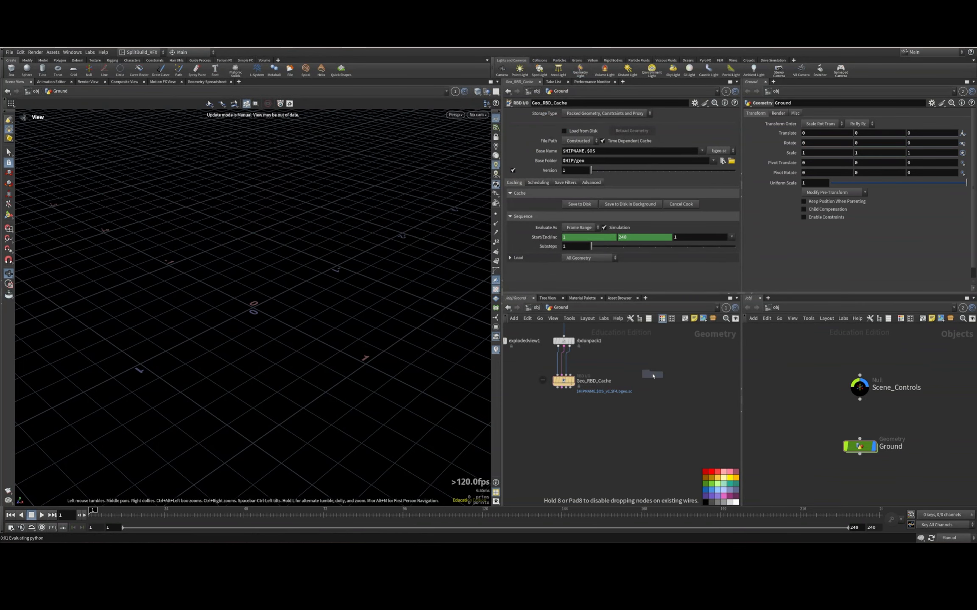
{"action": "left_click", "coordinate": [651, 381]}
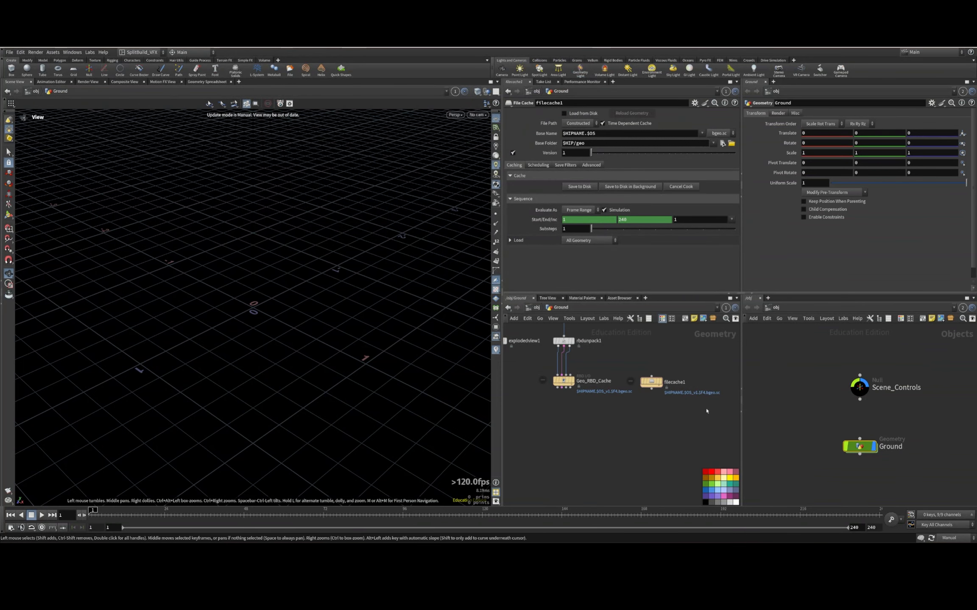
{"action": "left_click_drag", "start_coordinate": [587, 134], "coordinate": [464, 166]}
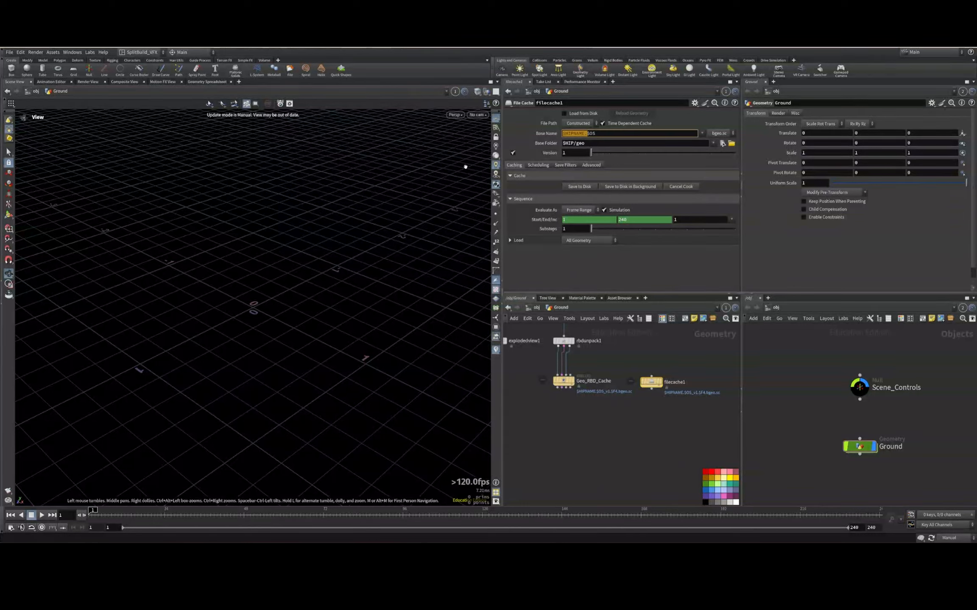
{"action": "key", "text": "BackSpace"}
Reference the Scene_Controls Version parameter in the Version of both filecache1 and Geo_RBD_Cache
{"action": "left_click", "coordinate": [891, 390]}
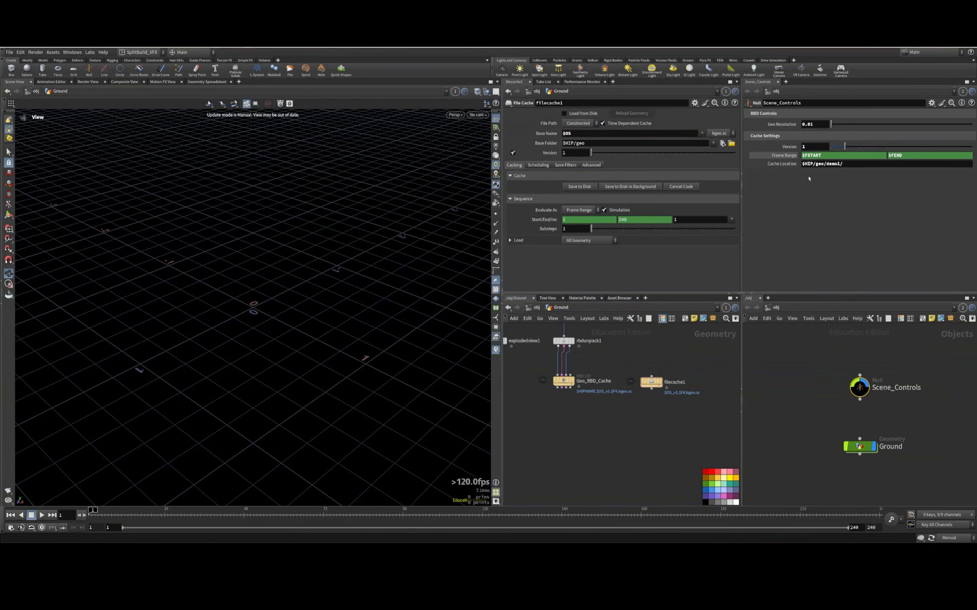
{"action": "right_click", "coordinate": [784, 146]}
{"action": "left_click", "coordinate": [806, 200]}
{"action": "right_click", "coordinate": [543, 154]}
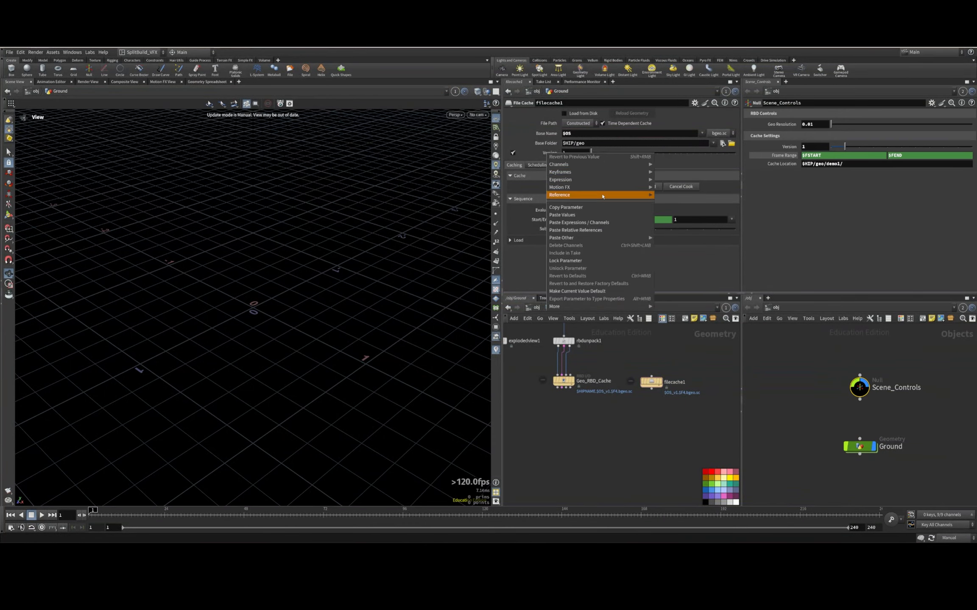
{"action": "left_click", "coordinate": [598, 230]}
{"action": "left_click_drag", "start_coordinate": [587, 368], "coordinate": [524, 410]}
{"action": "right_click", "coordinate": [549, 169]}
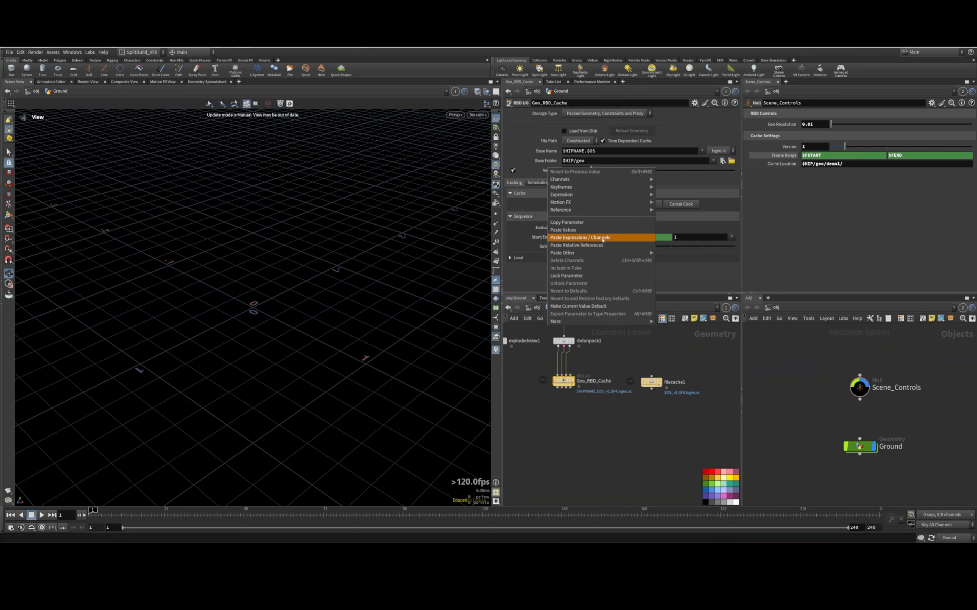
{"action": "left_click", "coordinate": [597, 236]}
Reference the Scene_Controls Frame Range in the Start/End values of both Geo_RBD_Cache and filecache1
{"action": "right_click", "coordinate": [784, 147]}
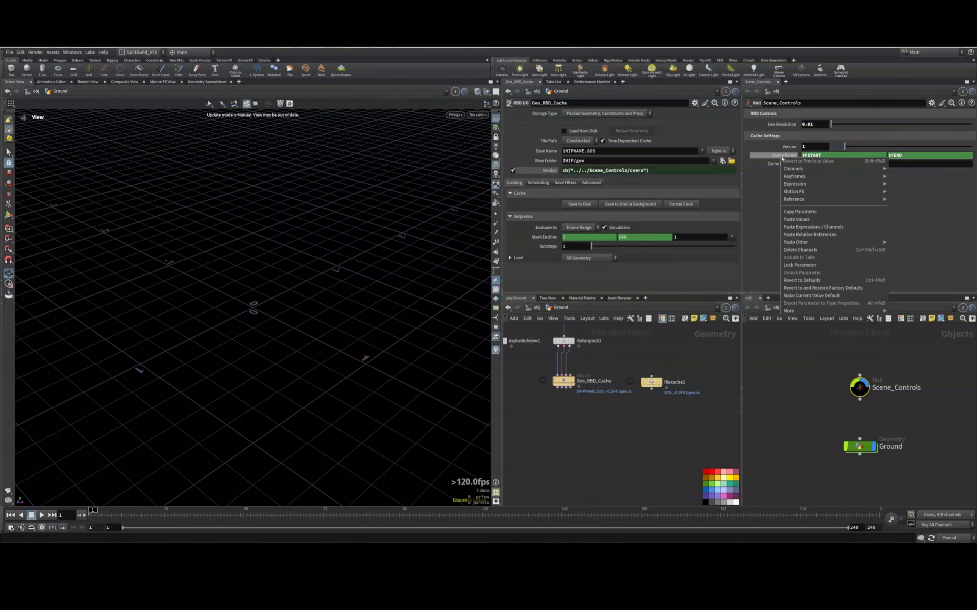
{"action": "left_click", "coordinate": [805, 210]}
{"action": "right_click", "coordinate": [544, 236]}
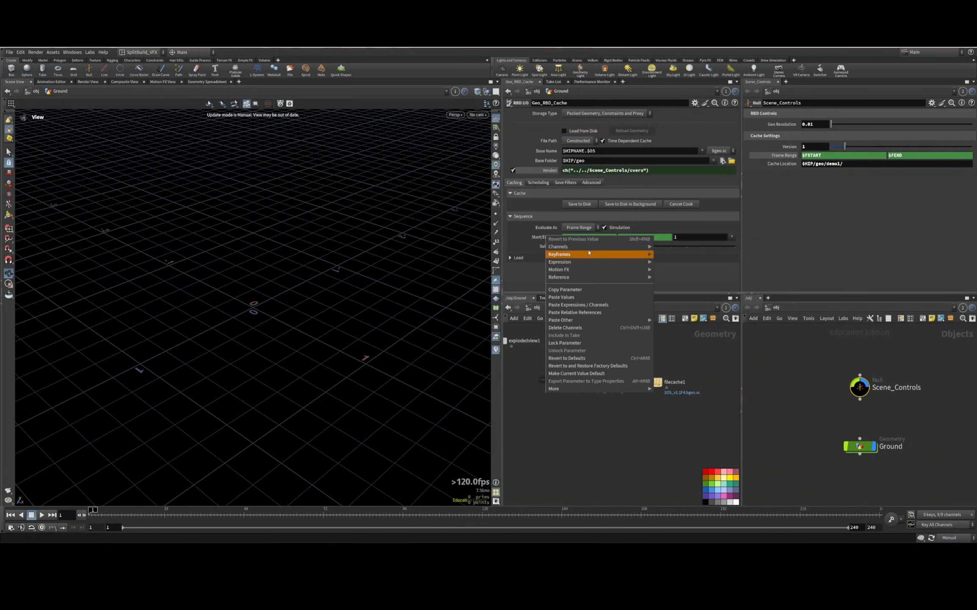
{"action": "left_click", "coordinate": [604, 312]}
{"action": "left_click_drag", "start_coordinate": [691, 367], "coordinate": [636, 401]}
{"action": "right_click", "coordinate": [545, 220]}
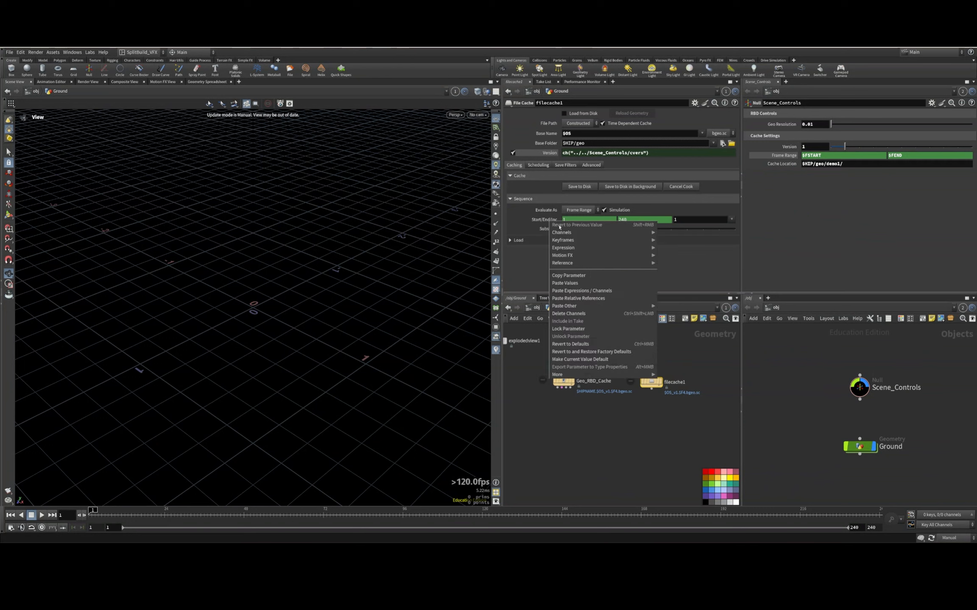
{"action": "left_click", "coordinate": [601, 296]}
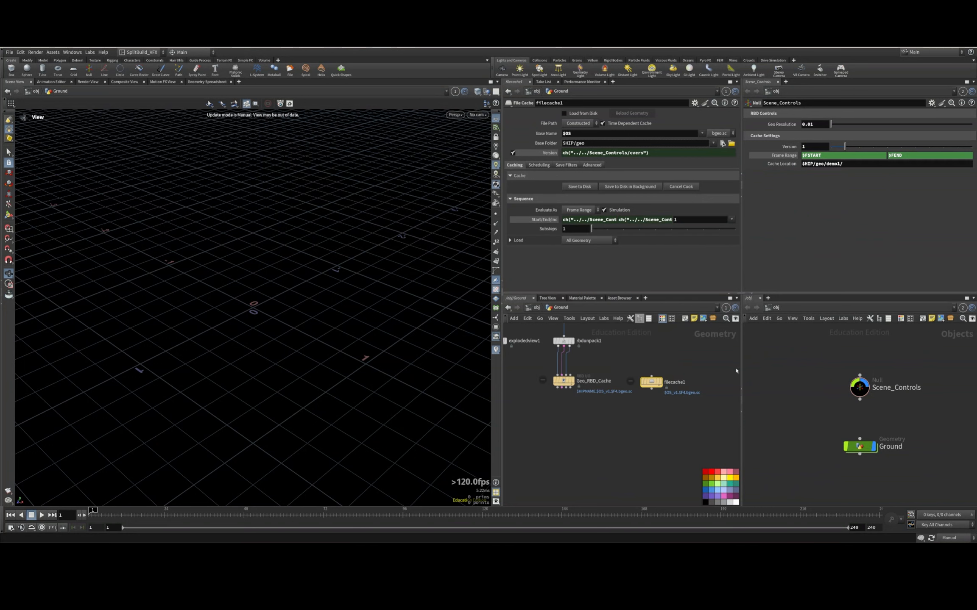
Reference the Scene_Controls Cache Location in the Base Folder of both filecache1 and Geo_RBD_Cache
{"action": "right_click", "coordinate": [774, 164]}
{"action": "left_click", "coordinate": [805, 220]}
{"action": "right_click", "coordinate": [552, 145]}
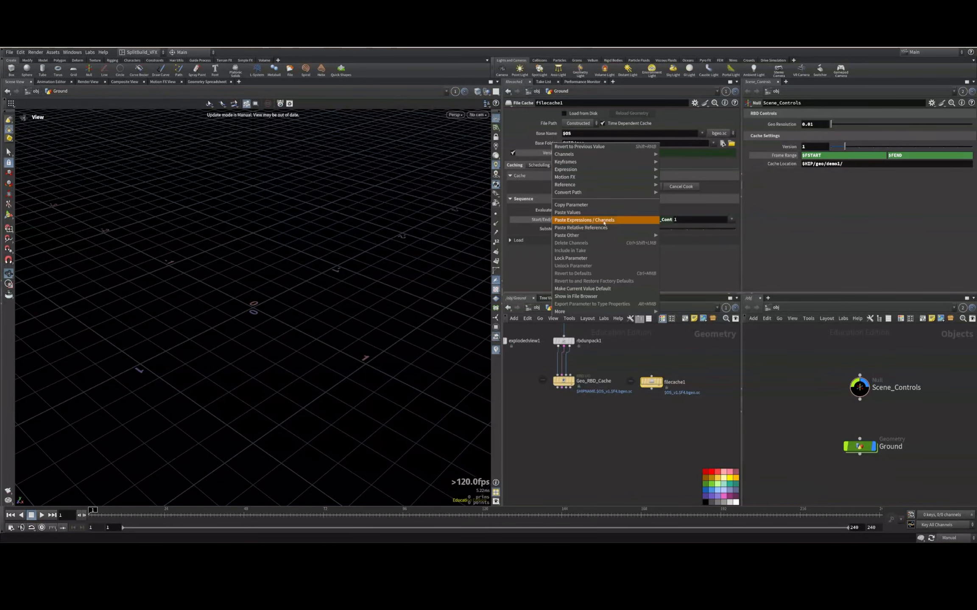
{"action": "left_click", "coordinate": [596, 229]}
{"action": "left_click_drag", "start_coordinate": [602, 360], "coordinate": [515, 409]}
{"action": "right_click", "coordinate": [551, 162]}
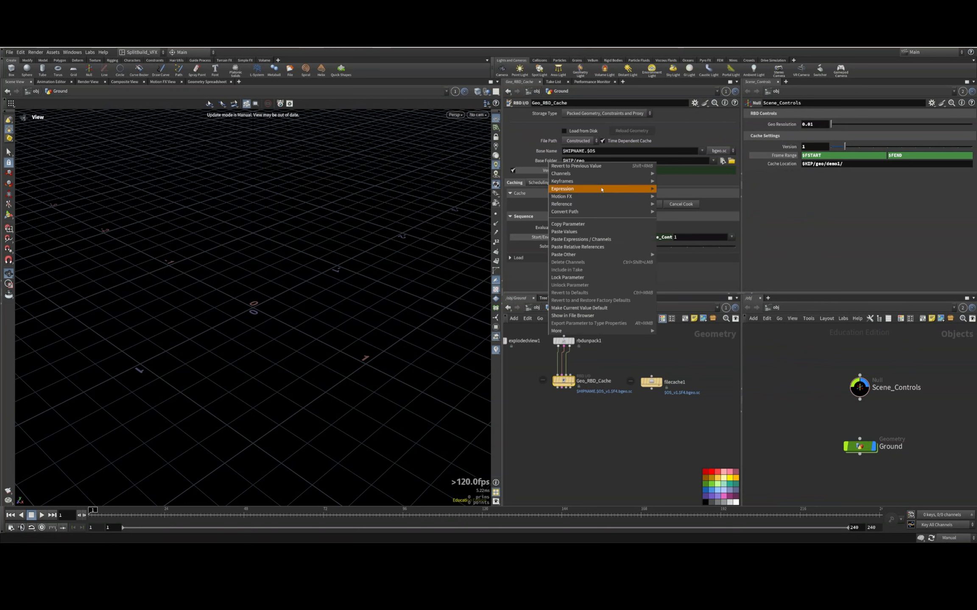
{"action": "left_click", "coordinate": [599, 246]}
Set the Base Name of Geo_RBD_Cache to $OS
{"action": "left_click_drag", "start_coordinate": [588, 151], "coordinate": [403, 146]}
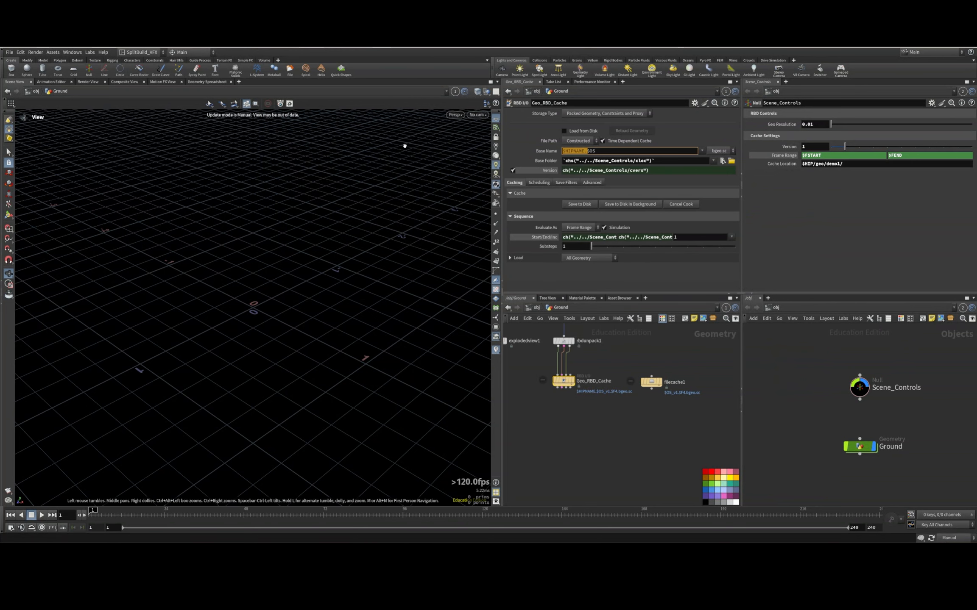
{"action": "key", "text": "BackSpace"}
{"action": "key", "text": "Return"}
Review the advanced save options of filecache1 and Geo_RBD_Cache, and save the scene
{"action": "left_click", "coordinate": [652, 383]}
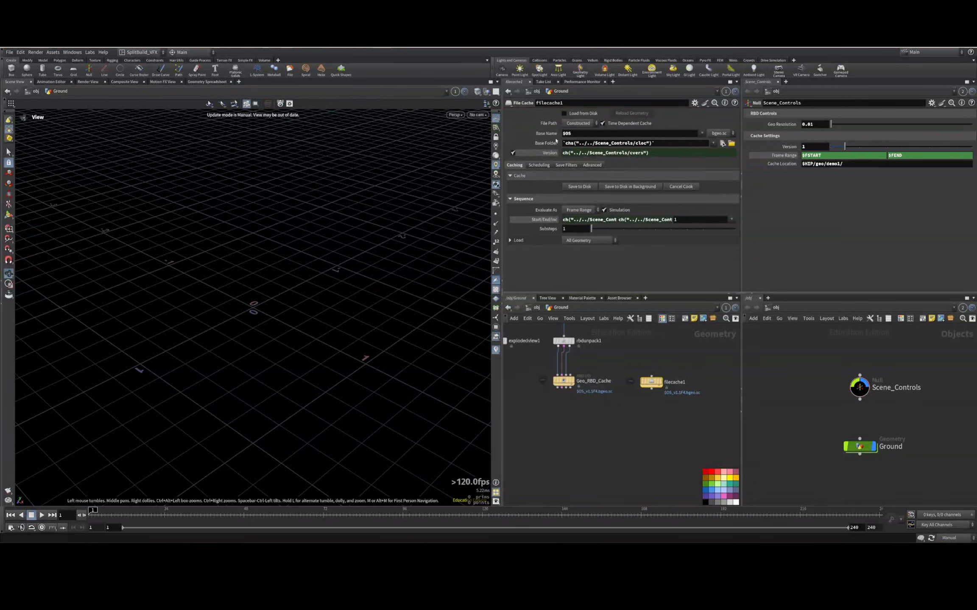
{"action": "left_click", "coordinate": [592, 165]}
{"action": "left_click", "coordinate": [545, 177]}
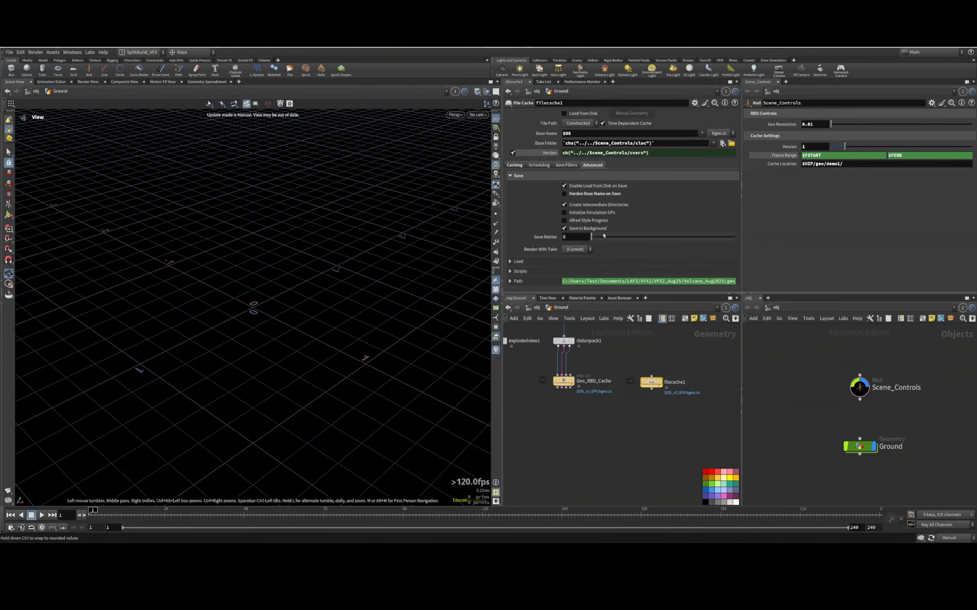
{"action": "left_click_drag", "start_coordinate": [595, 354], "coordinate": [524, 398]}
{"action": "left_click", "coordinate": [590, 183]}
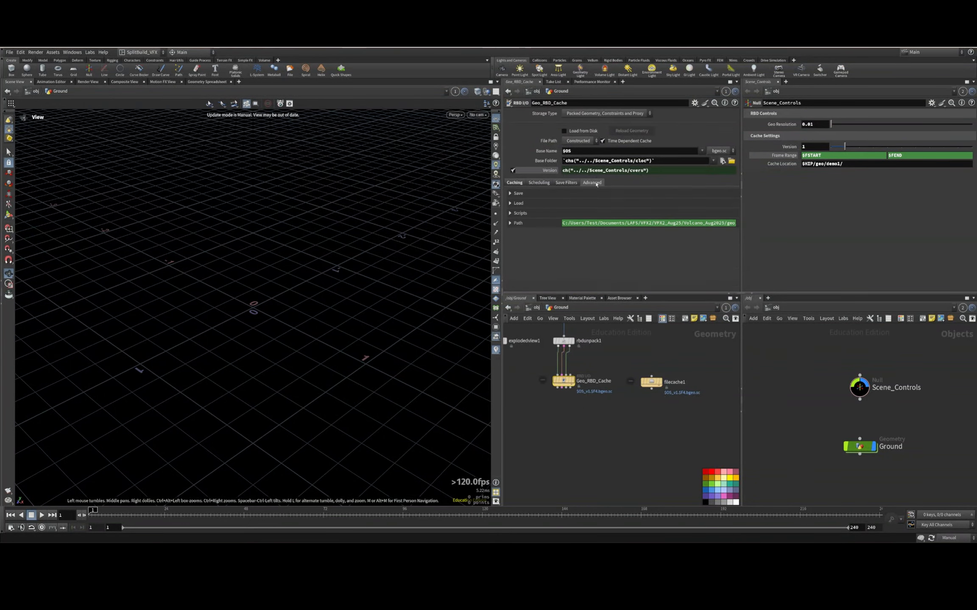
{"action": "left_click", "coordinate": [526, 194]}
{"action": "left_click", "coordinate": [541, 183]}
{"action": "left_click", "coordinate": [567, 184]}
{"action": "left_click", "coordinate": [592, 183]}
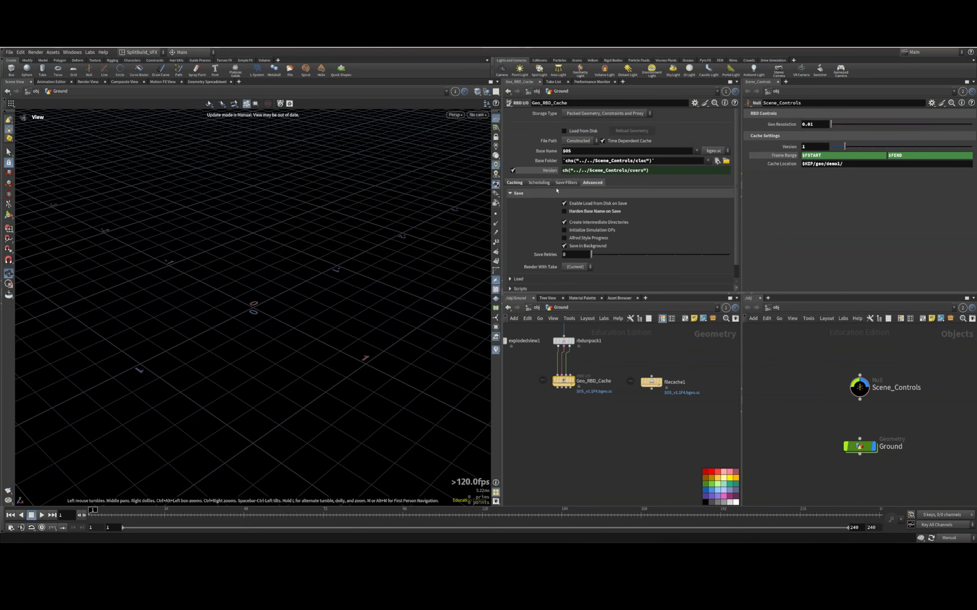
{"action": "left_click", "coordinate": [540, 183]}
{"action": "left_click", "coordinate": [517, 184]}
{"action": "key", "text": "ctrl+s"}
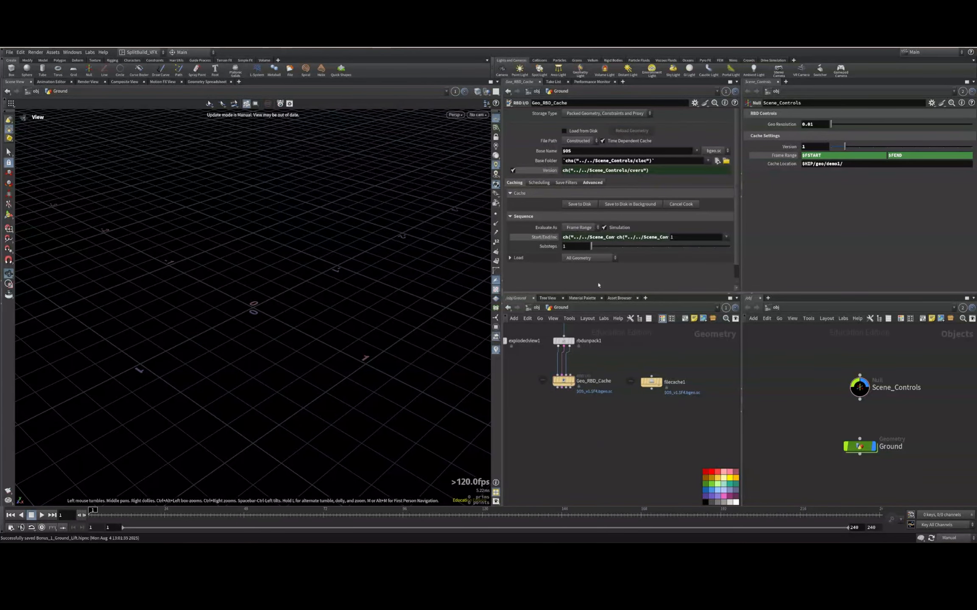
Turn off Time Dependent Cache on Geo_RBD_Cache and save its cache to disk
{"action": "left_click", "coordinate": [546, 238]}
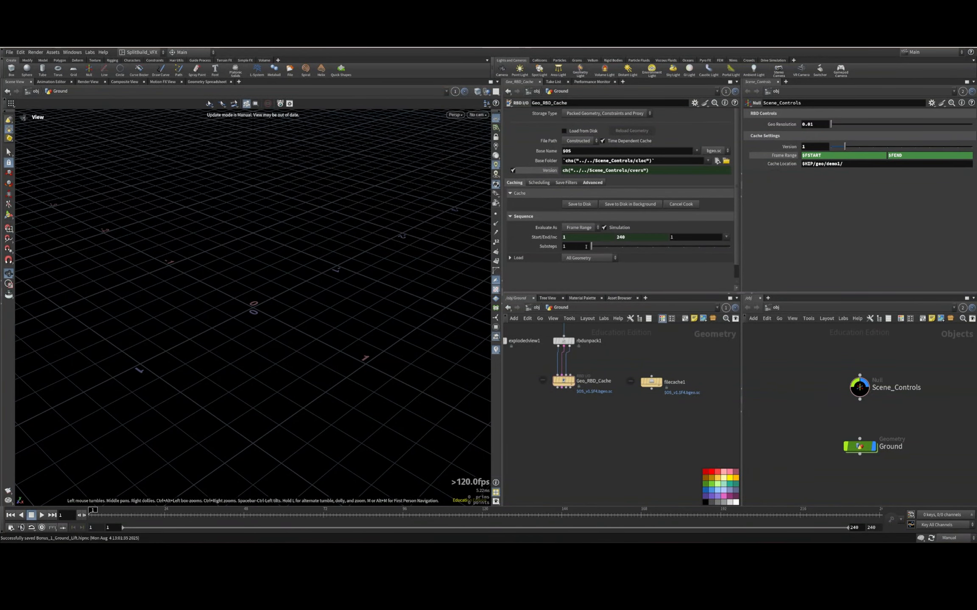
{"action": "left_click_drag", "start_coordinate": [704, 366], "coordinate": [655, 391]}
{"action": "left_click", "coordinate": [568, 379]}
{"action": "left_click", "coordinate": [620, 142]}
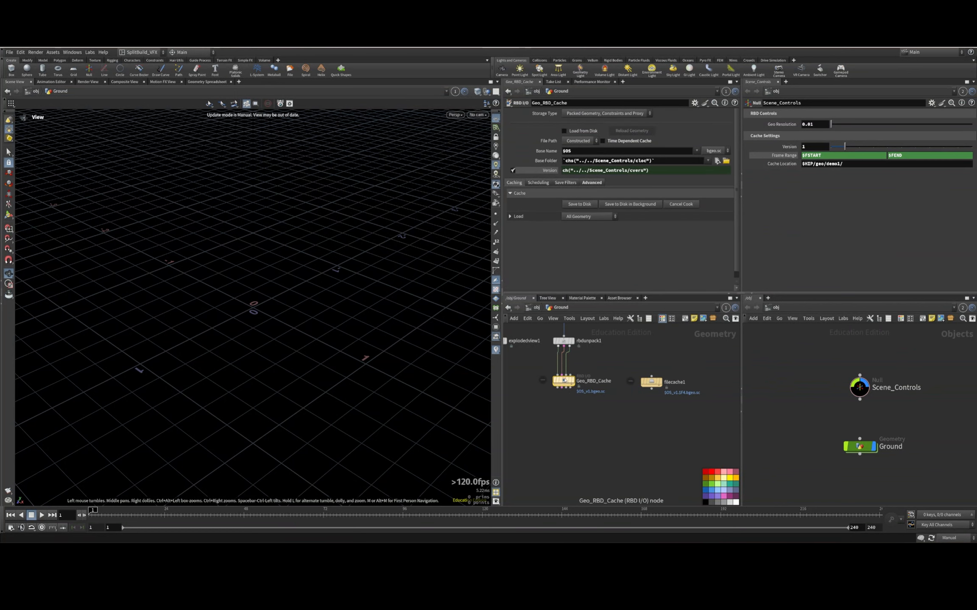
{"action": "left_click", "coordinate": [579, 204]}
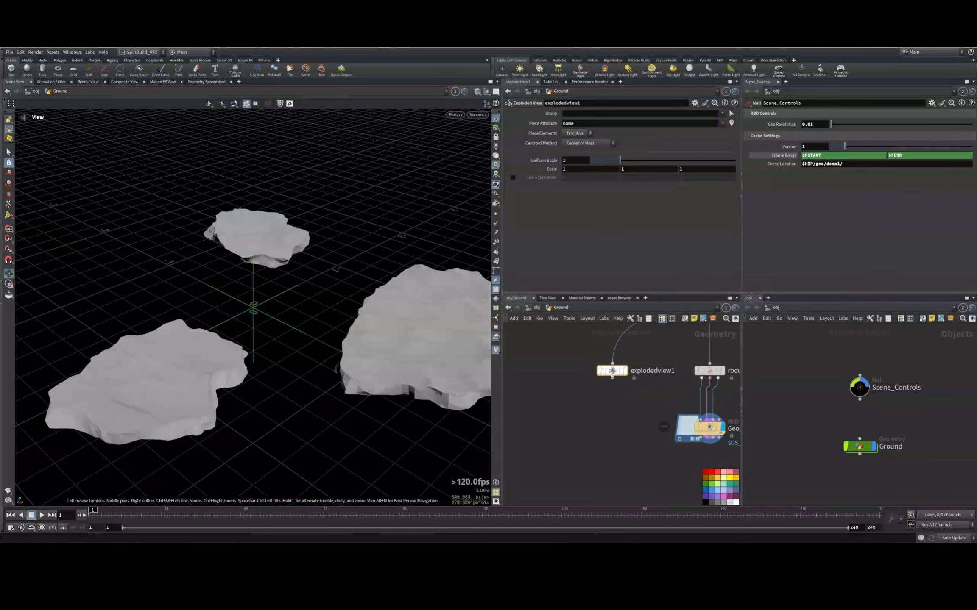
Move explodedview1 below Geo_RBD_Cache, wire the cache's first output into it and display the exploded pieces
{"action": "left_click_drag", "start_coordinate": [612, 371], "coordinate": [612, 484]}
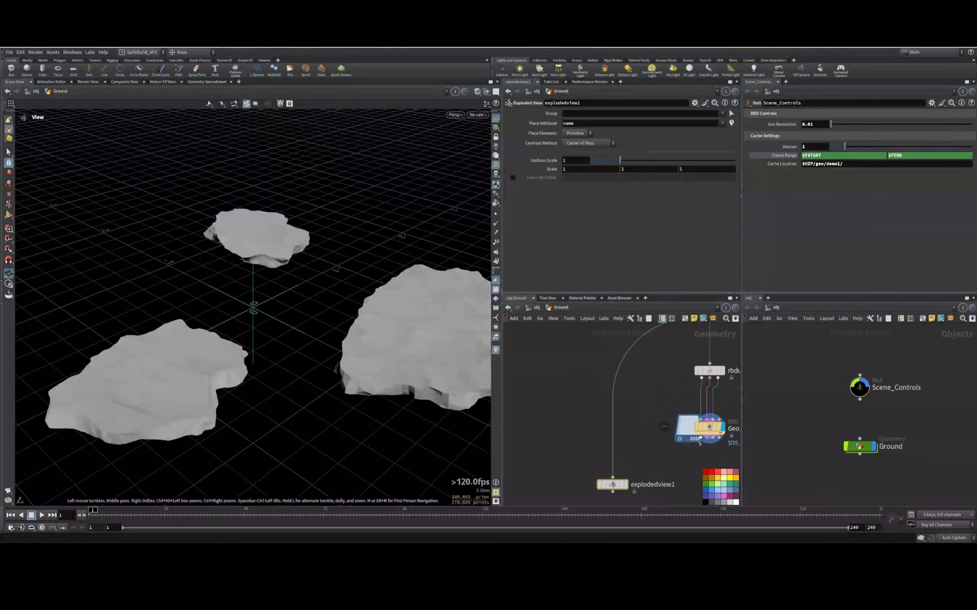
{"action": "left_click_drag", "start_coordinate": [699, 443], "coordinate": [612, 478]}
{"action": "left_click", "coordinate": [625, 484]}
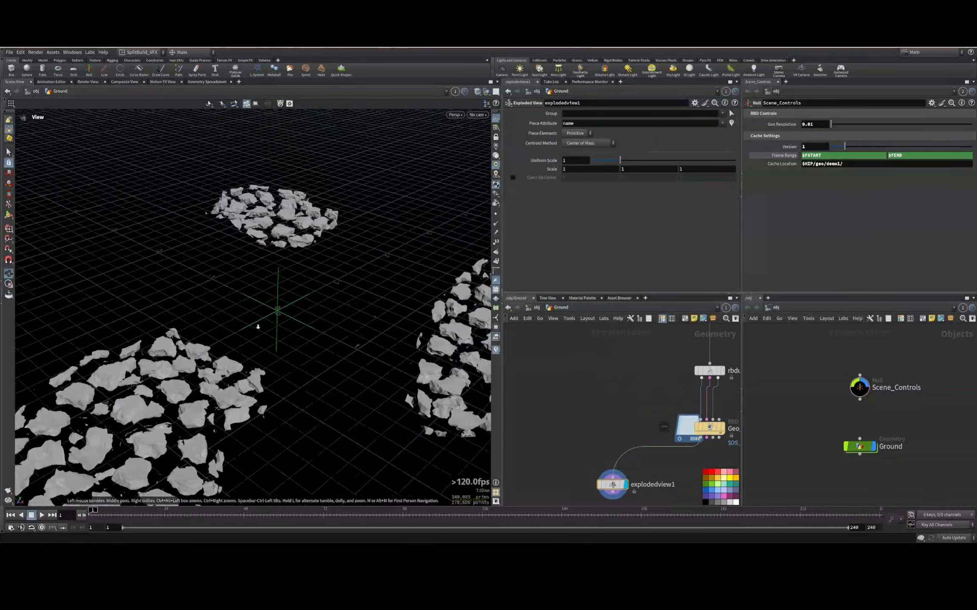
{"action": "scroll", "coordinate": [258, 327], "scroll_direction": "down", "scroll_amount": 3}
{"action": "left_click_drag", "start_coordinate": [345, 365], "coordinate": [350, 462]}
{"action": "middle_click_drag", "start_coordinate": [350, 462], "coordinate": [237, 412]}
{"action": "middle_click_drag", "start_coordinate": [738, 461], "coordinate": [678, 432]}
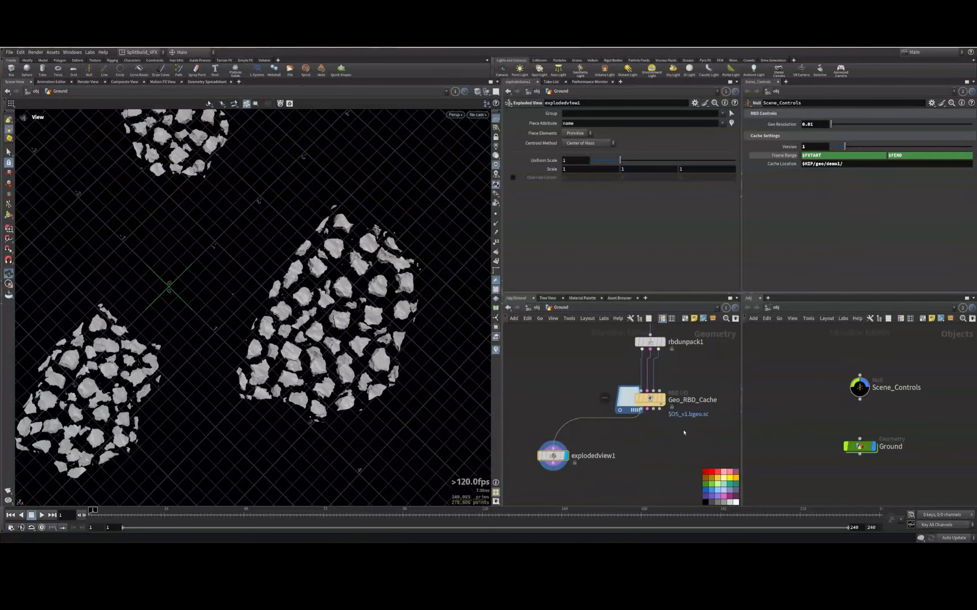
Rewire explodedview1 to the Proxy Geometry output of Geo_RBD_Cache and inspect the exploded proxy pieces up close
{"action": "left_click", "coordinate": [653, 409]}
{"action": "left_click", "coordinate": [553, 449]}
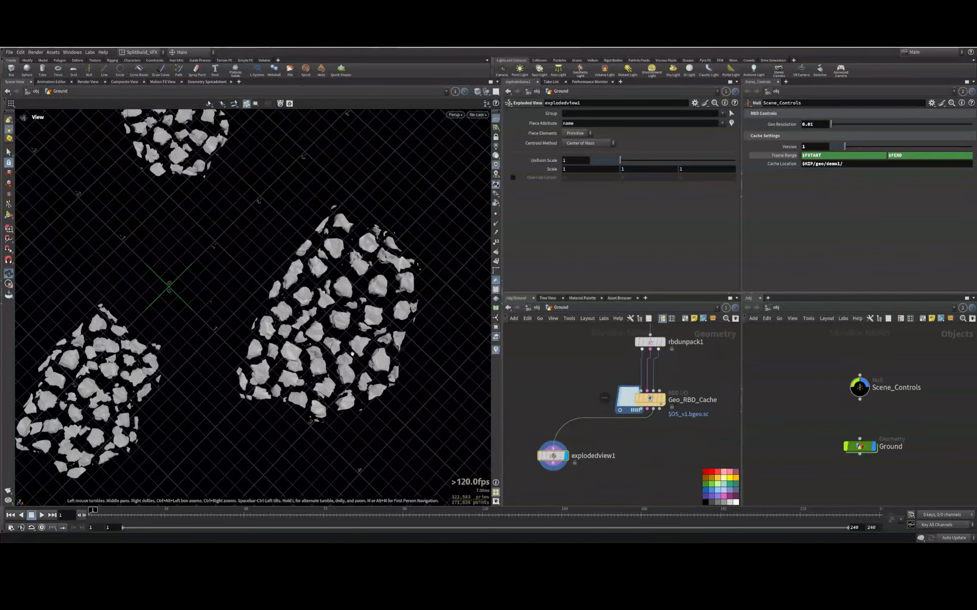
{"action": "scroll", "coordinate": [352, 353], "scroll_direction": "up", "scroll_amount": 5}
{"action": "left_click_drag", "start_coordinate": [352, 354], "coordinate": [316, 299]}
{"action": "scroll", "coordinate": [301, 294], "scroll_direction": "up", "scroll_amount": 4}
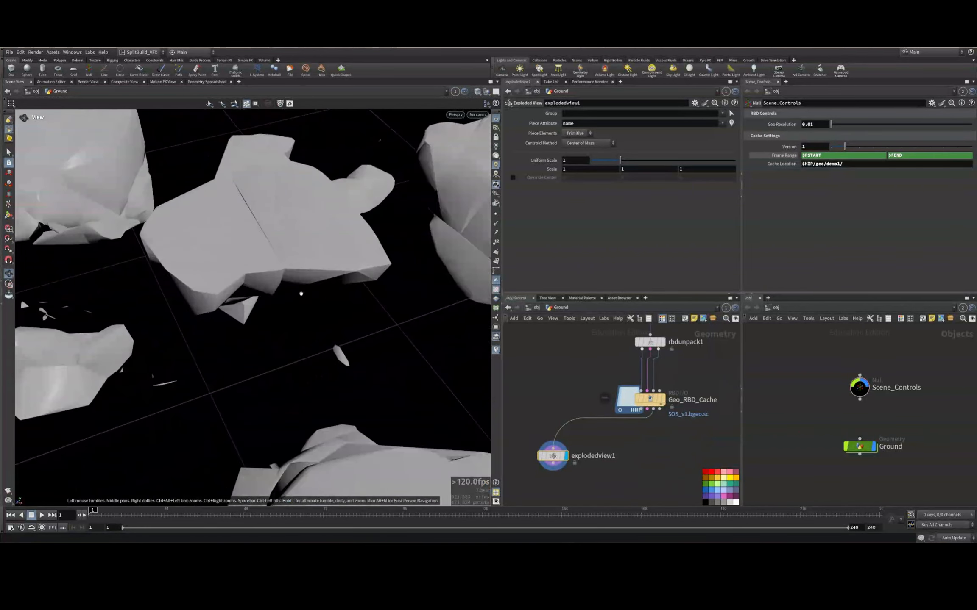
{"action": "scroll", "coordinate": [300, 294], "scroll_direction": "down", "scroll_amount": 6}
{"action": "scroll", "coordinate": [263, 279], "scroll_direction": "up", "scroll_amount": 3}
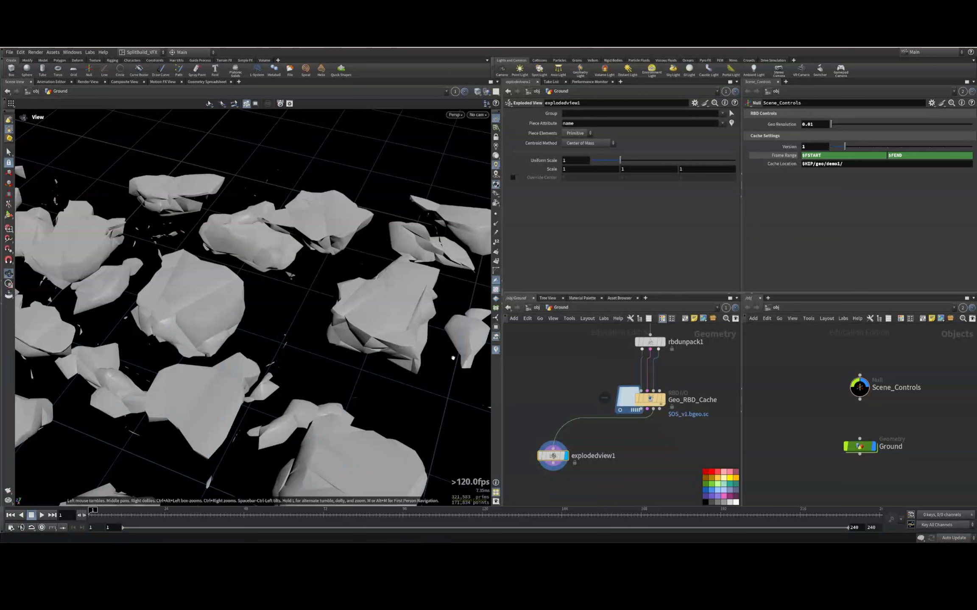
{"action": "middle_click_drag", "start_coordinate": [642, 442], "coordinate": [666, 415]}
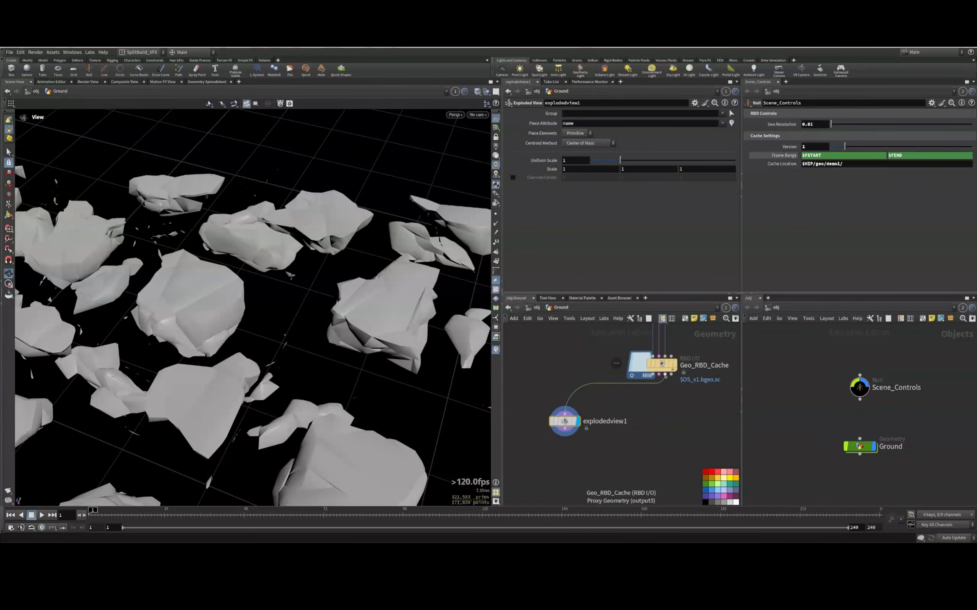
Add a Null fed by the constraint output of Geo_RBD_Cache and display it
{"action": "left_click", "coordinate": [659, 376]}
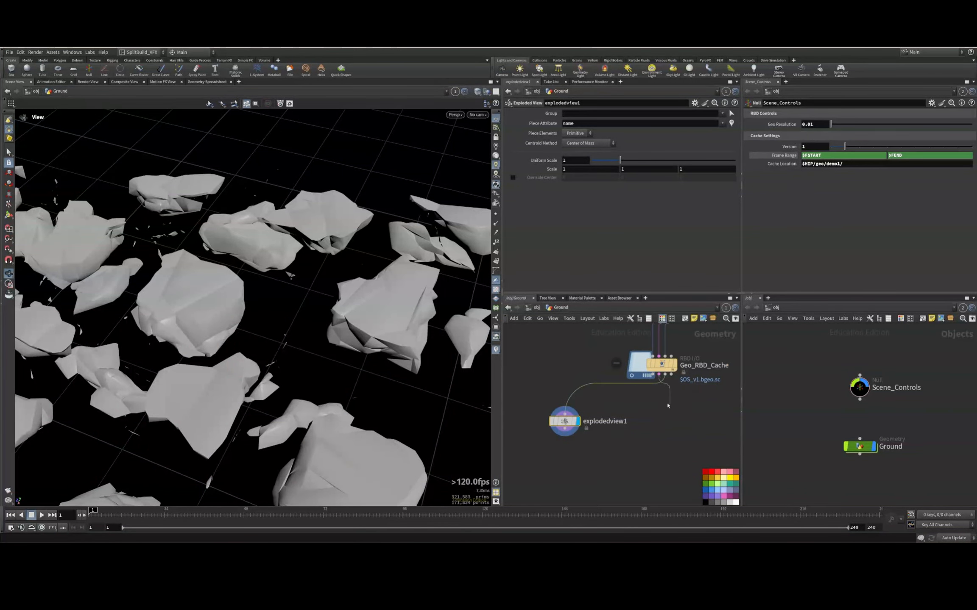
{"action": "middle_click_drag", "start_coordinate": [668, 405], "coordinate": [519, 407]}
{"action": "key", "text": "Tab"}
{"action": "type", "text": "null"}
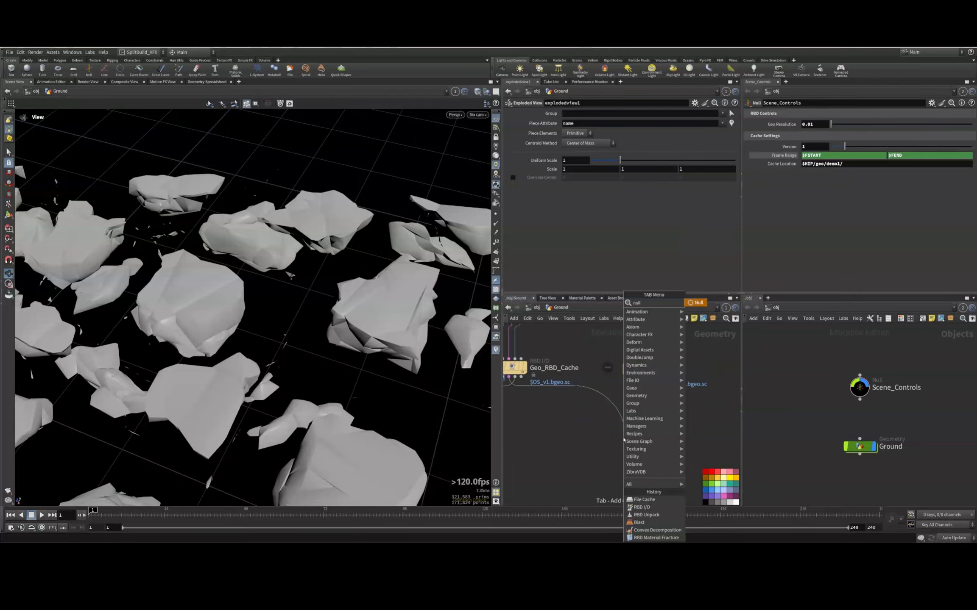
{"action": "key", "text": "Return"}
{"action": "left_click", "coordinate": [625, 438]}
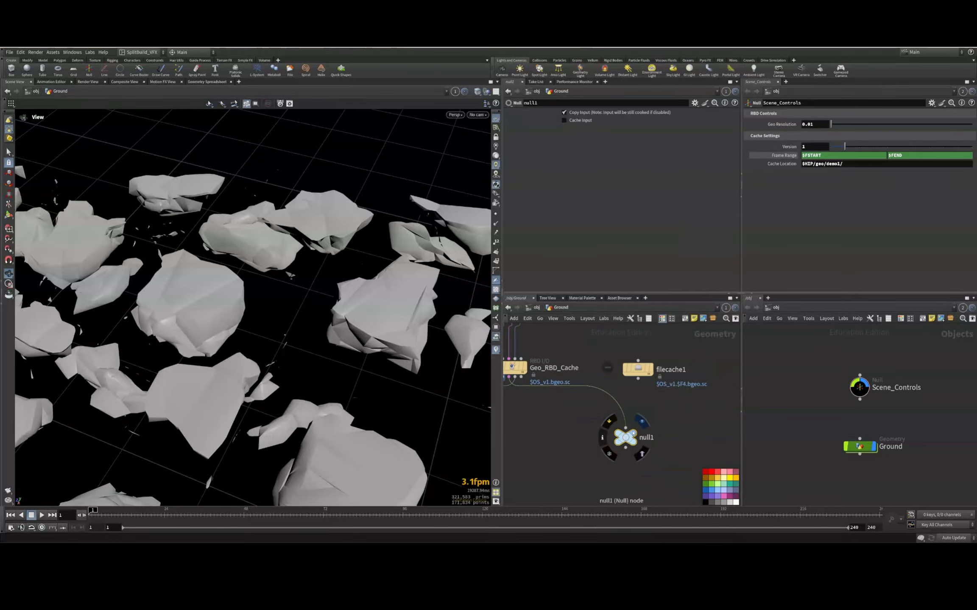
Inspect the cached constraint network of the ground pieces up close and from several angles
{"action": "right_click_drag", "start_coordinate": [33, 338], "coordinate": [299, 253]}
{"action": "left_click_drag", "start_coordinate": [299, 253], "coordinate": [272, 305]}
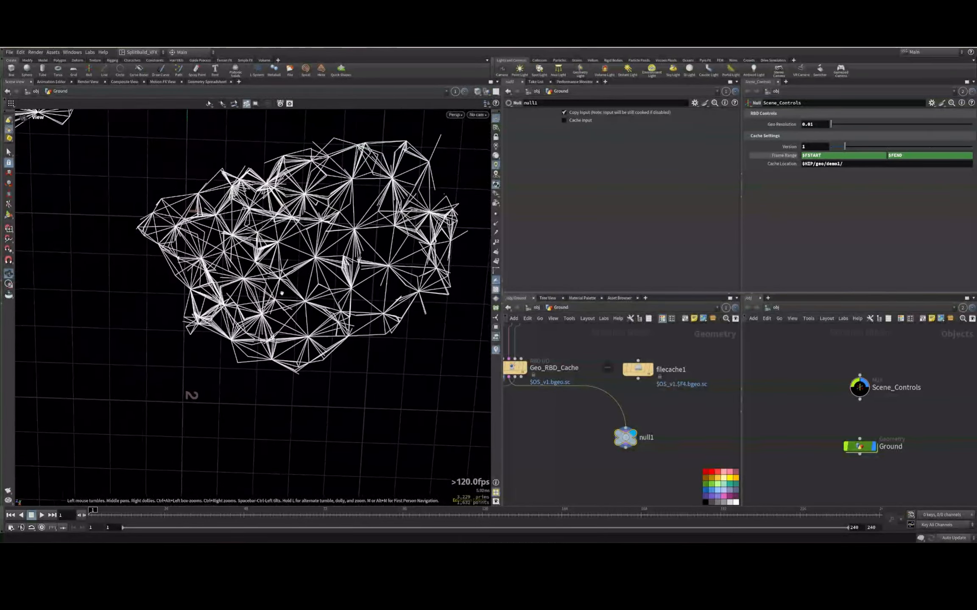
{"action": "right_click_drag", "start_coordinate": [271, 305], "coordinate": [305, 272]}
{"action": "left_click_drag", "start_coordinate": [433, 269], "coordinate": [271, 229]}
{"action": "right_click_drag", "start_coordinate": [271, 229], "coordinate": [275, 255]}
{"action": "left_click_drag", "start_coordinate": [275, 254], "coordinate": [367, 310]}
{"action": "right_click_drag", "start_coordinate": [367, 310], "coordinate": [367, 413]}
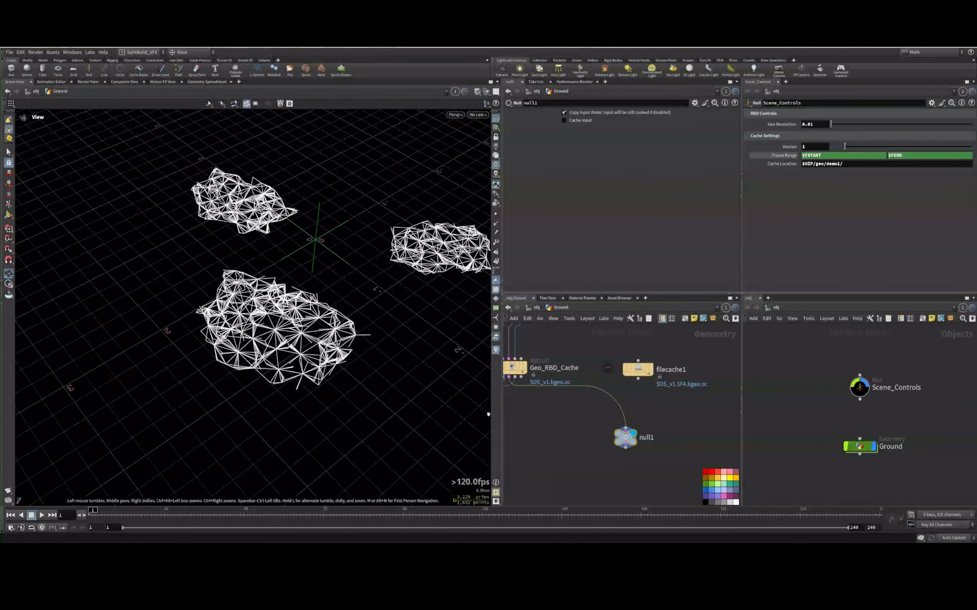
Detach null1 from Geo_RBD_Cache and attach a new Attribute Wrangle to the cache's constraint output
{"action": "scroll", "coordinate": [564, 464], "scroll_direction": "down", "scroll_amount": 2}
{"action": "middle_click_drag", "start_coordinate": [513, 392], "coordinate": [630, 387]}
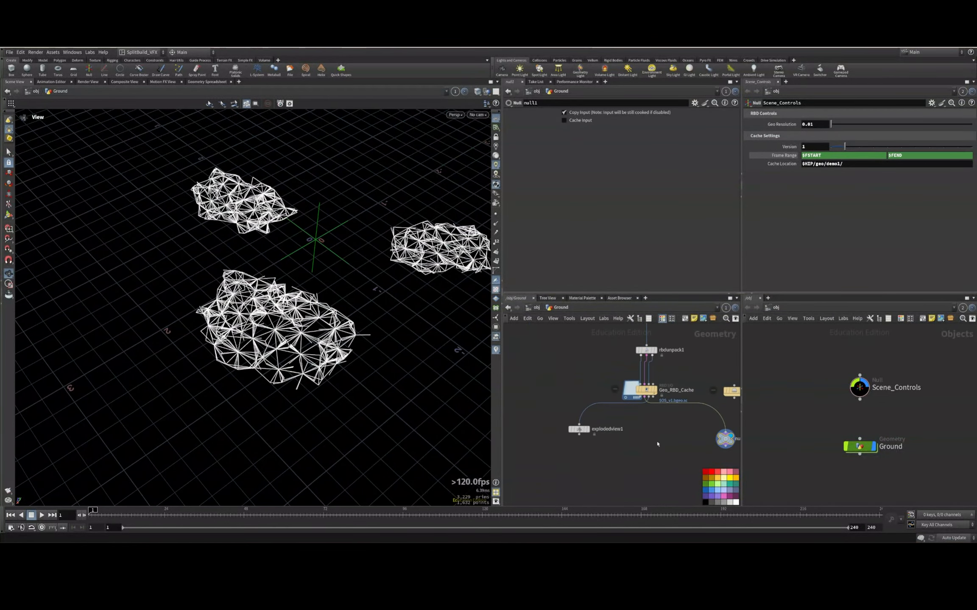
{"action": "middle_click_drag", "start_coordinate": [702, 459], "coordinate": [615, 448]}
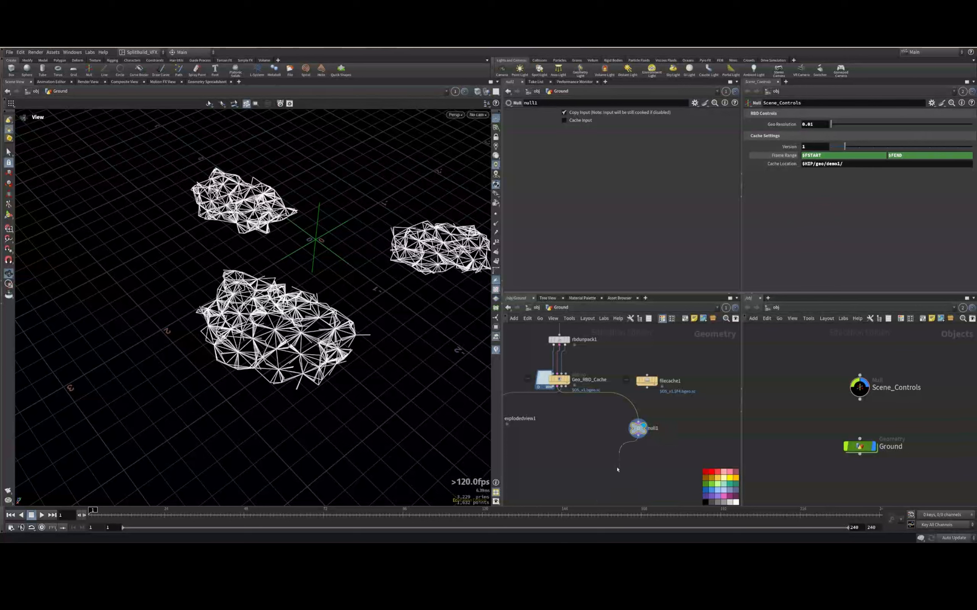
{"action": "left_click_drag", "start_coordinate": [637, 428], "coordinate": [618, 490]}
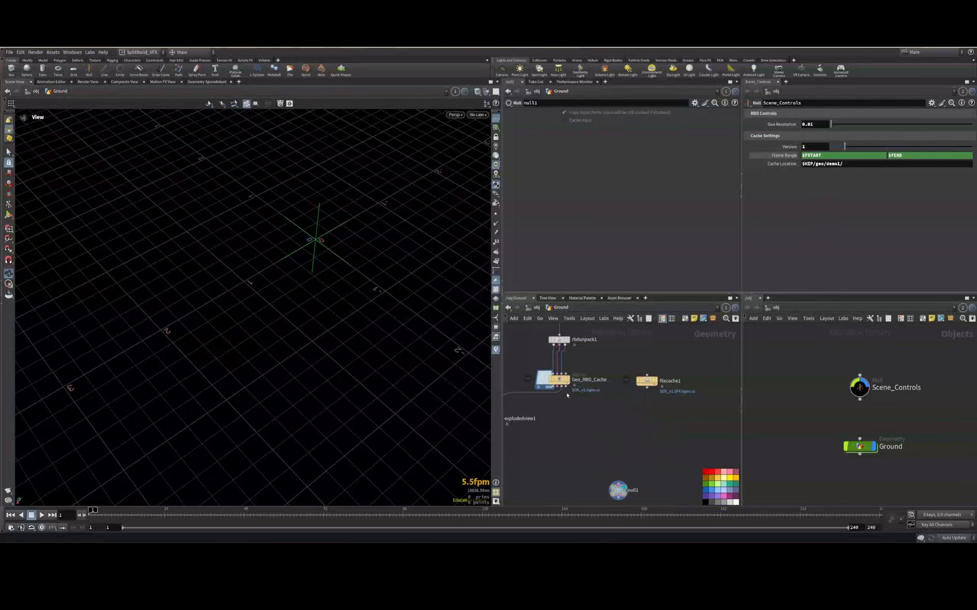
{"action": "key", "text": "Tab"}
{"action": "type", "text": "attribute"}
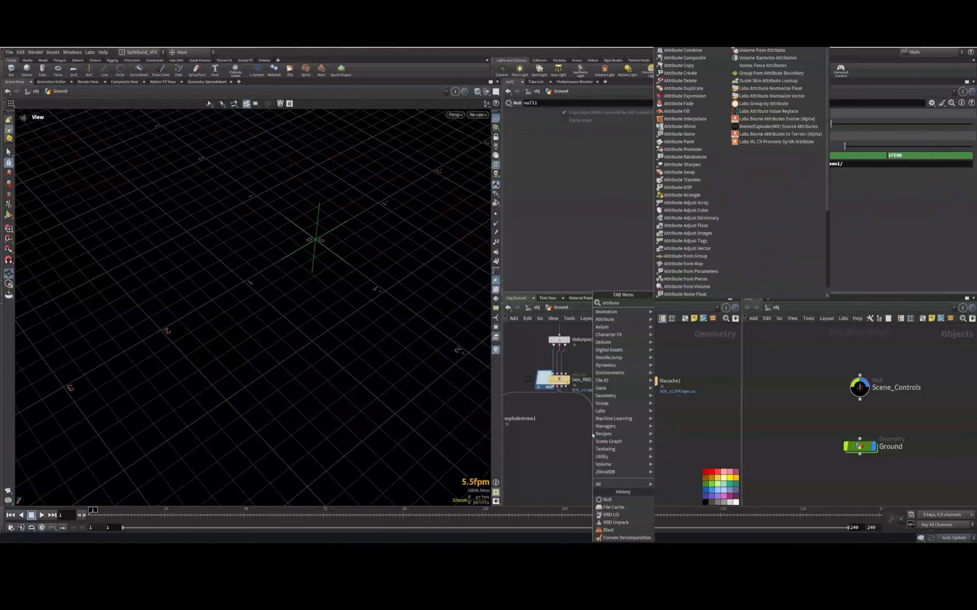
{"action": "type", "text": " wra"}
{"action": "left_click", "coordinate": [682, 303]}
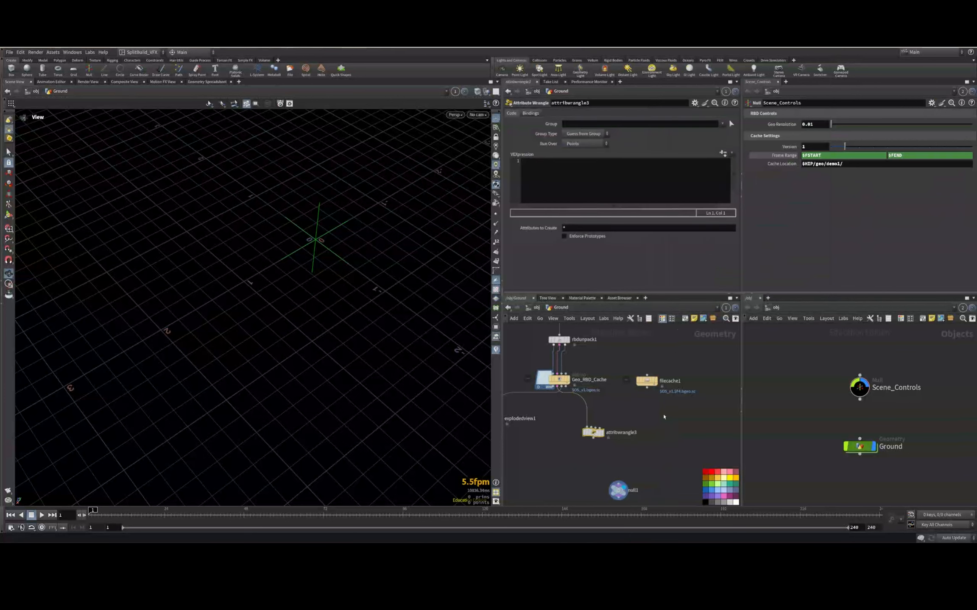
{"action": "left_click", "coordinate": [598, 459]}
Load the Glue Standard 1 preset on the new attribute wrangle
{"action": "left_click", "coordinate": [694, 103]}
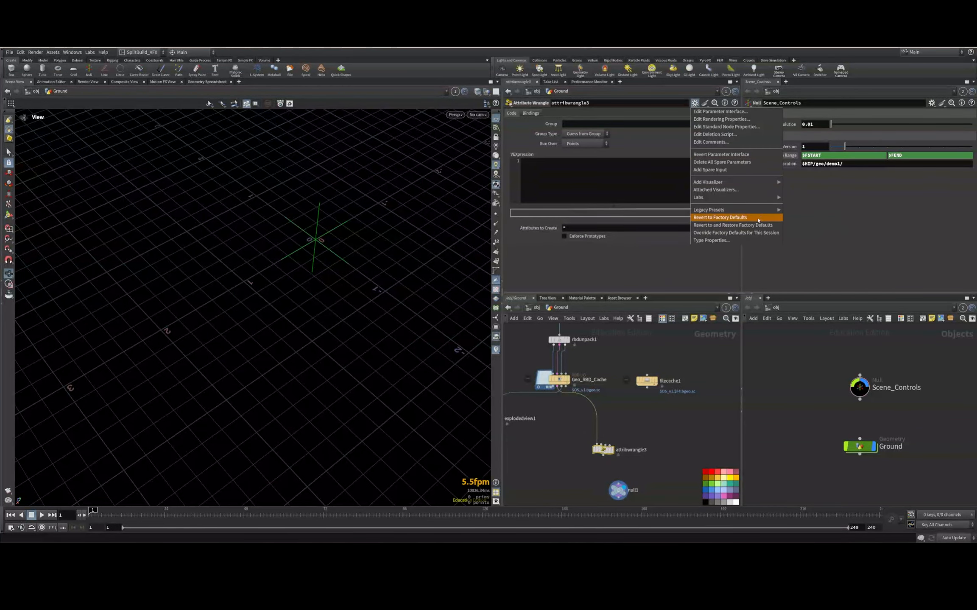
{"action": "mouse_move", "coordinate": [758, 209]}
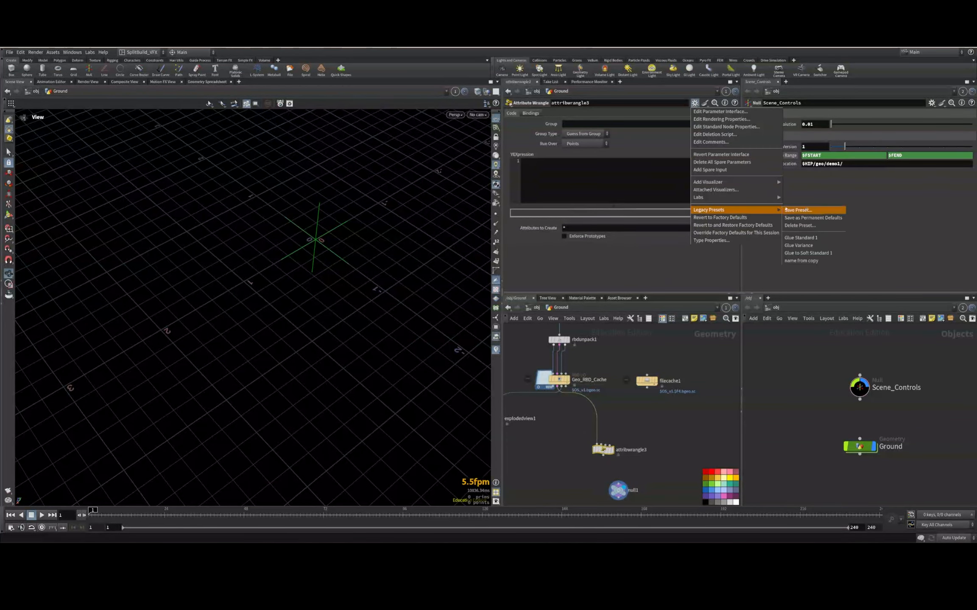
{"action": "left_click", "coordinate": [821, 240]}
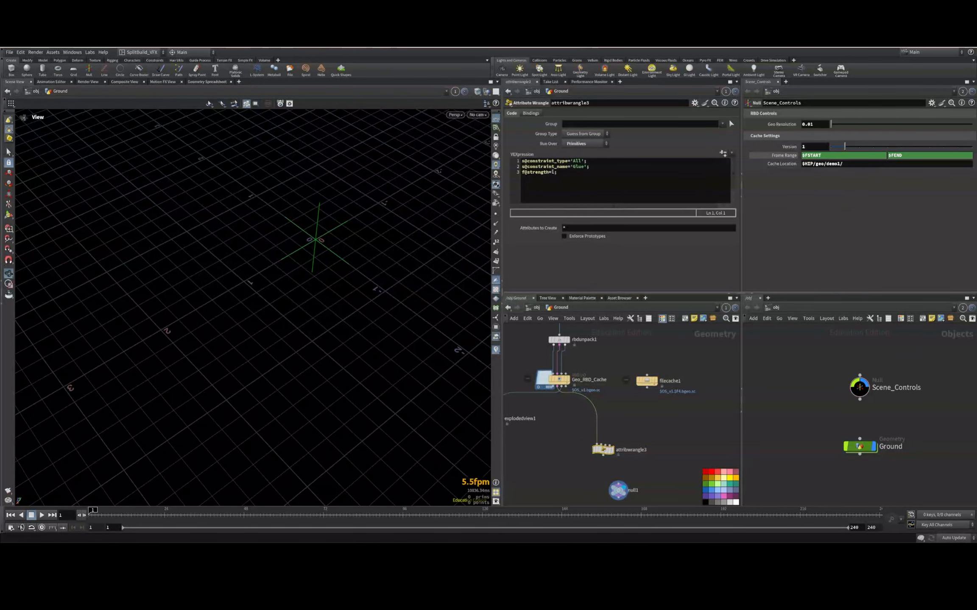
Change the strength line to f@strength=chf('strength');, create its Strength parameter and set it to 100
{"action": "double_click", "coordinate": [552, 172]}
{"action": "type", "text": "chf("}
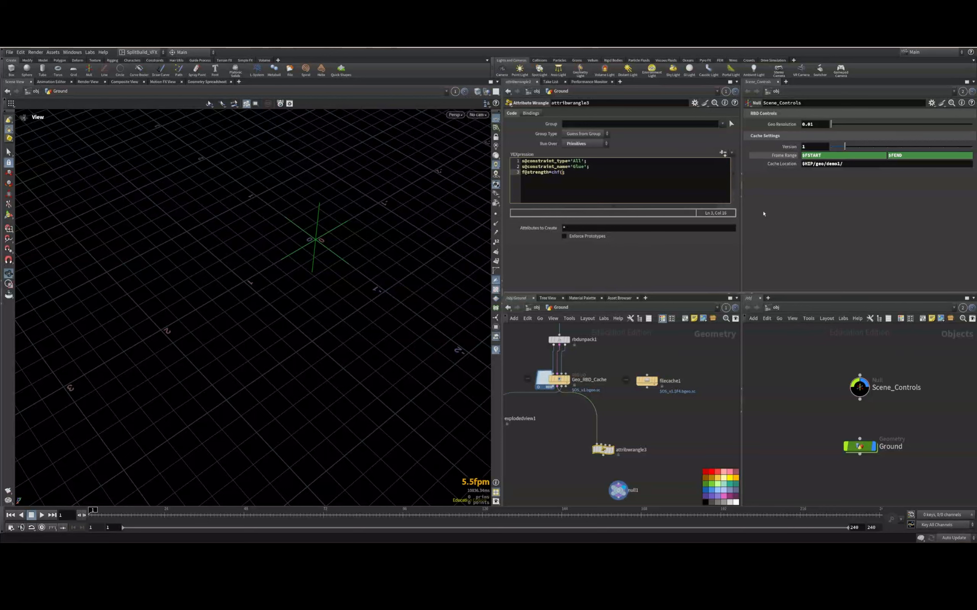
{"action": "type", "text": "'strength');"}
{"action": "left_click", "coordinate": [723, 153]}
{"action": "left_click", "coordinate": [575, 153]}
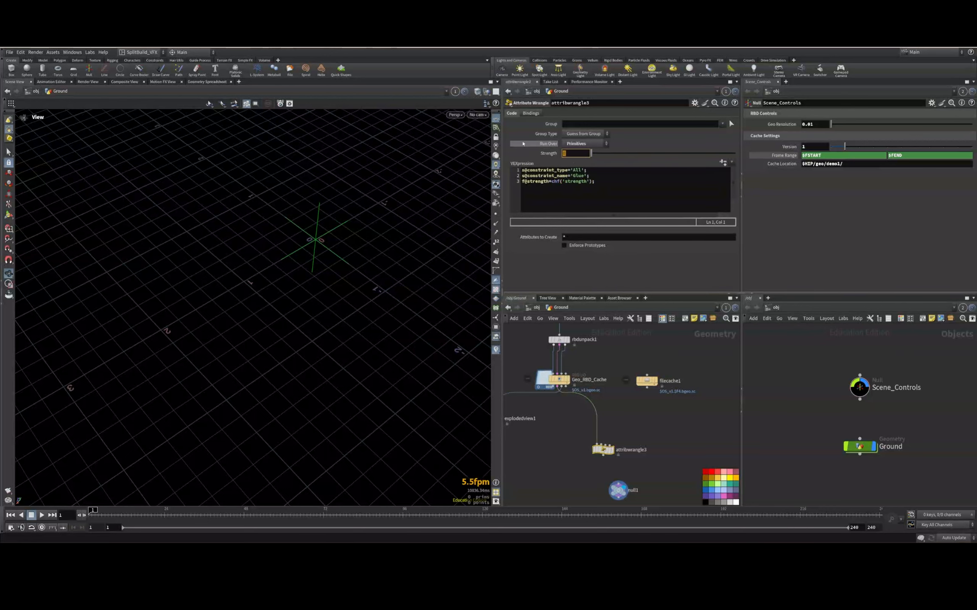
{"action": "type", "text": "1000"}
Move null1 out of the way, reposition the glue wrangle and rename it set_glue
{"action": "middle_click_drag", "start_coordinate": [656, 451], "coordinate": [659, 401]}
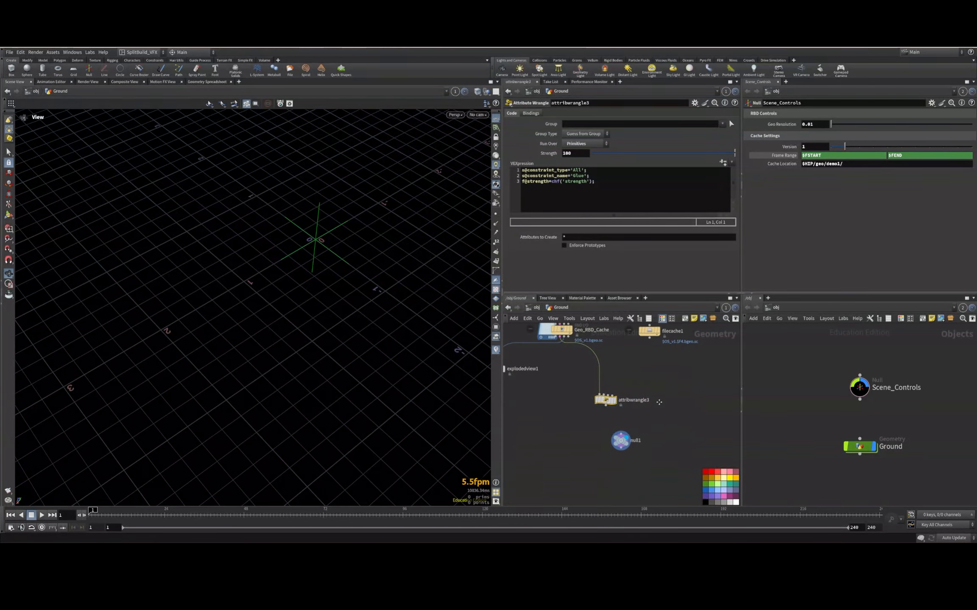
{"action": "left_click", "coordinate": [623, 443]}
{"action": "left_click_drag", "start_coordinate": [623, 443], "coordinate": [540, 496]}
{"action": "left_click_drag", "start_coordinate": [607, 400], "coordinate": [527, 413]}
{"action": "left_click", "coordinate": [660, 413]}
{"action": "type", "text": "set_glue_"}
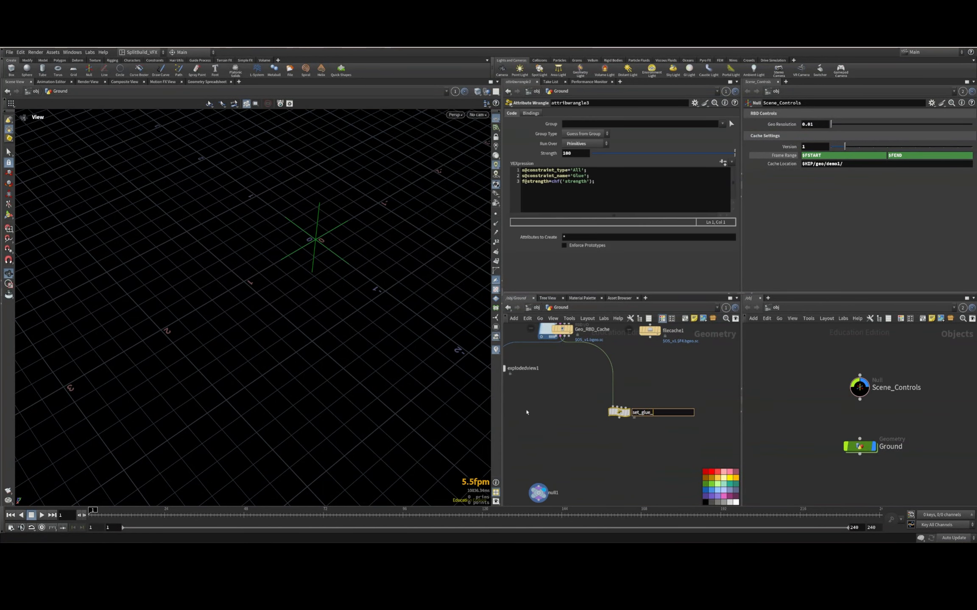
{"action": "key", "text": "Return"}
Add a second Attribute Wrangle below set_glue and load the Glue Variance preset on it
{"action": "key", "text": "Tab"}
{"action": "type", "text": "attri"}
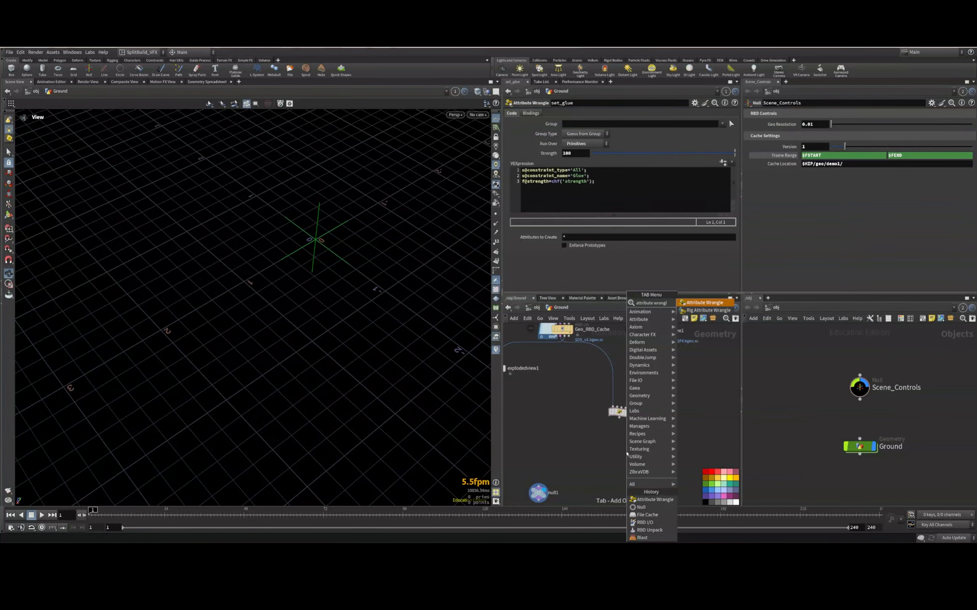
{"action": "key", "text": "Return"}
{"action": "left_click", "coordinate": [619, 451]}
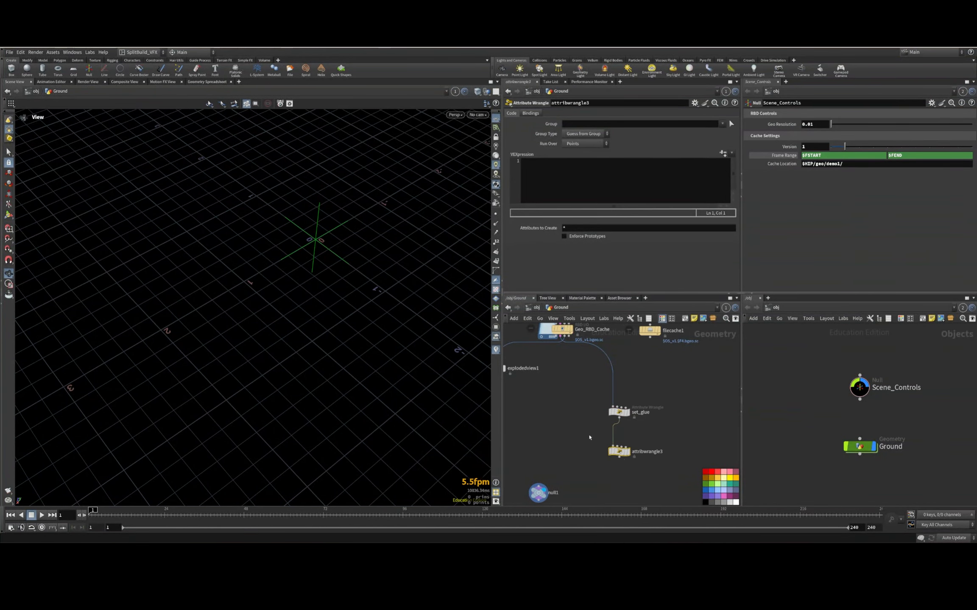
{"action": "left_click", "coordinate": [694, 102]}
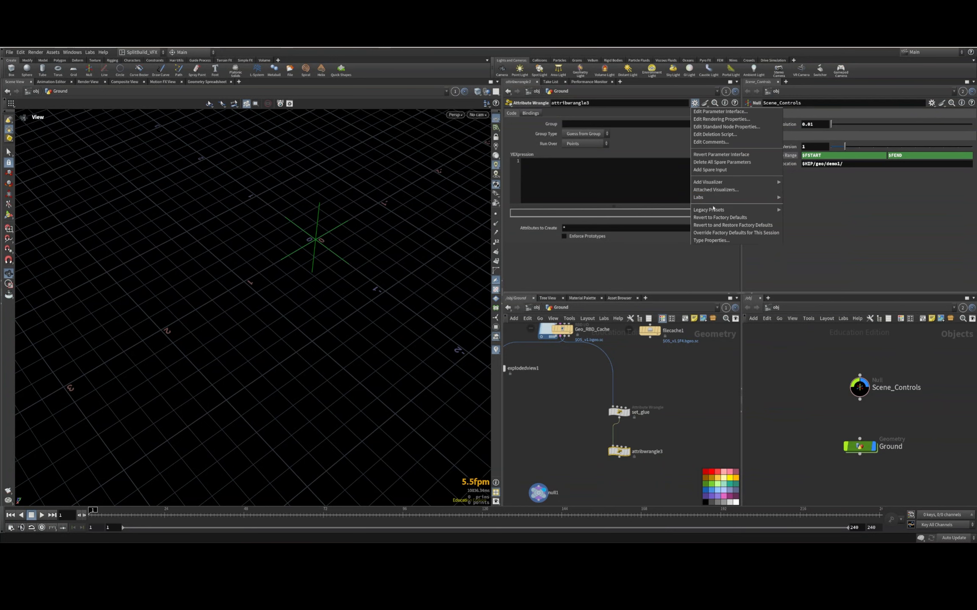
{"action": "mouse_move", "coordinate": [765, 212]}
{"action": "left_click", "coordinate": [798, 245]}
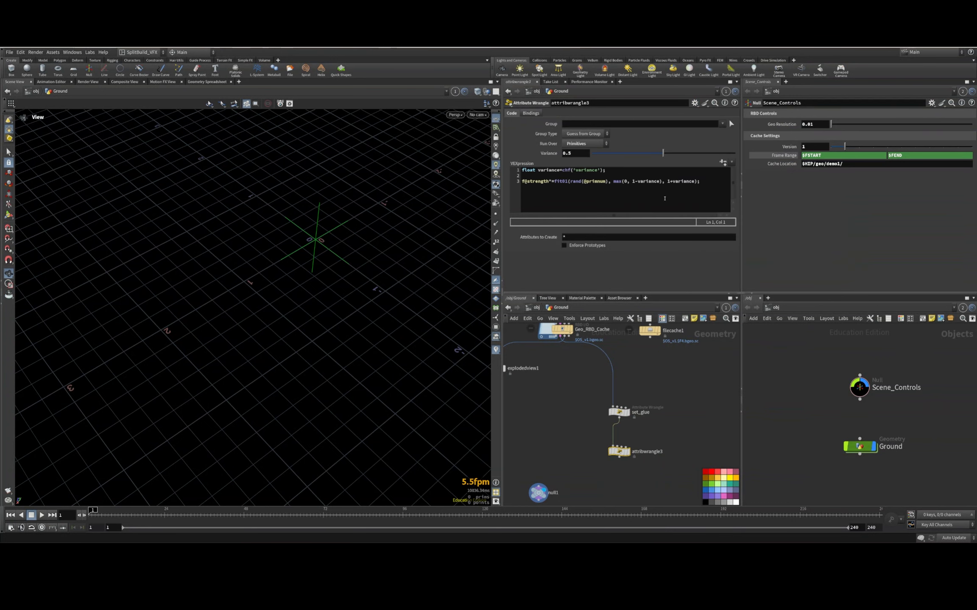
{"action": "key", "text": "ctrl+a"}
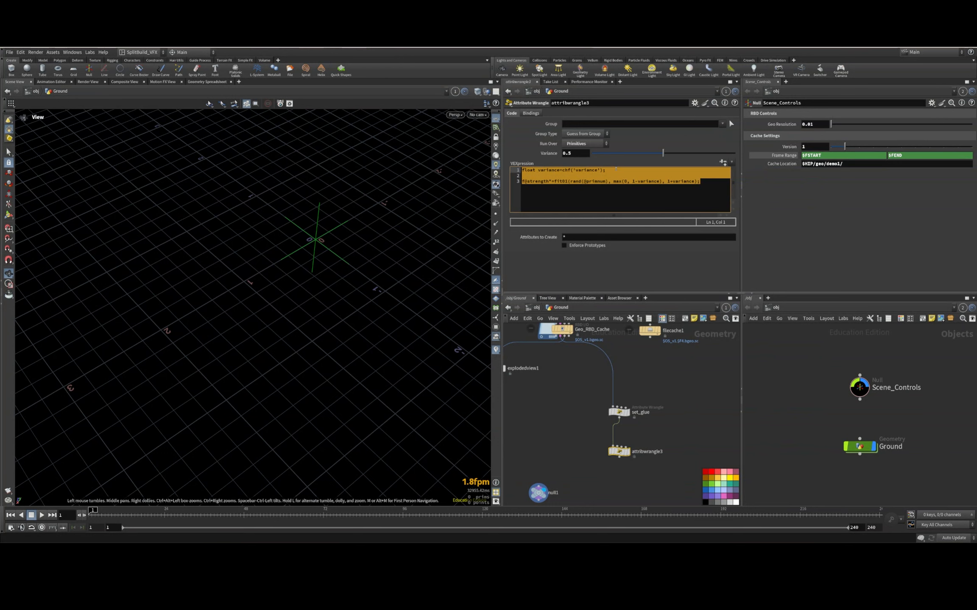
Change the constraint_type value in set_glue's code to 'position'
{"action": "left_click_drag", "start_coordinate": [738, 449], "coordinate": [589, 389]}
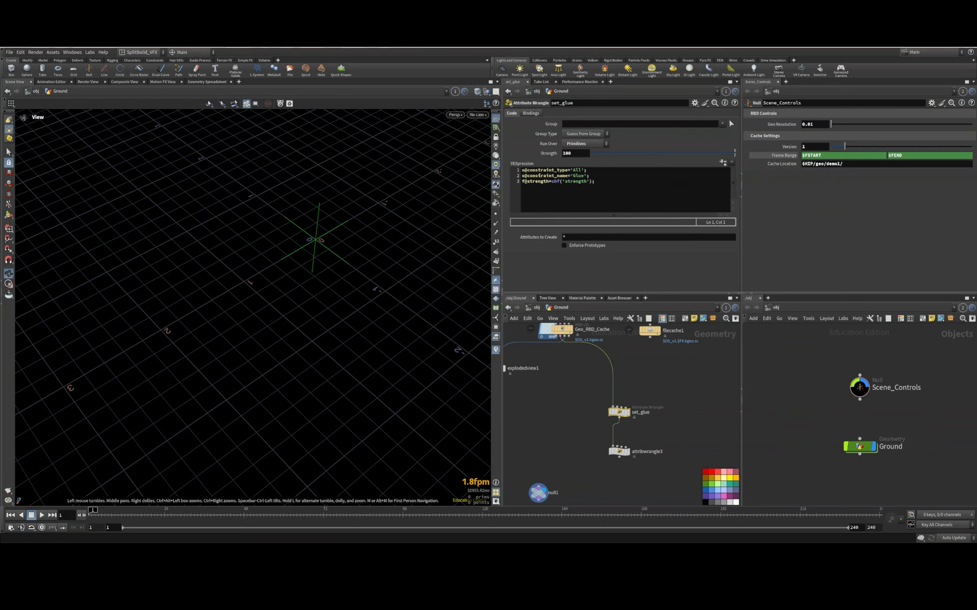
{"action": "left_click", "coordinate": [600, 175]}
{"action": "left_click", "coordinate": [579, 170]}
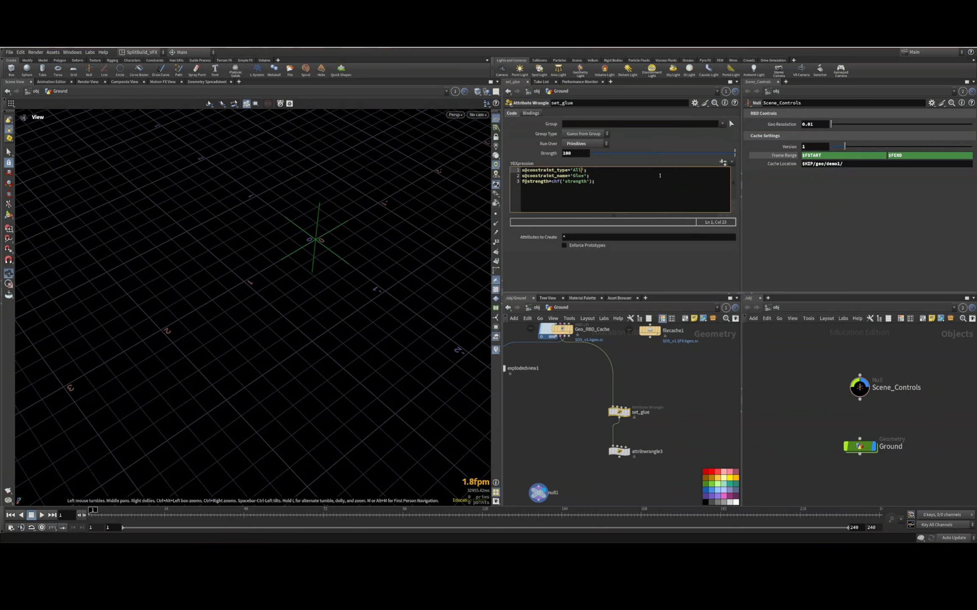
{"action": "key", "text": "BackSpace"}
{"action": "key", "text": "BackSpace"}
{"action": "key", "text": "BackSpace"}
{"action": "type", "text": "postion"}
{"action": "key", "text": "Left"}
{"action": "key", "text": "Left"}
{"action": "key", "text": "Left"}
{"action": "key", "text": "Left"}
{"action": "type", "text": "i"}
{"action": "key", "text": "Right"}
{"action": "key", "text": "Right"}
{"action": "key", "text": "Right"}
{"action": "key", "text": "Right"}
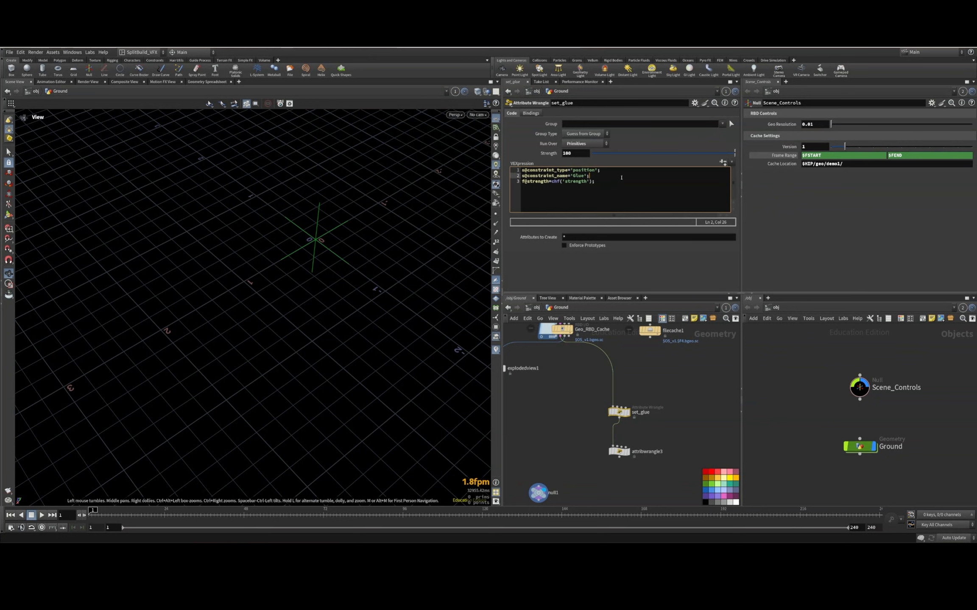
{"action": "key", "text": "ctrl+a"}
Rename the second wrangle, below set_glue, to glue_variance
{"action": "left_click_drag", "start_coordinate": [574, 439], "coordinate": [648, 463]}
{"action": "middle_click_drag", "start_coordinate": [684, 456], "coordinate": [684, 401]}
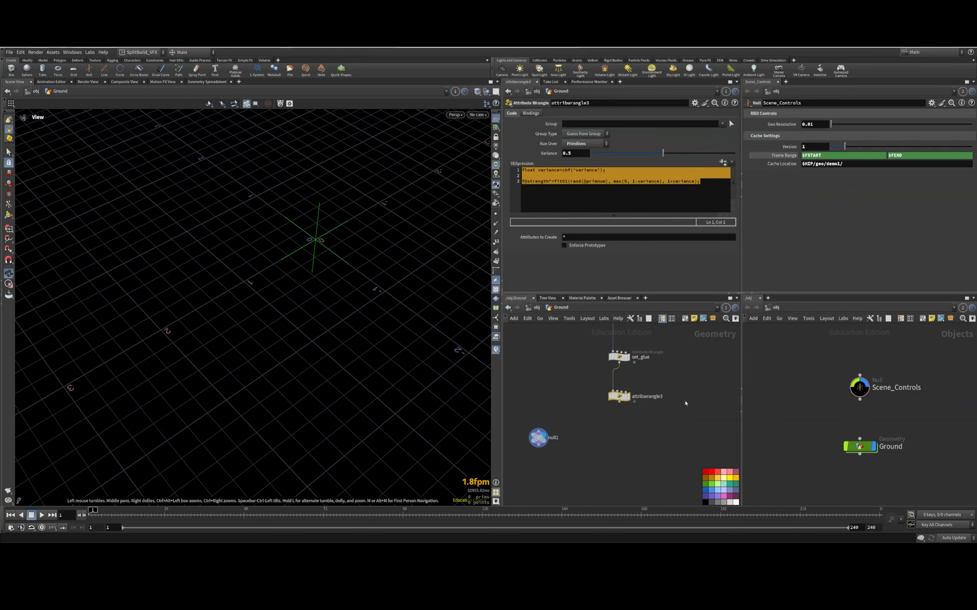
{"action": "left_click", "coordinate": [684, 401]}
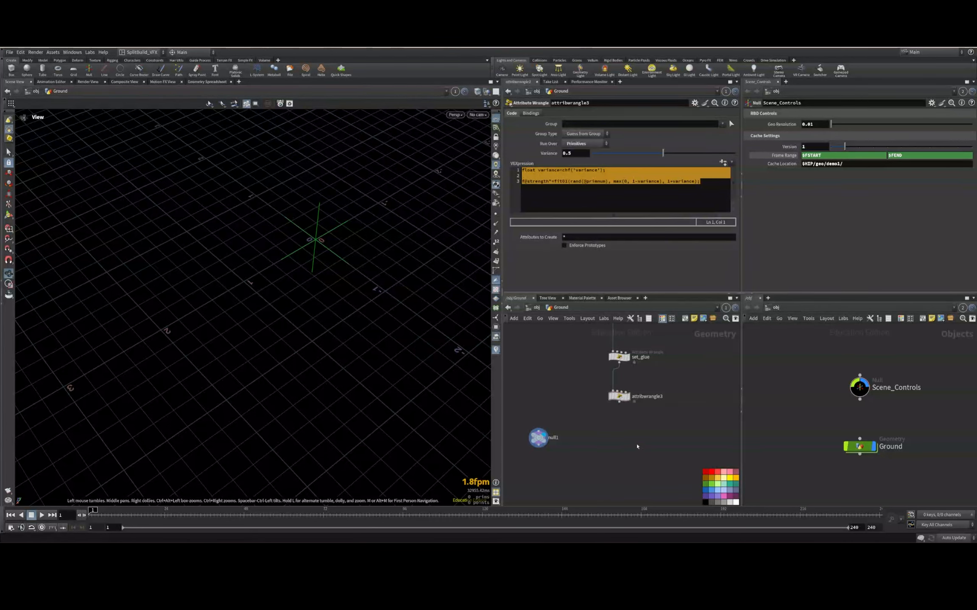
{"action": "double_click", "coordinate": [646, 397]}
{"action": "type", "text": "glue_variance"}
{"action": "key", "text": "Return"}
Add another Attribute Wrangle below glue_variance, display it and set it to run over Primitives
{"action": "key", "text": "Tab"}
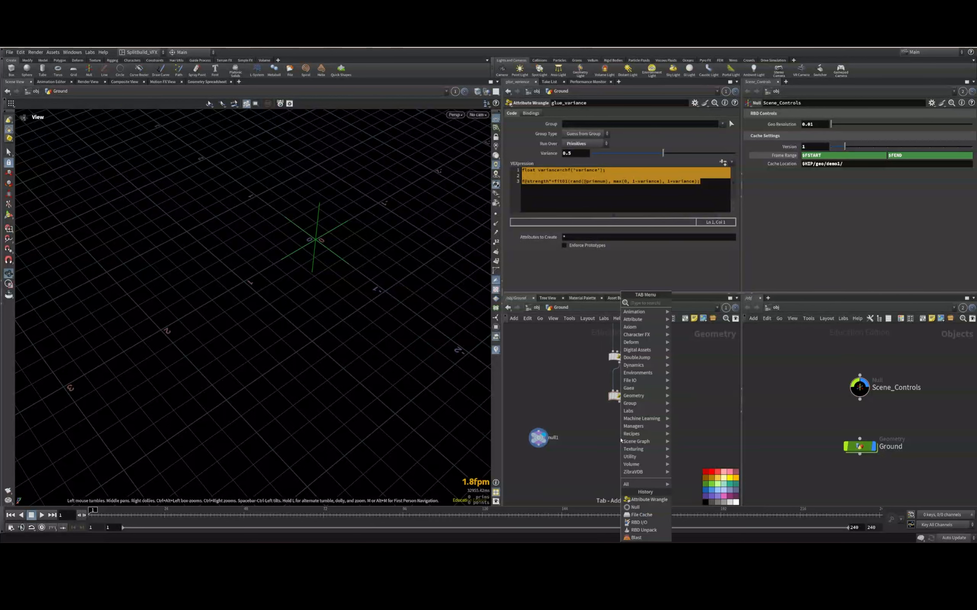
{"action": "type", "text": "attribute wrangl"}
{"action": "key", "text": "Return"}
{"action": "left_click", "coordinate": [620, 440]}
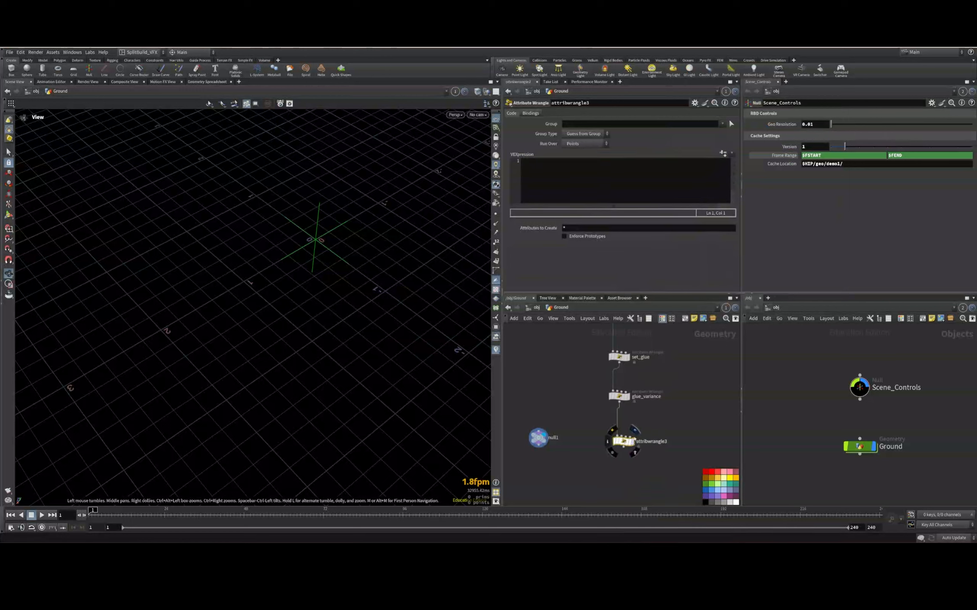
{"action": "left_click", "coordinate": [585, 143]}
{"action": "left_click", "coordinate": [585, 153]}
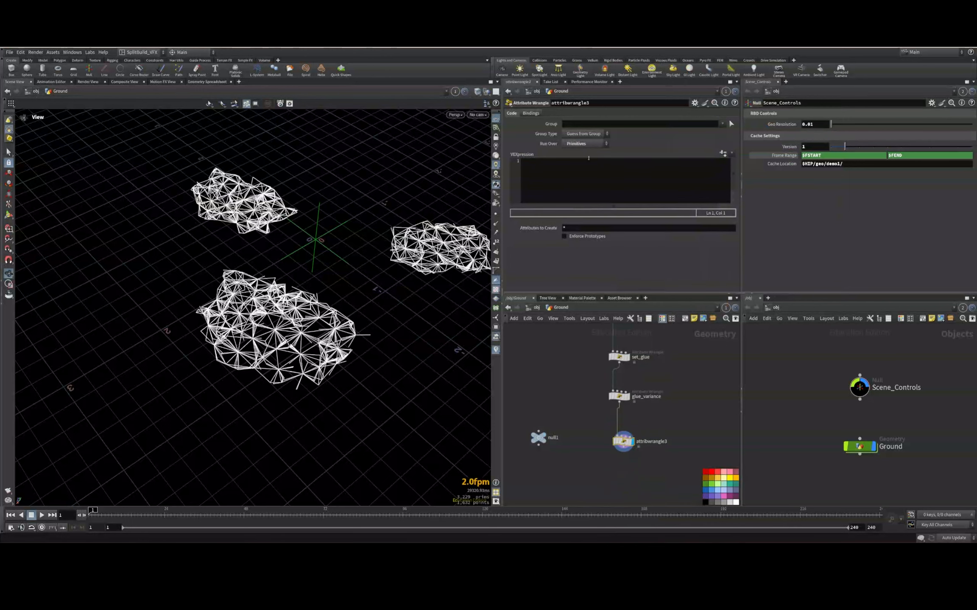
Write VEX in the new wrangle setting s@next_constraint_name='Soft'; and s@next_constraint_type='position';
{"action": "left_click", "coordinate": [686, 177]}
{"action": "type", "text": "s@next_"}
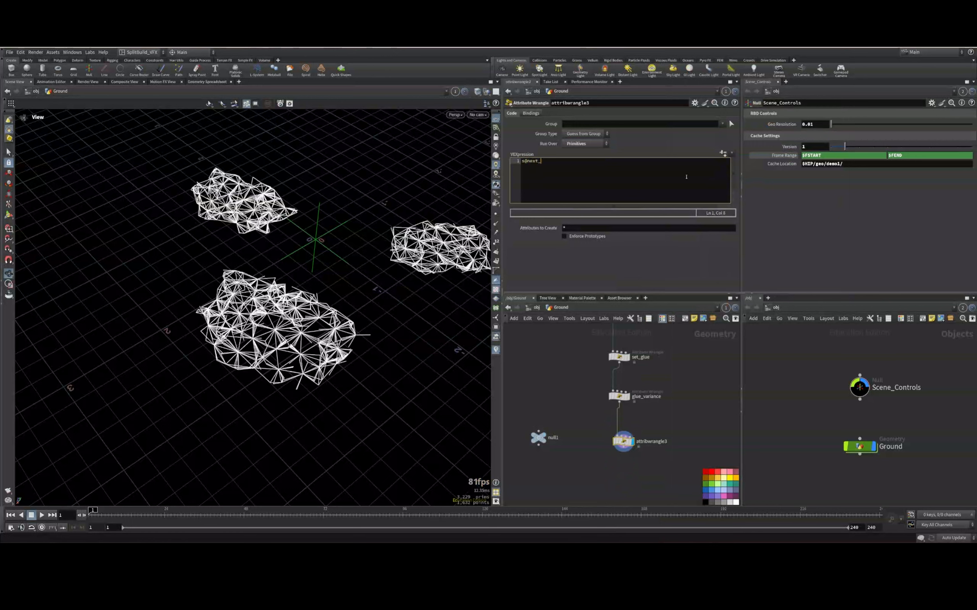
{"action": "type", "text": "constraint_name='Soft';"}
{"action": "key", "text": "Return"}
{"action": "type", "text": "s@next_constraint_type"}
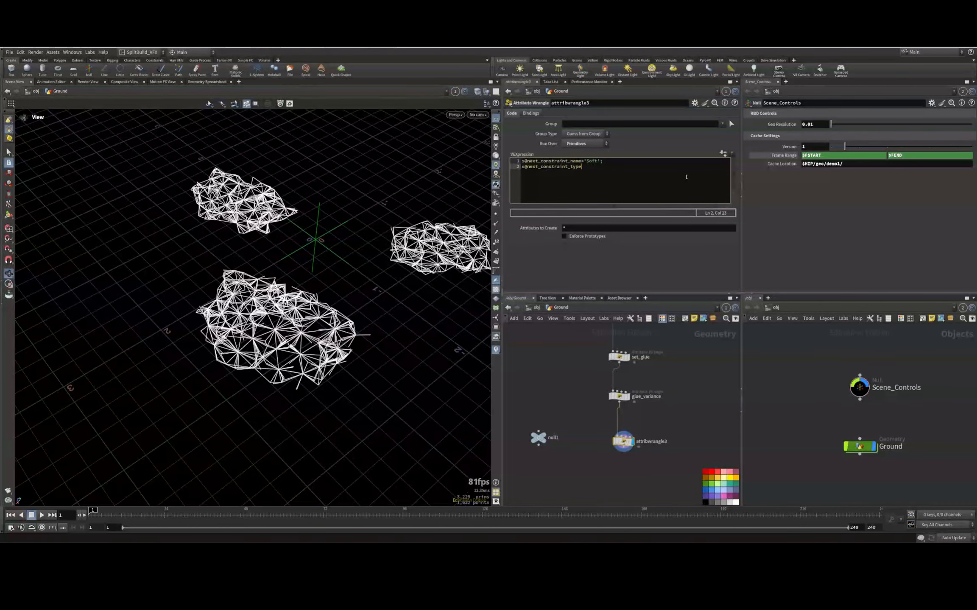
{"action": "type", "text": "='position';"}
{"action": "key", "text": "ctrl+a"}
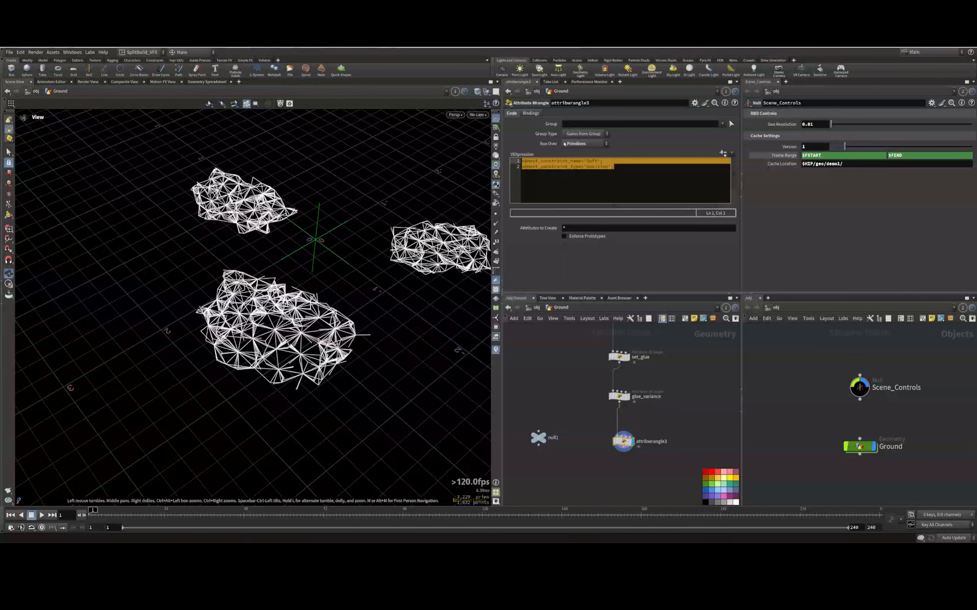
Place null1 below attribwrangle3 and connect the wrangle's output to it
{"action": "left_click", "coordinate": [543, 419]}
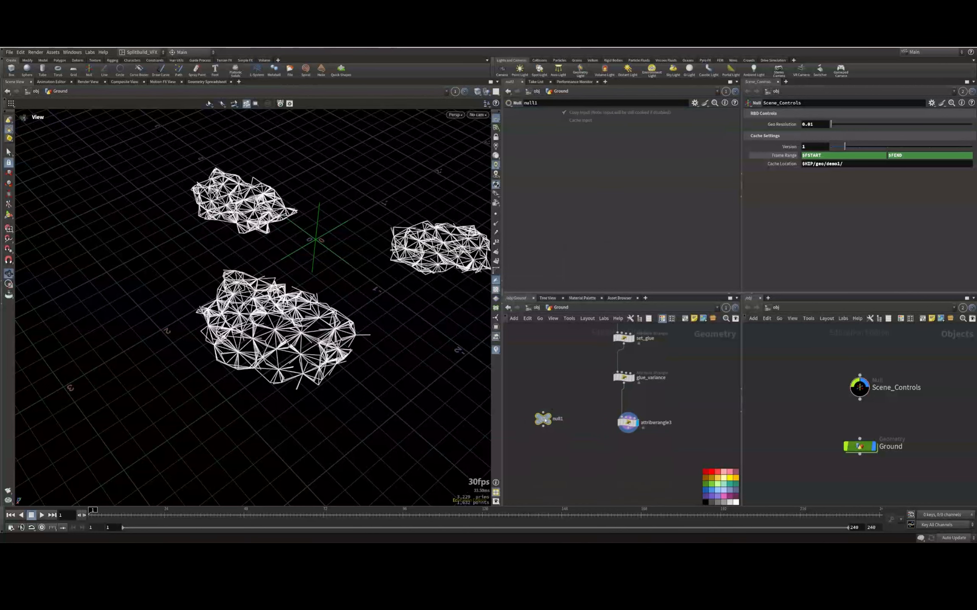
{"action": "left_click_drag", "start_coordinate": [545, 420], "coordinate": [611, 500]}
{"action": "left_click_drag", "start_coordinate": [628, 429], "coordinate": [609, 492]}
{"action": "middle_click_drag", "start_coordinate": [664, 457], "coordinate": [664, 423]}
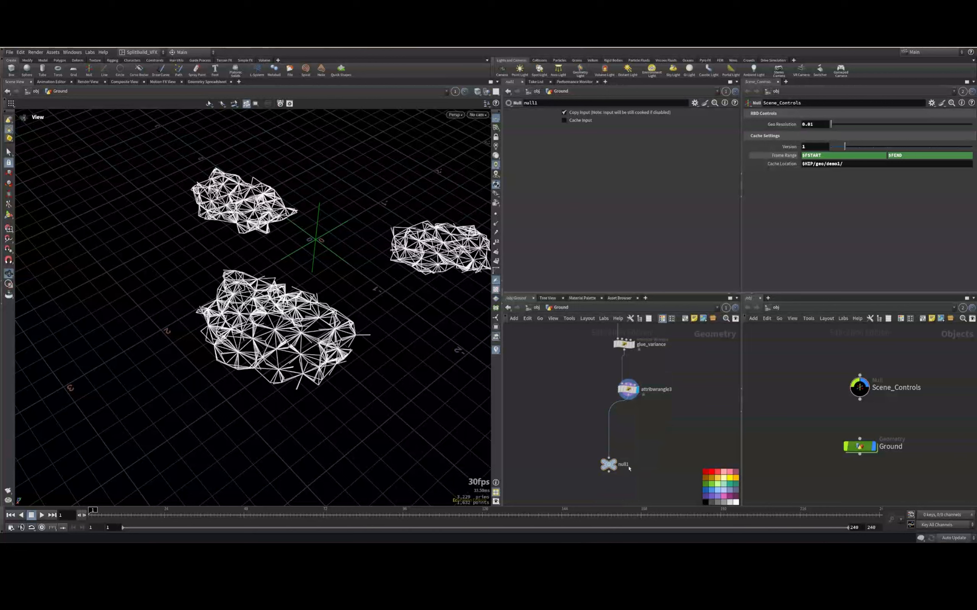
Rename null1 to OUT_GEO_CON, align it directly below attribwrangle3 and colour it black
{"action": "double_click", "coordinate": [625, 465]}
{"action": "type", "text": "OUT_GEO_CON"}
{"action": "key", "text": "Return"}
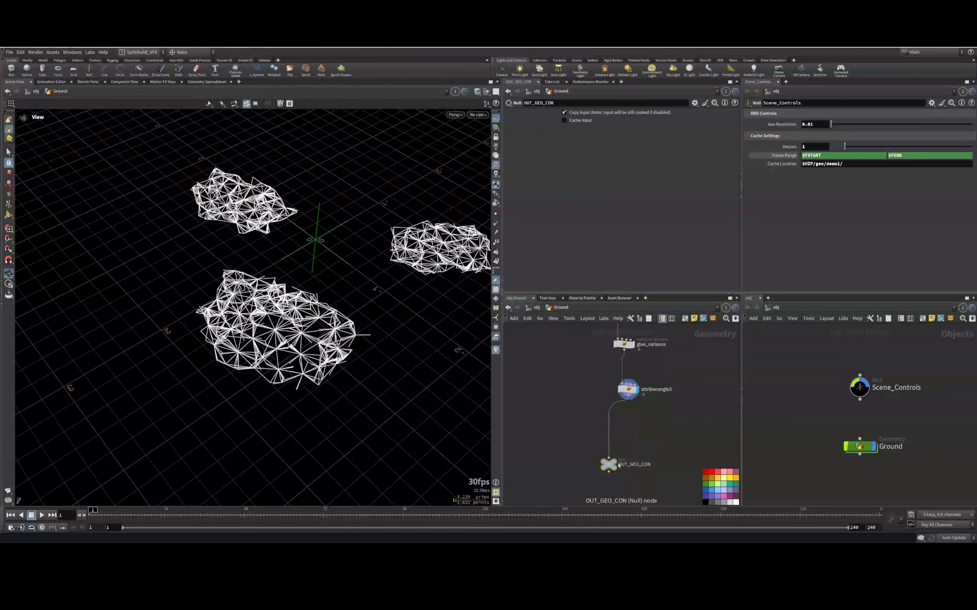
{"action": "left_click_drag", "start_coordinate": [604, 467], "coordinate": [606, 468]}
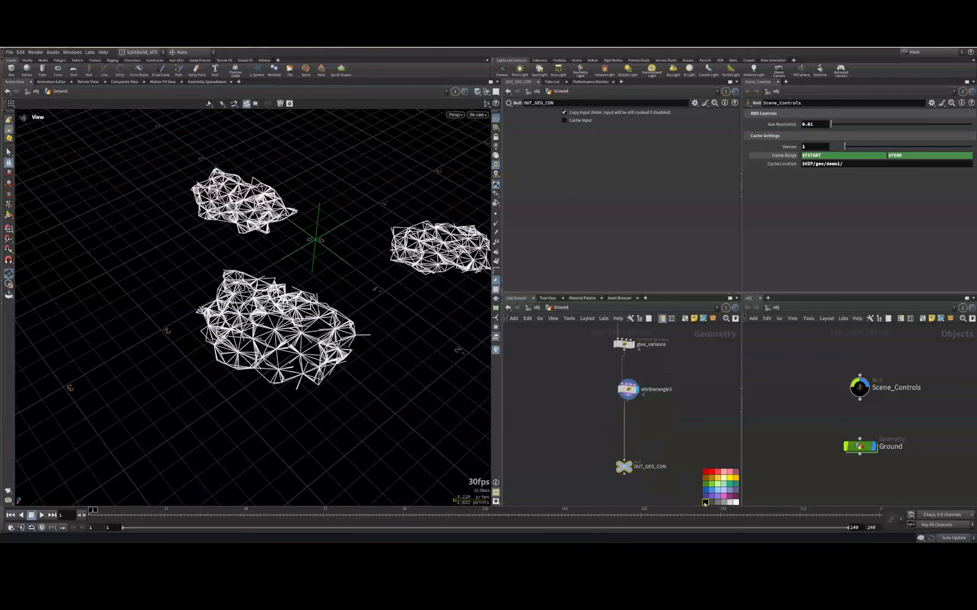
Move explodedview1 aside and add an Assemble node below Geo_RBD_Cache, fed by the cache's geometry output
{"action": "scroll", "coordinate": [591, 451], "scroll_direction": "up", "scroll_amount": 5}
{"action": "scroll", "coordinate": [590, 451], "scroll_direction": "down", "scroll_amount": 4}
{"action": "middle_click_drag", "start_coordinate": [591, 450], "coordinate": [628, 419]}
{"action": "left_click", "coordinate": [563, 387]}
{"action": "left_click_drag", "start_coordinate": [563, 387], "coordinate": [534, 390]}
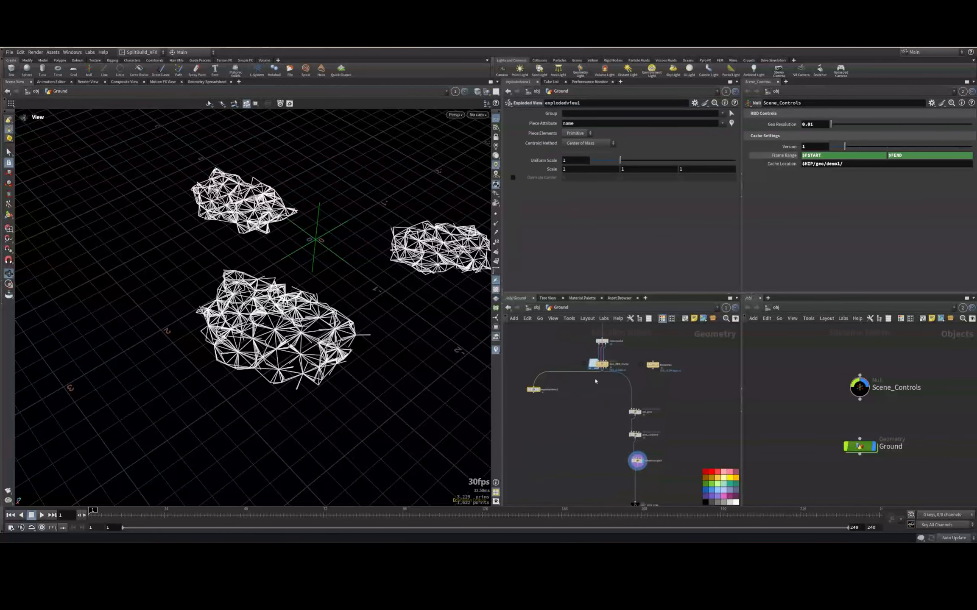
{"action": "scroll", "coordinate": [603, 377], "scroll_direction": "up", "scroll_amount": 5}
{"action": "key", "text": "Tab"}
{"action": "type", "text": "asse"}
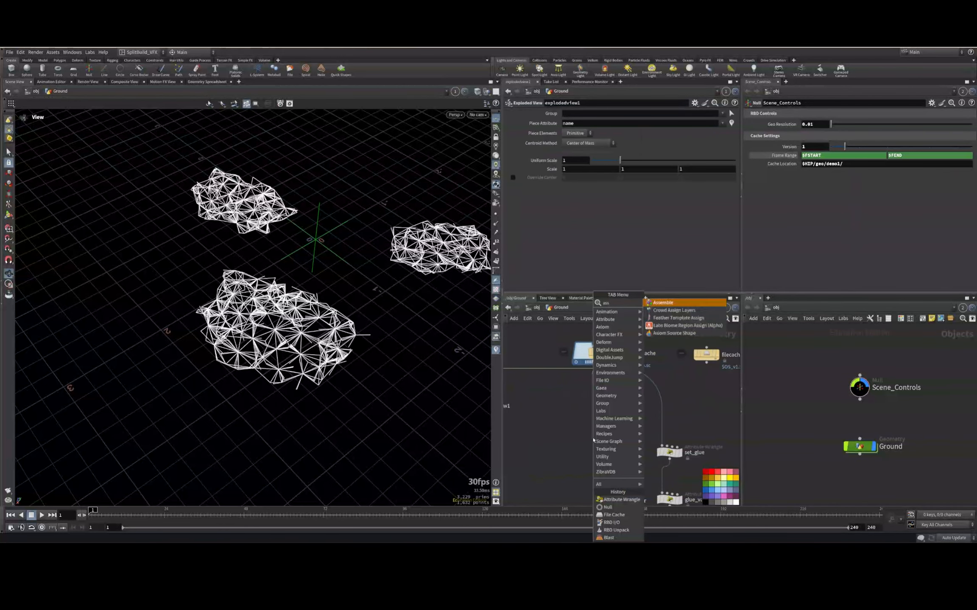
{"action": "left_click", "coordinate": [662, 302]}
{"action": "left_click", "coordinate": [591, 439]}
{"action": "left_click_drag", "start_coordinate": [591, 439], "coordinate": [581, 446]}
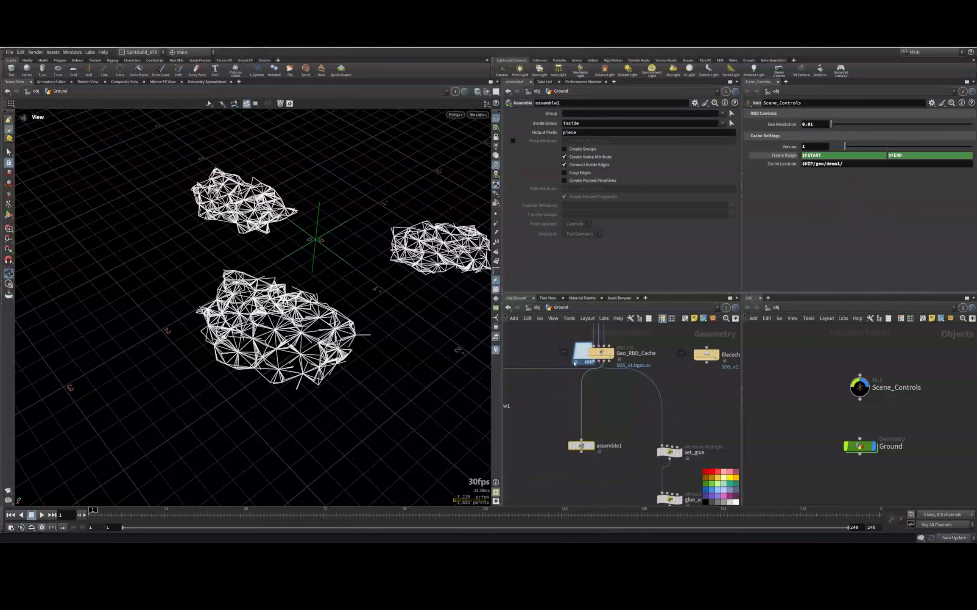
Turn off Create Name Attribute and Connect Inside Edges, enable Create Packed Primitives on assemble1, and display the node
{"action": "left_click", "coordinate": [563, 157]}
{"action": "left_click", "coordinate": [564, 165]}
{"action": "left_click", "coordinate": [564, 180]}
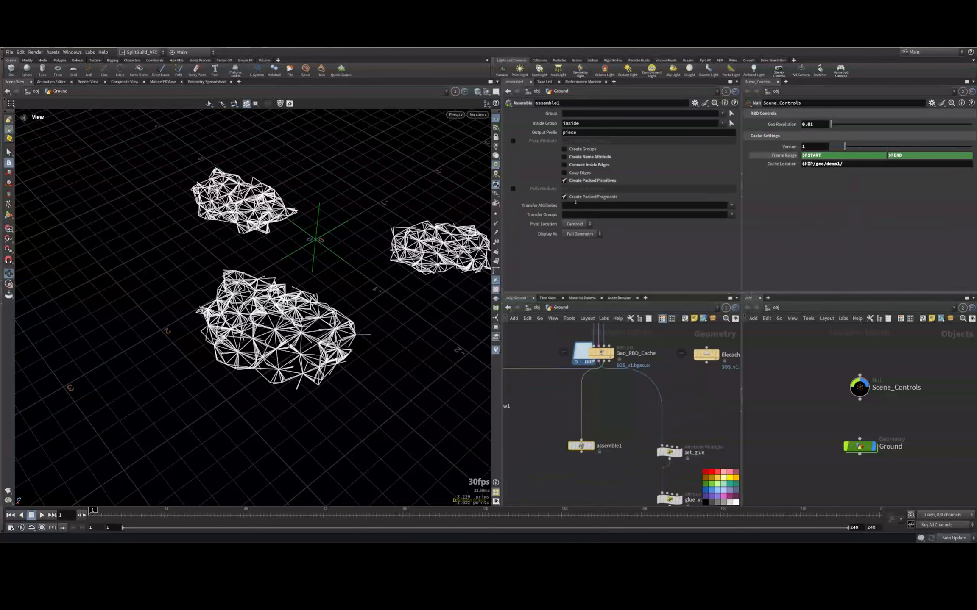
{"action": "left_click", "coordinate": [591, 446]}
{"action": "left_click_drag", "start_coordinate": [581, 445], "coordinate": [581, 465]}
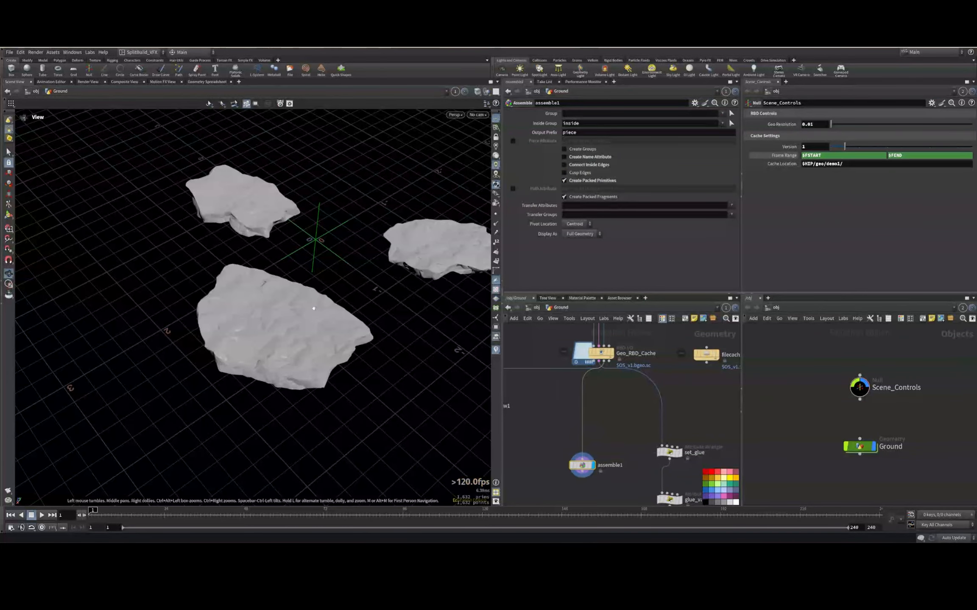
{"action": "left_click_drag", "start_coordinate": [303, 369], "coordinate": [319, 376]}
{"action": "right_click_drag", "start_coordinate": [319, 376], "coordinate": [443, 290]}
{"action": "left_click_drag", "start_coordinate": [443, 290], "coordinate": [424, 237]}
{"action": "right_click_drag", "start_coordinate": [424, 238], "coordinate": [369, 254]}
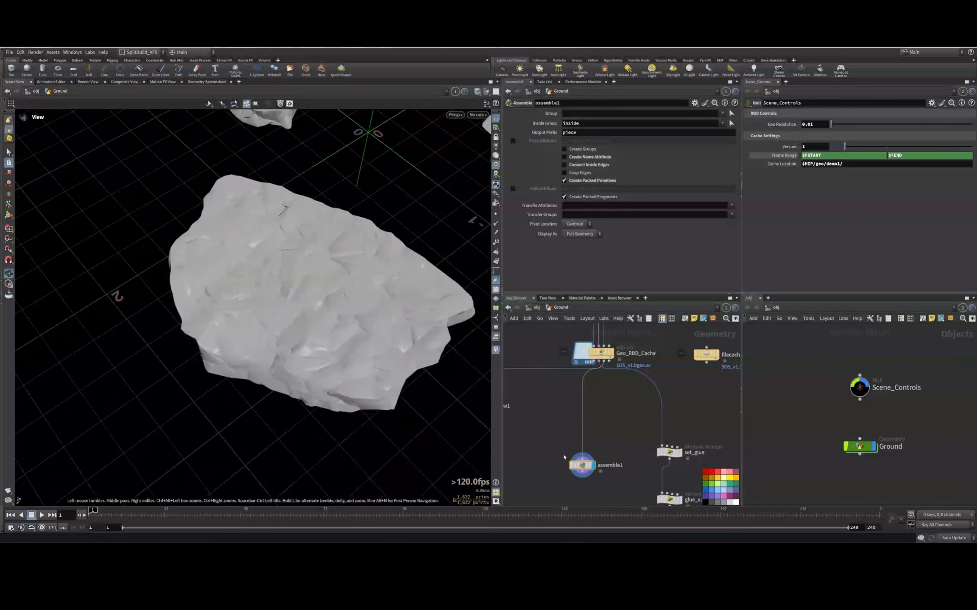
Duplicate the OUT_GEO_CON null beside the original and connect assemble1's output to the copy
{"action": "scroll", "coordinate": [591, 395], "scroll_direction": "down", "scroll_amount": 5}
{"action": "middle_click_drag", "start_coordinate": [623, 479], "coordinate": [615, 379]}
{"action": "left_click", "coordinate": [621, 418]}
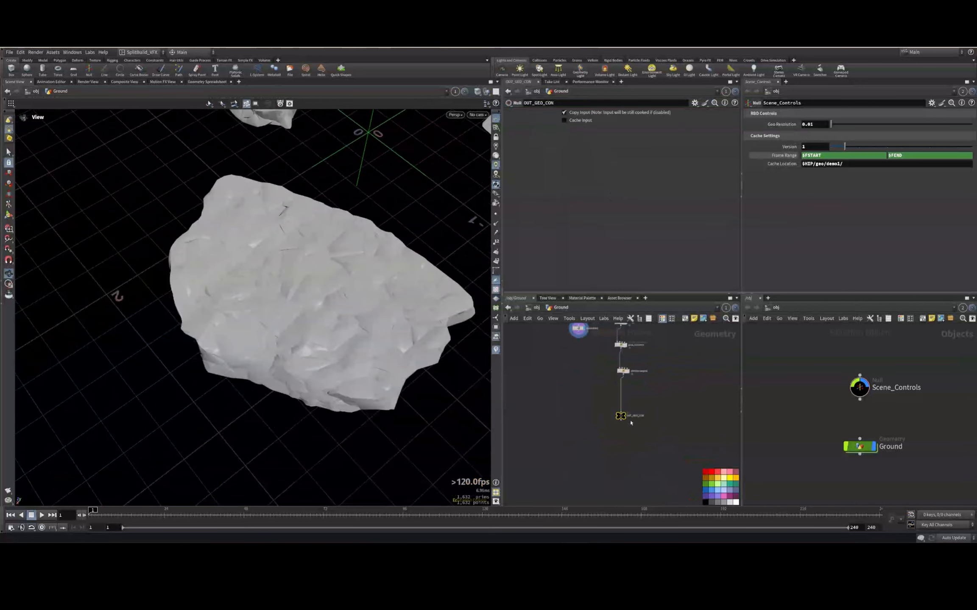
{"action": "left_click_drag", "start_coordinate": [621, 420], "coordinate": [567, 419], "text": "alt"}
{"action": "left_click_drag", "start_coordinate": [578, 333], "coordinate": [585, 418]}
{"action": "left_click", "coordinate": [570, 416]}
{"action": "scroll", "coordinate": [585, 431], "scroll_direction": "up", "scroll_amount": 3}
Rename the duplicated null to OUT_GEO and save the scene
{"action": "left_click", "coordinate": [589, 406]}
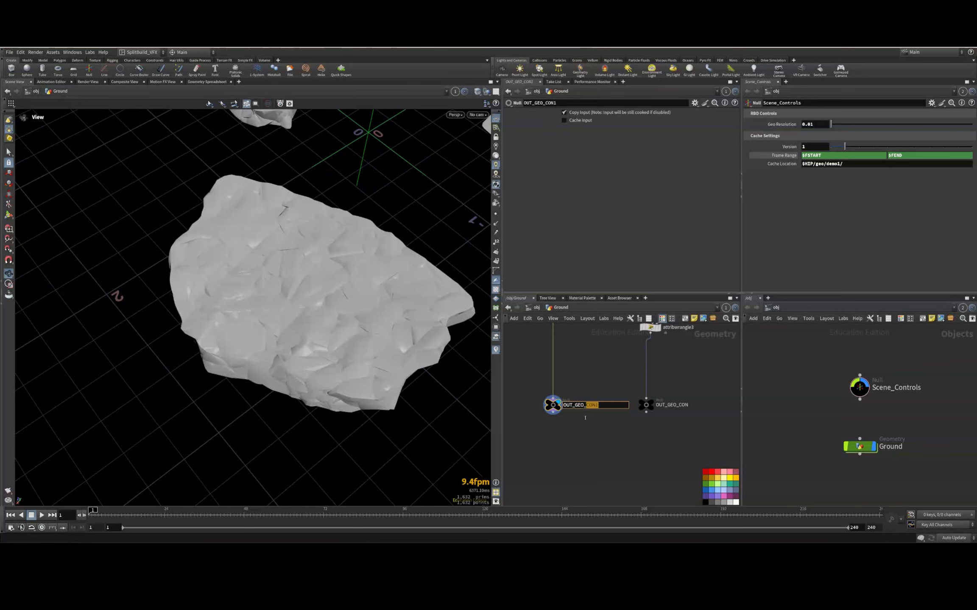
{"action": "key", "text": "BackSpace"}
{"action": "key", "text": "Return"}
{"action": "key", "text": "ctrl+s"}
{"action": "left_click_drag", "start_coordinate": [668, 385], "coordinate": [513, 434]}
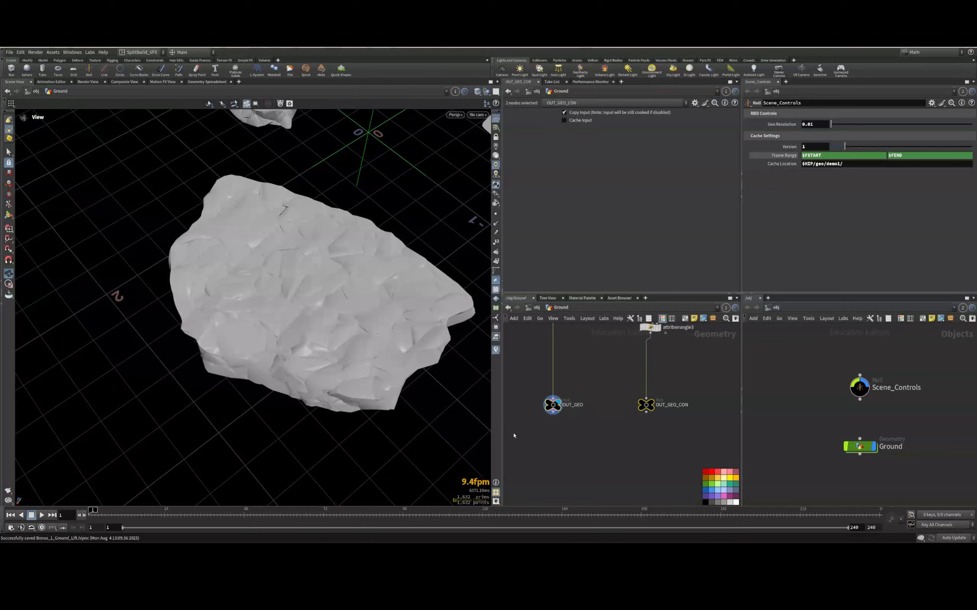
{"action": "scroll", "coordinate": [612, 453], "scroll_direction": "down", "scroll_amount": 2}
{"action": "scroll", "coordinate": [612, 454], "scroll_direction": "down", "scroll_amount": 6}
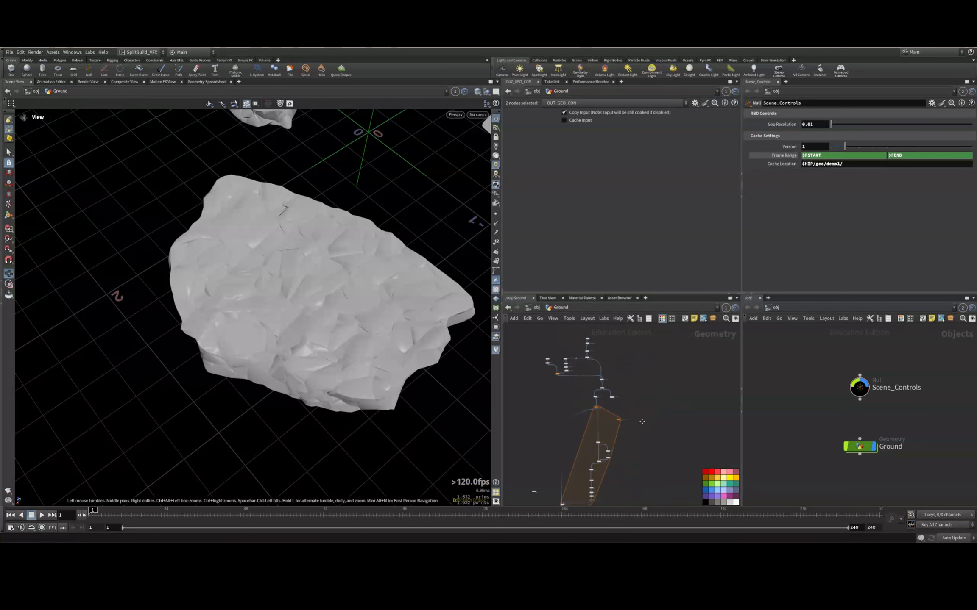
{"action": "key", "text": "ctrl+s"}
Move the GroundInactive wrangle, attribwrangle2, away from the main node chain and display it
{"action": "scroll", "coordinate": [636, 405], "scroll_direction": "up", "scroll_amount": 3}
{"action": "left_click", "coordinate": [606, 402]}
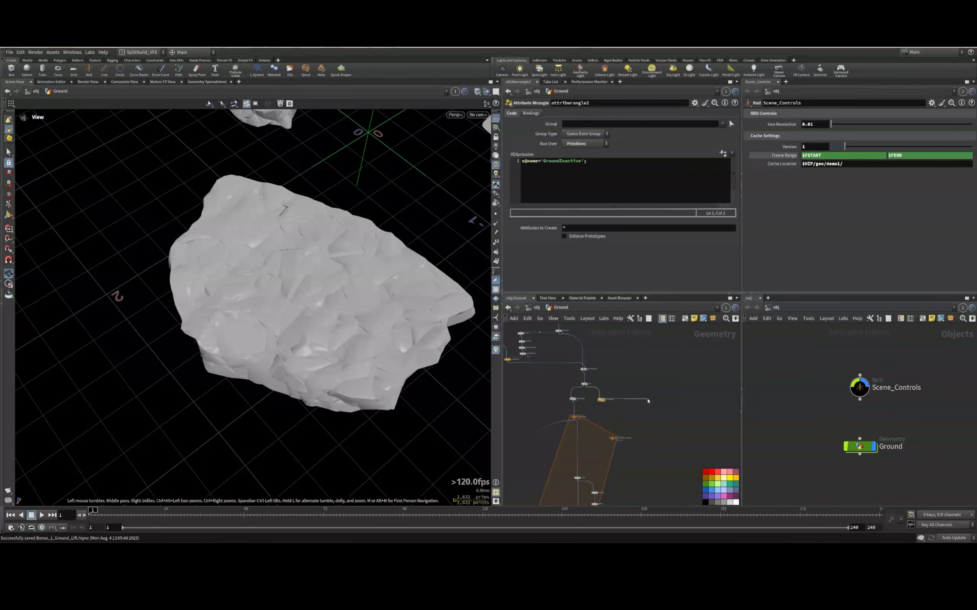
{"action": "left_click_drag", "start_coordinate": [607, 403], "coordinate": [660, 402]}
{"action": "scroll", "coordinate": [660, 401], "scroll_direction": "up", "scroll_amount": 3}
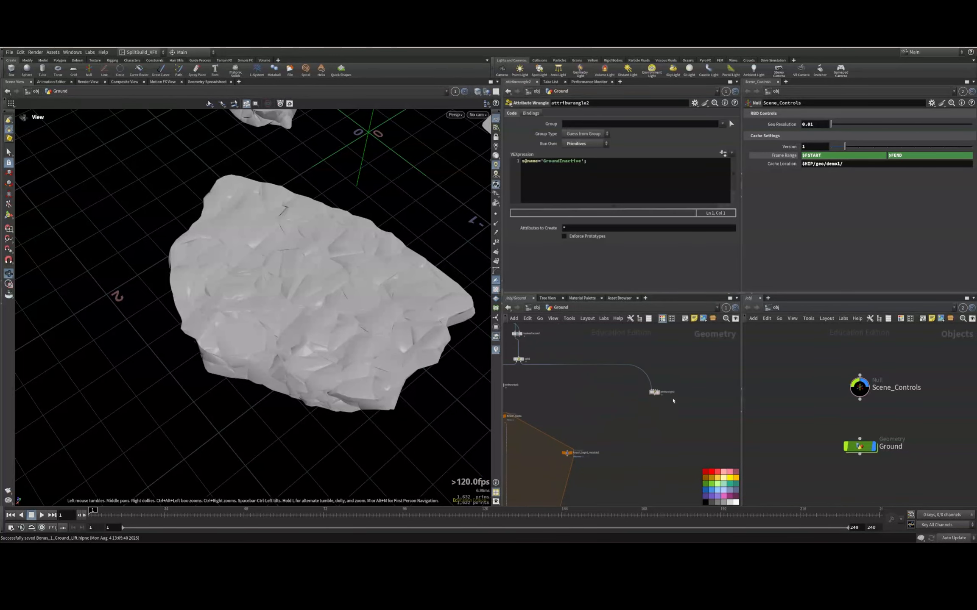
{"action": "left_click", "coordinate": [660, 394]}
{"action": "scroll", "coordinate": [233, 246], "scroll_direction": "down", "scroll_amount": 5}
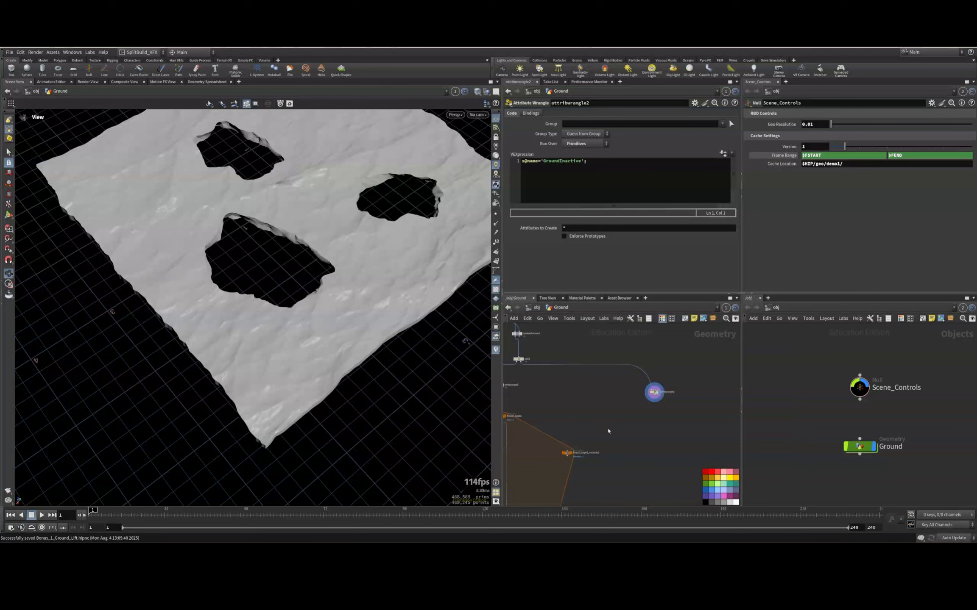
{"action": "scroll", "coordinate": [607, 432], "scroll_direction": "up", "scroll_amount": 1}
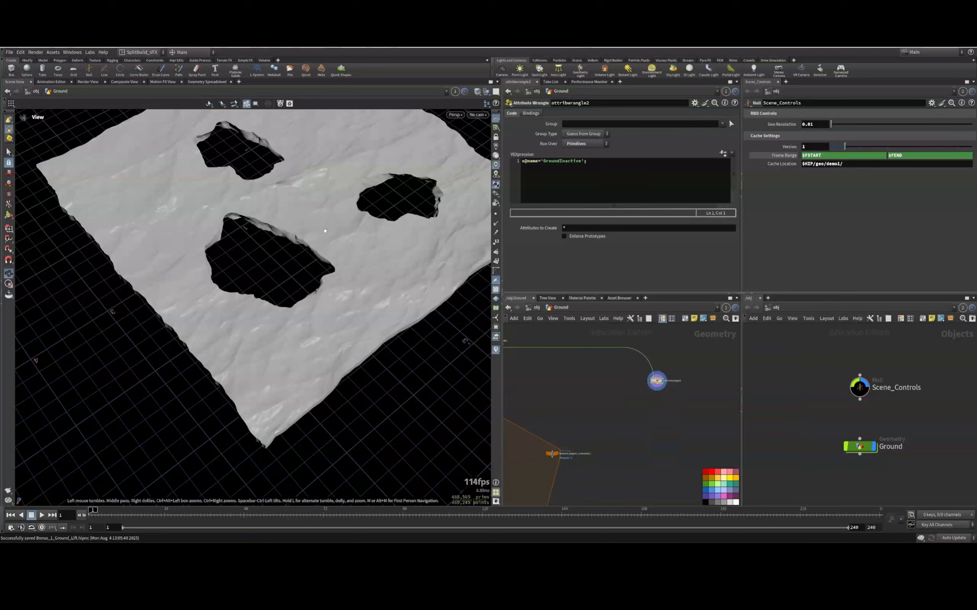
{"action": "scroll", "coordinate": [701, 402], "scroll_direction": "up", "scroll_amount": 3}
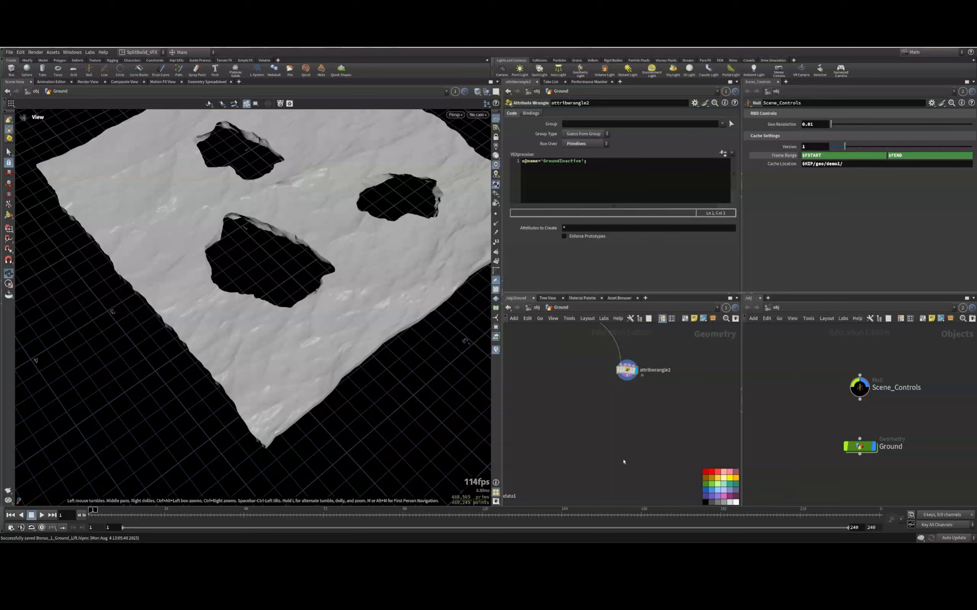
Add a Voronoi Fracture node below attribwrangle2
{"action": "left_click", "coordinate": [628, 379]}
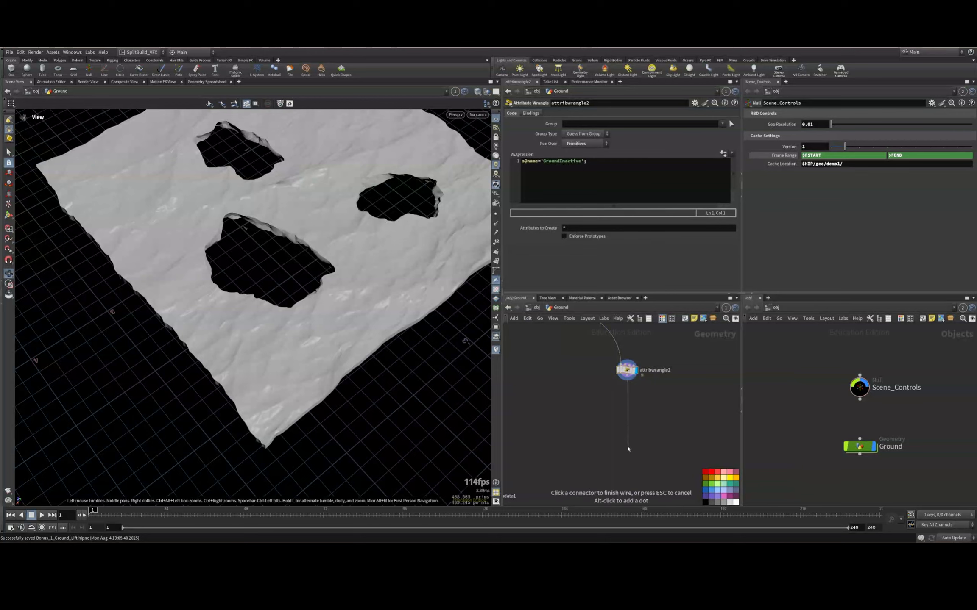
{"action": "key", "text": "Tab"}
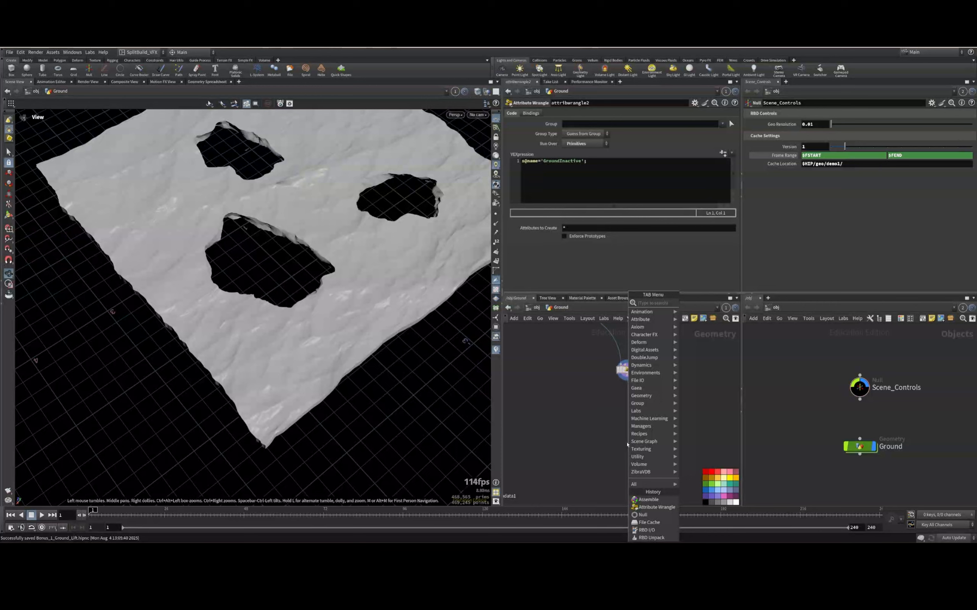
{"action": "key", "text": "Escape"}
{"action": "key", "text": "Tab"}
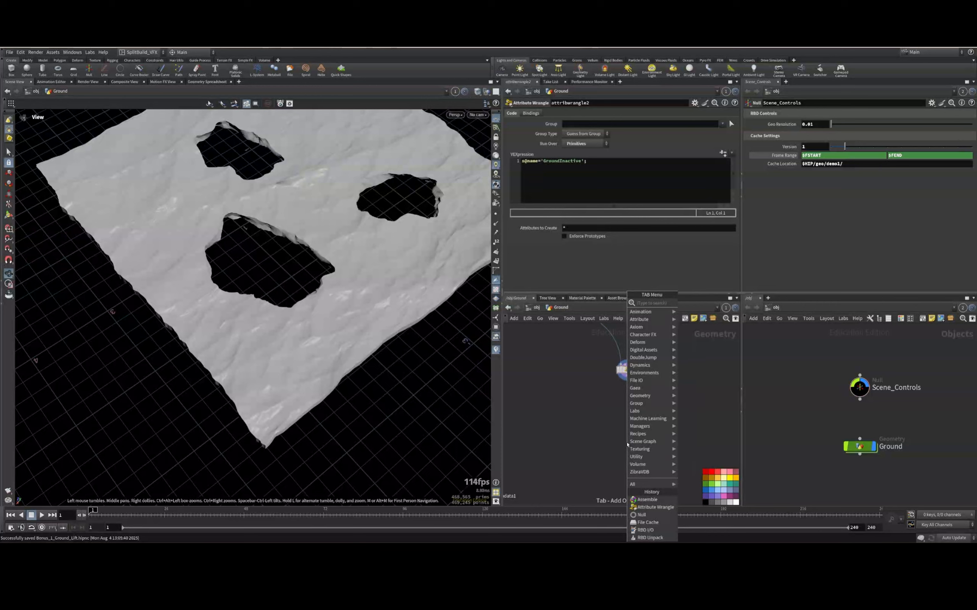
{"action": "key", "text": "Escape"}
{"action": "key", "text": "Tab"}
{"action": "type", "text": "voron"}
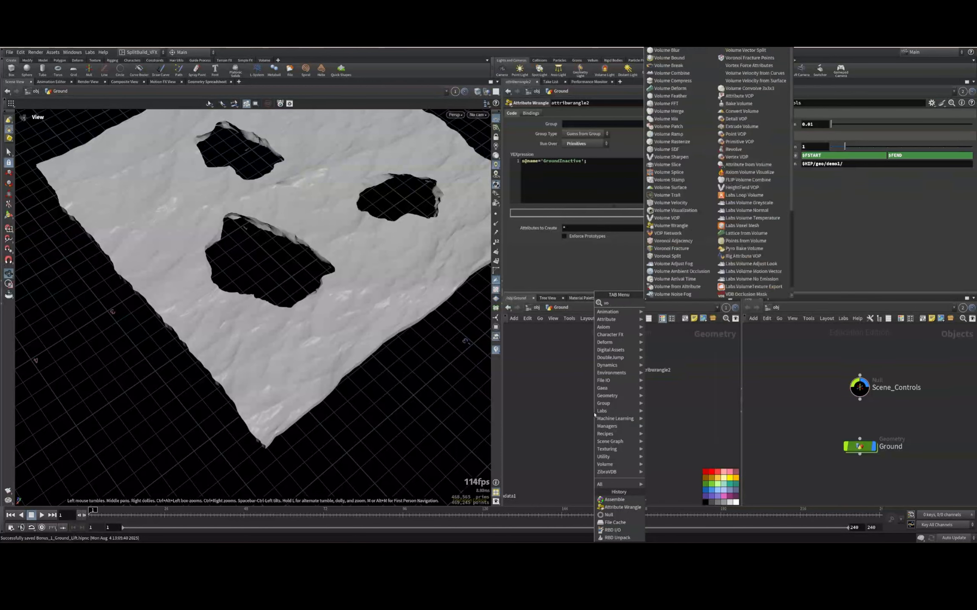
{"action": "key", "text": "Down"}
{"action": "key", "text": "Down"}
{"action": "key", "text": "Up"}
{"action": "key", "text": "Return"}
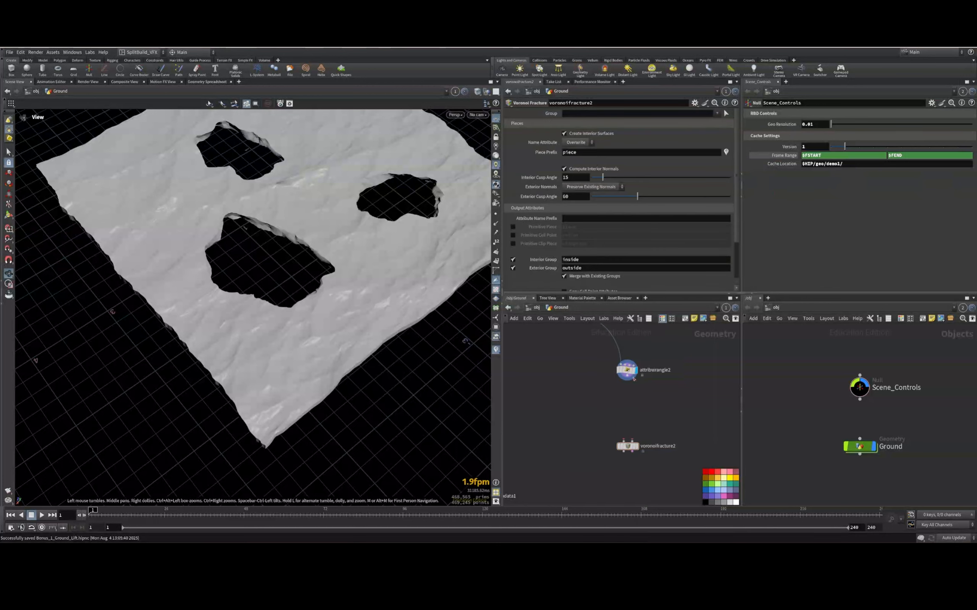
Add an IsoOffset node fed by attribwrangle2, beside the chain to the Voronoi Fracture
{"action": "key", "text": "Tab"}
{"action": "type", "text": "iso"}
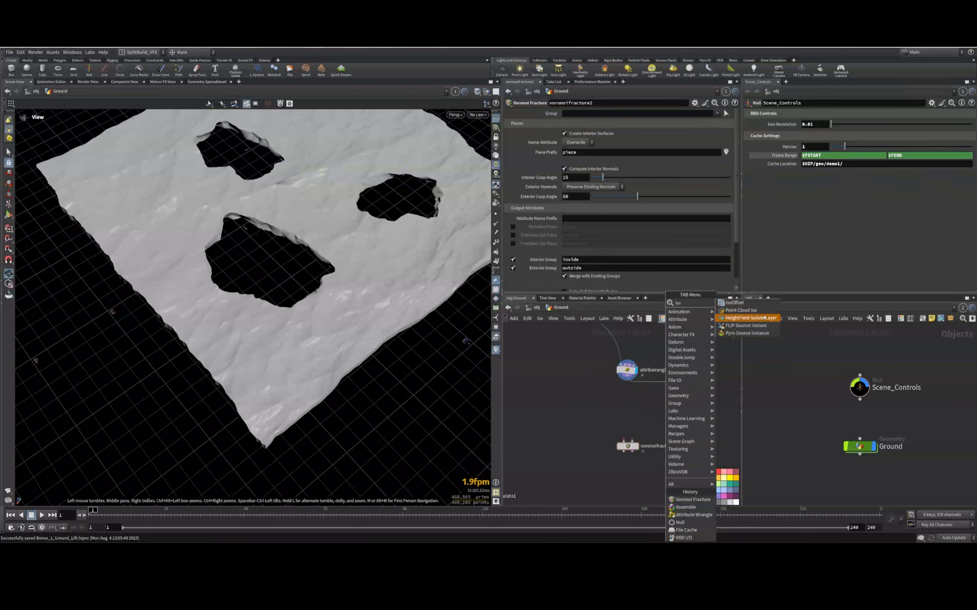
{"action": "key", "text": "Down"}
{"action": "key", "text": "Down"}
{"action": "key", "text": "Up"}
{"action": "key", "text": "Up"}
{"action": "key", "text": "Return"}
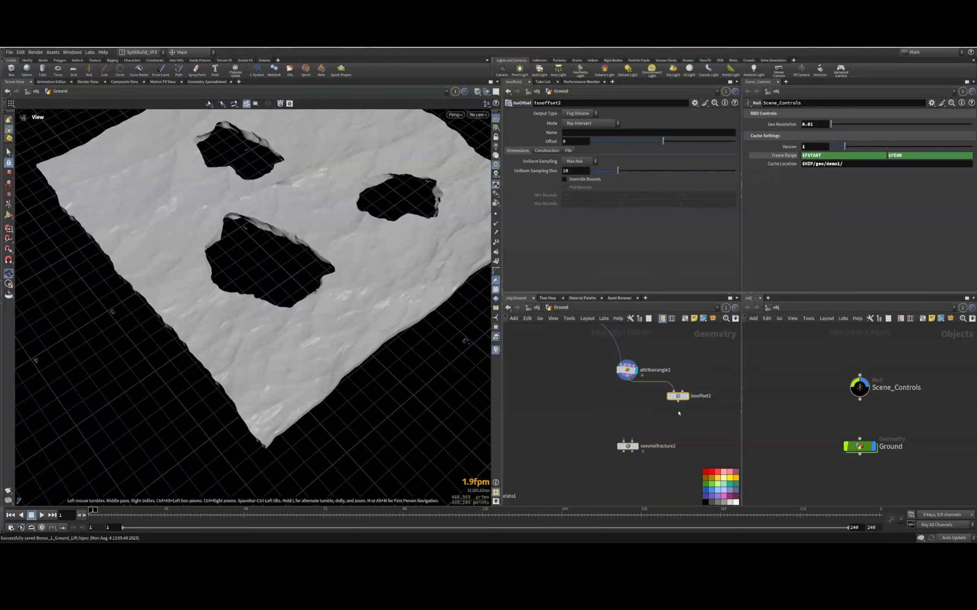
Add a Scatter node below isooffset2 and connect it to the second input of voronoifracture2
{"action": "key", "text": "Tab"}
{"action": "type", "text": "scatter"}
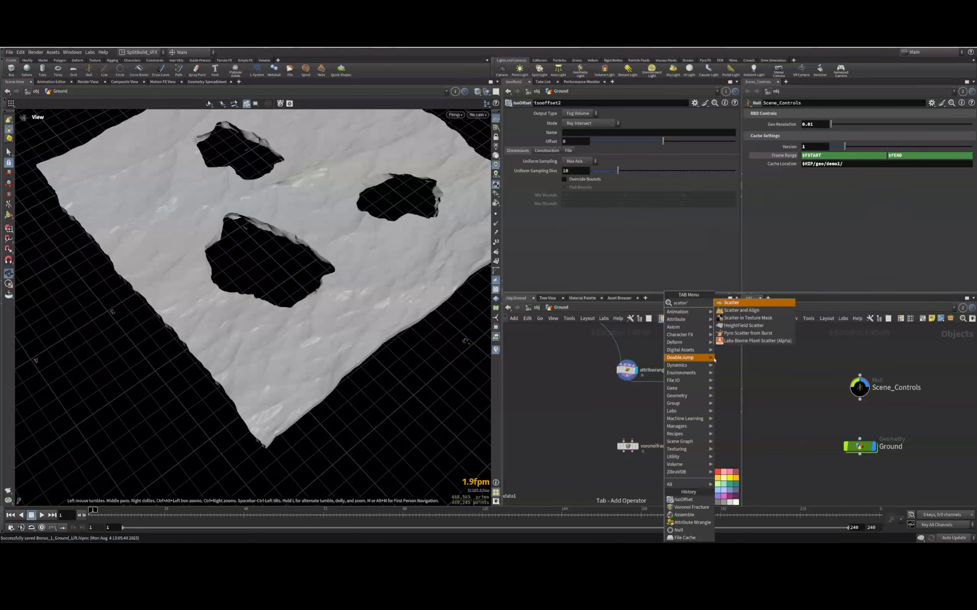
{"action": "key", "text": "Return"}
{"action": "left_click", "coordinate": [677, 428]}
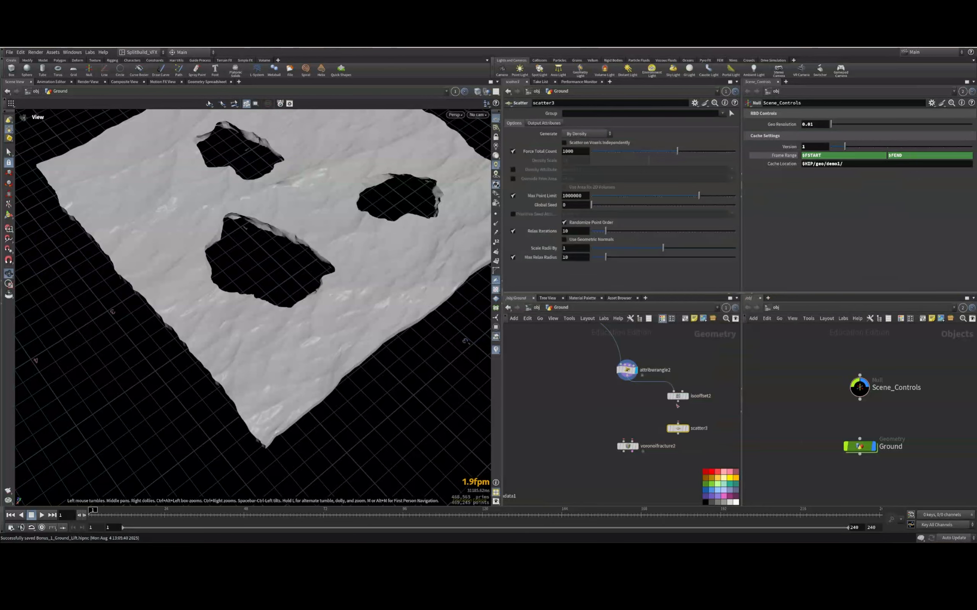
{"action": "left_click_drag", "start_coordinate": [677, 434], "coordinate": [638, 436]}
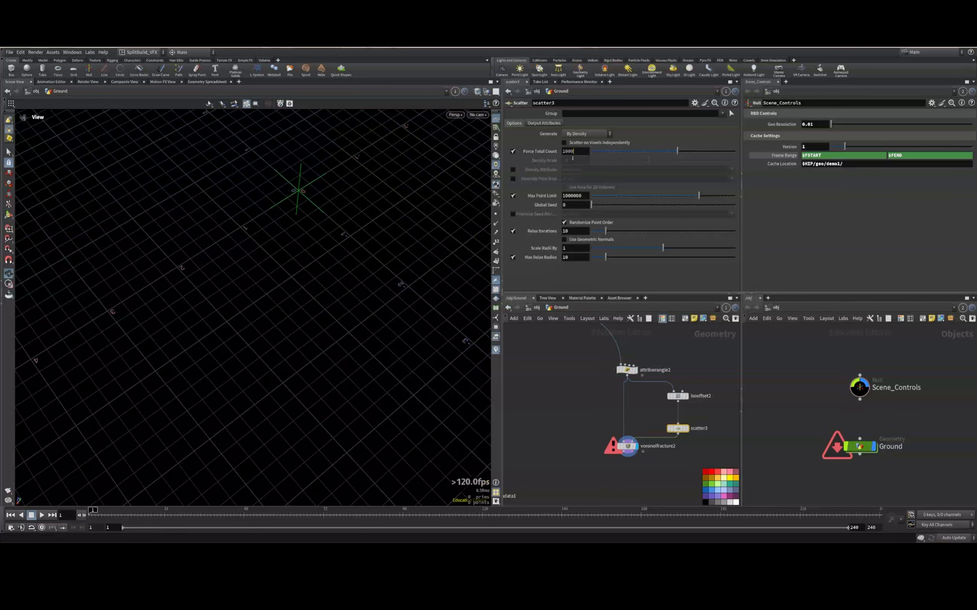
Set the Force Total Count on scatter3 to 100 and the Uniform Sampling Divs on isooffset2 to 100
{"action": "left_click_drag", "start_coordinate": [572, 158], "coordinate": [570, 162]}
{"action": "key", "text": "Return"}
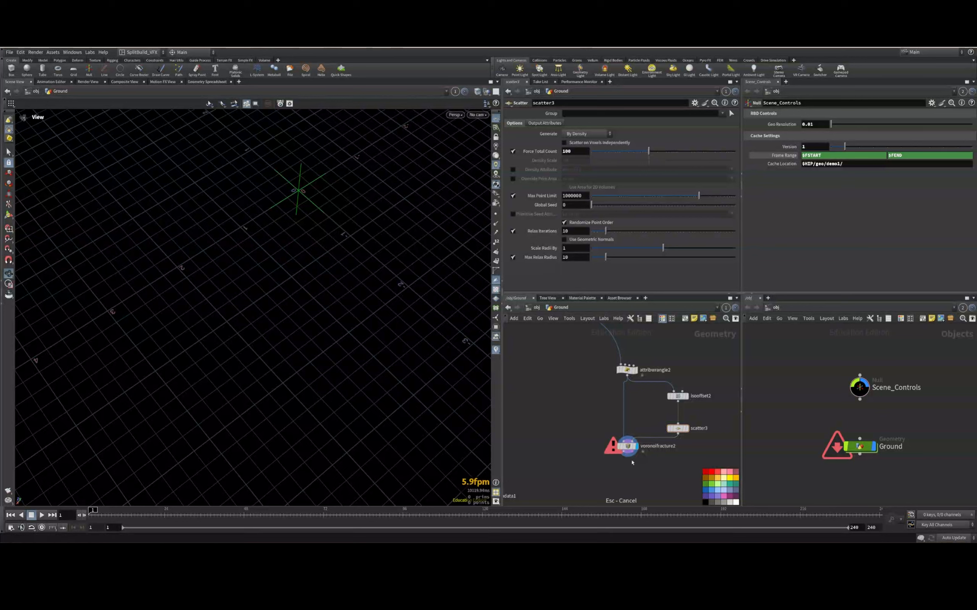
{"action": "left_click", "coordinate": [681, 396]}
{"action": "left_click", "coordinate": [572, 171]}
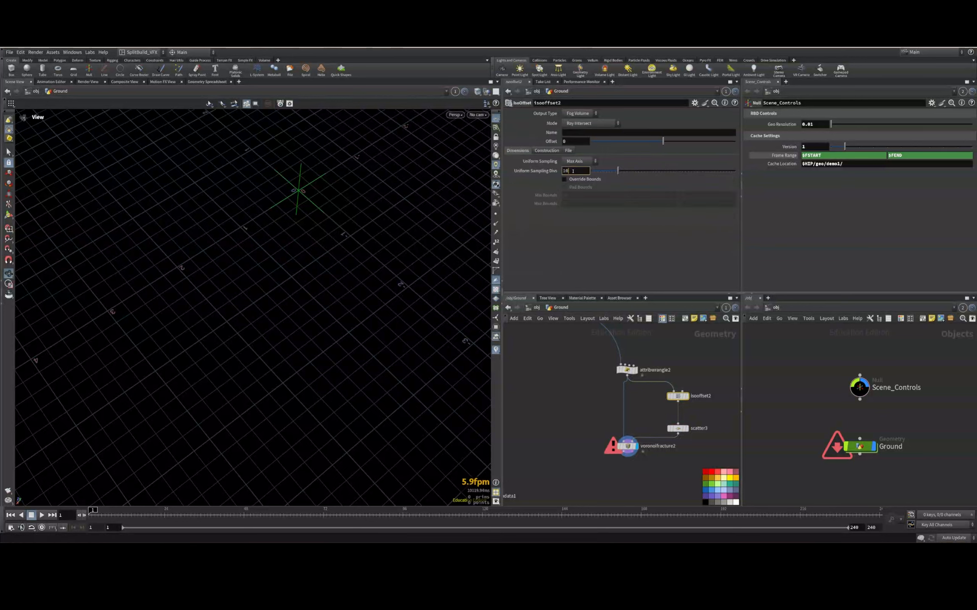
{"action": "type", "text": "0"}
{"action": "key", "text": "Return"}
Show the fractured ground in wireframe and examine the Voronoi cuts around the holes
{"action": "left_click", "coordinate": [627, 446]}
{"action": "key", "text": "w"}
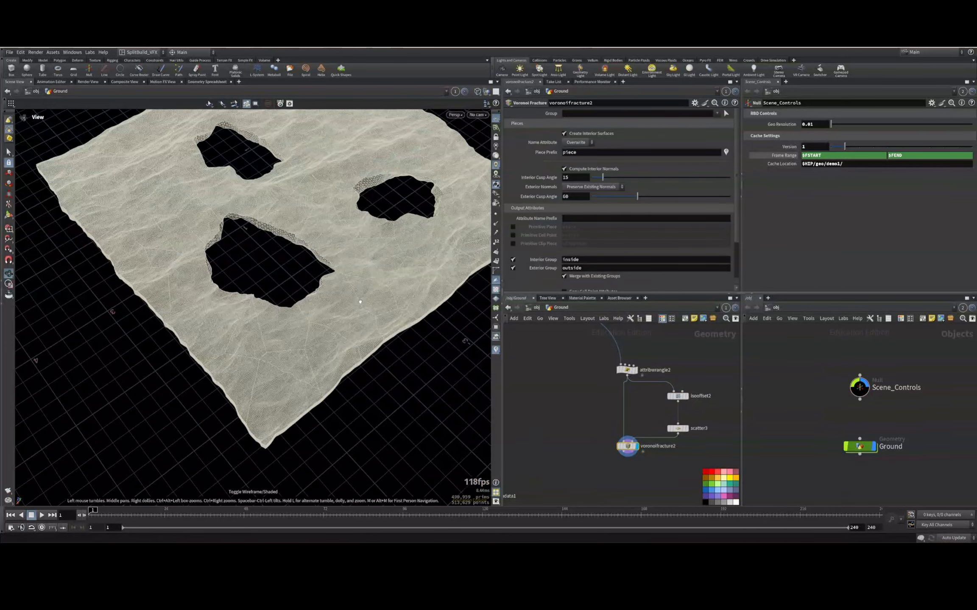
{"action": "scroll", "coordinate": [360, 302], "scroll_direction": "up", "scroll_amount": 5}
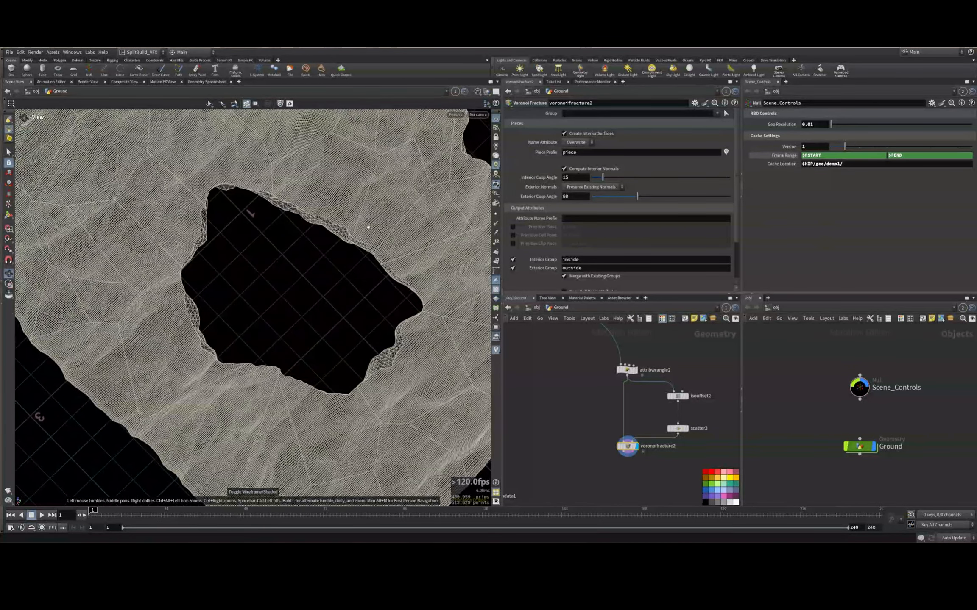
Add an Assemble node below voronoifracture2, fed by the fracture's output
{"action": "middle_click_drag", "start_coordinate": [627, 423], "coordinate": [629, 402]}
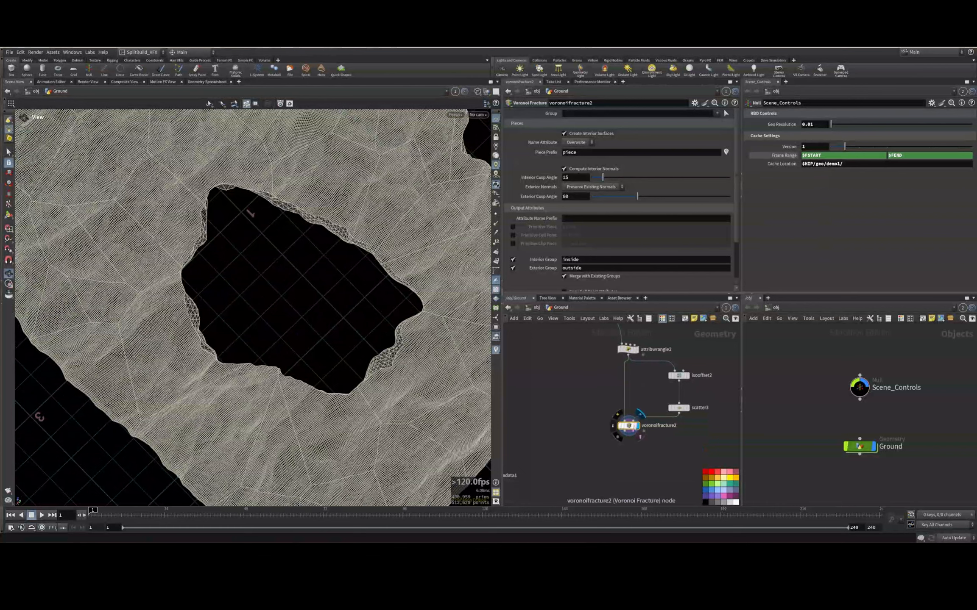
{"action": "scroll", "coordinate": [626, 468], "scroll_direction": "down", "scroll_amount": 2}
{"action": "middle_click_drag", "start_coordinate": [626, 475], "coordinate": [646, 399]}
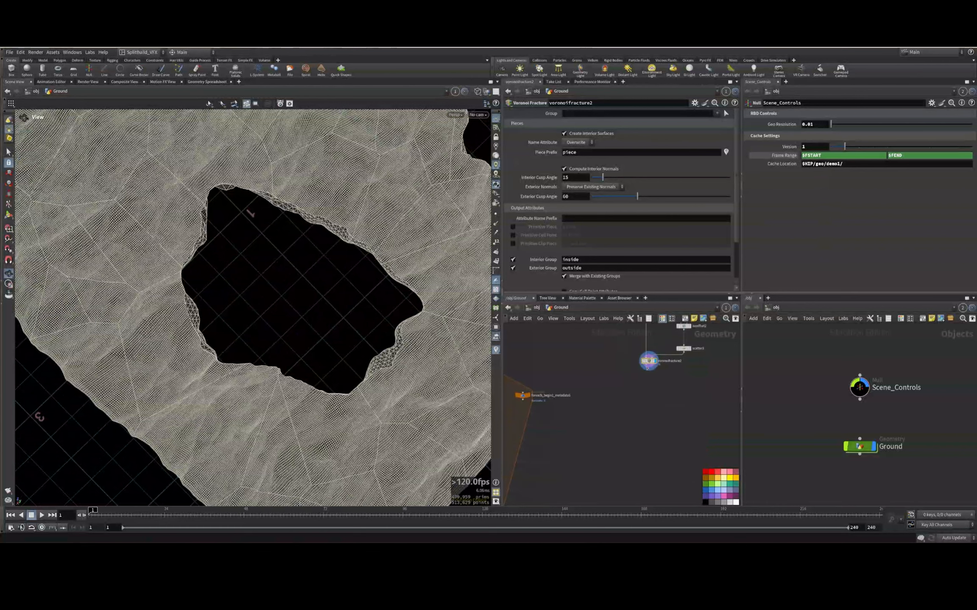
{"action": "key", "text": "Tab"}
{"action": "type", "text": "ass"}
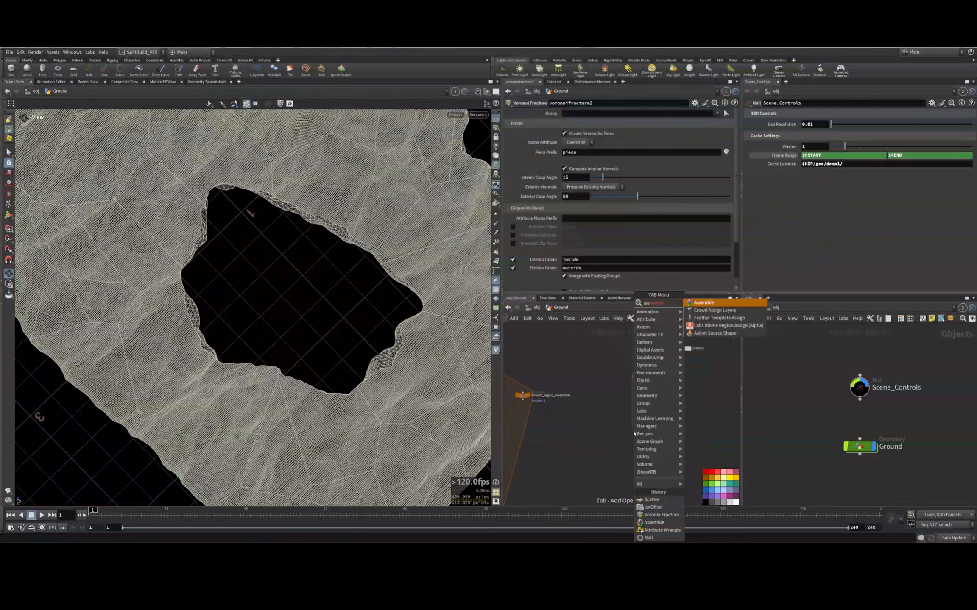
{"action": "key", "text": "Return"}
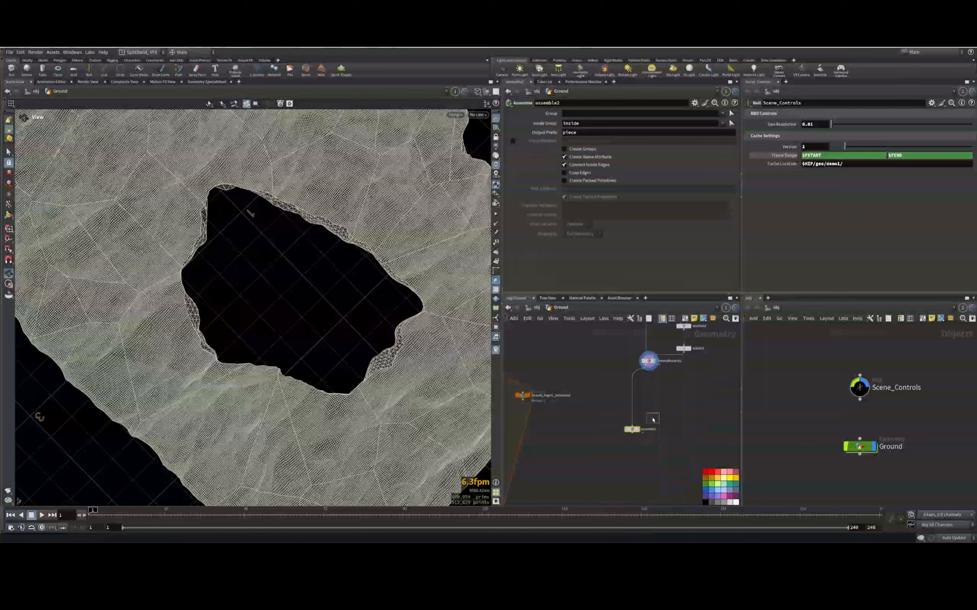
Set voronoifracture2 to append to the name attribute with the piece prefix _piece_, and check the piece names in the geometry spreadsheet
{"action": "scroll", "coordinate": [638, 433], "scroll_direction": "up", "scroll_amount": 3}
{"action": "middle_click_drag", "start_coordinate": [667, 372], "coordinate": [647, 463]}
{"action": "left_click", "coordinate": [634, 398]}
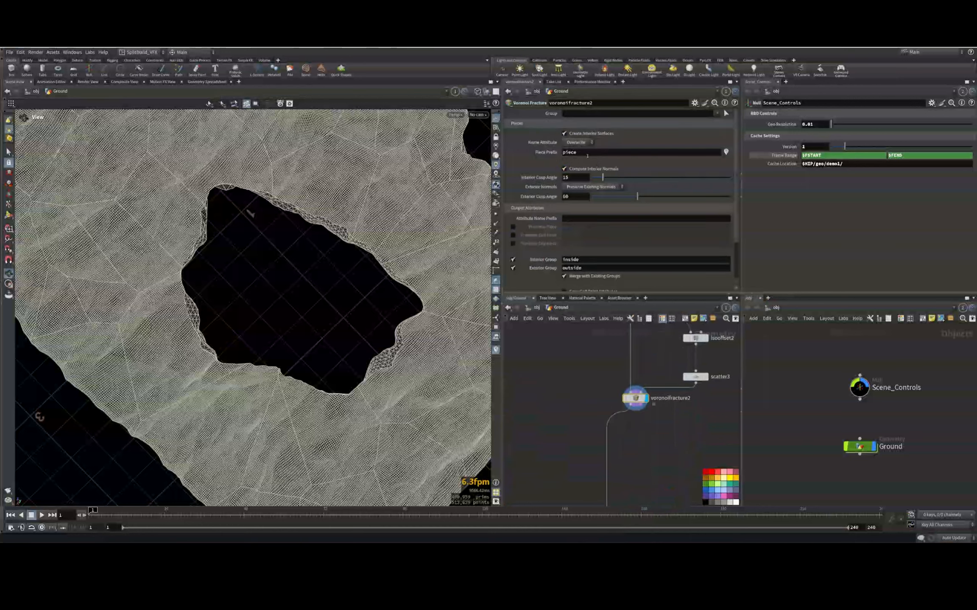
{"action": "left_click", "coordinate": [581, 143]}
{"action": "left_click", "coordinate": [583, 157]}
{"action": "left_click", "coordinate": [589, 153]}
{"action": "left_click_drag", "start_coordinate": [587, 161], "coordinate": [462, 157]}
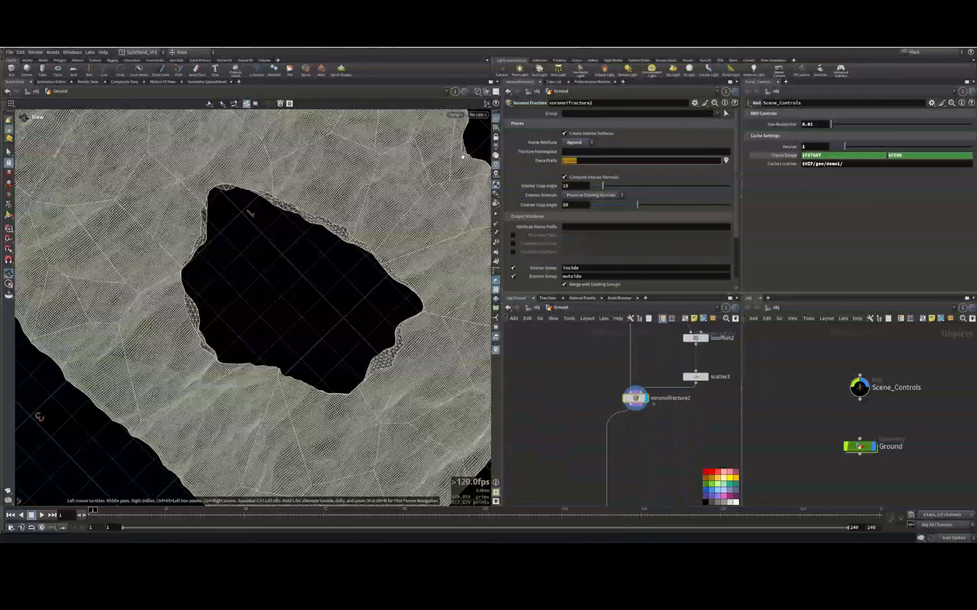
{"action": "type", "text": "_piece_"}
{"action": "key", "text": "Return"}
{"action": "key", "text": "ctrl+s"}
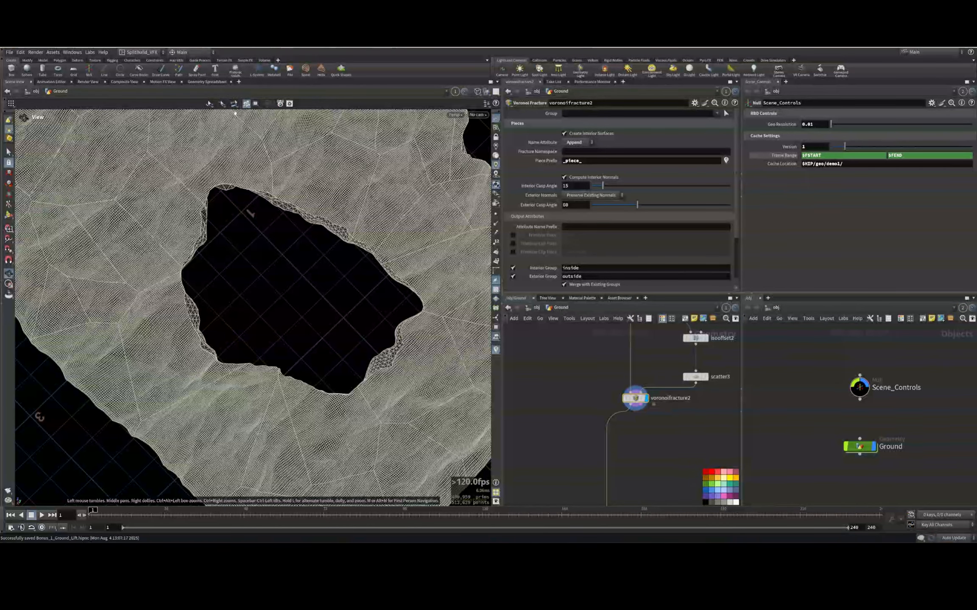
{"action": "left_click", "coordinate": [206, 82]}
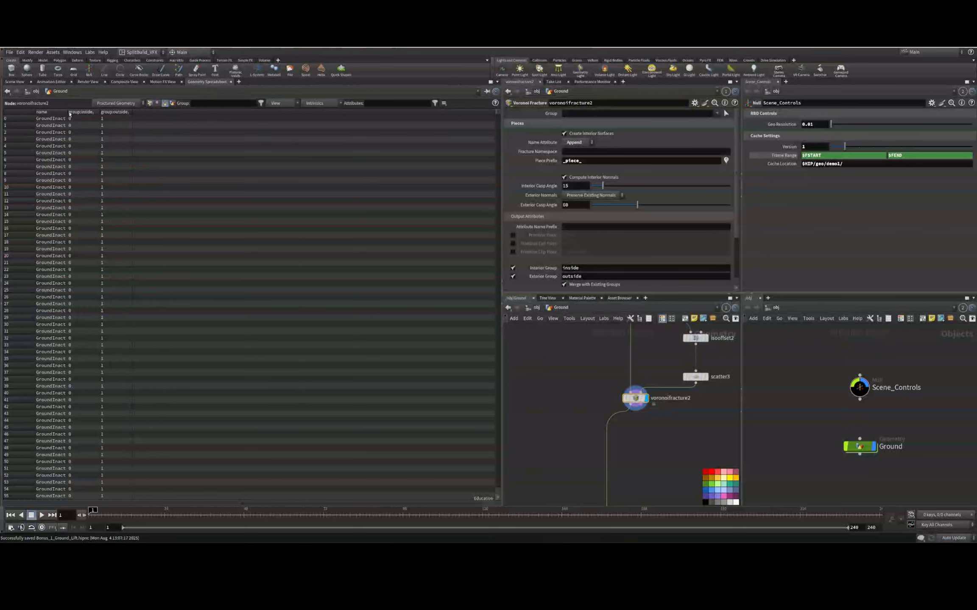
{"action": "left_click_drag", "start_coordinate": [69, 112], "coordinate": [171, 112]}
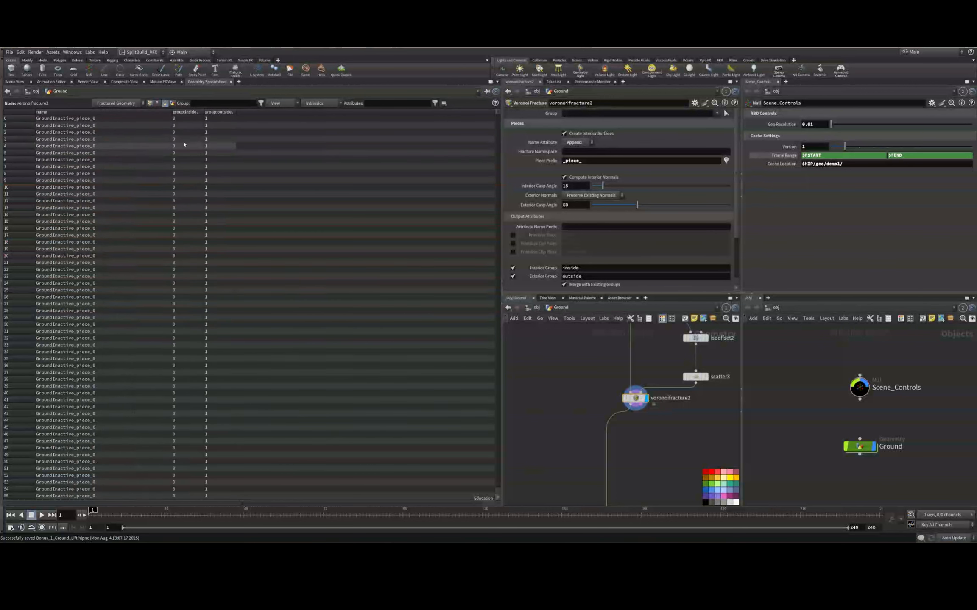
On assemble2, disable Create Name Attribute and Connect Inside Edges, and enable Create Packed Primitives
{"action": "middle_click_drag", "start_coordinate": [583, 483], "coordinate": [544, 313]}
{"action": "left_click", "coordinate": [567, 349]}
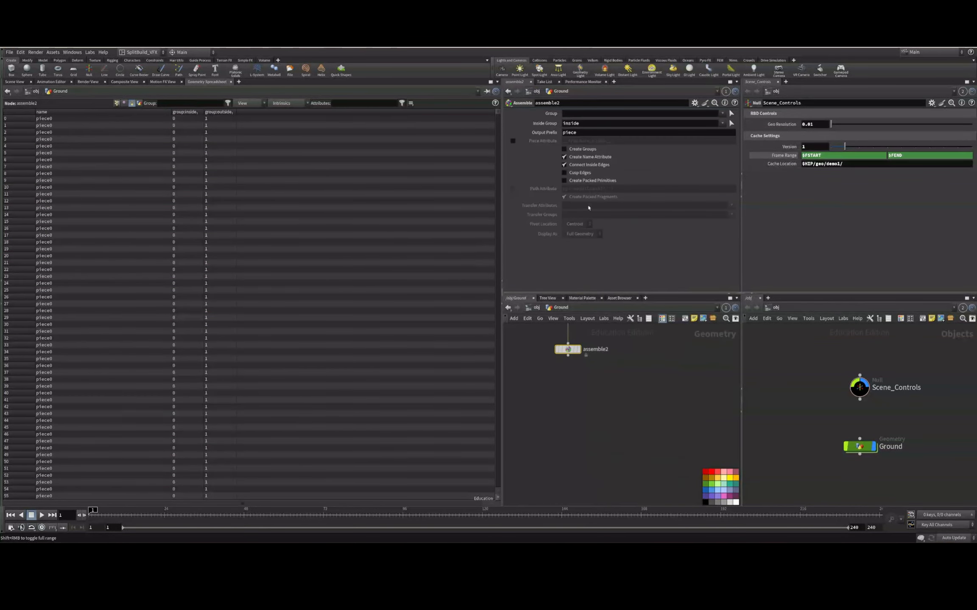
{"action": "left_click", "coordinate": [564, 156]}
{"action": "left_click", "coordinate": [564, 165]}
{"action": "left_click", "coordinate": [564, 180]}
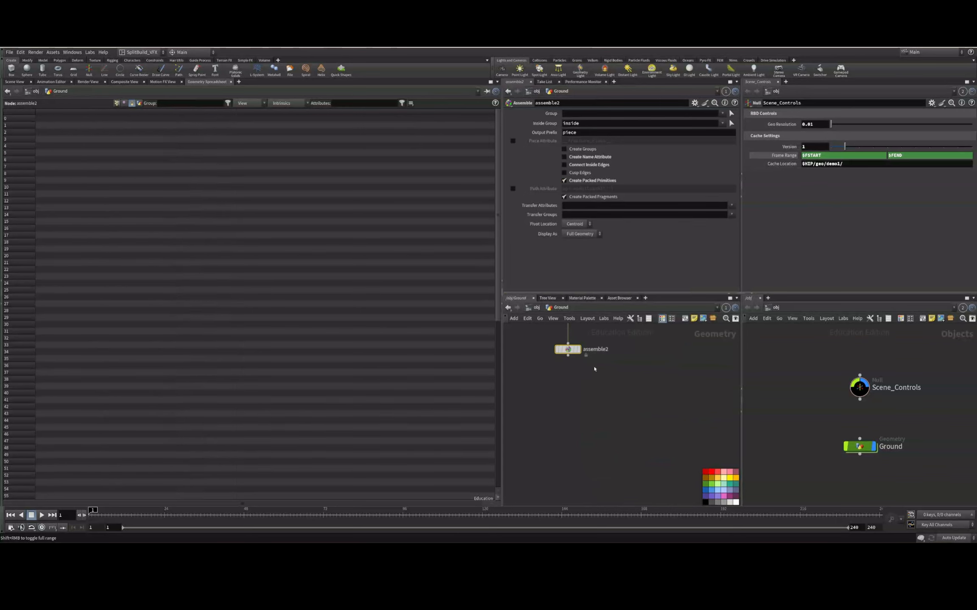
Add an Add node below assemble2 and display its points in the scene view
{"action": "left_click", "coordinate": [567, 355]}
{"action": "scroll", "coordinate": [570, 459], "scroll_direction": "down", "scroll_amount": 3}
{"action": "middle_click_drag", "start_coordinate": [537, 494], "coordinate": [546, 451]}
{"action": "key", "text": "Tab"}
{"action": "type", "text": "add"}
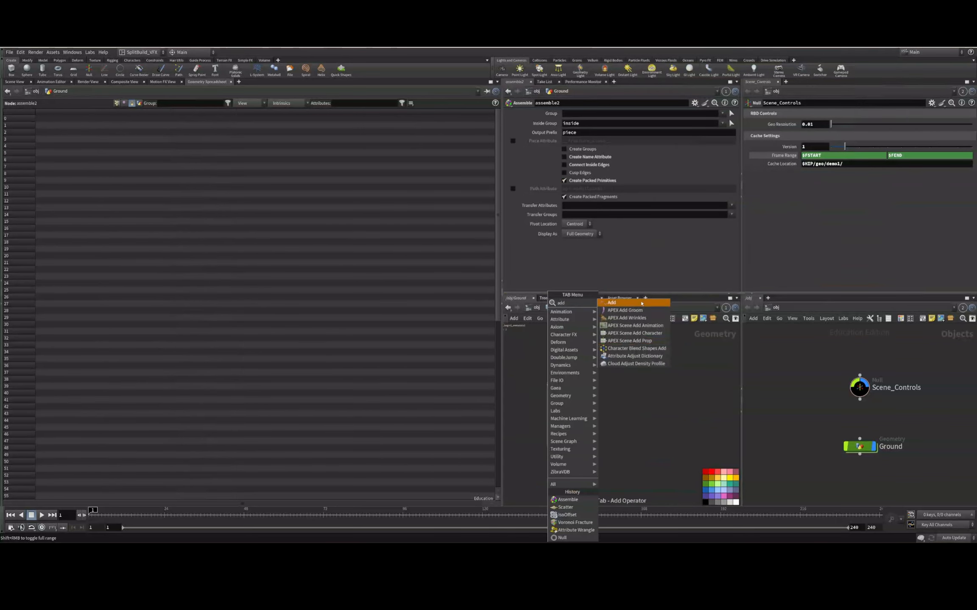
{"action": "left_click", "coordinate": [641, 303]}
{"action": "left_click", "coordinate": [546, 446]}
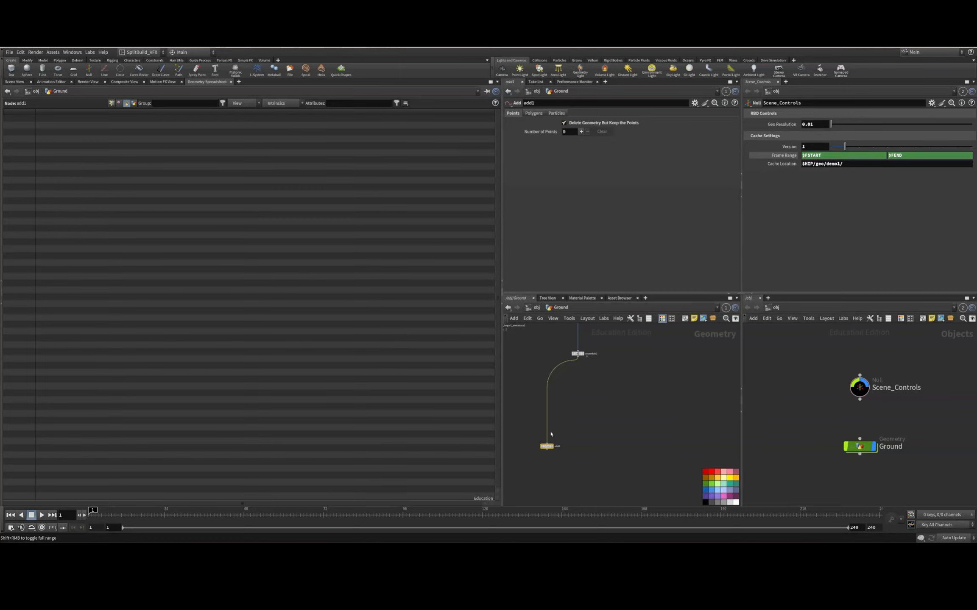
{"action": "left_click", "coordinate": [552, 446]}
{"action": "left_click", "coordinate": [15, 82]}
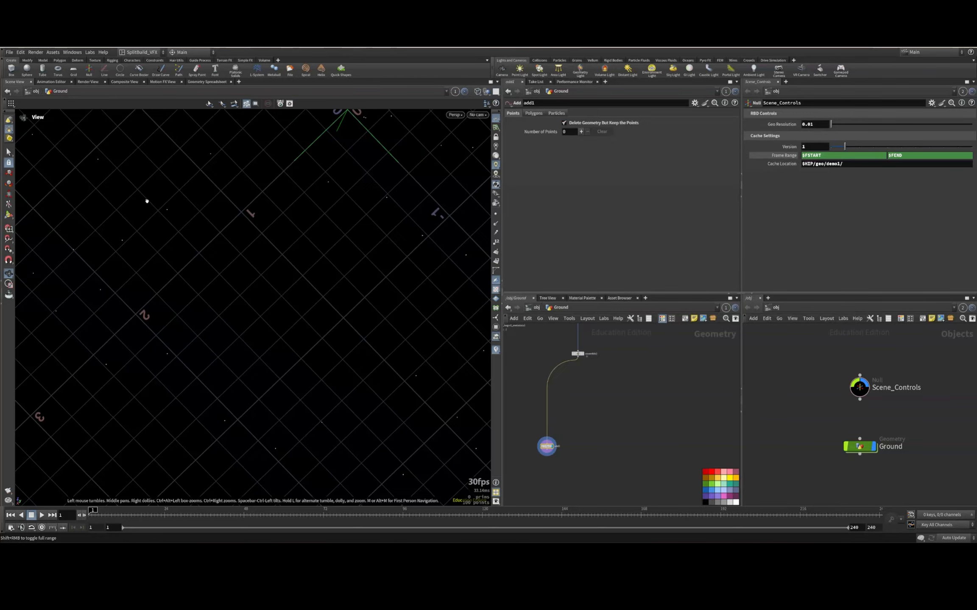
{"action": "right_click_drag", "start_coordinate": [146, 200], "coordinate": [65, 249]}
{"action": "left_click_drag", "start_coordinate": [66, 248], "coordinate": [242, 207]}
{"action": "right_click_drag", "start_coordinate": [242, 207], "coordinate": [580, 239]}
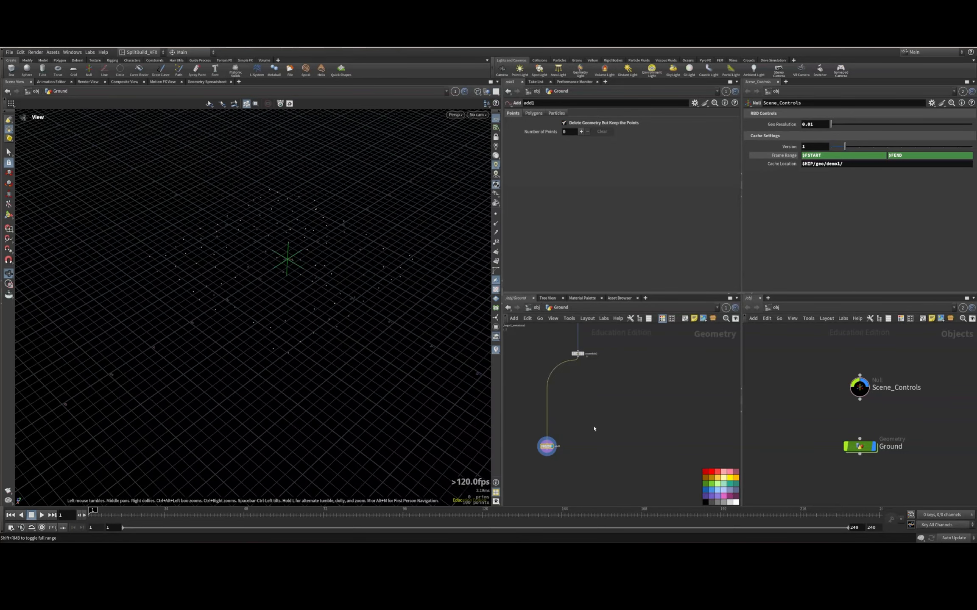
Branch a Merge node off the output of assemble1 and place it near the add1 node
{"action": "scroll", "coordinate": [593, 427], "scroll_direction": "down", "scroll_amount": 5}
{"action": "left_click_drag", "start_coordinate": [600, 352], "coordinate": [580, 478]}
{"action": "middle_click_drag", "start_coordinate": [578, 480], "coordinate": [704, 381]}
{"action": "scroll", "coordinate": [668, 376], "scroll_direction": "up", "scroll_amount": 5}
{"action": "middle_click_drag", "start_coordinate": [556, 412], "coordinate": [623, 392]}
{"action": "left_click", "coordinate": [596, 401]}
{"action": "left_click_drag", "start_coordinate": [595, 377], "coordinate": [593, 355]}
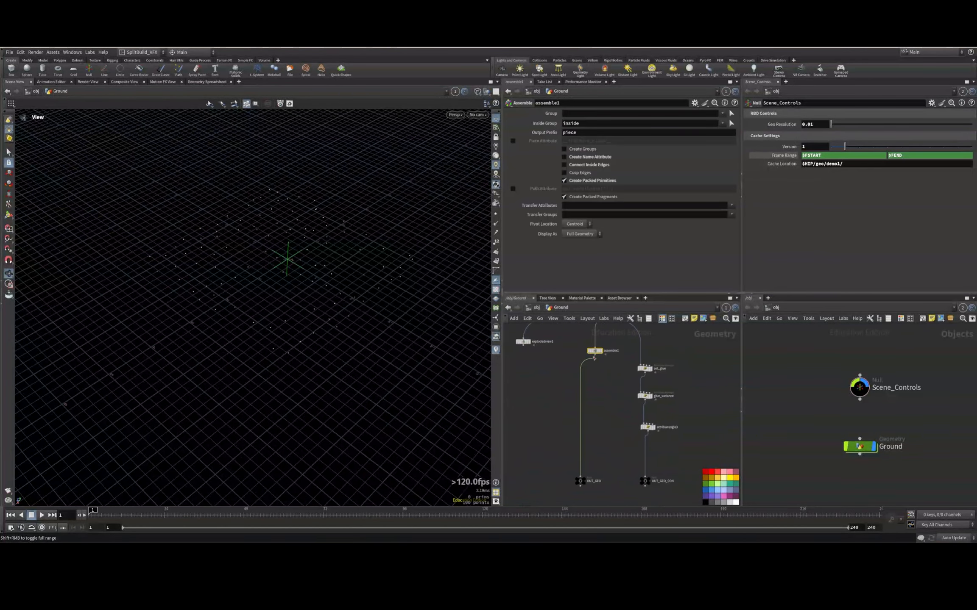
{"action": "left_click", "coordinate": [594, 358]}
{"action": "middle_click_drag", "start_coordinate": [695, 369], "coordinate": [503, 339]}
{"action": "key", "text": "Tab"}
{"action": "type", "text": "merge"}
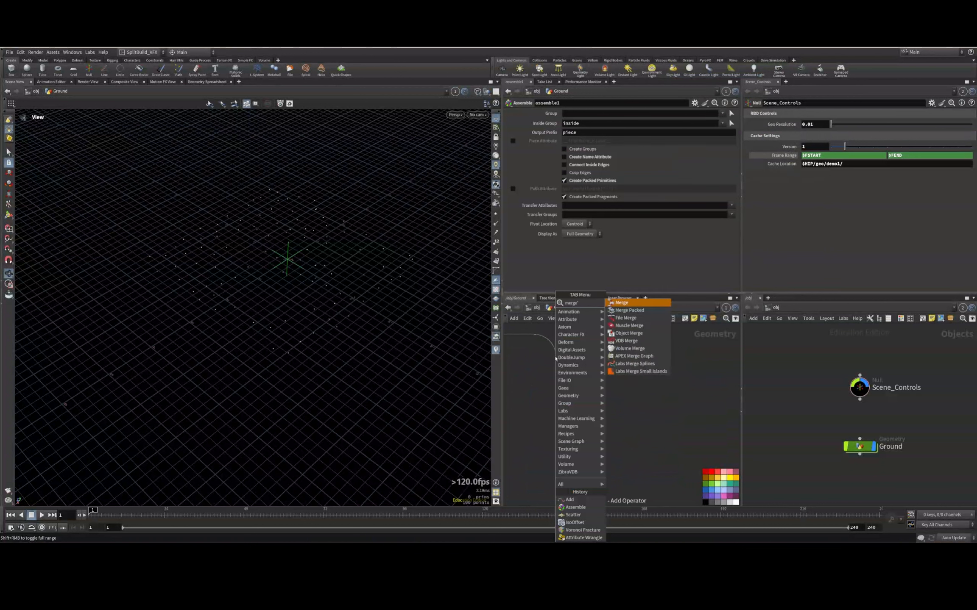
{"action": "left_click", "coordinate": [627, 304]}
{"action": "middle_click_drag", "start_coordinate": [626, 410], "coordinate": [668, 494]}
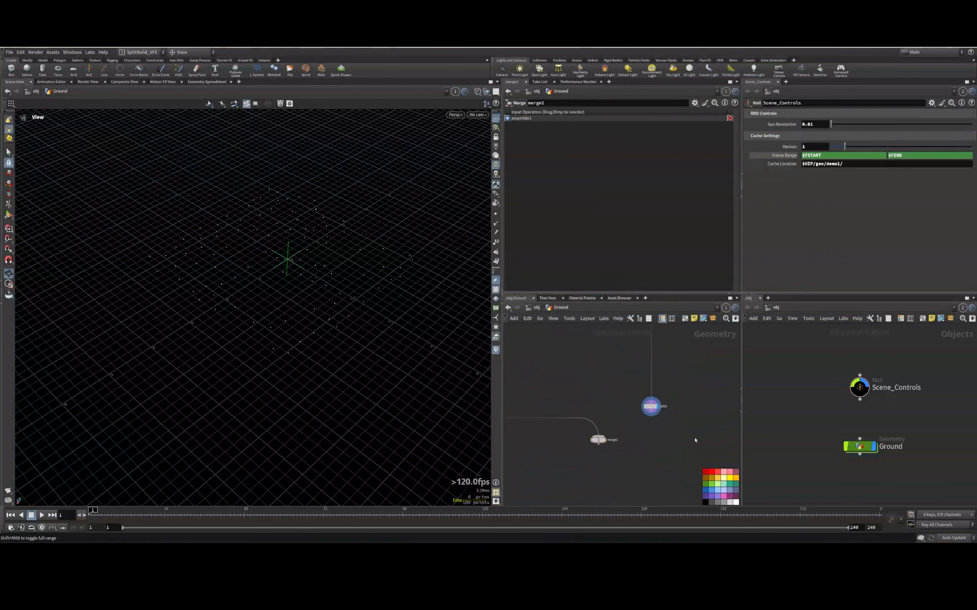
Insert a copy of add1 between assemble1 and merge1, connect add1 to merge1 as well, and display the merged points
{"action": "left_click_drag", "start_coordinate": [661, 415], "coordinate": [566, 424], "text": "alt"}
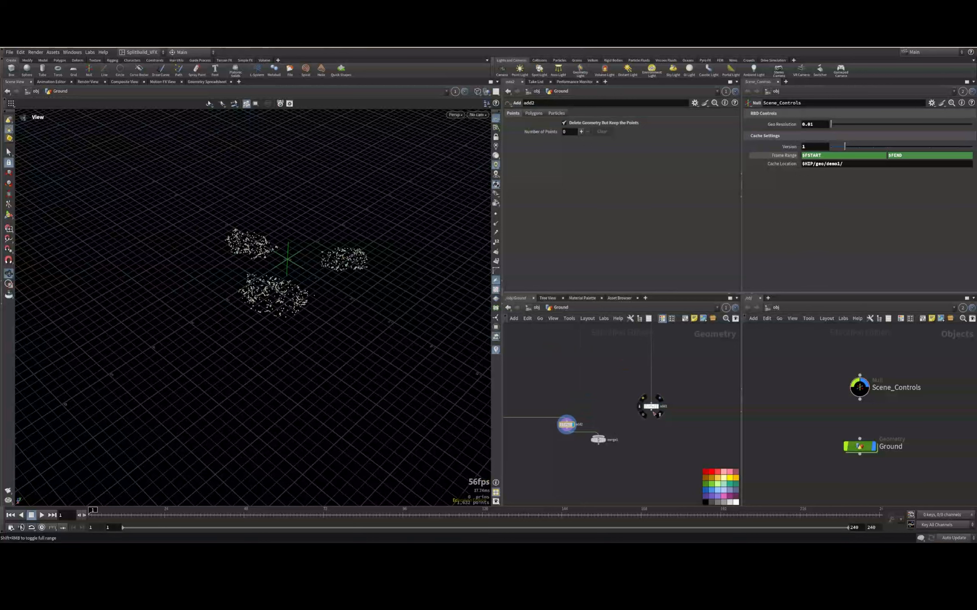
{"action": "left_click_drag", "start_coordinate": [651, 411], "coordinate": [610, 471]}
{"action": "left_click", "coordinate": [604, 440]}
{"action": "scroll", "coordinate": [384, 272], "scroll_direction": "up", "scroll_amount": 5}
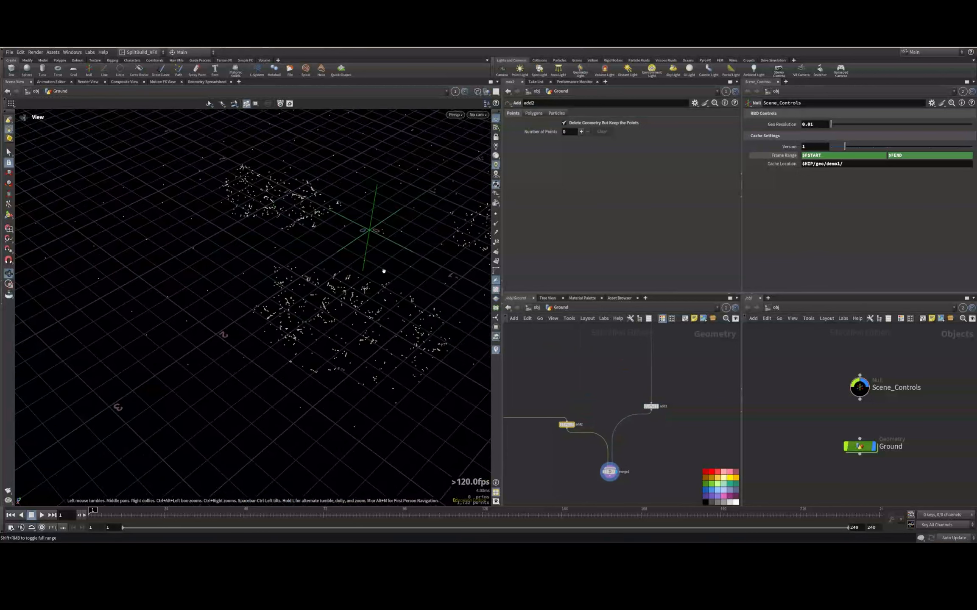
{"action": "left_click_drag", "start_coordinate": [384, 272], "coordinate": [265, 330]}
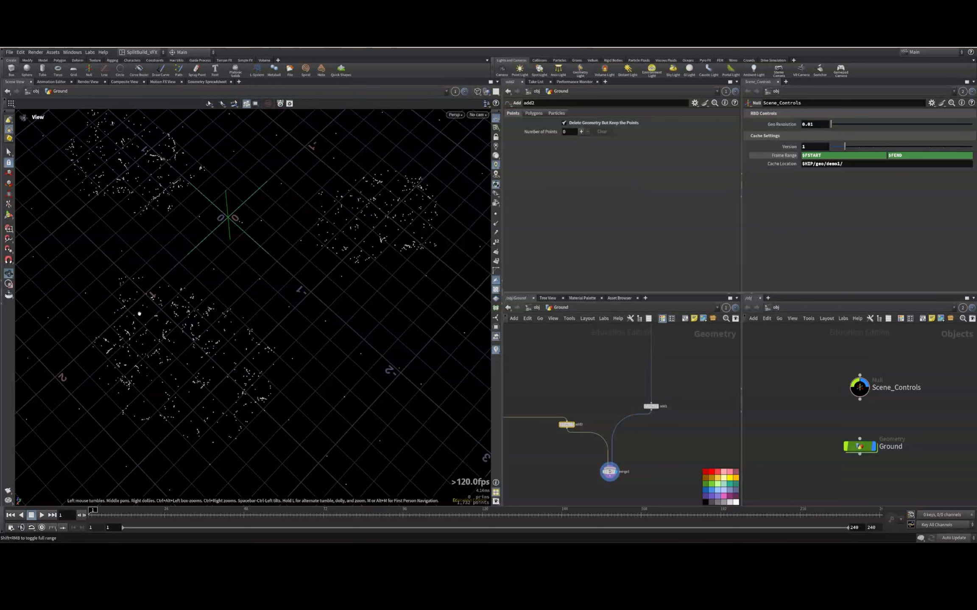
Add a Connect Adjacent Pieces node below merge1 and display its result
{"action": "left_click", "coordinate": [609, 471]}
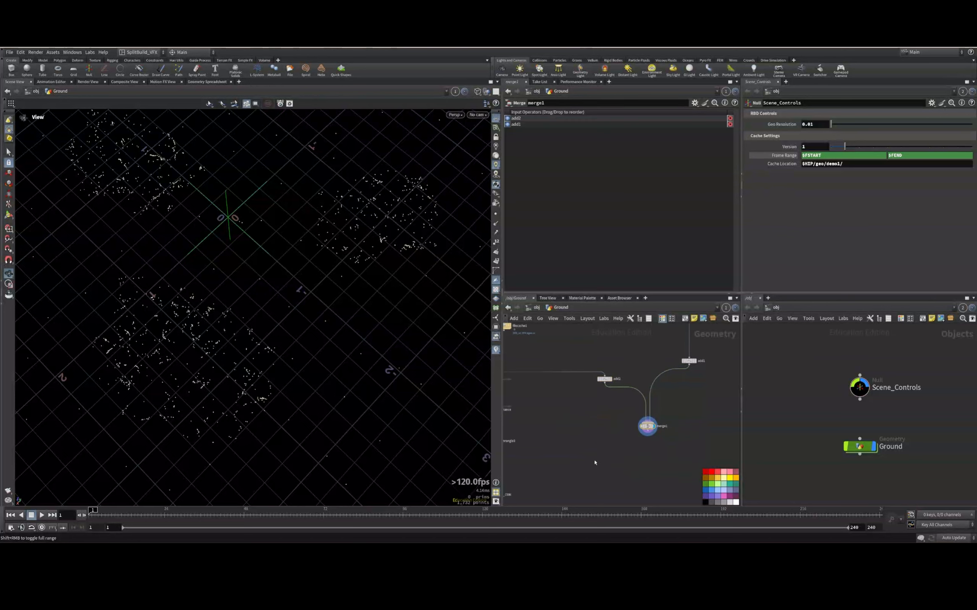
{"action": "key", "text": "Tab"}
{"action": "type", "text": "connec"}
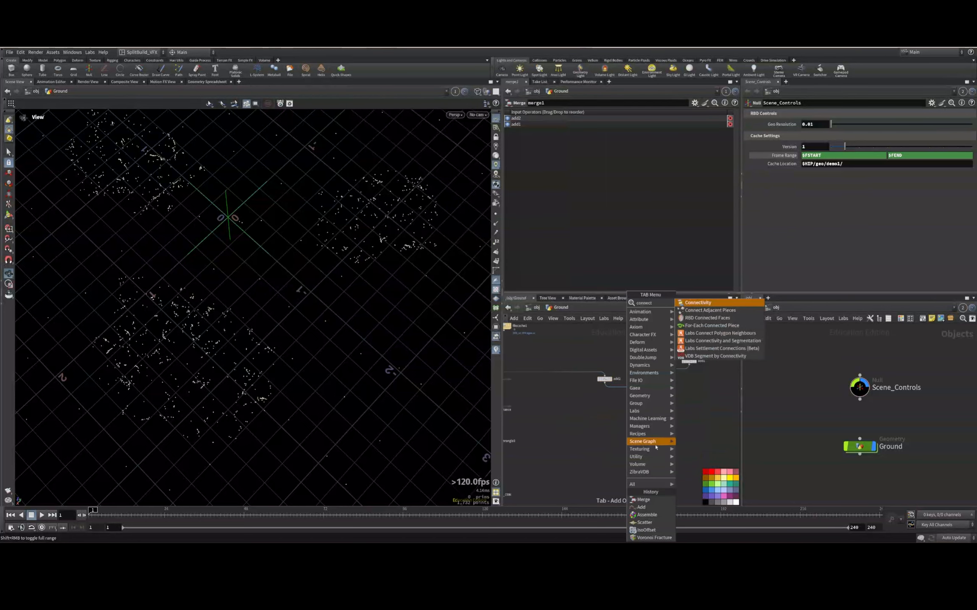
{"action": "key", "text": "Return"}
{"action": "left_click", "coordinate": [647, 464]}
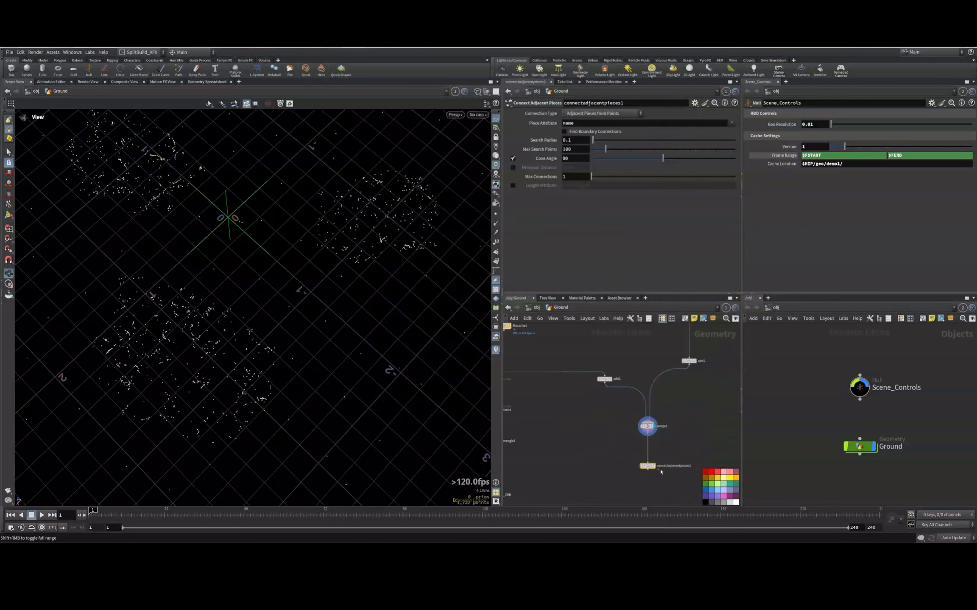
{"action": "scroll", "coordinate": [657, 469], "scroll_direction": "up", "scroll_amount": 2}
{"action": "left_click", "coordinate": [653, 464]}
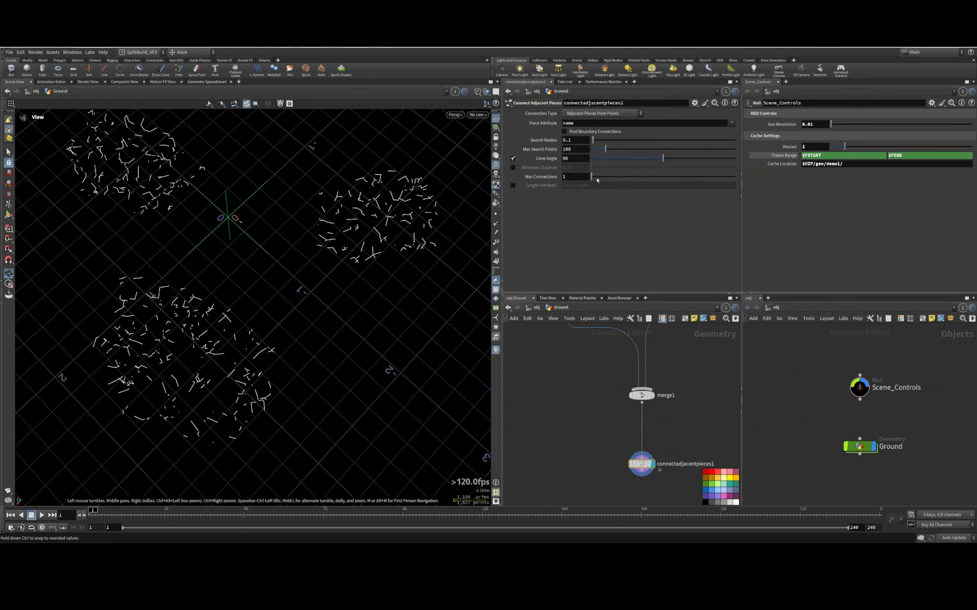
Raise connectadjacentpieces1's Search Radius to 11.38 and Max Connections to 10, leaving Find Boundary Connections off
{"action": "left_click_drag", "start_coordinate": [591, 176], "coordinate": [734, 176]}
{"action": "left_click_drag", "start_coordinate": [592, 140], "coordinate": [618, 140]}
{"action": "scroll", "coordinate": [195, 234], "scroll_direction": "down", "scroll_amount": 5}
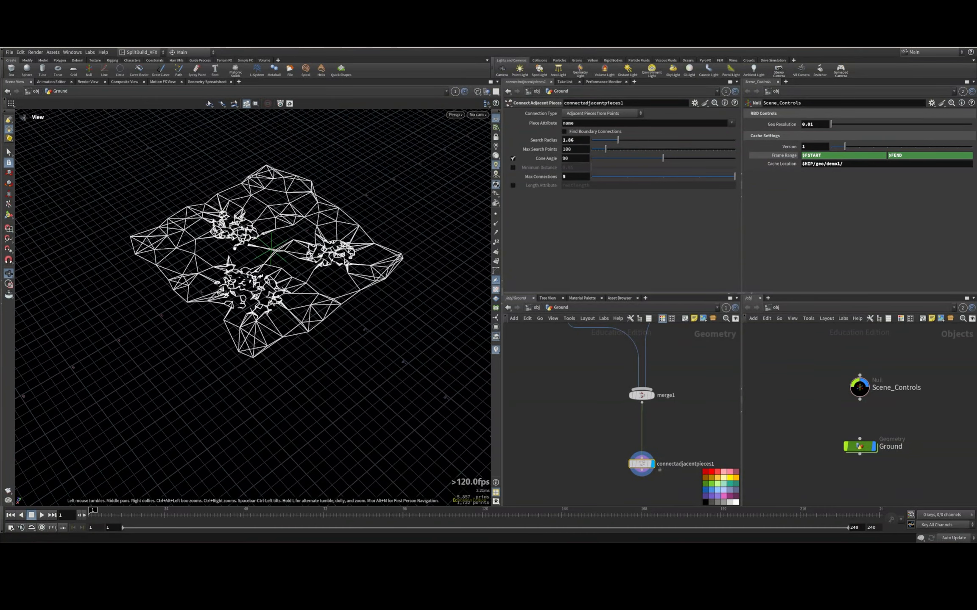
{"action": "scroll", "coordinate": [229, 257], "scroll_direction": "up", "scroll_amount": 6}
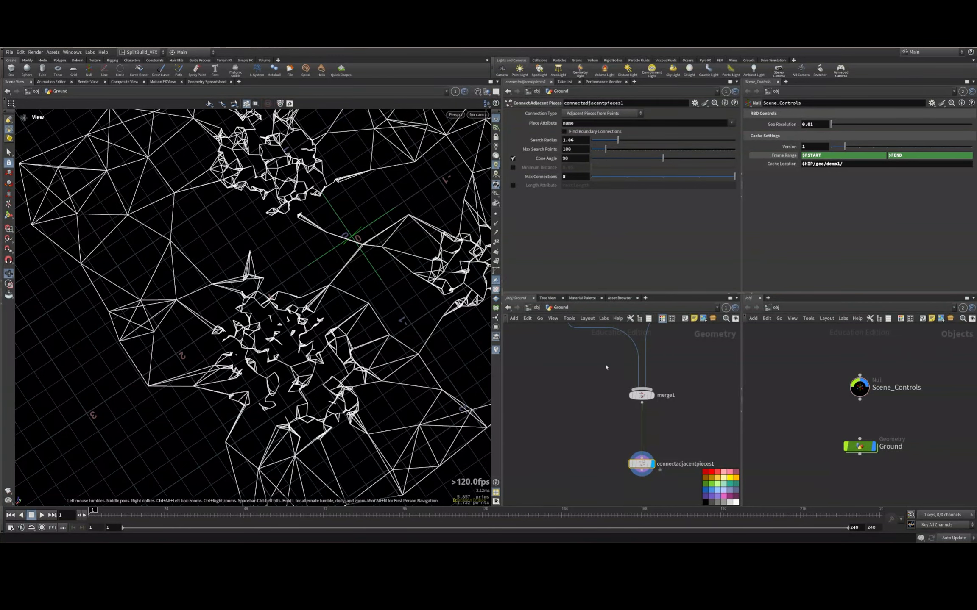
{"action": "middle_click_drag", "start_coordinate": [712, 483], "coordinate": [703, 403]}
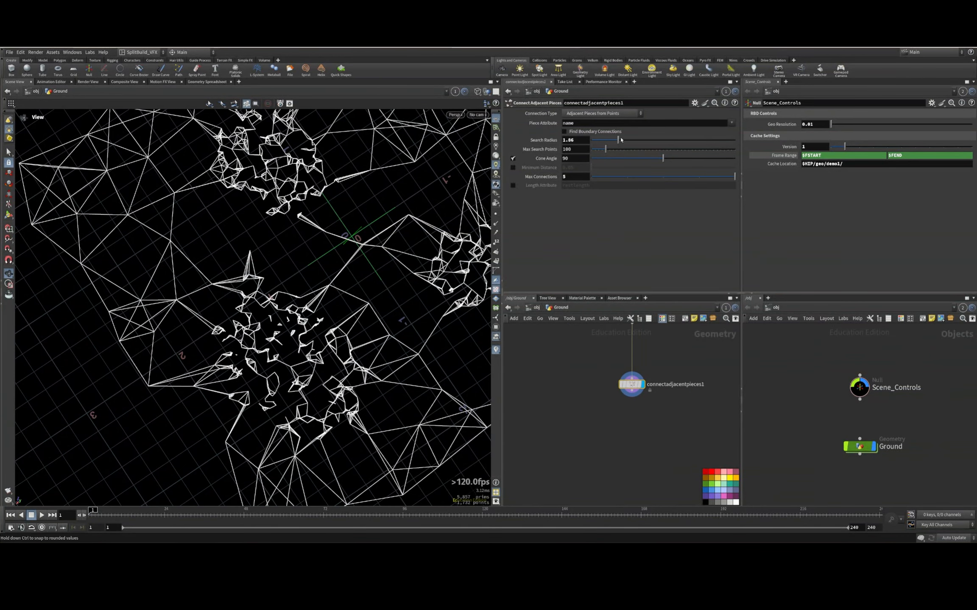
{"action": "left_click_drag", "start_coordinate": [621, 140], "coordinate": [625, 144]}
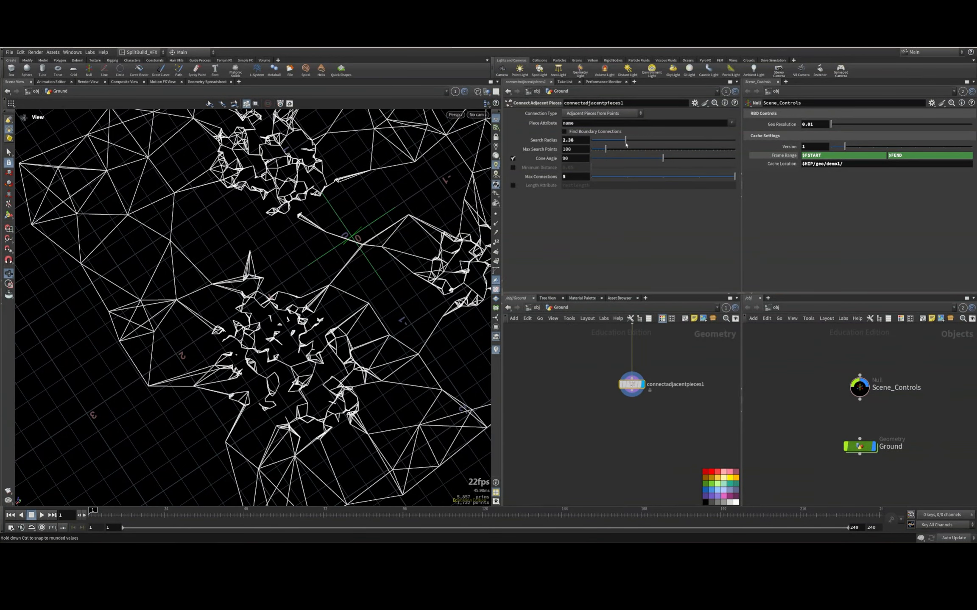
{"action": "left_click", "coordinate": [594, 132]}
{"action": "left_click", "coordinate": [593, 132]}
{"action": "middle_click_drag", "start_coordinate": [584, 140], "coordinate": [600, 175]}
{"action": "scroll", "coordinate": [392, 266], "scroll_direction": "down", "scroll_amount": 8}
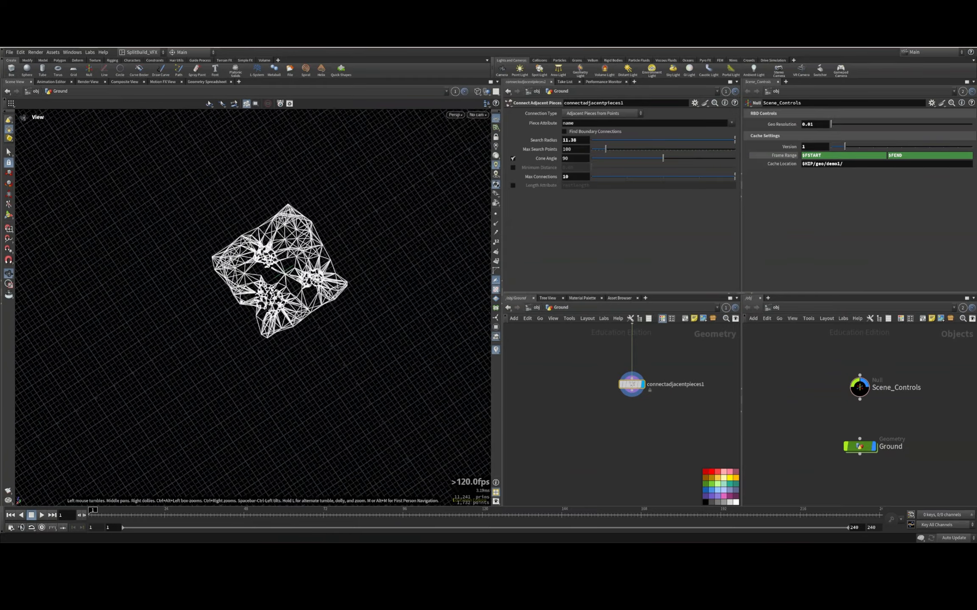
{"action": "left_click_drag", "start_coordinate": [381, 305], "coordinate": [392, 266]}
{"action": "scroll", "coordinate": [392, 267], "scroll_direction": "up", "scroll_amount": 7}
Insert a Color node between add2 and merge1 and set its color to black
{"action": "middle_click_drag", "start_coordinate": [619, 354], "coordinate": [656, 455]}
{"action": "scroll", "coordinate": [610, 484], "scroll_direction": "down", "scroll_amount": 3}
{"action": "left_click_drag", "start_coordinate": [610, 400], "coordinate": [570, 432]}
{"action": "key", "text": "Tab"}
{"action": "type", "text": "color"}
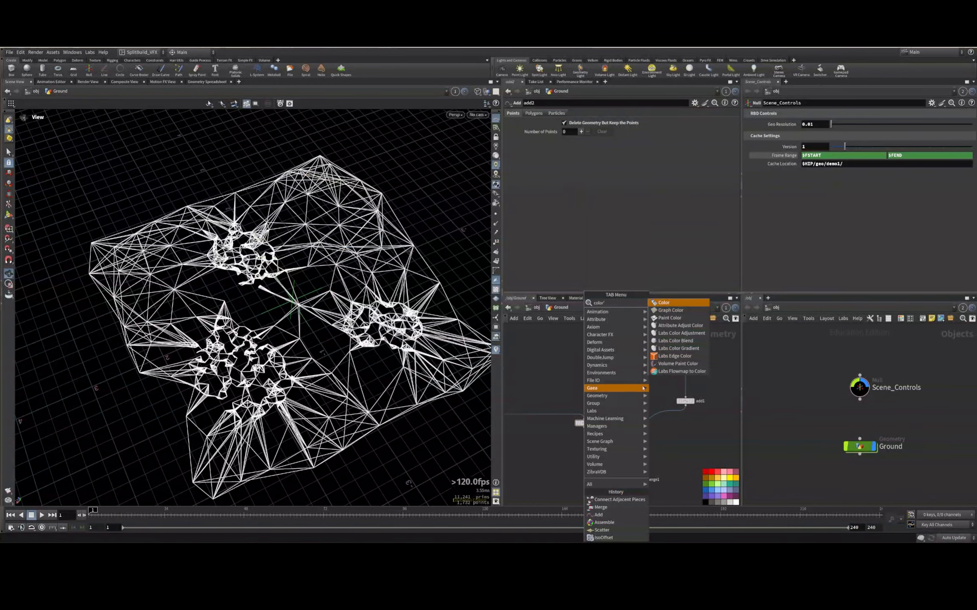
{"action": "left_click", "coordinate": [665, 304]}
{"action": "left_click", "coordinate": [613, 442]}
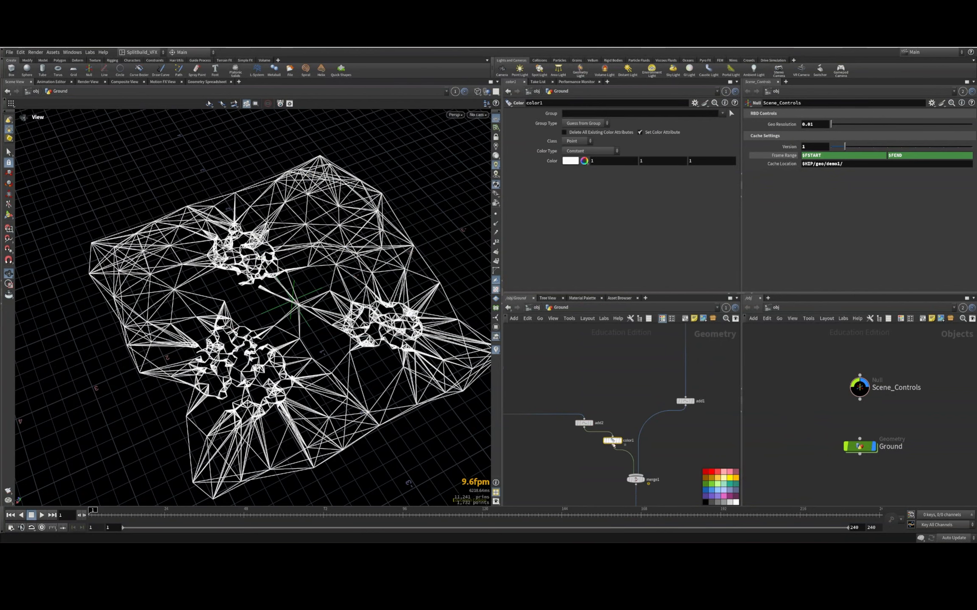
{"action": "left_click_drag", "start_coordinate": [617, 445], "coordinate": [584, 448]}
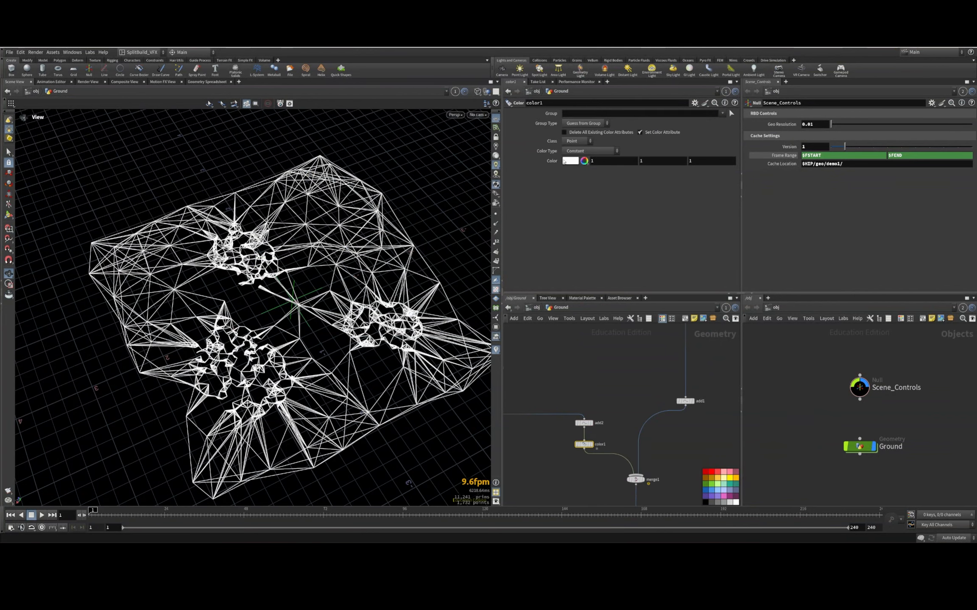
{"action": "left_click", "coordinate": [571, 160]}
{"action": "left_click", "coordinate": [536, 148]}
{"action": "left_click", "coordinate": [664, 82]}
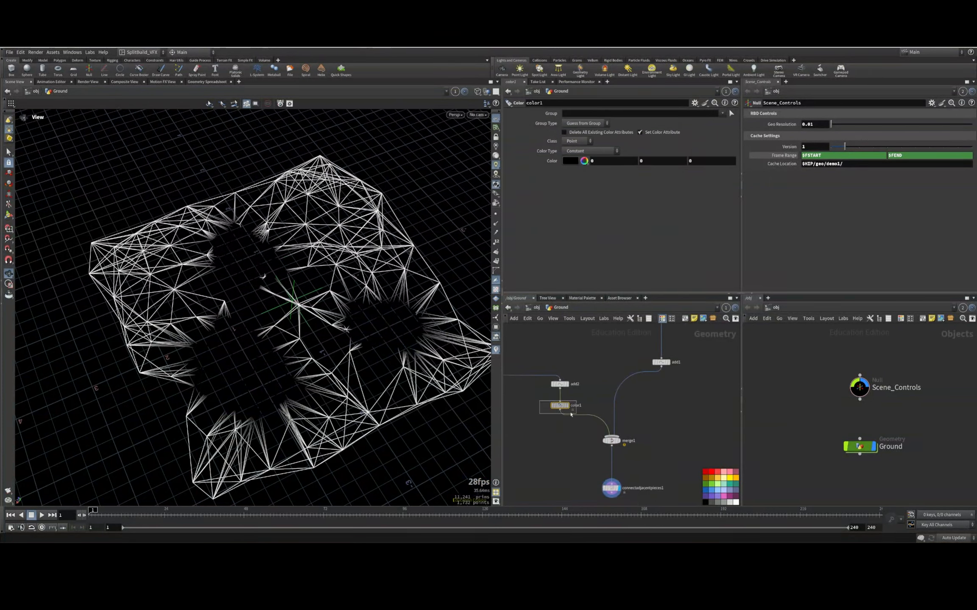
Insert a copy of color1 between add1 and merge1 and set its color to magenta (1, 0, 1)
{"action": "left_click_drag", "start_coordinate": [570, 413], "coordinate": [618, 405]}
{"action": "key", "text": "y"}
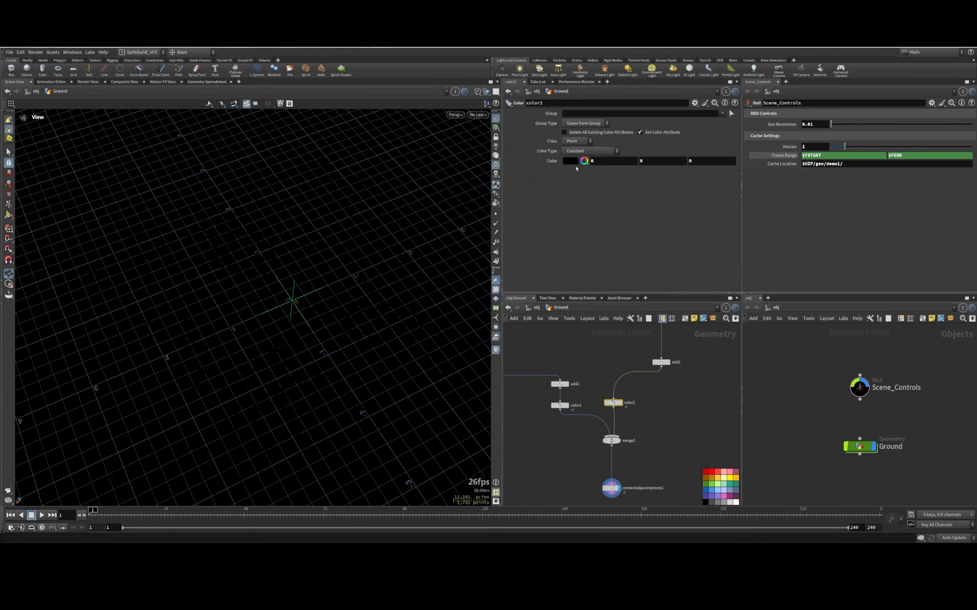
{"action": "left_click", "coordinate": [572, 161]}
{"action": "left_click", "coordinate": [665, 148]}
{"action": "left_click", "coordinate": [659, 109]}
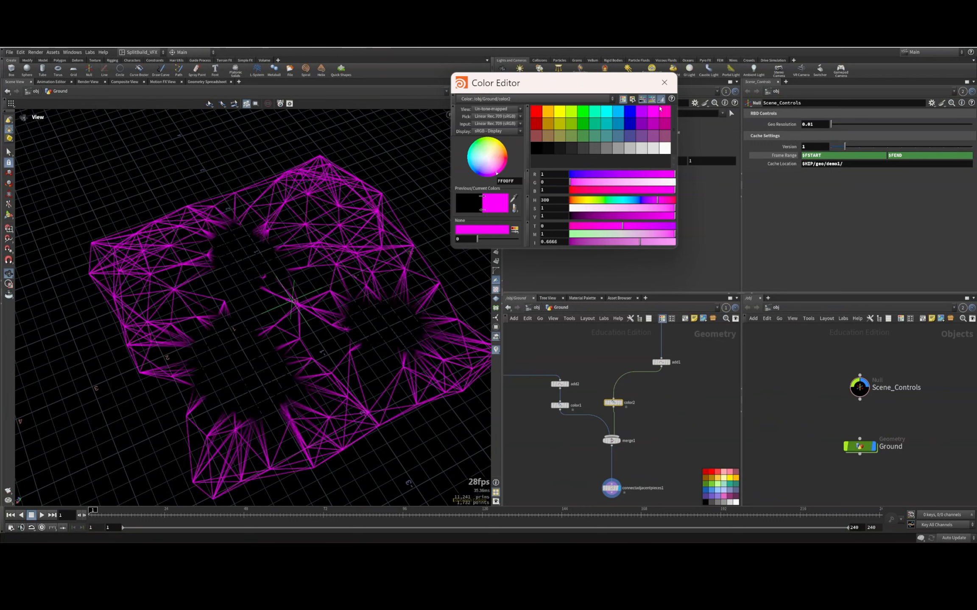
{"action": "left_click", "coordinate": [664, 83]}
Change the viewport's background color scheme to grey and inspect the black and magenta connections
{"action": "left_click_drag", "start_coordinate": [246, 398], "coordinate": [270, 285]}
{"action": "right_click_drag", "start_coordinate": [271, 286], "coordinate": [355, 305]}
{"action": "key", "text": "d"}
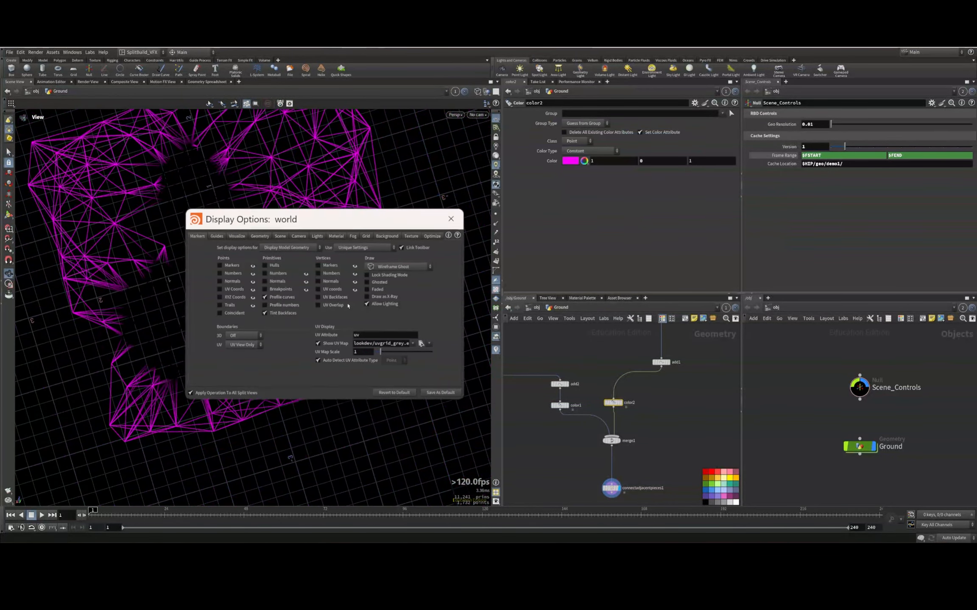
{"action": "left_click", "coordinate": [387, 236]}
{"action": "left_click", "coordinate": [248, 247]}
{"action": "left_click", "coordinate": [255, 278]}
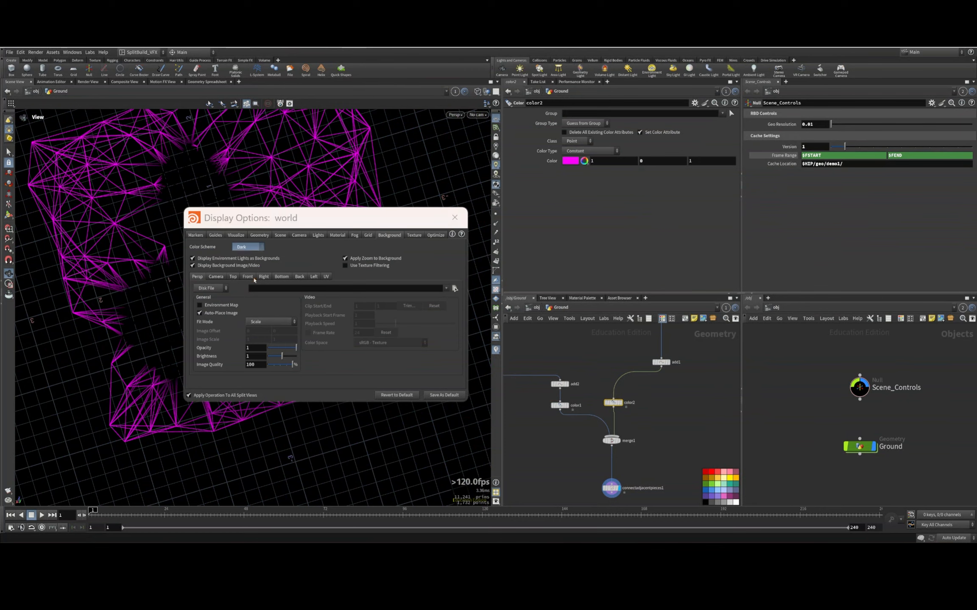
{"action": "left_click", "coordinate": [459, 221]}
{"action": "right_click_drag", "start_coordinate": [409, 271], "coordinate": [373, 301]}
{"action": "left_click_drag", "start_coordinate": [373, 301], "coordinate": [326, 250]}
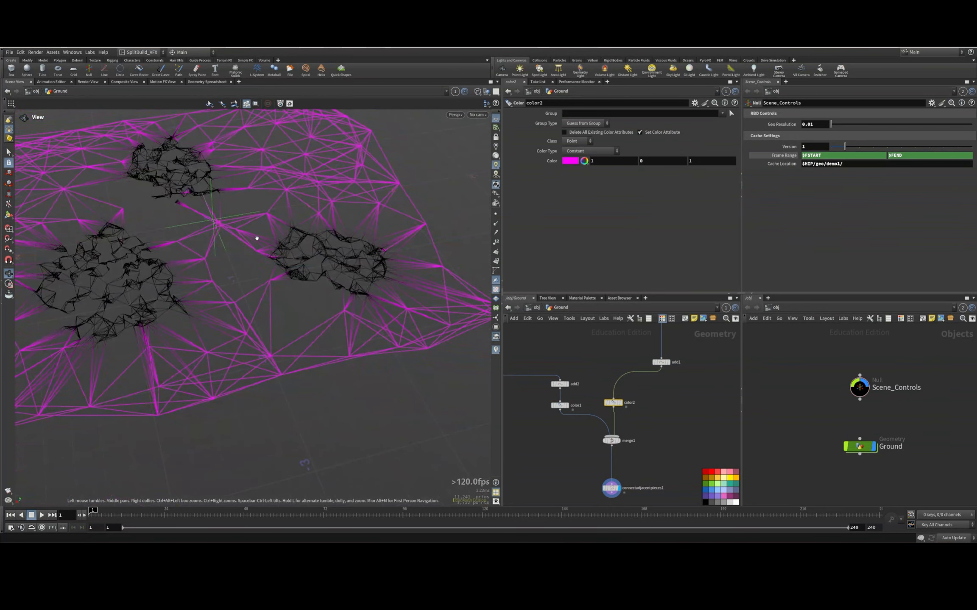
Append an Attribute Promote node below connectadjacentpieces1
{"action": "middle_click_drag", "start_coordinate": [677, 454], "coordinate": [676, 383]}
{"action": "left_click", "coordinate": [609, 417]}
{"action": "key", "text": "Tab"}
{"action": "type", "text": "attribute promo"}
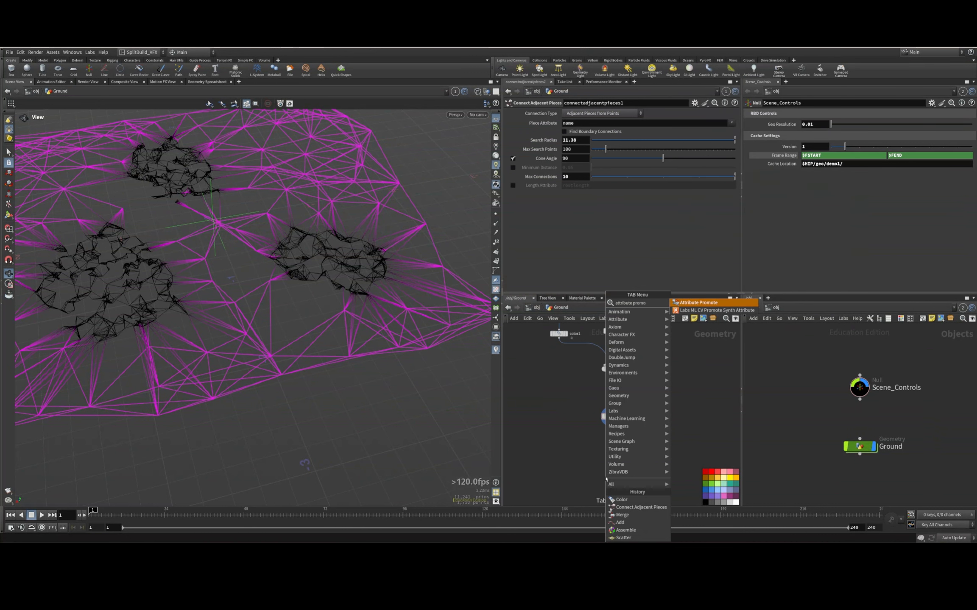
{"action": "key", "text": "Return"}
{"action": "left_click", "coordinate": [605, 474]}
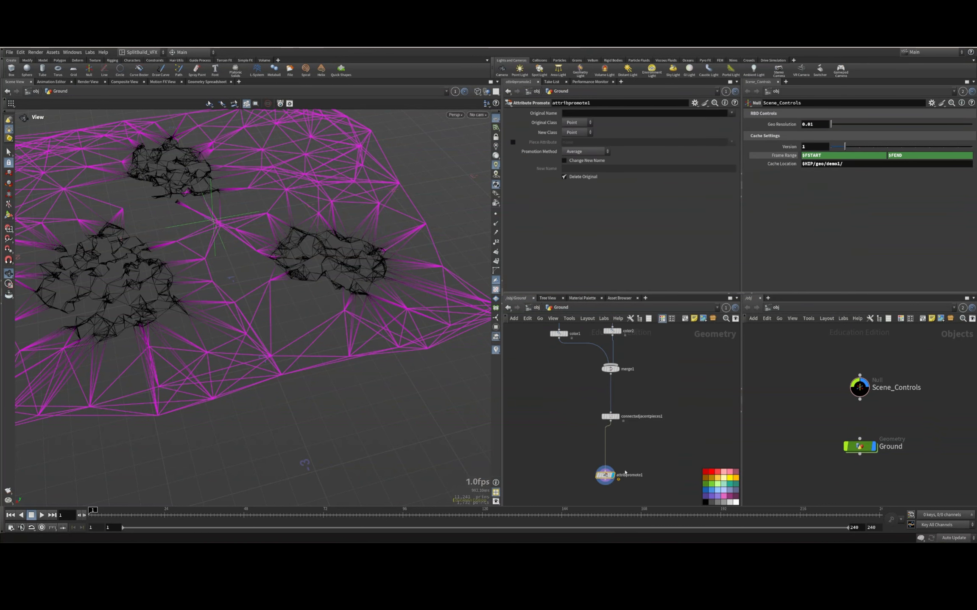
{"action": "left_click", "coordinate": [614, 475]}
Set attribpromote1 to promote the Cd attribute from Point to Primitive class
{"action": "left_click", "coordinate": [730, 113]}
{"action": "left_click", "coordinate": [743, 122]}
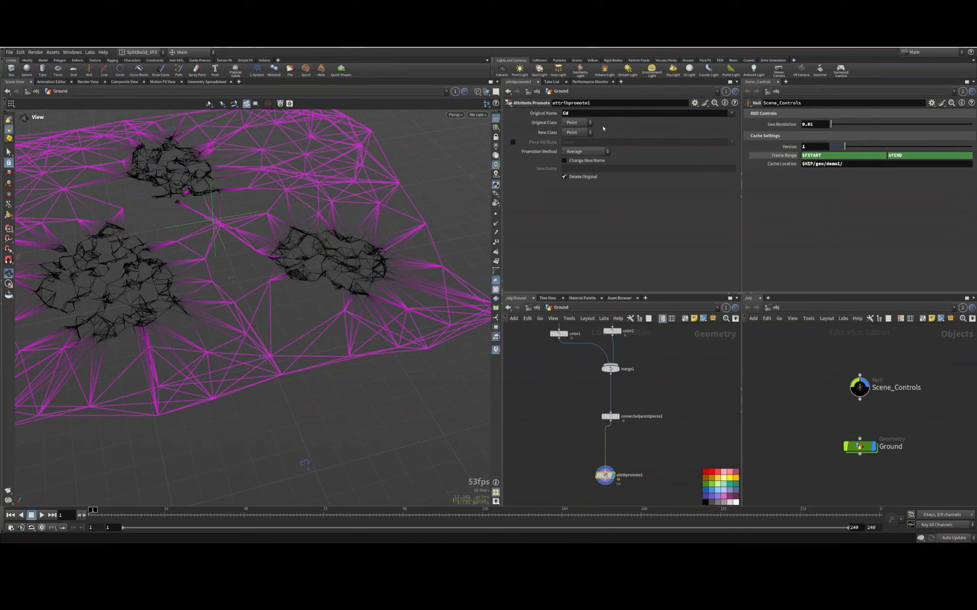
{"action": "left_click", "coordinate": [576, 132]}
{"action": "left_click", "coordinate": [576, 153]}
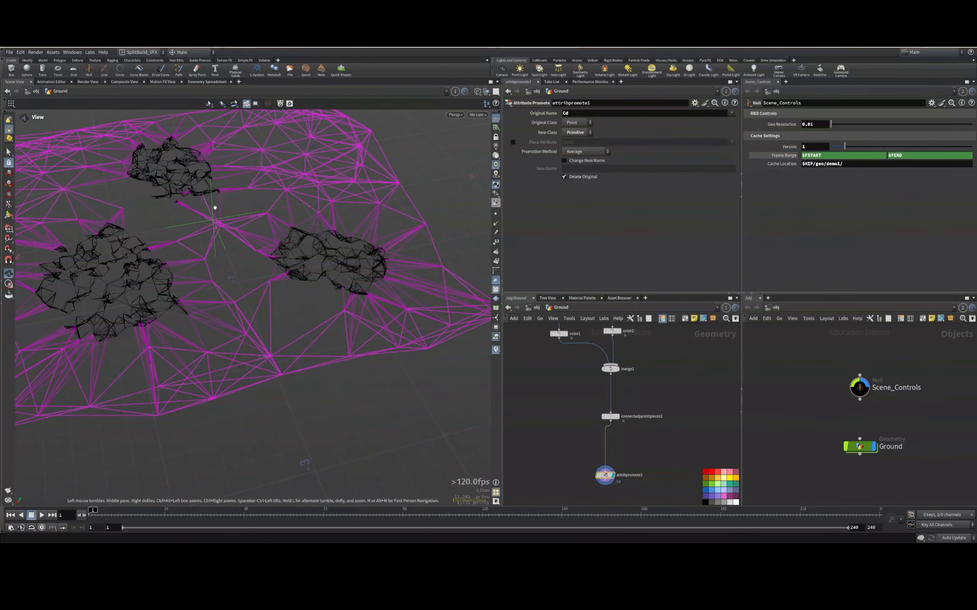
Append an Attribute Wrangle node below attribpromote1
{"action": "scroll", "coordinate": [678, 419], "scroll_direction": "down", "scroll_amount": 2}
{"action": "key", "text": "Tab"}
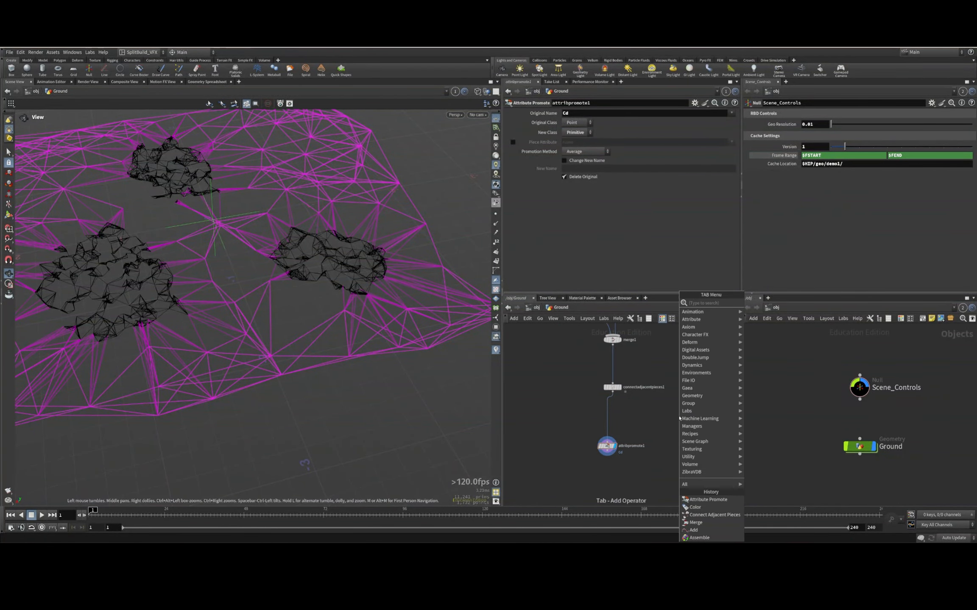
{"action": "type", "text": "attribute"}
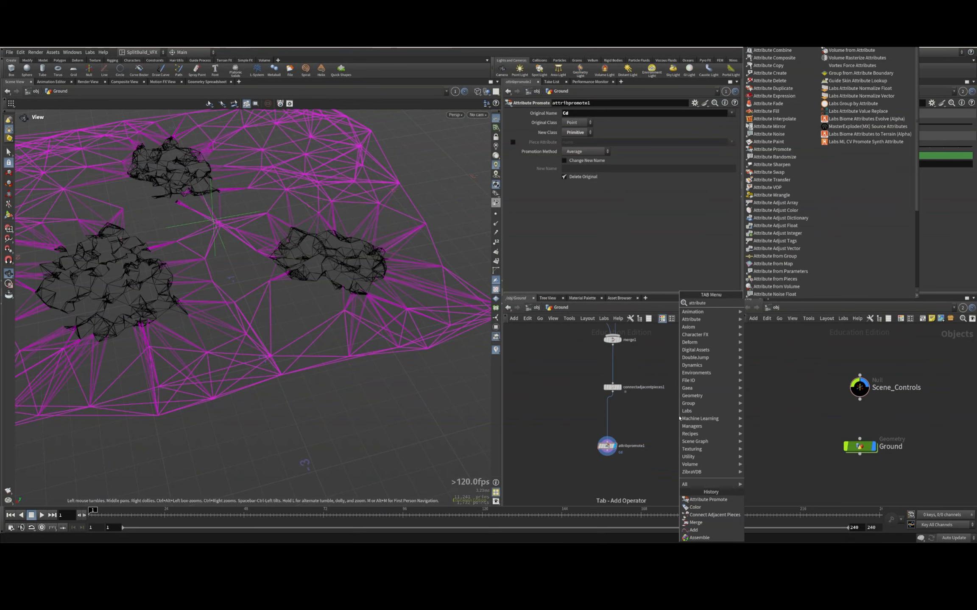
{"action": "type", "text": " wran"}
{"action": "key", "text": "Return"}
{"action": "middle_click_drag", "start_coordinate": [666, 431], "coordinate": [674, 398]}
{"action": "left_click", "coordinate": [620, 446]}
{"action": "left_click_drag", "start_coordinate": [615, 419], "coordinate": [618, 453]}
{"action": "left_click", "coordinate": [628, 446]}
{"action": "left_click", "coordinate": [551, 173]}
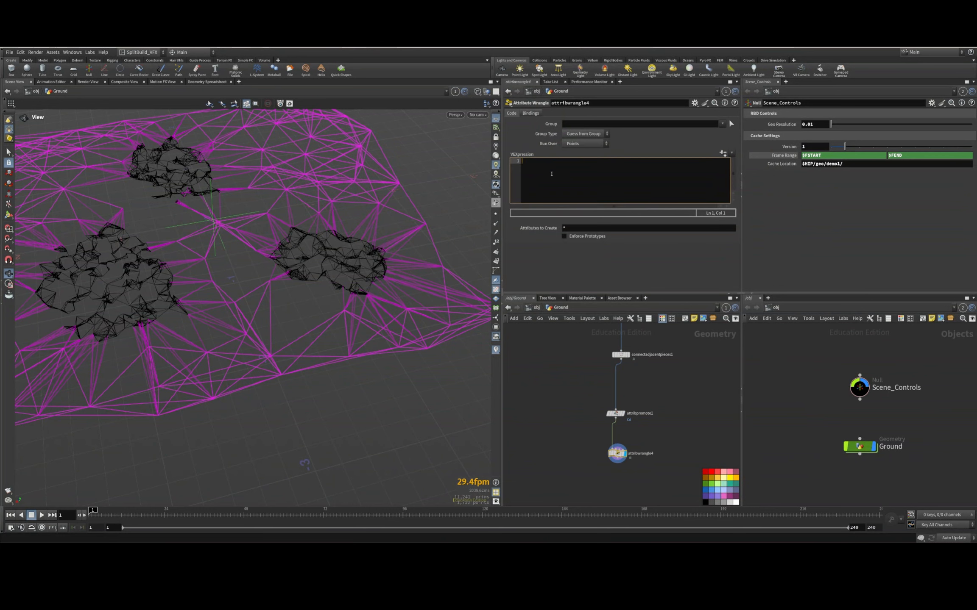
{"action": "type", "text": "if(@Cd"}
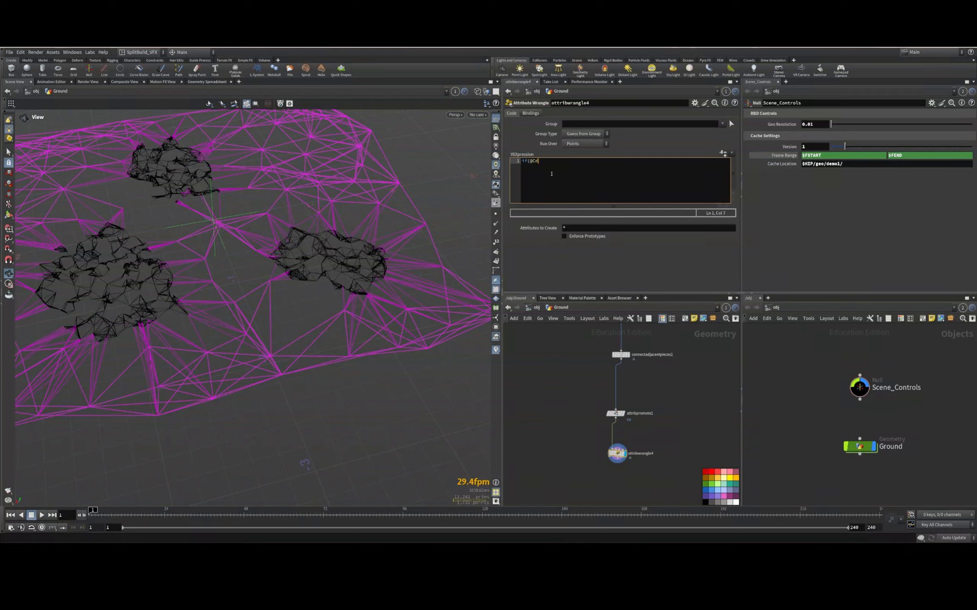
{"action": "type", "text": ".r<"}
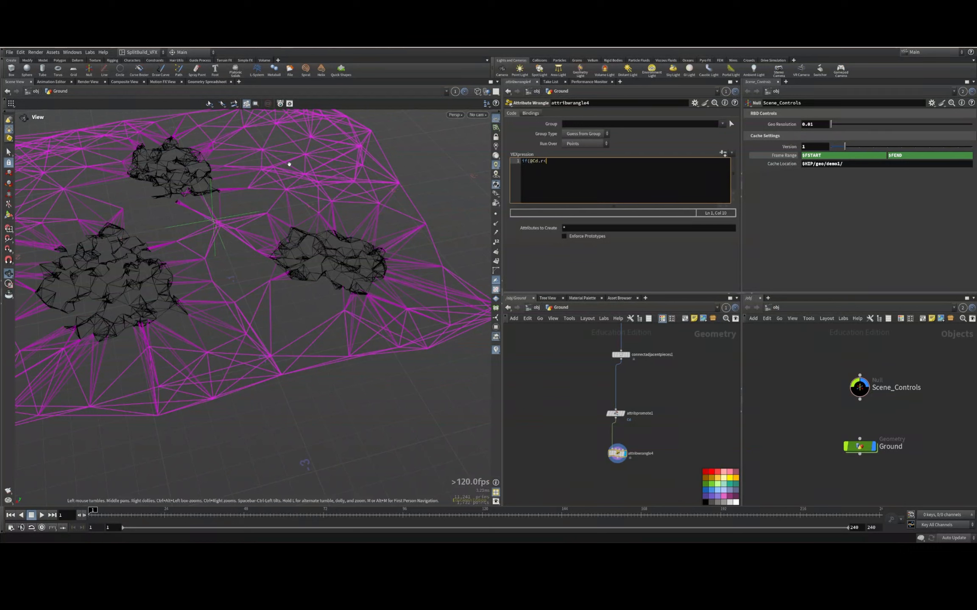
{"action": "type", "text": ".5) {"}
{"action": "key", "text": "Return"}
{"action": "key", "text": "Return"}
{"action": "type", "text": "}}"}
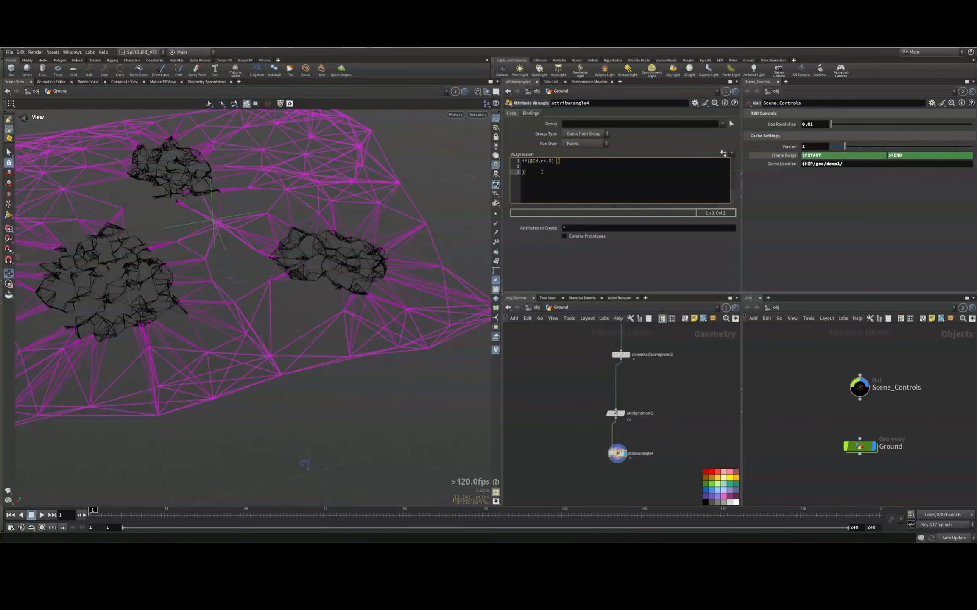
{"action": "key", "text": "Up"}
{"action": "key", "text": "Tab"}
{"action": "type", "text": "removeprim"}
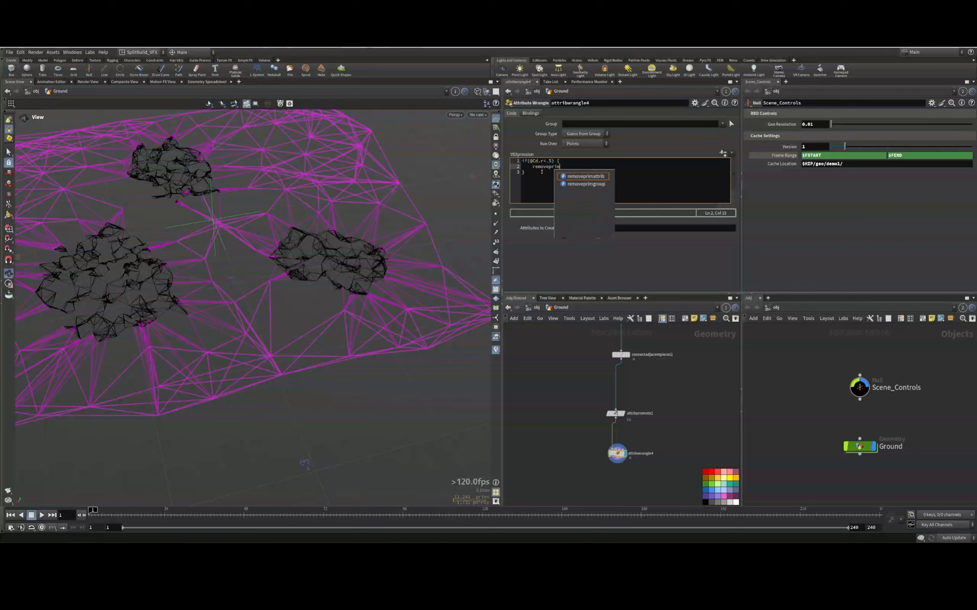
{"action": "type", "text": "(0"}
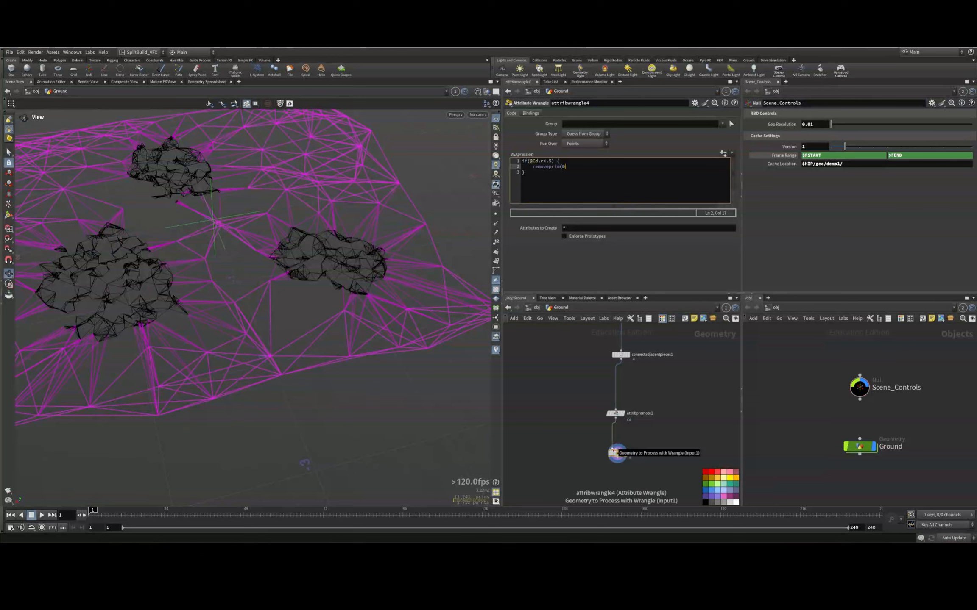
{"action": "mouse_move", "coordinate": [619, 452]}
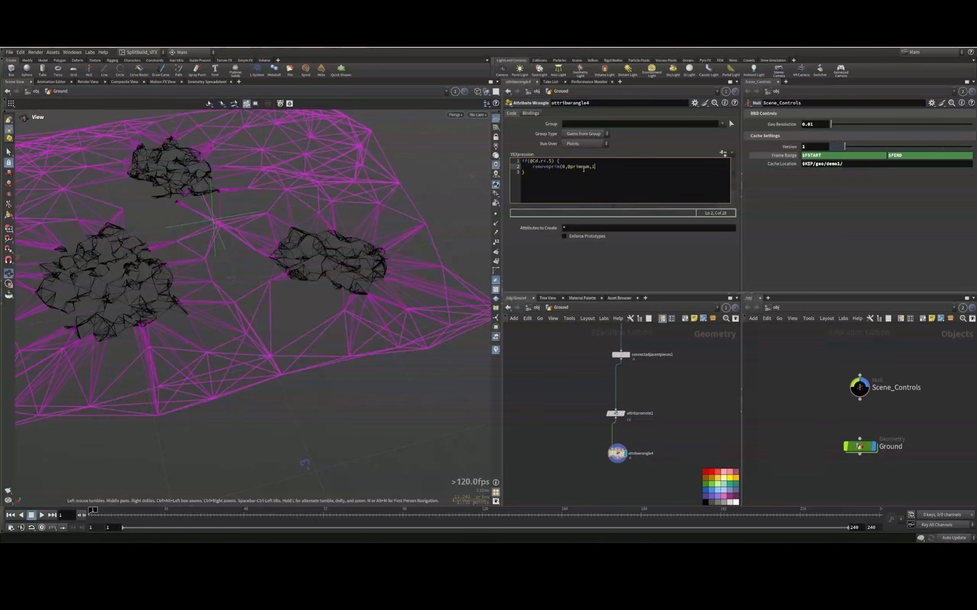
{"action": "type", "text": ")"}
{"action": "left_click", "coordinate": [607, 175]}
{"action": "left_click", "coordinate": [687, 425]}
{"action": "left_click", "coordinate": [608, 164]}
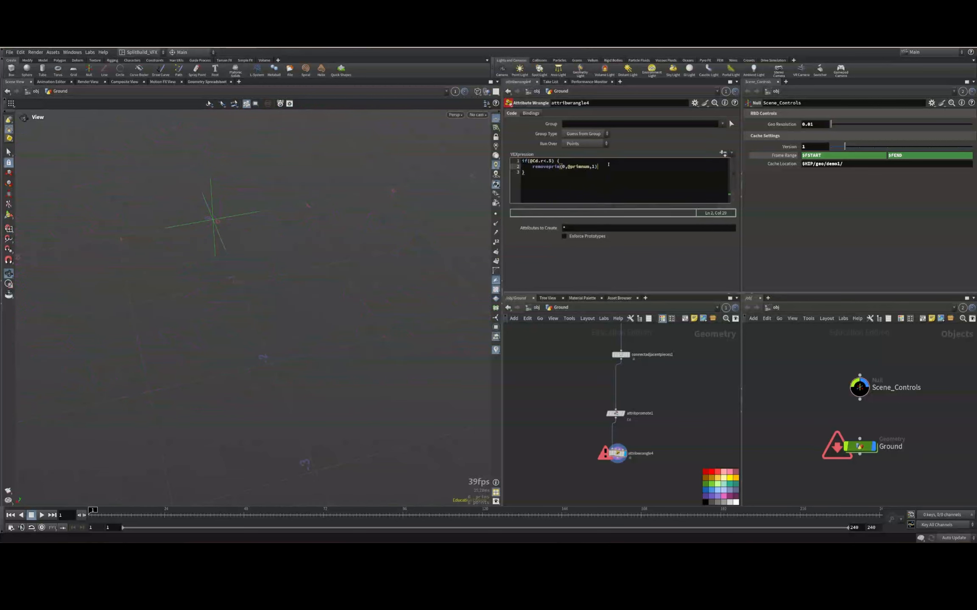
{"action": "type", "text": ";"}
{"action": "left_click", "coordinate": [689, 412]}
Set attribwrangle4 to run over Primitives and inspect the resulting connections around the lifted areas
{"action": "left_click", "coordinate": [579, 144]}
{"action": "left_click", "coordinate": [576, 160]}
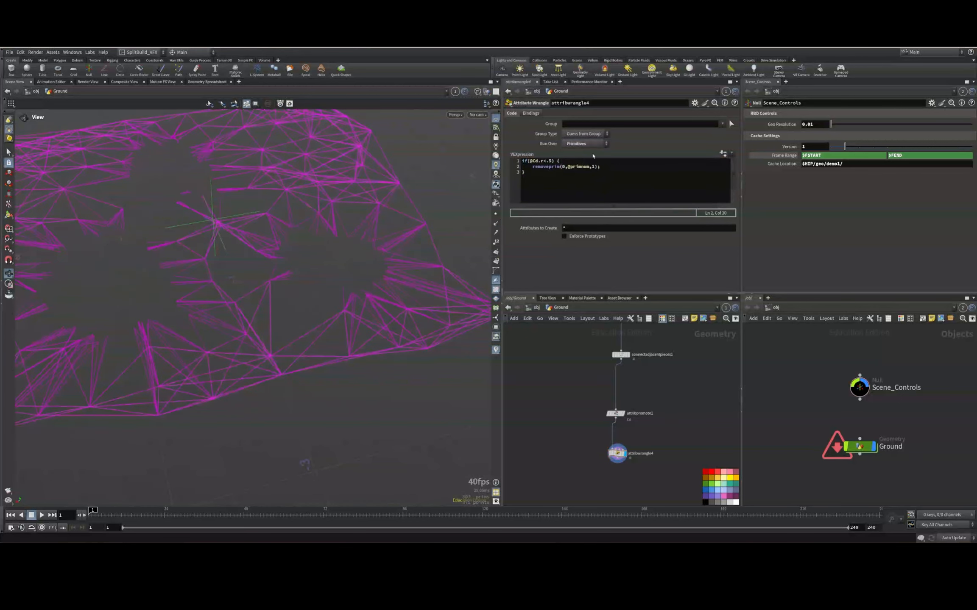
{"action": "right_click_drag", "start_coordinate": [292, 264], "coordinate": [362, 273]}
{"action": "left_click_drag", "start_coordinate": [362, 273], "coordinate": [292, 356]}
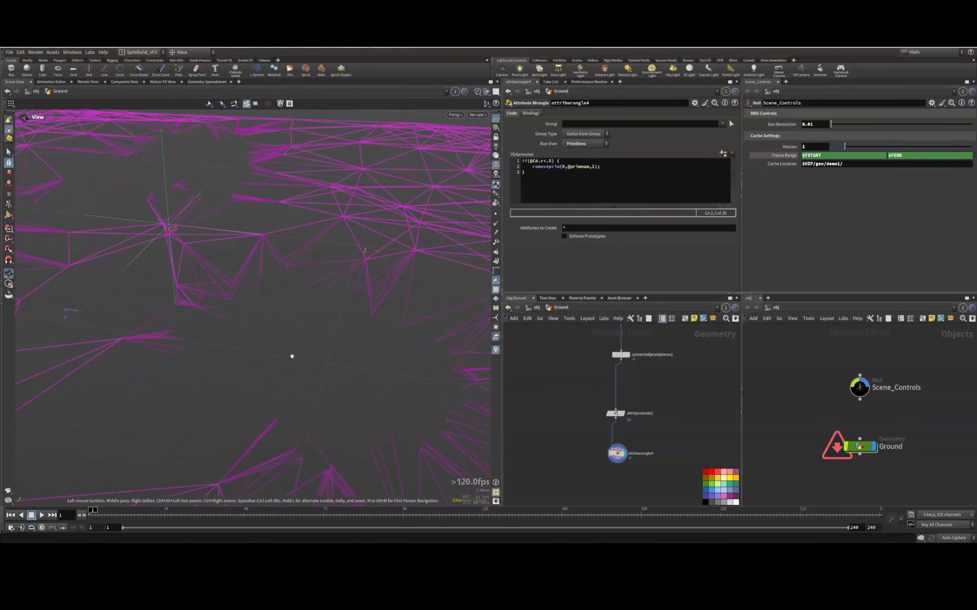
Save the scene file and examine the whole magenta connection network
{"action": "key", "text": "ctrl+s"}
{"action": "left_click_drag", "start_coordinate": [361, 298], "coordinate": [365, 353]}
{"action": "right_click_drag", "start_coordinate": [364, 354], "coordinate": [339, 369]}
{"action": "middle_click_drag", "start_coordinate": [543, 354], "coordinate": [606, 442]}
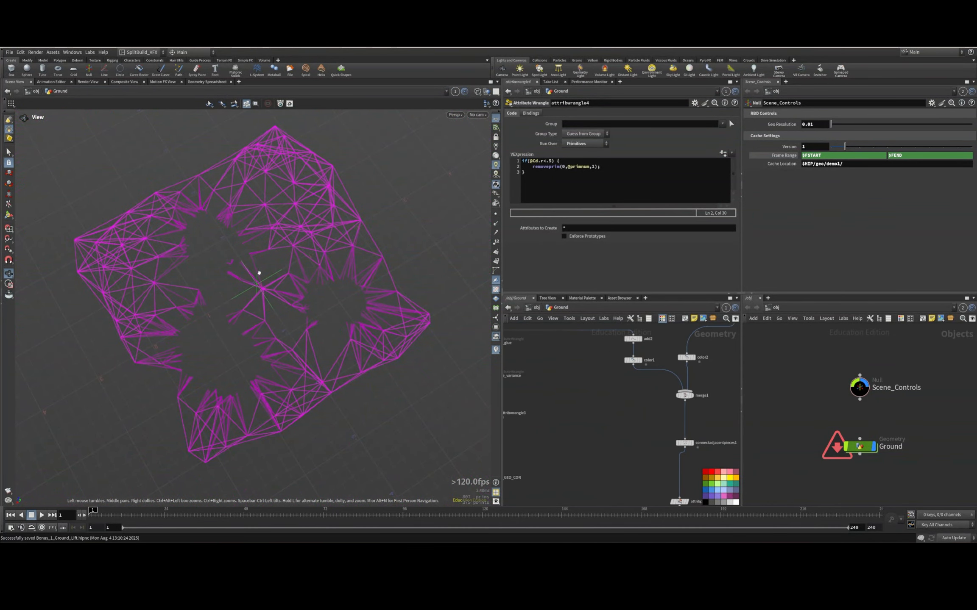
{"action": "right_click_drag", "start_coordinate": [259, 273], "coordinate": [278, 256]}
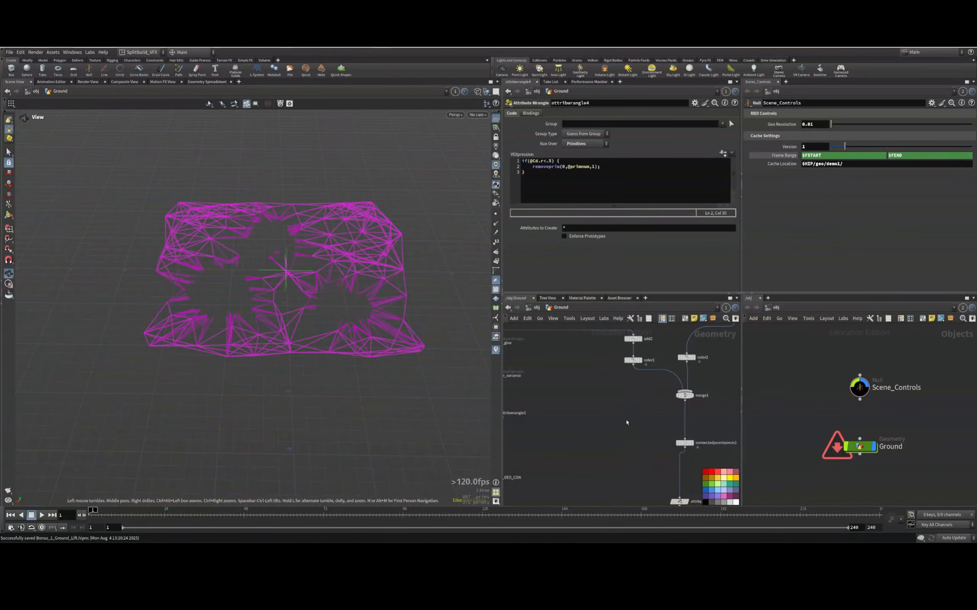
Copy the three constraint nodes from set_glue through attribwrangle3 in the existing constraint branch
{"action": "middle_click_drag", "start_coordinate": [626, 422], "coordinate": [566, 346]}
{"action": "middle_click_drag", "start_coordinate": [675, 464], "coordinate": [698, 401]}
{"action": "scroll", "coordinate": [659, 442], "scroll_direction": "down", "scroll_amount": 3}
{"action": "middle_click_drag", "start_coordinate": [588, 433], "coordinate": [683, 473]}
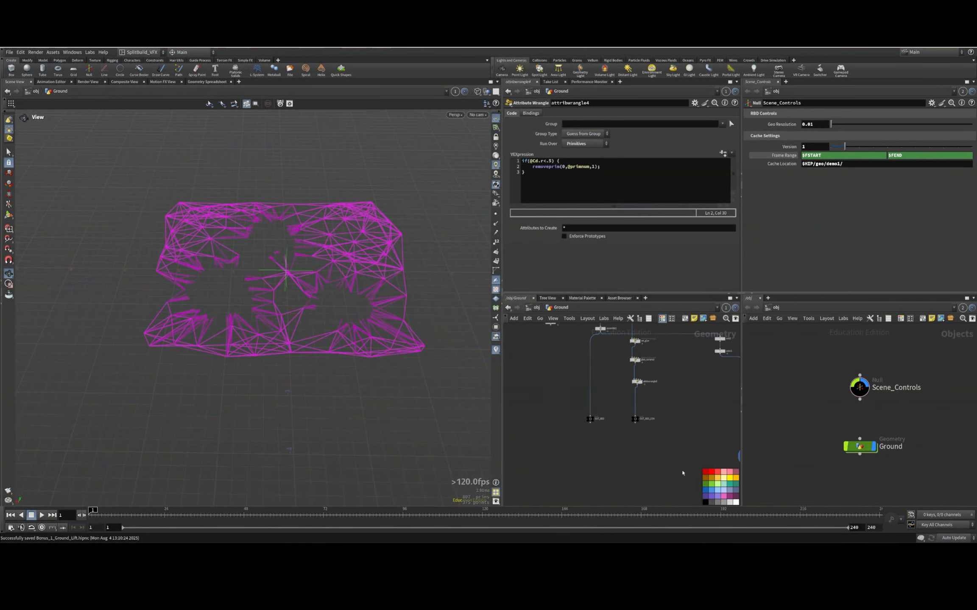
{"action": "middle_click_drag", "start_coordinate": [678, 407], "coordinate": [663, 452]}
{"action": "left_click_drag", "start_coordinate": [601, 378], "coordinate": [648, 445]}
{"action": "key", "text": "ctrl+c"}
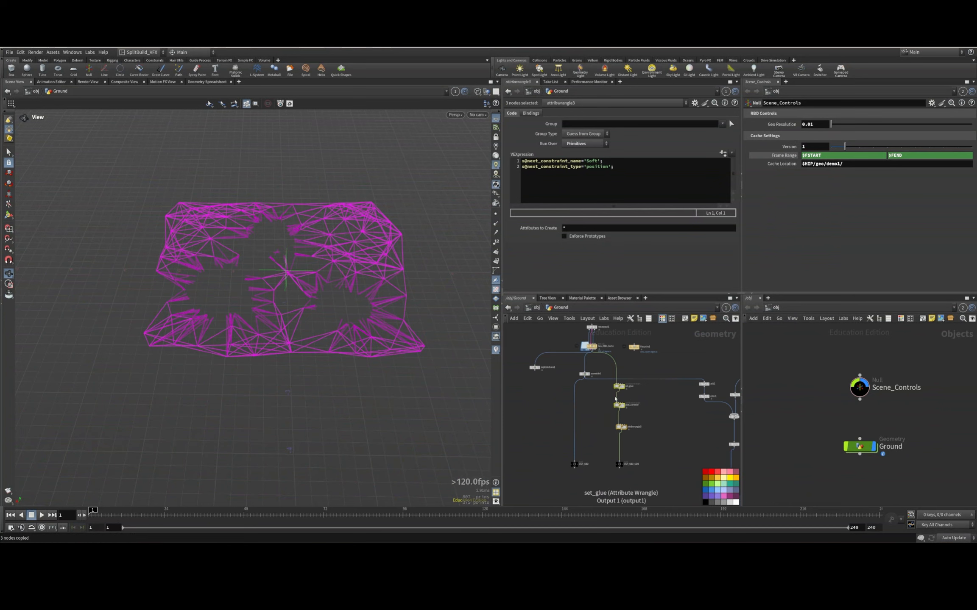
Paste the three copied glue-constraint nodes and connect the first one to the output of attribwrangle4
{"action": "middle_click_drag", "start_coordinate": [687, 460], "coordinate": [576, 339]}
{"action": "key", "text": "ctrl+v"}
{"action": "scroll", "coordinate": [646, 390], "scroll_direction": "up", "scroll_amount": 3}
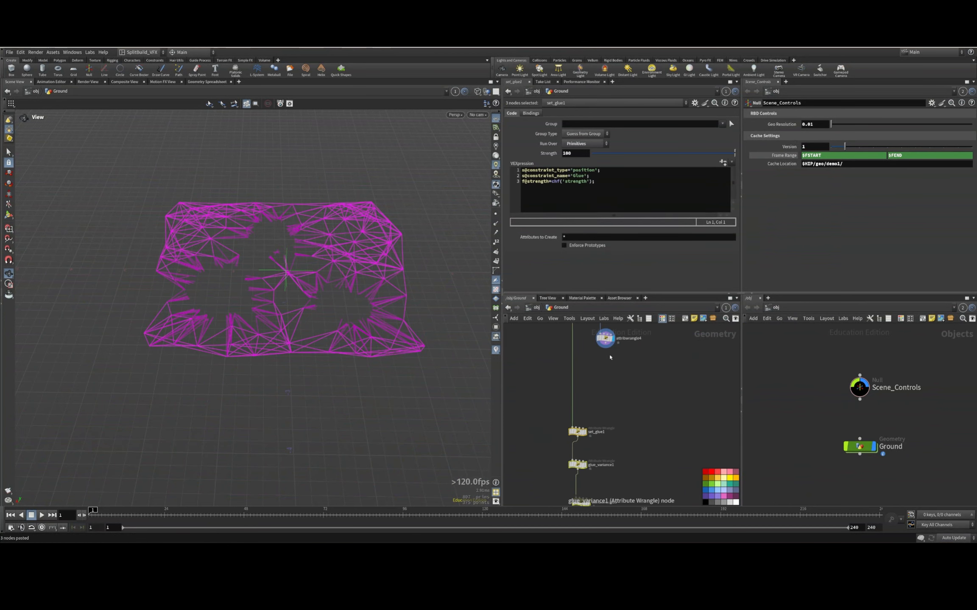
{"action": "left_click_drag", "start_coordinate": [605, 344], "coordinate": [572, 427]}
Display set_glue1, followed by attribwrangle5 at the end of the pasted constraint chain
{"action": "left_click", "coordinate": [585, 433]}
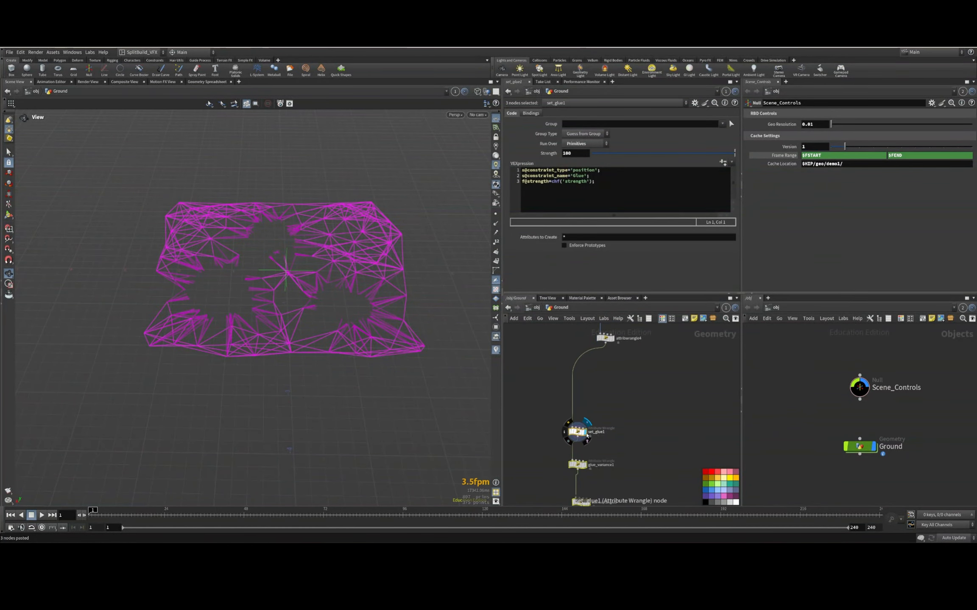
{"action": "left_click", "coordinate": [578, 432]}
{"action": "middle_click_drag", "start_coordinate": [607, 451], "coordinate": [621, 419]}
{"action": "left_click", "coordinate": [593, 432]}
{"action": "left_click", "coordinate": [595, 470]}
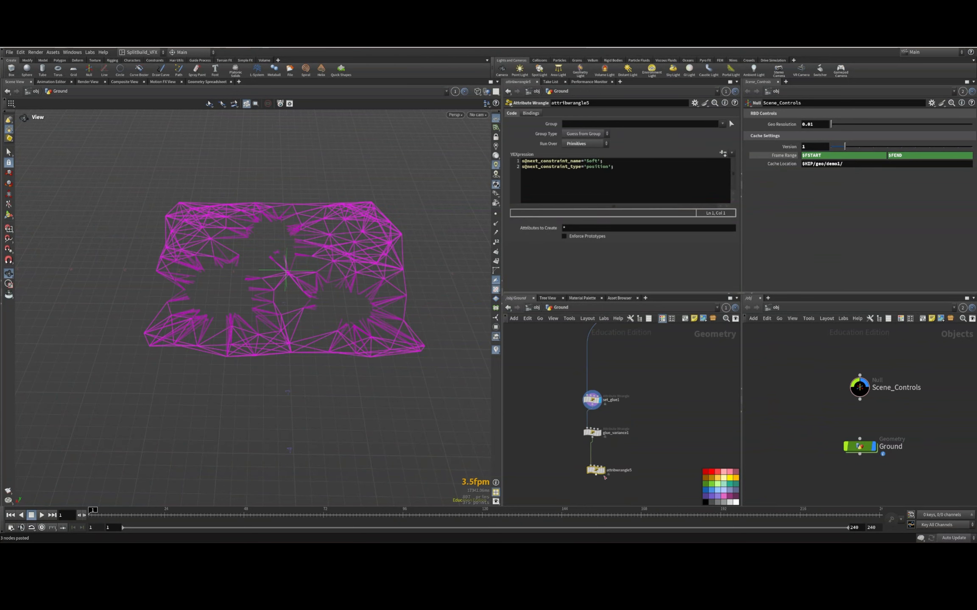
{"action": "left_click", "coordinate": [603, 471]}
{"action": "middle_click_drag", "start_coordinate": [607, 474], "coordinate": [636, 418]}
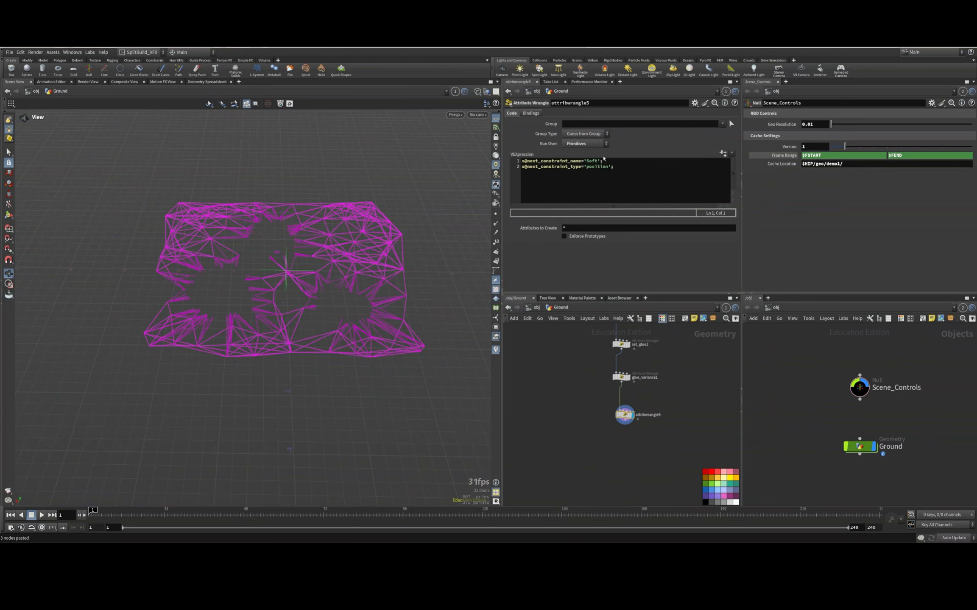
Change the glue Strength value on the set_glue1 wrangle
{"action": "middle_click_drag", "start_coordinate": [660, 364], "coordinate": [645, 417]}
{"action": "left_click", "coordinate": [606, 398]}
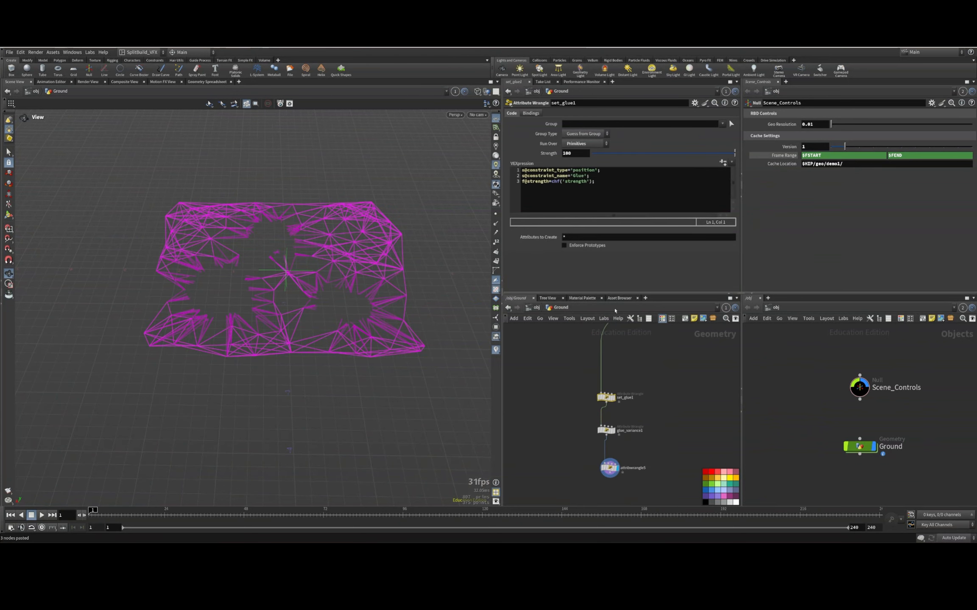
{"action": "left_click", "coordinate": [577, 154]}
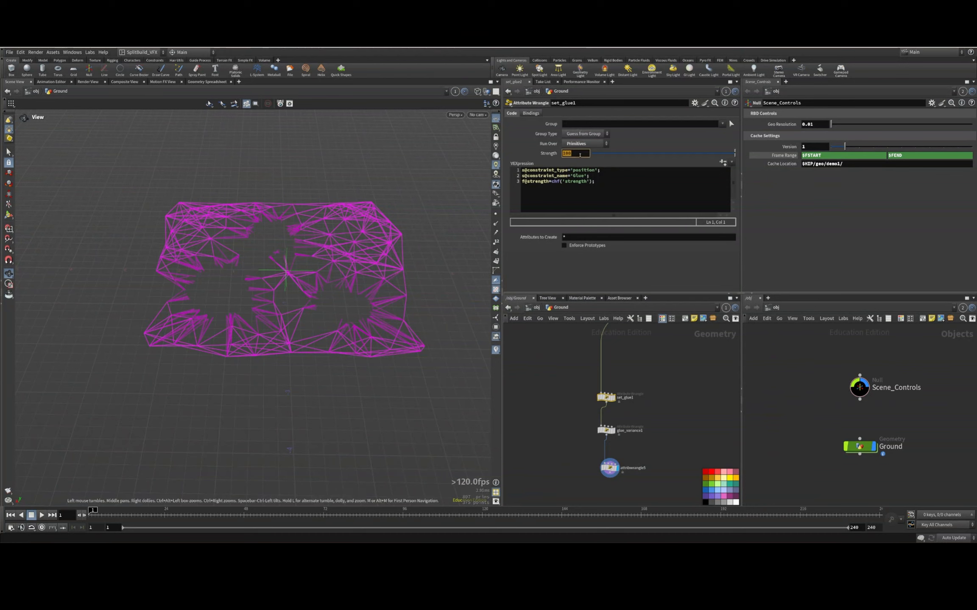
{"action": "type", "text": "00"}
{"action": "left_click_drag", "start_coordinate": [557, 408], "coordinate": [651, 447]}
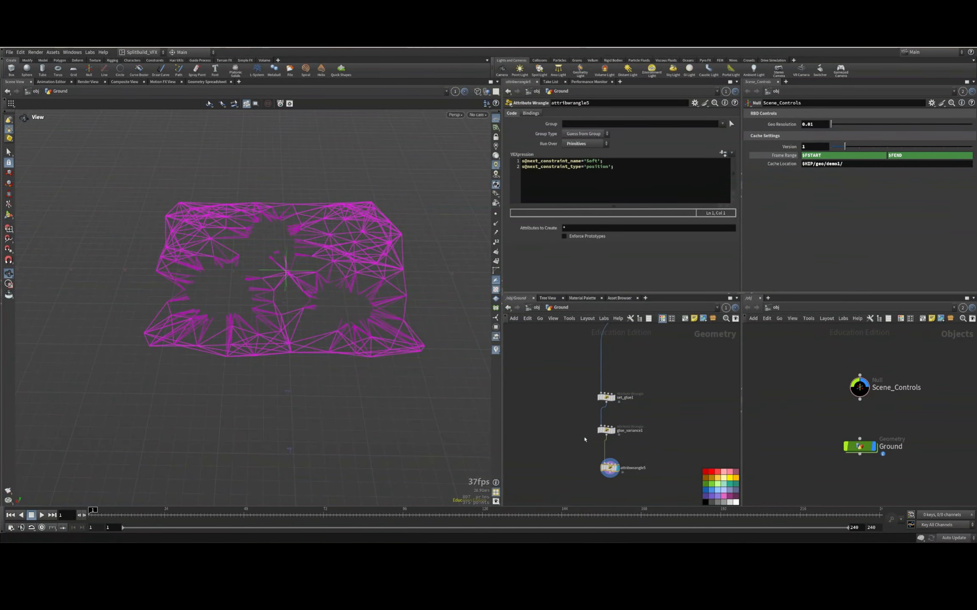
{"action": "left_click", "coordinate": [610, 468]}
Duplicate the OUT_GEO_CON null and connect the copy beneath attribwrangle5
{"action": "scroll", "coordinate": [625, 459], "scroll_direction": "down", "scroll_amount": 8}
{"action": "left_click", "coordinate": [563, 386]}
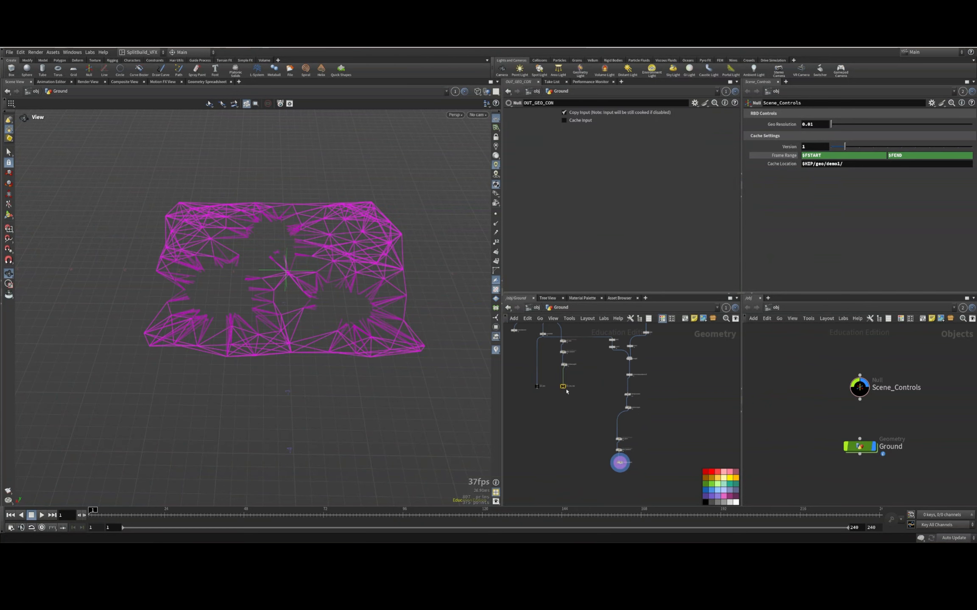
{"action": "left_click_drag", "start_coordinate": [564, 387], "coordinate": [612, 489], "text": "alt"}
{"action": "scroll", "coordinate": [627, 488], "scroll_direction": "up", "scroll_amount": 6}
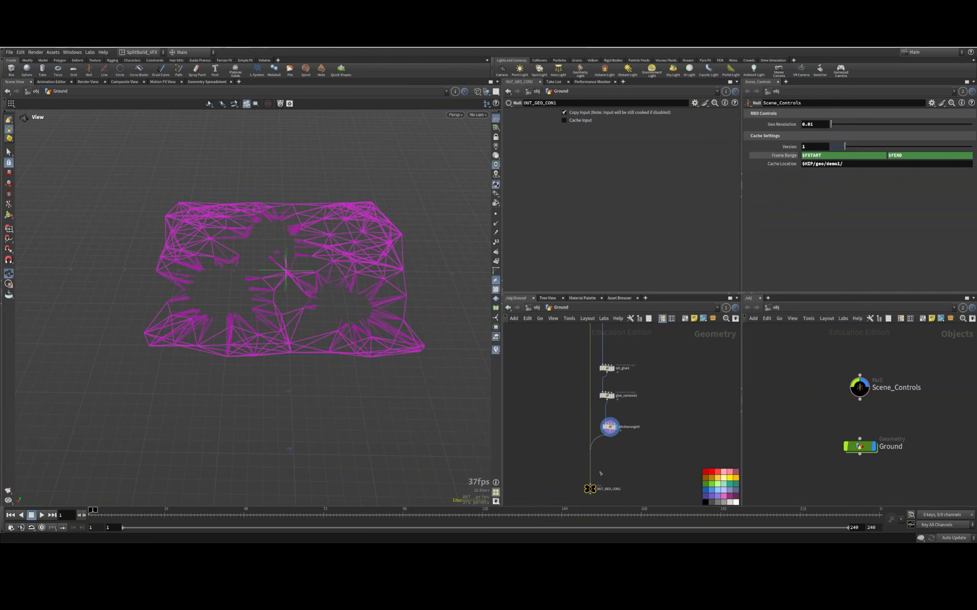
{"action": "scroll", "coordinate": [600, 473], "scroll_direction": "up", "scroll_amount": 5}
Rename the duplicated null OUT_CON_to_Edge and align it under the constraint chain
{"action": "double_click", "coordinate": [608, 452]}
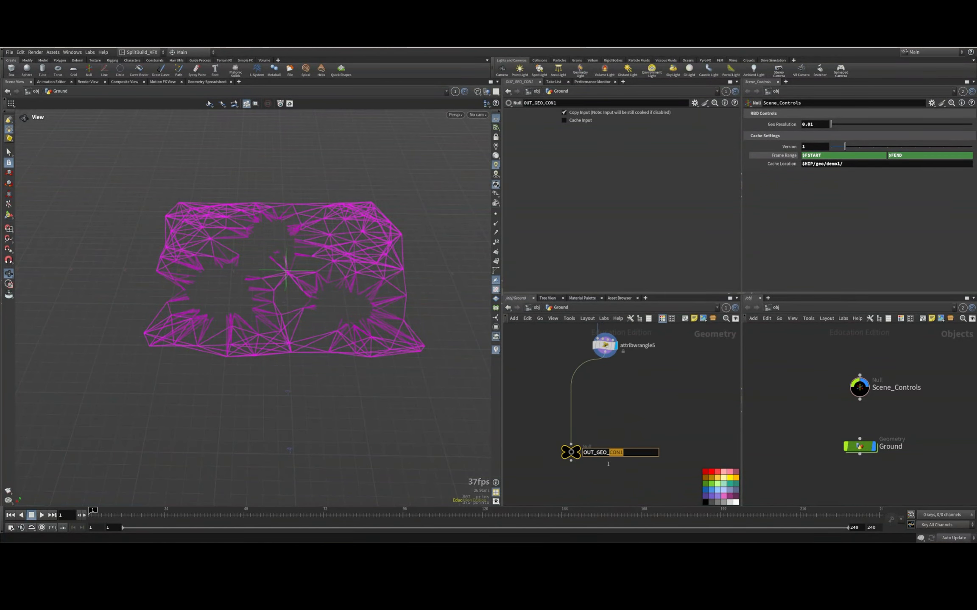
{"action": "left_click_drag", "start_coordinate": [608, 463], "coordinate": [597, 467]}
{"action": "type", "text": "CON_to_Edge_"}
{"action": "key", "text": "BackSpace"}
{"action": "key", "text": "Return"}
{"action": "scroll", "coordinate": [589, 474], "scroll_direction": "down", "scroll_amount": 5}
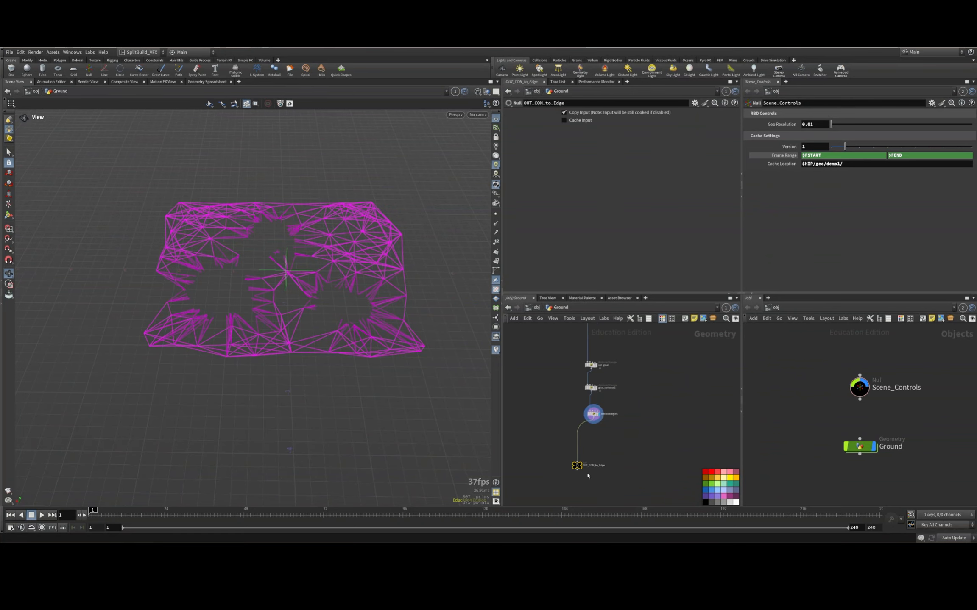
{"action": "left_click_drag", "start_coordinate": [576, 467], "coordinate": [592, 466]}
Add a Null node wired to a second branch from the output of assemble2
{"action": "scroll", "coordinate": [598, 415], "scroll_direction": "down", "scroll_amount": 6}
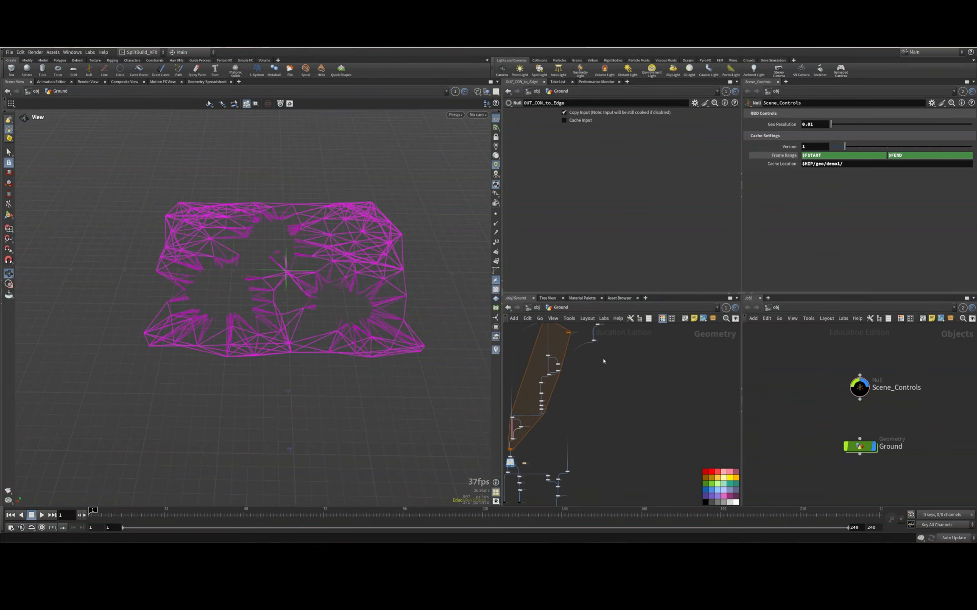
{"action": "scroll", "coordinate": [558, 424], "scroll_direction": "up", "scroll_amount": 5}
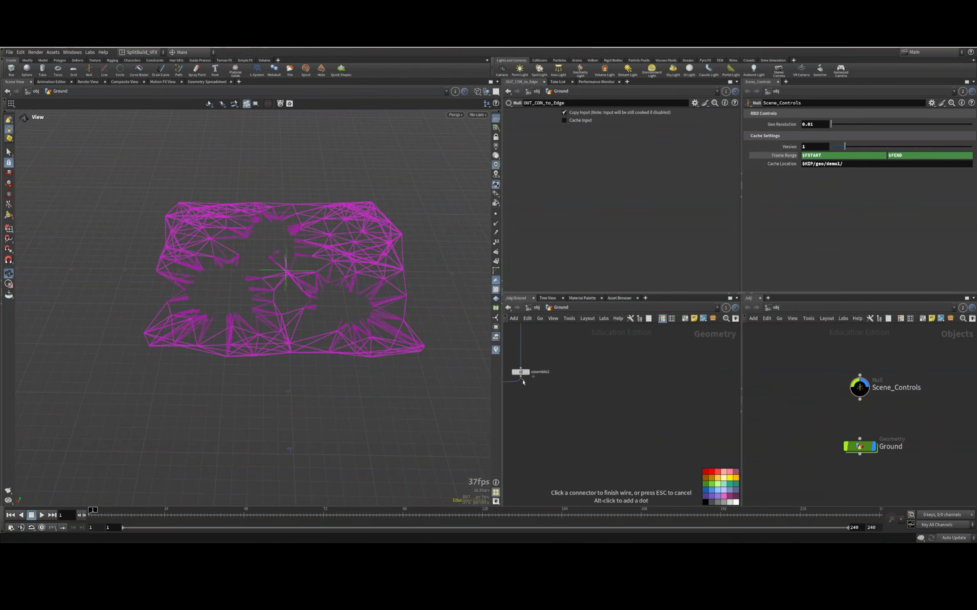
{"action": "key", "text": "Tab"}
{"action": "type", "text": "attribut"}
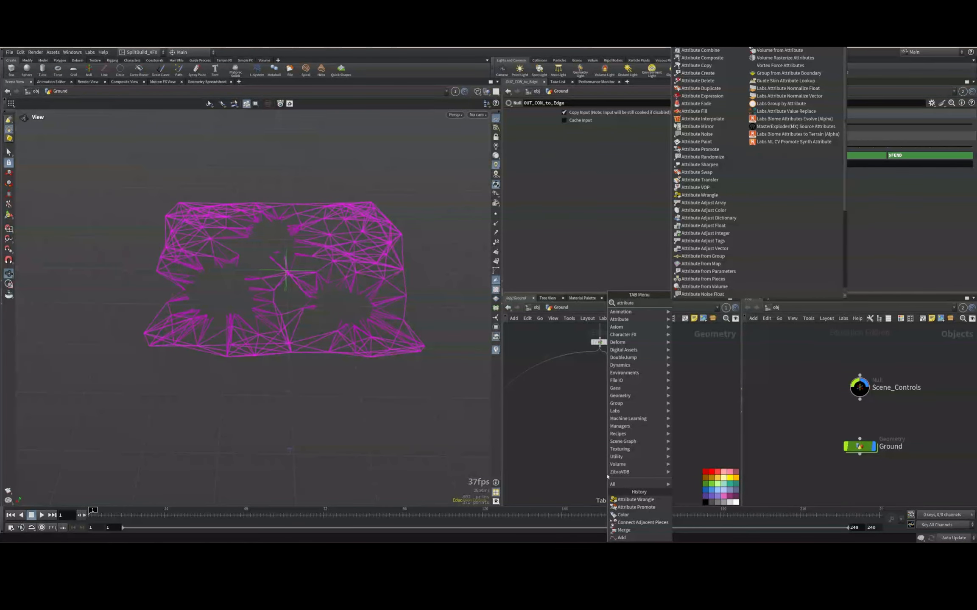
{"action": "key", "text": "BackSpace"}
{"action": "key", "text": "BackSpace"}
{"action": "key", "text": "BackSpace"}
{"action": "key", "text": "BackSpace"}
{"action": "key", "text": "BackSpace"}
{"action": "key", "text": "BackSpace"}
{"action": "key", "text": "BackSpace"}
{"action": "key", "text": "BackSpace"}
{"action": "type", "text": "null"}
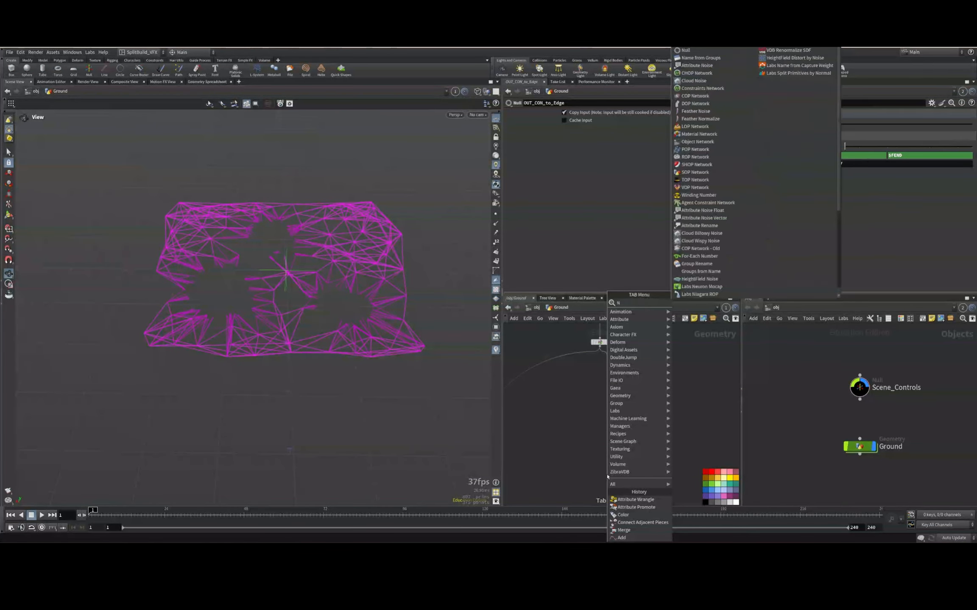
{"action": "key", "text": "Return"}
{"action": "key", "text": "Tab"}
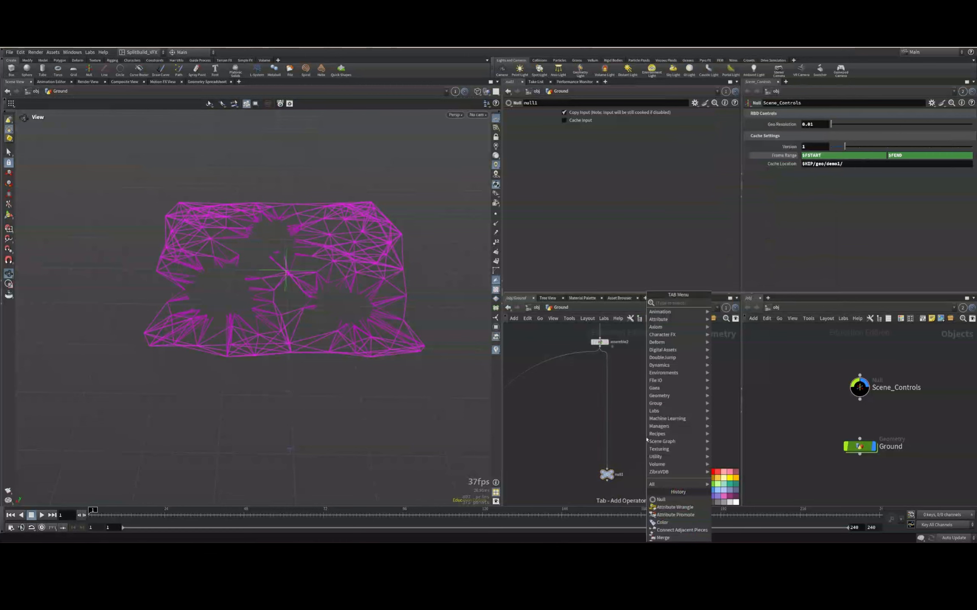
{"action": "type", "text": "attribute wrangle"}
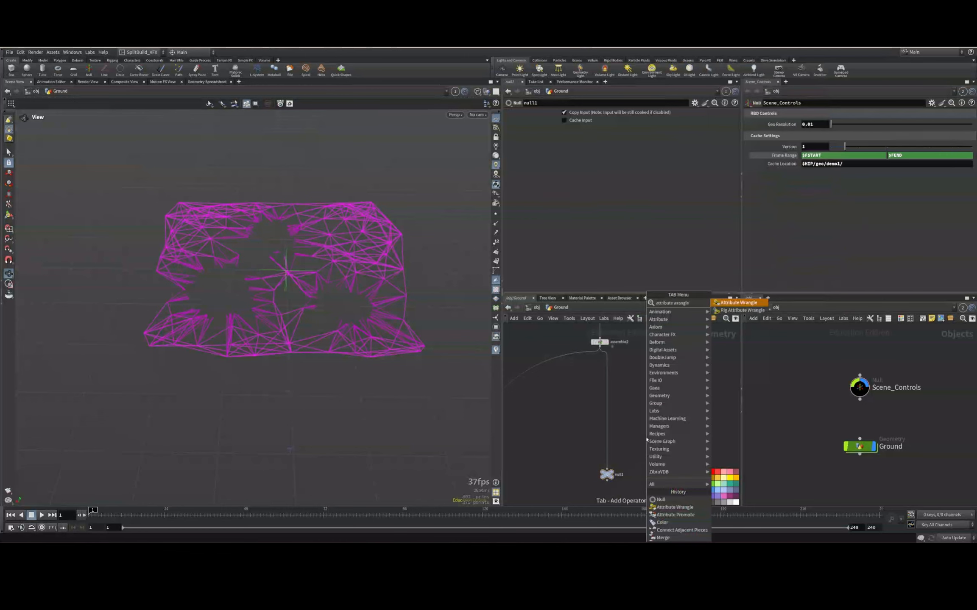
{"action": "key", "text": "Return"}
{"action": "left_click", "coordinate": [658, 384]}
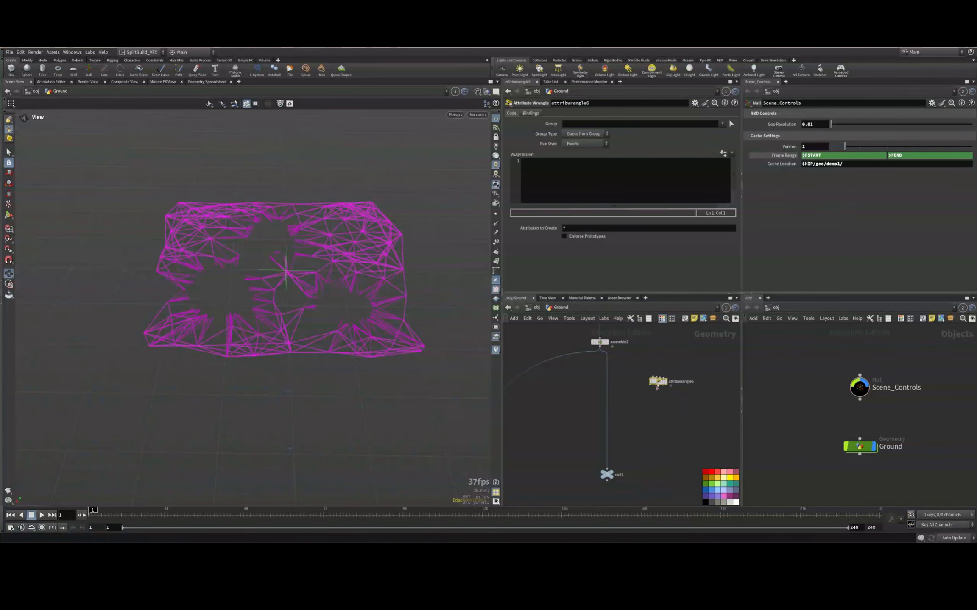
{"action": "left_click_drag", "start_coordinate": [656, 387], "coordinate": [605, 392]}
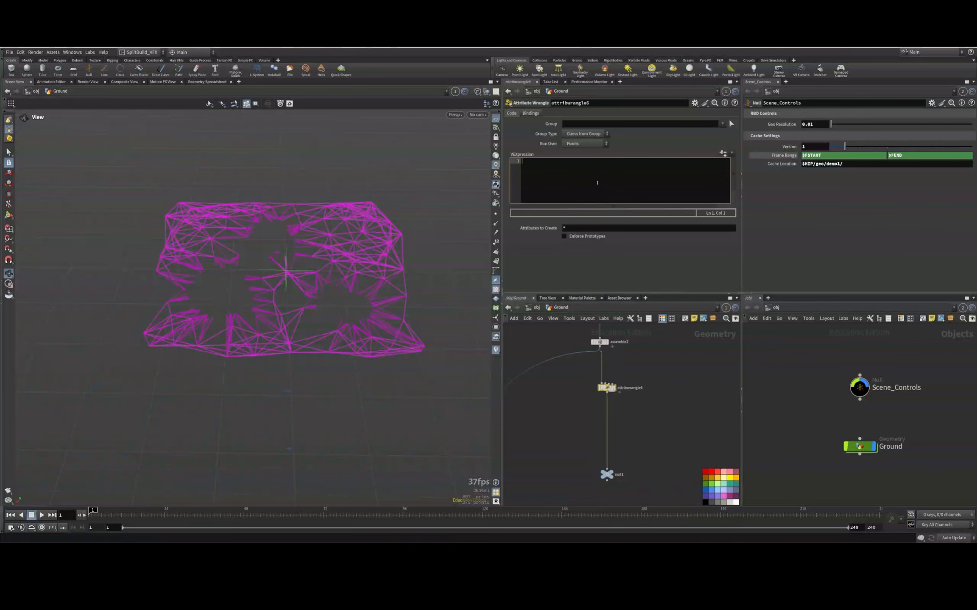
{"action": "type", "text": "@active=0;"}
Rename the null below the new wrangle OUT_EDGE_GEO
{"action": "left_click_drag", "start_coordinate": [652, 459], "coordinate": [582, 495]}
{"action": "left_click", "coordinate": [619, 475]}
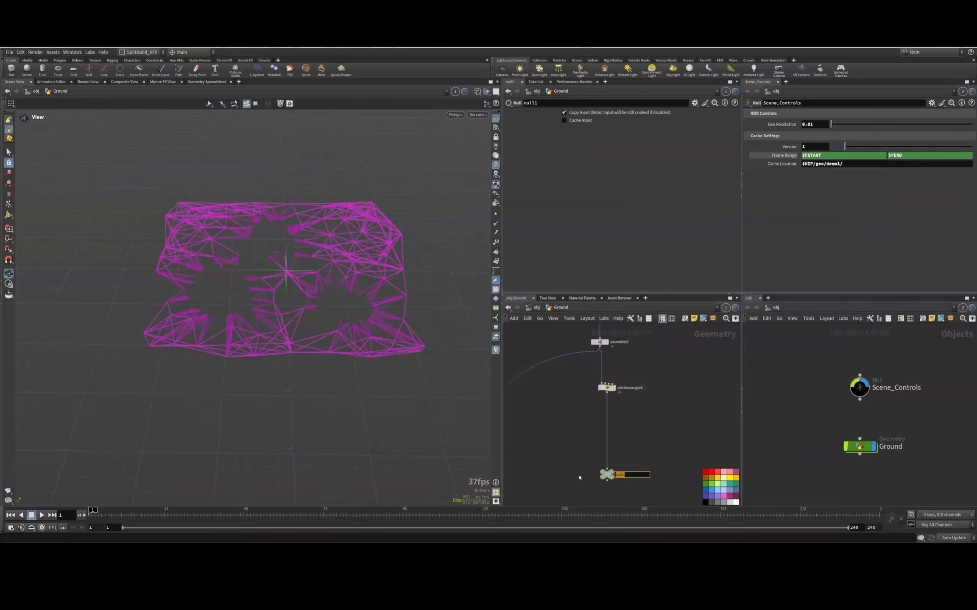
{"action": "type", "text": "OUT_EDGE_GEO"}
{"action": "key", "text": "Return"}
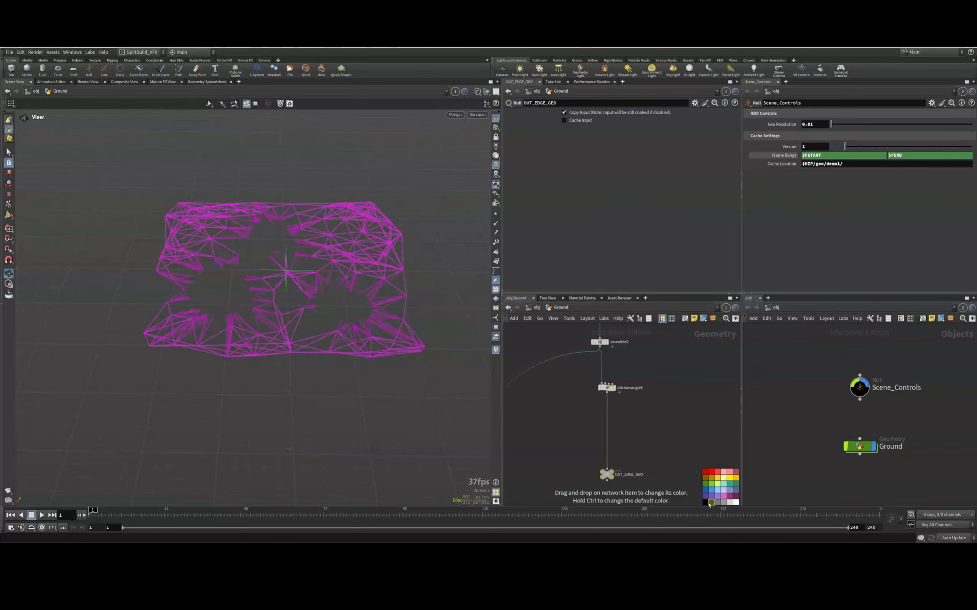
Move the OUT_EDGE_GEO null down the network beside the OUT_CON_to_Edge null
{"action": "scroll", "coordinate": [640, 477], "scroll_direction": "down", "scroll_amount": 3}
{"action": "scroll", "coordinate": [644, 475], "scroll_direction": "down", "scroll_amount": 3}
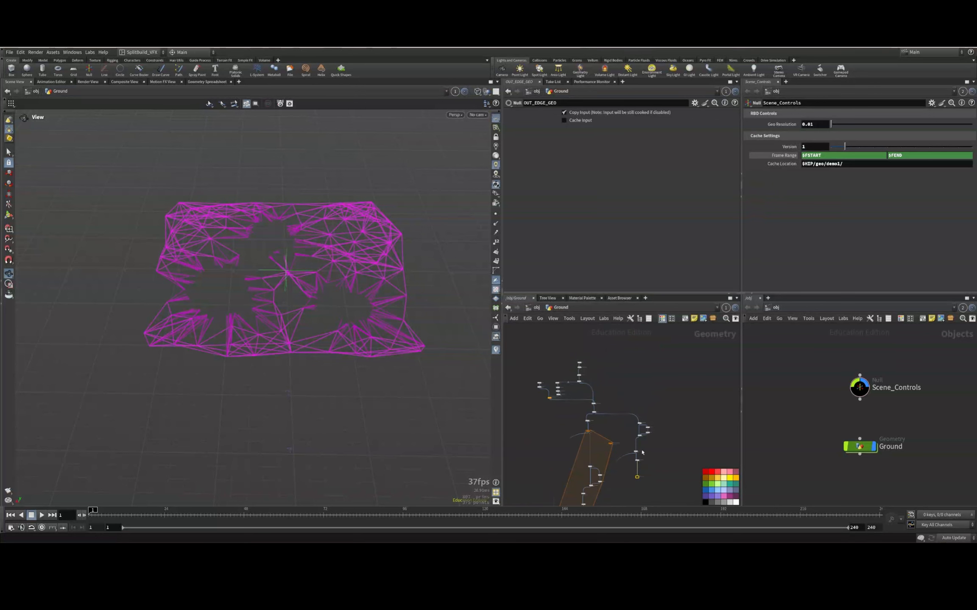
{"action": "middle_click_drag", "start_coordinate": [642, 500], "coordinate": [643, 362]}
{"action": "left_click_drag", "start_coordinate": [641, 337], "coordinate": [633, 496]}
{"action": "middle_click_drag", "start_coordinate": [681, 464], "coordinate": [681, 407]}
{"action": "left_click_drag", "start_coordinate": [630, 439], "coordinate": [609, 473]}
{"action": "left_click_drag", "start_coordinate": [540, 407], "coordinate": [572, 421]}
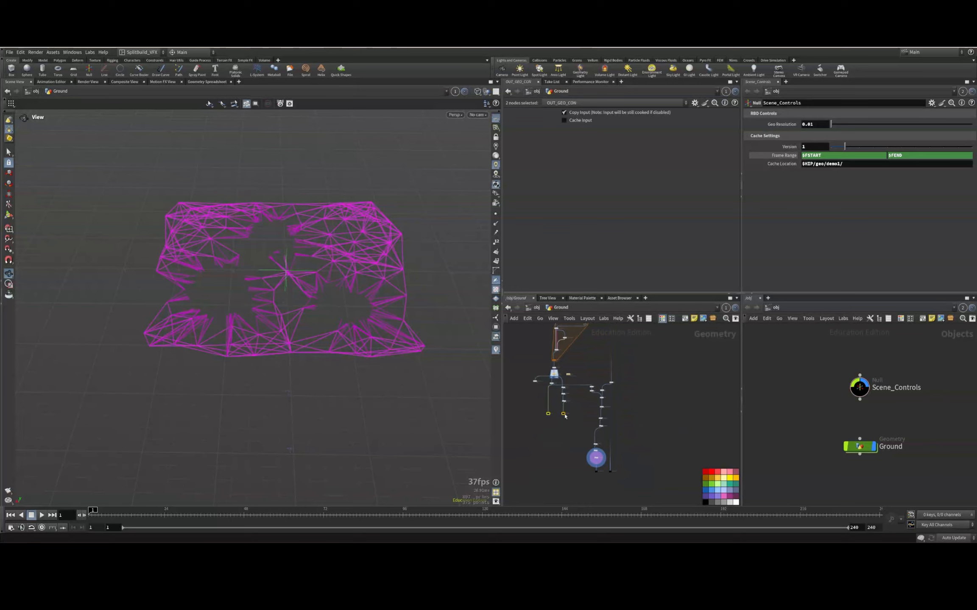
{"action": "middle_click_drag", "start_coordinate": [566, 417], "coordinate": [607, 526]}
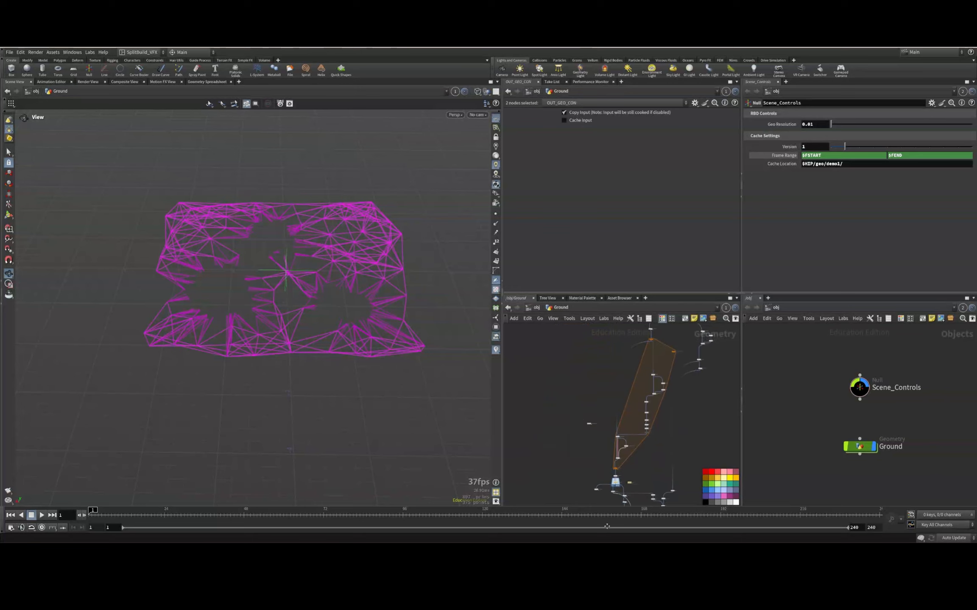
{"action": "scroll", "coordinate": [599, 458], "scroll_direction": "up", "scroll_amount": 6}
{"action": "middle_click_drag", "start_coordinate": [597, 394], "coordinate": [593, 523]}
{"action": "scroll", "coordinate": [593, 412], "scroll_direction": "down", "scroll_amount": 4}
{"action": "middle_click_drag", "start_coordinate": [593, 412], "coordinate": [588, 459]}
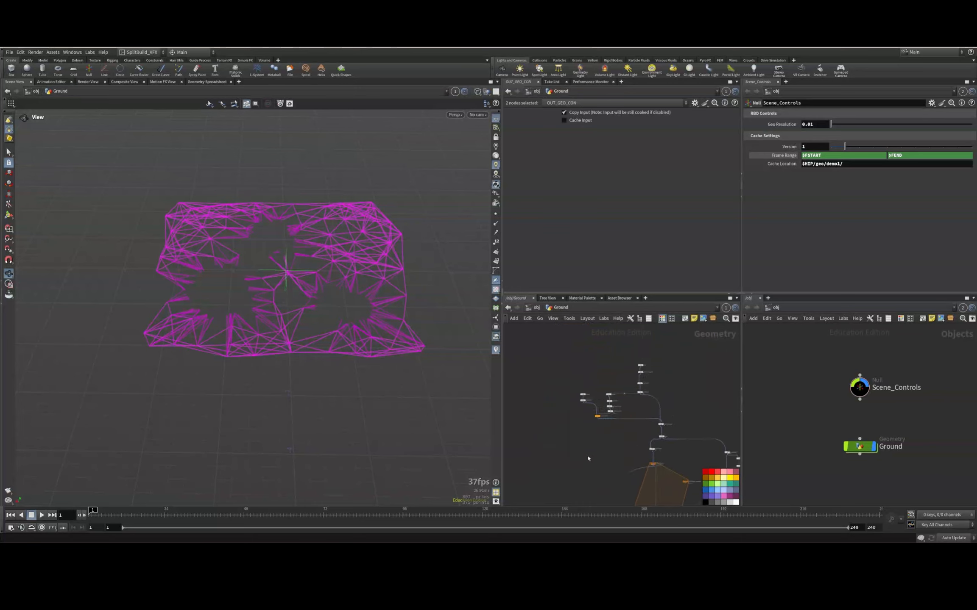
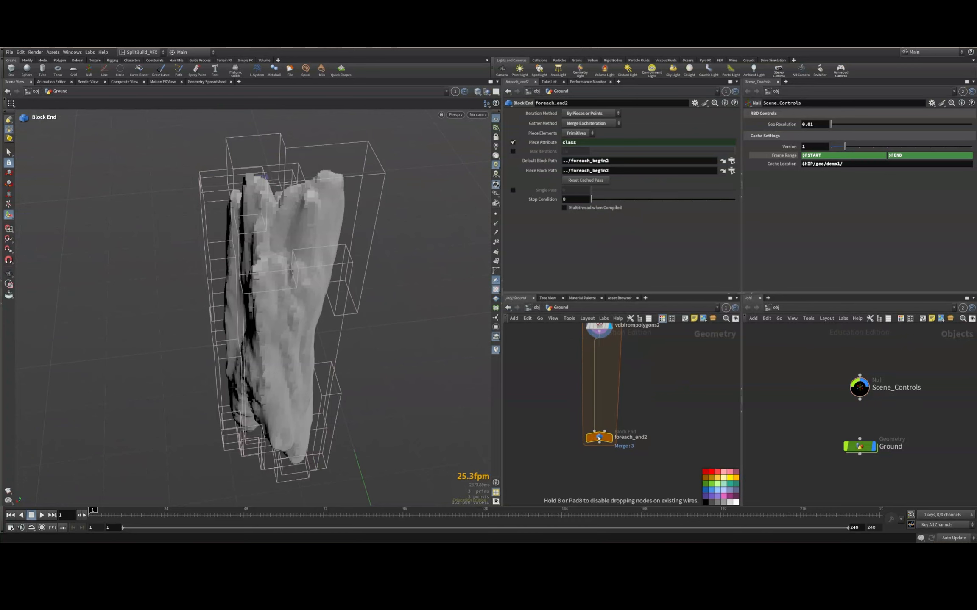
Insert and display a Convert VDB node between vdbfrompolygons2 and foreach_end2, converting to Polygons
{"action": "key", "text": "Tab"}
{"action": "type", "text": "convert"}
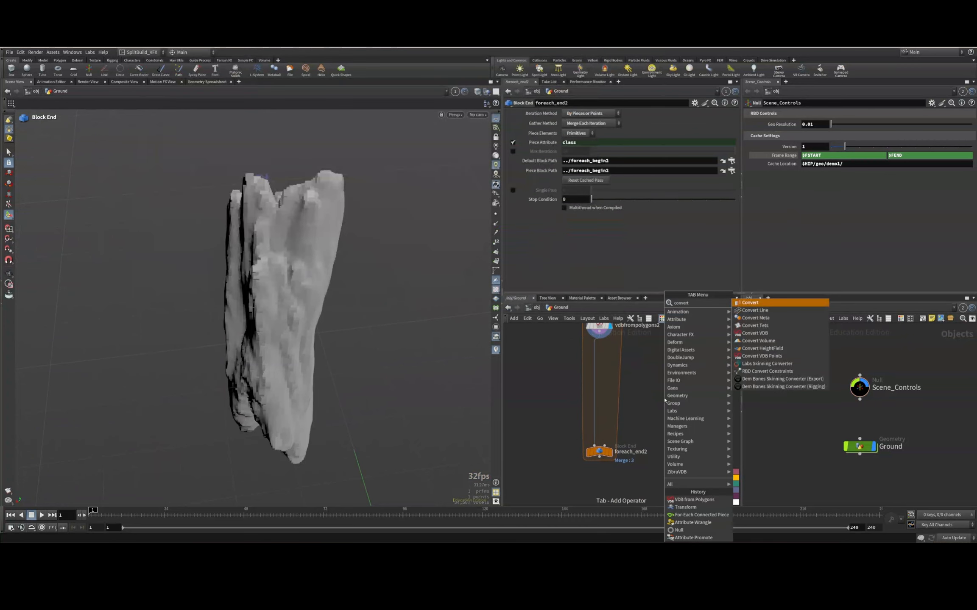
{"action": "left_click", "coordinate": [799, 334]}
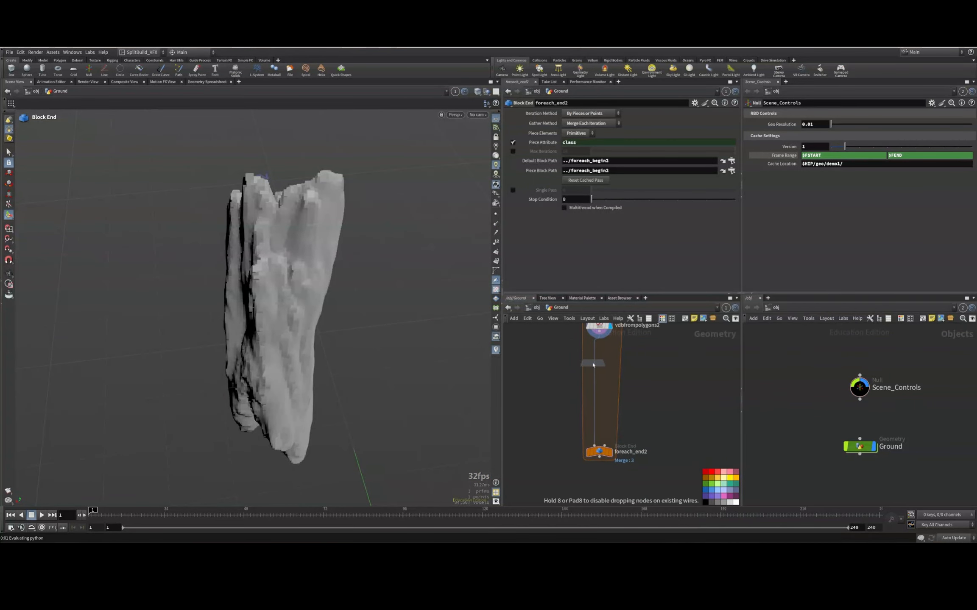
{"action": "left_click", "coordinate": [595, 367]}
{"action": "left_click", "coordinate": [604, 363]}
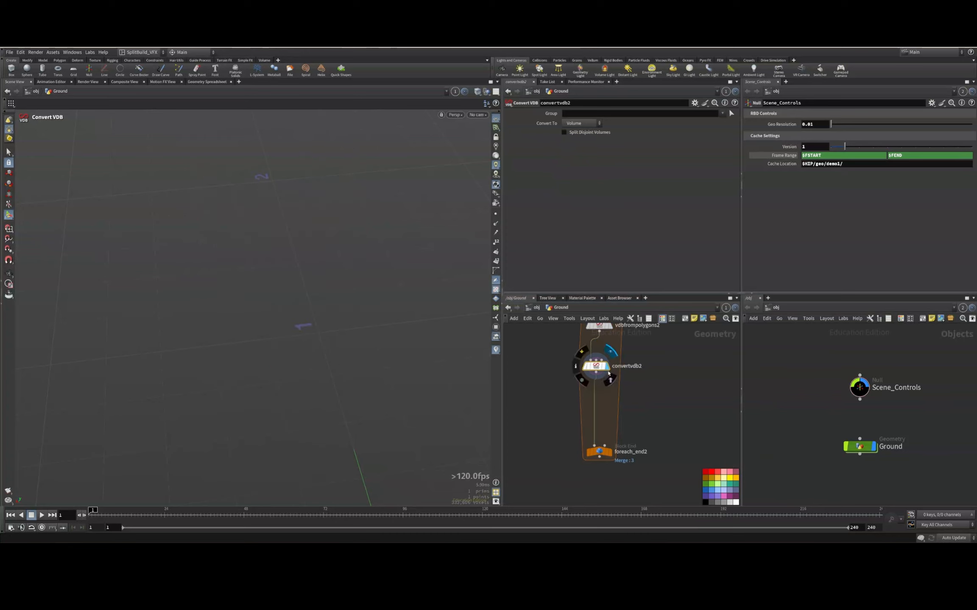
{"action": "left_click", "coordinate": [582, 123]}
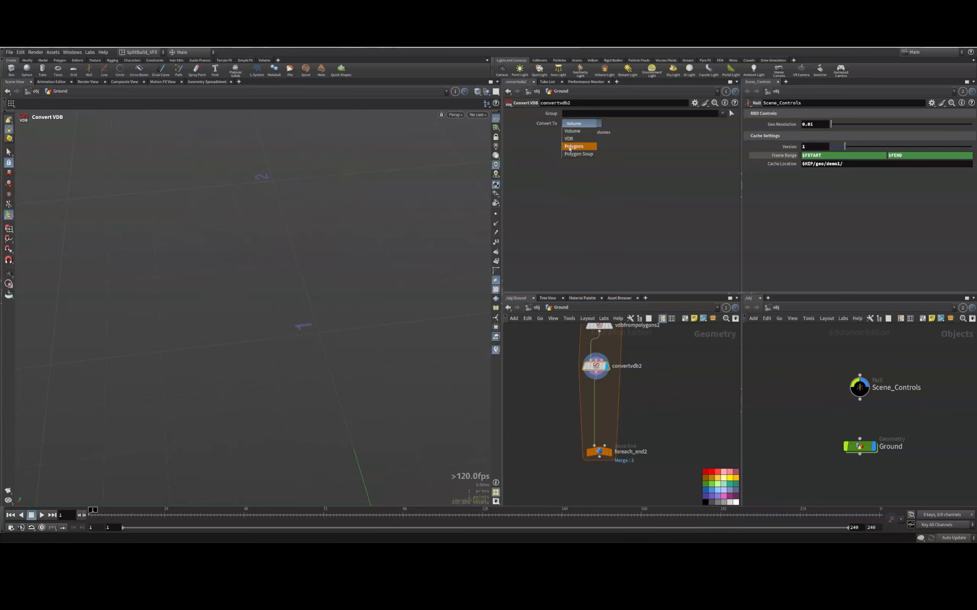
{"action": "left_click", "coordinate": [579, 147]}
Insert an Attribute Noise node between convertvdb2 and foreach_end2 and set its attribute name to P
{"action": "middle_click_drag", "start_coordinate": [669, 427], "coordinate": [664, 394]}
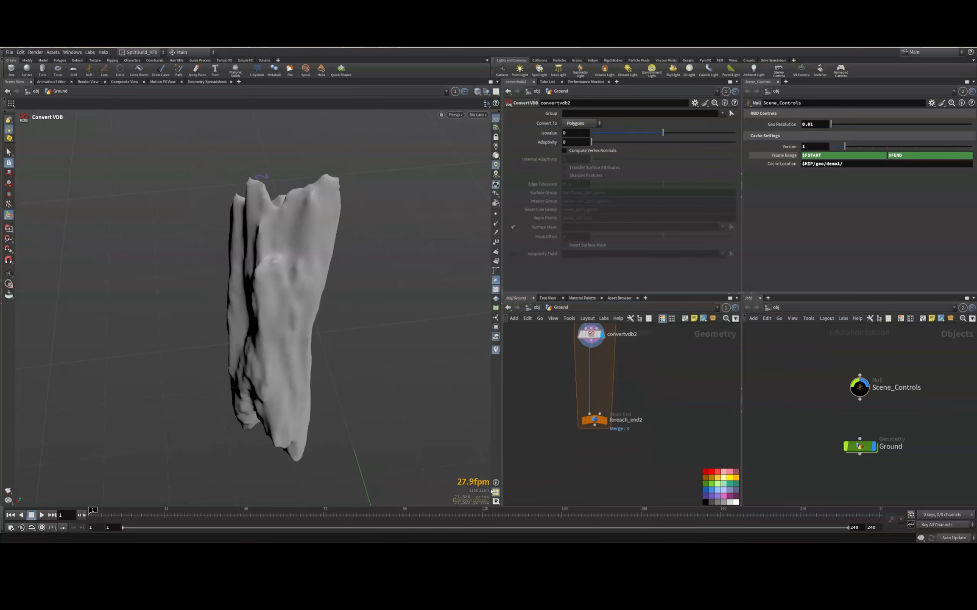
{"action": "key", "text": "Tab"}
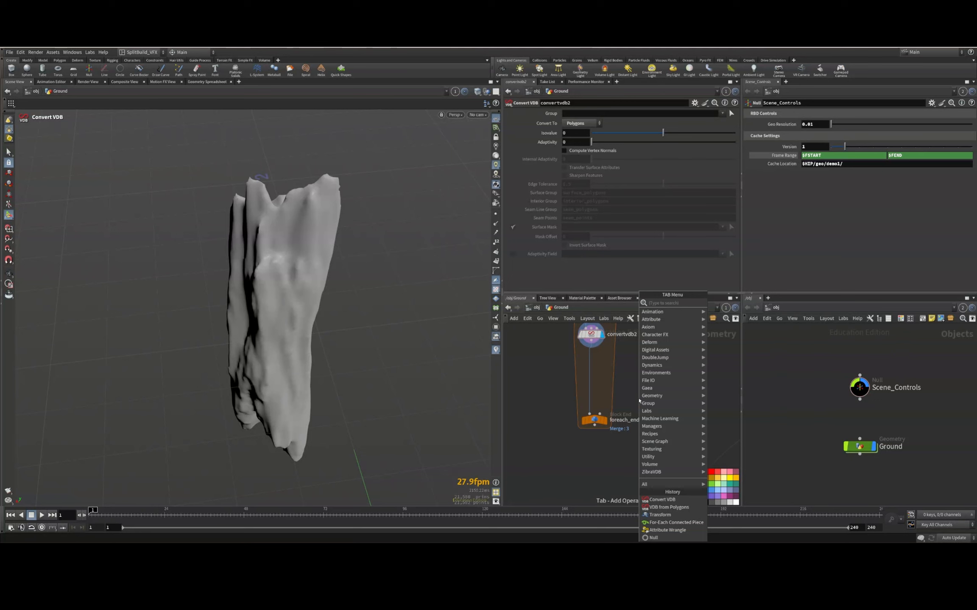
{"action": "type", "text": "attrt"}
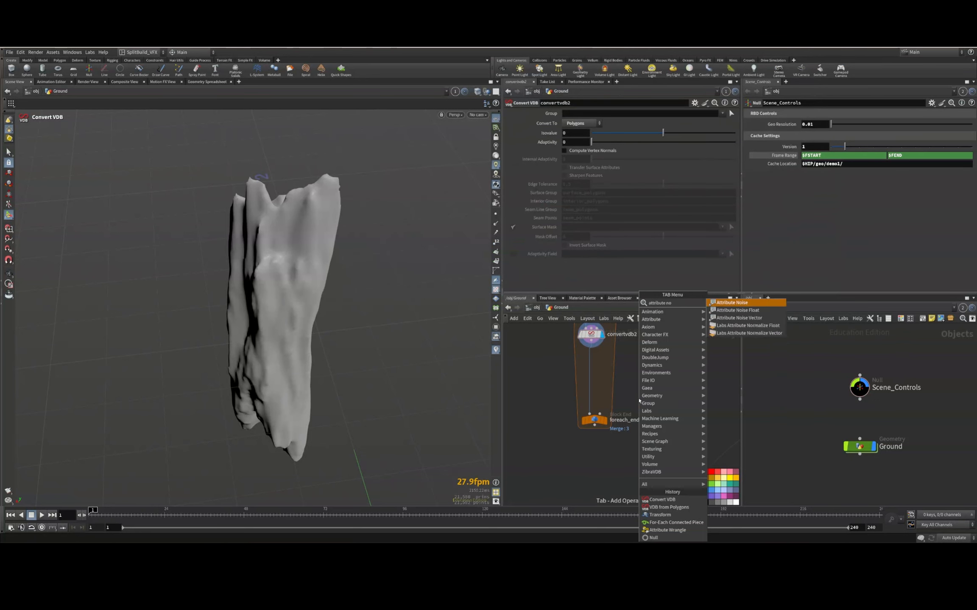
{"action": "key", "text": "Return"}
{"action": "left_click", "coordinate": [590, 367]}
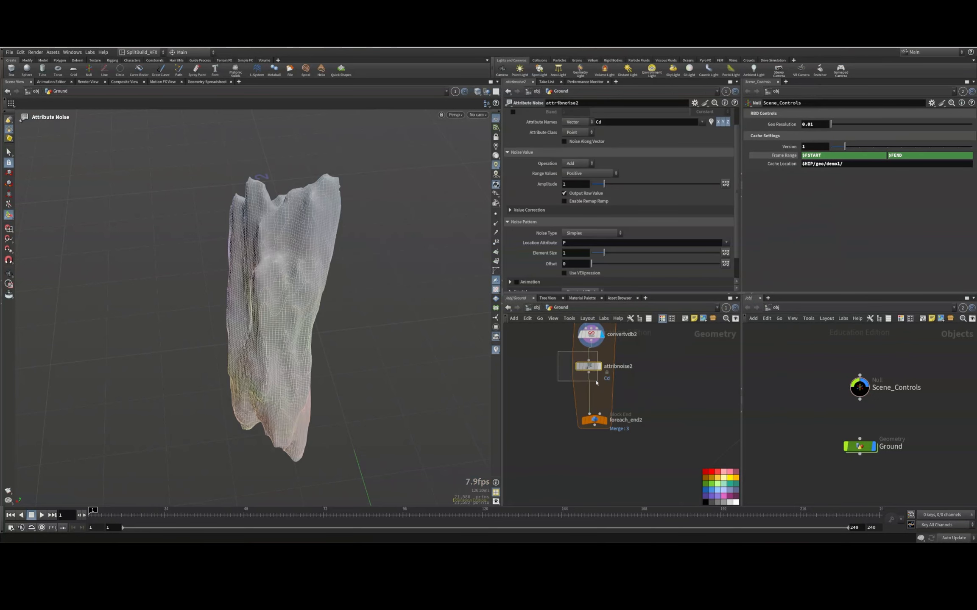
{"action": "left_click_drag", "start_coordinate": [609, 122], "coordinate": [481, 128]}
{"action": "type", "text": "P"}
{"action": "key", "text": "Return"}
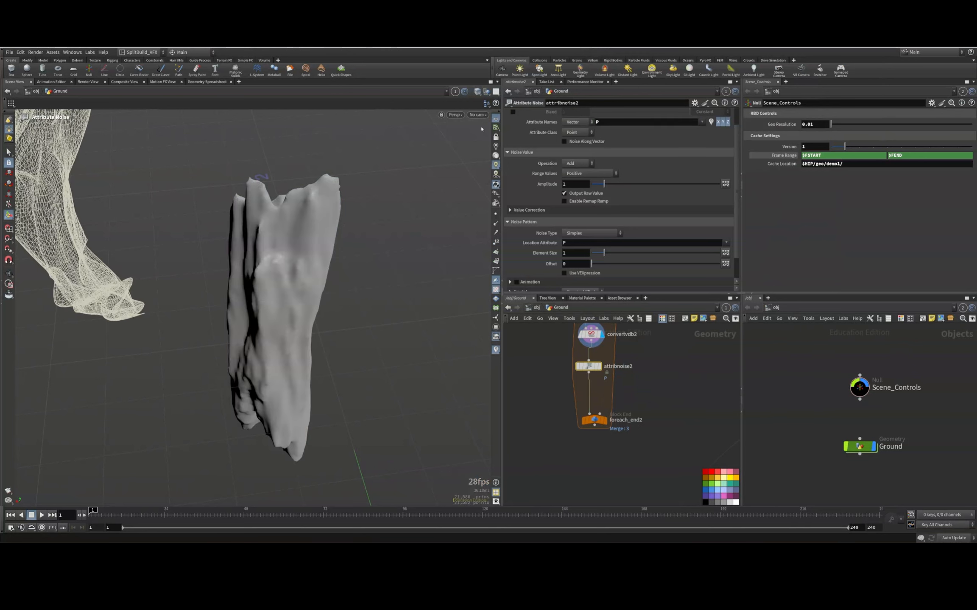
Display the Attribute Noise node, enable Noise Along Vector and set the noise type to Worley Cellular F2-F1
{"action": "key", "text": "Escape"}
{"action": "right_click_drag", "start_coordinate": [114, 280], "coordinate": [102, 258], "text": "alt"}
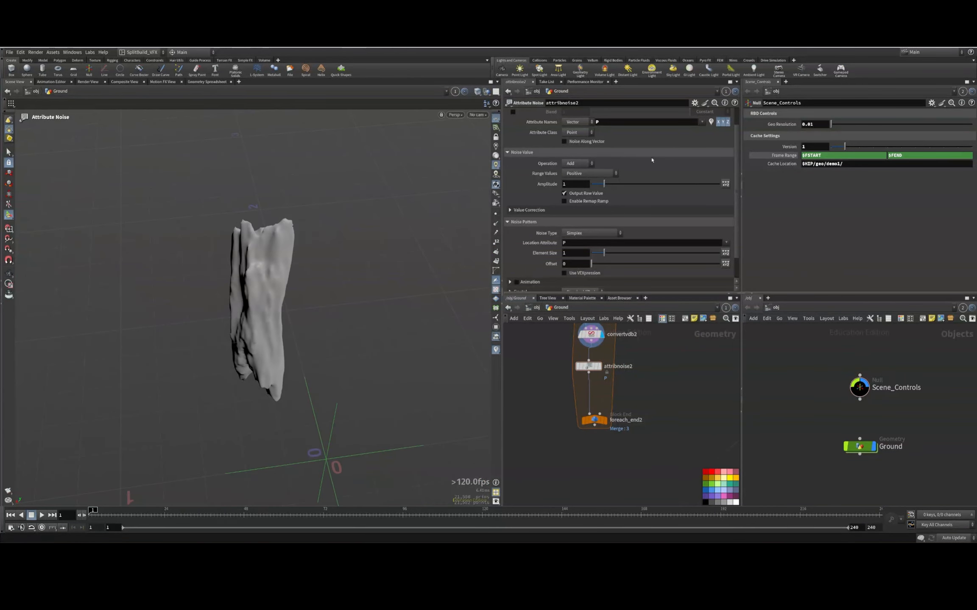
{"action": "left_click", "coordinate": [564, 142]}
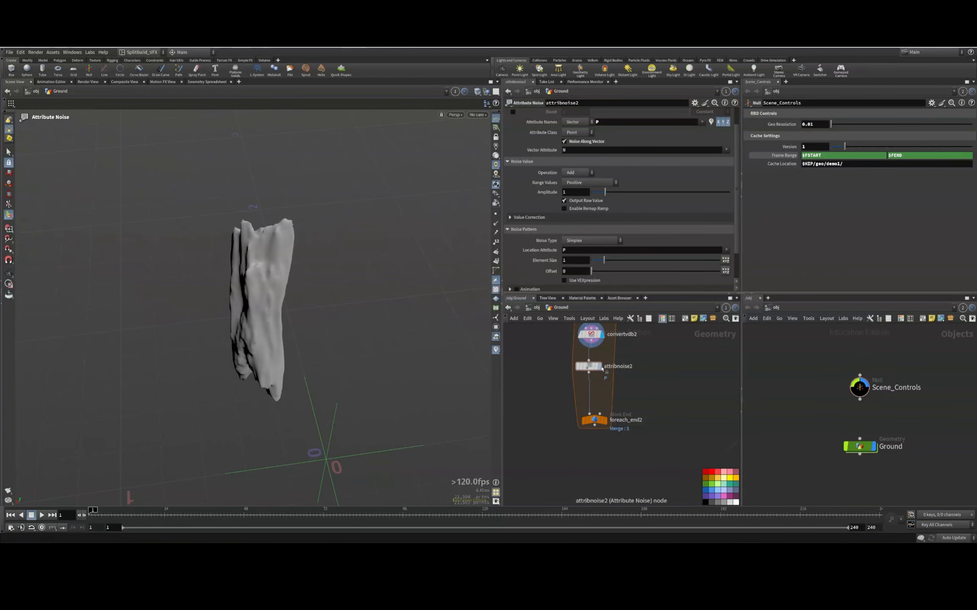
{"action": "left_click", "coordinate": [565, 142]}
{"action": "left_click", "coordinate": [591, 241]}
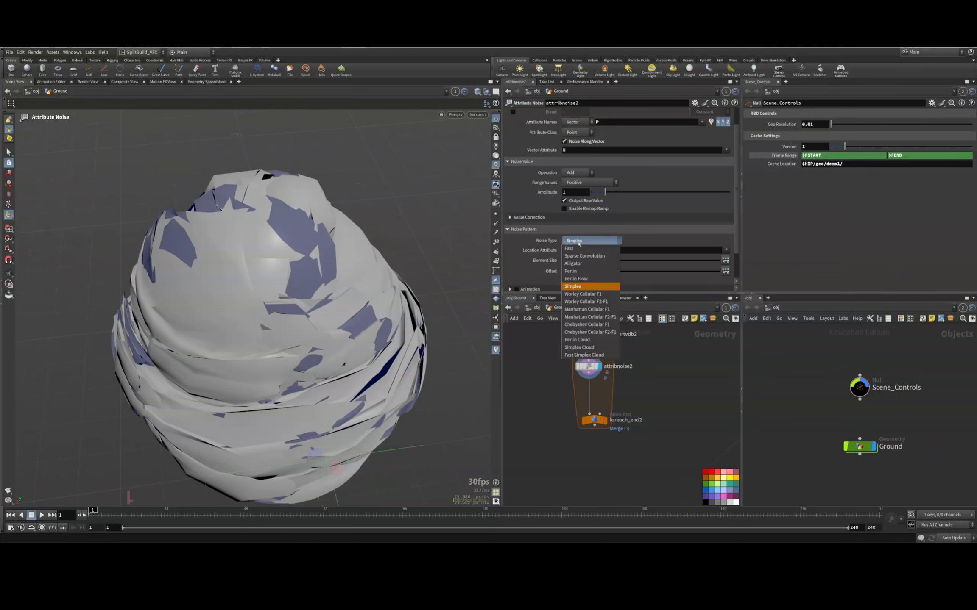
{"action": "left_click", "coordinate": [589, 292]}
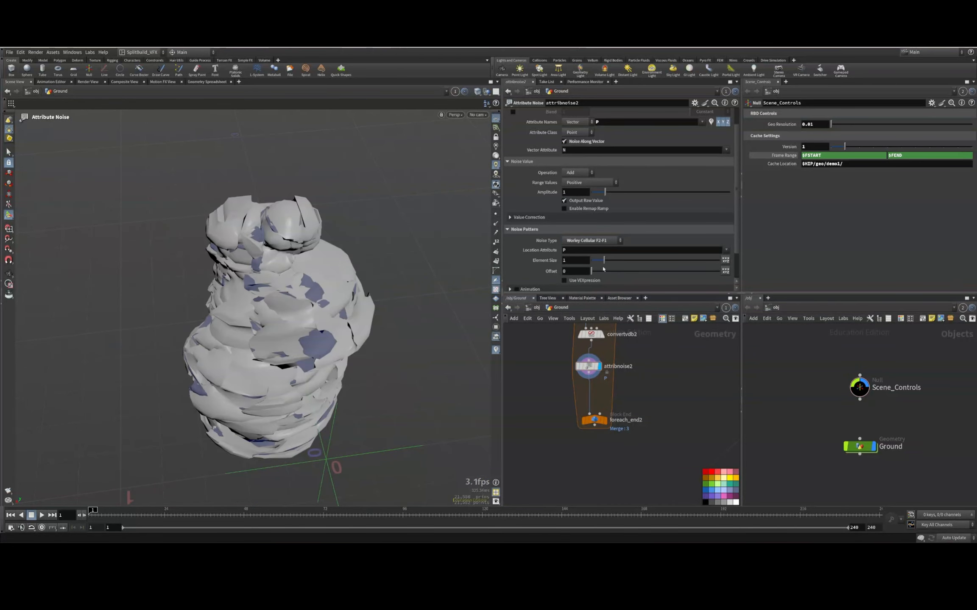
Expose the noise's per-axis Element Scale and set its X and Z values to .1
{"action": "left_click", "coordinate": [725, 261]}
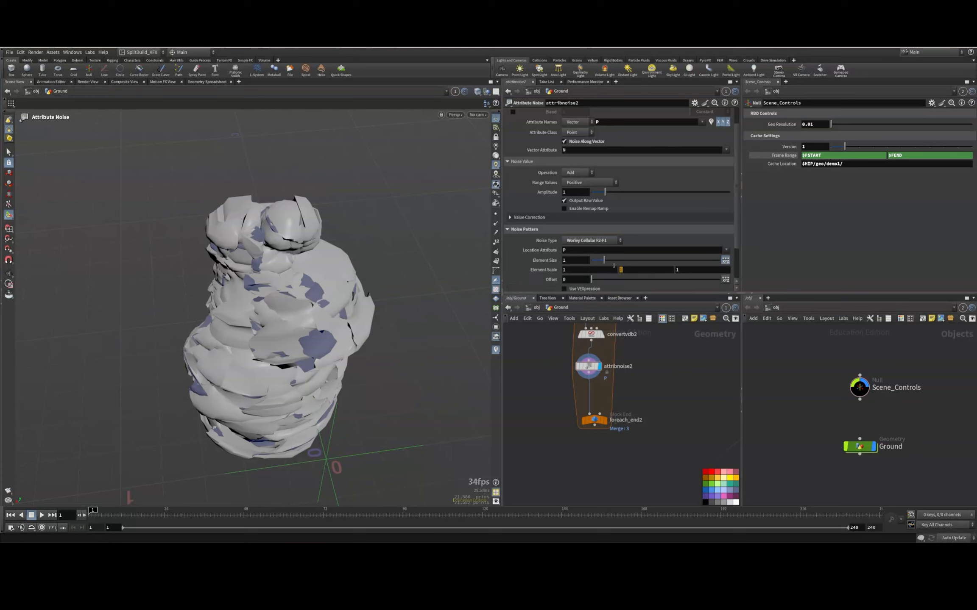
{"action": "left_click", "coordinate": [620, 269]}
{"action": "middle_click", "coordinate": [646, 270]}
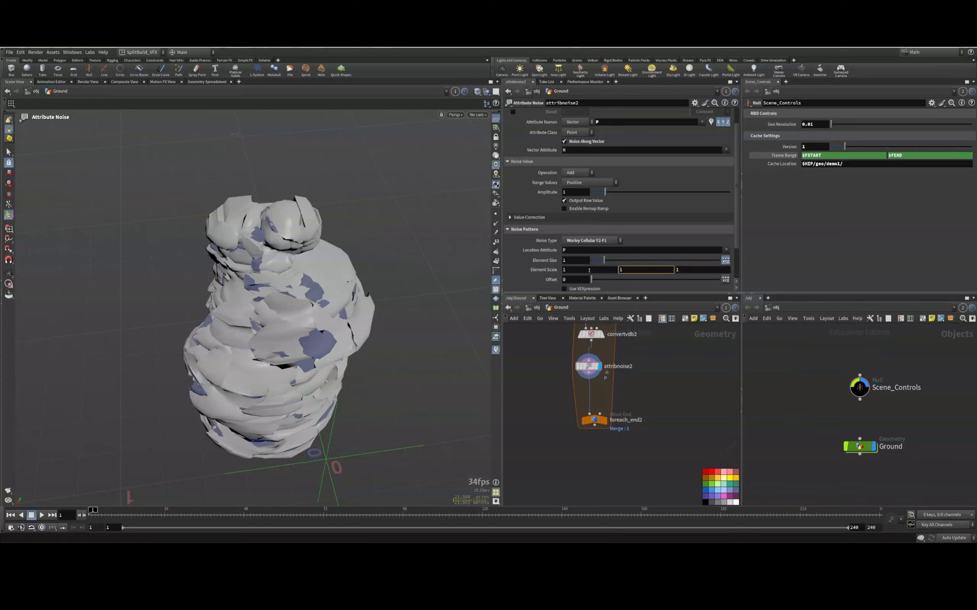
{"action": "left_click_drag", "start_coordinate": [572, 270], "coordinate": [556, 270]}
{"action": "key", "text": "Tab"}
{"action": "key", "text": "Tab"}
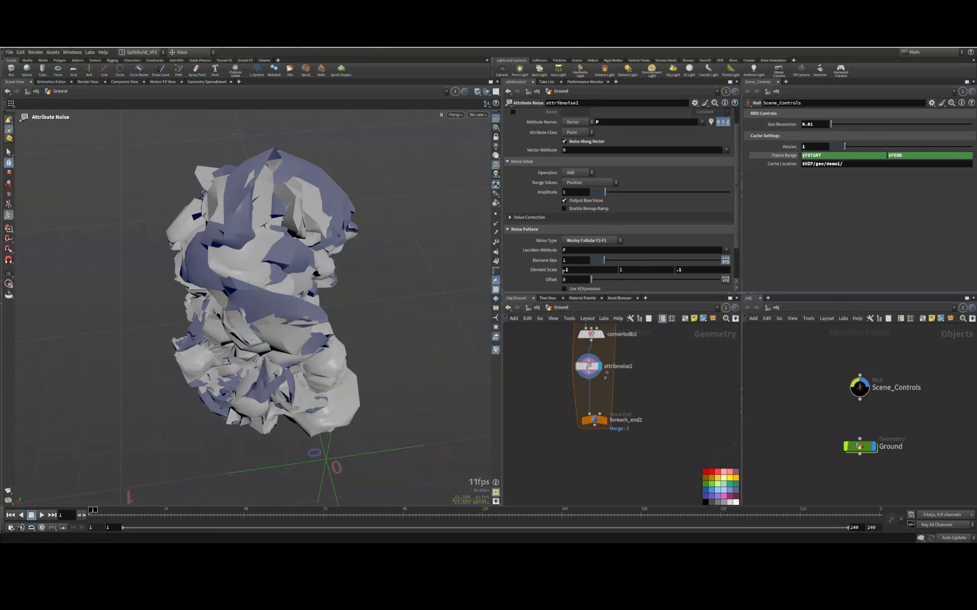
Set the noise's Element Size to 0.24, turn off Output Raw Value and reduce the Amplitude to 0.06
{"action": "left_click_drag", "start_coordinate": [603, 260], "coordinate": [595, 266]}
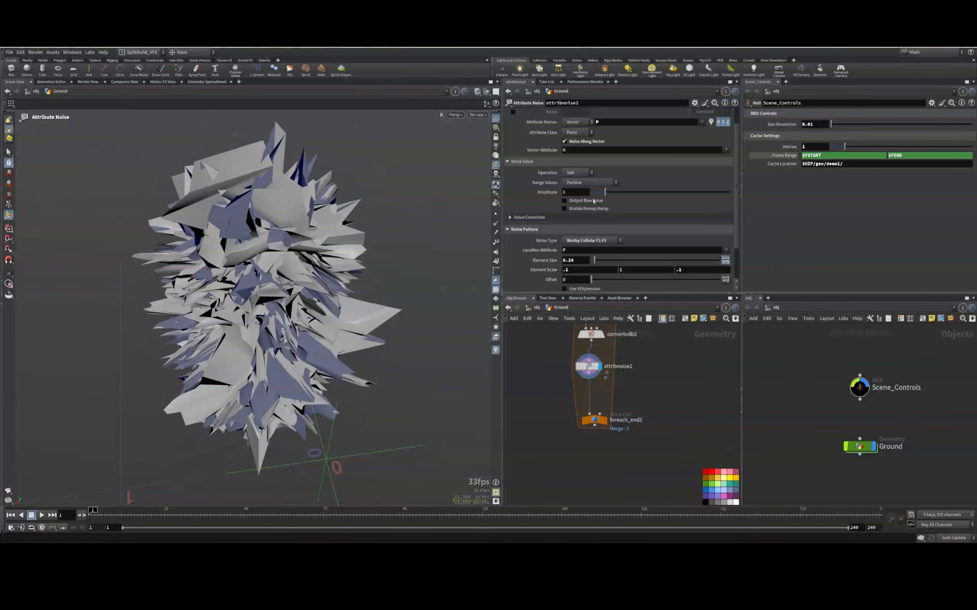
{"action": "left_click", "coordinate": [597, 201]}
{"action": "left_click_drag", "start_coordinate": [605, 193], "coordinate": [590, 191]}
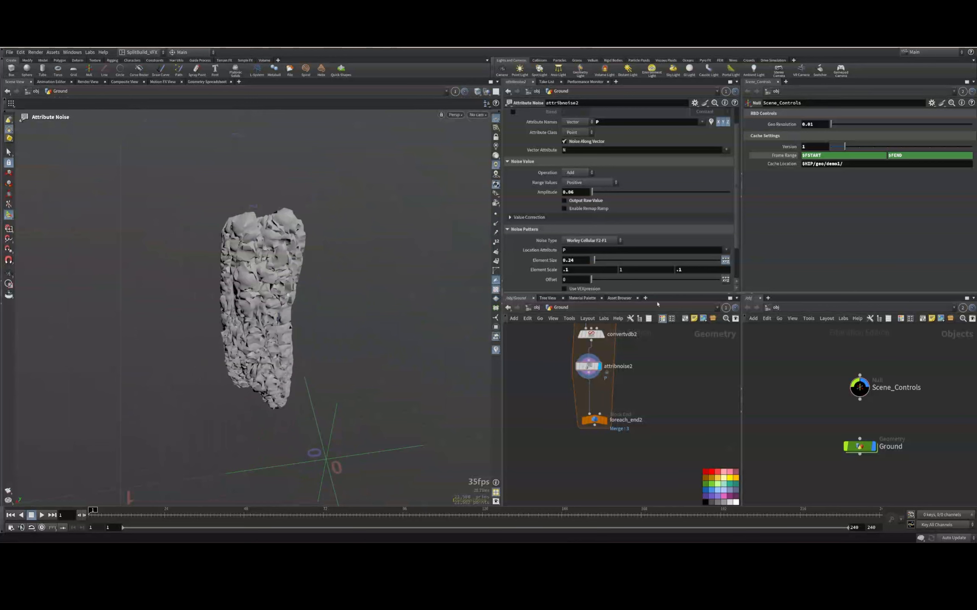
Set the noise's Element Scale to 1, 0, 1 and inspect the piece's surface up close
{"action": "type", "text": "1"}
{"action": "left_click", "coordinate": [689, 271]}
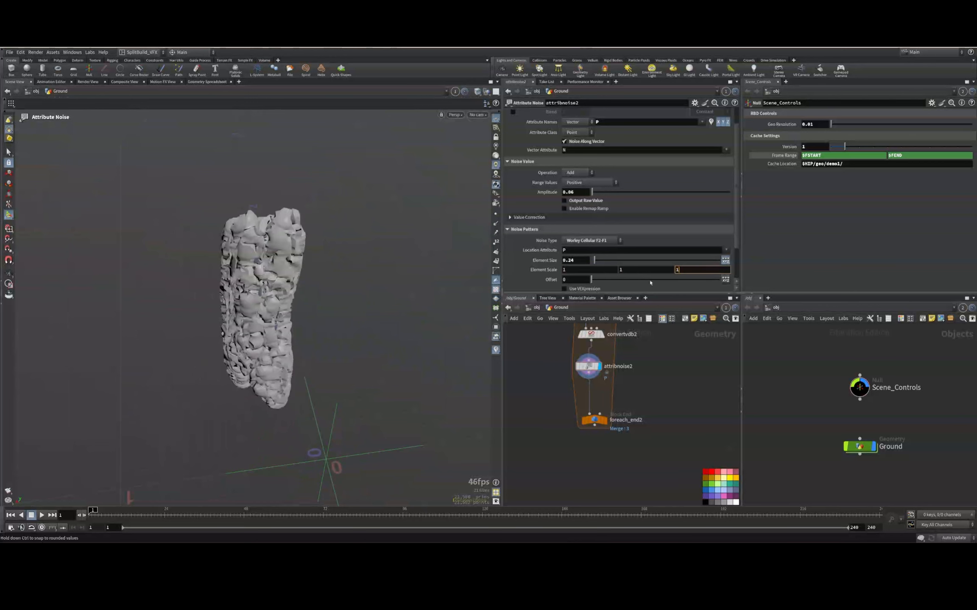
{"action": "type", "text": "1"}
{"action": "left_click", "coordinate": [630, 271]}
{"action": "type", "text": "0"}
{"action": "key", "text": "Return"}
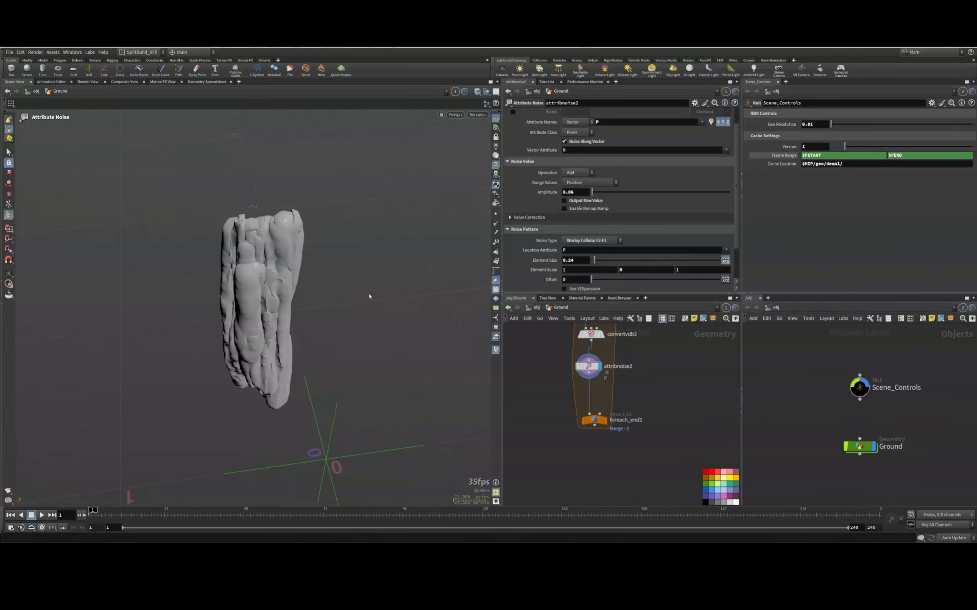
{"action": "left_click_drag", "start_coordinate": [272, 319], "coordinate": [159, 236], "text": "alt"}
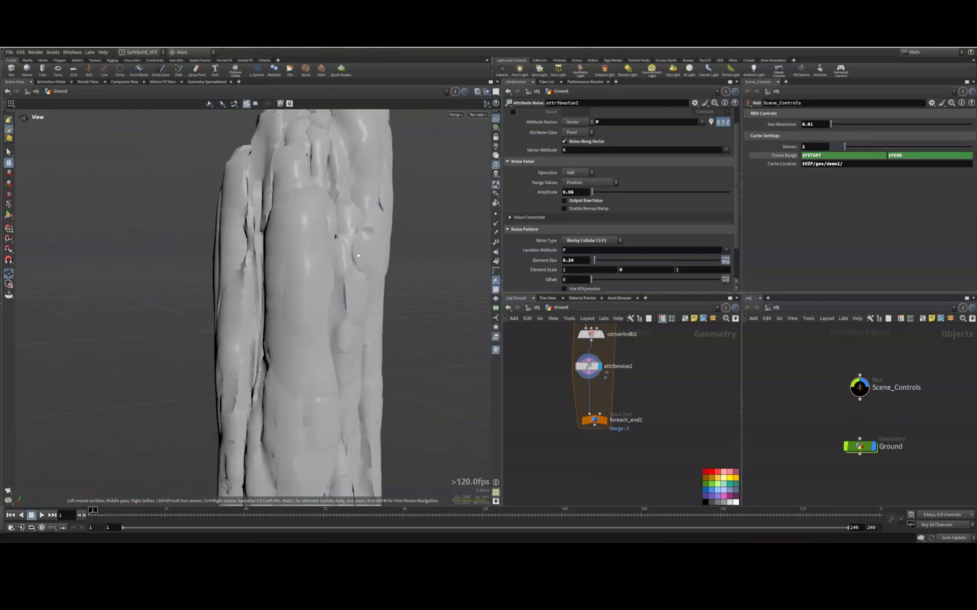
Reduce the noise's Element Size to 0.14, try a Y Element Scale of .1, and settle on 2
{"action": "left_click_drag", "start_coordinate": [595, 261], "coordinate": [500, 272]}
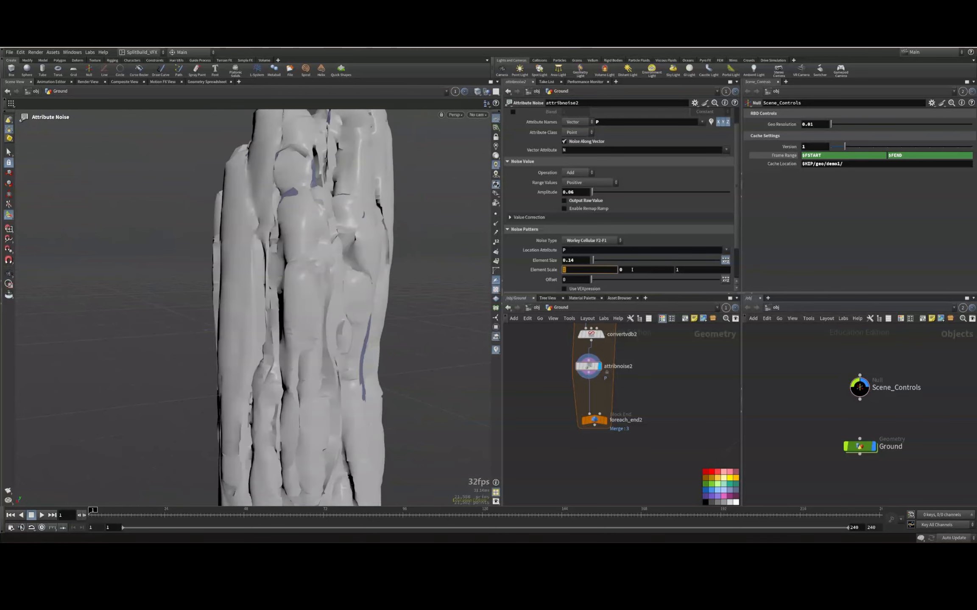
{"action": "left_click_drag", "start_coordinate": [632, 270], "coordinate": [558, 262]}
{"action": "type", "text": ".1"}
{"action": "key", "text": "Return"}
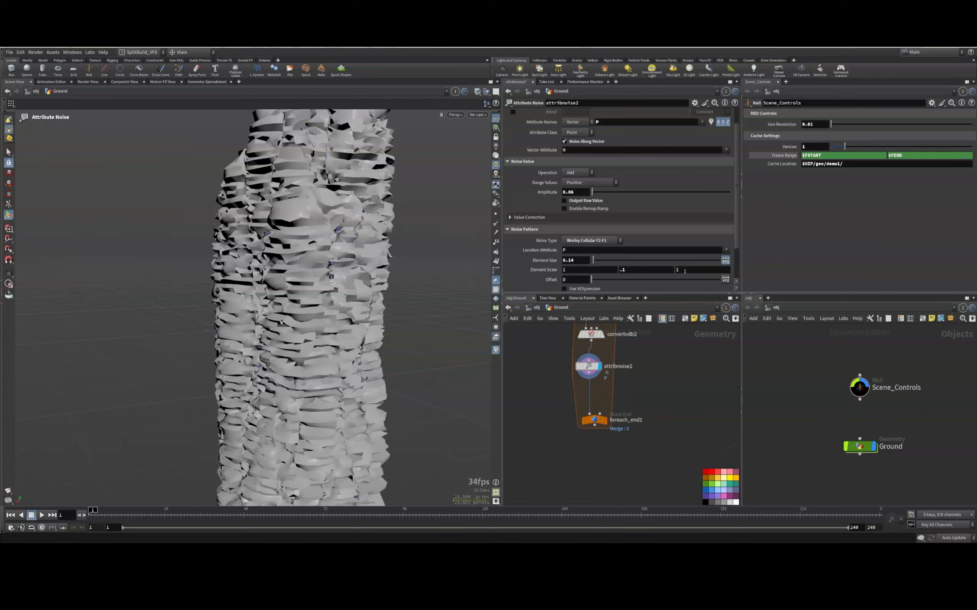
{"action": "type", "text": "2"}
{"action": "key", "text": "Return"}
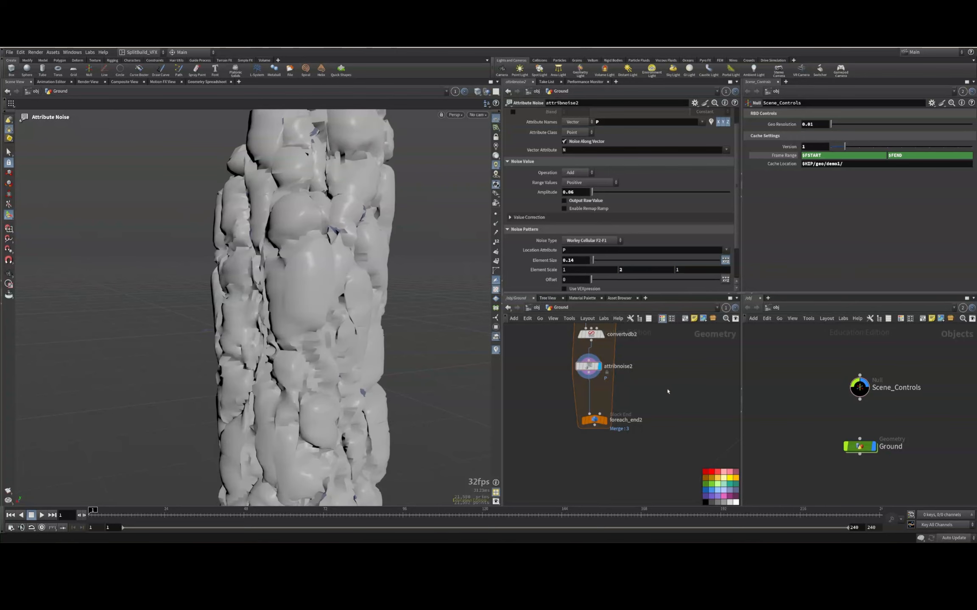
Link the Z Element Scale to the X value with a relative reference and set X to 0.47
{"action": "right_click", "coordinate": [570, 269]}
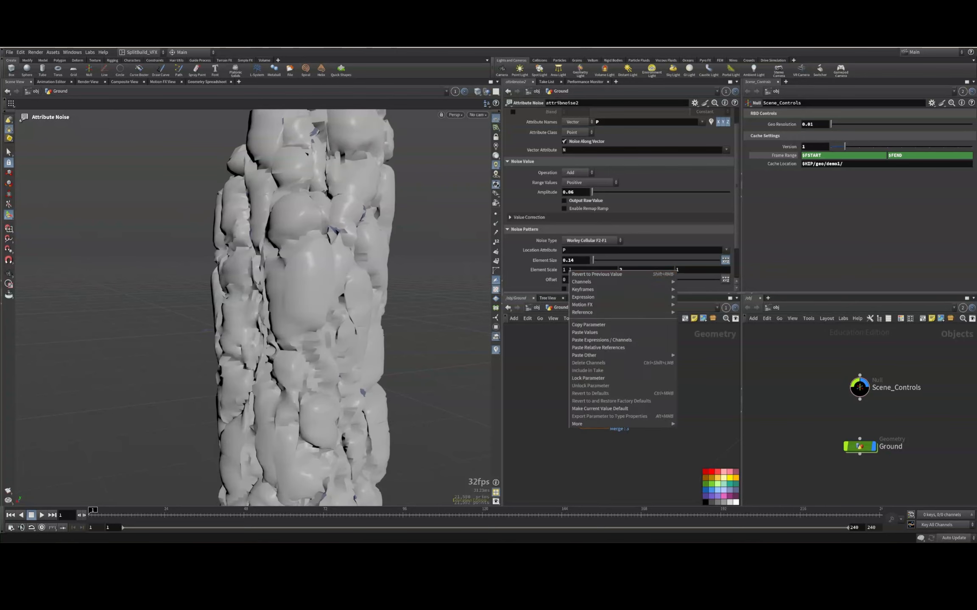
{"action": "left_click", "coordinate": [589, 324]}
{"action": "right_click", "coordinate": [696, 270]}
{"action": "left_click", "coordinate": [724, 347]}
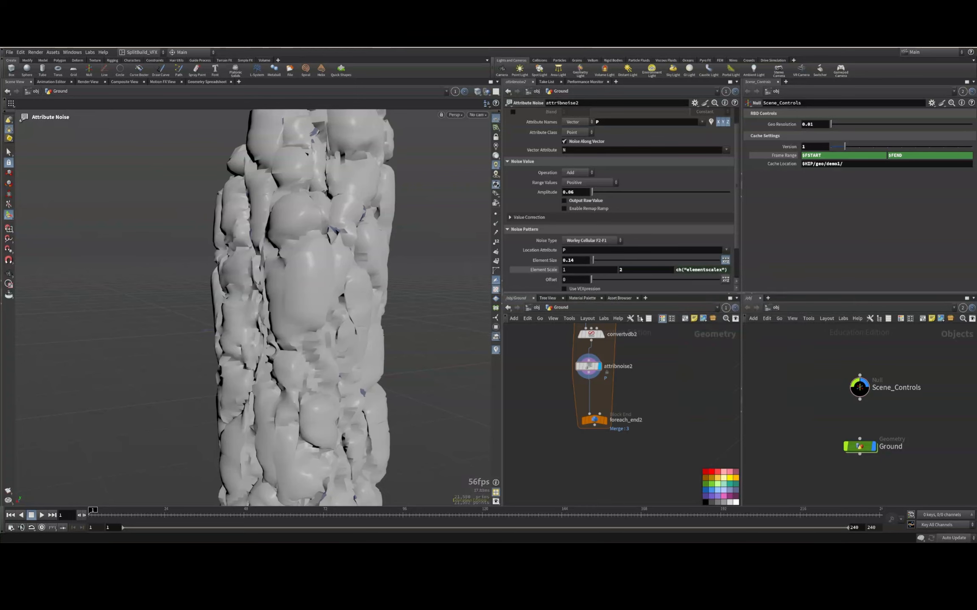
{"action": "middle_click_drag", "start_coordinate": [570, 270], "coordinate": [394, 282]}
{"action": "right_click_drag", "start_coordinate": [454, 299], "coordinate": [290, 290], "text": "alt"}
{"action": "left_click_drag", "start_coordinate": [289, 289], "coordinate": [401, 318], "text": "alt"}
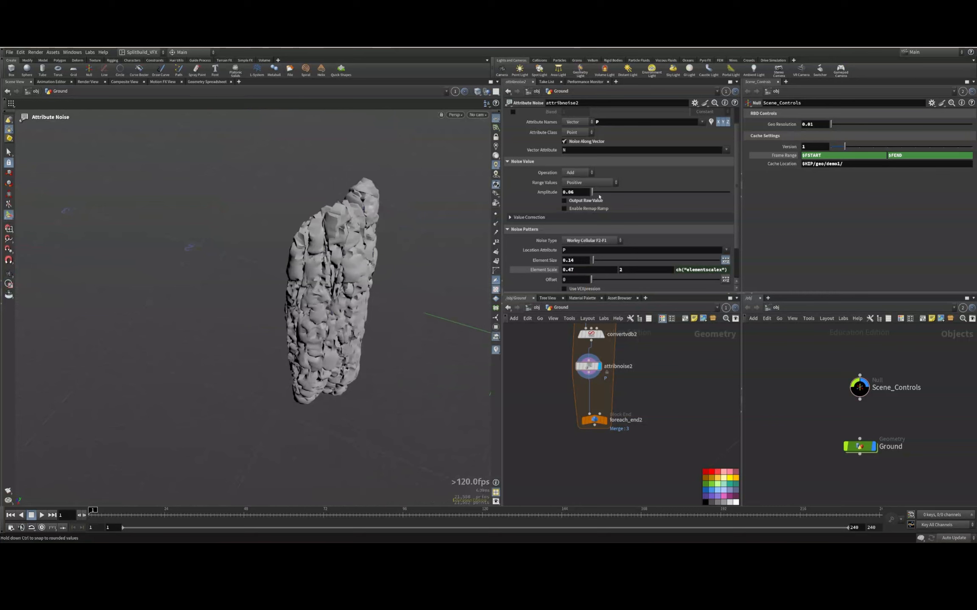
Refine the noise by setting the Amplitude to 0.0137 and the Element Size to 0.262
{"action": "left_click_drag", "start_coordinate": [592, 193], "coordinate": [588, 193]}
{"action": "middle_click_drag", "start_coordinate": [588, 194], "coordinate": [57, 260]}
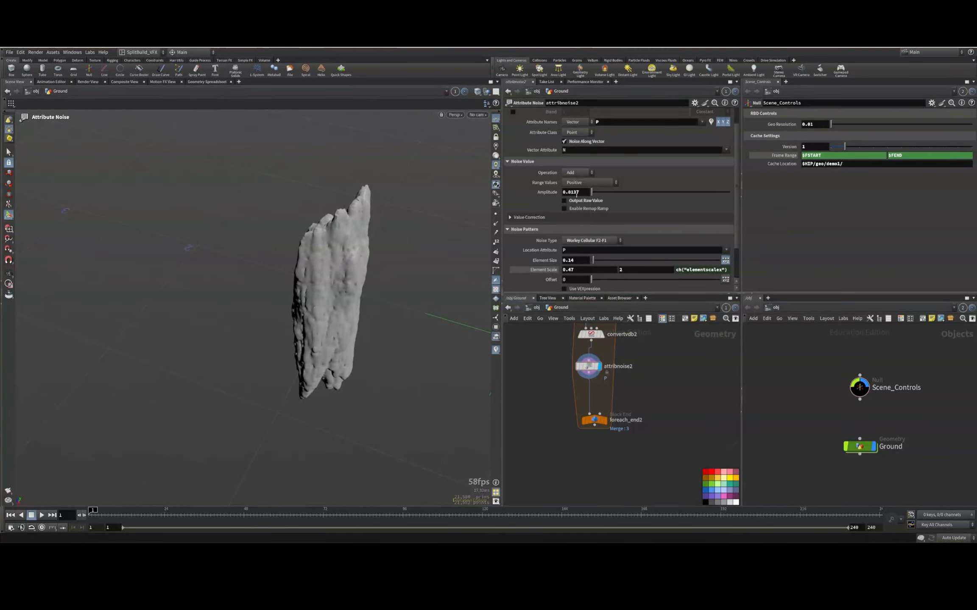
{"action": "middle_click_drag", "start_coordinate": [580, 260], "coordinate": [11, 310]}
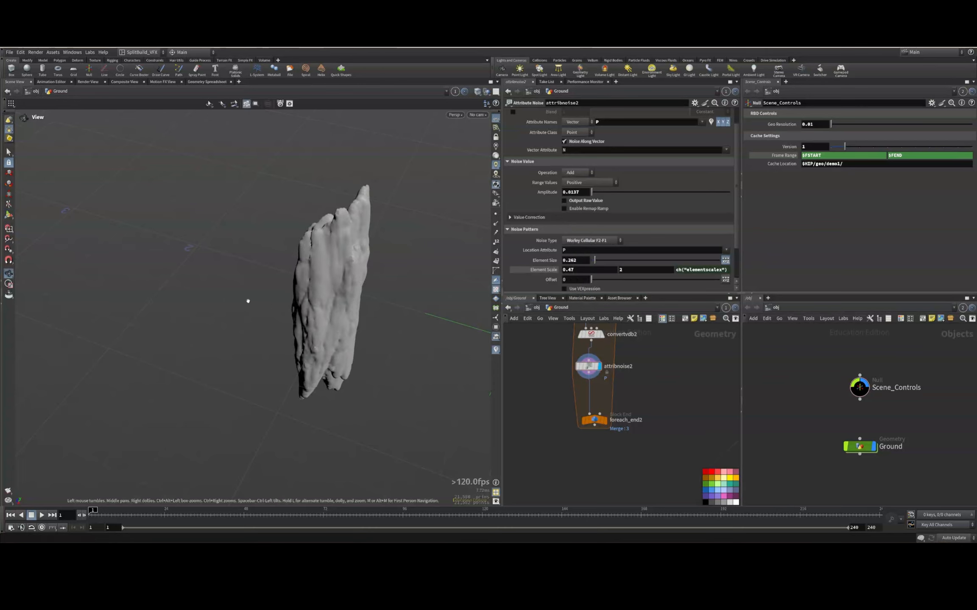
{"action": "left_click_drag", "start_coordinate": [247, 301], "coordinate": [323, 263], "text": "alt"}
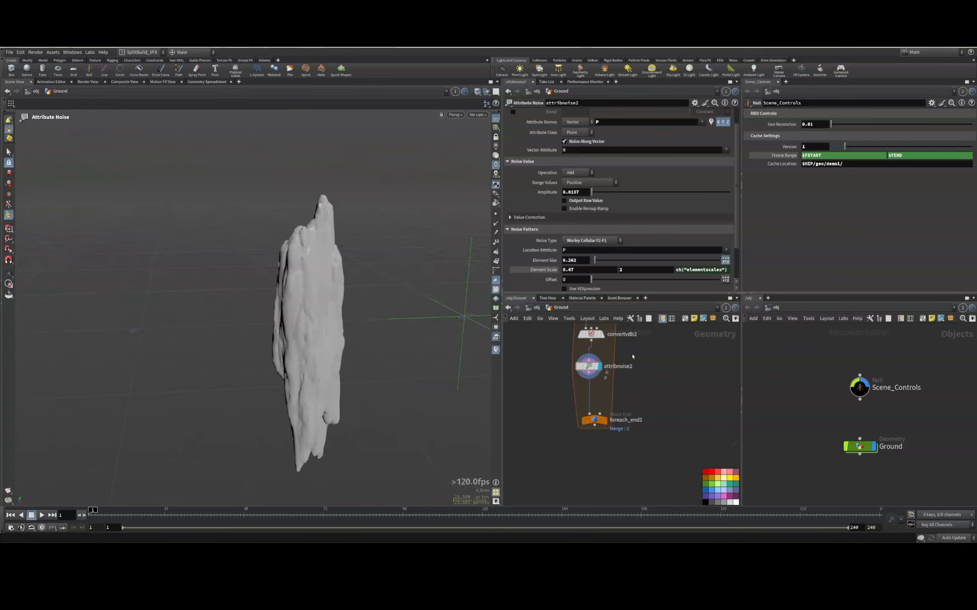
Move attribnoise2 lower in the loop and create a meta import node from foreach_begin2
{"action": "middle_click_drag", "start_coordinate": [665, 371], "coordinate": [662, 393]}
{"action": "left_click_drag", "start_coordinate": [590, 386], "coordinate": [593, 397]}
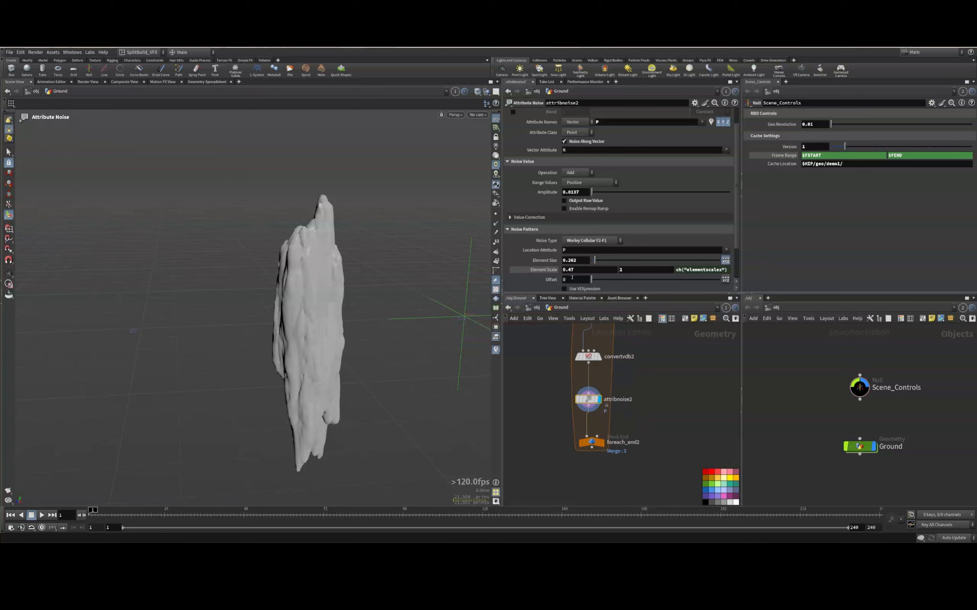
{"action": "middle_click_drag", "start_coordinate": [649, 380], "coordinate": [605, 437]}
{"action": "left_click", "coordinate": [566, 361]}
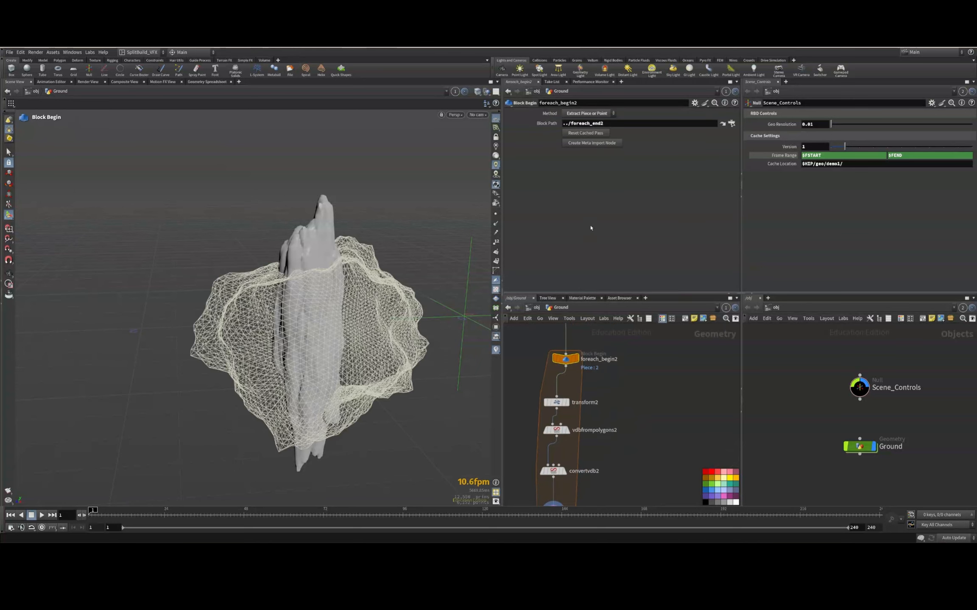
{"action": "left_click", "coordinate": [585, 143]}
Set attribnoise2's Offset to detail('/obj/Ground/foreach_begin2_metadata1','iteration',0)*3, using a copied reference to the metadata node
{"action": "left_click", "coordinate": [641, 359]}
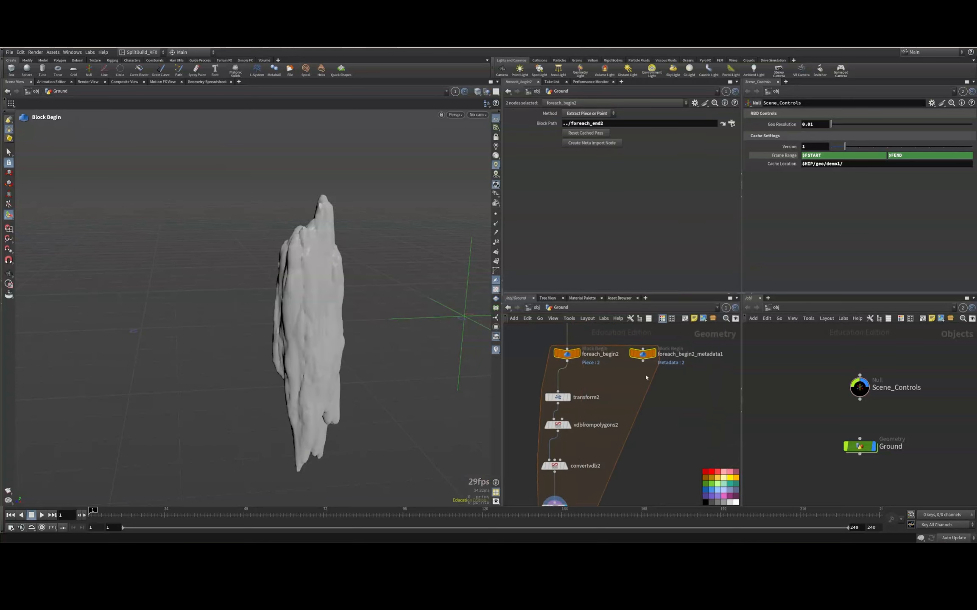
{"action": "key", "text": "ctrl+c"}
{"action": "scroll", "coordinate": [628, 372], "scroll_direction": "down", "scroll_amount": 5}
{"action": "left_click_drag", "start_coordinate": [593, 381], "coordinate": [504, 420]}
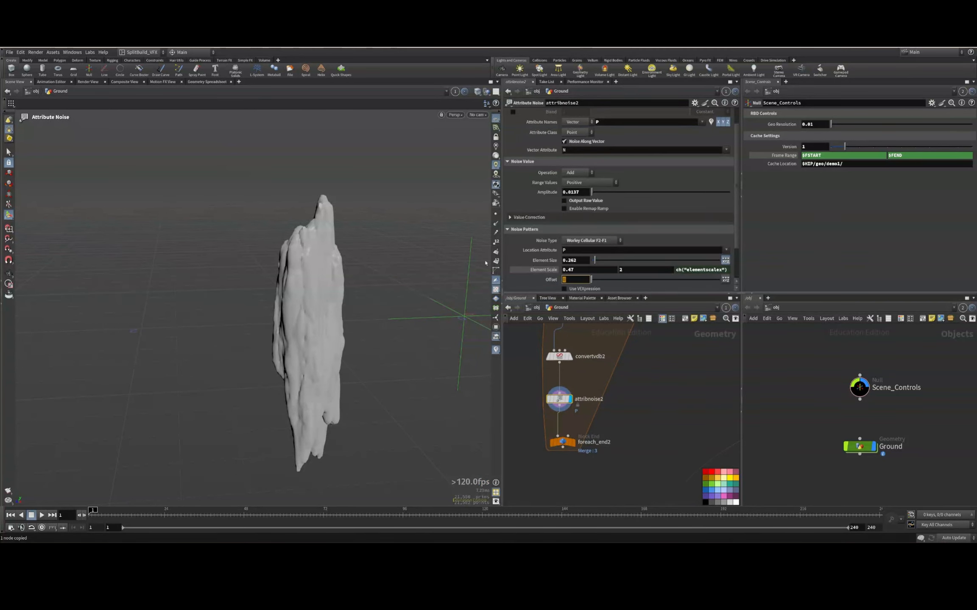
{"action": "type", "text": "detail('"}
{"action": "key", "text": "ctrl+v"}
{"action": "type", "text": "'"}
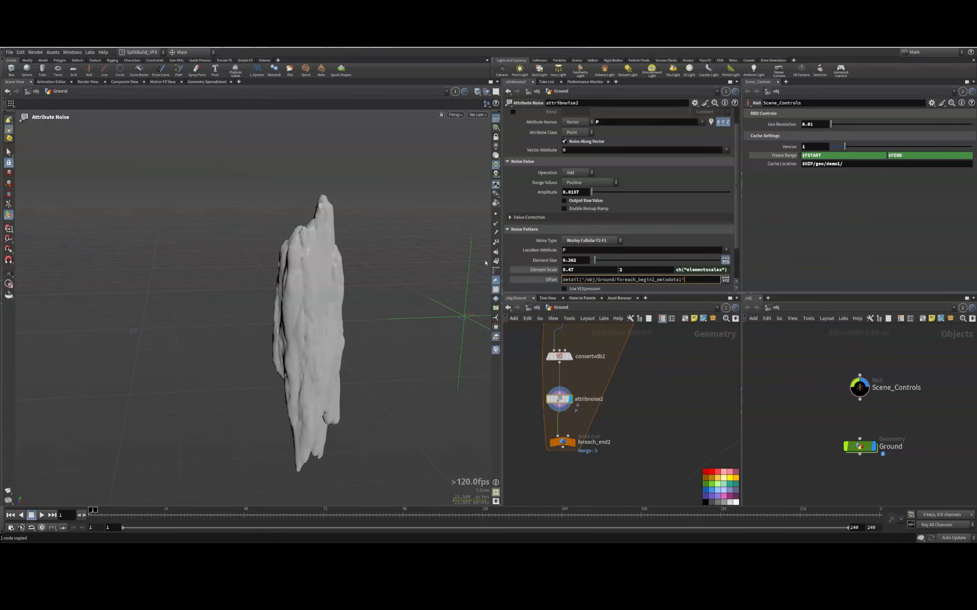
{"action": "type", "text": ",'iteration',0)*3"}
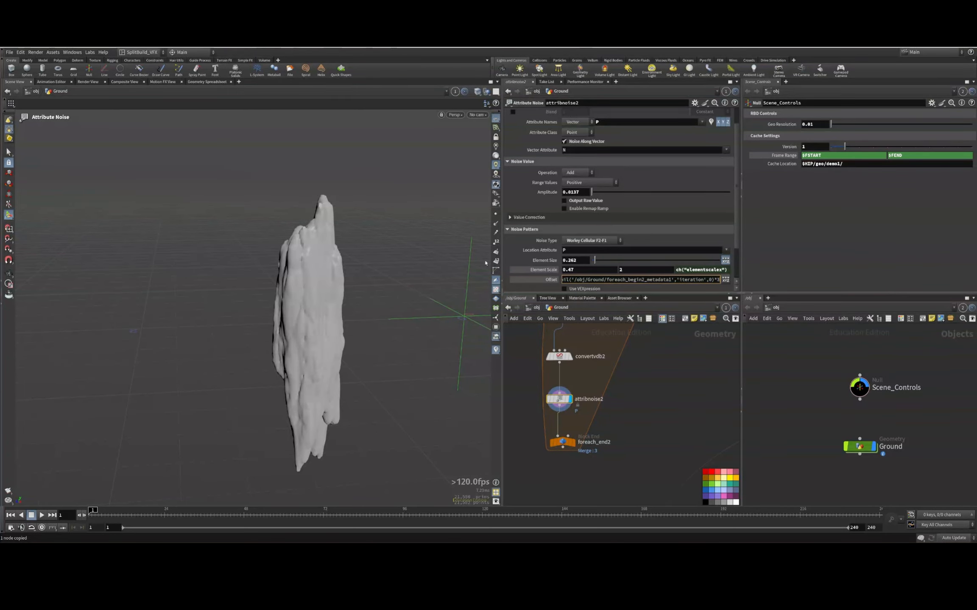
{"action": "key", "text": "Return"}
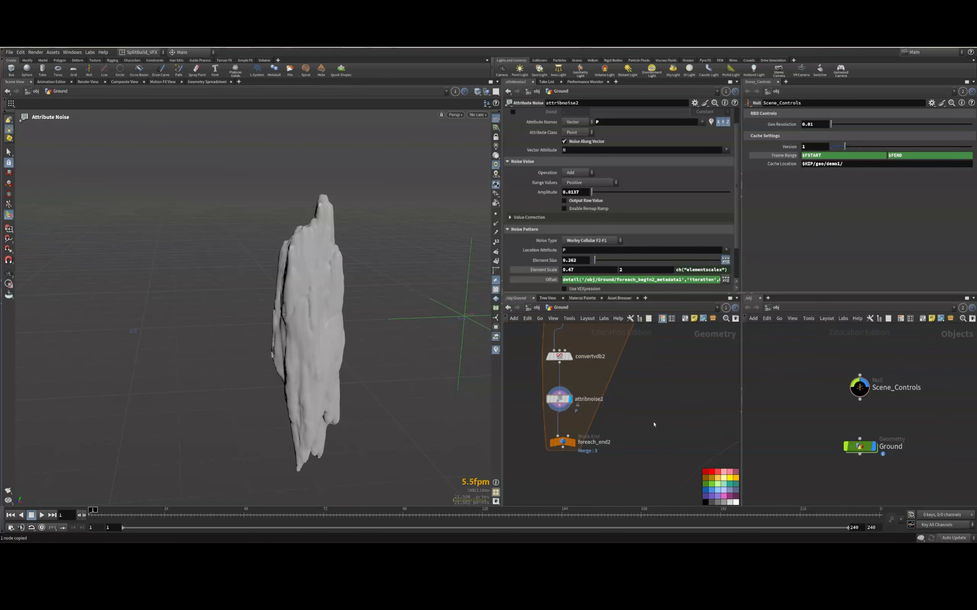
Display foreach_end2 and view the merged result of all noised pieces
{"action": "left_click", "coordinate": [562, 442]}
{"action": "left_click", "coordinate": [573, 443]}
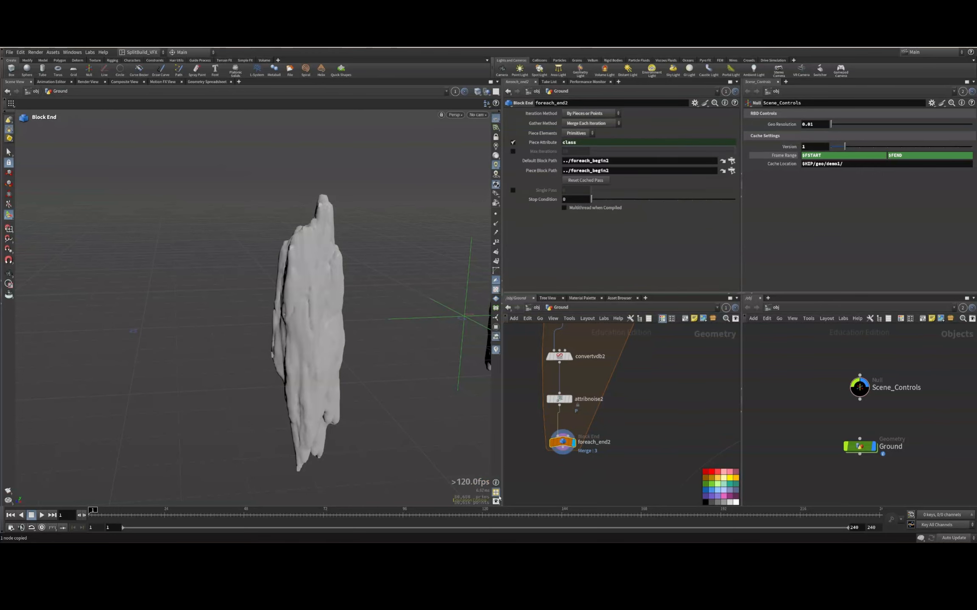
{"action": "scroll", "coordinate": [281, 330], "scroll_direction": "down", "scroll_amount": 5}
{"action": "middle_click_drag", "start_coordinate": [281, 330], "coordinate": [179, 325], "text": "alt"}
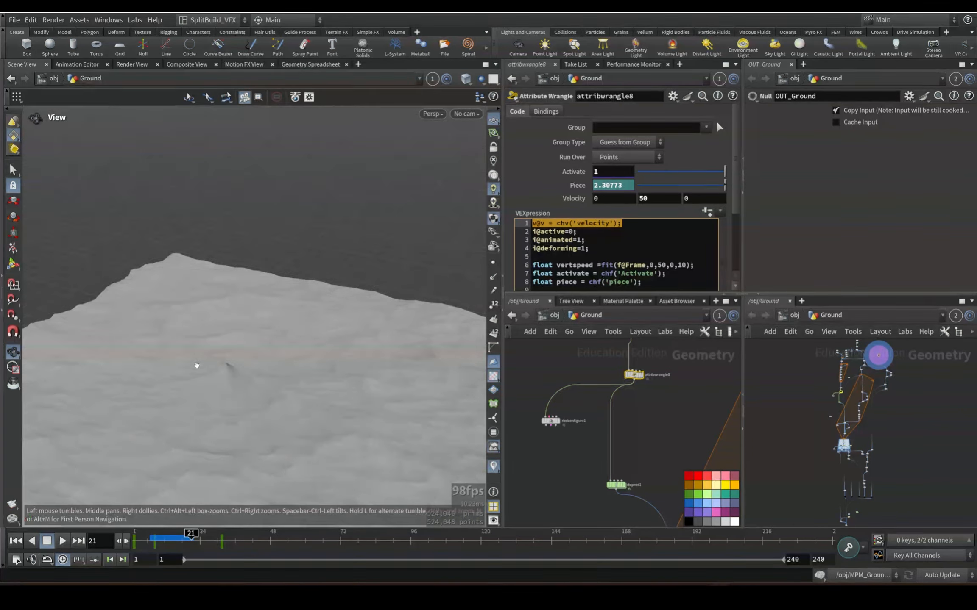
Examine the ground mesh, the Activate, Piece and Velocity settings of attribwrangle8, and the dopnet1 node with its downstream connections
{"action": "left_click_drag", "start_coordinate": [196, 366], "coordinate": [248, 321]}
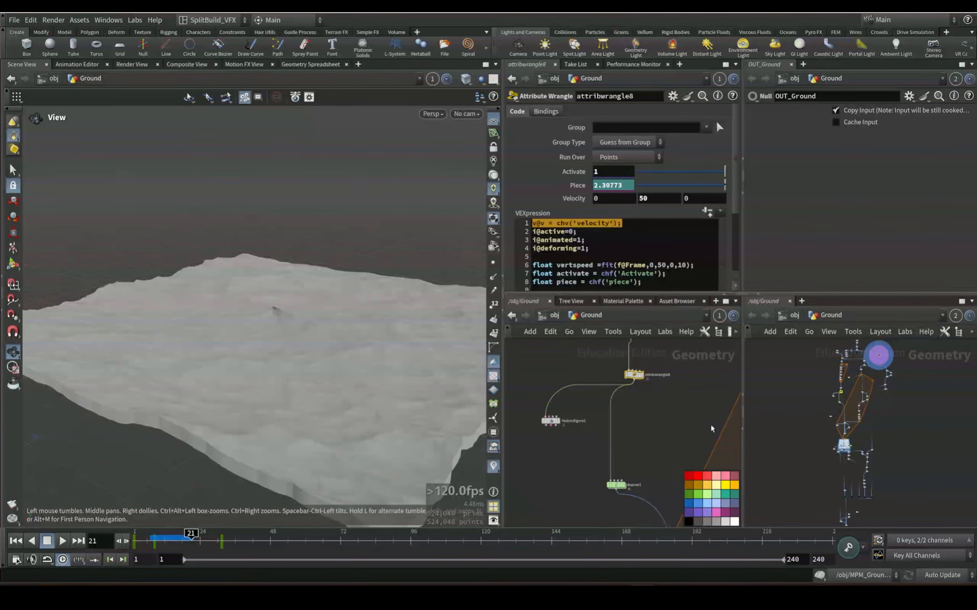
{"action": "middle_click_drag", "start_coordinate": [655, 388], "coordinate": [643, 525]}
{"action": "scroll", "coordinate": [619, 420], "scroll_direction": "down", "scroll_amount": 3}
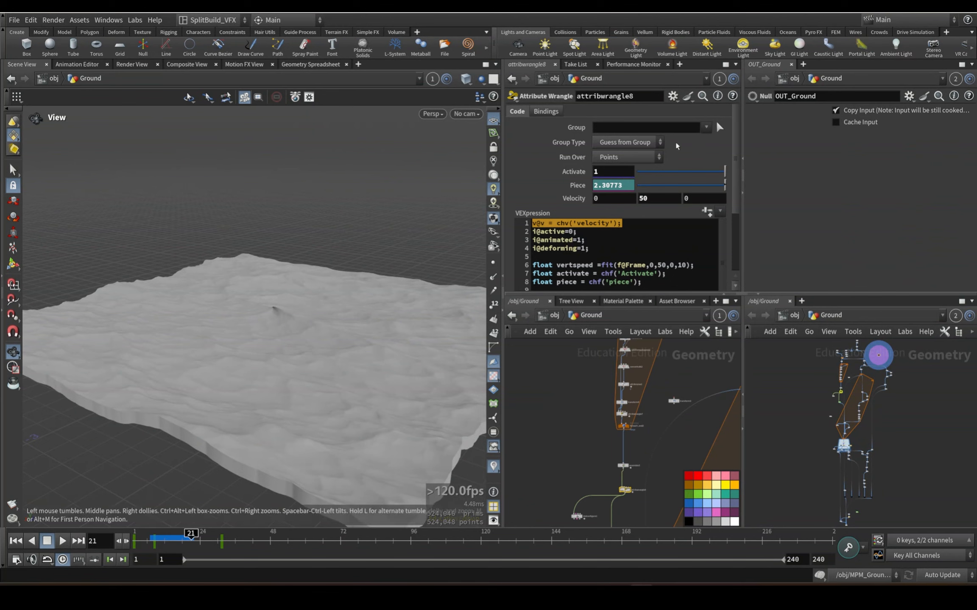
{"action": "left_click_drag", "start_coordinate": [627, 186], "coordinate": [454, 192]}
{"action": "scroll", "coordinate": [614, 509], "scroll_direction": "up", "scroll_amount": 3}
{"action": "left_click", "coordinate": [613, 506]}
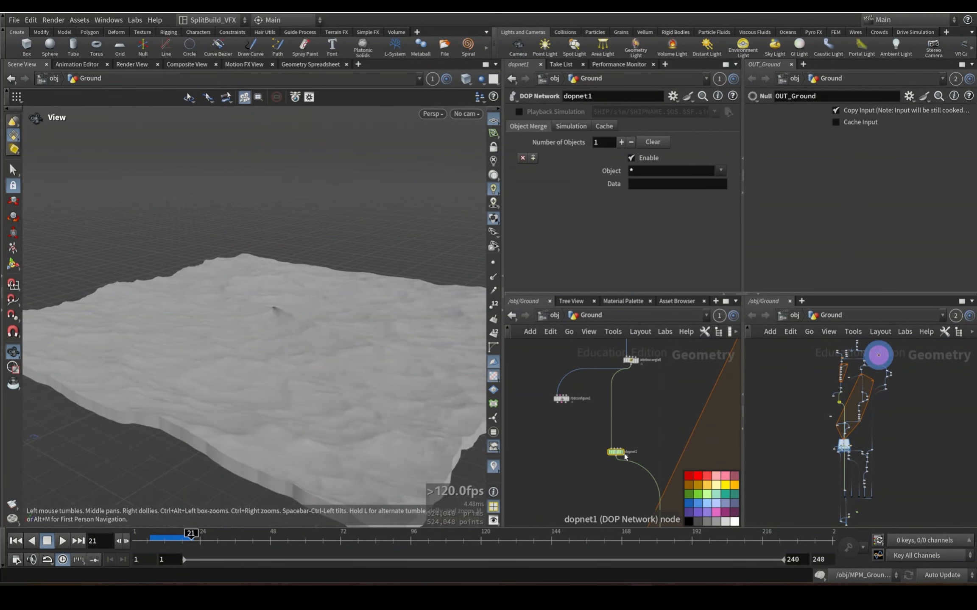
{"action": "scroll", "coordinate": [652, 460], "scroll_direction": "up", "scroll_amount": 2}
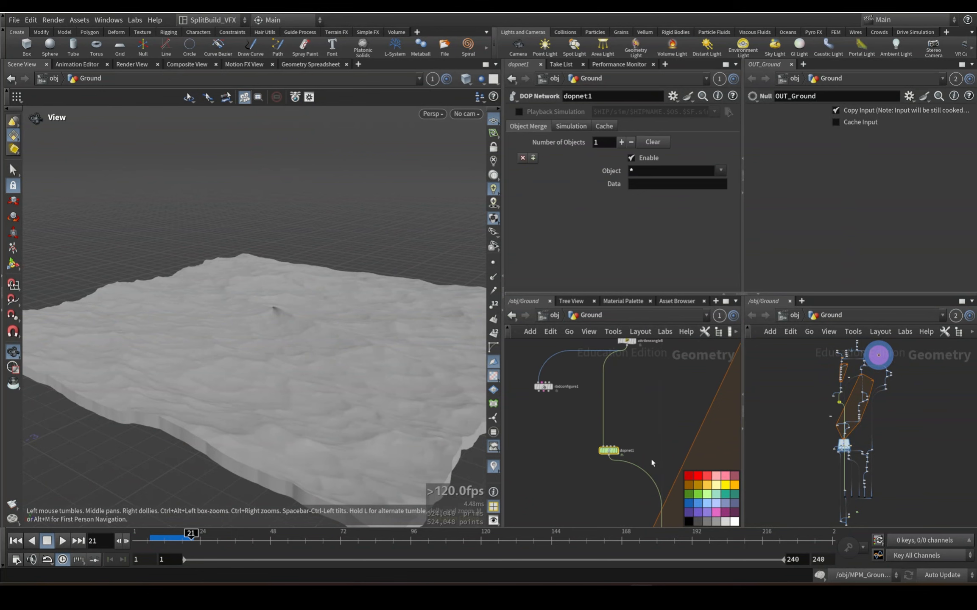
{"action": "left_click_drag", "start_coordinate": [624, 468], "coordinate": [624, 469]}
{"action": "middle_click_drag", "start_coordinate": [623, 512], "coordinate": [571, 445]}
{"action": "scroll", "coordinate": [650, 475], "scroll_direction": "down", "scroll_amount": 4}
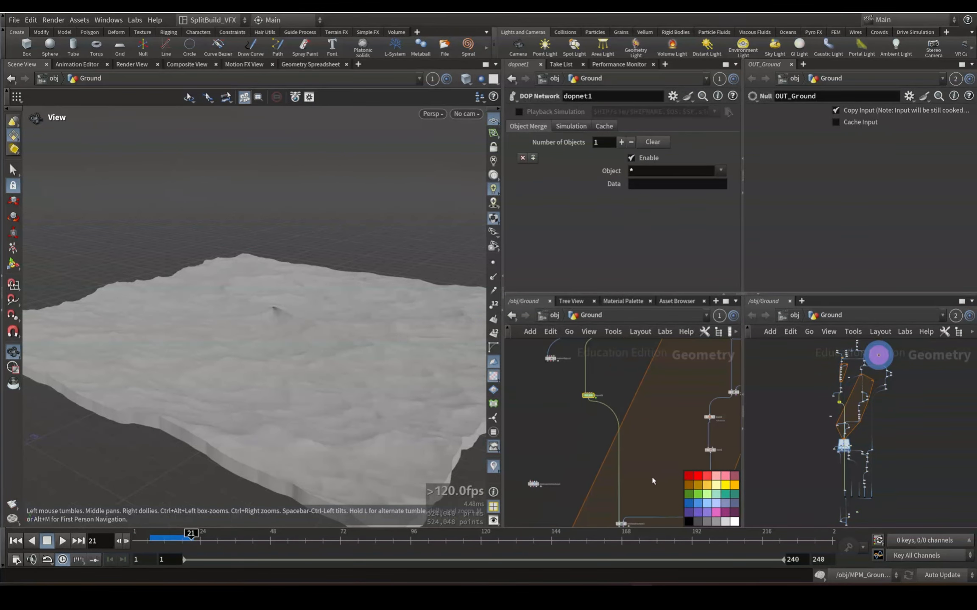
Trace the Ground network's node chain down to the output nulls and examine the settings of the node just above them
{"action": "mouse_move", "coordinate": [647, 492]}
{"action": "middle_mouse_down"}
{"action": "mouse_move", "coordinate": [633, 377]}
{"action": "mouse_move", "coordinate": [653, 506]}
{"action": "middle_mouse_up"}
{"action": "scroll", "coordinate": [653, 507], "scroll_direction": "up", "scroll_amount": 4}
{"action": "left_click", "coordinate": [644, 421]}
{"action": "middle_click_drag", "start_coordinate": [642, 466], "coordinate": [610, 329]}
{"action": "left_click", "coordinate": [591, 414]}
{"action": "middle_click_drag", "start_coordinate": [590, 500], "coordinate": [587, 332]}
{"action": "scroll", "coordinate": [620, 485], "scroll_direction": "down", "scroll_amount": 3}
{"action": "scroll", "coordinate": [620, 485], "scroll_direction": "down", "scroll_amount": 2}
{"action": "middle_click_drag", "start_coordinate": [621, 491], "coordinate": [644, 313]}
{"action": "middle_click_drag", "start_coordinate": [657, 485], "coordinate": [664, 450]}
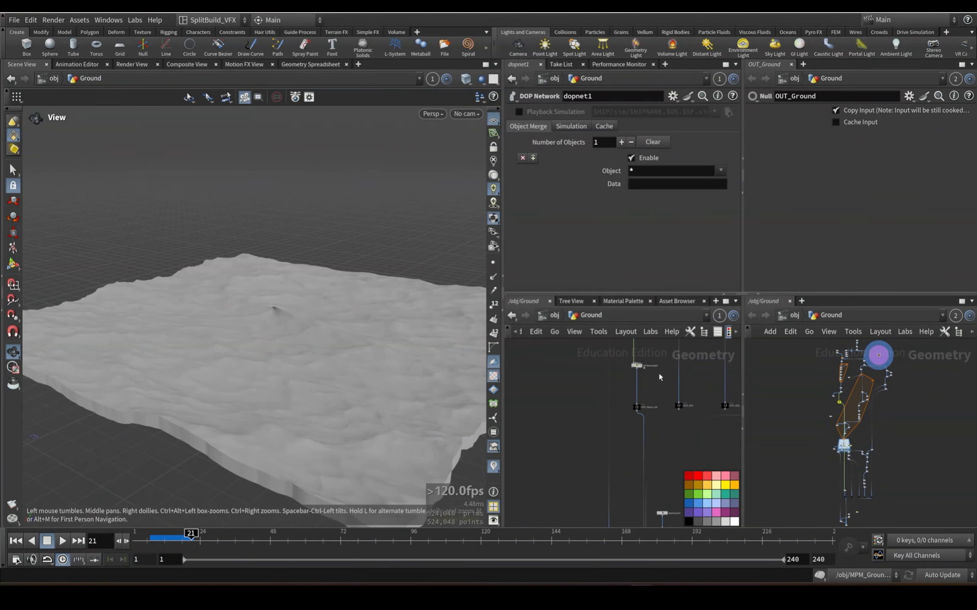
{"action": "left_click", "coordinate": [636, 366]}
{"action": "left_click", "coordinate": [567, 182]}
{"action": "left_click_drag", "start_coordinate": [567, 182], "coordinate": [531, 184]}
{"action": "left_click_drag", "start_coordinate": [590, 200], "coordinate": [552, 184]}
Find the RBD_SIM DOP network below the outputs and open its dynamics node graph
{"action": "left_click", "coordinate": [575, 418]}
{"action": "middle_click_drag", "start_coordinate": [622, 524], "coordinate": [577, 383]}
{"action": "left_click_drag", "start_coordinate": [615, 423], "coordinate": [594, 443]}
{"action": "middle_click_drag", "start_coordinate": [601, 352], "coordinate": [595, 402]}
{"action": "left_click", "coordinate": [661, 408]}
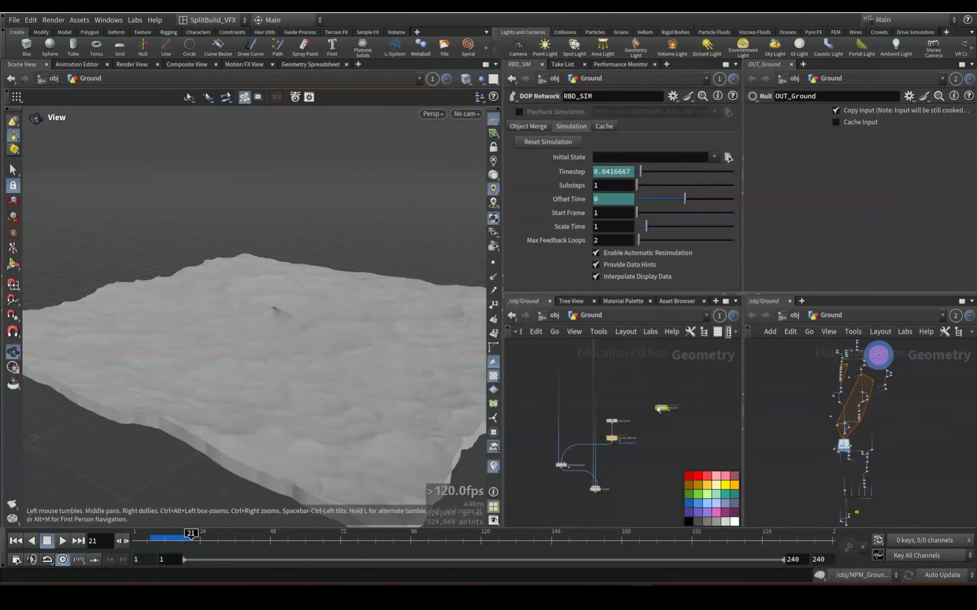
{"action": "double_click", "coordinate": [663, 410]}
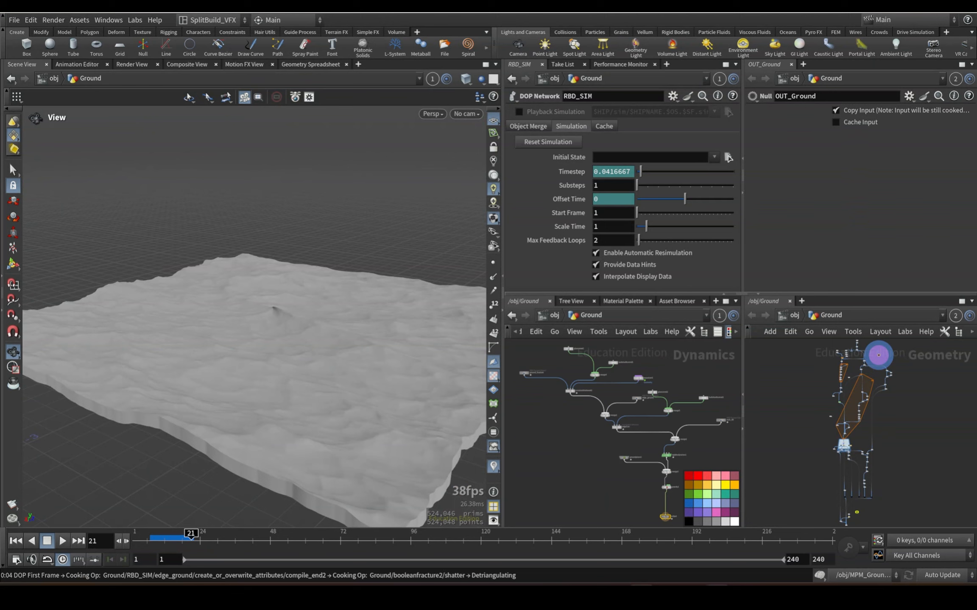
{"action": "left_click", "coordinate": [666, 585]}
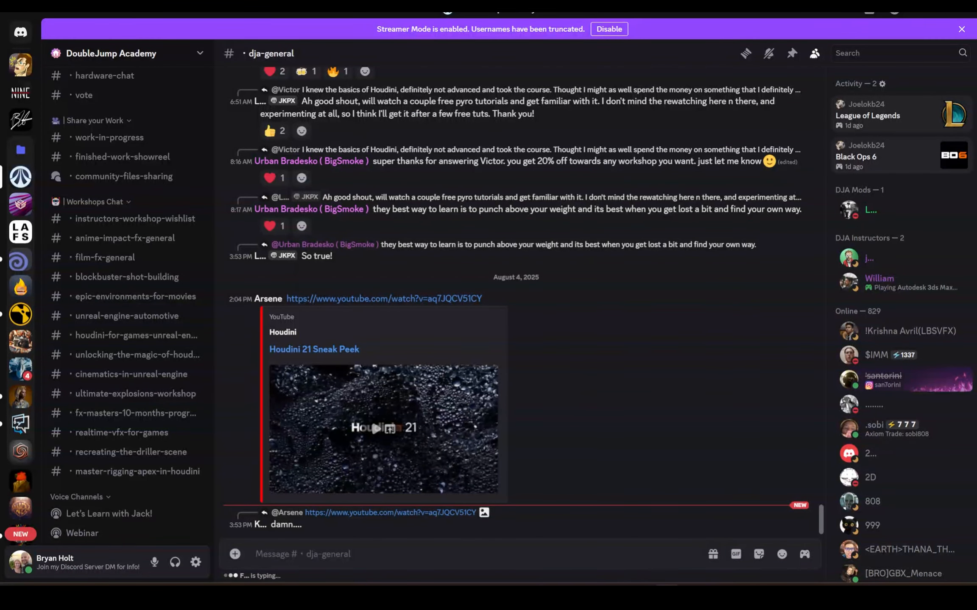
{"action": "left_click", "coordinate": [641, 585]}
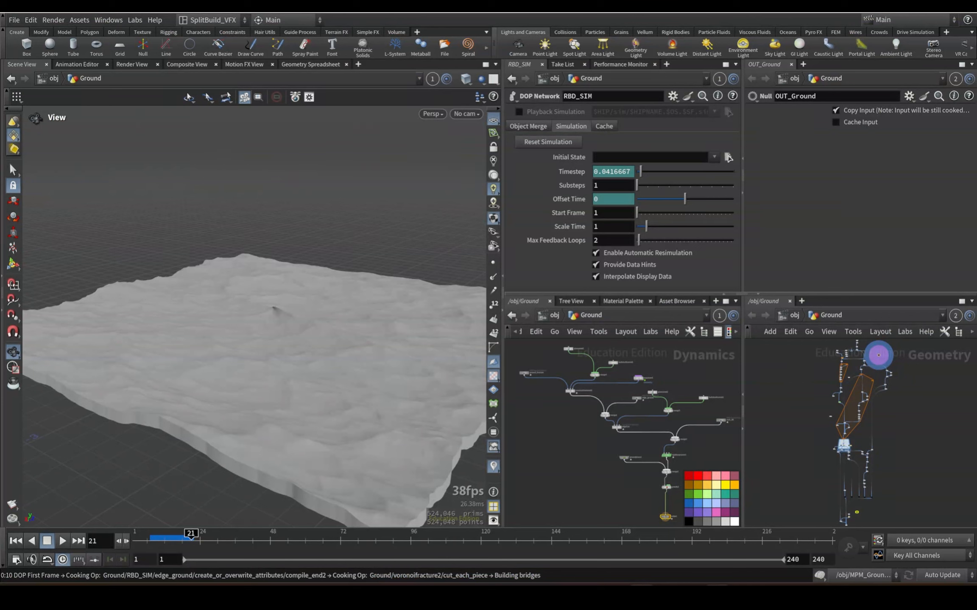
{"action": "mouse_move", "coordinate": [716, 593]}
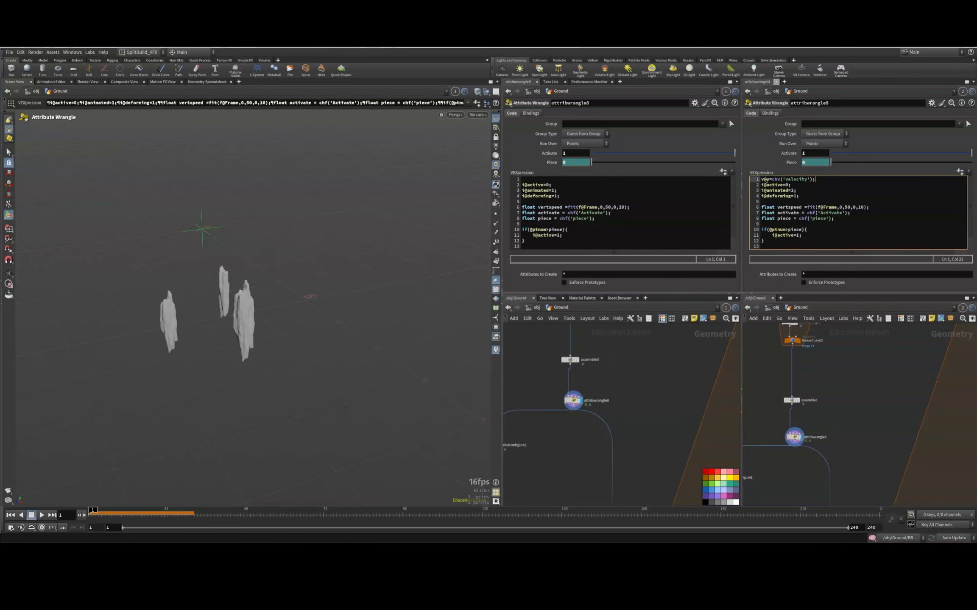
Begin attribwrangle8's code with v@v = chv('velocity'); and create its Velocity parameter with the values 0, 50, 0
{"action": "left_click", "coordinate": [771, 179]}
{"action": "key", "text": "Left"}
{"action": "key", "text": "Left"}
{"action": "left_click", "coordinate": [842, 185]}
{"action": "left_click", "coordinate": [959, 171]}
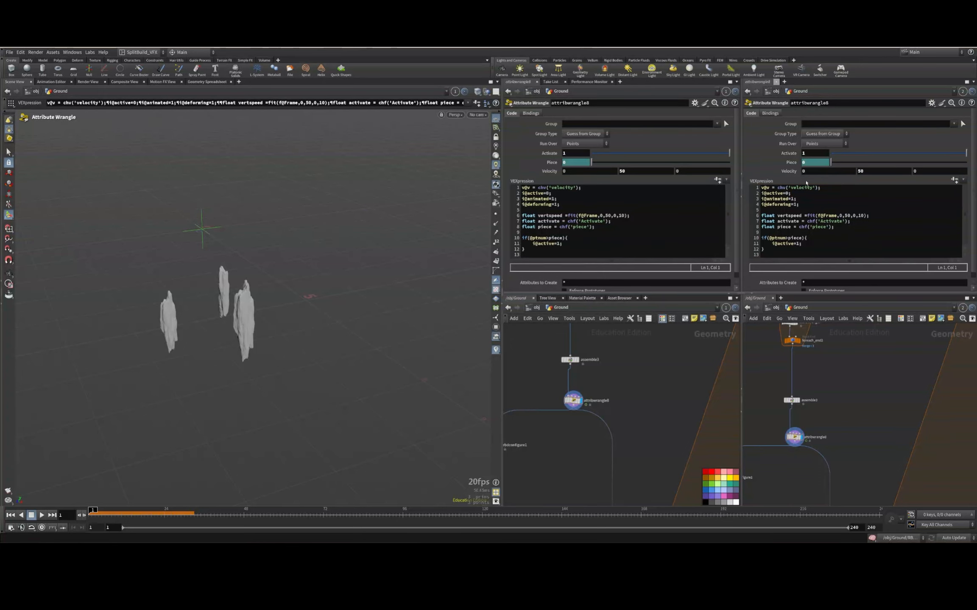
Create a DOP Network below attribwrangle8, connect it to the wrangle's output, and go inside it
{"action": "middle_click_drag", "start_coordinate": [822, 451], "coordinate": [796, 465]}
{"action": "scroll", "coordinate": [812, 420], "scroll_direction": "down", "scroll_amount": 4}
{"action": "key", "text": "Tab"}
{"action": "type", "text": "dopnet"}
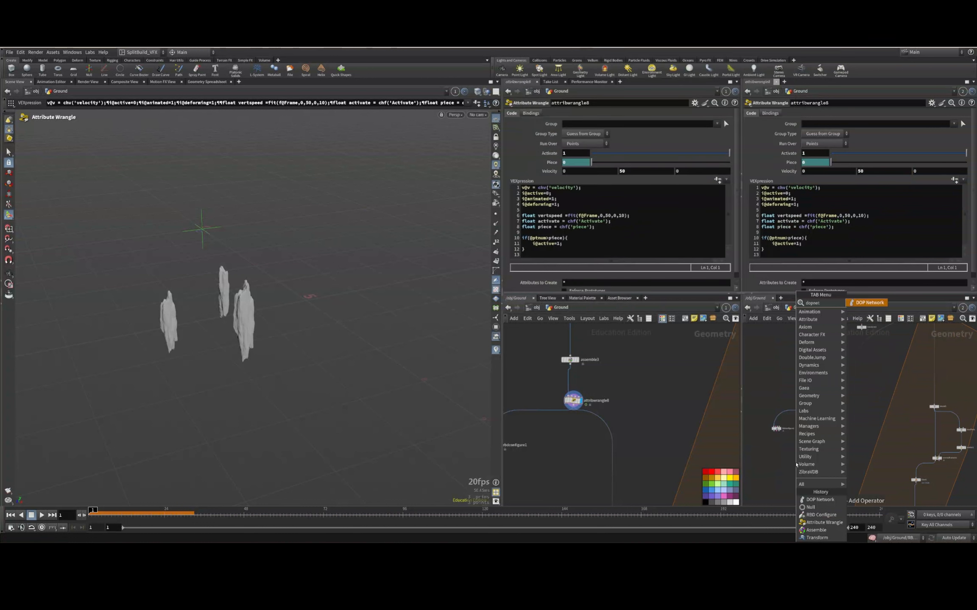
{"action": "key", "text": "Return"}
{"action": "left_click", "coordinate": [808, 463]}
{"action": "scroll", "coordinate": [817, 451], "scroll_direction": "up", "scroll_amount": 4}
{"action": "middle_click_drag", "start_coordinate": [594, 491], "coordinate": [608, 401]}
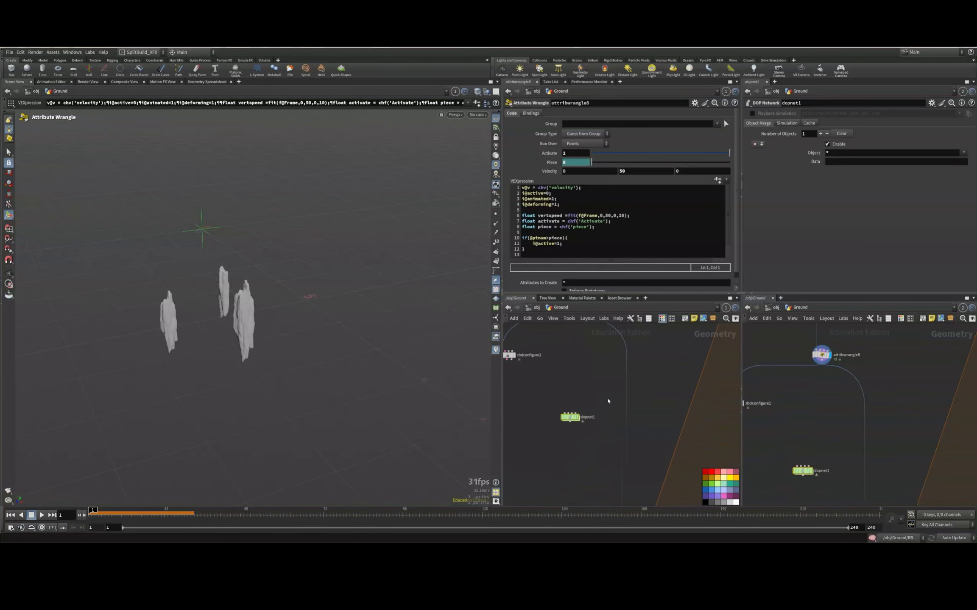
{"action": "left_click", "coordinate": [570, 417]}
{"action": "middle_click_drag", "start_coordinate": [587, 330], "coordinate": [592, 384]}
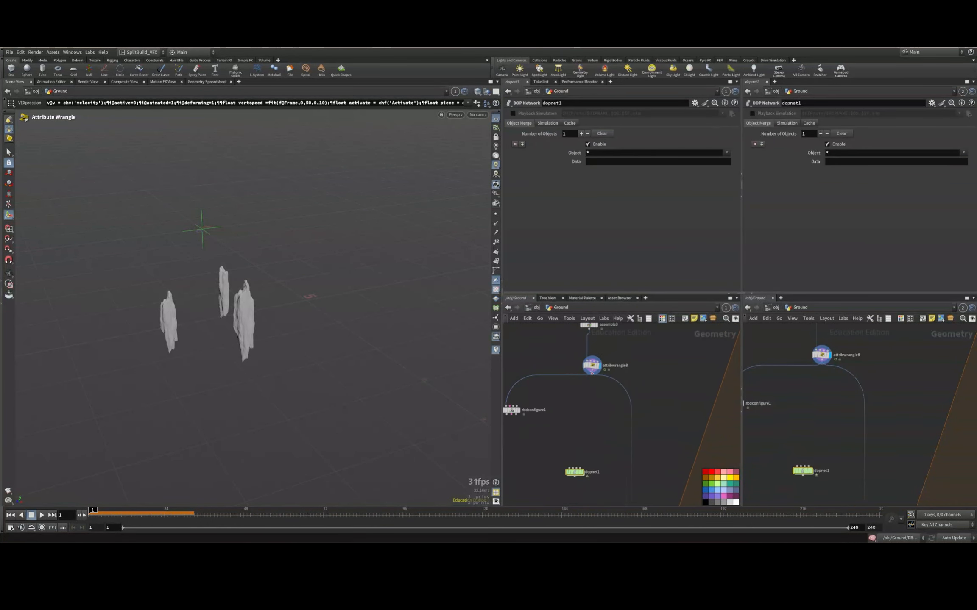
{"action": "double_click", "coordinate": [575, 472]}
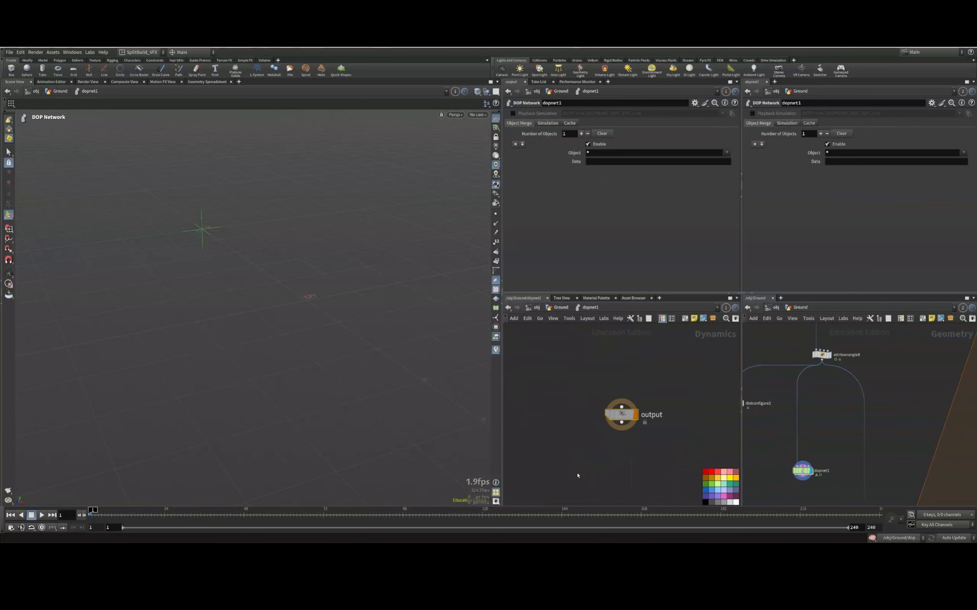
Insert a Rigid Body Solver feeding the output node of dopnet1
{"action": "key", "text": "Tab"}
{"action": "type", "text": "rigid"}
{"action": "key", "text": "Return"}
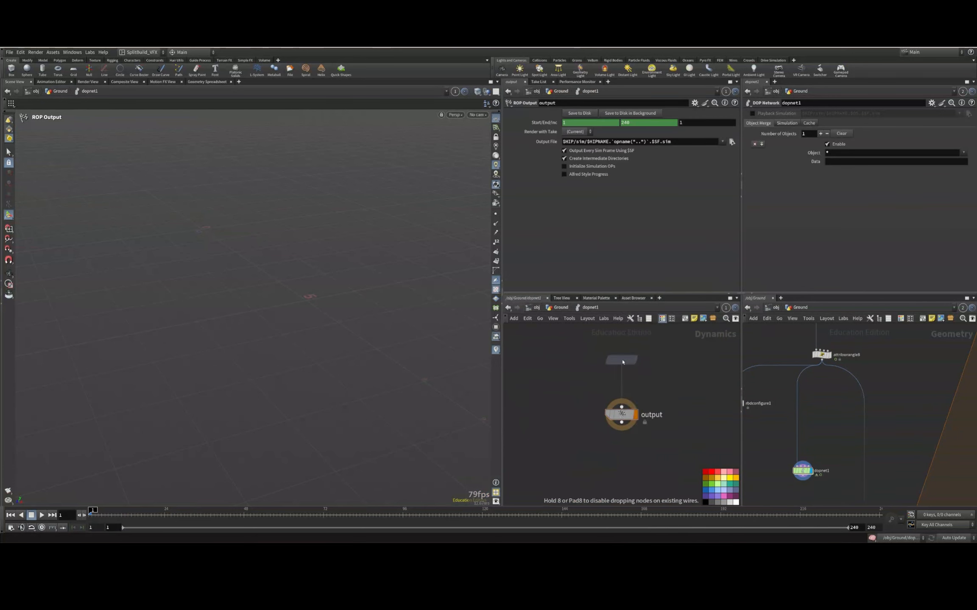
{"action": "left_click", "coordinate": [623, 361]}
{"action": "middle_click_drag", "start_coordinate": [622, 362], "coordinate": [633, 427]}
Add an RBD Packed Object node and connect it to the rigid body solver's first input
{"action": "key", "text": "Tab"}
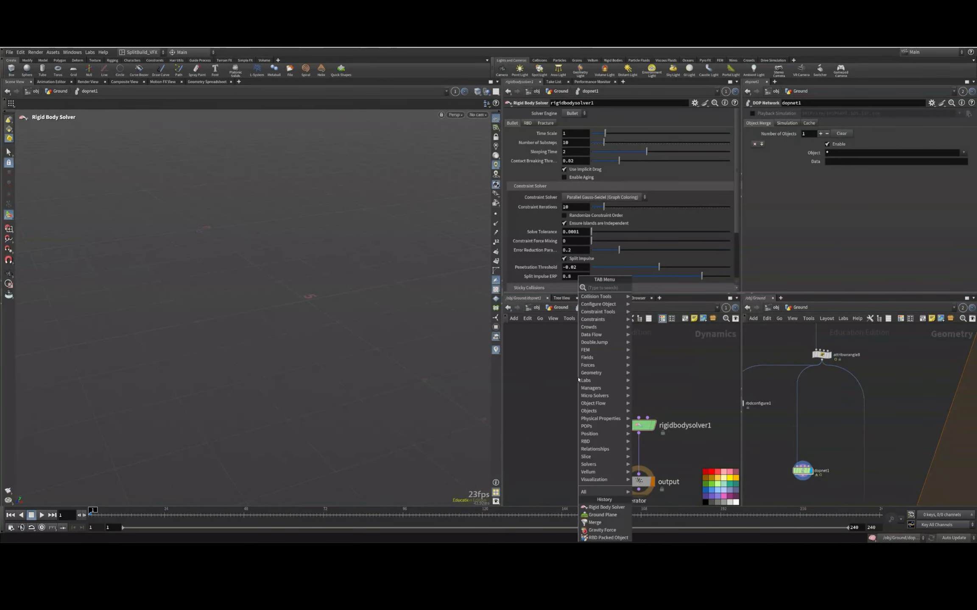
{"action": "type", "text": "rbd packed"}
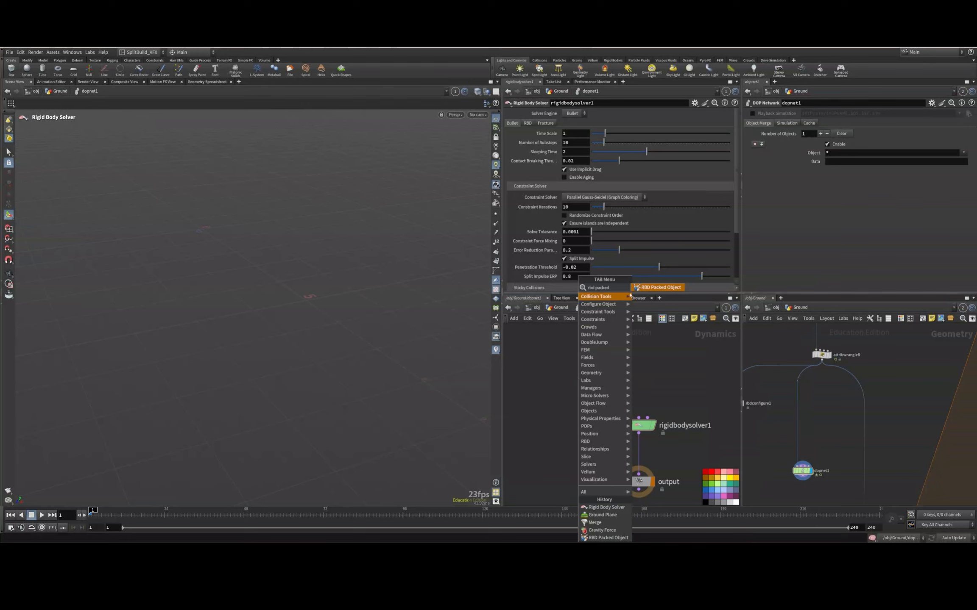
{"action": "key", "text": "Return"}
{"action": "left_click", "coordinate": [576, 367]}
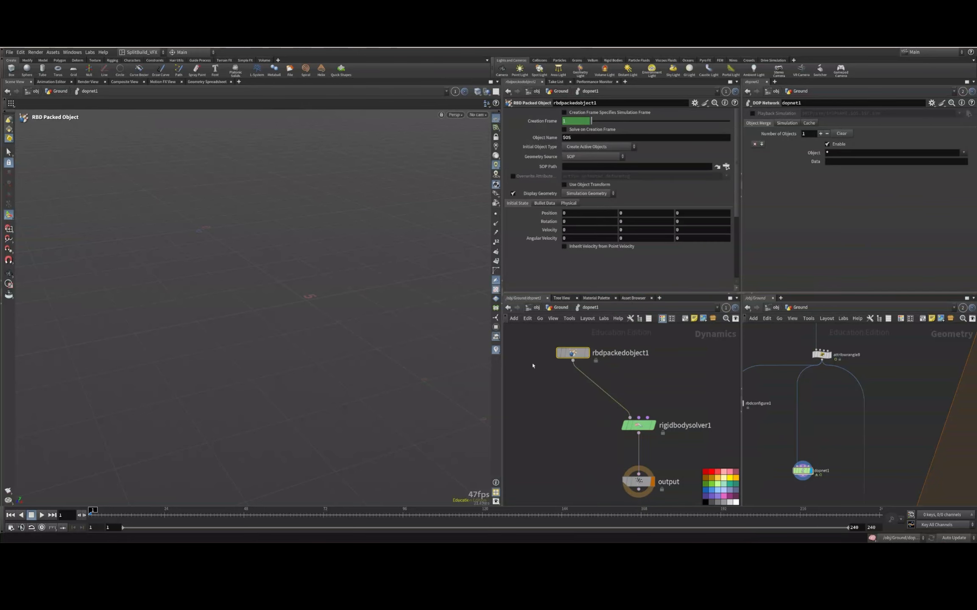
Rename the RBD Packed Object node to objects and move it further from the solver
{"action": "double_click", "coordinate": [637, 354]}
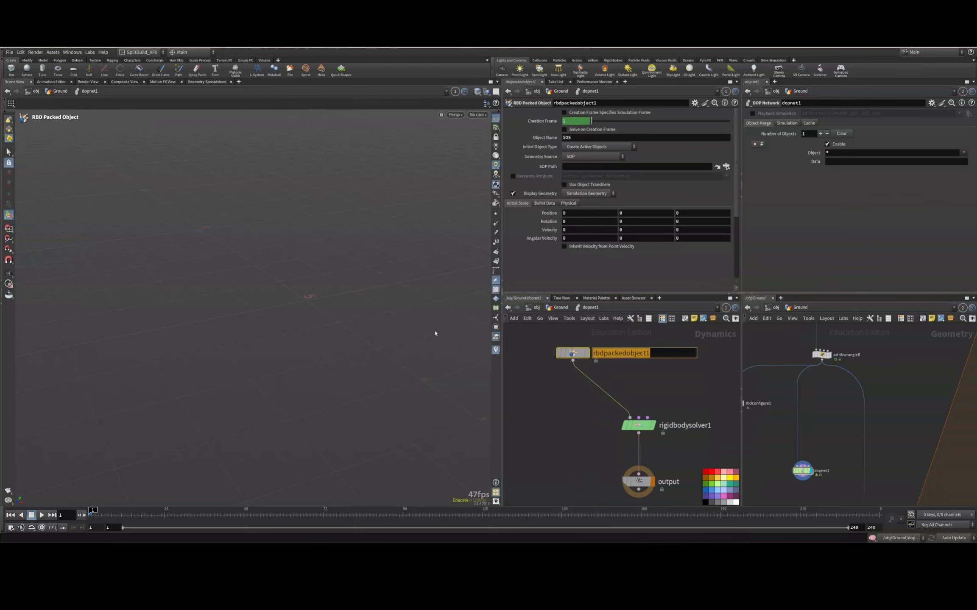
{"action": "type", "text": "obj"}
{"action": "key", "text": "Return"}
{"action": "middle_click_drag", "start_coordinate": [662, 380], "coordinate": [728, 423]}
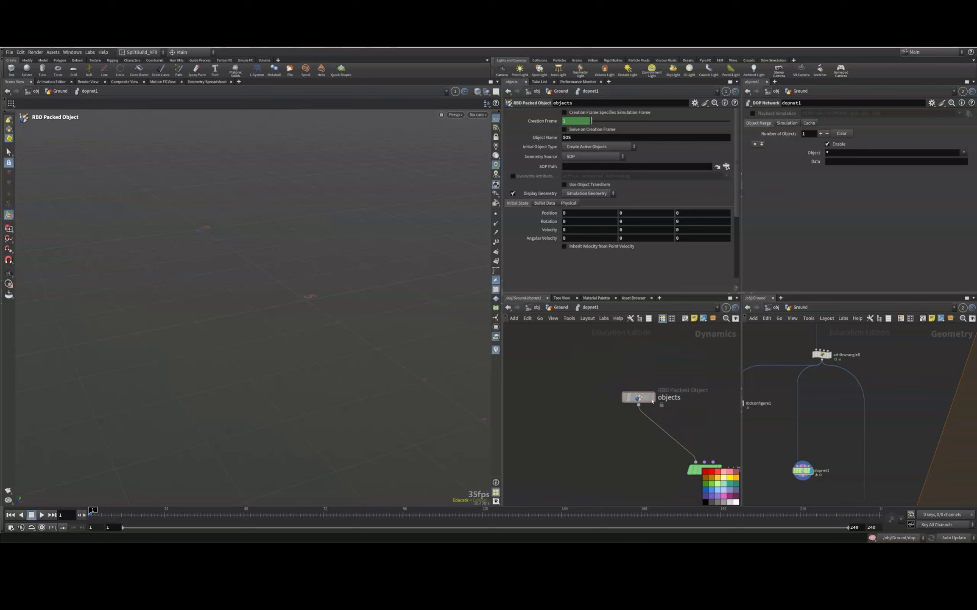
{"action": "left_click_drag", "start_coordinate": [638, 399], "coordinate": [608, 381]}
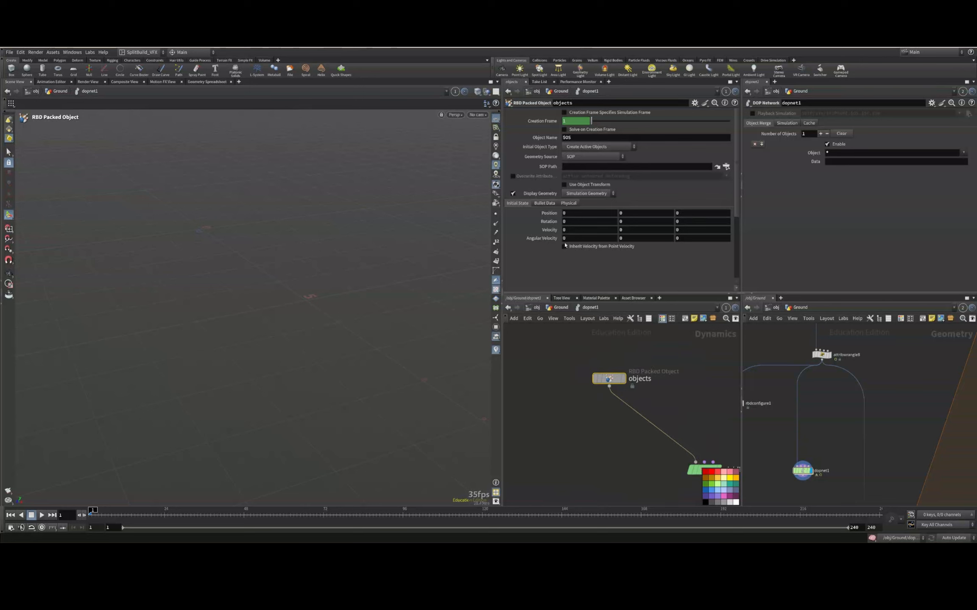
On the objects node, inherit velocity from point velocity, set SOP Path to ../../attribwrangle8, and enable Overwrite Attributes
{"action": "left_click", "coordinate": [564, 246]}
{"action": "left_click", "coordinate": [821, 355]}
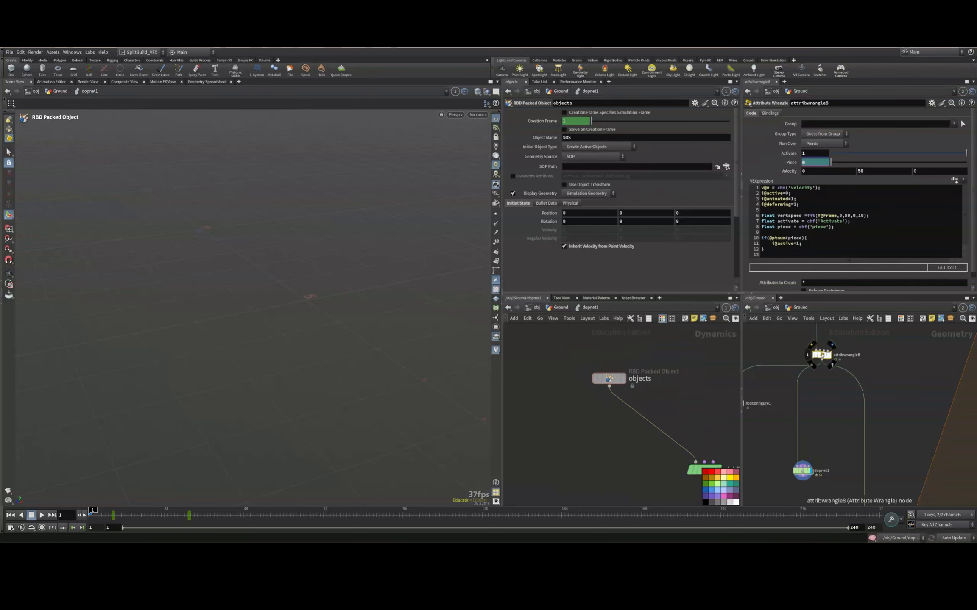
{"action": "left_click_drag", "start_coordinate": [569, 174], "coordinate": [578, 167]}
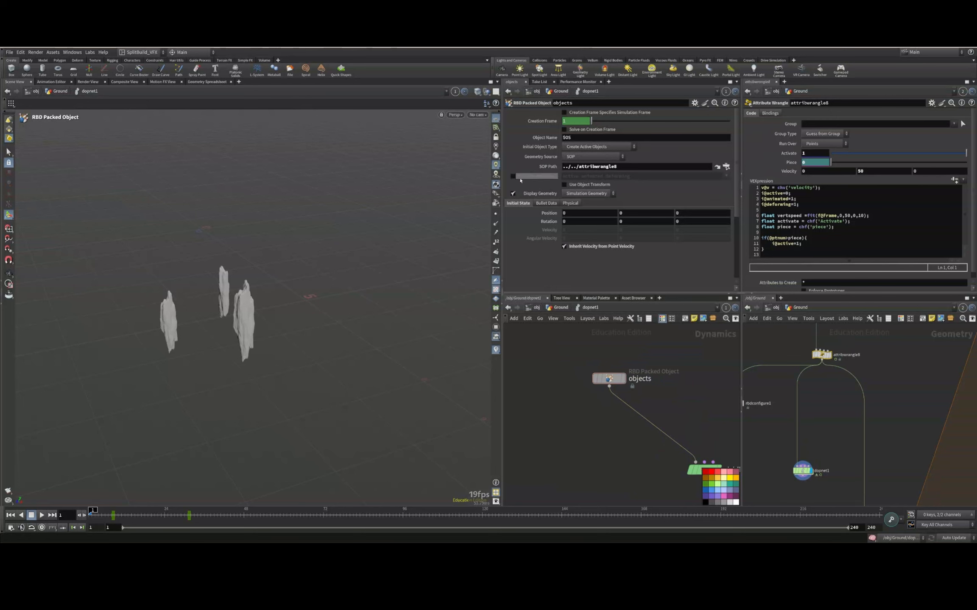
{"action": "left_click", "coordinate": [513, 177]}
Play the simulation, return to the first frame, and move the output node further below the solver
{"action": "left_click", "coordinate": [598, 380]}
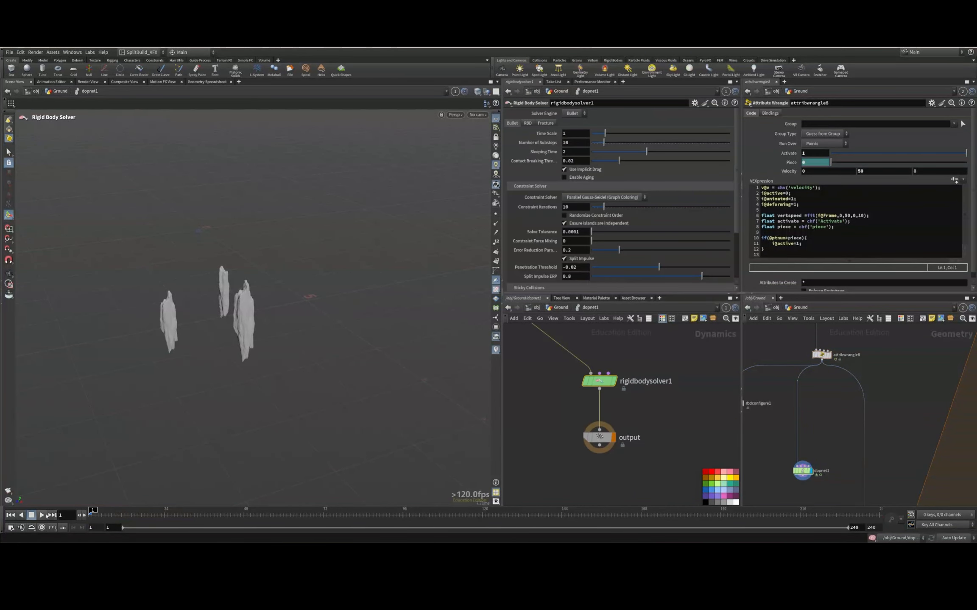
{"action": "left_click", "coordinate": [43, 516]}
{"action": "key", "text": "ctrl+Up"}
{"action": "left_click_drag", "start_coordinate": [559, 421], "coordinate": [589, 440]}
{"action": "left_click_drag", "start_coordinate": [599, 437], "coordinate": [599, 501]}
{"action": "left_click", "coordinate": [802, 470]}
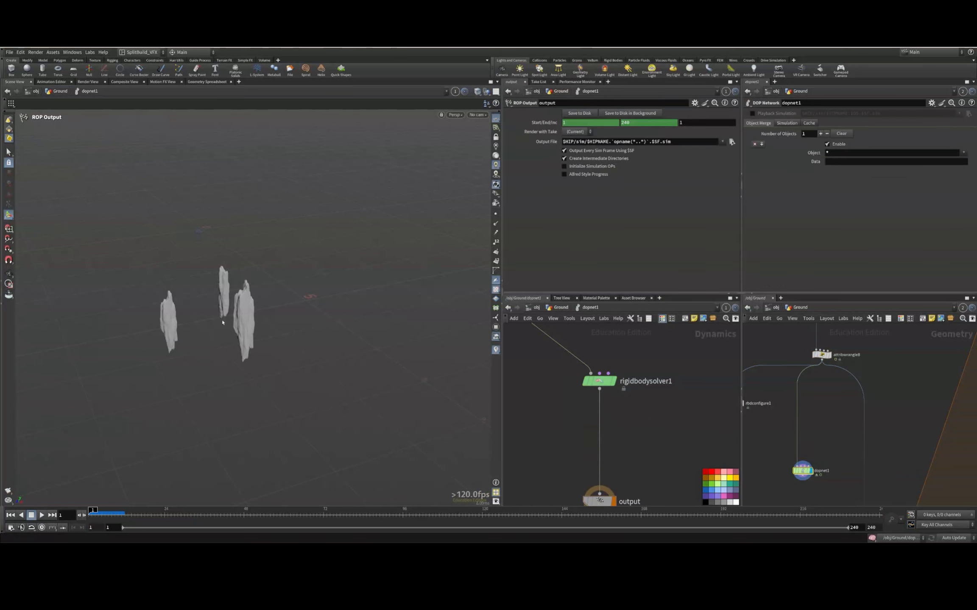
Undo the last node insertion and go back into the Ground network to attribwrangle8's Piece setting
{"action": "key", "text": "ctrl+z"}
{"action": "key", "text": "u"}
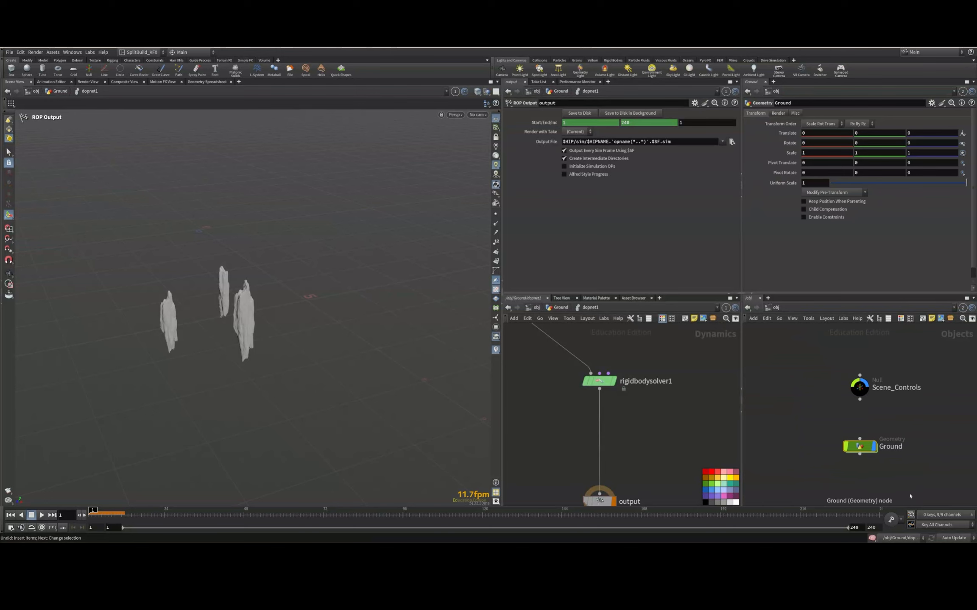
{"action": "double_click", "coordinate": [857, 446]}
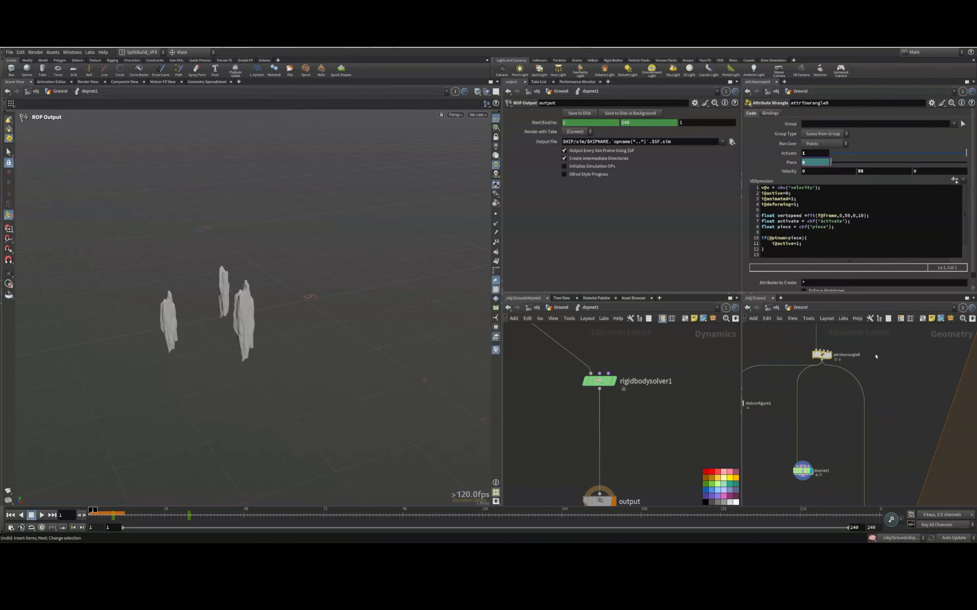
{"action": "type", "text": "-"}
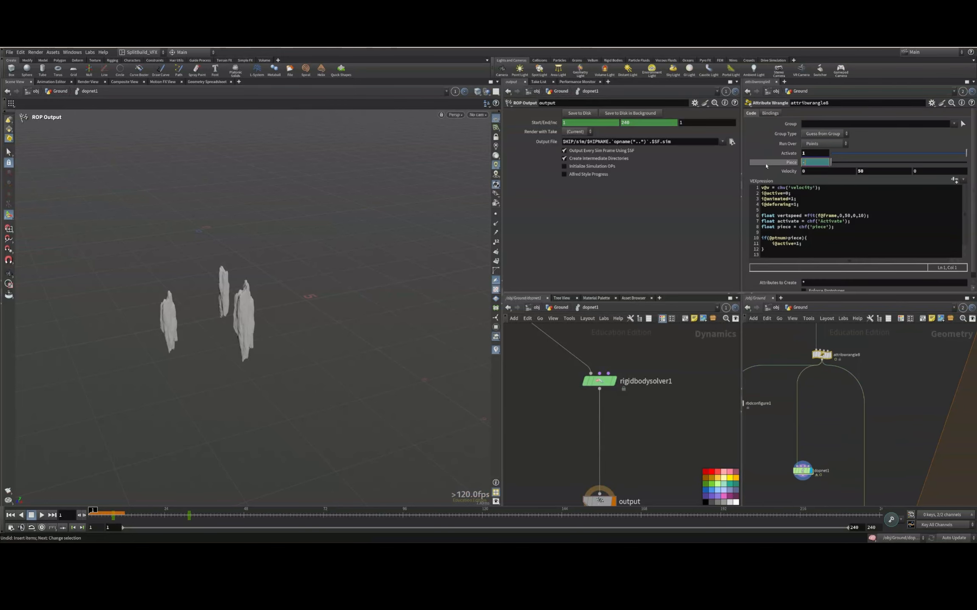
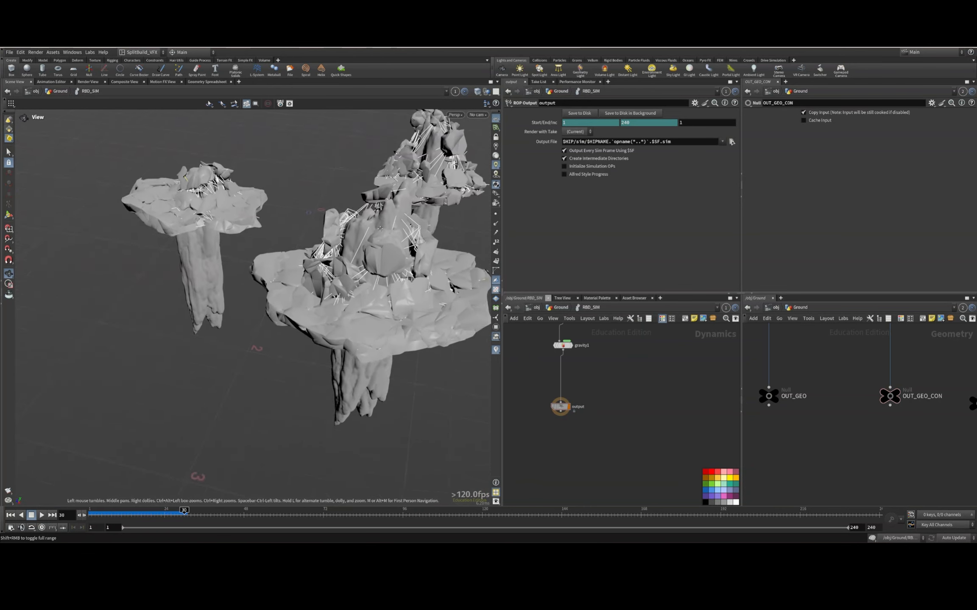
Return to the first frame and examine the glue constraint relationship node's settings in the RBD_SIM network
{"action": "left_click", "coordinate": [11, 515]}
{"action": "middle_click_drag", "start_coordinate": [595, 333], "coordinate": [606, 464]}
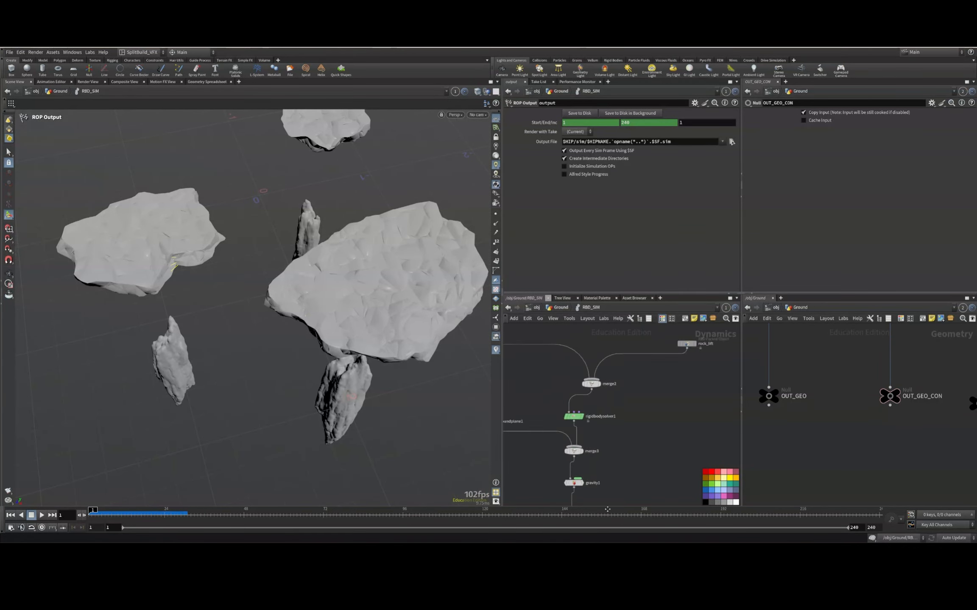
{"action": "scroll", "coordinate": [606, 443], "scroll_direction": "down", "scroll_amount": 4}
{"action": "scroll", "coordinate": [559, 376], "scroll_direction": "up", "scroll_amount": 3}
{"action": "left_click", "coordinate": [515, 377]}
{"action": "scroll", "coordinate": [823, 448], "scroll_direction": "down", "scroll_amount": 4}
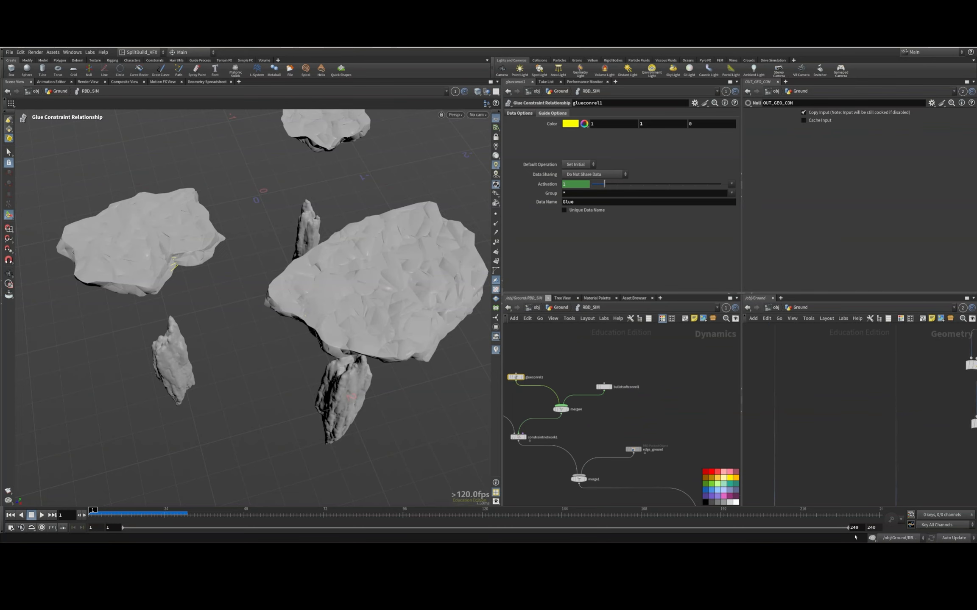
Set the Strength of the set_glue wrangle in the Ground network to 500
{"action": "middle_click_drag", "start_coordinate": [816, 360], "coordinate": [824, 428]}
{"action": "scroll", "coordinate": [825, 422], "scroll_direction": "up", "scroll_amount": 6}
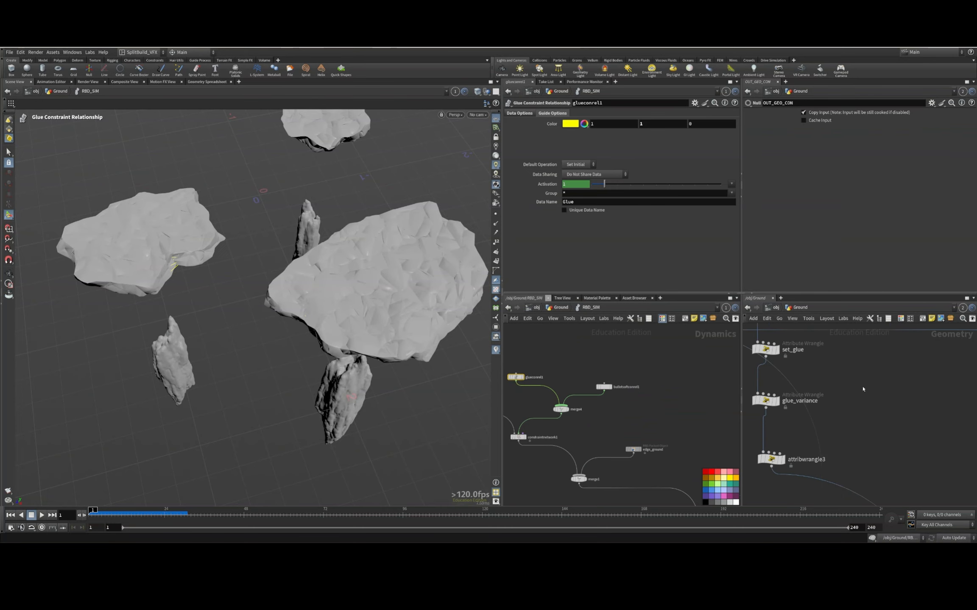
{"action": "left_click", "coordinate": [766, 400]}
{"action": "middle_click_drag", "start_coordinate": [786, 388], "coordinate": [833, 434]}
{"action": "left_click", "coordinate": [813, 395]}
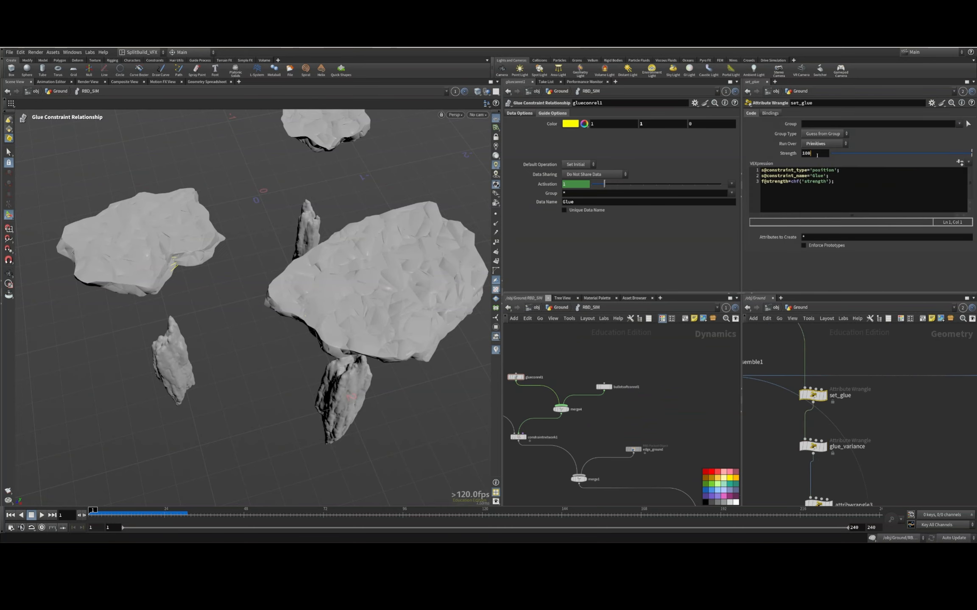
{"action": "double_click", "coordinate": [807, 153]}
{"action": "type", "text": "500"}
{"action": "key", "text": "Return"}
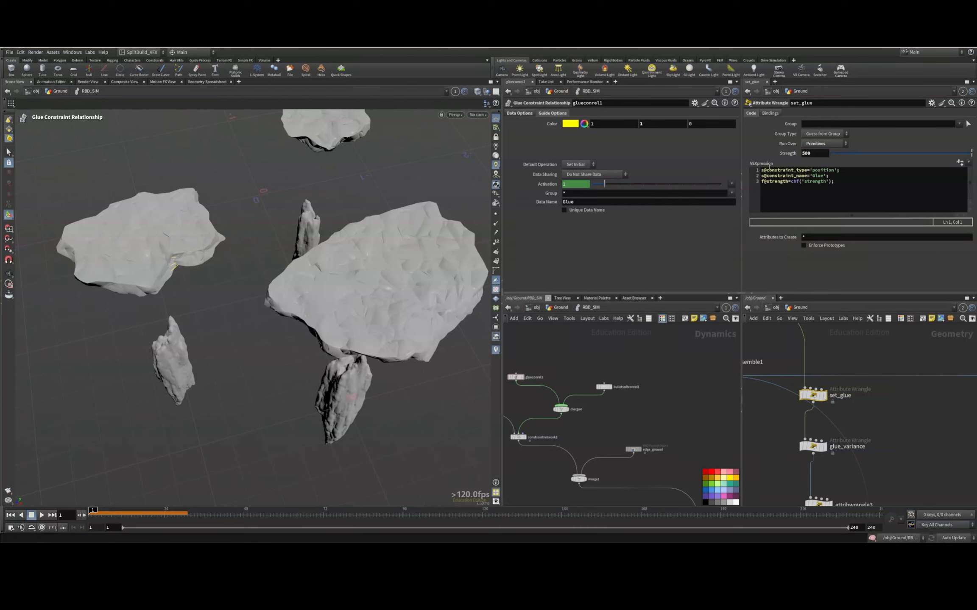
Add a SOP Solver connected to the constraint network node's input in RBD_SIM and go inside it
{"action": "middle_click_drag", "start_coordinate": [636, 341], "coordinate": [663, 310]}
{"action": "left_click", "coordinate": [588, 382]}
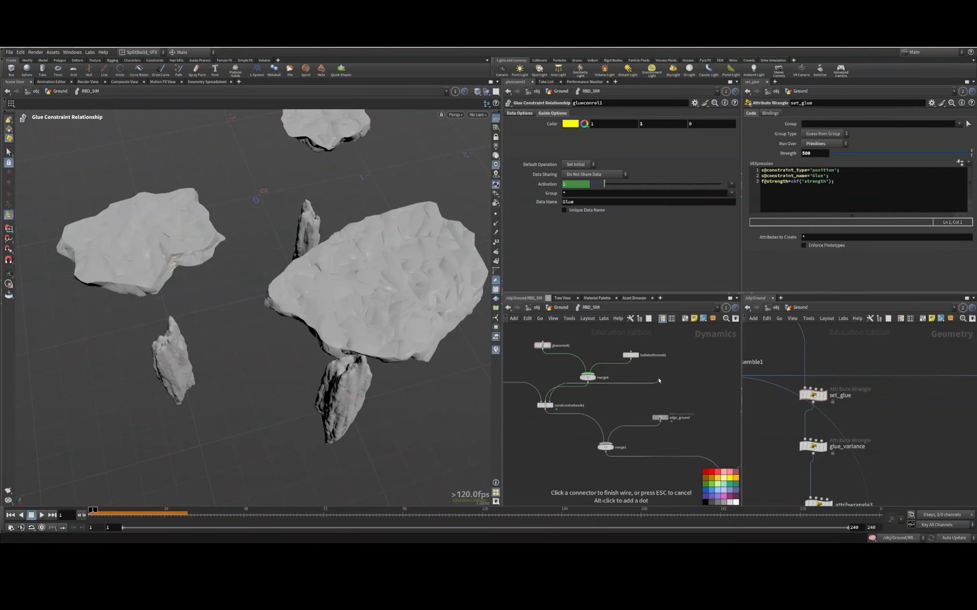
{"action": "key", "text": "Tab"}
{"action": "left_click", "coordinate": [804, 382]}
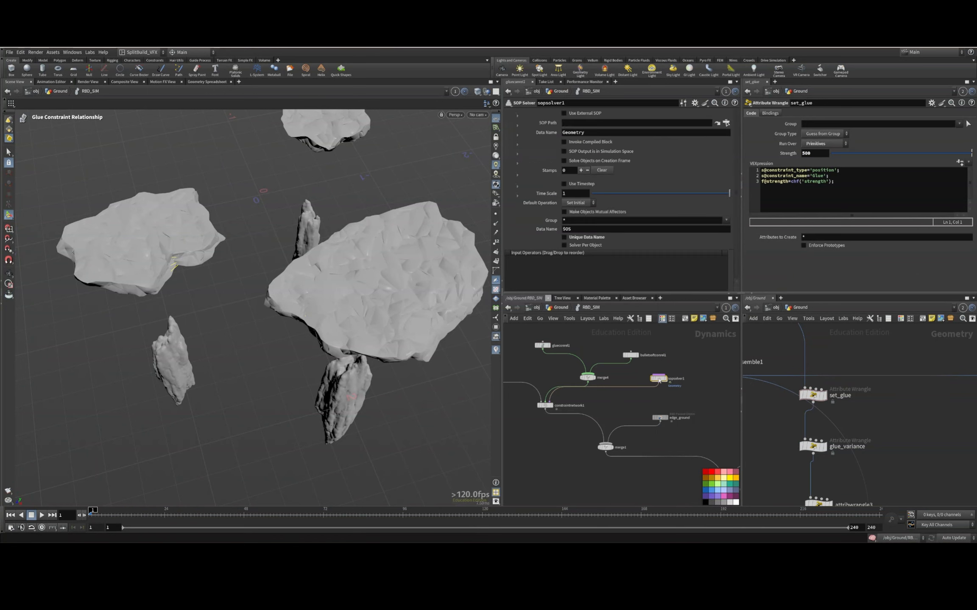
{"action": "left_click_drag", "start_coordinate": [659, 378], "coordinate": [663, 383]}
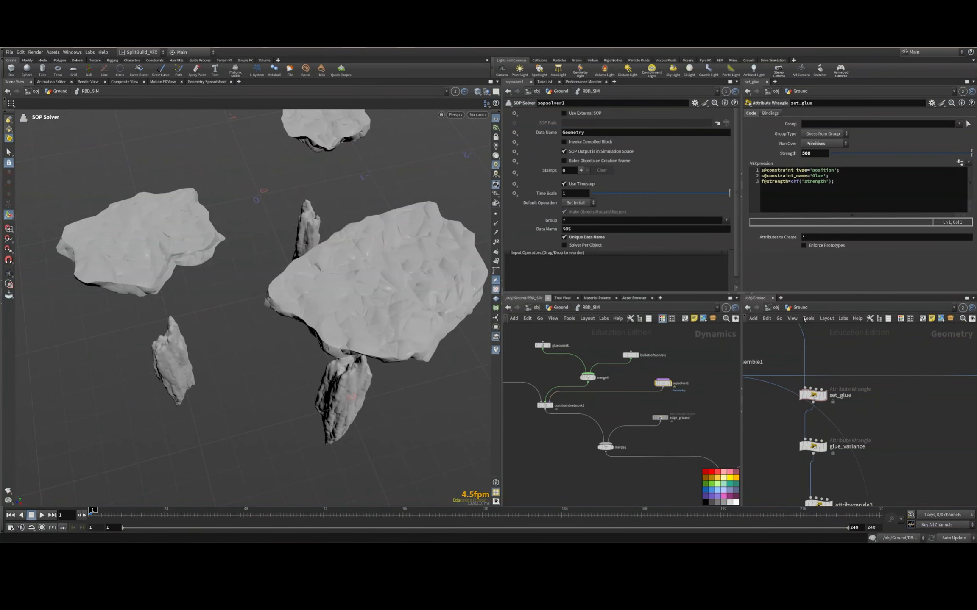
{"action": "double_click", "coordinate": [662, 382]}
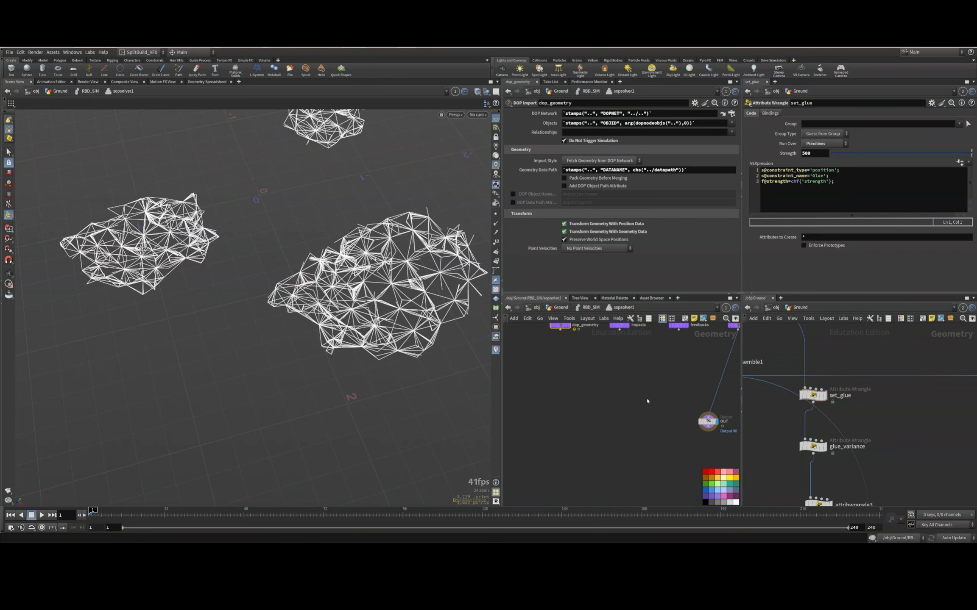
Reposition the OUT node inside the SOP solver directly below the relationship_geometry node
{"action": "middle_click_drag", "start_coordinate": [647, 401], "coordinate": [539, 380]}
{"action": "left_click_drag", "start_coordinate": [599, 400], "coordinate": [650, 430]}
{"action": "middle_click_drag", "start_coordinate": [681, 375], "coordinate": [664, 399]}
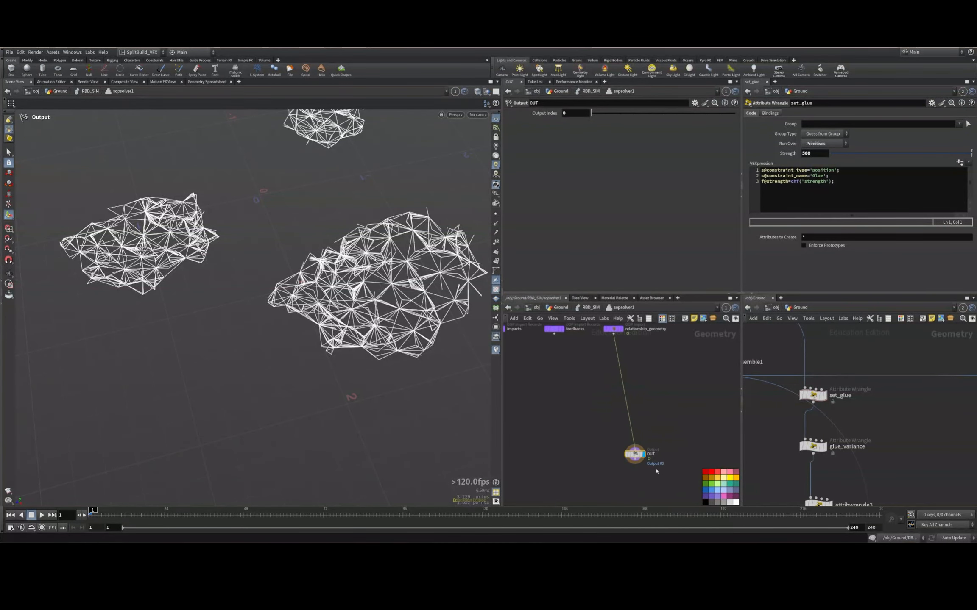
{"action": "left_click_drag", "start_coordinate": [636, 457], "coordinate": [621, 470]}
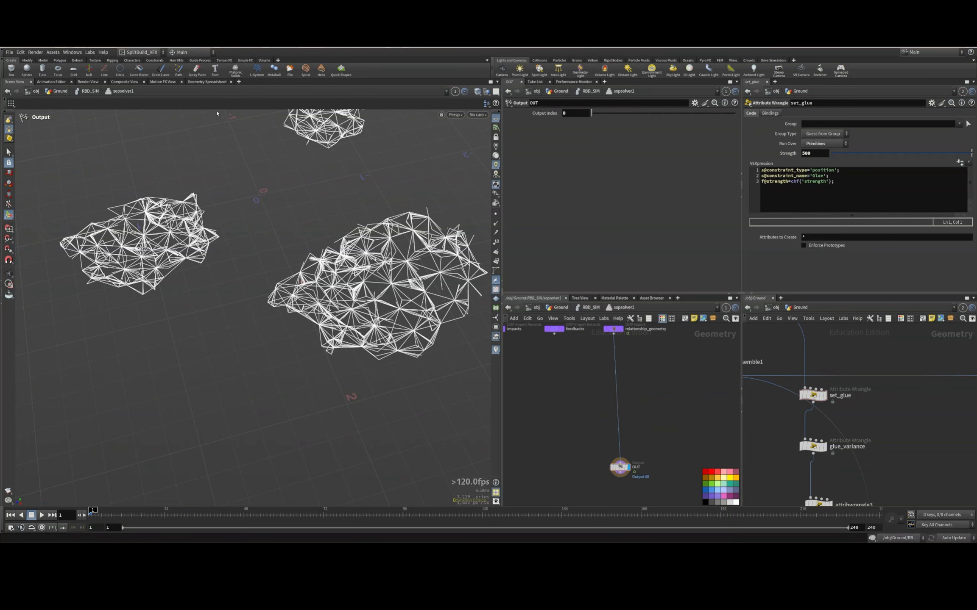
Inspect the primitive attributes of the OUT node's constraint geometry in the Geometry Spreadsheet, and return to the scene view
{"action": "left_click", "coordinate": [206, 82]}
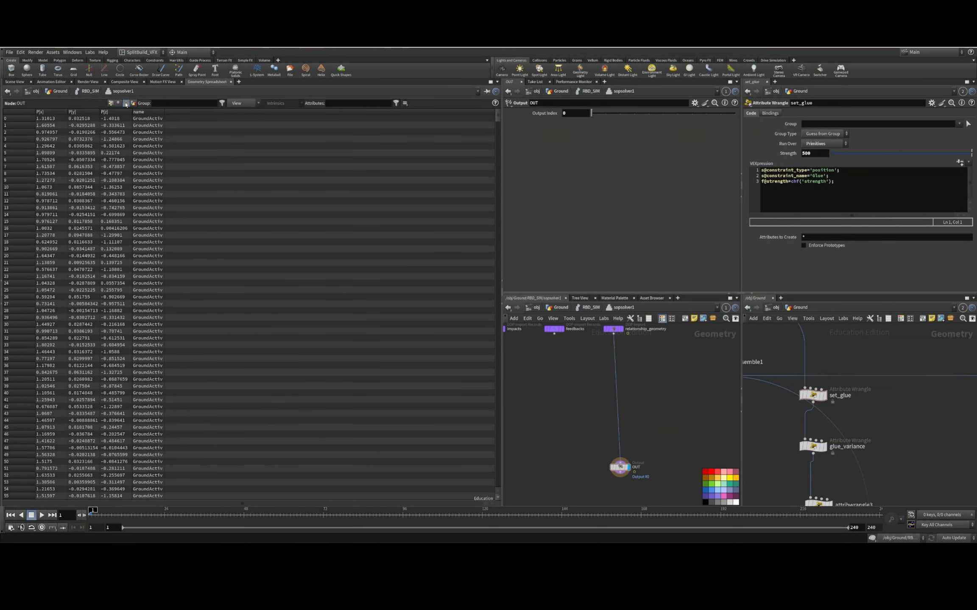
{"action": "left_click", "coordinate": [126, 103]}
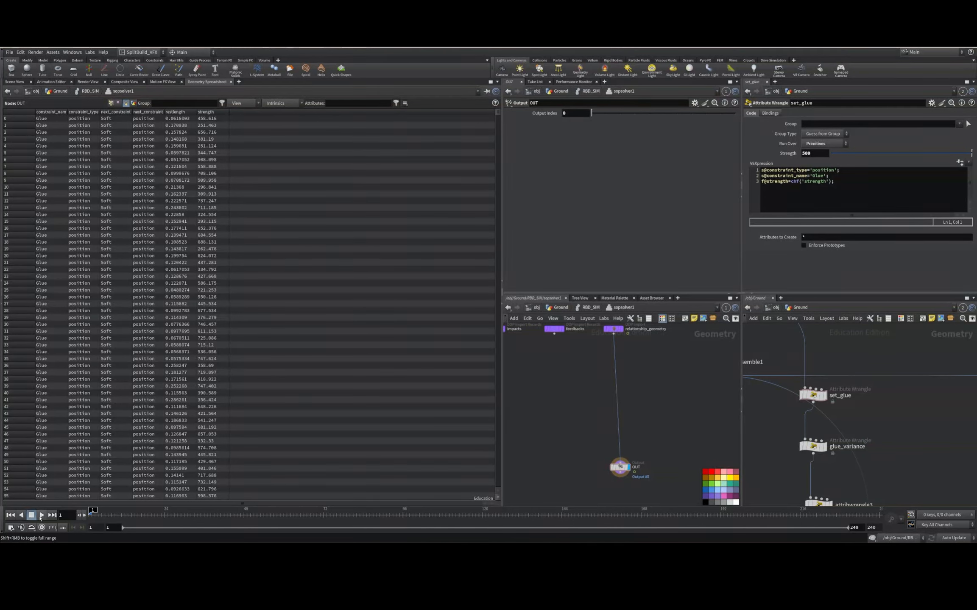
{"action": "left_click_drag", "start_coordinate": [644, 448], "coordinate": [583, 487]}
{"action": "left_click", "coordinate": [16, 81]}
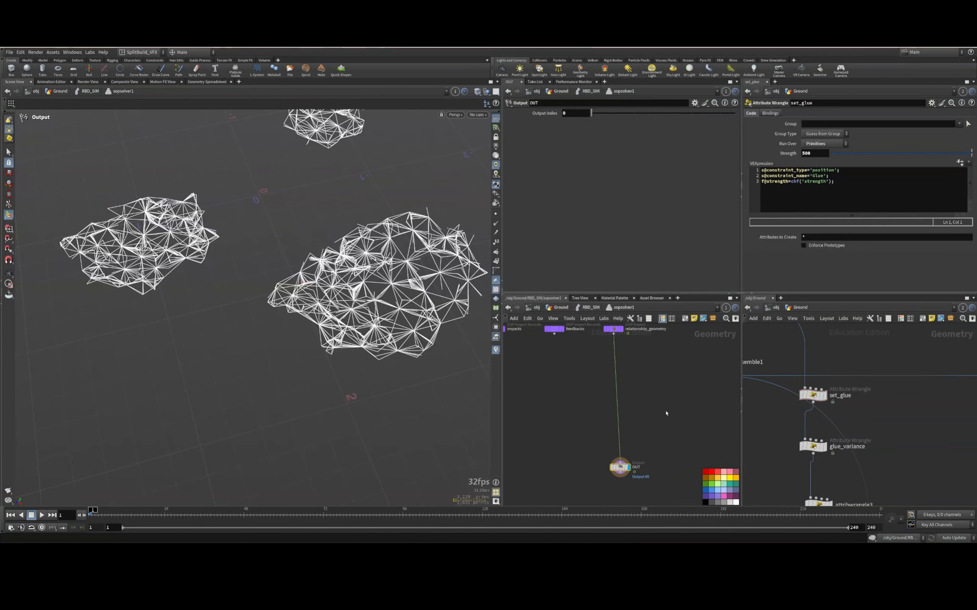
Go up to RBD_SIM, play the simulation to frame 8 and inspect the primitive attributes of constraintnetwork1's Geometry data
{"action": "key", "text": "u"}
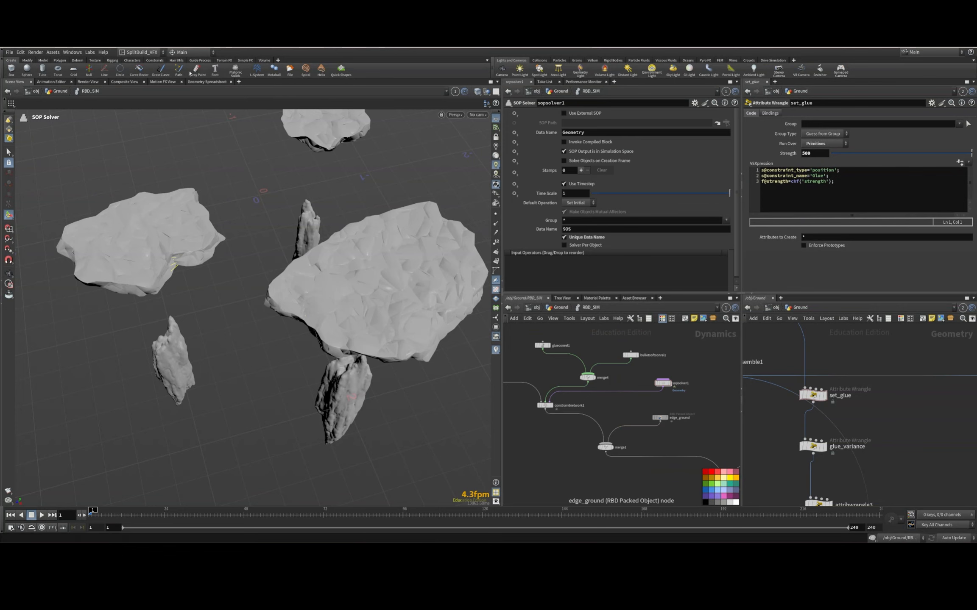
{"action": "left_click", "coordinate": [207, 81]}
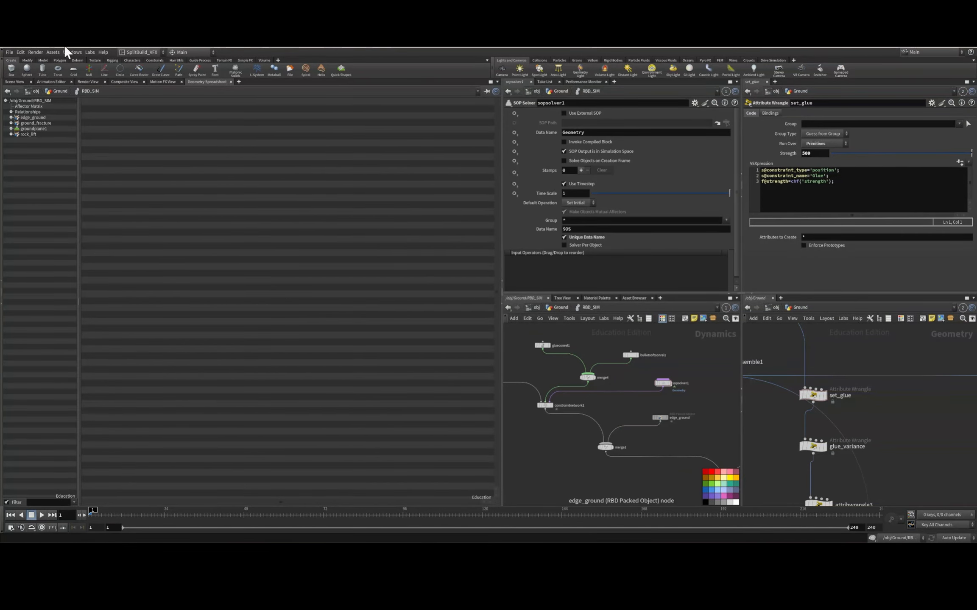
{"action": "left_click", "coordinate": [41, 515]}
{"action": "left_click", "coordinate": [31, 516]}
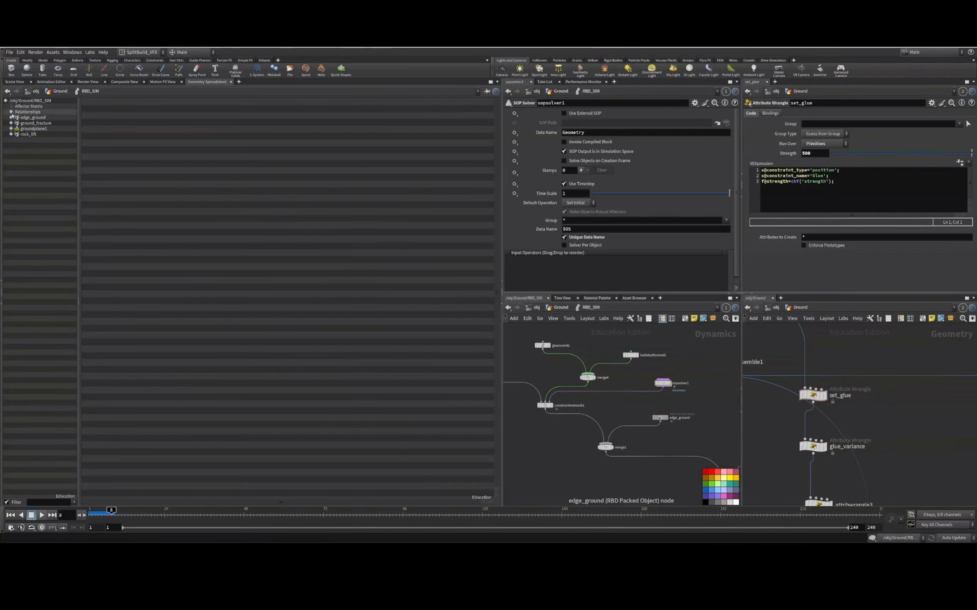
{"action": "left_click", "coordinate": [11, 111]}
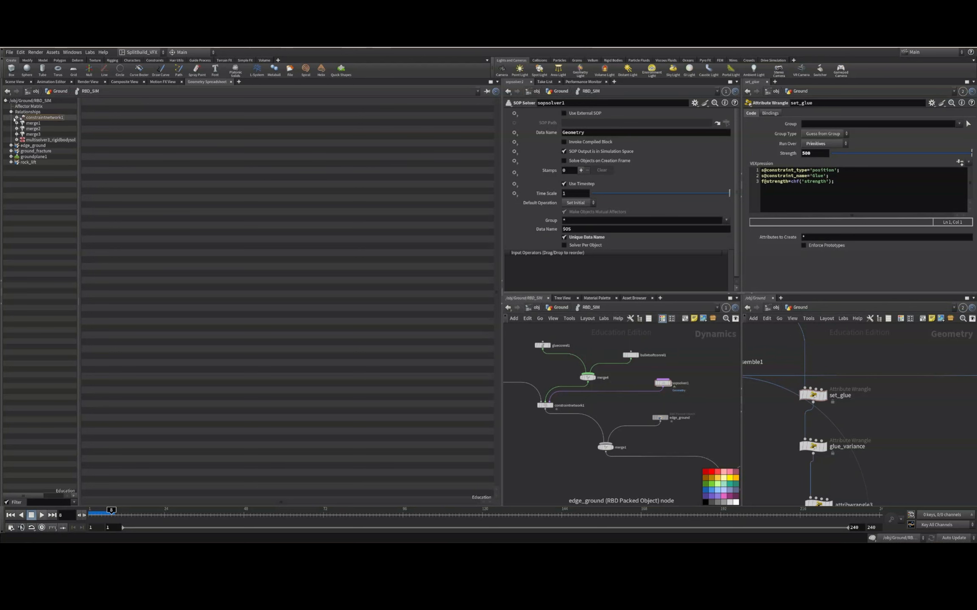
{"action": "left_click", "coordinate": [17, 118]}
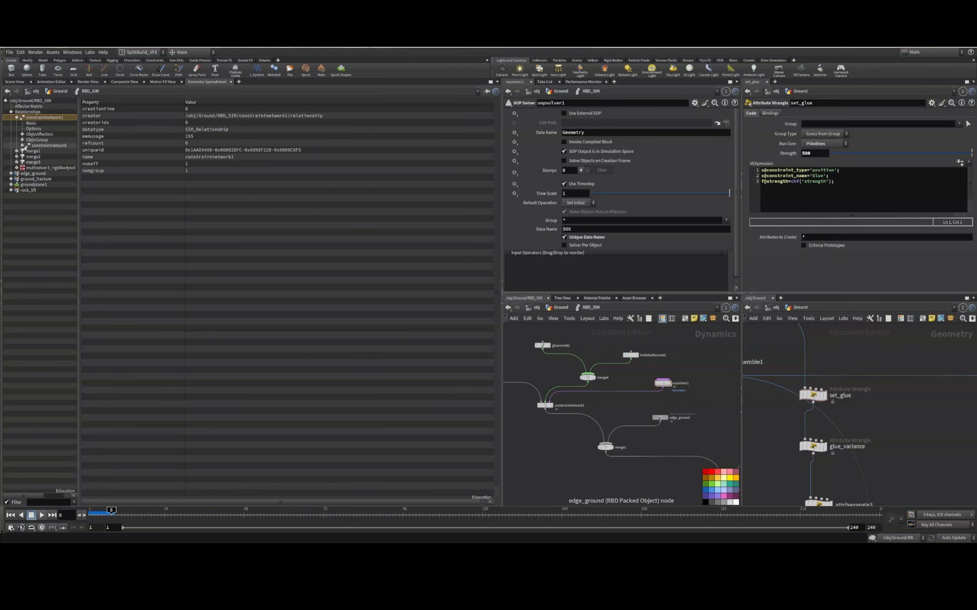
{"action": "left_click", "coordinate": [23, 146]}
{"action": "left_click", "coordinate": [39, 162]}
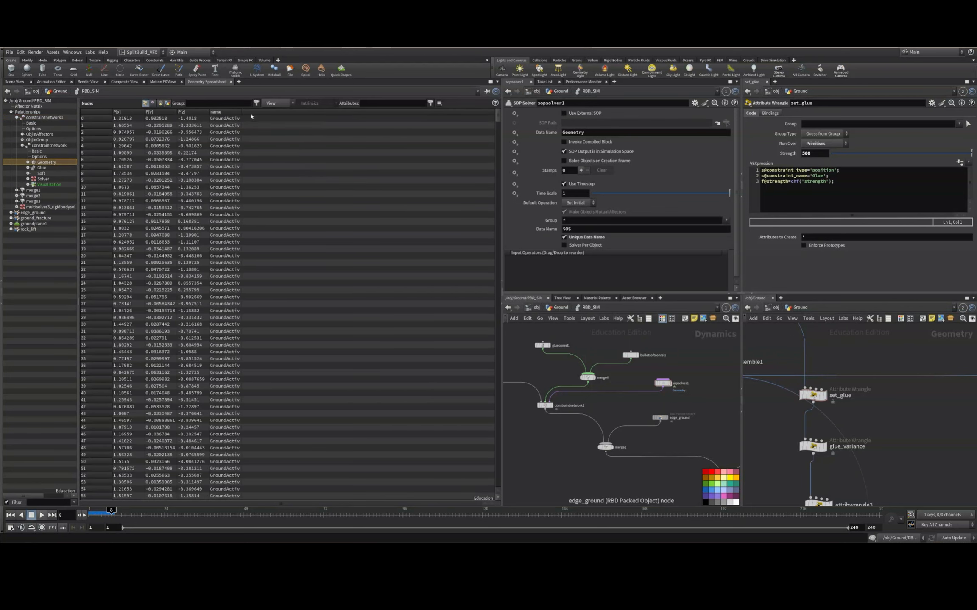
{"action": "left_click", "coordinate": [160, 103]}
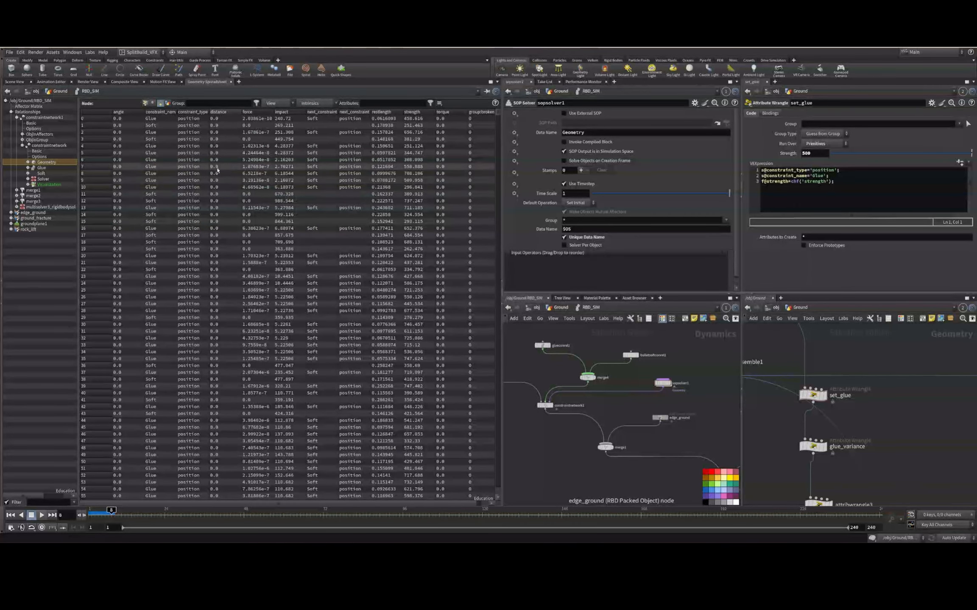
{"action": "left_click", "coordinate": [15, 81]}
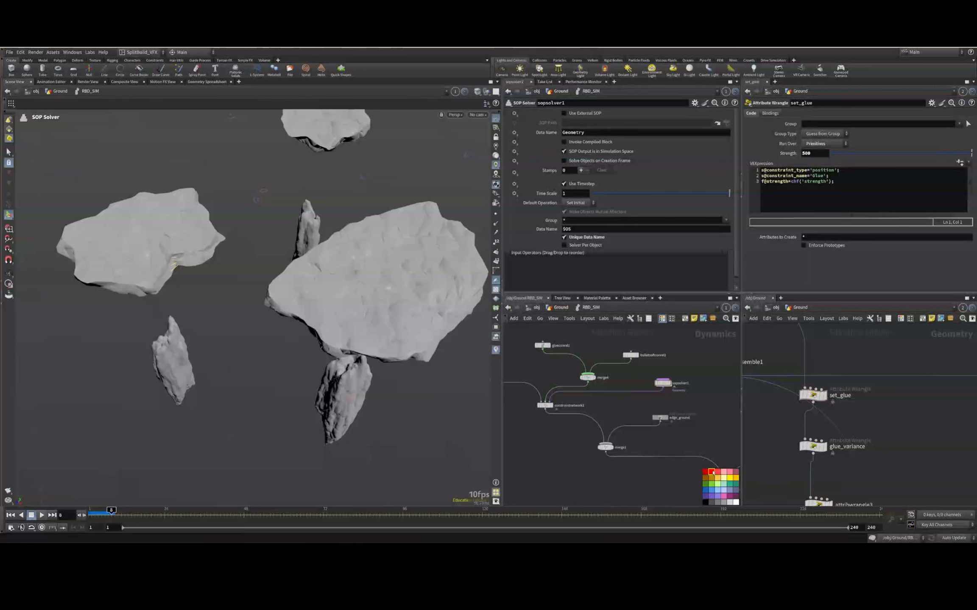
Inside sopsolver1, insert an Attribute Wrangle between relationship_geometry and OUT and set it to run over Primitives
{"action": "double_click", "coordinate": [663, 382]}
{"action": "key", "text": "Tab"}
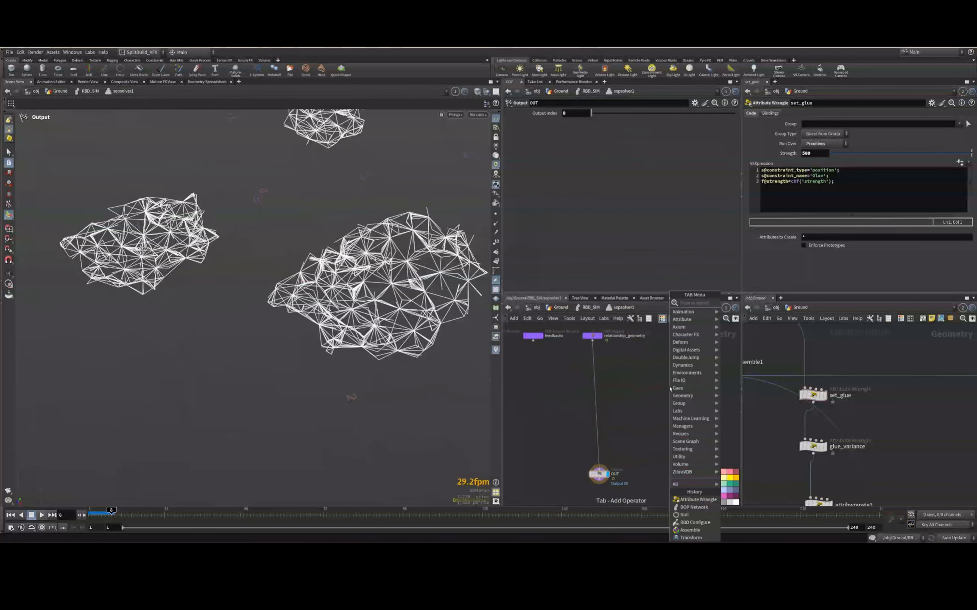
{"action": "type", "text": "attribw"}
{"action": "key", "text": "Return"}
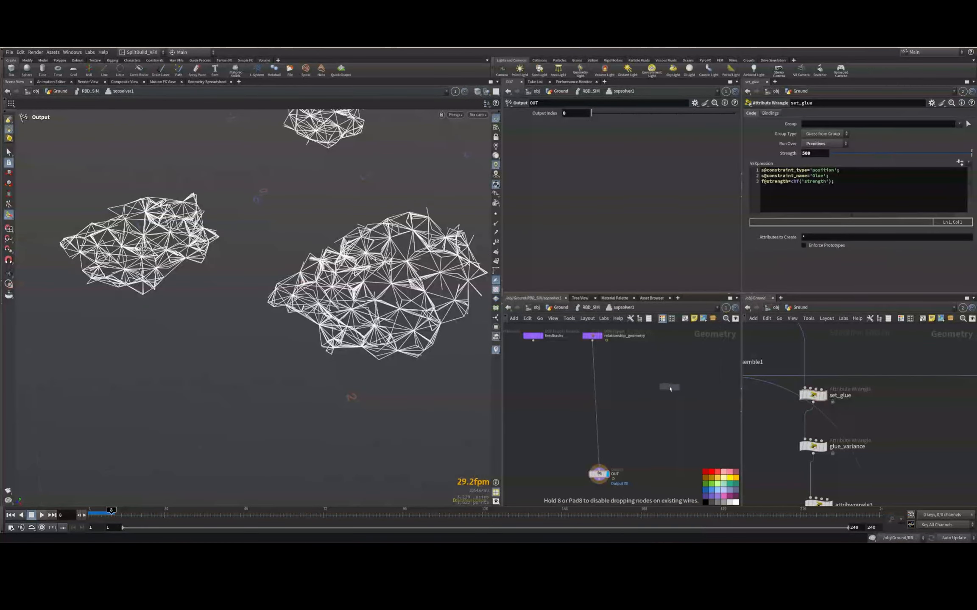
{"action": "left_click", "coordinate": [597, 409]}
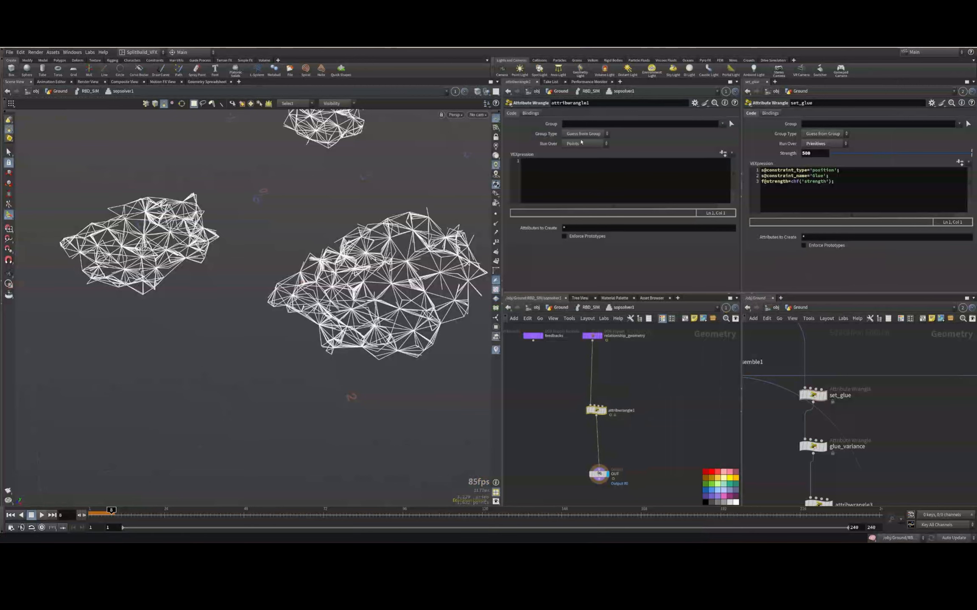
{"action": "left_click", "coordinate": [584, 143]}
{"action": "left_click", "coordinate": [580, 153]}
{"action": "left_click", "coordinate": [597, 174]}
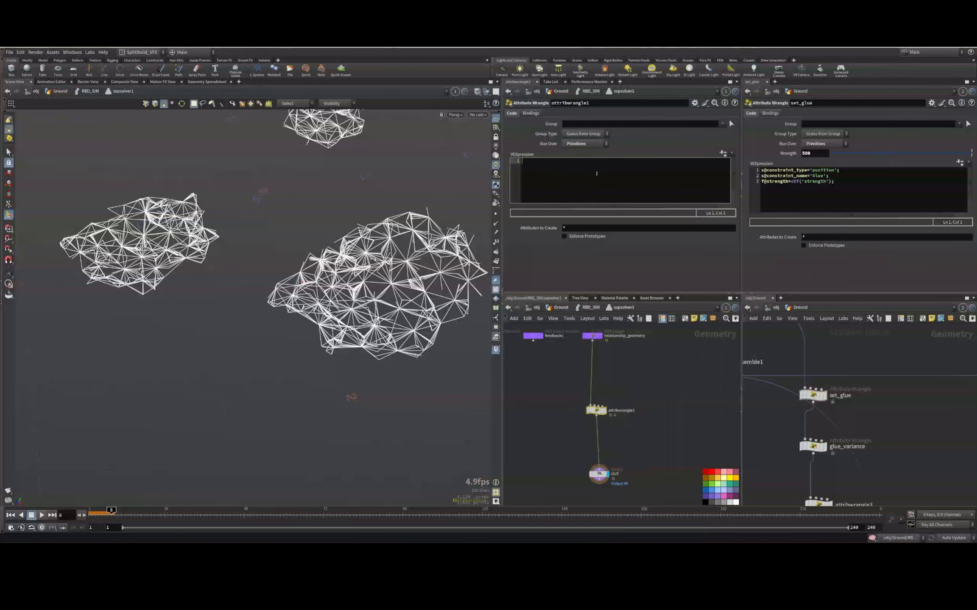
{"action": "type", "text": "if(f@distance>chf('dist')) {"}
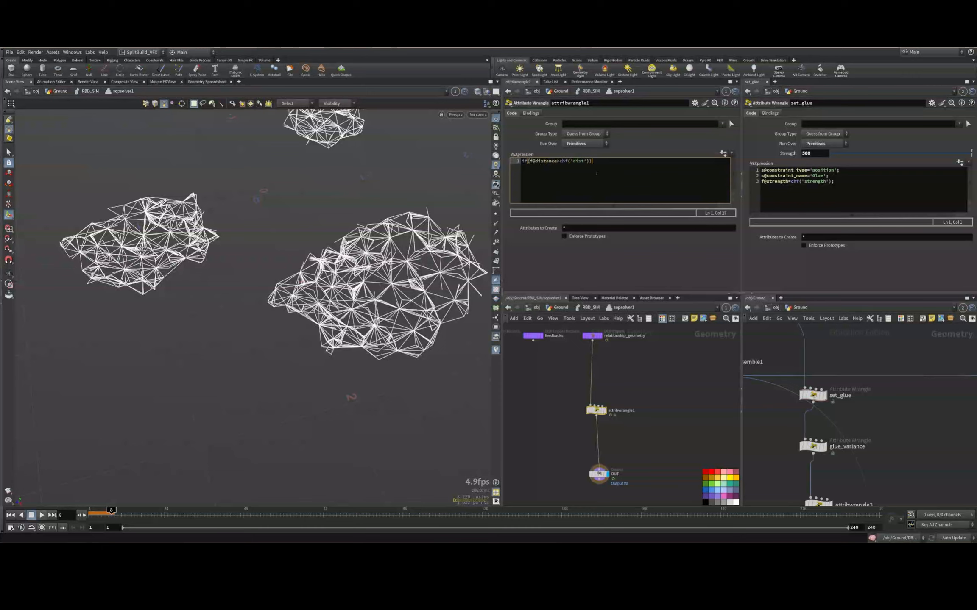
{"action": "key", "text": "Return"}
{"action": "key", "text": "Return"}
{"action": "type", "text": "}"}
{"action": "key", "text": "Up"}
{"action": "key", "text": "Tab"}
{"action": "type", "text": "removeprim(0,@primnum,1);"}
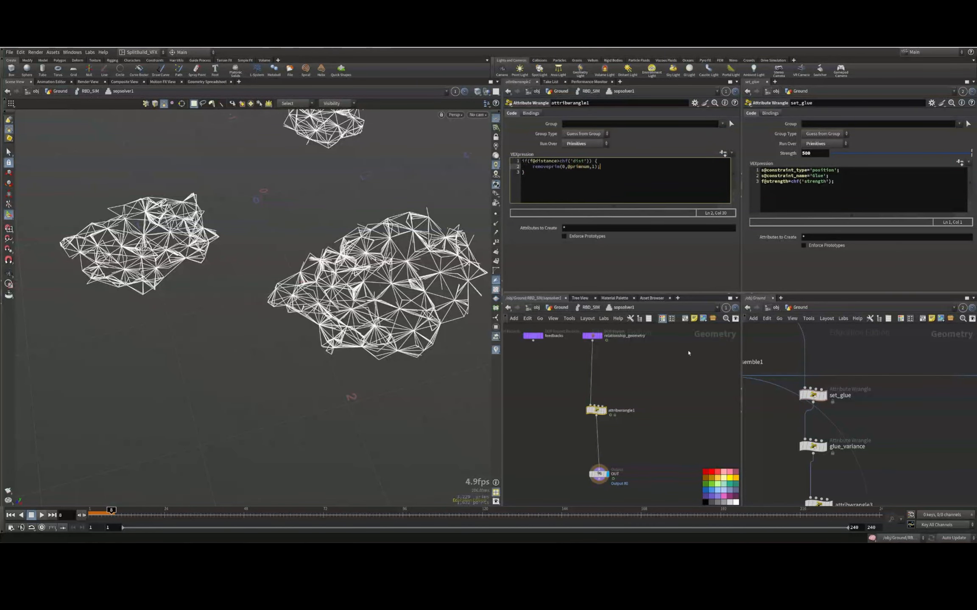
{"action": "left_click", "coordinate": [681, 381]}
{"action": "left_click_drag", "start_coordinate": [575, 452], "coordinate": [609, 484]}
{"action": "left_click_drag", "start_coordinate": [613, 396], "coordinate": [591, 416]}
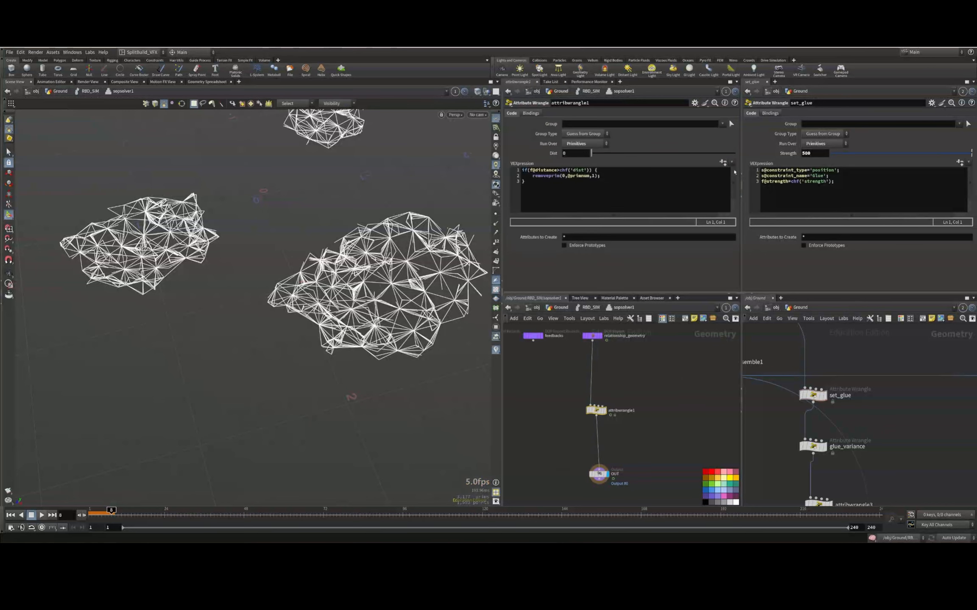
Add a float parameter labelled Break Point and named bpoint to the Scene_Controls null at object level
{"action": "key", "text": "u"}
{"action": "middle_click_drag", "start_coordinate": [892, 364], "coordinate": [892, 388]}
{"action": "left_click", "coordinate": [859, 413]}
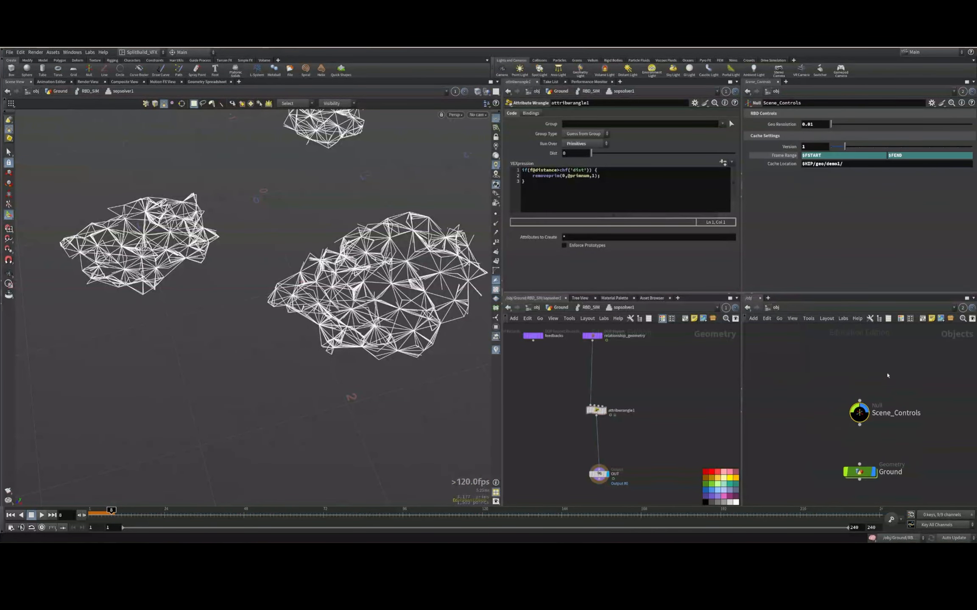
{"action": "left_click", "coordinate": [931, 103]}
{"action": "left_click", "coordinate": [890, 117]}
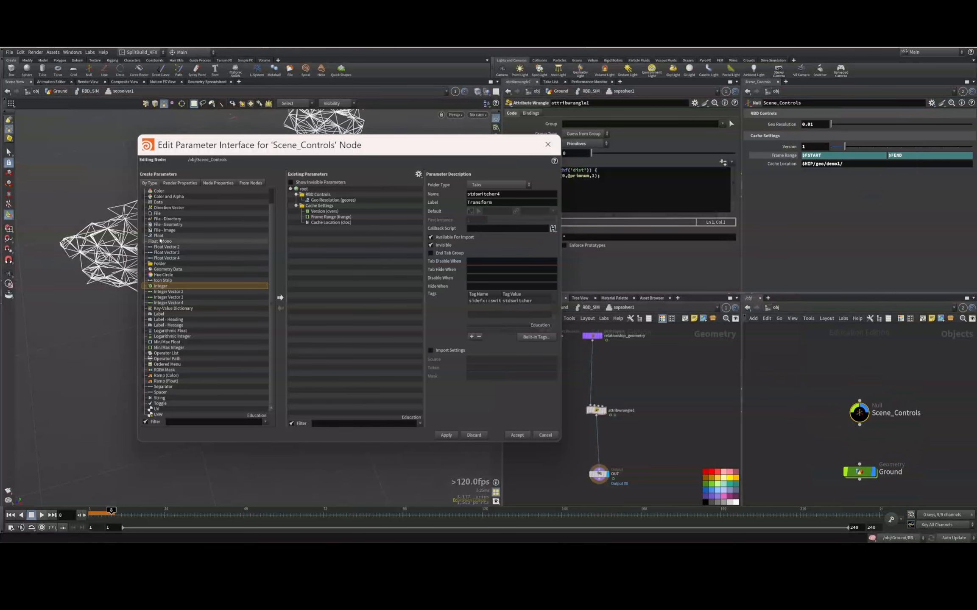
{"action": "left_click_drag", "start_coordinate": [160, 240], "coordinate": [303, 237]}
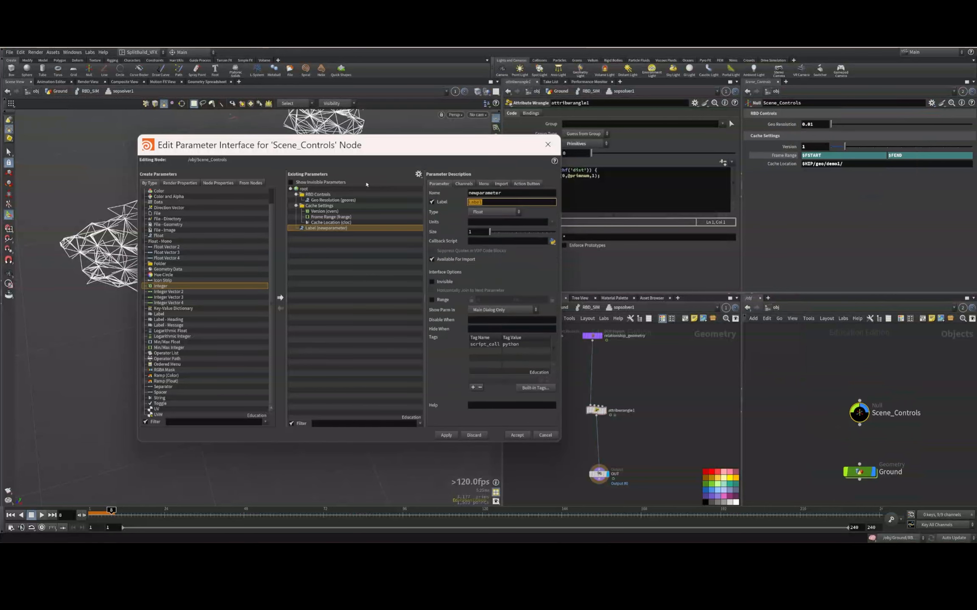
{"action": "type", "text": "Break Point"}
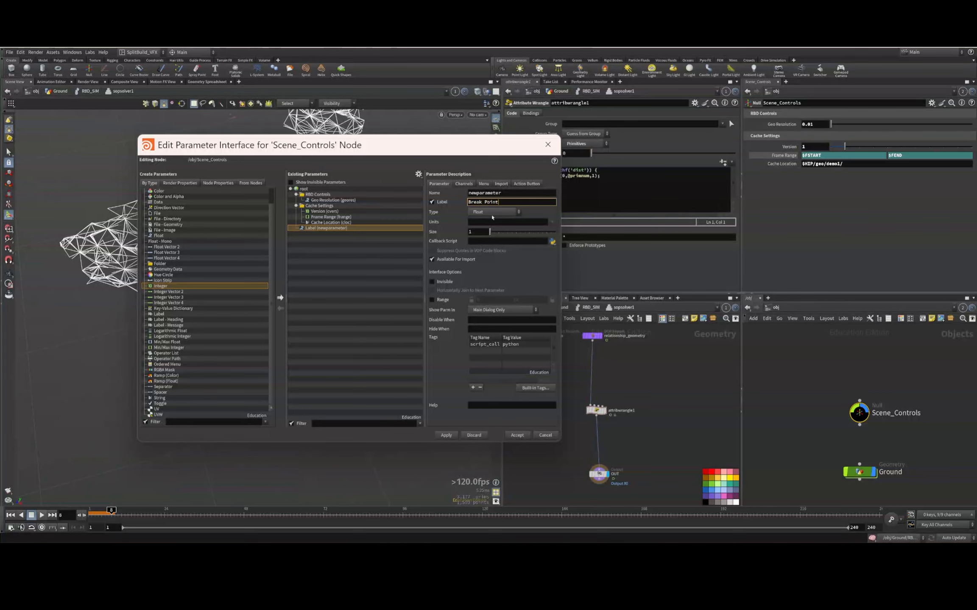
{"action": "left_click_drag", "start_coordinate": [502, 203], "coordinate": [354, 189]}
{"action": "type", "text": "bpoint"}
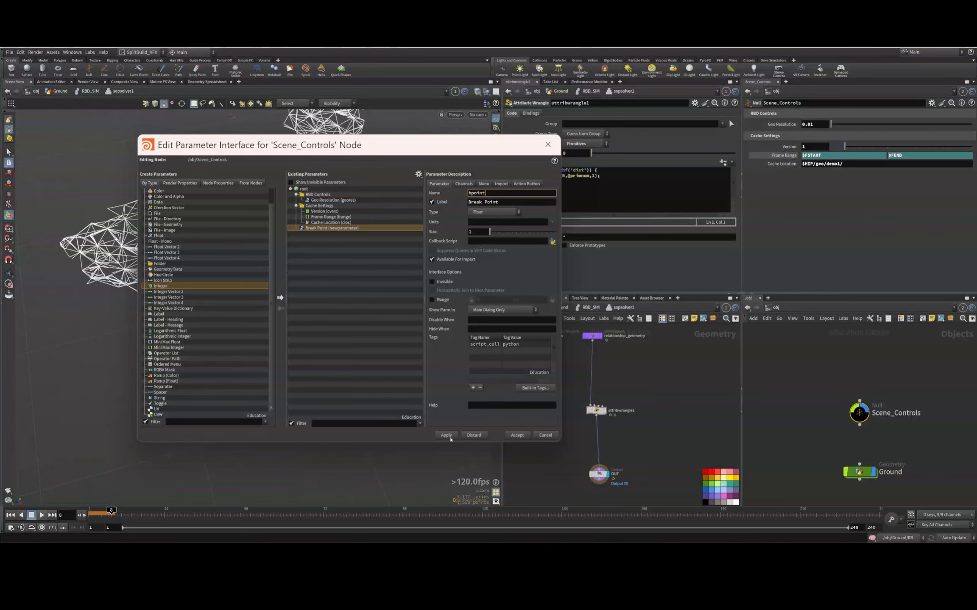
{"action": "left_click", "coordinate": [517, 434]}
Link the solver wrangle's Dist parameter to Scene_Controls' Break Point with a relative reference
{"action": "right_click", "coordinate": [787, 178]}
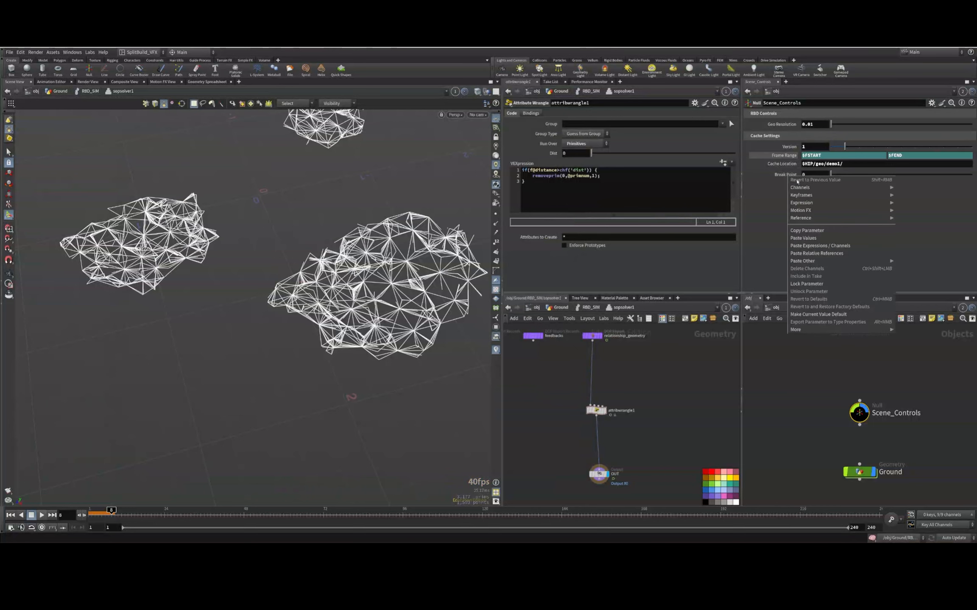
{"action": "left_click", "coordinate": [807, 231]}
{"action": "right_click", "coordinate": [552, 155]}
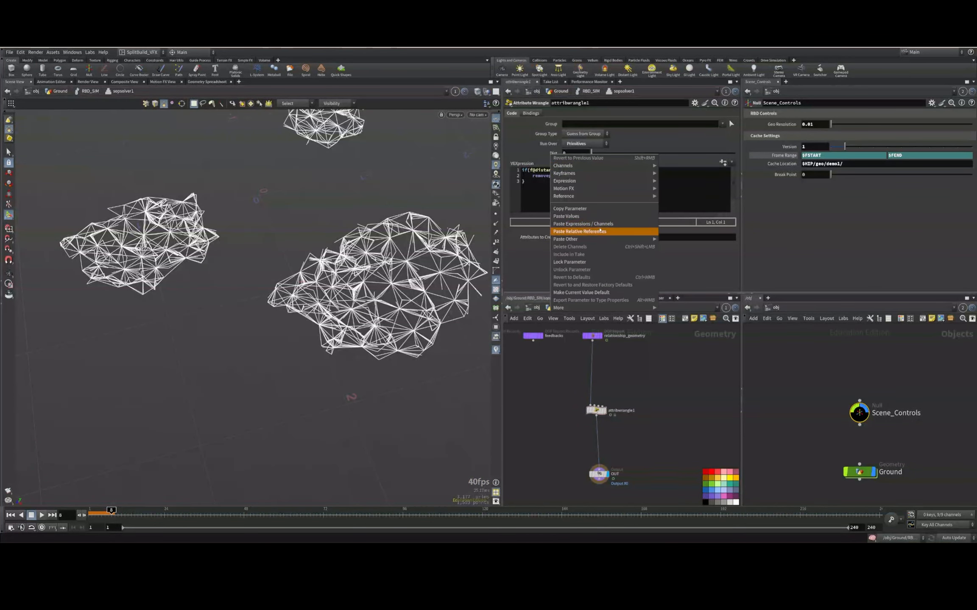
{"action": "left_click", "coordinate": [579, 232]}
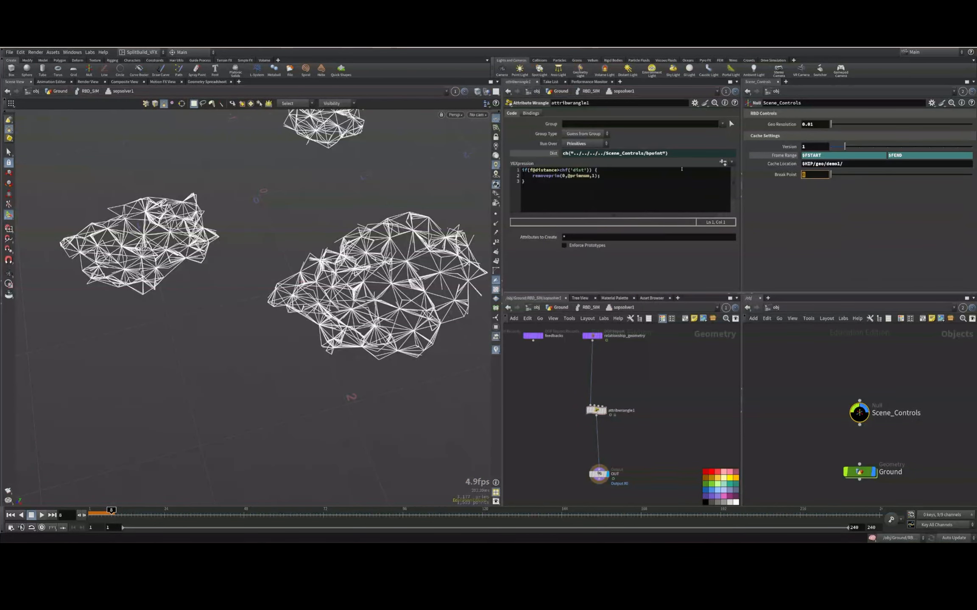
Set Scene_Controls' Break Point to .25 and save the scene
{"action": "type", "text": ".25"}
{"action": "key", "text": "Return"}
{"action": "key", "text": "ctrl+s"}
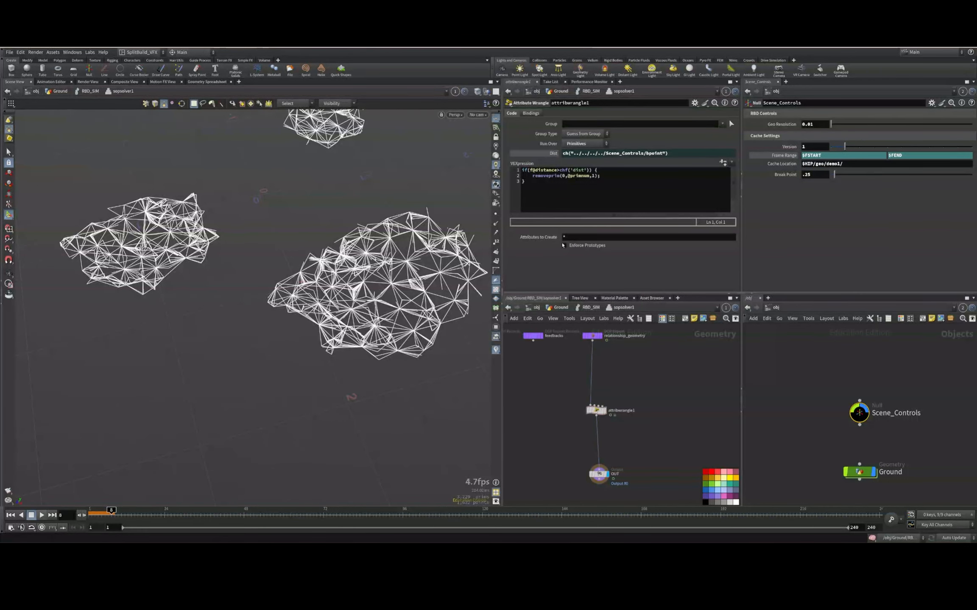
Go back up to RBD_SIM and set the bullet soft constraint relationship's Stiffness to 1.5
{"action": "left_click", "coordinate": [597, 474]}
{"action": "key", "text": "u"}
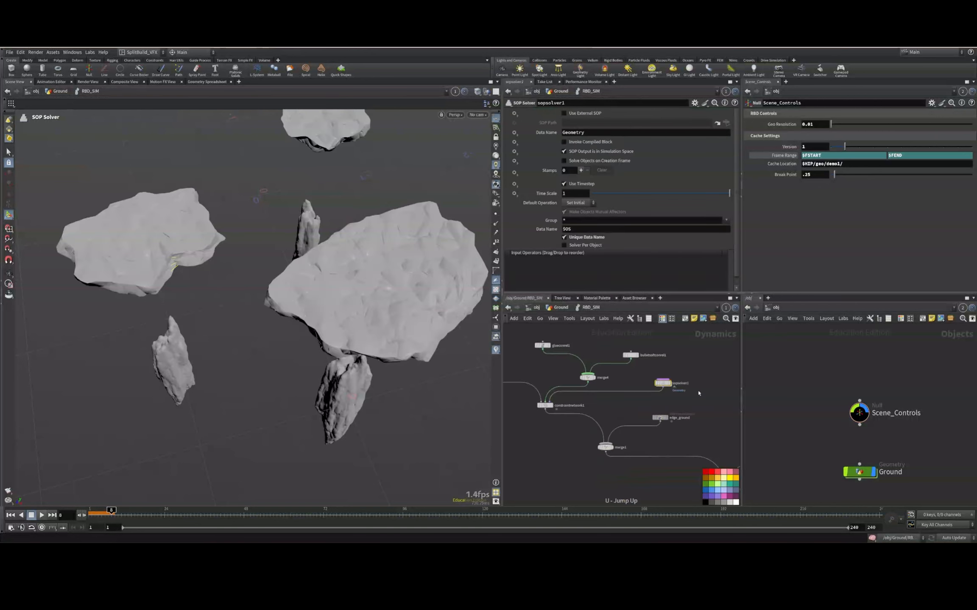
{"action": "left_click", "coordinate": [630, 355]}
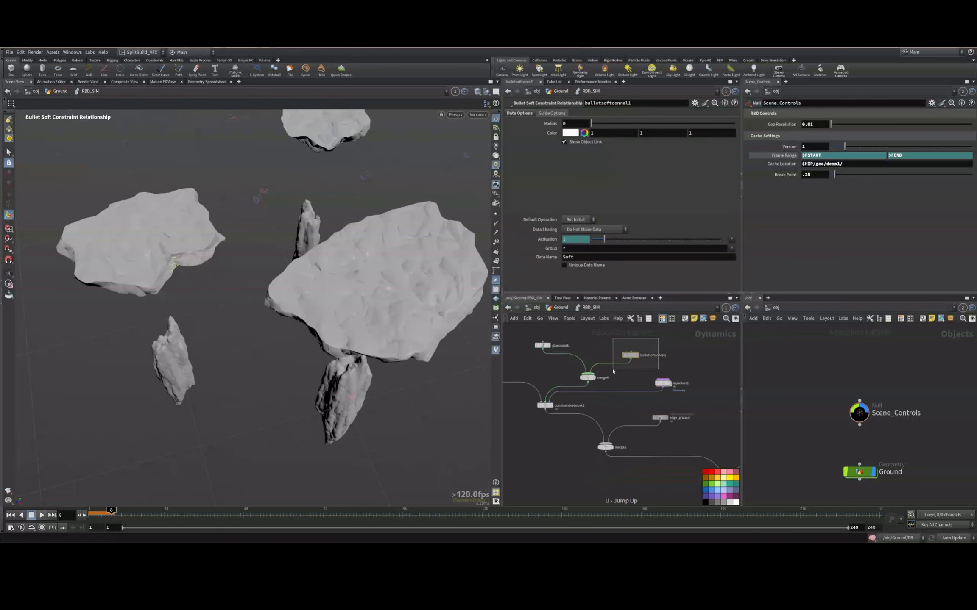
{"action": "left_click", "coordinate": [528, 114]}
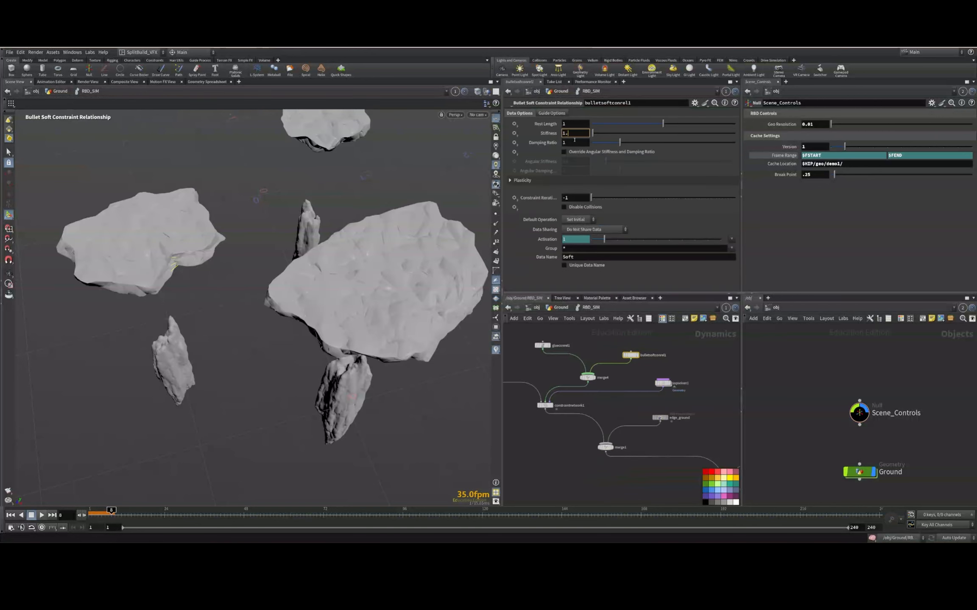
{"action": "type", "text": "5"}
{"action": "key", "text": "Tab"}
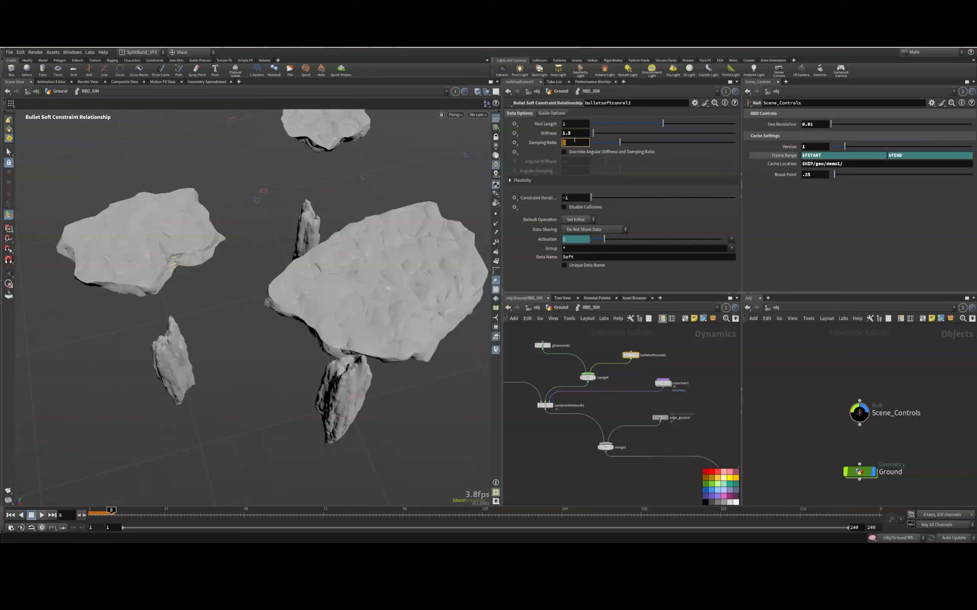
Paste the copied node into RBD_SIM, and return to the first frame with the glue constraint relationship selected
{"action": "left_click", "coordinate": [526, 341]}
{"action": "left_click", "coordinate": [527, 318]}
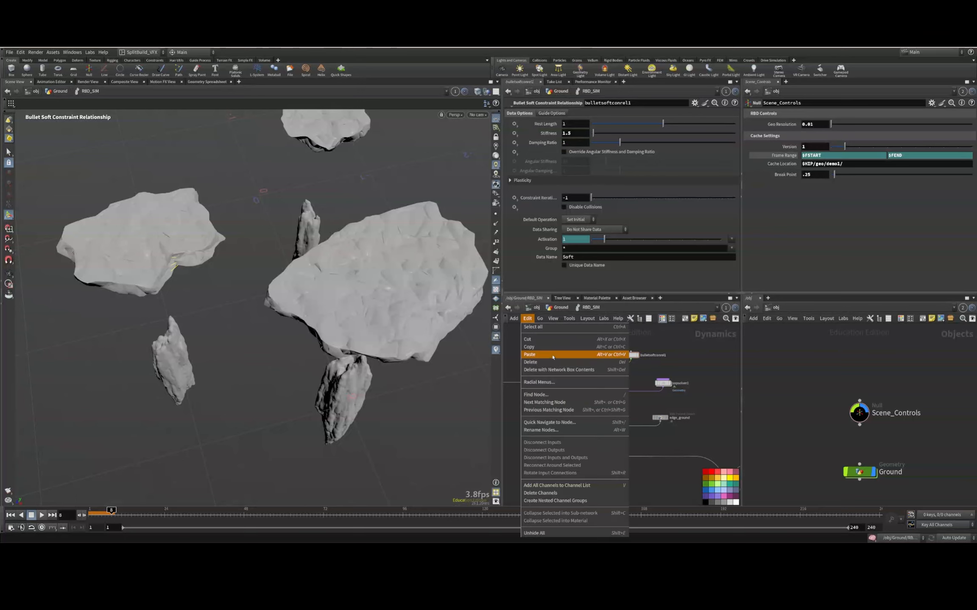
{"action": "left_click", "coordinate": [551, 355]}
{"action": "left_click", "coordinate": [543, 345]}
{"action": "left_click", "coordinate": [11, 515]}
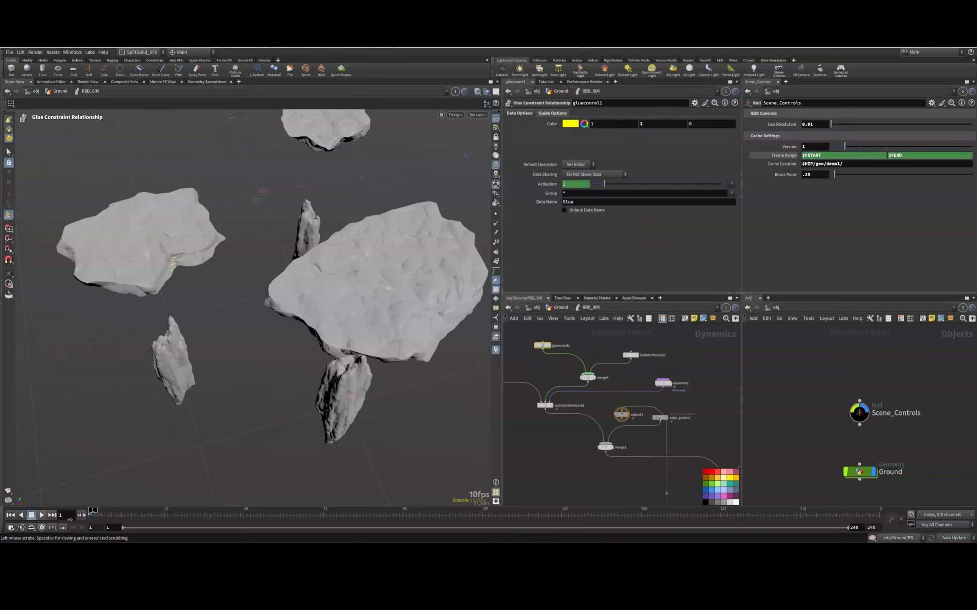
Select the ground_fracture object in RBD_SIM and display the viewport geometry as wireframe for a closer view of the fractured ground
{"action": "middle_click_drag", "start_coordinate": [556, 360], "coordinate": [670, 363]}
{"action": "left_click", "coordinate": [581, 377]}
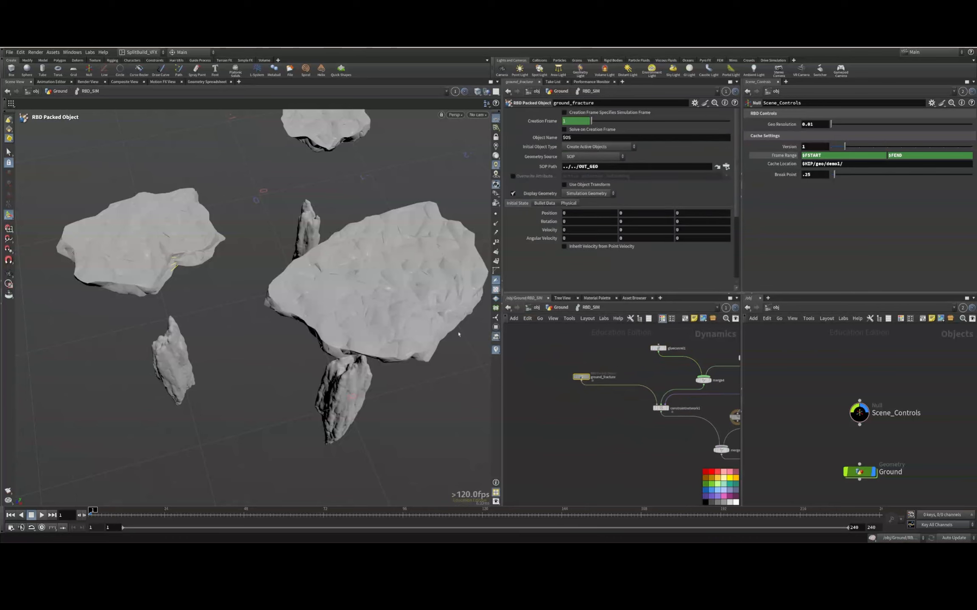
{"action": "key", "text": "shift+w"}
{"action": "left_click_drag", "start_coordinate": [326, 369], "coordinate": [366, 392]}
{"action": "right_click_drag", "start_coordinate": [366, 392], "coordinate": [566, 434]}
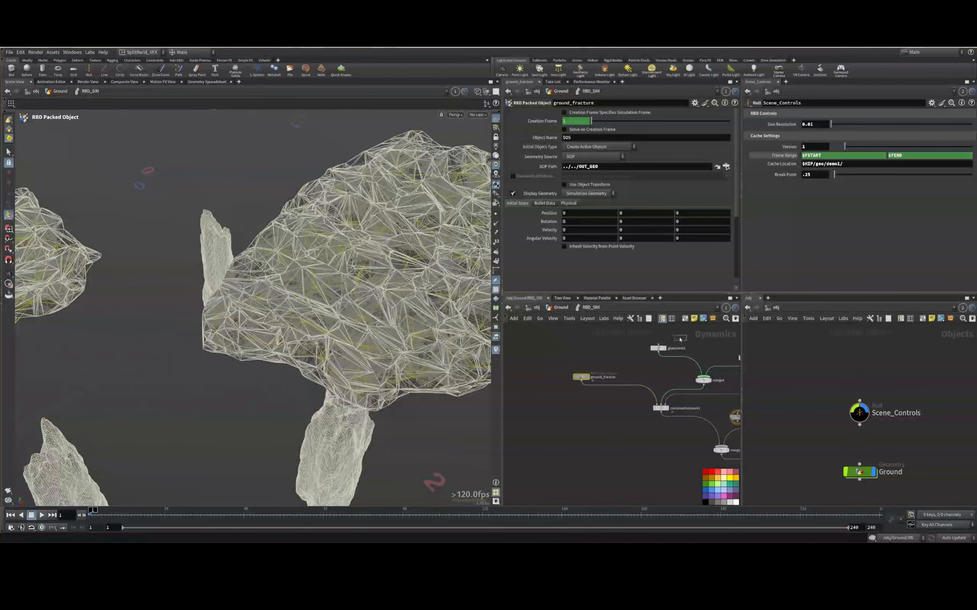
Set the glue constraint relationship's guide color to pink (1, 0, 0.5)
{"action": "left_click", "coordinate": [658, 348]}
{"action": "left_click", "coordinate": [570, 124]}
{"action": "left_click", "coordinate": [667, 111]}
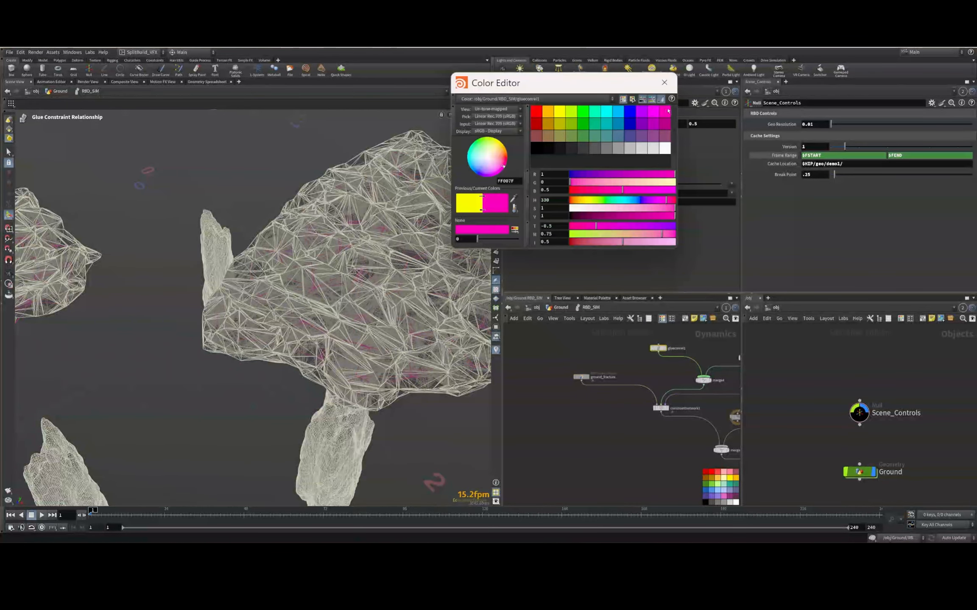
{"action": "left_click", "coordinate": [664, 83]}
{"action": "left_click_drag", "start_coordinate": [388, 245], "coordinate": [354, 227], "text": "alt"}
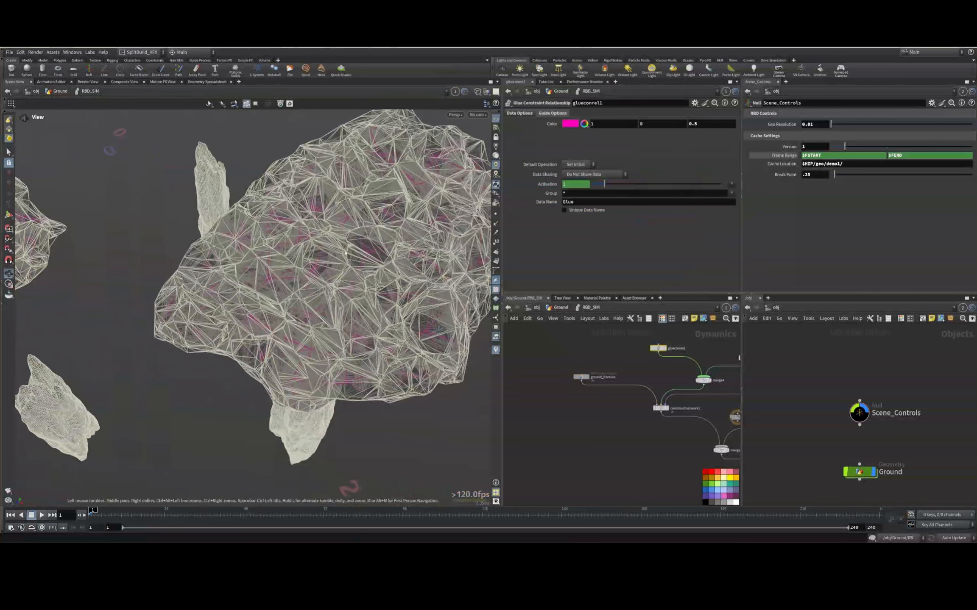
Turn off ground_fracture's Display Geometry and play the simulation to watch the constraint guides, then return to the first frame
{"action": "left_click", "coordinate": [602, 377]}
{"action": "left_click", "coordinate": [586, 344]}
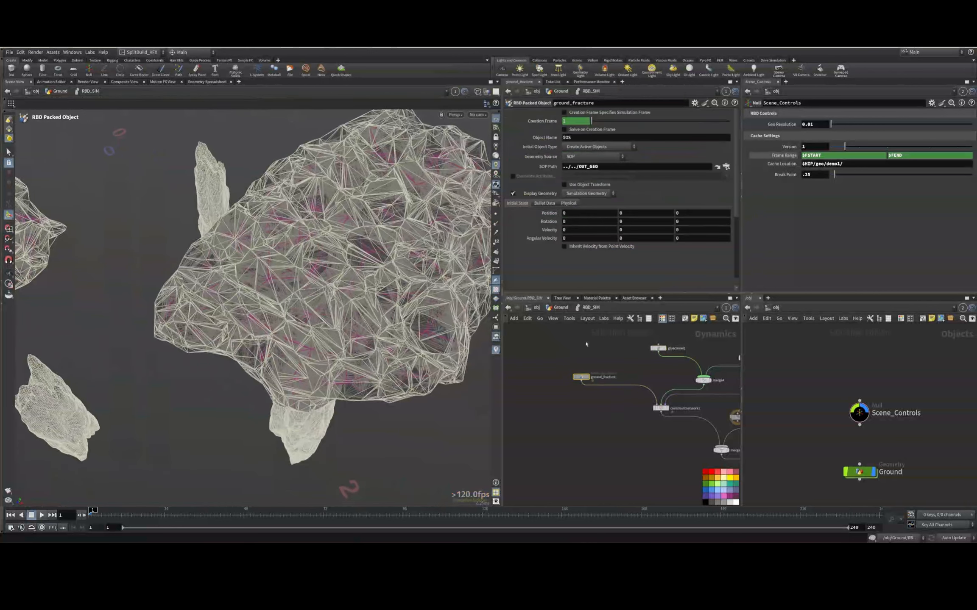
{"action": "left_click", "coordinate": [513, 193]}
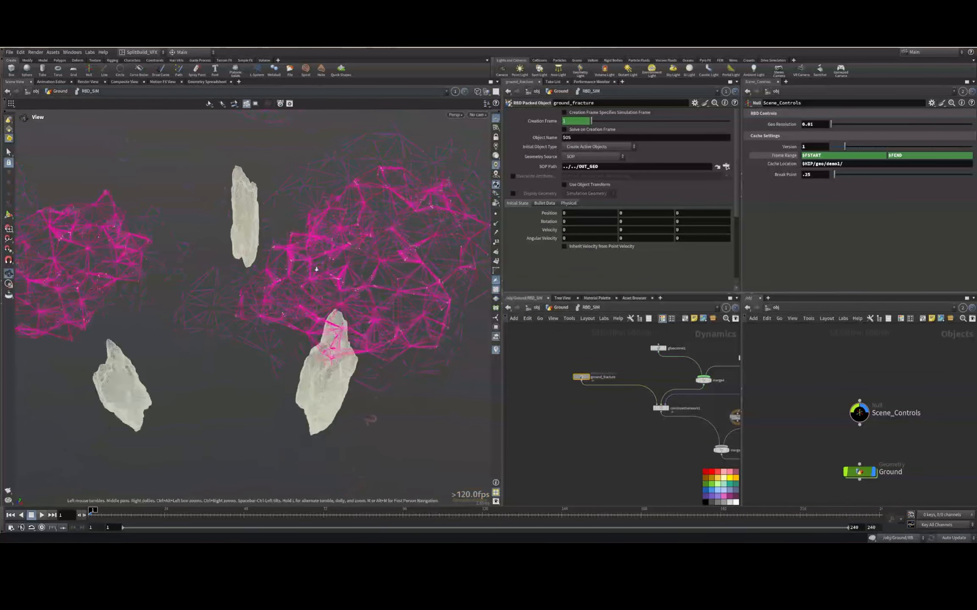
{"action": "left_click", "coordinate": [42, 515]}
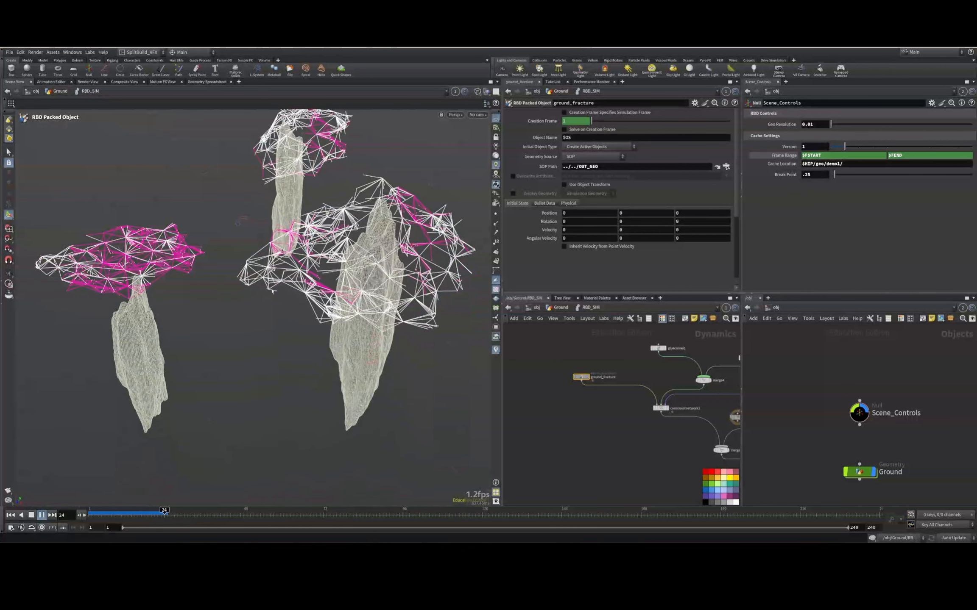
{"action": "left_click", "coordinate": [89, 517]}
Enter the Ground network, set the set_glue wrangle's Strength to 10000, and play the simulation before returning to the first frame
{"action": "scroll", "coordinate": [790, 386], "scroll_direction": "down", "scroll_amount": 3}
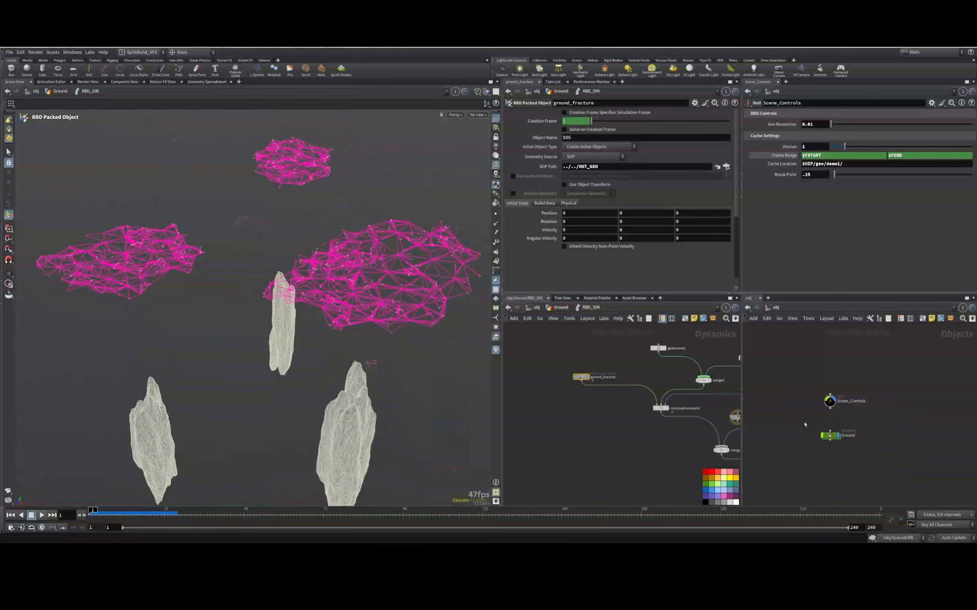
{"action": "double_click", "coordinate": [829, 435]}
{"action": "scroll", "coordinate": [831, 407], "scroll_direction": "down", "scroll_amount": 2}
{"action": "middle_click_drag", "start_coordinate": [824, 399], "coordinate": [849, 392]}
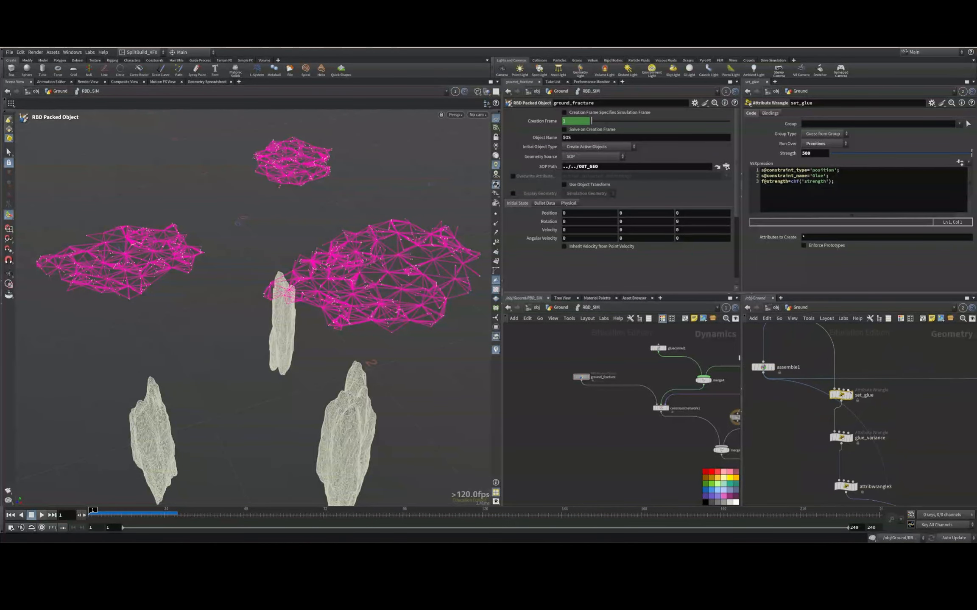
{"action": "left_click_drag", "start_coordinate": [818, 154], "coordinate": [710, 163]}
{"action": "type", "text": "10000"}
{"action": "key", "text": "Return"}
{"action": "left_click", "coordinate": [42, 515]}
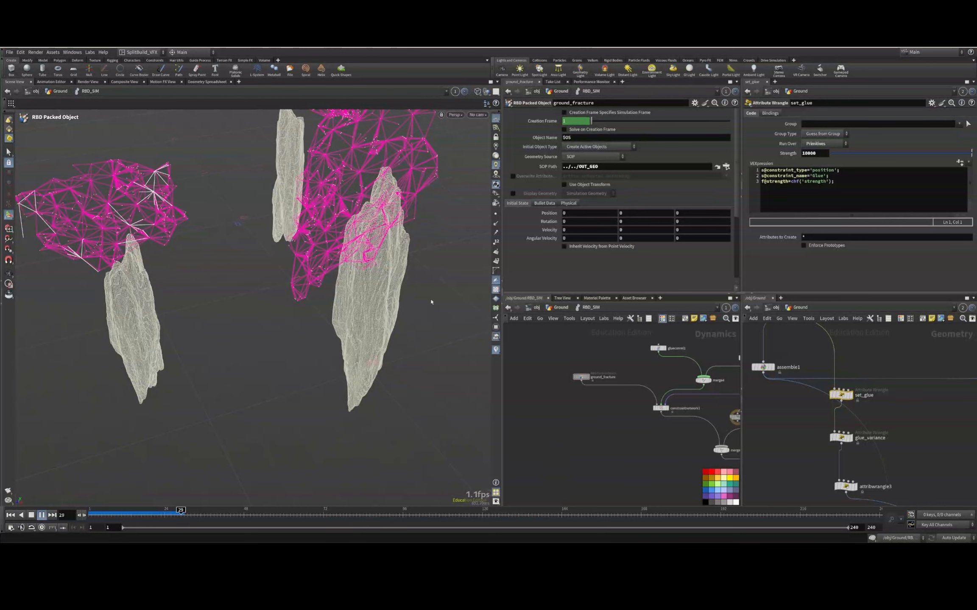
{"action": "left_click", "coordinate": [89, 515]}
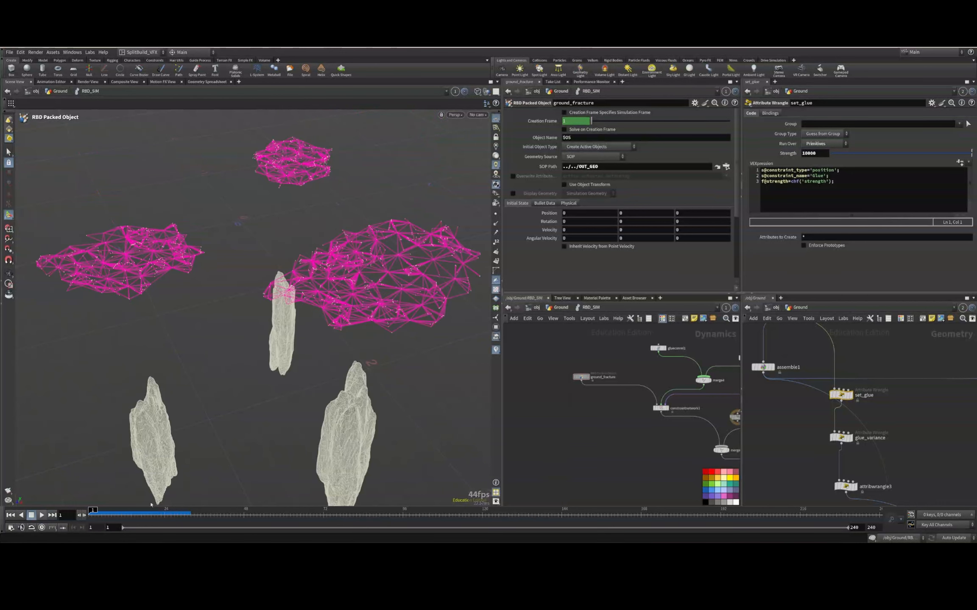
Save the scene, delete the stray output1 node from RBD_SIM, and make the original output node the active output
{"action": "key", "text": "ctrl+s"}
{"action": "middle_click_drag", "start_coordinate": [655, 441], "coordinate": [521, 384]}
{"action": "scroll", "coordinate": [630, 409], "scroll_direction": "down", "scroll_amount": 3}
{"action": "scroll", "coordinate": [631, 398], "scroll_direction": "up", "scroll_amount": 3}
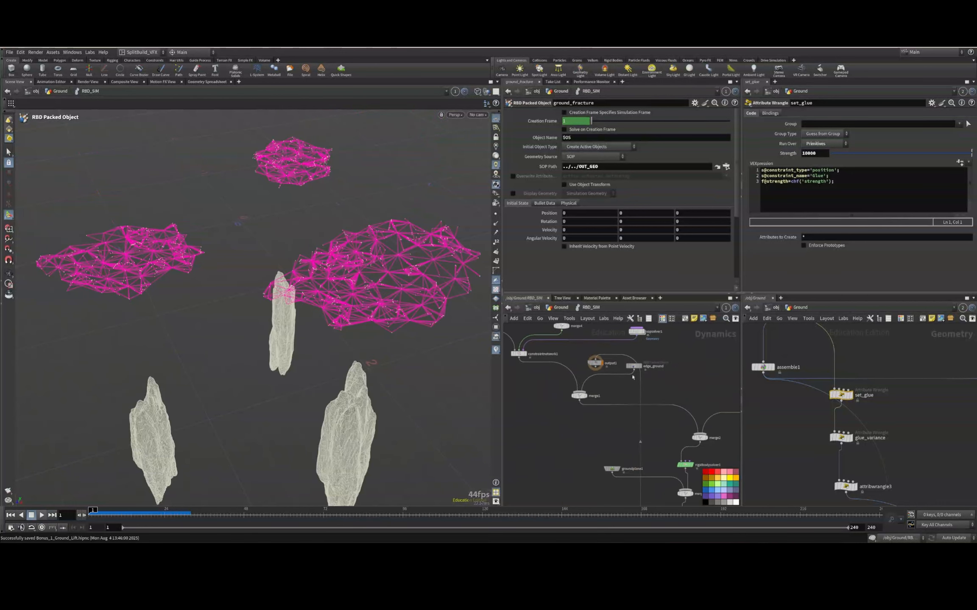
{"action": "left_click_drag", "start_coordinate": [592, 365], "coordinate": [554, 504]}
{"action": "middle_click_drag", "start_coordinate": [554, 505], "coordinate": [550, 371]}
{"action": "scroll", "coordinate": [607, 406], "scroll_direction": "down", "scroll_amount": 3}
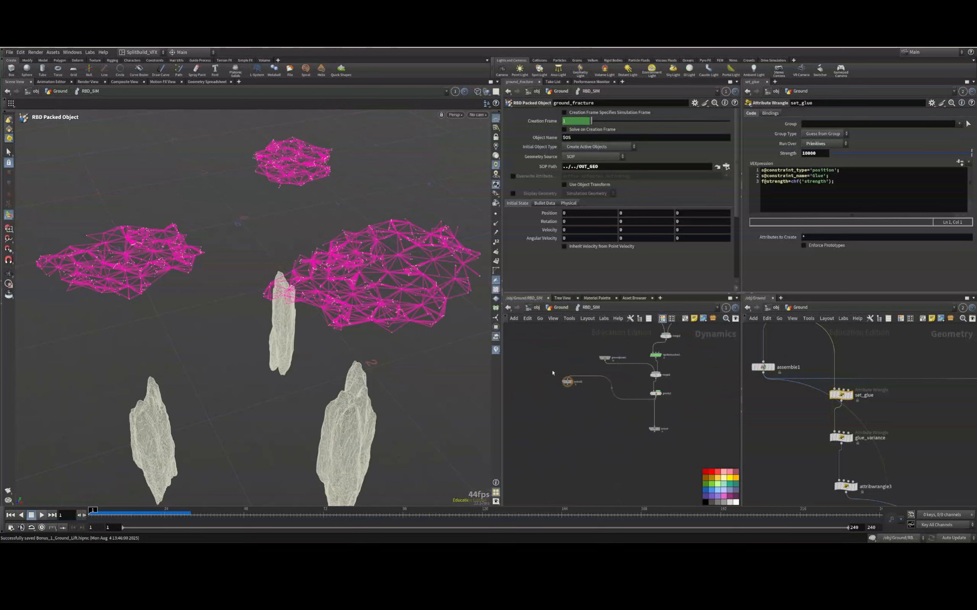
{"action": "left_click", "coordinate": [567, 383]}
{"action": "left_click_drag", "start_coordinate": [566, 383], "coordinate": [601, 483]}
{"action": "scroll", "coordinate": [676, 450], "scroll_direction": "up", "scroll_amount": 3}
{"action": "middle_click_drag", "start_coordinate": [634, 469], "coordinate": [645, 426]}
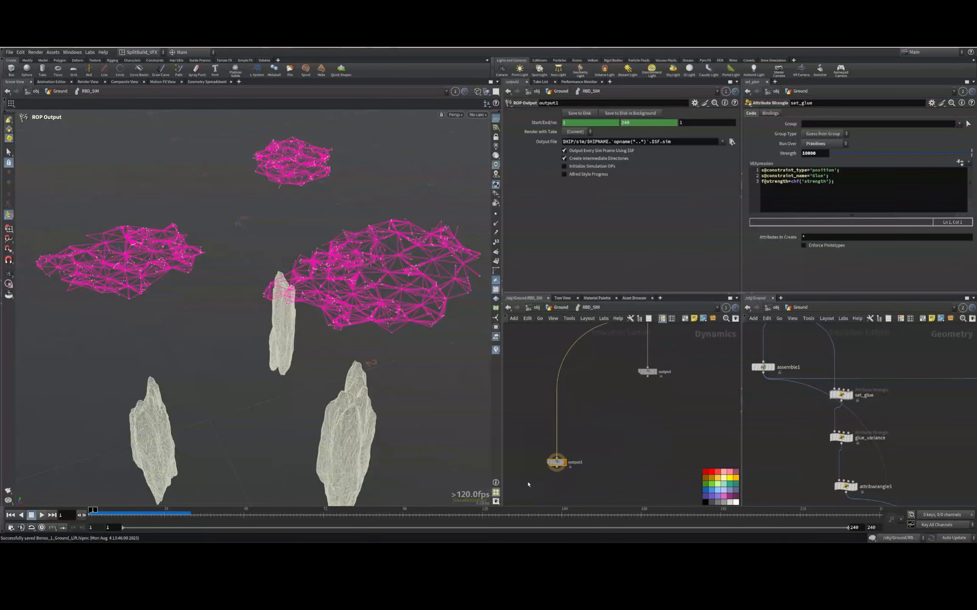
{"action": "key", "text": "Delete"}
{"action": "left_click", "coordinate": [655, 372]}
Insert a Constraint Network node on the wire between merge1 and merge2 in RBD_SIM and name it edgeCon
{"action": "middle_click_drag", "start_coordinate": [667, 332], "coordinate": [624, 480]}
{"action": "scroll", "coordinate": [624, 481], "scroll_direction": "down", "scroll_amount": 3}
{"action": "scroll", "coordinate": [611, 387], "scroll_direction": "up", "scroll_amount": 3}
{"action": "middle_click_drag", "start_coordinate": [653, 360], "coordinate": [623, 349]}
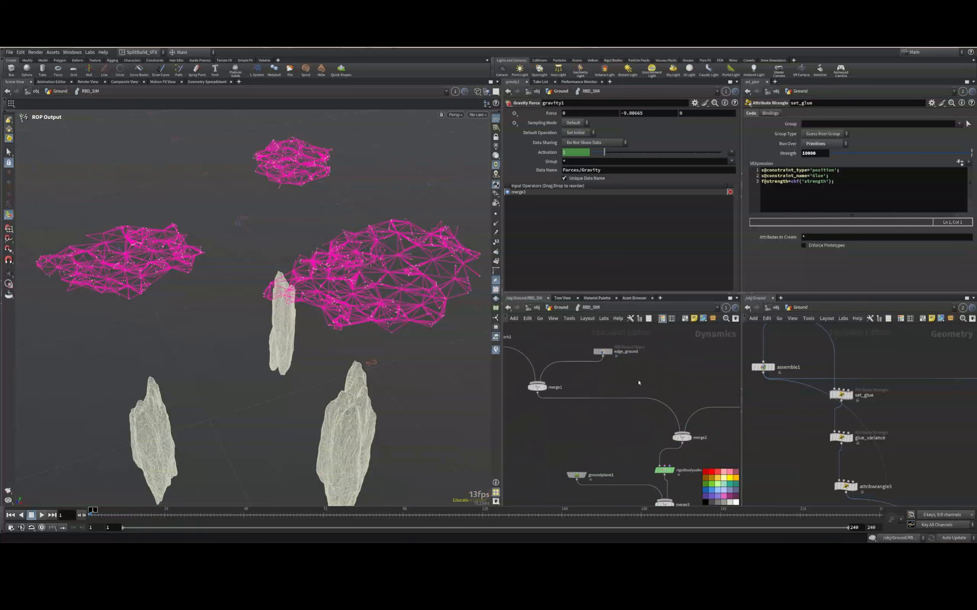
{"action": "key", "text": "Tab"}
{"action": "type", "text": "constrai"}
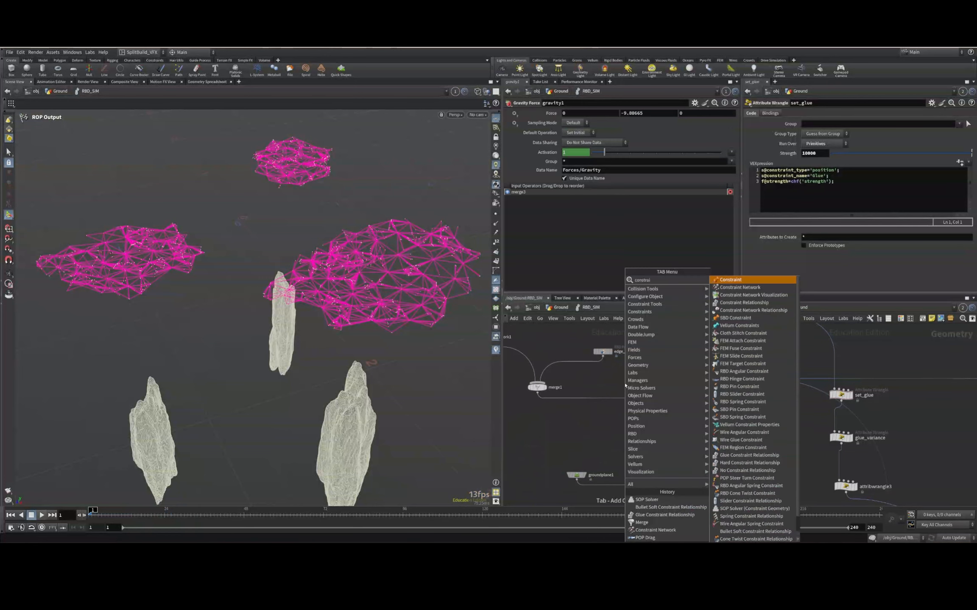
{"action": "key", "text": "Return"}
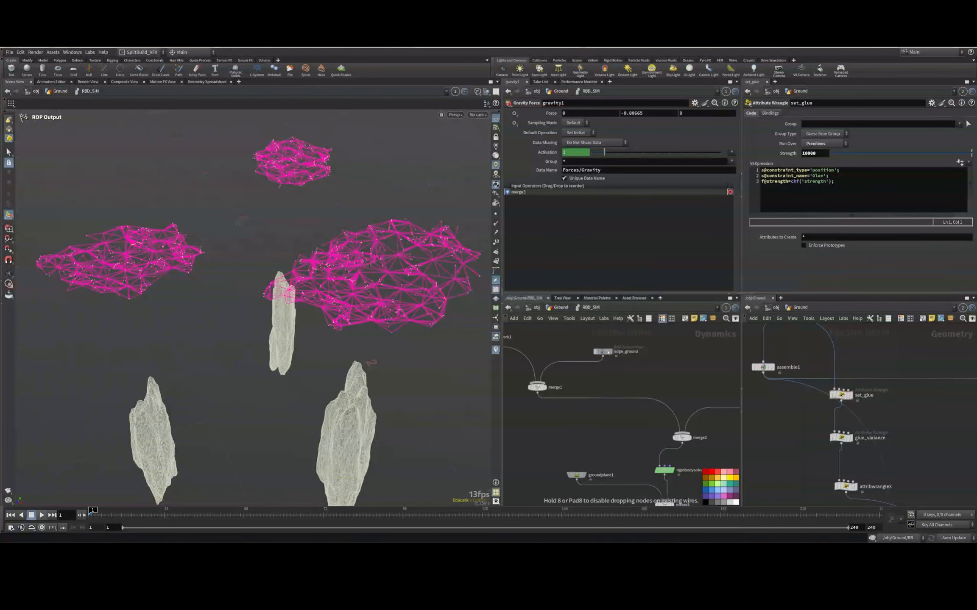
{"action": "left_click", "coordinate": [591, 402]}
{"action": "left_click_drag", "start_coordinate": [591, 407], "coordinate": [562, 412]}
{"action": "left_click", "coordinate": [588, 413]}
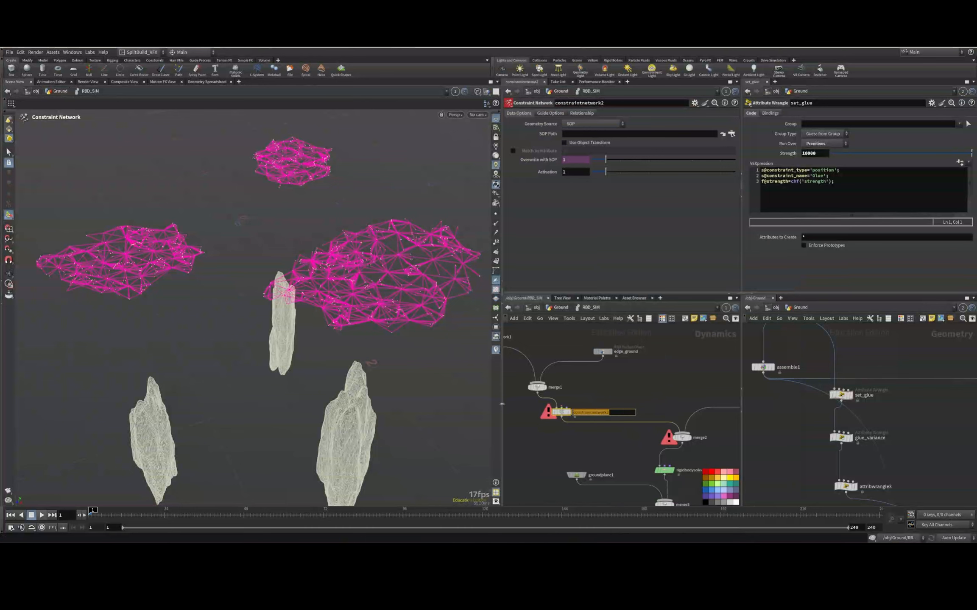
{"action": "type", "text": "edgeCon"}
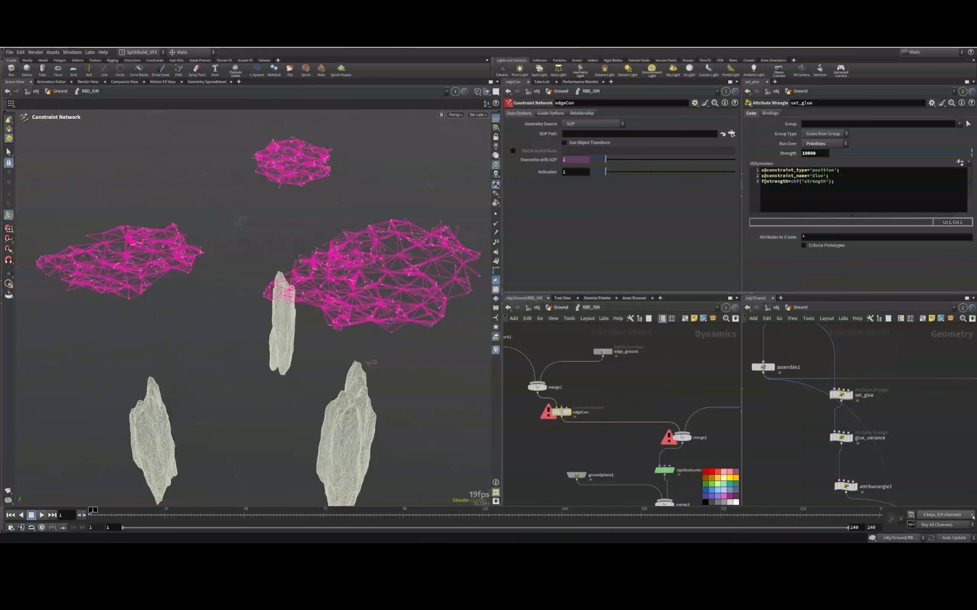
Point edgeCon's SOP Path to the OUT_CON_to_Edge null in the Ground network
{"action": "scroll", "coordinate": [855, 446], "scroll_direction": "down", "scroll_amount": 10}
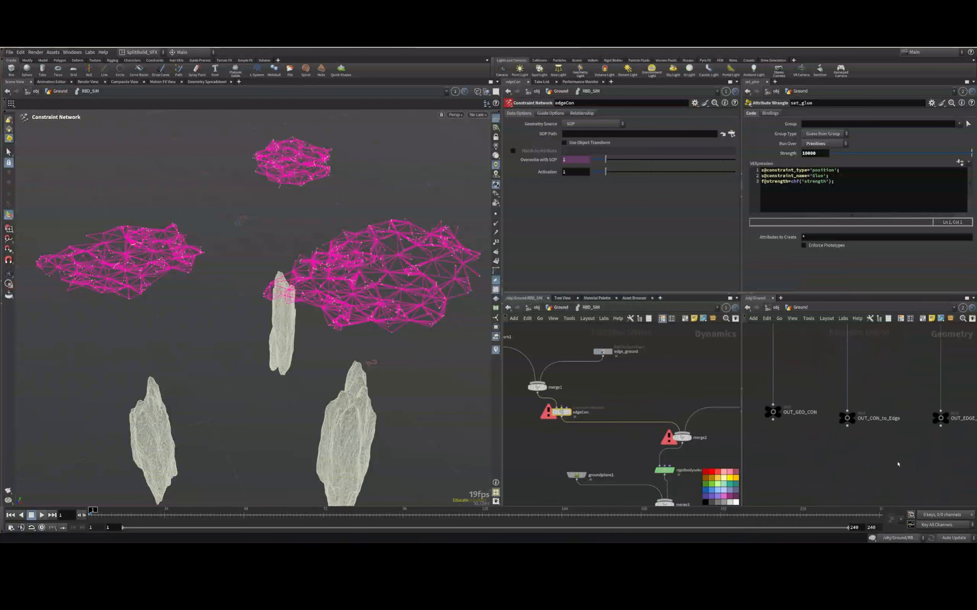
{"action": "left_click", "coordinate": [846, 419]}
{"action": "left_click_drag", "start_coordinate": [847, 418], "coordinate": [598, 134]}
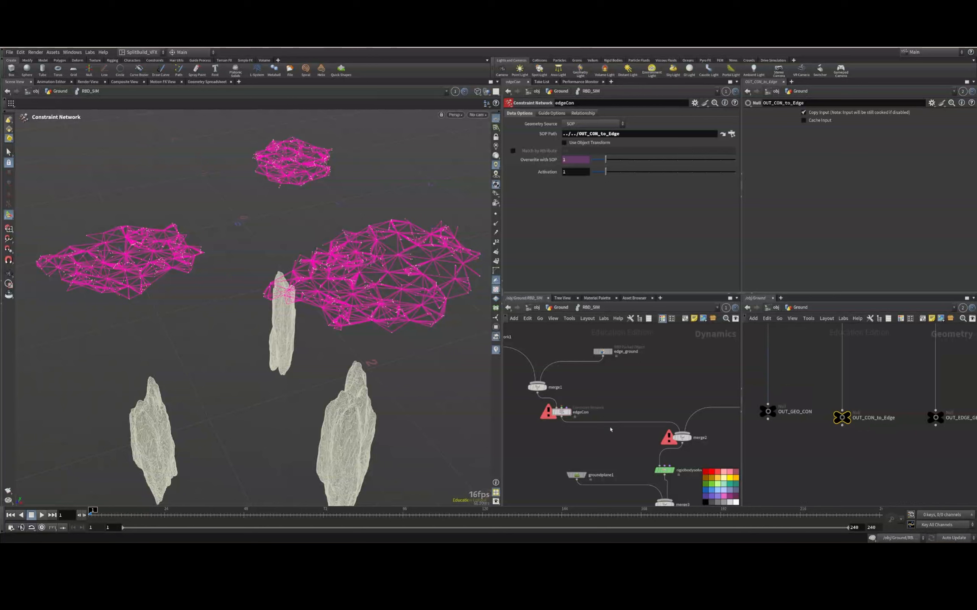
Duplicate the glue and bullet soft constraint relationships, merge the copies, and connect the merge to edgeCon
{"action": "scroll", "coordinate": [605, 383], "scroll_direction": "down", "scroll_amount": 3}
{"action": "left_click_drag", "start_coordinate": [522, 336], "coordinate": [675, 366]}
{"action": "key", "text": "ctrl+c"}
{"action": "middle_click_drag", "start_coordinate": [693, 405], "coordinate": [655, 376]}
{"action": "key", "text": "ctrl+v"}
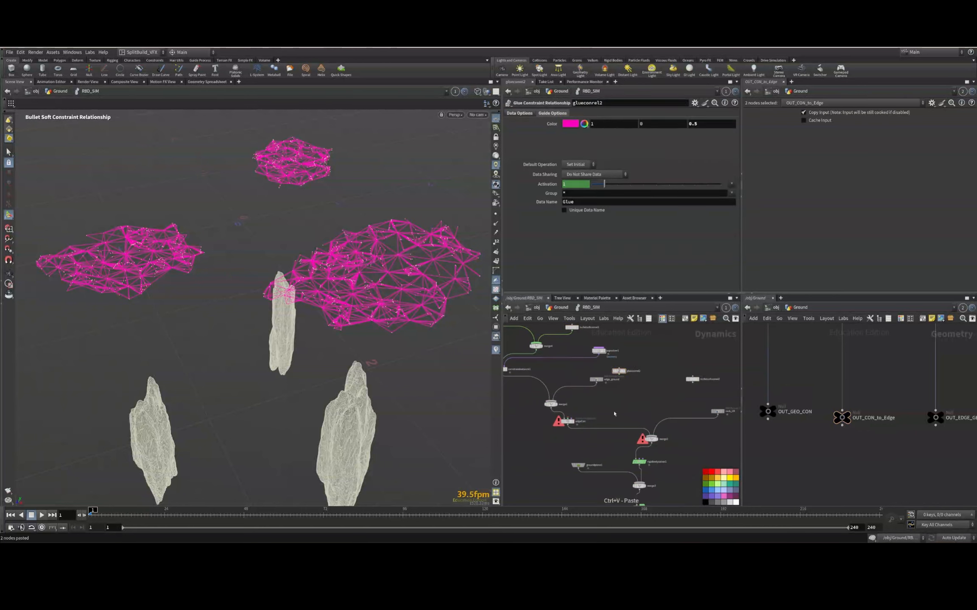
{"action": "left_click", "coordinate": [618, 375]}
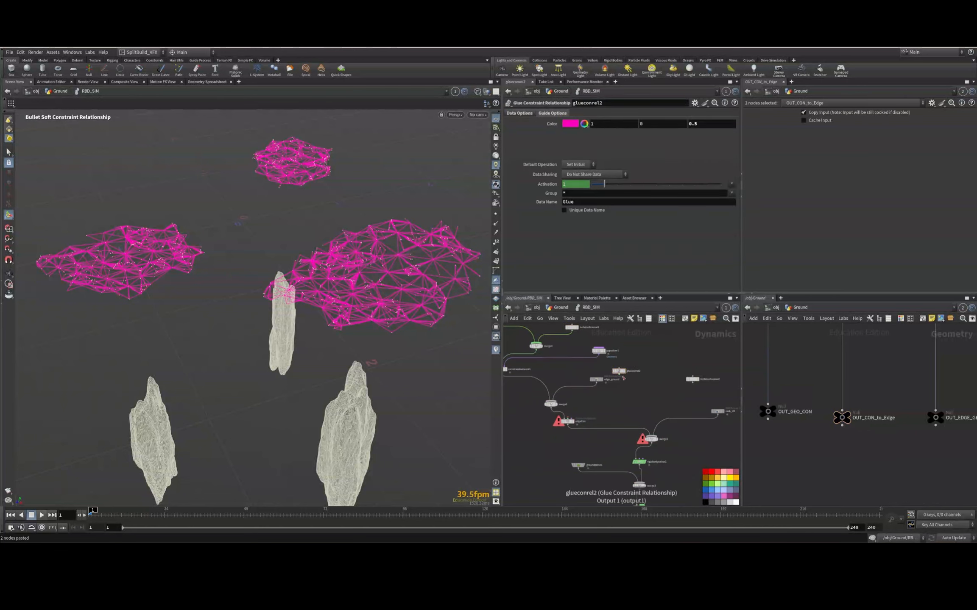
{"action": "left_click", "coordinate": [694, 385]}
{"action": "left_click", "coordinate": [570, 418]}
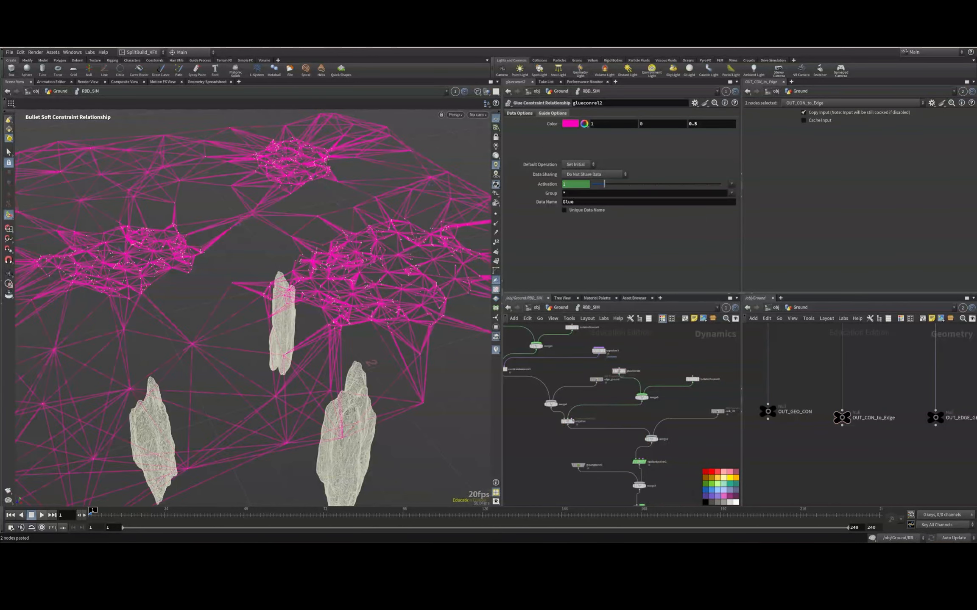
Set the duplicated glue constraint relationship's guide color to cyan (0, 1, 1) and frame the whole ground
{"action": "left_click", "coordinate": [618, 371]}
{"action": "left_click", "coordinate": [571, 124]}
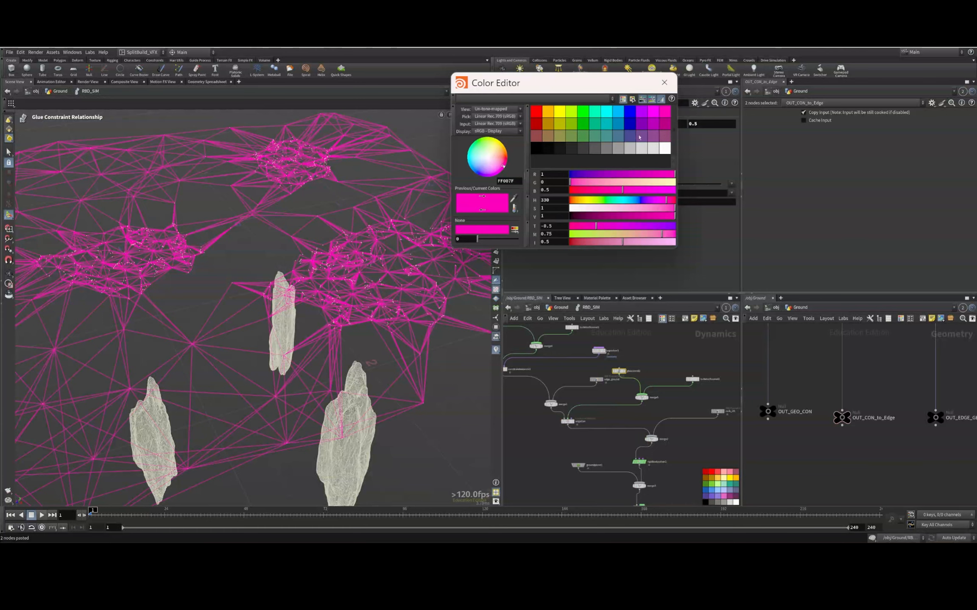
{"action": "left_click", "coordinate": [612, 114]}
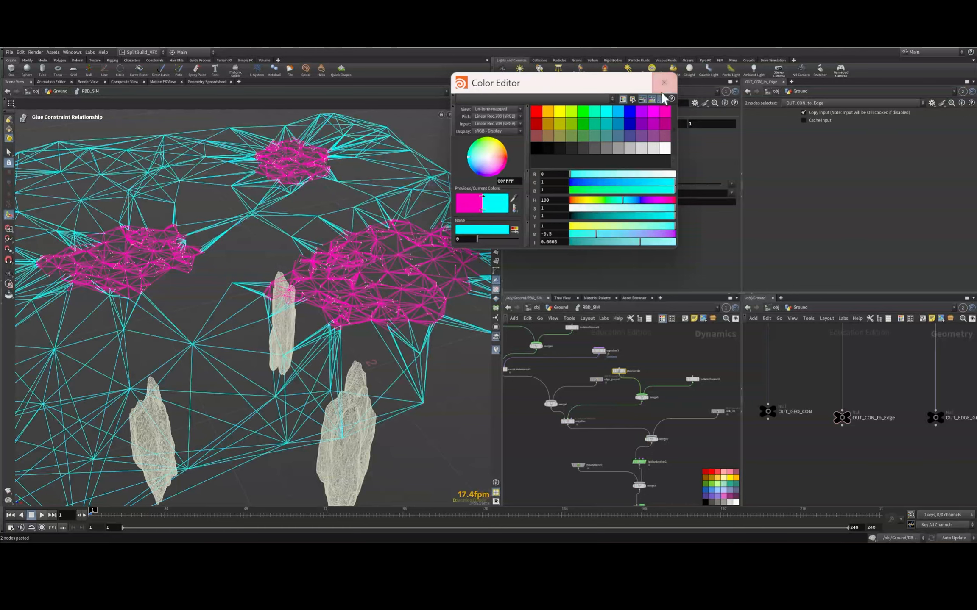
{"action": "left_click", "coordinate": [665, 83]}
{"action": "scroll", "coordinate": [271, 294], "scroll_direction": "down", "scroll_amount": 5}
{"action": "left_click_drag", "start_coordinate": [270, 294], "coordinate": [273, 254], "text": "alt"}
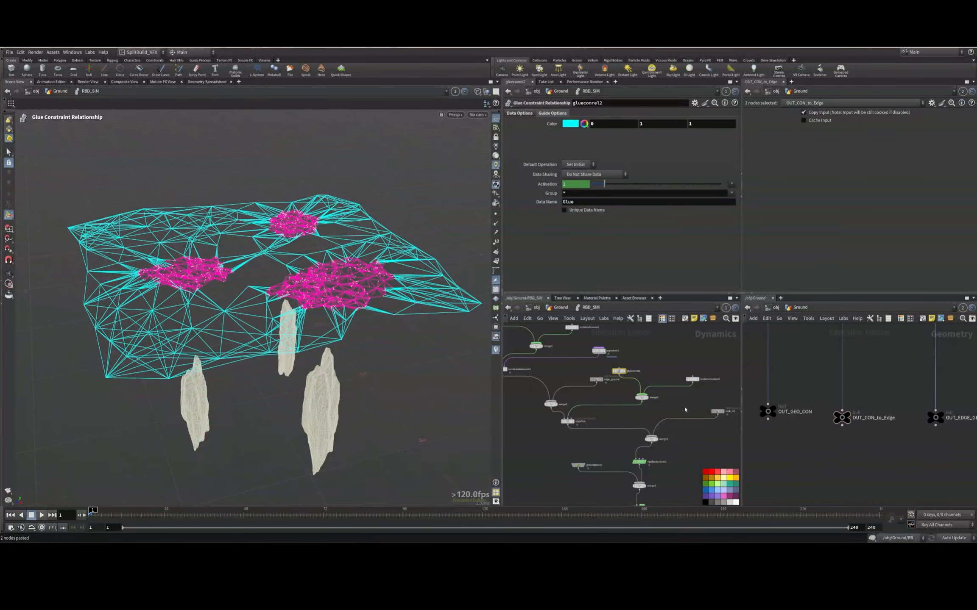
Set the set_glue1 wrangle's Strength to 10000 and play the simulation, then return to the first frame
{"action": "scroll", "coordinate": [873, 390], "scroll_direction": "down", "scroll_amount": 3}
{"action": "middle_click_drag", "start_coordinate": [864, 388], "coordinate": [834, 475]}
{"action": "left_click", "coordinate": [823, 417]}
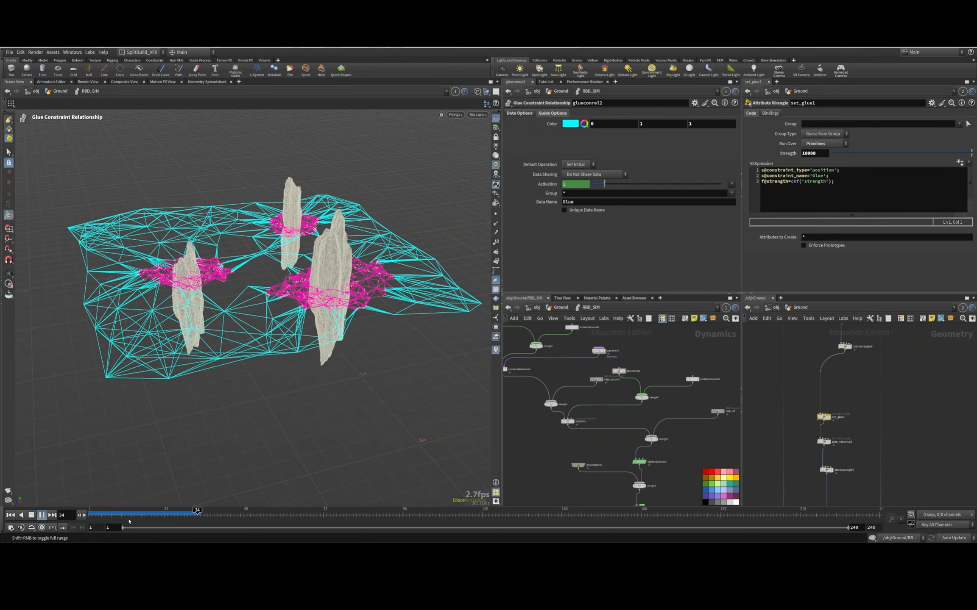
{"action": "left_click_drag", "start_coordinate": [119, 517], "coordinate": [81, 507]}
Set the set_glue wrangle's Strength to 3000 and replay the simulation from the first frame, stopping around frame 32
{"action": "scroll", "coordinate": [835, 356], "scroll_direction": "up", "scroll_amount": 3}
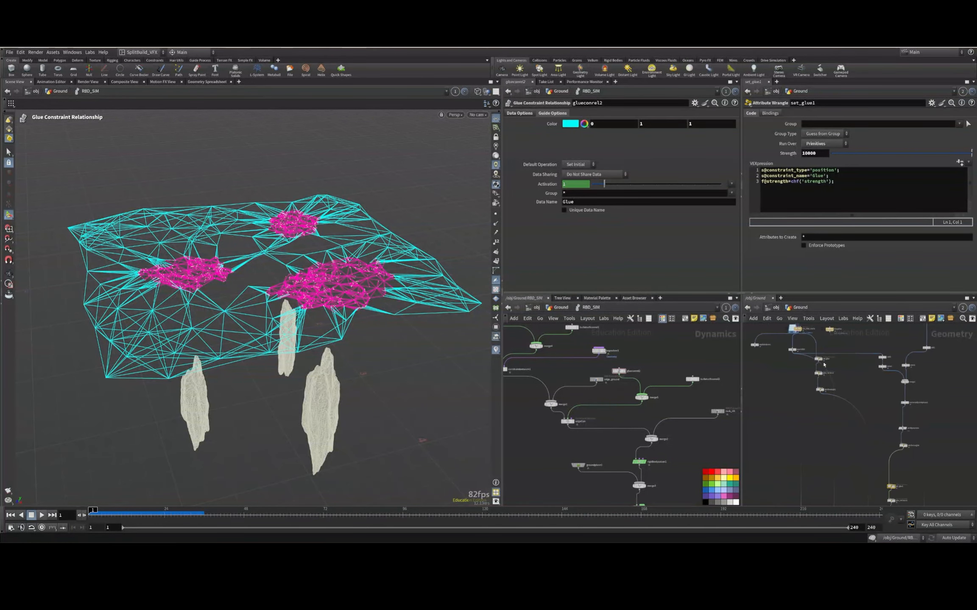
{"action": "left_click_drag", "start_coordinate": [847, 385], "coordinate": [768, 351]}
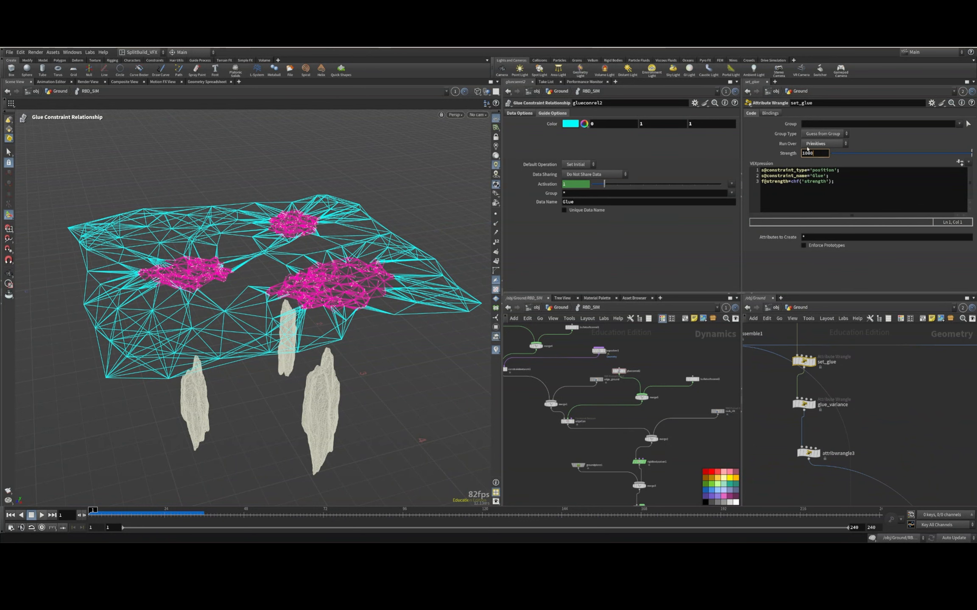
{"action": "left_click", "coordinate": [865, 431]}
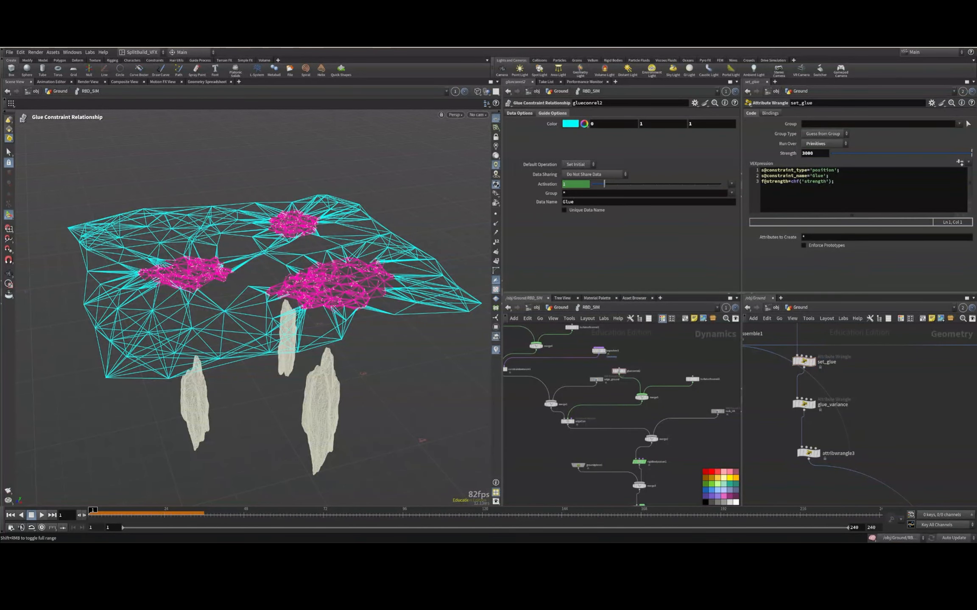
{"action": "left_click", "coordinate": [11, 515]}
{"action": "left_click", "coordinate": [41, 515]}
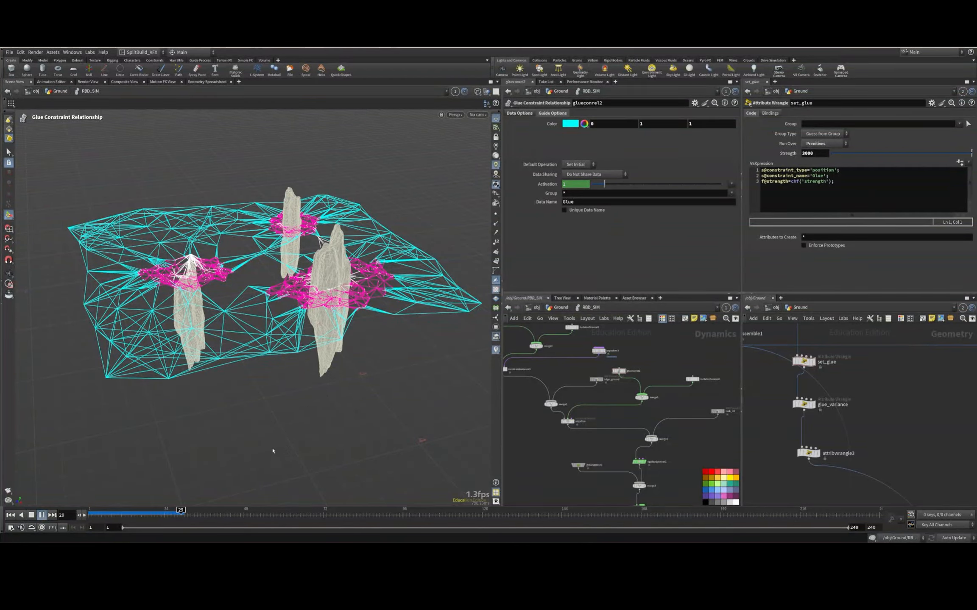
{"action": "left_click", "coordinate": [41, 515]}
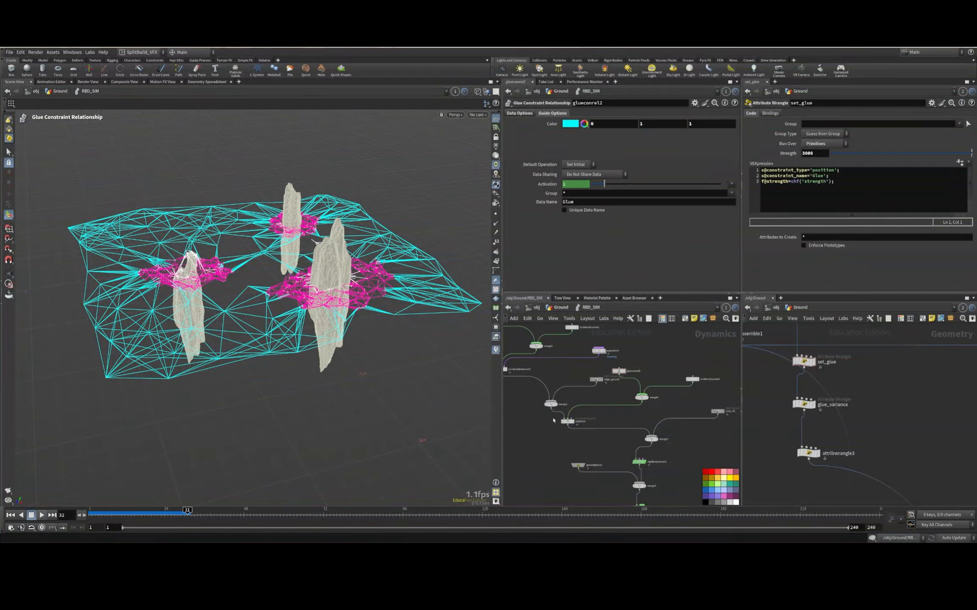
Turn on Display Geometry for the ground_fracture object in RBD_SIM
{"action": "middle_click_drag", "start_coordinate": [534, 427], "coordinate": [676, 461]}
{"action": "scroll", "coordinate": [608, 394], "scroll_direction": "up", "scroll_amount": 5}
{"action": "left_click", "coordinate": [552, 361]}
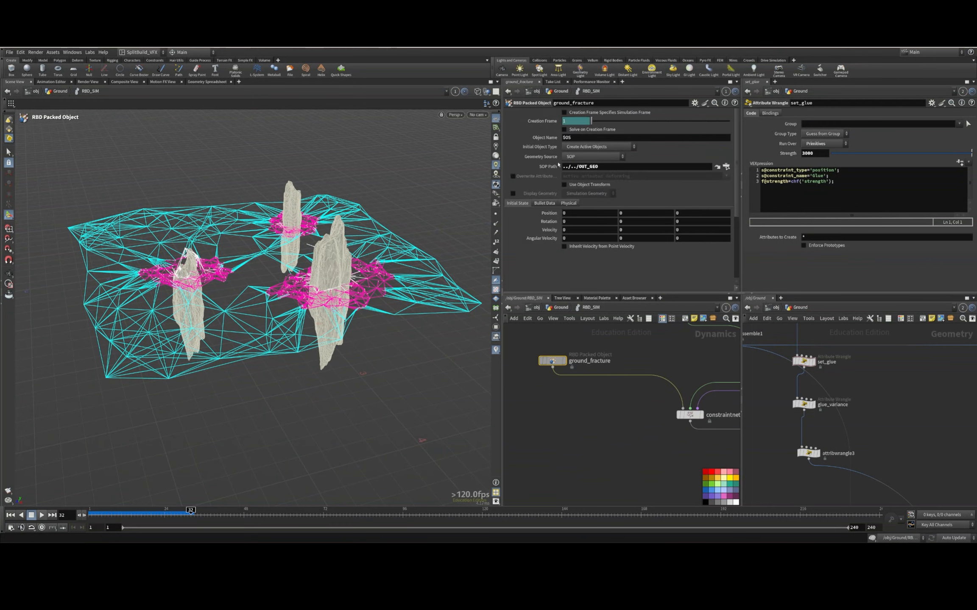
{"action": "left_click", "coordinate": [513, 193]}
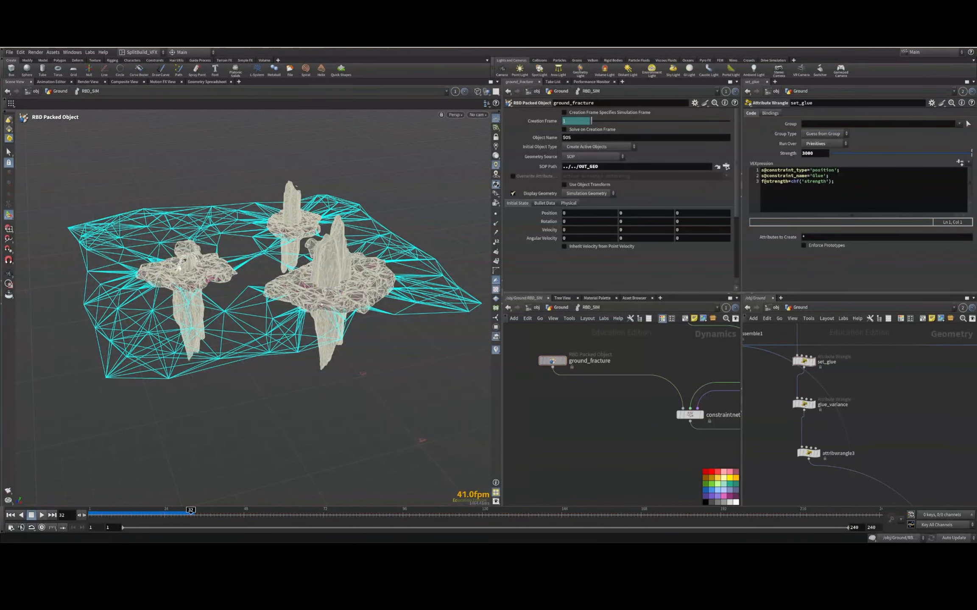
Inspect the fractured ground pieces from above while replaying the simulation, then return to frame 1
{"action": "left_click_drag", "start_coordinate": [322, 305], "coordinate": [380, 345], "text": "alt"}
{"action": "scroll", "coordinate": [429, 264], "scroll_direction": "up", "scroll_amount": 4}
{"action": "left_click", "coordinate": [11, 515]}
{"action": "left_click", "coordinate": [42, 515]}
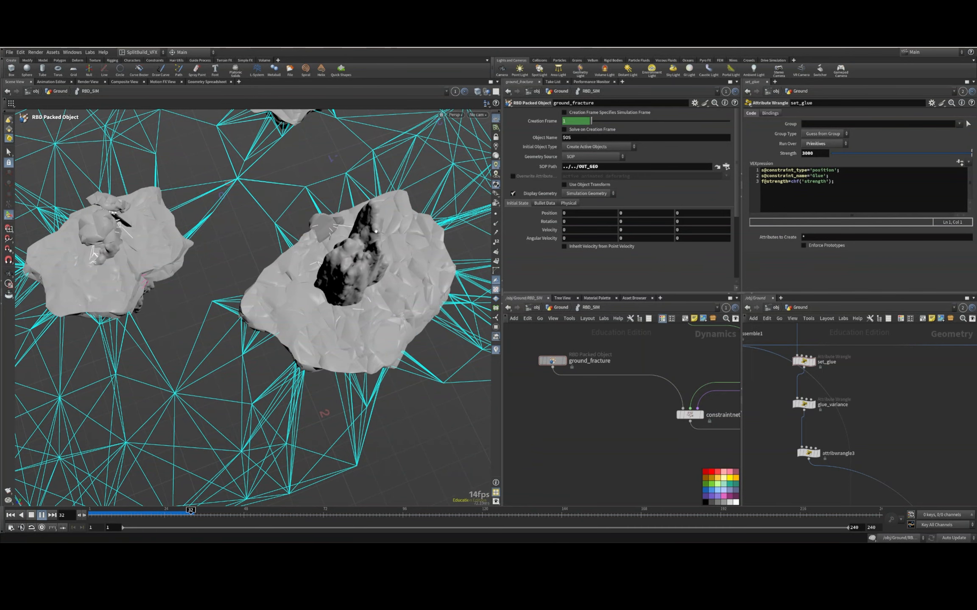
{"action": "key", "text": "Escape"}
{"action": "left_click", "coordinate": [91, 518]}
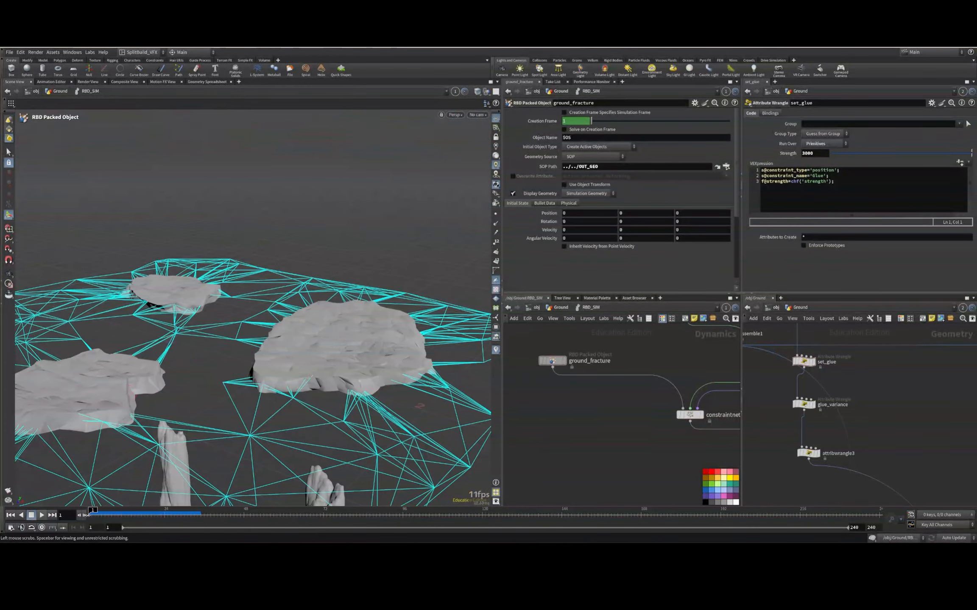
{"action": "left_click_drag", "start_coordinate": [240, 359], "coordinate": [321, 294], "text": "alt"}
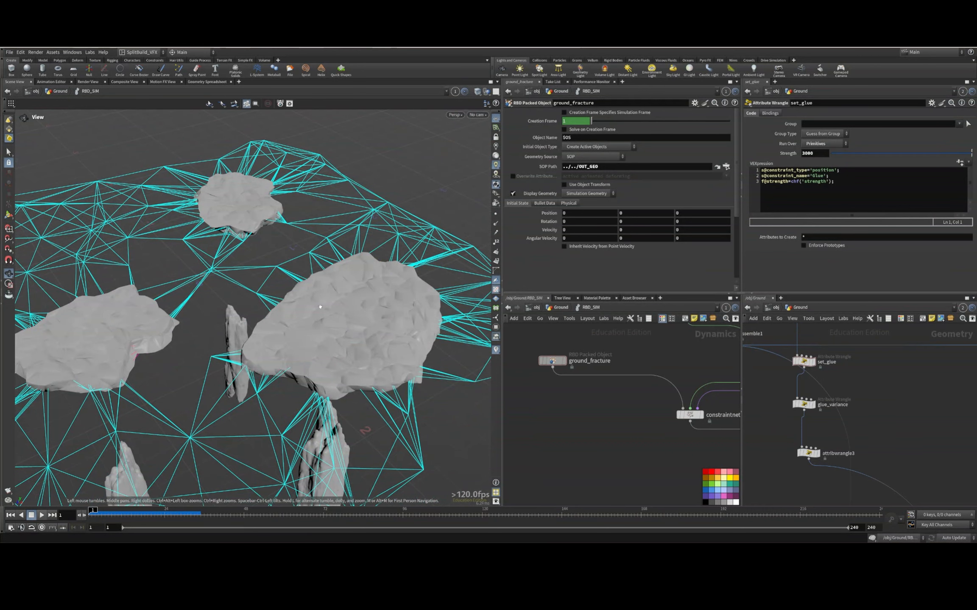
Set the set_glue wrangle's Strength to 1000
{"action": "scroll", "coordinate": [661, 419], "scroll_direction": "down", "scroll_amount": 4}
{"action": "left_click", "coordinate": [658, 364]}
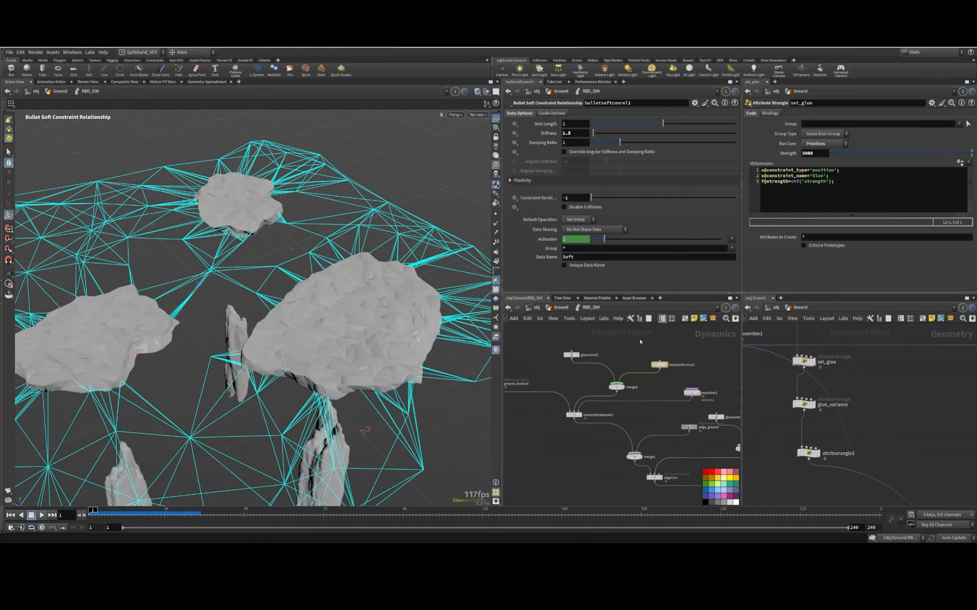
{"action": "left_click", "coordinate": [571, 355]}
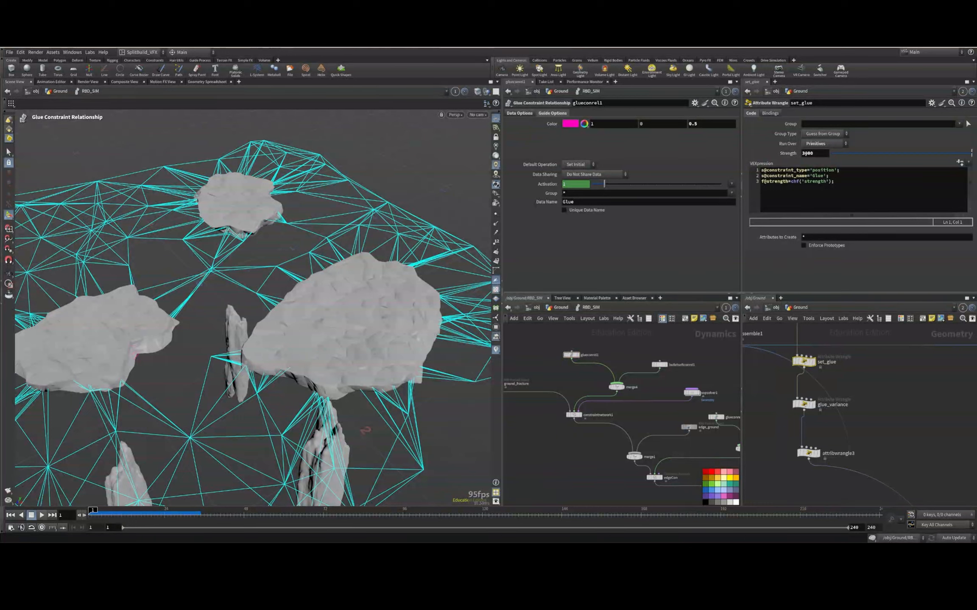
{"action": "left_click", "coordinate": [805, 153]}
{"action": "key", "text": "BackSpace"}
{"action": "type", "text": "1"}
{"action": "left_click", "coordinate": [910, 431]}
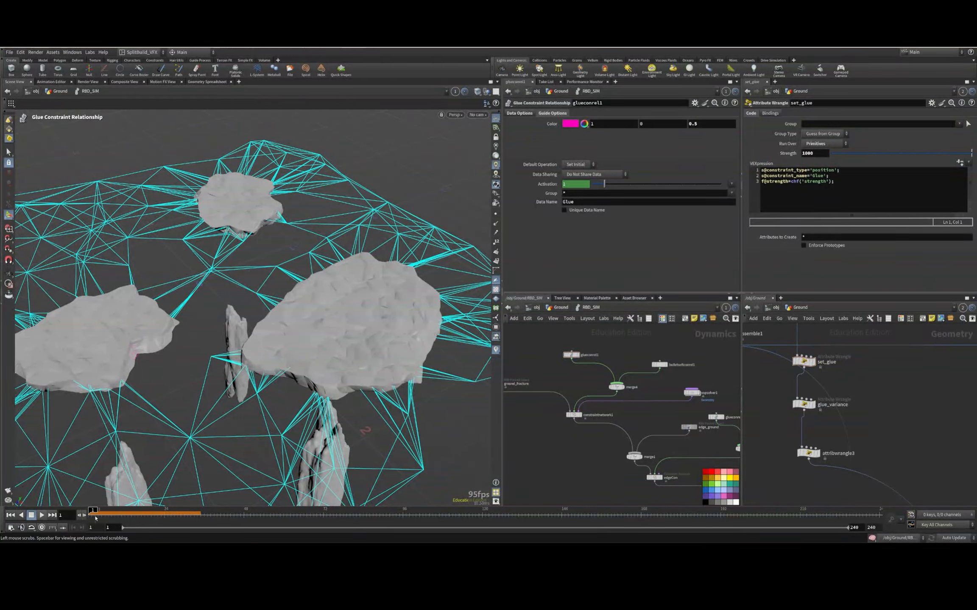
Play the simulation from frame 1 to about frame 33 and examine how the rocks break the ground
{"action": "left_click", "coordinate": [35, 525]}
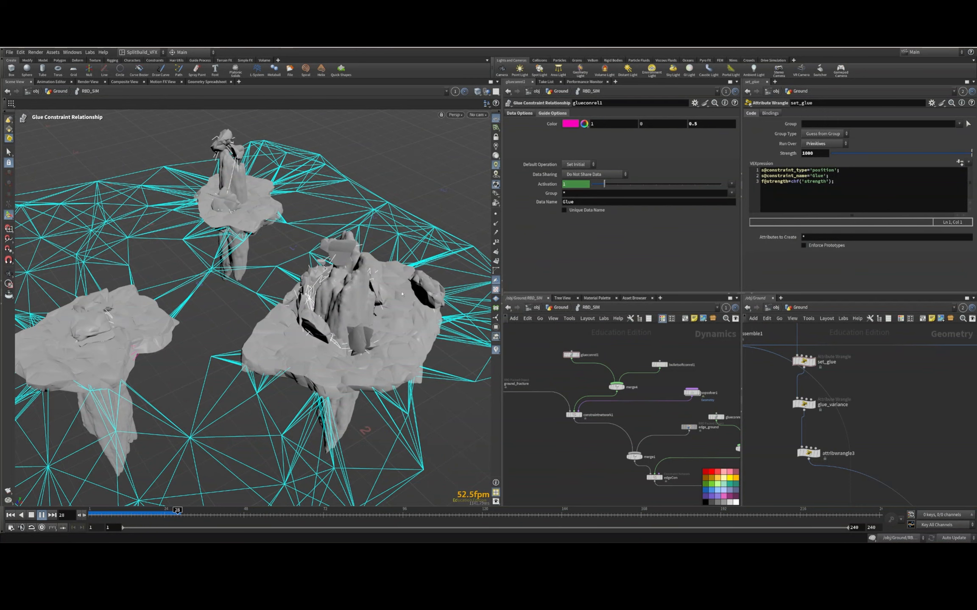
{"action": "left_click", "coordinate": [32, 514]}
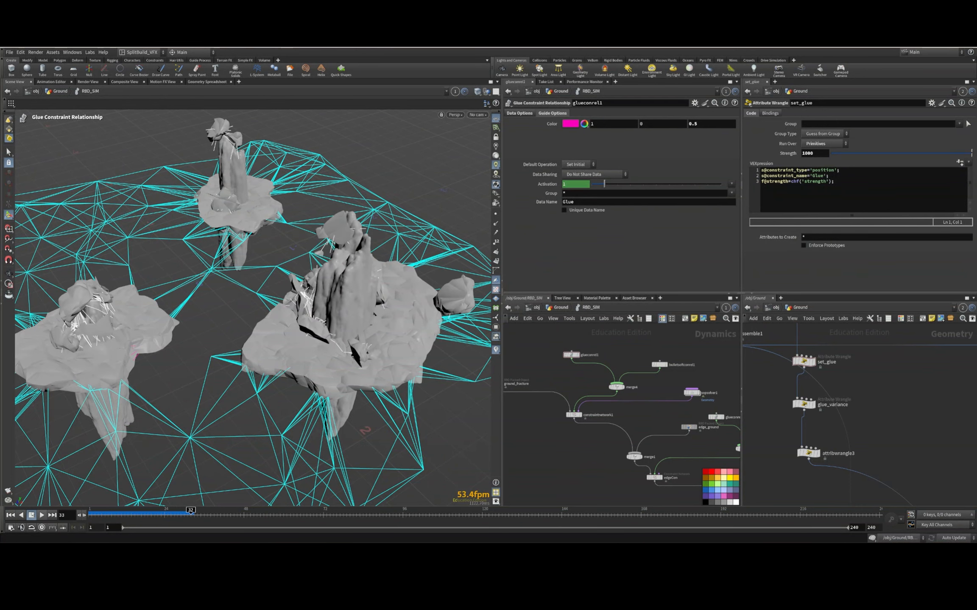
{"action": "left_click_drag", "start_coordinate": [219, 355], "coordinate": [313, 345]}
{"action": "key", "text": "shift+w"}
{"action": "key", "text": "shift+w"}
{"action": "scroll", "coordinate": [362, 363], "scroll_direction": "down", "scroll_amount": 5}
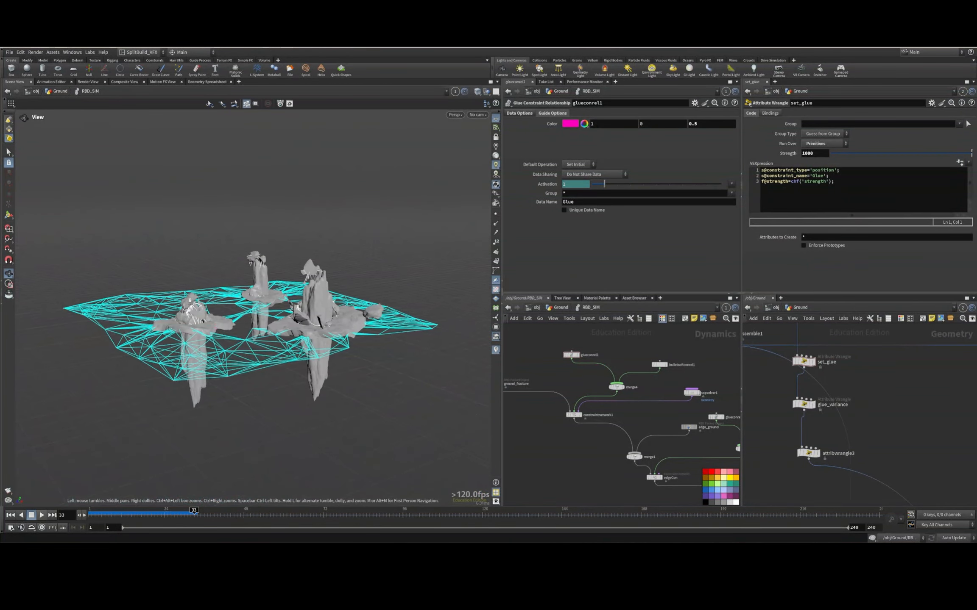
Go up to the Ground geometry network and add a DOP Import node beside RBD_SIM
{"action": "key", "text": "u"}
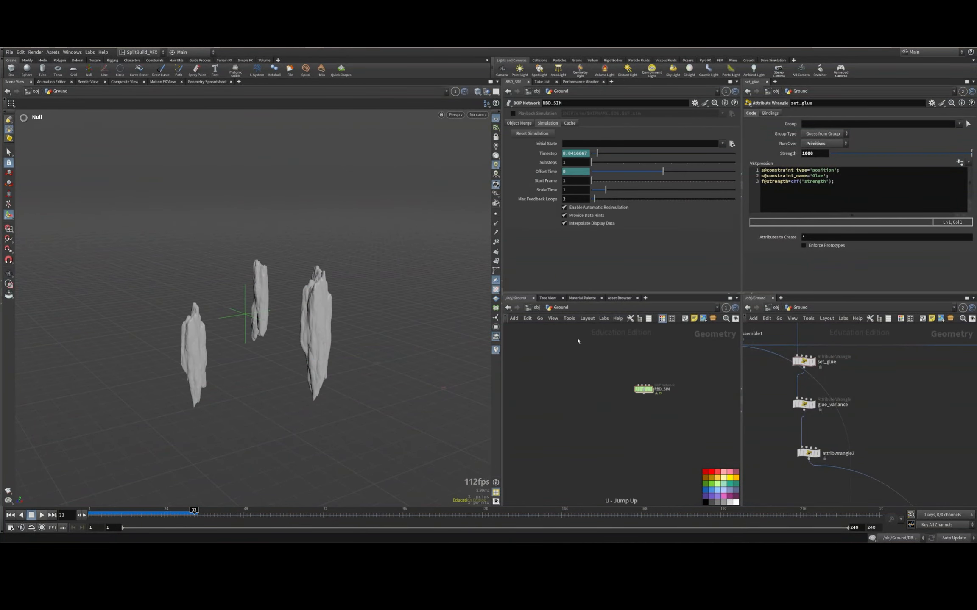
{"action": "scroll", "coordinate": [592, 435], "scroll_direction": "up", "scroll_amount": 4}
{"action": "middle_click_drag", "start_coordinate": [673, 398], "coordinate": [599, 435]}
{"action": "left_click_drag", "start_coordinate": [577, 363], "coordinate": [585, 374]}
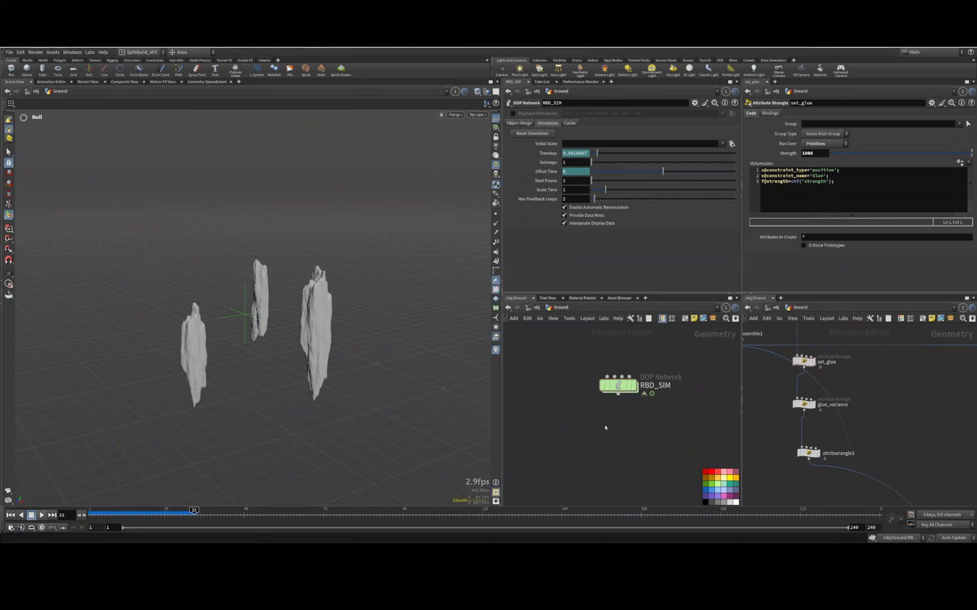
{"action": "middle_click_drag", "start_coordinate": [605, 428], "coordinate": [651, 419]}
{"action": "key", "text": "Tab"}
{"action": "type", "text": "dop i"}
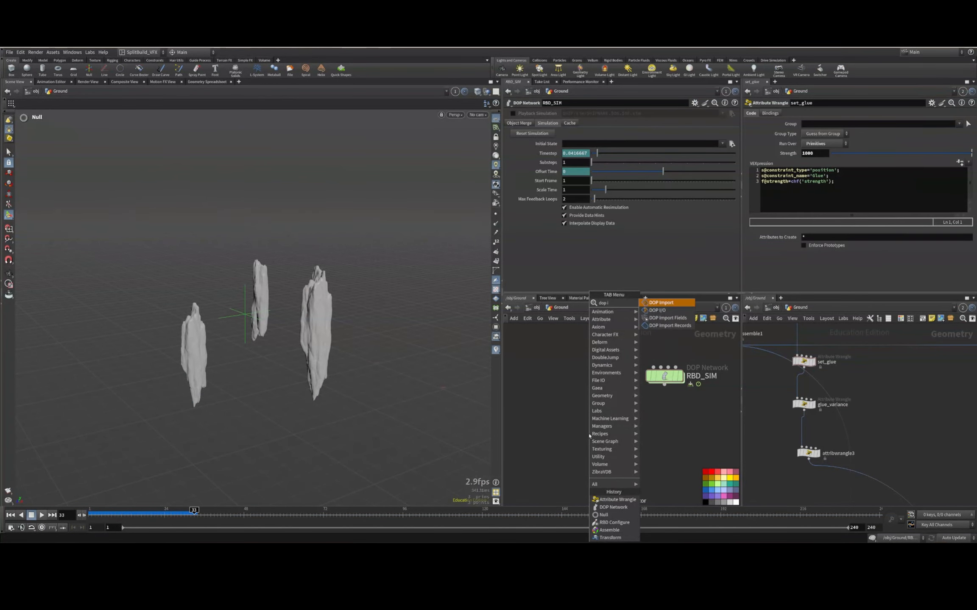
{"action": "key", "text": "Return"}
{"action": "left_click", "coordinate": [550, 428]}
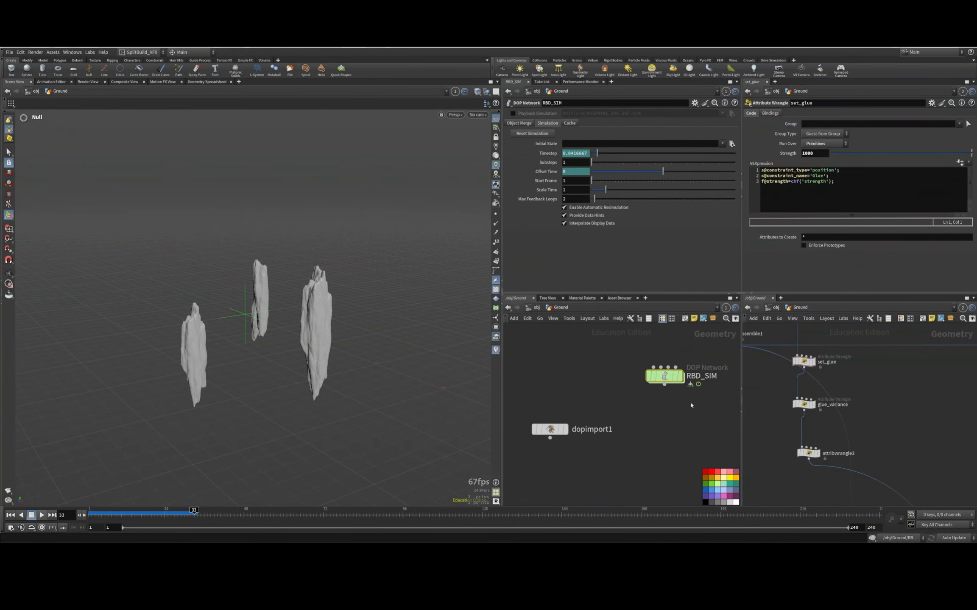
Set the DOP Import's DOP Network to RBD_SIM, add ground_fracture to its Objects and display the node
{"action": "left_click_drag", "start_coordinate": [668, 379], "coordinate": [591, 114]}
{"action": "left_click", "coordinate": [548, 429]}
{"action": "left_click", "coordinate": [731, 132]}
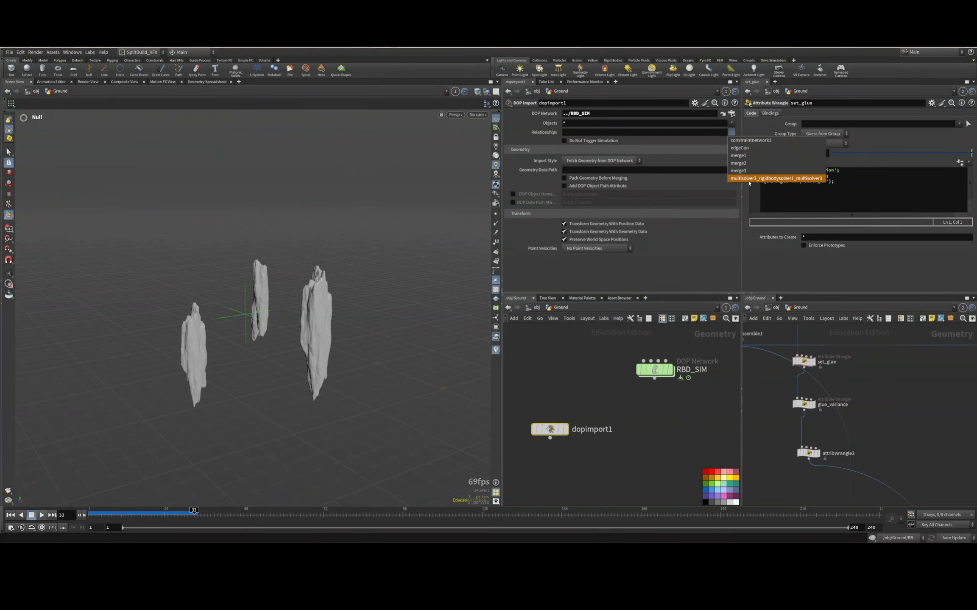
{"action": "left_click", "coordinate": [731, 123]}
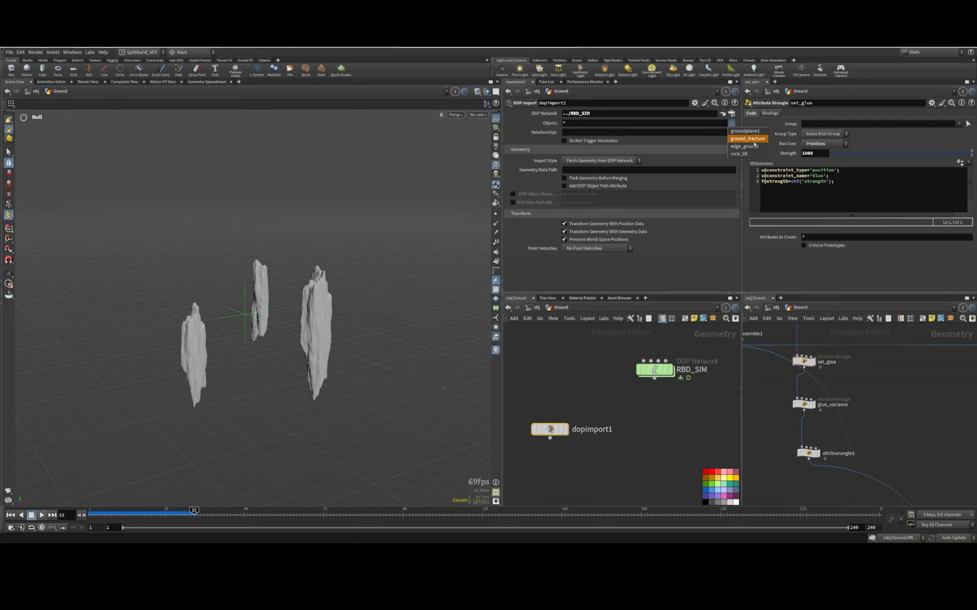
{"action": "left_click", "coordinate": [746, 138]}
{"action": "left_click", "coordinate": [565, 430]}
{"action": "scroll", "coordinate": [616, 400], "scroll_direction": "down", "scroll_amount": 3}
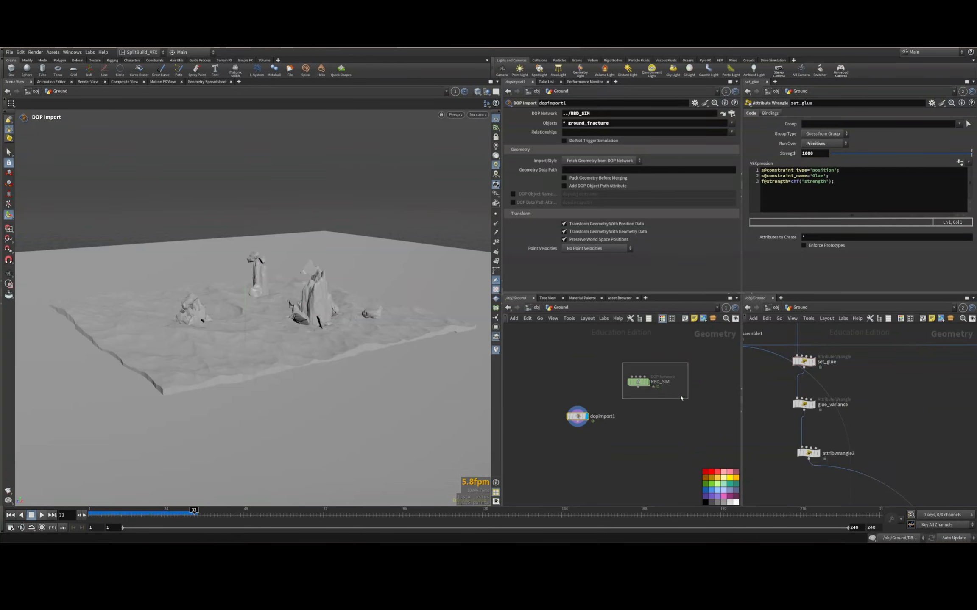
Remove the wildcard from the DOP Import's Objects to leave only ground_fracture, then preview the animation and return to frame 1
{"action": "left_click_drag", "start_coordinate": [638, 382], "coordinate": [674, 388]}
{"action": "left_click", "coordinate": [568, 425]}
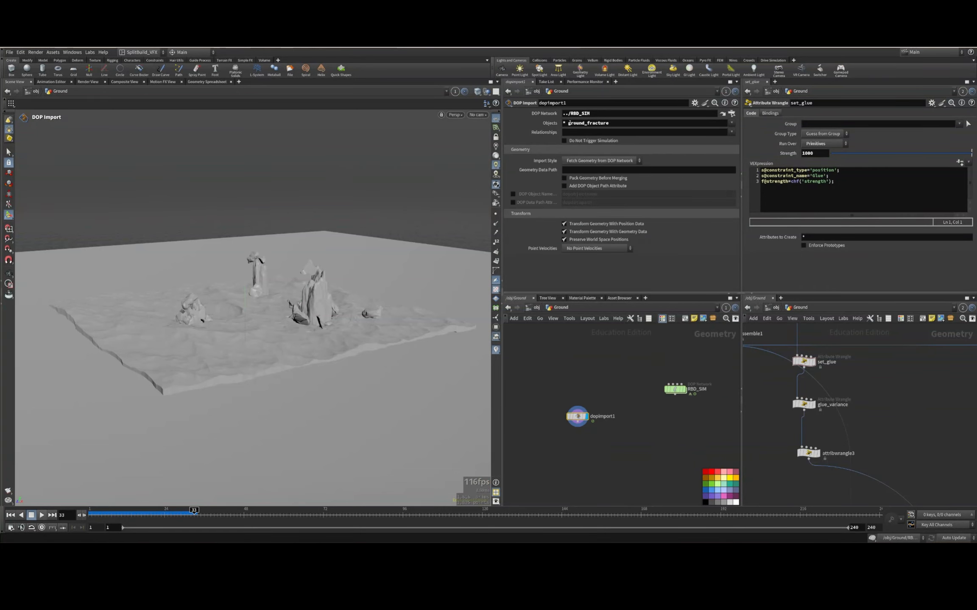
{"action": "left_click_drag", "start_coordinate": [567, 123], "coordinate": [449, 119]}
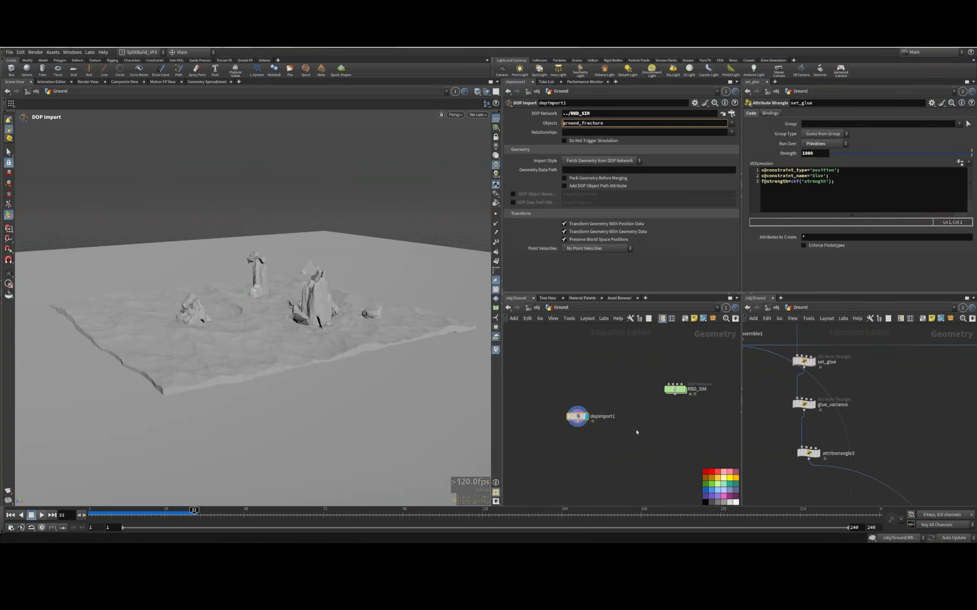
{"action": "key", "text": "Return"}
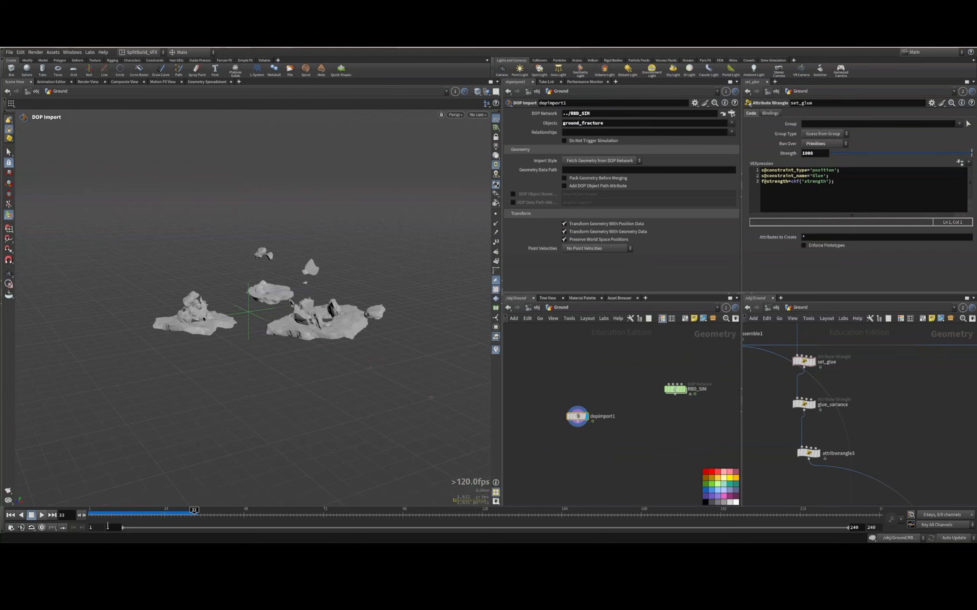
{"action": "left_click", "coordinate": [42, 515]}
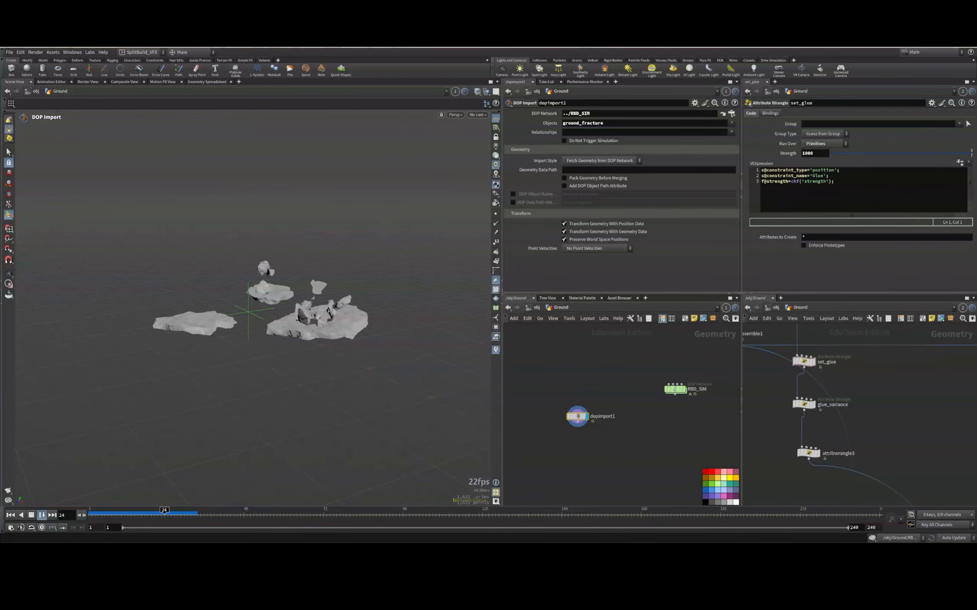
{"action": "left_click", "coordinate": [11, 515]}
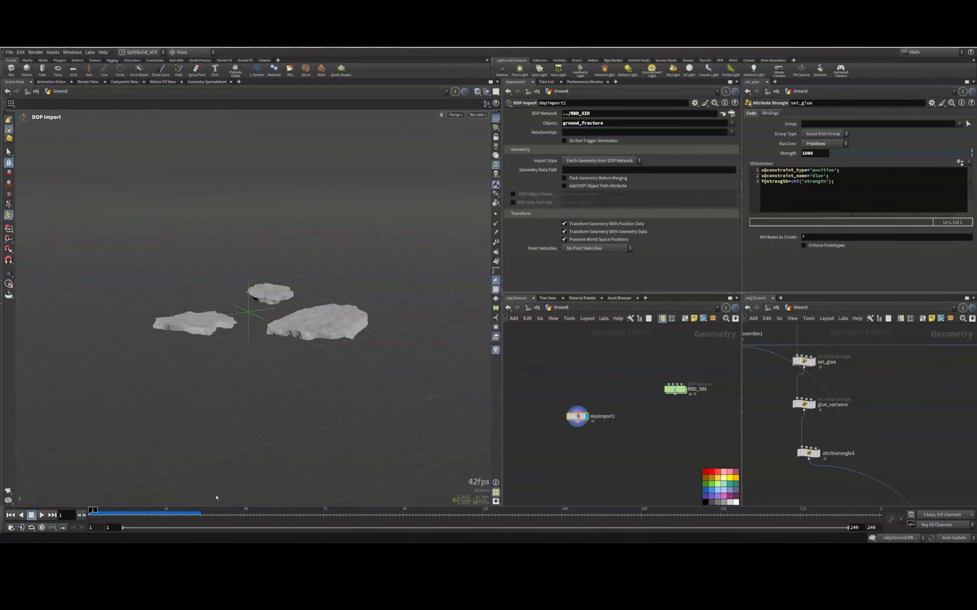
Duplicate the assemble1 node and connect the copy to the Geo_RBD_Cache output
{"action": "scroll", "coordinate": [610, 368], "scroll_direction": "down", "scroll_amount": 2}
{"action": "middle_click_drag", "start_coordinate": [595, 366], "coordinate": [576, 412]}
{"action": "scroll", "coordinate": [552, 433], "scroll_direction": "down", "scroll_amount": 2}
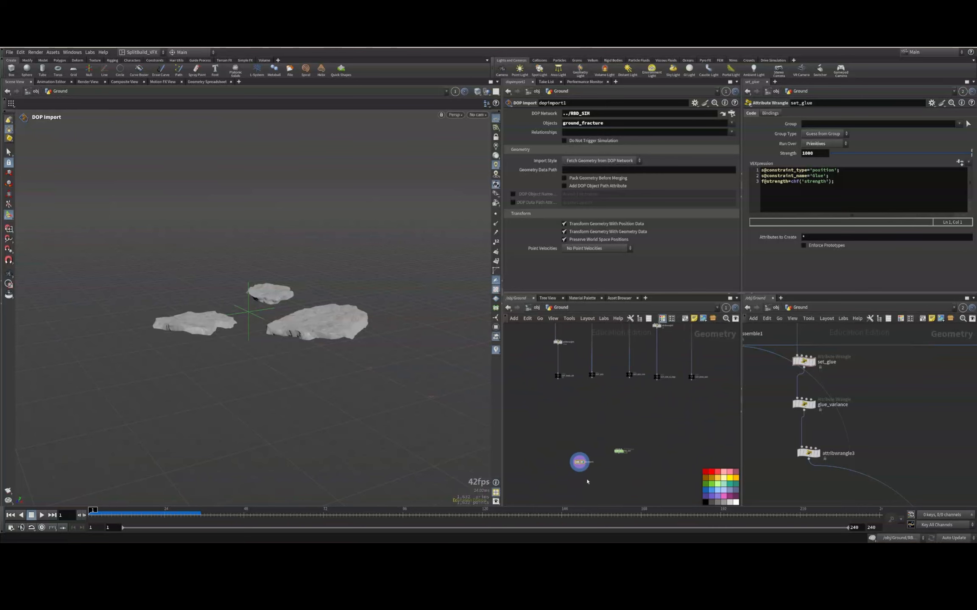
{"action": "middle_click_drag", "start_coordinate": [583, 335], "coordinate": [582, 467]}
{"action": "scroll", "coordinate": [581, 431], "scroll_direction": "down", "scroll_amount": 2}
{"action": "scroll", "coordinate": [583, 353], "scroll_direction": "up", "scroll_amount": 4}
{"action": "middle_click_drag", "start_coordinate": [633, 366], "coordinate": [630, 489]}
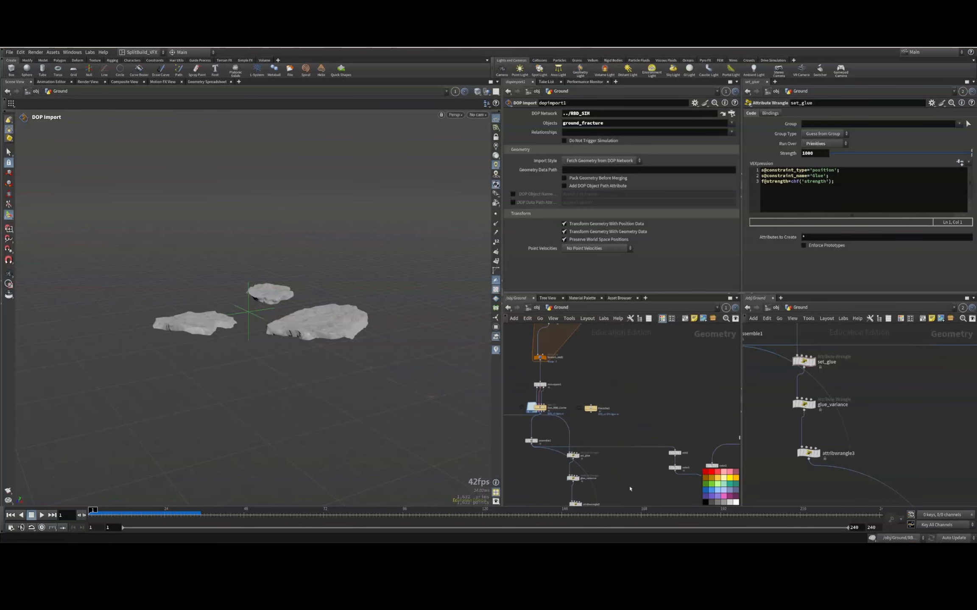
{"action": "scroll", "coordinate": [594, 389], "scroll_direction": "up", "scroll_amount": 3}
{"action": "middle_click_drag", "start_coordinate": [594, 389], "coordinate": [760, 380]}
{"action": "scroll", "coordinate": [676, 412], "scroll_direction": "up", "scroll_amount": 3}
{"action": "middle_click_drag", "start_coordinate": [676, 411], "coordinate": [649, 391]}
{"action": "left_click", "coordinate": [633, 404]}
{"action": "middle_click_drag", "start_coordinate": [506, 504], "coordinate": [597, 394]}
{"action": "scroll", "coordinate": [598, 454], "scroll_direction": "down", "scroll_amount": 3}
{"action": "key", "text": "Escape"}
{"action": "left_click_drag", "start_coordinate": [631, 415], "coordinate": [595, 451]}
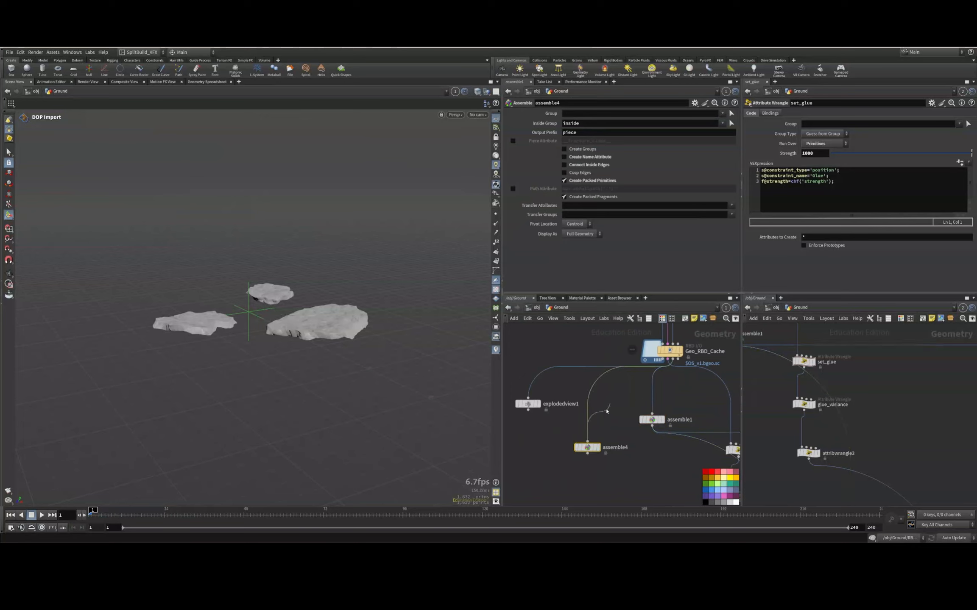
{"action": "left_click", "coordinate": [663, 363]}
{"action": "key", "text": "Escape"}
{"action": "scroll", "coordinate": [583, 413], "scroll_direction": "down", "scroll_amount": 6}
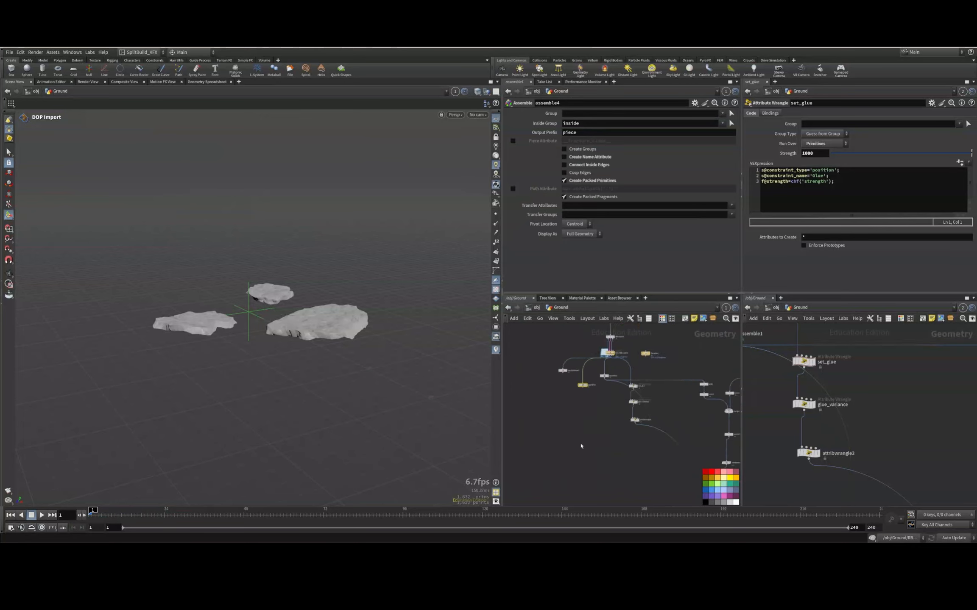
Add a Transform Pieces node near the DOP Import and feed it from the duplicated Assemble node
{"action": "scroll", "coordinate": [583, 413], "scroll_direction": "up", "scroll_amount": 4}
{"action": "left_click", "coordinate": [584, 403]}
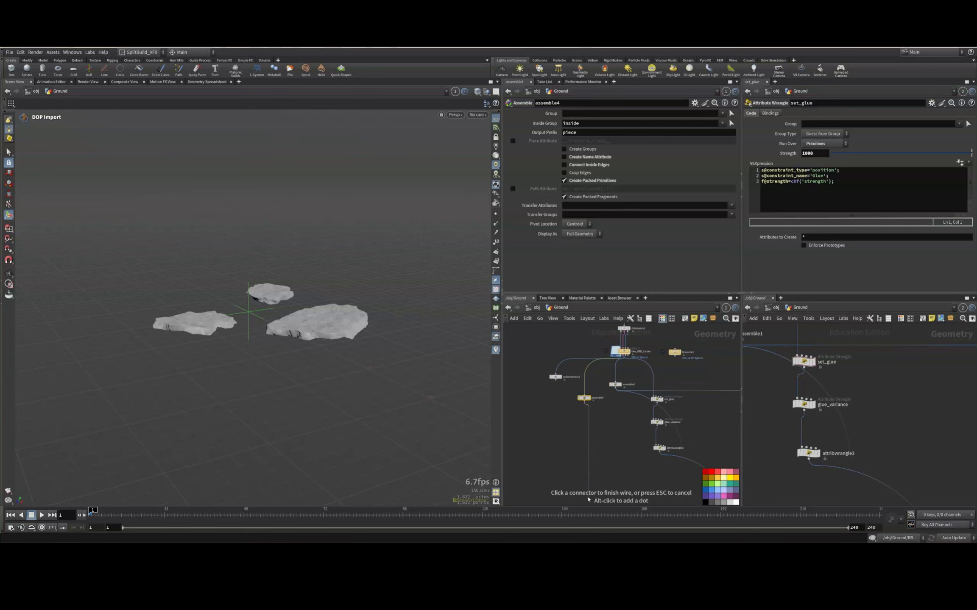
{"action": "middle_click_drag", "start_coordinate": [587, 495], "coordinate": [551, 329]}
{"action": "scroll", "coordinate": [551, 437], "scroll_direction": "down", "scroll_amount": 6}
{"action": "middle_click_drag", "start_coordinate": [551, 449], "coordinate": [578, 365]}
{"action": "key", "text": "Tab"}
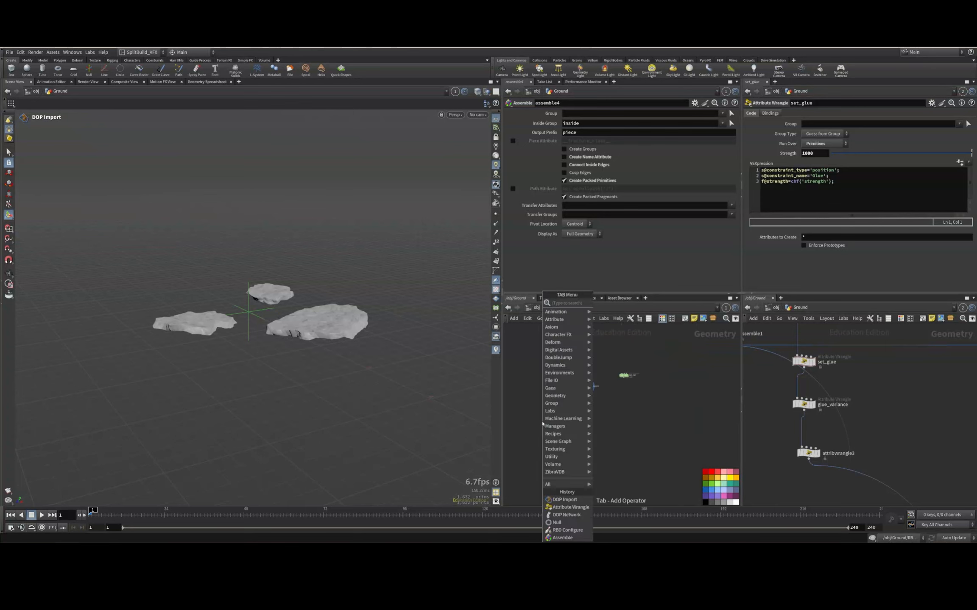
{"action": "type", "text": "transfo"}
{"action": "key", "text": "Down"}
{"action": "key", "text": "Down"}
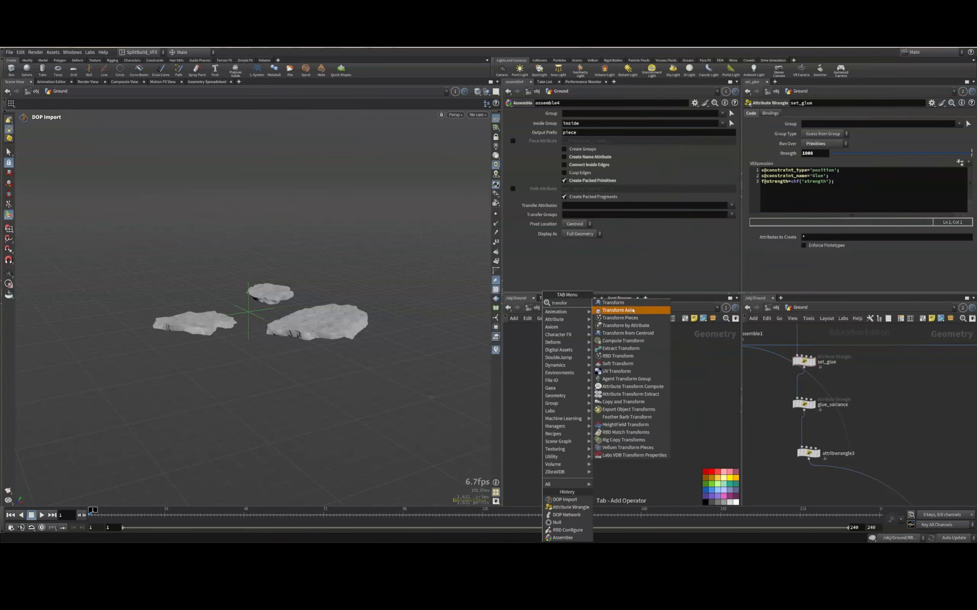
{"action": "key", "text": "Return"}
{"action": "left_click", "coordinate": [542, 423]}
Connect the DOP Import to the Transform Pieces node's second input and display Transform Pieces
{"action": "scroll", "coordinate": [577, 442], "scroll_direction": "up", "scroll_amount": 4}
{"action": "middle_click_drag", "start_coordinate": [556, 406], "coordinate": [615, 440]}
{"action": "scroll", "coordinate": [614, 440], "scroll_direction": "up", "scroll_amount": 2}
{"action": "left_click_drag", "start_coordinate": [655, 371], "coordinate": [567, 438]}
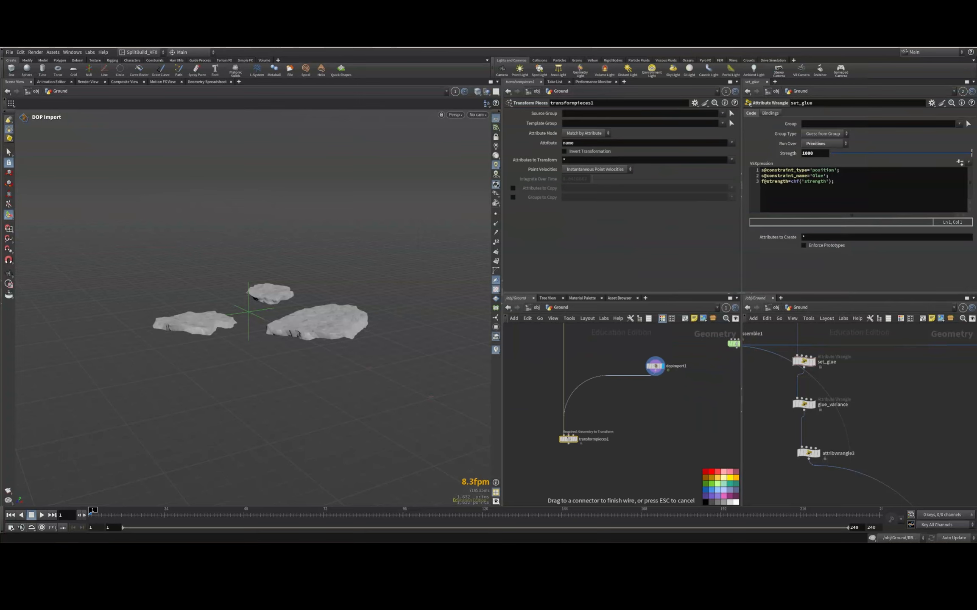
{"action": "left_click", "coordinate": [568, 439]}
{"action": "key", "text": "ctrl+z"}
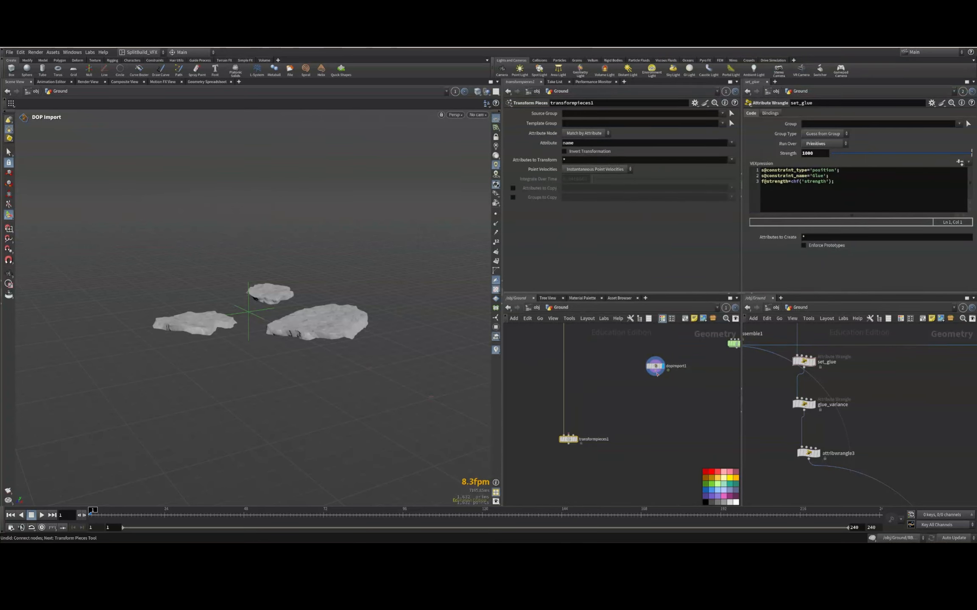
{"action": "left_click_drag", "start_coordinate": [655, 372], "coordinate": [568, 436]}
{"action": "left_click", "coordinate": [576, 440]}
Examine the transformed ground pieces up close while playing the simulation to about frame 25
{"action": "left_click_drag", "start_coordinate": [321, 327], "coordinate": [317, 360], "text": "alt"}
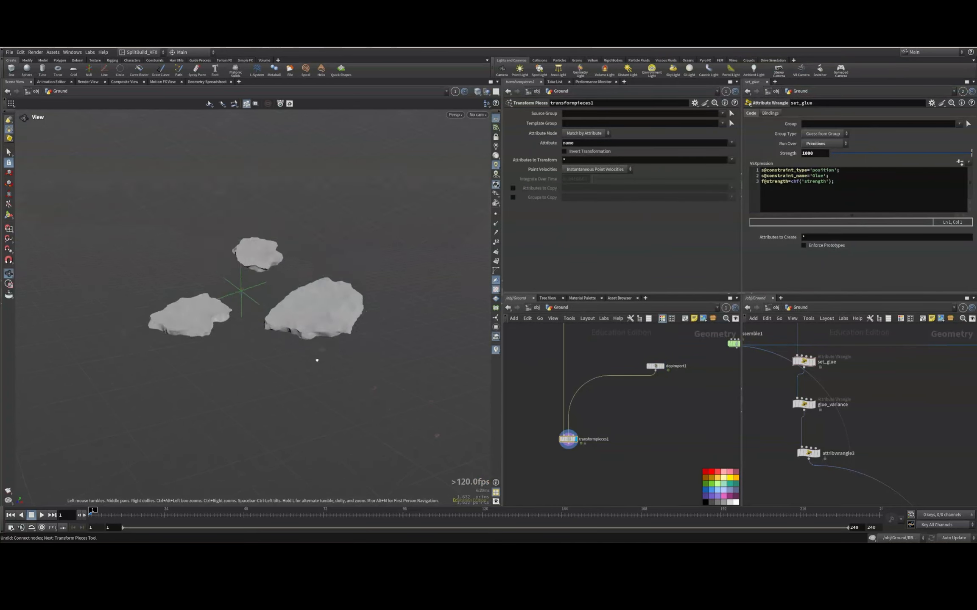
{"action": "scroll", "coordinate": [327, 306], "scroll_direction": "up", "scroll_amount": 5}
{"action": "left_click_drag", "start_coordinate": [330, 304], "coordinate": [263, 310], "text": "alt"}
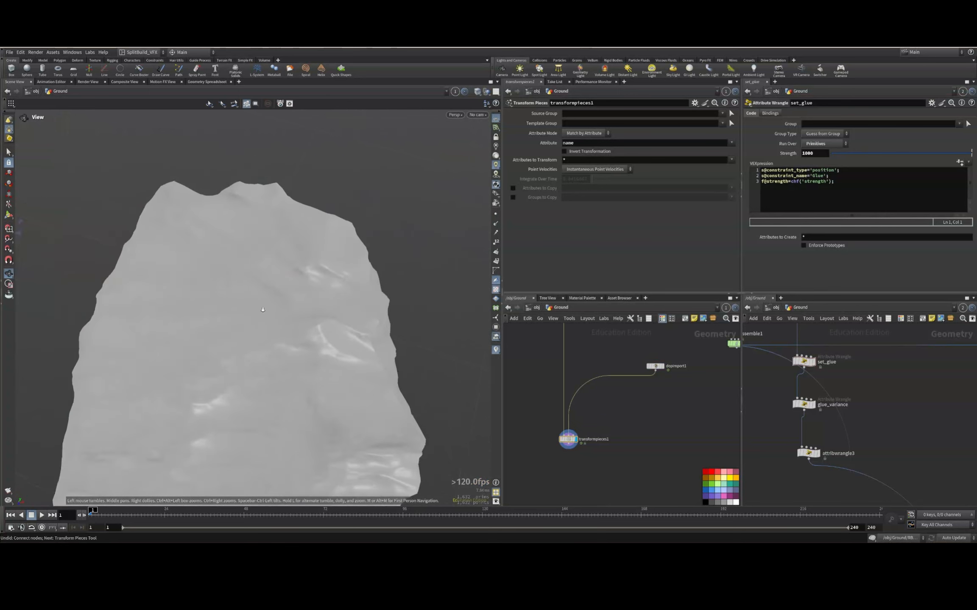
{"action": "scroll", "coordinate": [263, 310], "scroll_direction": "down", "scroll_amount": 1}
{"action": "key", "text": "Up"}
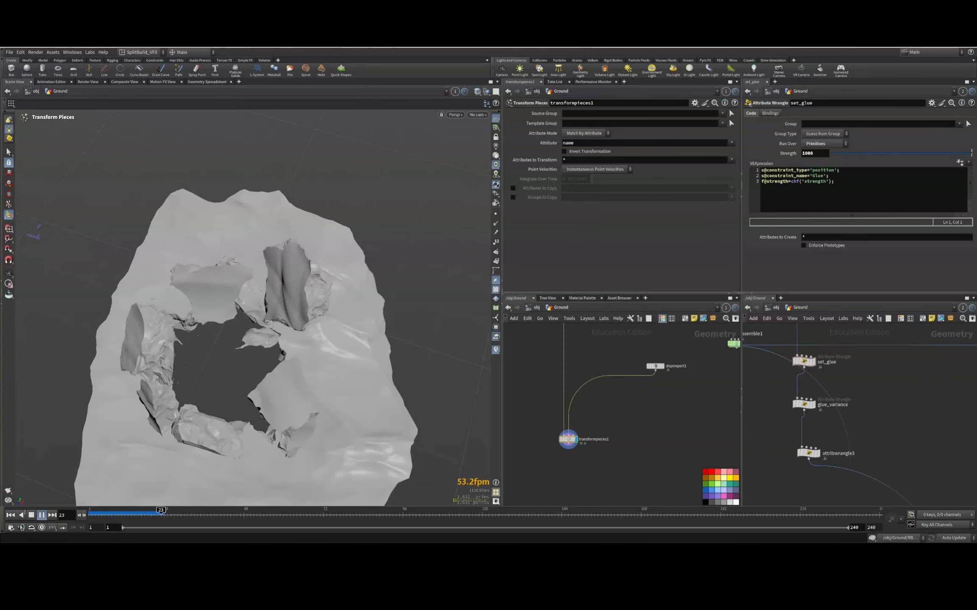
{"action": "left_click", "coordinate": [42, 515]}
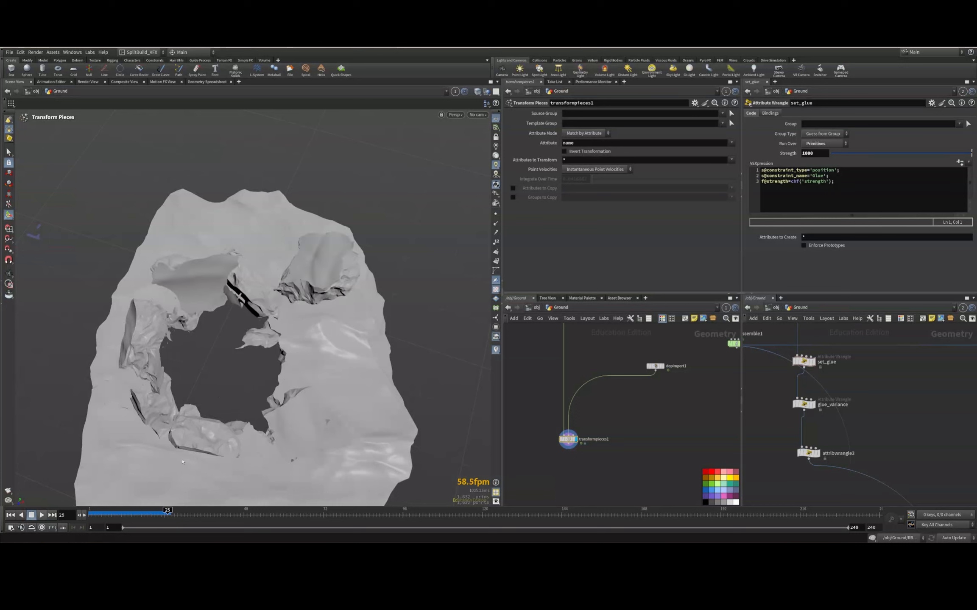
Add a Merge node below the Transform Pieces node
{"action": "key", "text": "Tab"}
{"action": "type", "text": "merge"}
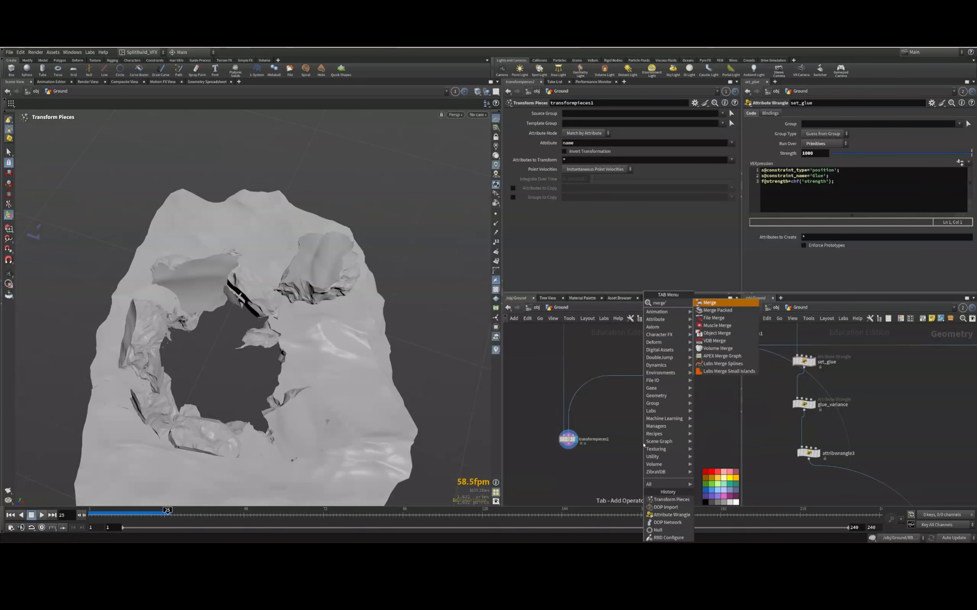
{"action": "key", "text": "Return"}
{"action": "left_click", "coordinate": [626, 476]}
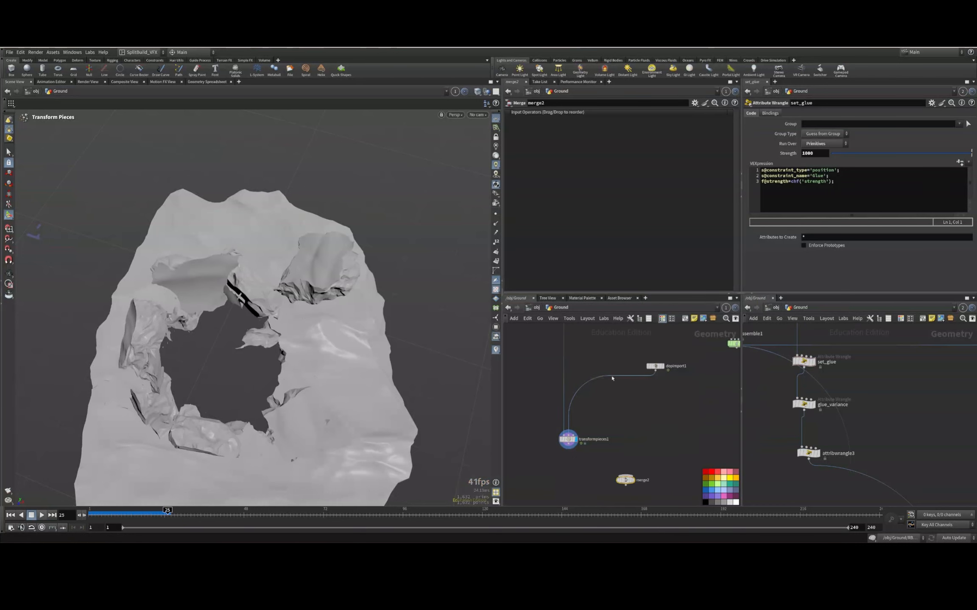
Connect the OUT_Rocks_Lift null to the new Merge node as an input
{"action": "scroll", "coordinate": [607, 465], "scroll_direction": "down", "scroll_amount": 3}
{"action": "scroll", "coordinate": [615, 402], "scroll_direction": "up", "scroll_amount": 4}
{"action": "left_click", "coordinate": [610, 385]}
{"action": "middle_click_drag", "start_coordinate": [621, 472], "coordinate": [595, 256]}
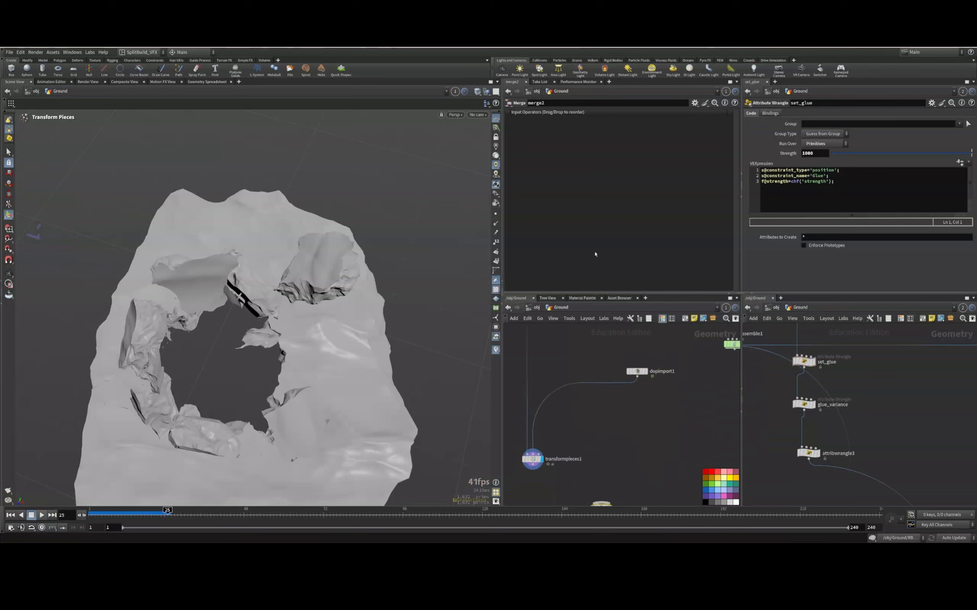
{"action": "left_click", "coordinate": [604, 502]}
{"action": "middle_click_drag", "start_coordinate": [683, 424], "coordinate": [669, 452]}
{"action": "scroll", "coordinate": [674, 440], "scroll_direction": "down", "scroll_amount": 3}
{"action": "middle_click_drag", "start_coordinate": [721, 360], "coordinate": [645, 365]}
{"action": "scroll", "coordinate": [589, 411], "scroll_direction": "up", "scroll_amount": 3}
{"action": "left_click", "coordinate": [640, 394]}
{"action": "scroll", "coordinate": [645, 367], "scroll_direction": "down", "scroll_amount": 3}
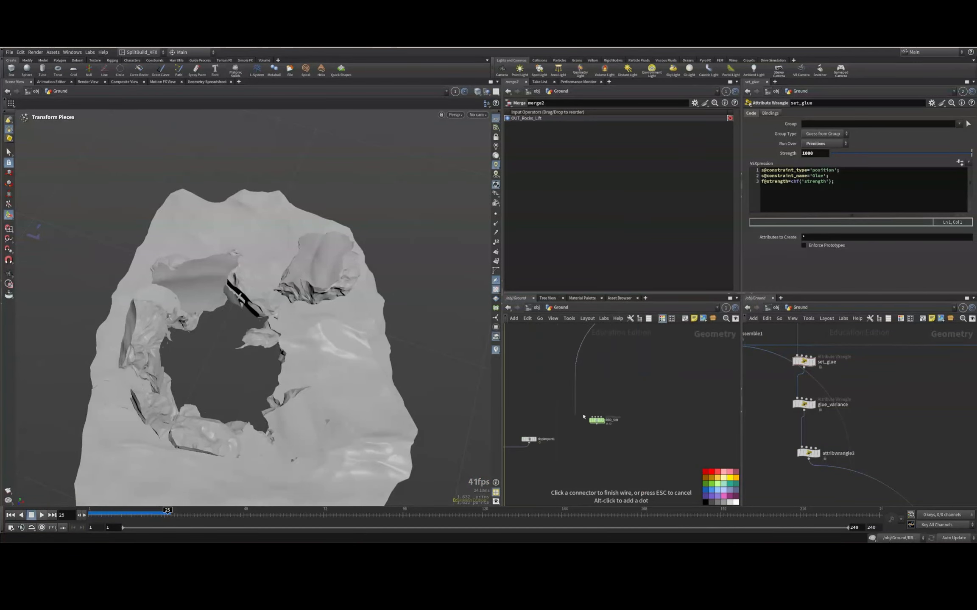
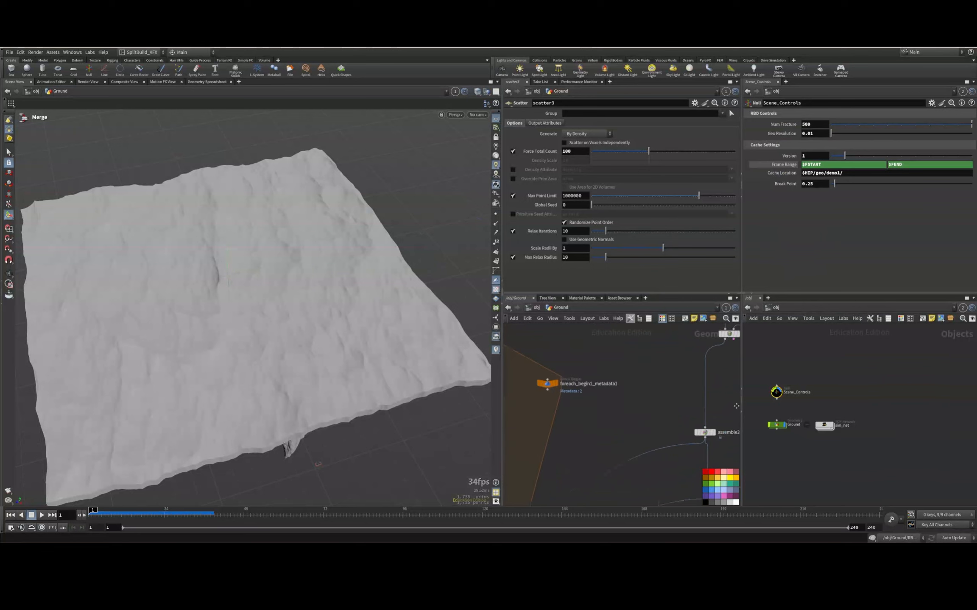
Link scatter1's Force Total Count to the copied Num Fracture control as a relative reference
{"action": "scroll", "coordinate": [637, 403], "scroll_direction": "down", "scroll_amount": 3}
{"action": "middle_click_drag", "start_coordinate": [573, 447], "coordinate": [612, 385]}
{"action": "scroll", "coordinate": [612, 386], "scroll_direction": "up", "scroll_amount": 5}
{"action": "middle_click_drag", "start_coordinate": [613, 442], "coordinate": [643, 379]}
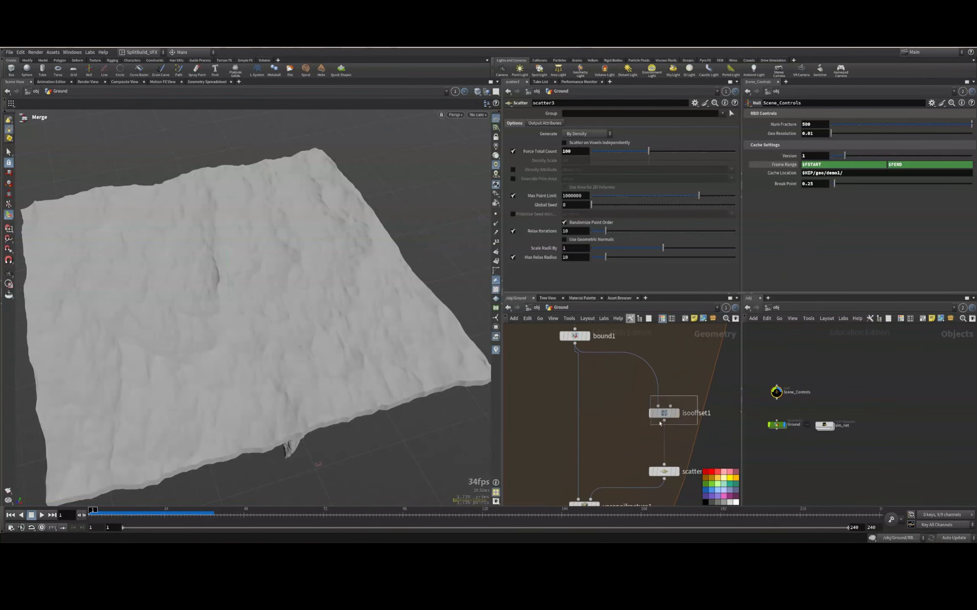
{"action": "left_click", "coordinate": [664, 415]}
{"action": "middle_click_drag", "start_coordinate": [637, 465], "coordinate": [639, 418]}
{"action": "left_click", "coordinate": [664, 425]}
{"action": "right_click", "coordinate": [537, 153]}
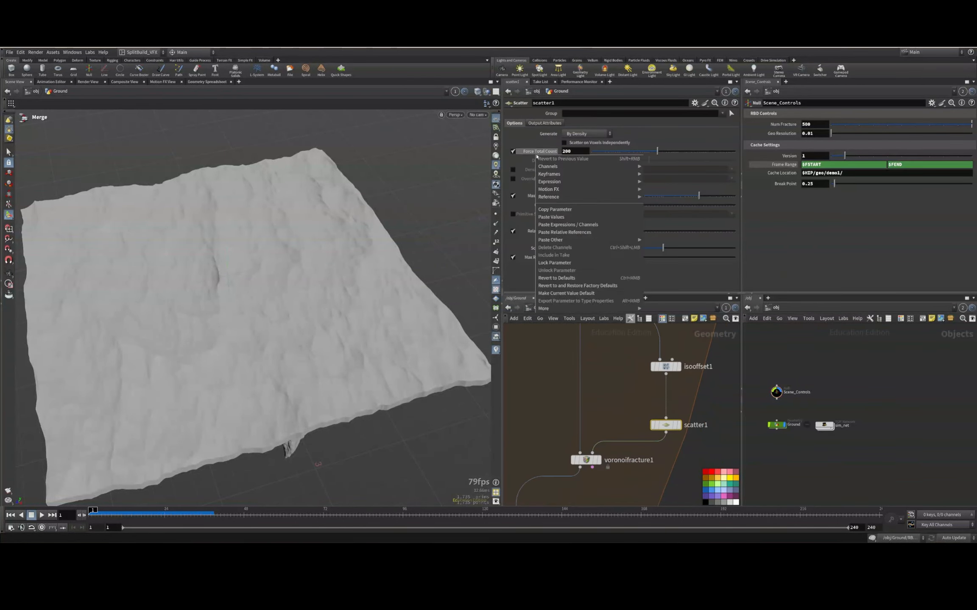
{"action": "left_click", "coordinate": [589, 228]}
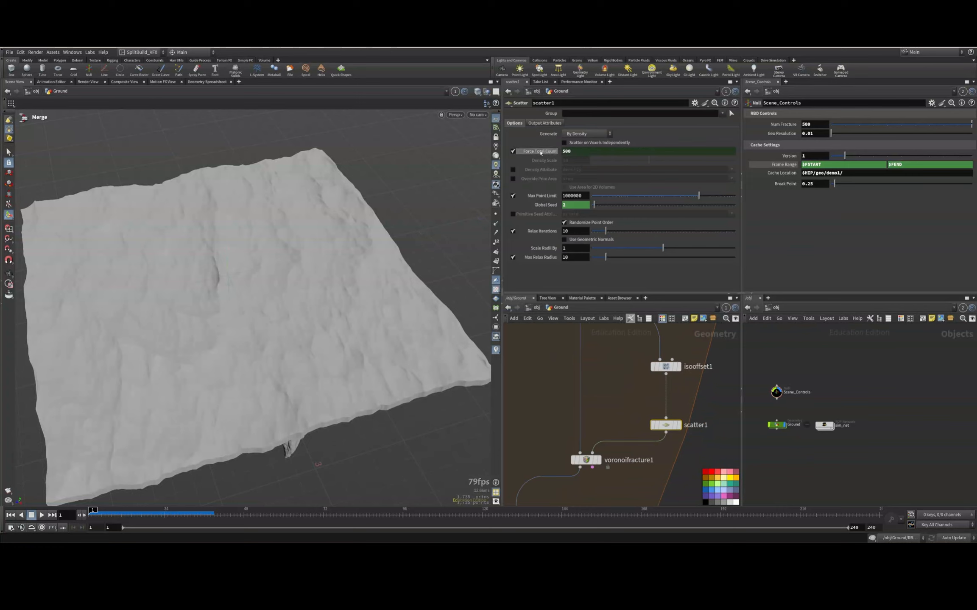
{"action": "left_click", "coordinate": [540, 152]}
Display voronoifracture1 in wireframe and examine its fracture cells up close
{"action": "left_click", "coordinate": [666, 366]}
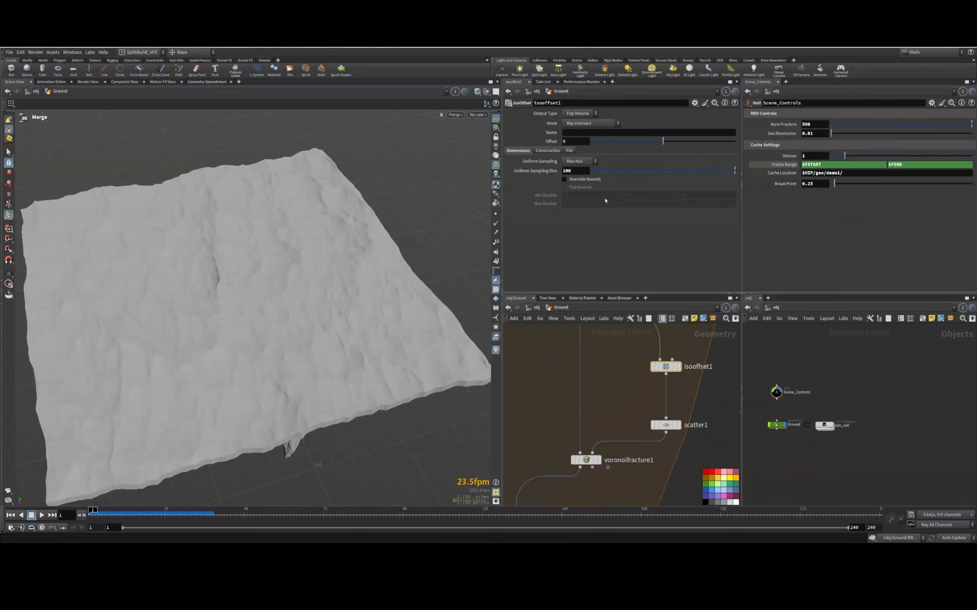
{"action": "middle_click_drag", "start_coordinate": [652, 396], "coordinate": [652, 354]}
{"action": "left_click_drag", "start_coordinate": [609, 375], "coordinate": [558, 442]}
{"action": "left_click", "coordinate": [599, 417]}
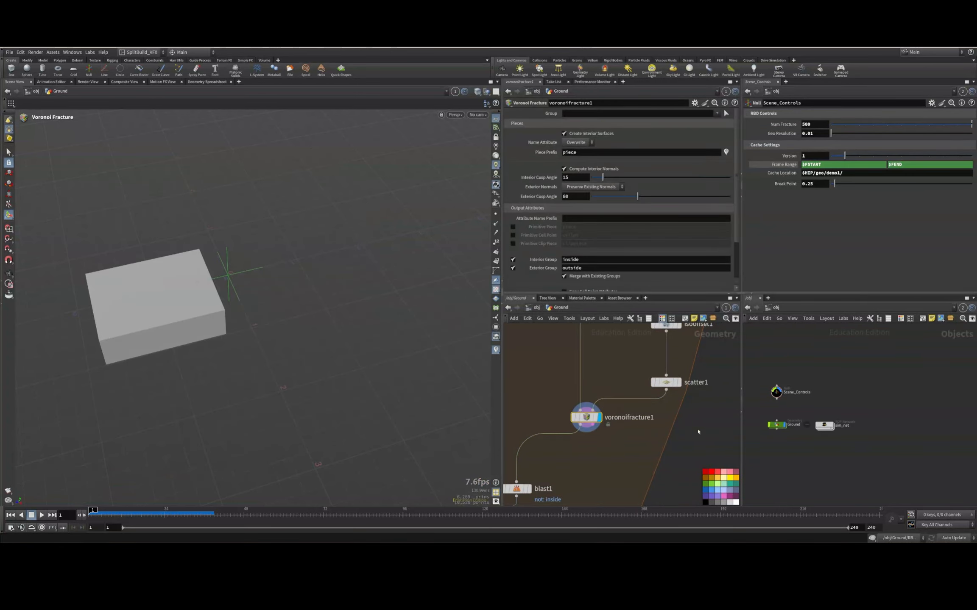
{"action": "middle_click_drag", "start_coordinate": [595, 466], "coordinate": [635, 415]}
{"action": "key", "text": "shift+w"}
{"action": "key", "text": "shift+w"}
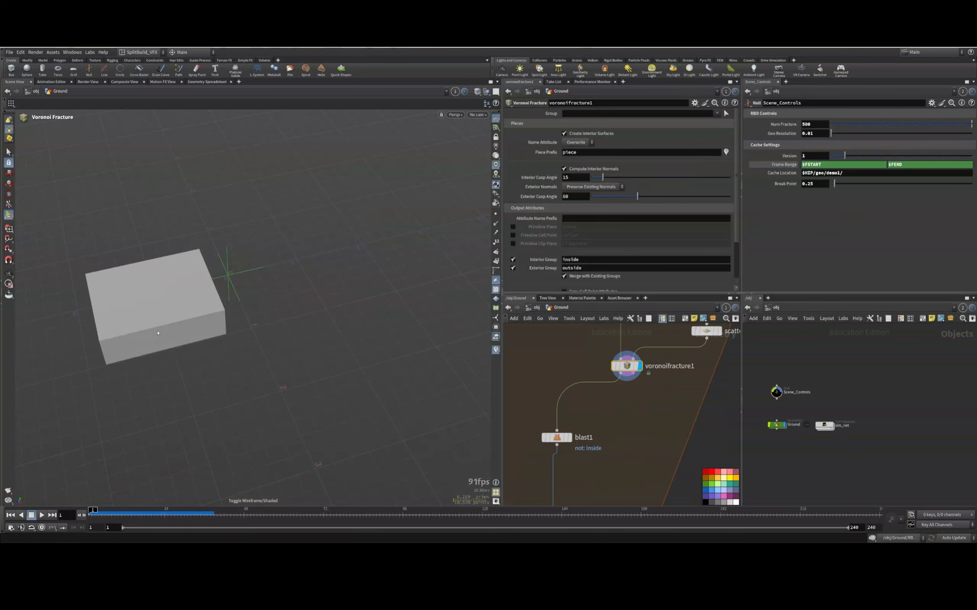
{"action": "key", "text": "shift+w"}
{"action": "mouse_move", "coordinate": [158, 332]}
{"action": "left_mouse_down", "text": "alt"}
{"action": "mouse_move", "coordinate": [187, 339]}
{"action": "mouse_move", "coordinate": [170, 327]}
{"action": "left_mouse_up", "text": "alt"}
{"action": "mouse_move", "coordinate": [170, 326]}
{"action": "right_mouse_down", "text": "alt"}
{"action": "mouse_move", "coordinate": [252, 290]}
{"action": "mouse_move", "coordinate": [157, 300]}
{"action": "right_mouse_up", "text": "alt"}
{"action": "middle_click_drag", "start_coordinate": [157, 300], "coordinate": [159, 264], "text": "alt"}
{"action": "right_click_drag", "start_coordinate": [159, 263], "coordinate": [93, 280], "text": "alt"}
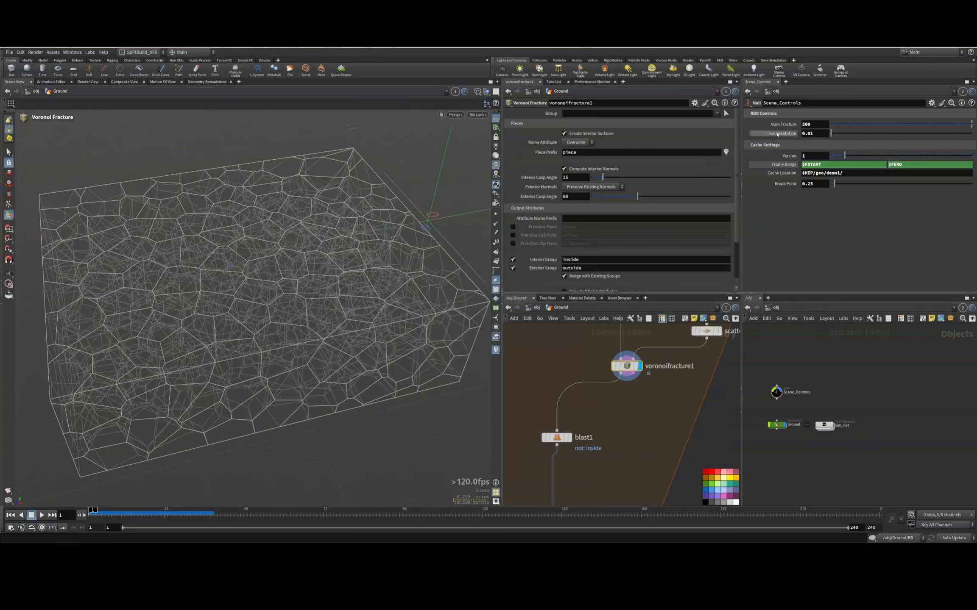
Set Num Fracture on Scene_Controls to 1000 and inspect the denser fracture cells from the side
{"action": "left_click", "coordinate": [814, 124]}
{"action": "double_click", "coordinate": [813, 124]}
{"action": "type", "text": "1000"}
{"action": "key", "text": "Return"}
{"action": "right_click_drag", "start_coordinate": [181, 371], "coordinate": [271, 372], "text": "alt"}
{"action": "left_click_drag", "start_coordinate": [271, 373], "coordinate": [292, 330], "text": "alt"}
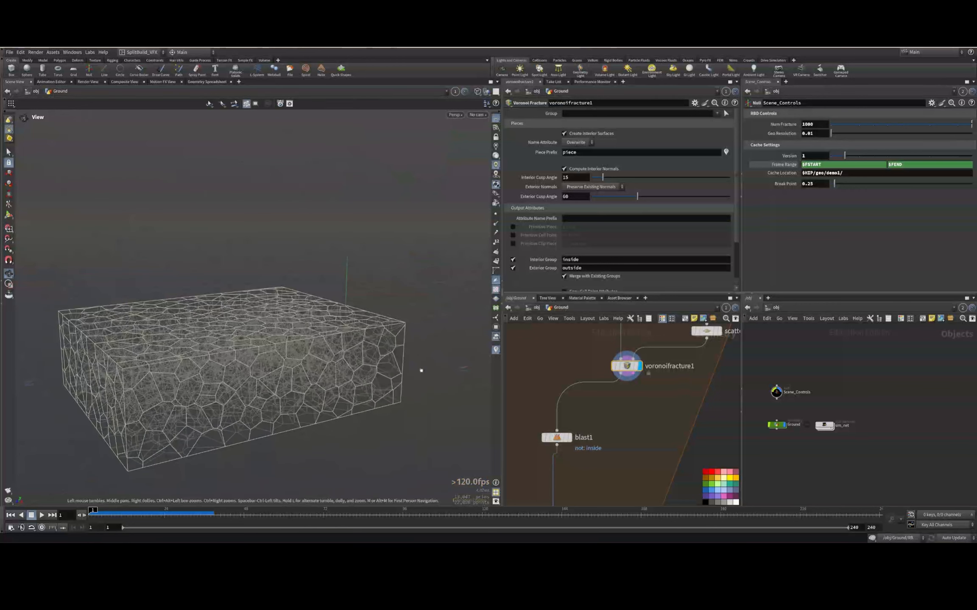
Display blast1 and noise_level_1, and inspect the noisy cutting surfaces in shaded mode
{"action": "left_click", "coordinate": [573, 421]}
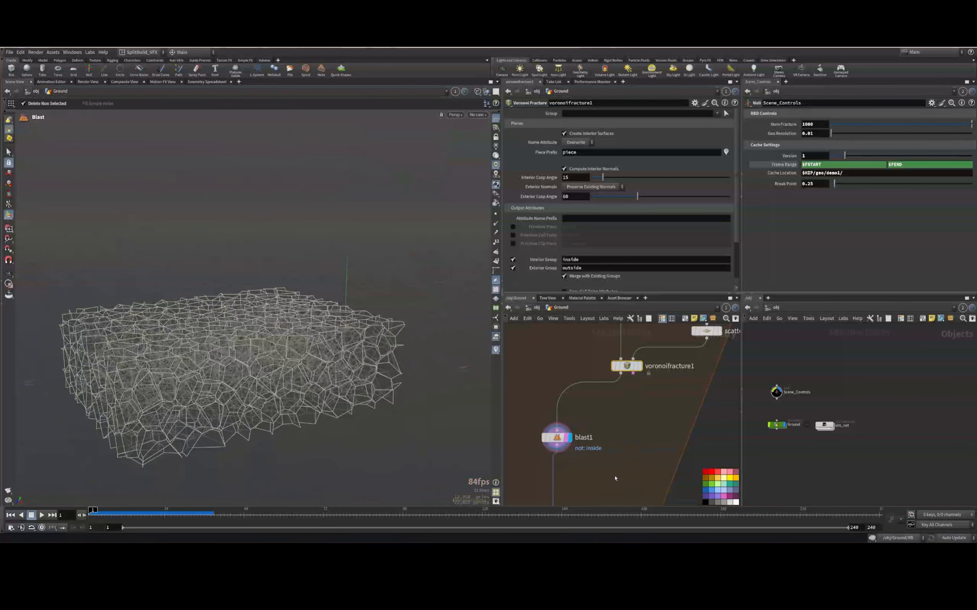
{"action": "middle_click_drag", "start_coordinate": [603, 475], "coordinate": [612, 283]}
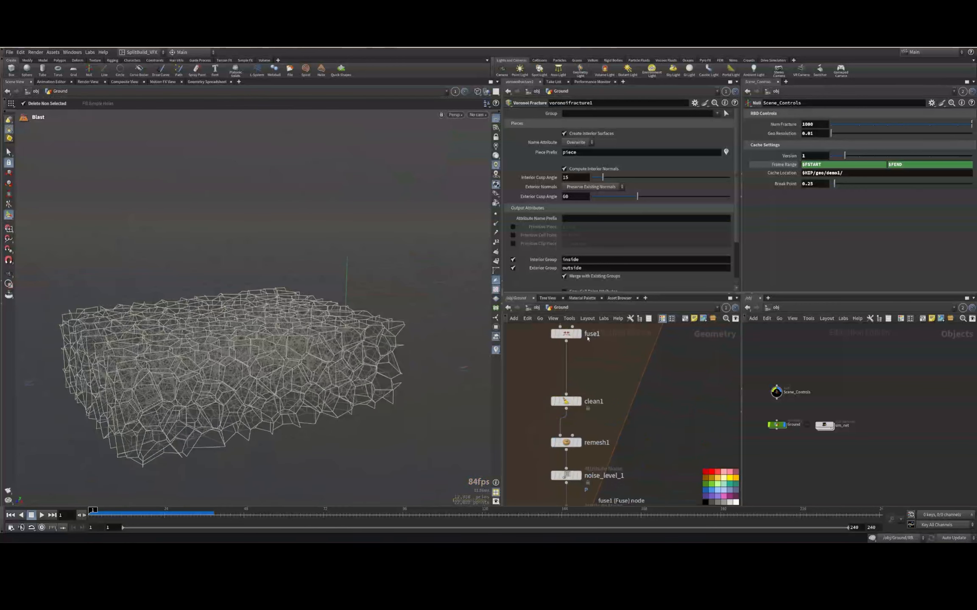
{"action": "middle_click_drag", "start_coordinate": [615, 412], "coordinate": [614, 351]}
{"action": "mouse_move", "coordinate": [542, 427]}
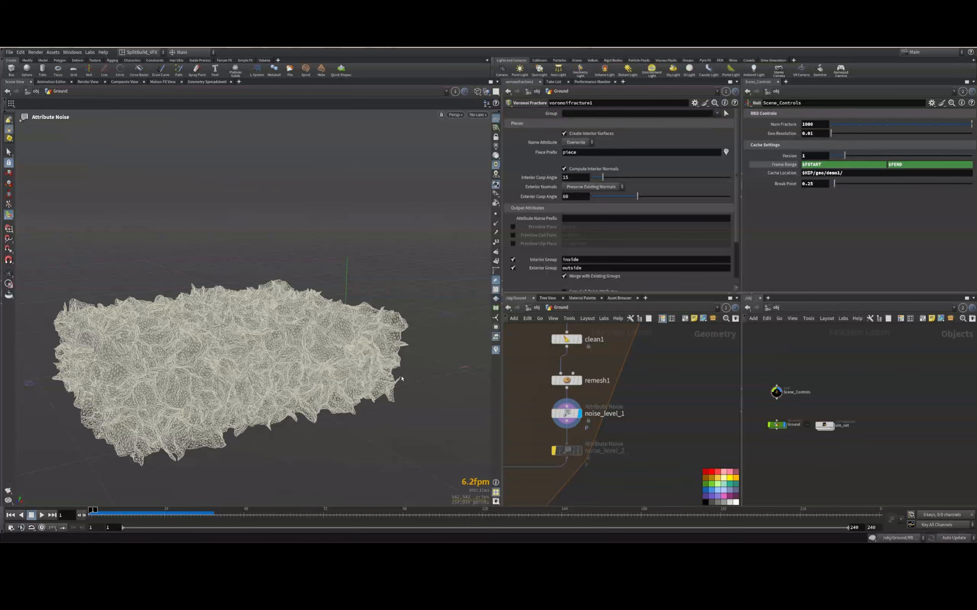
{"action": "key", "text": "shift+w"}
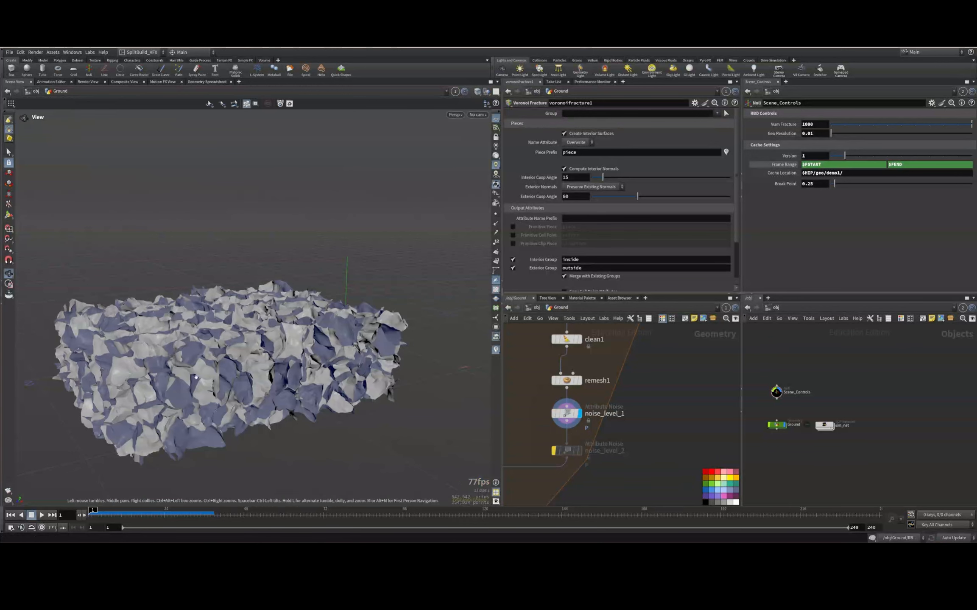
{"action": "left_click_drag", "start_coordinate": [187, 365], "coordinate": [212, 453], "text": "alt"}
Display the booleanfracture1 node and check its fractured rock in wireframe and shaded modes
{"action": "middle_click_drag", "start_coordinate": [534, 449], "coordinate": [727, 419]}
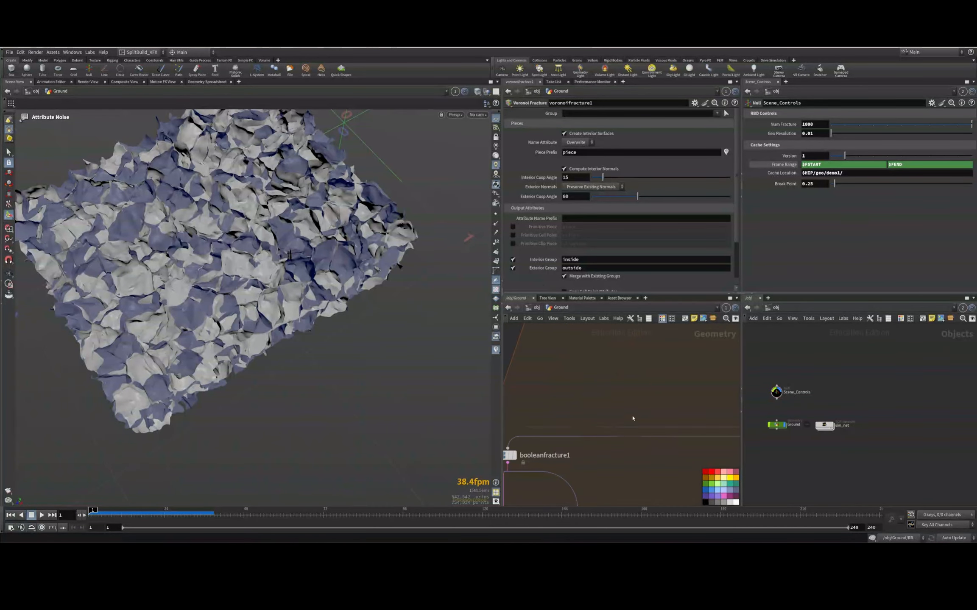
{"action": "middle_click_drag", "start_coordinate": [635, 418], "coordinate": [672, 373]}
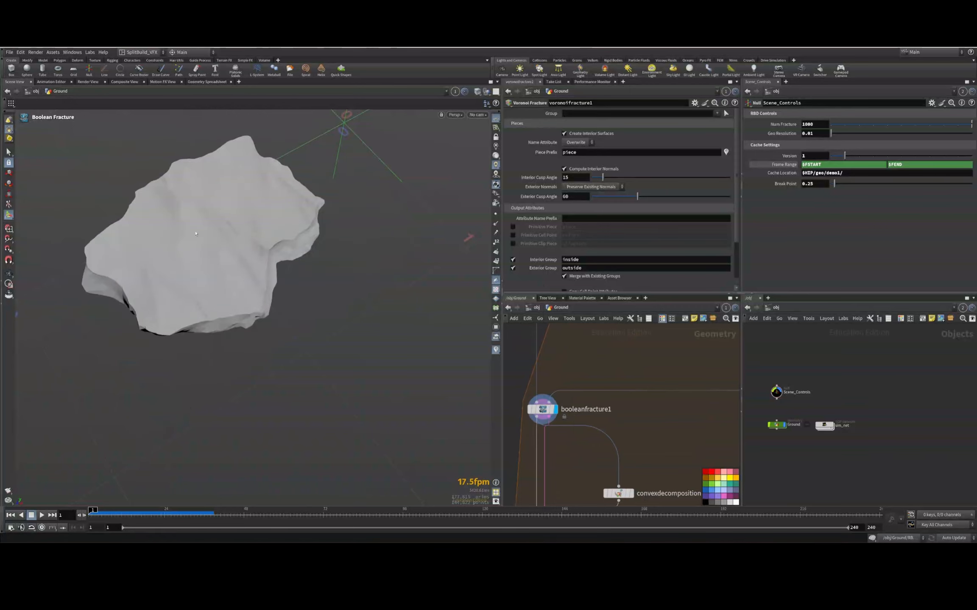
{"action": "key", "text": "shift+w"}
{"action": "key", "text": "shift+w"}
{"action": "mouse_move", "coordinate": [527, 436]}
{"action": "middle_mouse_down"}
{"action": "mouse_move", "coordinate": [562, 301]}
{"action": "mouse_move", "coordinate": [659, 379]}
{"action": "middle_mouse_up"}
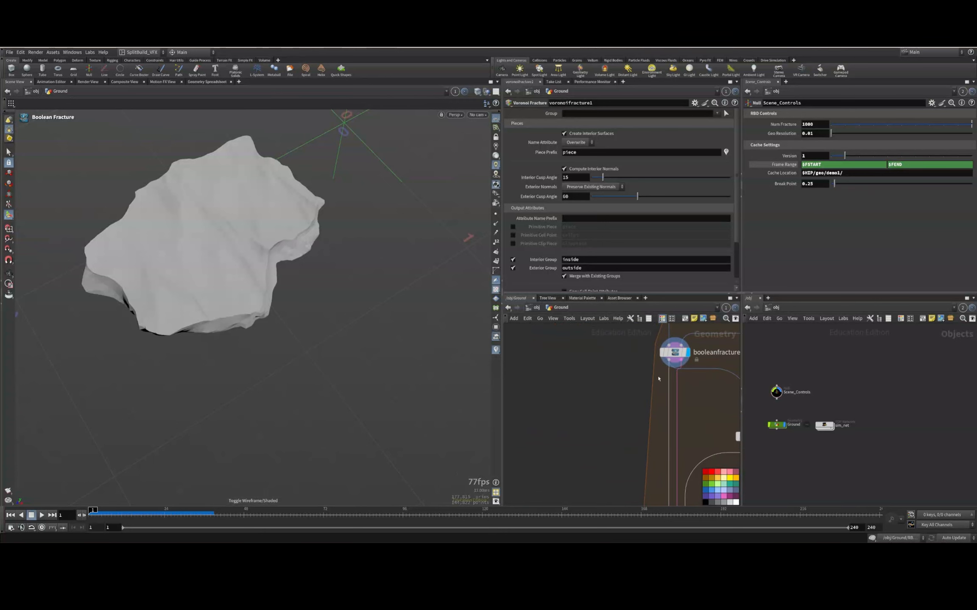
Add an Exploded View node fed from booleanfracture1, display it, and view all the separated pieces
{"action": "left_click", "coordinate": [674, 368]}
{"action": "key", "text": "Tab"}
{"action": "type", "text": "exploded"}
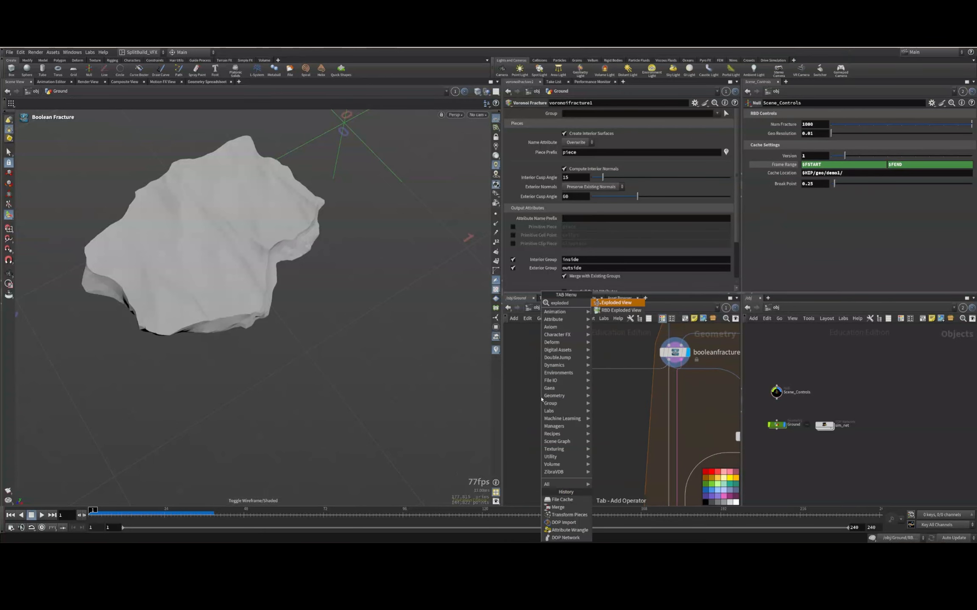
{"action": "key", "text": "Return"}
{"action": "left_click", "coordinate": [541, 397]}
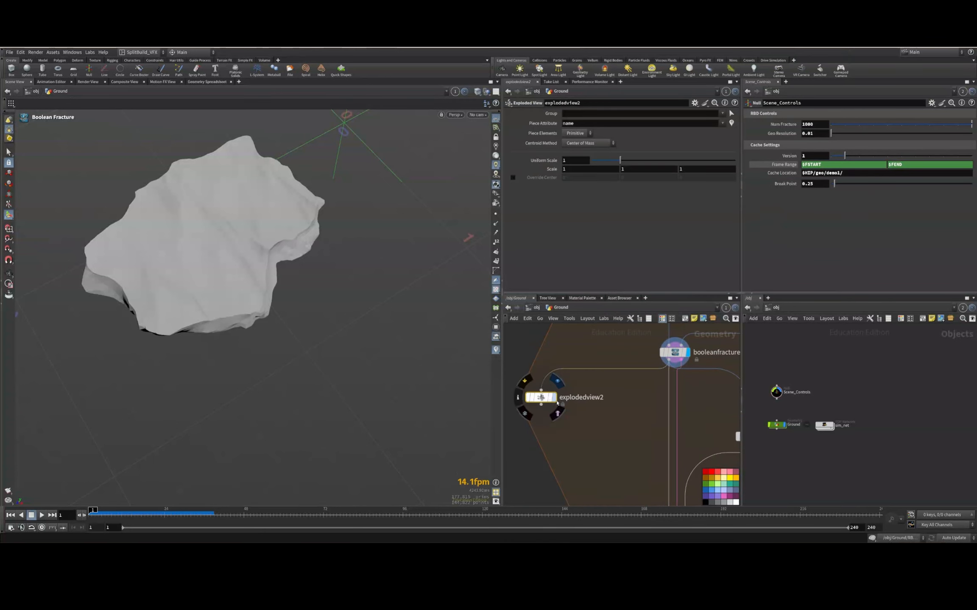
{"action": "left_click", "coordinate": [557, 401]}
{"action": "left_click_drag", "start_coordinate": [377, 370], "coordinate": [274, 326]}
{"action": "key", "text": "Return"}
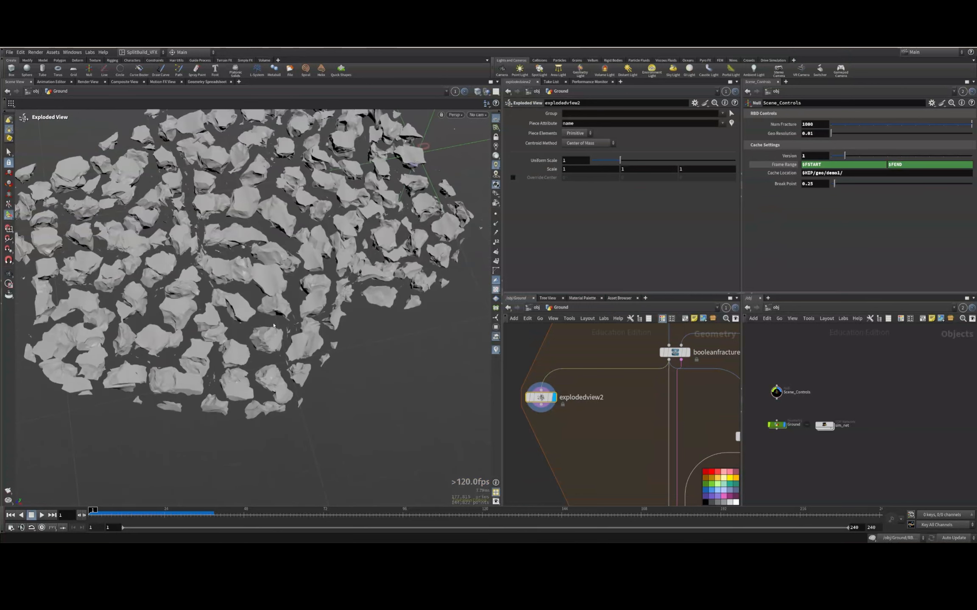
{"action": "scroll", "coordinate": [273, 325], "scroll_direction": "down", "scroll_amount": 5}
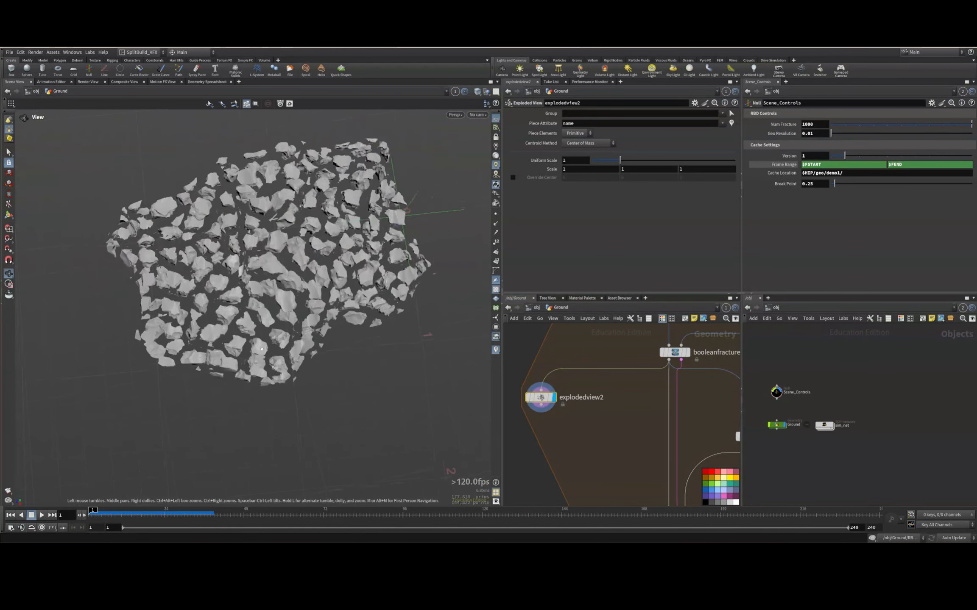
{"action": "scroll", "coordinate": [625, 446], "scroll_direction": "down", "scroll_amount": 4}
Open the sim_net TOP network containing the geo and sim ROP Fetch nodes
{"action": "scroll", "coordinate": [625, 446], "scroll_direction": "down", "scroll_amount": 5}
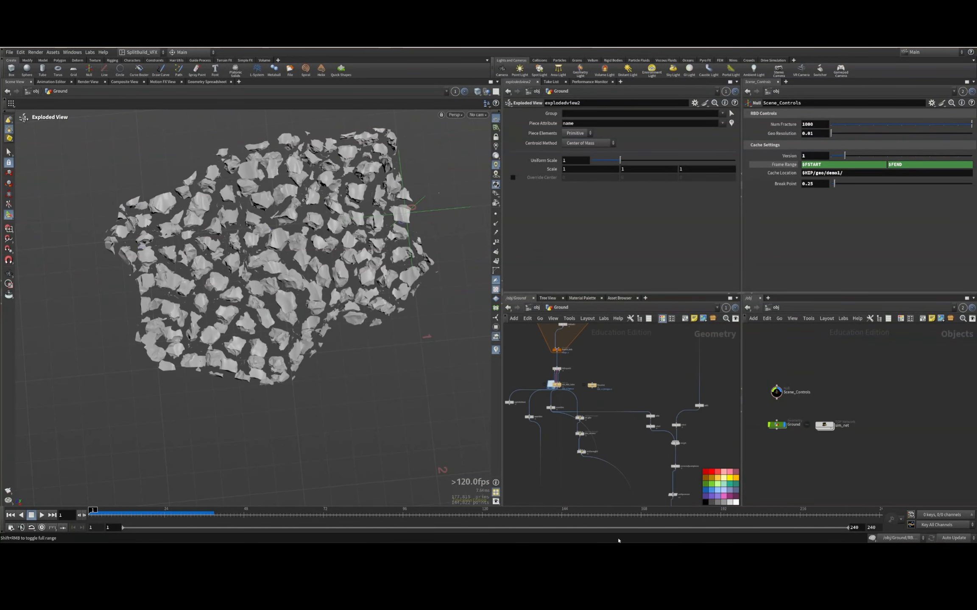
{"action": "scroll", "coordinate": [580, 445], "scroll_direction": "down", "scroll_amount": 4}
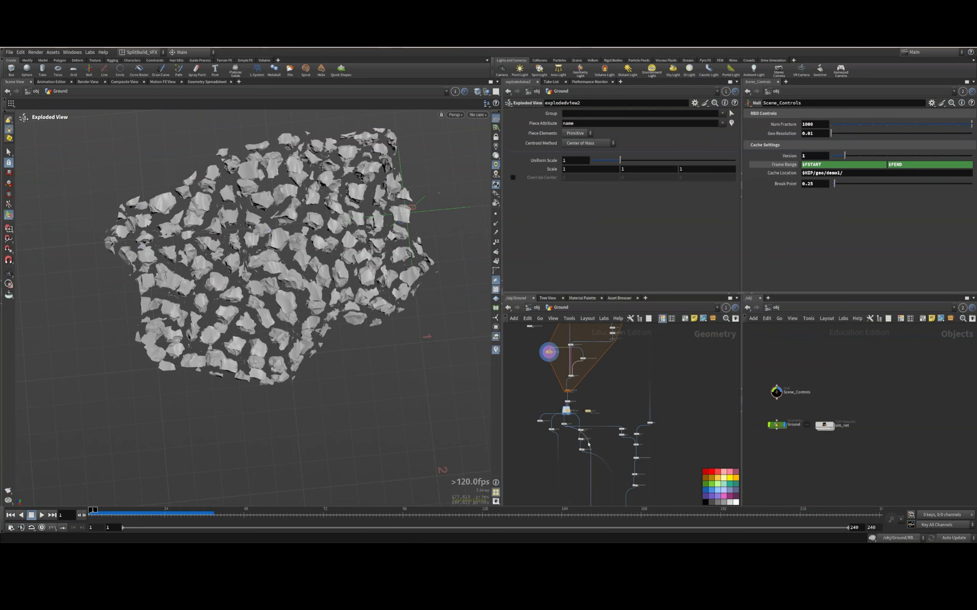
{"action": "middle_click_drag", "start_coordinate": [581, 445], "coordinate": [556, 449]}
{"action": "left_click_drag", "start_coordinate": [825, 429], "coordinate": [838, 426]}
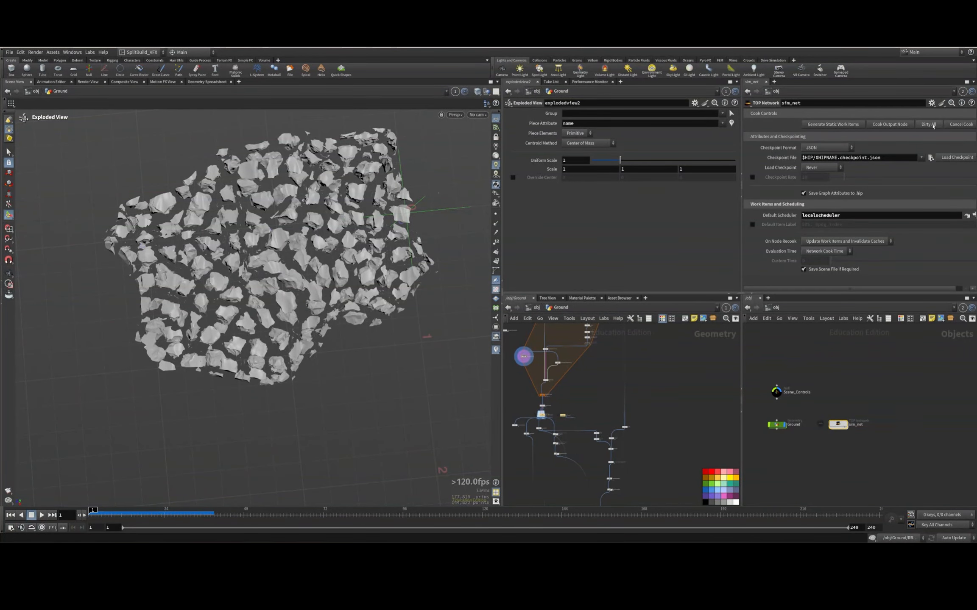
{"action": "double_click", "coordinate": [838, 424]}
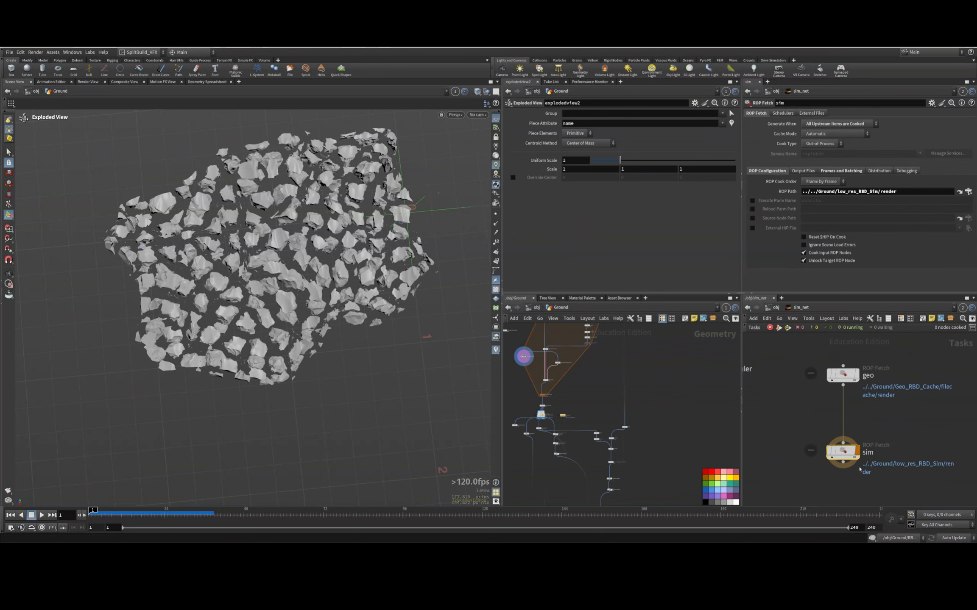
Try to delete the output files of the sim and geo ROP Fetch nodes from disk
{"action": "right_click", "coordinate": [841, 451]}
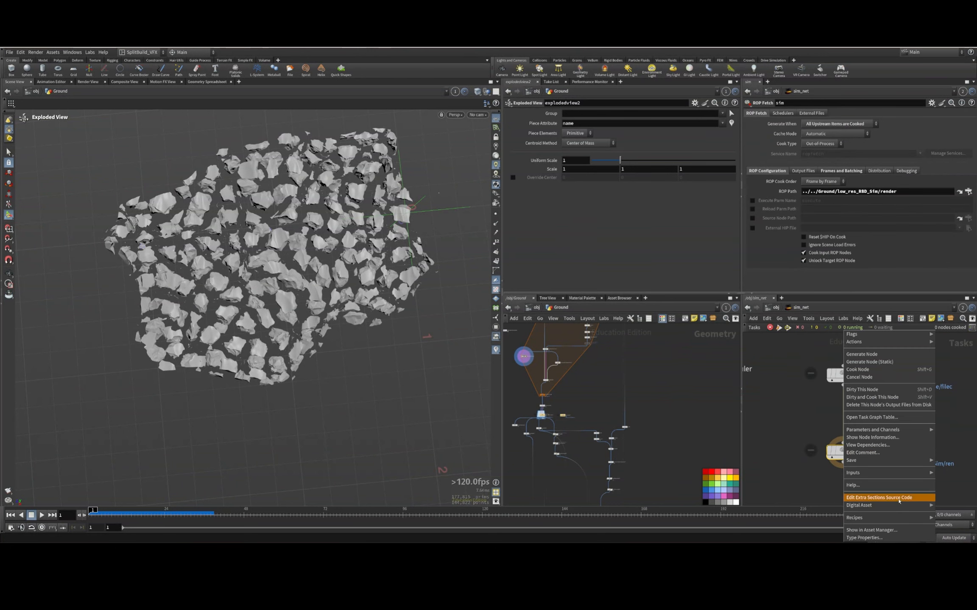
{"action": "left_click", "coordinate": [879, 407]}
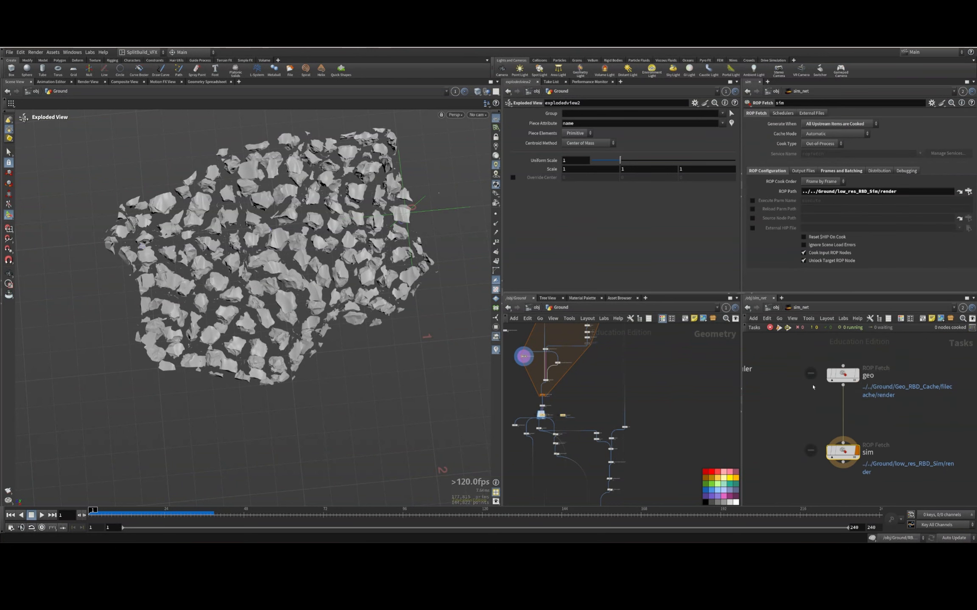
{"action": "right_click", "coordinate": [845, 375]}
{"action": "left_click", "coordinate": [880, 406]}
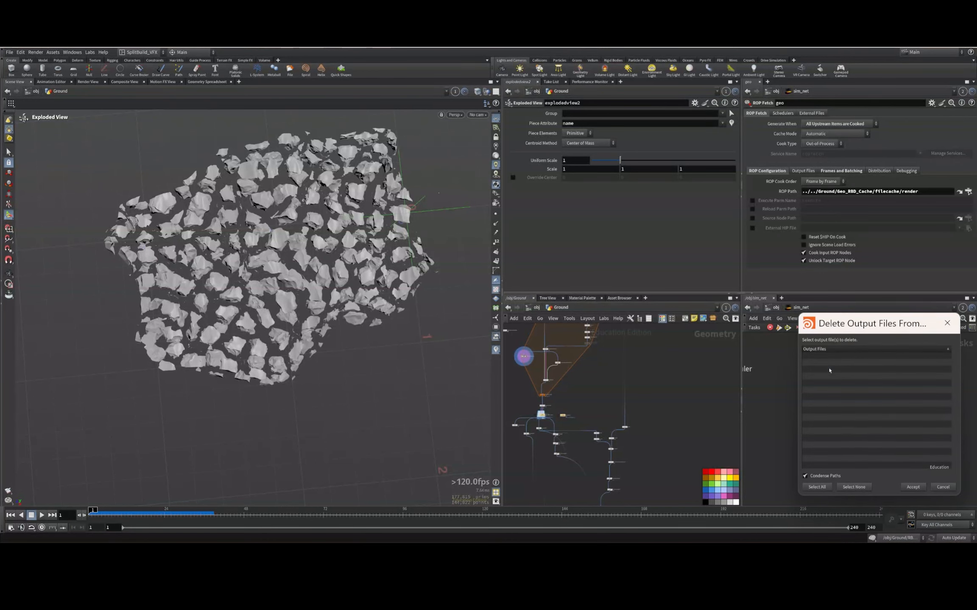
{"action": "left_click", "coordinate": [817, 504]}
Dirty and cook the sim ROP Fetch node to recache the fractured geometry and the simulation
{"action": "left_click", "coordinate": [852, 459]}
{"action": "right_click", "coordinate": [856, 463]}
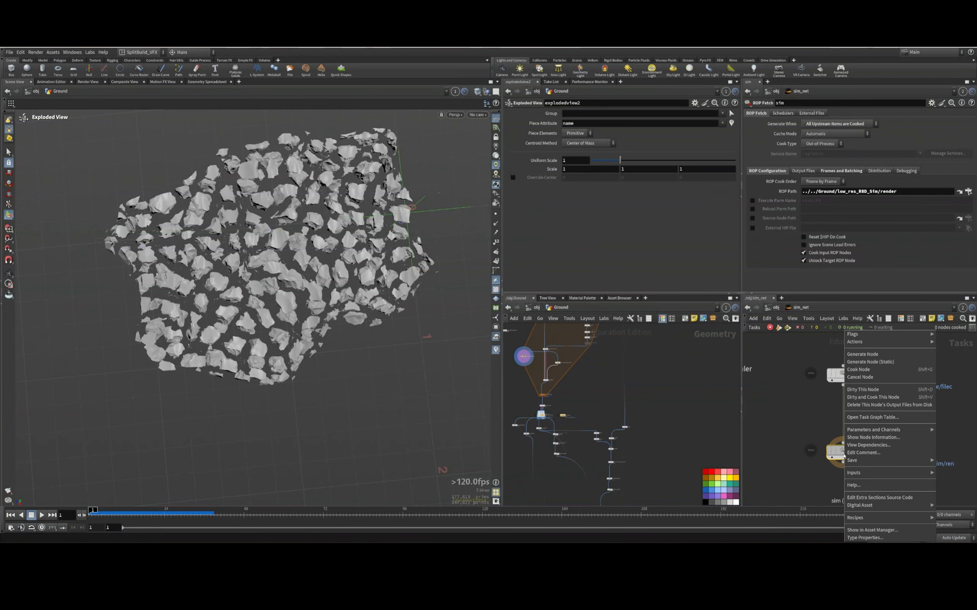
{"action": "left_click", "coordinate": [875, 398]}
{"action": "left_click", "coordinate": [868, 424]}
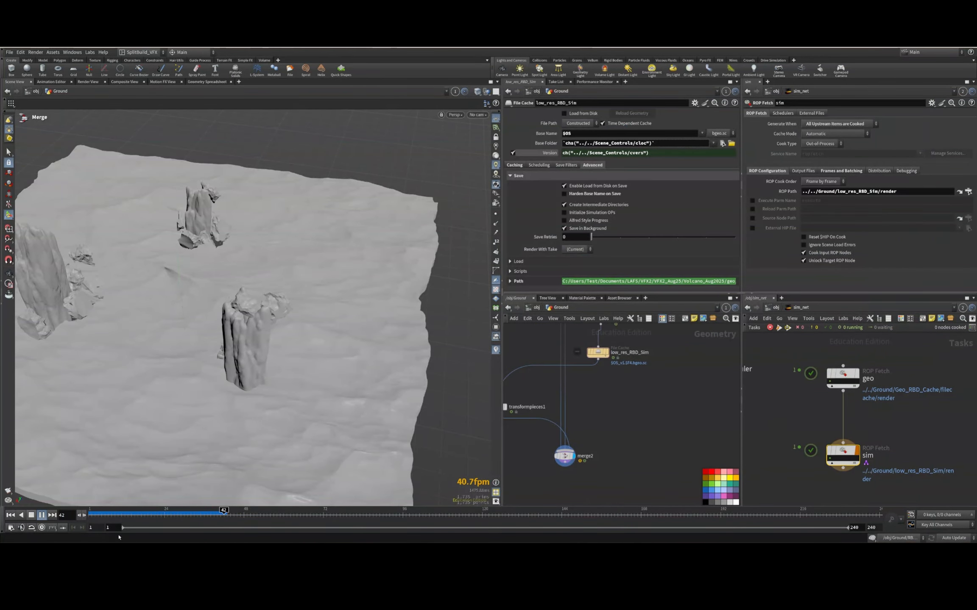
Stop the simulation playback at frame 44 and examine the rising rock columns from a lower angle
{"action": "left_click", "coordinate": [31, 515]}
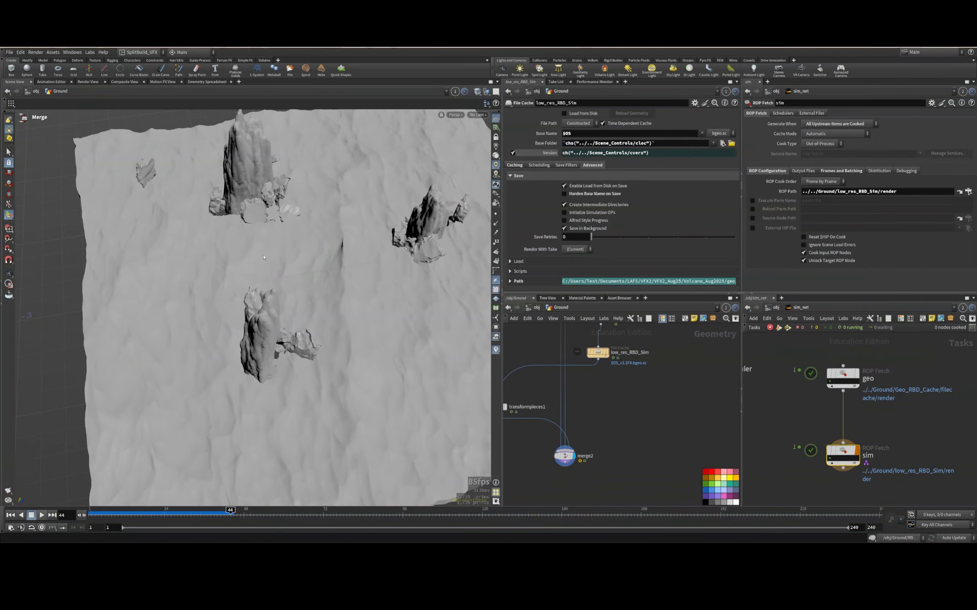
{"action": "left_click_drag", "start_coordinate": [263, 257], "coordinate": [259, 170]}
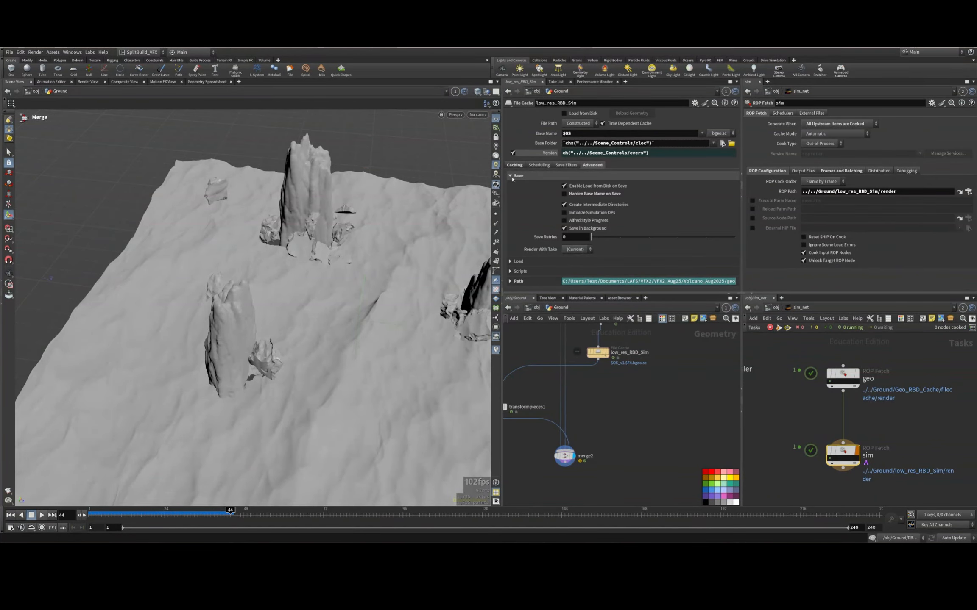
Examine the rising rock columns from another angle around frame 43 and return the timeline to frame 1
{"action": "left_click_drag", "start_coordinate": [360, 237], "coordinate": [239, 265], "text": "alt"}
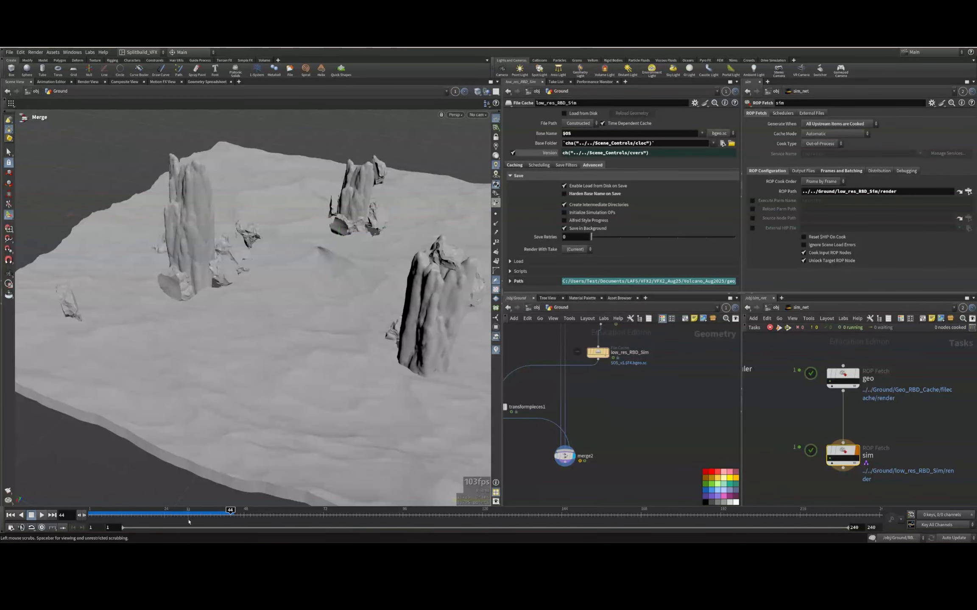
{"action": "left_click_drag", "start_coordinate": [168, 514], "coordinate": [195, 518]}
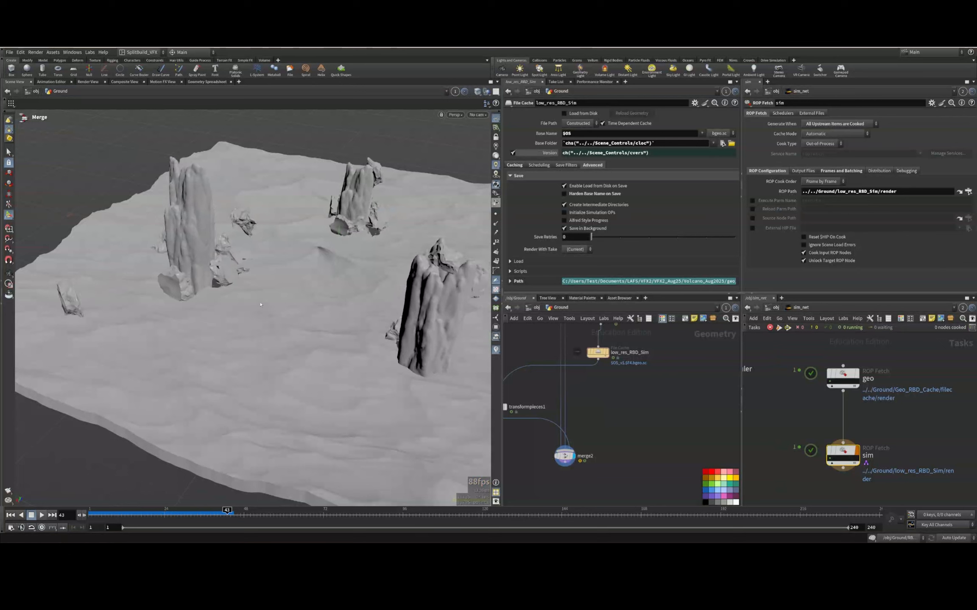
{"action": "middle_click_drag", "start_coordinate": [629, 454], "coordinate": [644, 470]}
{"action": "left_click", "coordinate": [579, 471]}
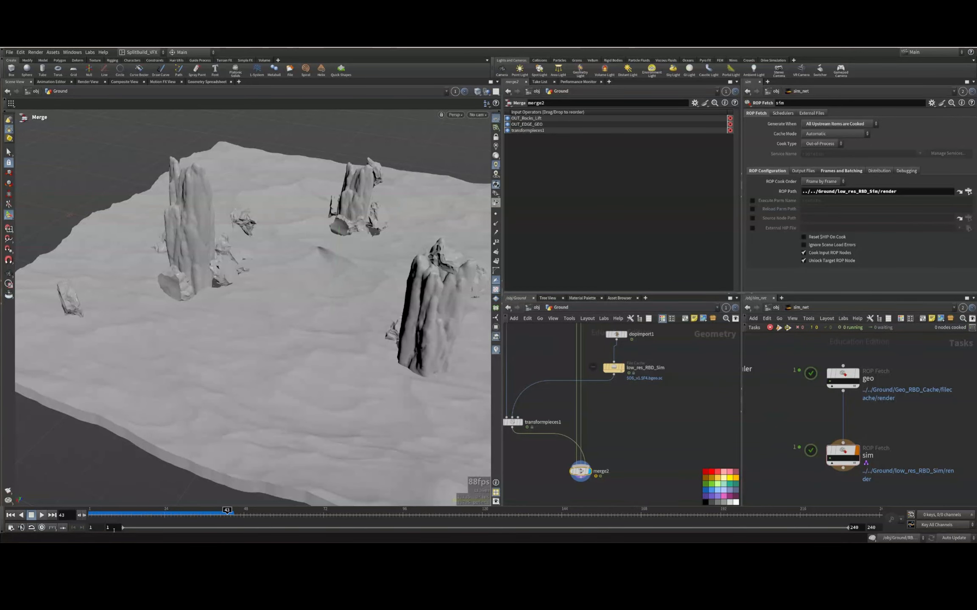
{"action": "left_click", "coordinate": [91, 514]}
Open the RBD_SIM DOP network and select its first glue constraint relationship node for the fractured ground
{"action": "middle_click_drag", "start_coordinate": [601, 414], "coordinate": [599, 484]}
{"action": "middle_click_drag", "start_coordinate": [670, 359], "coordinate": [698, 405]}
{"action": "double_click", "coordinate": [673, 392]}
{"action": "left_click", "coordinate": [646, 377]}
{"action": "middle_click_drag", "start_coordinate": [648, 377], "coordinate": [687, 383]}
{"action": "left_click", "coordinate": [595, 373]}
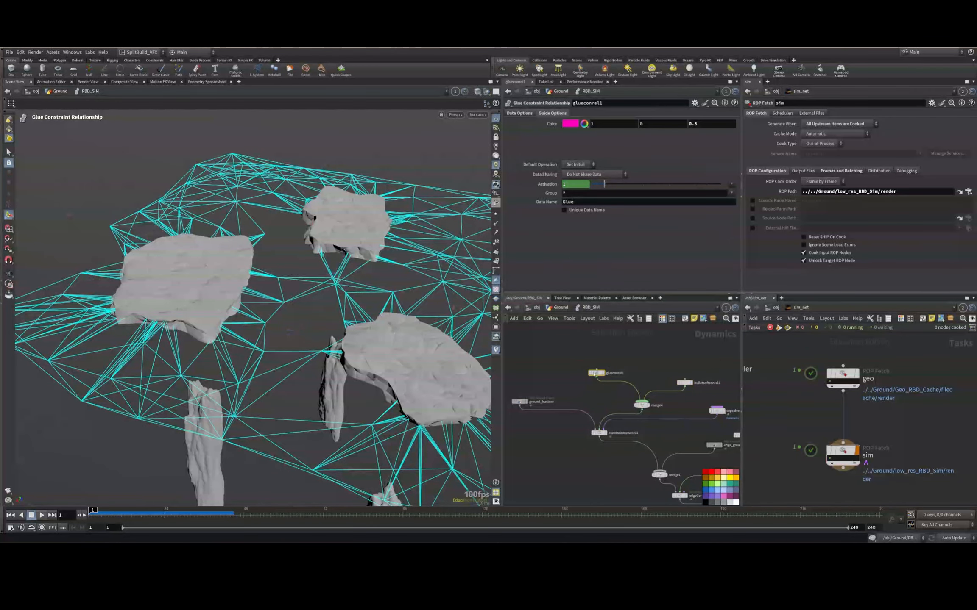
Open the Ground geometry network in the second network view and show the set_glue wrangle's parameters
{"action": "key", "text": "u"}
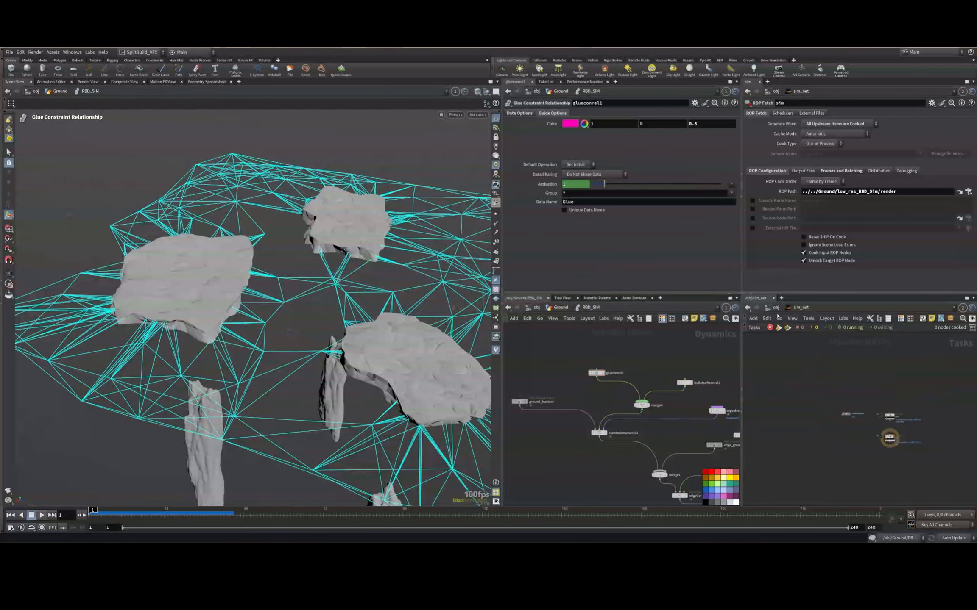
{"action": "double_click", "coordinate": [781, 425]}
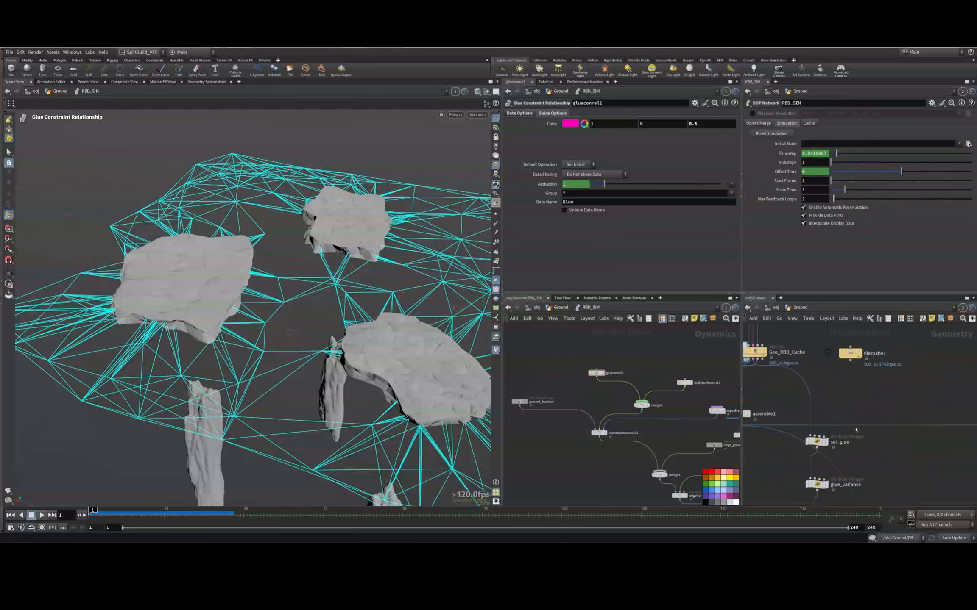
{"action": "middle_click_drag", "start_coordinate": [867, 429], "coordinate": [873, 318]}
{"action": "scroll", "coordinate": [829, 396], "scroll_direction": "up", "scroll_amount": 5}
{"action": "left_click", "coordinate": [790, 361]}
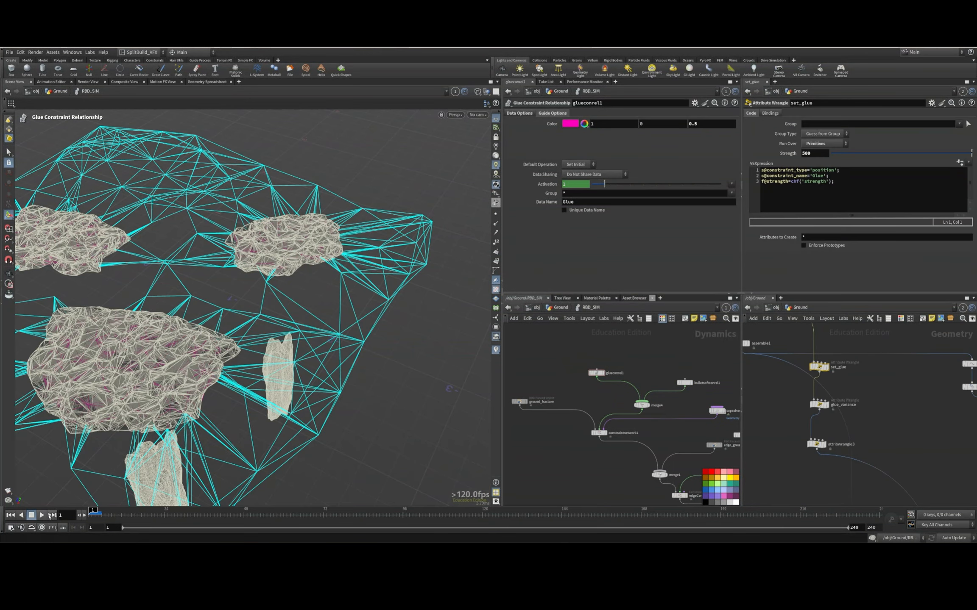
Play the simulation to frame 24 with shaded display and examine the breaking rocks from a lower angle
{"action": "left_click", "coordinate": [42, 516]}
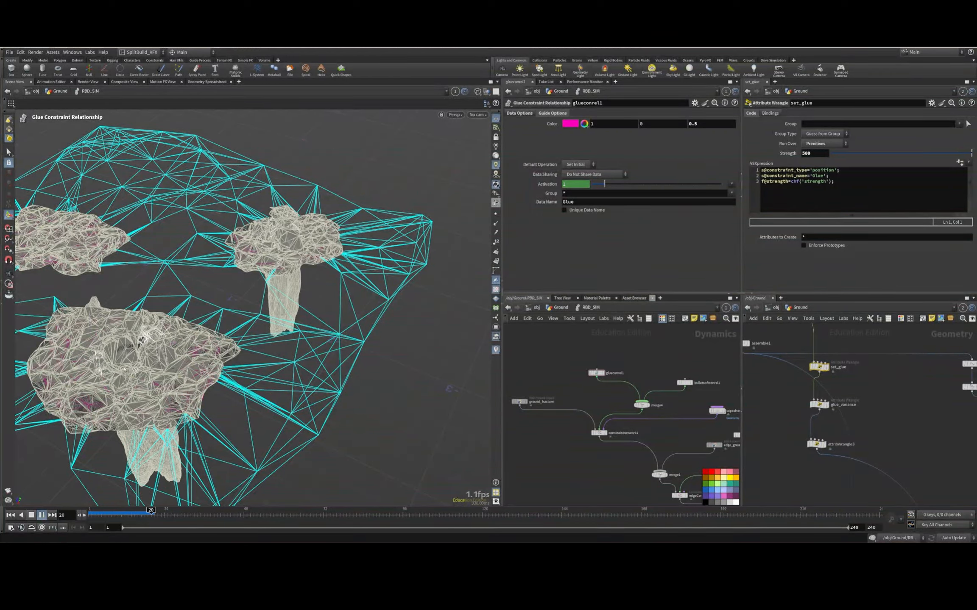
{"action": "key", "text": "w"}
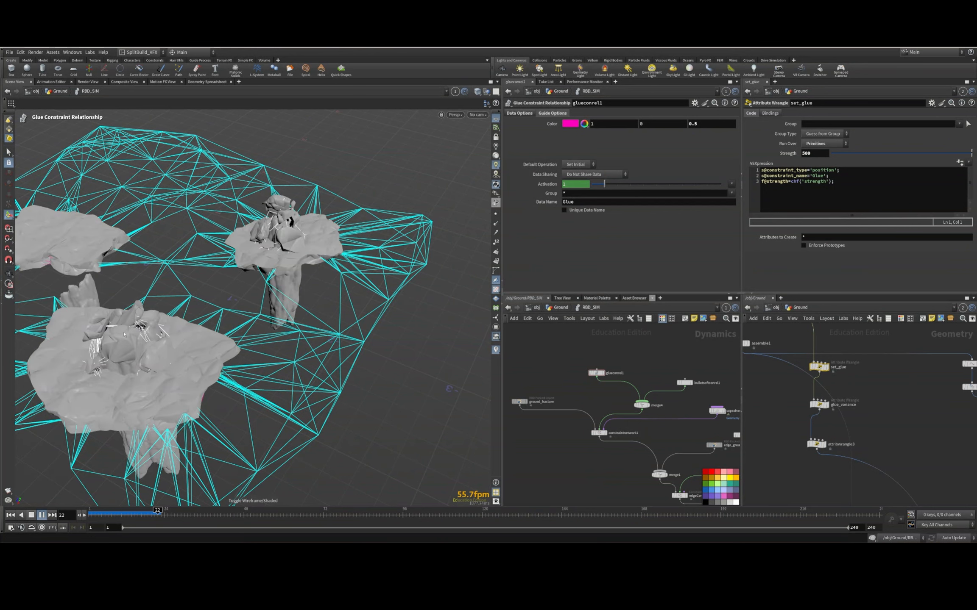
{"action": "left_click_drag", "start_coordinate": [124, 335], "coordinate": [139, 373], "text": "alt"}
{"action": "key", "text": "Escape"}
Set the Bullet soft constraint relationship's stiffness to 3 and its damping ratio to 2
{"action": "left_click", "coordinate": [684, 383]}
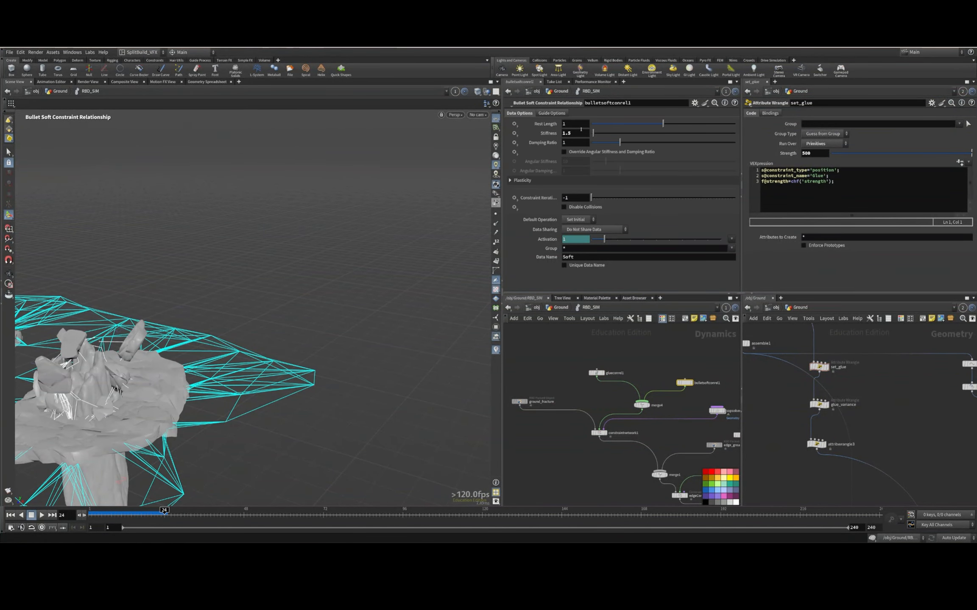
{"action": "left_click", "coordinate": [580, 133]}
{"action": "type", "text": "3"}
{"action": "key", "text": "Tab"}
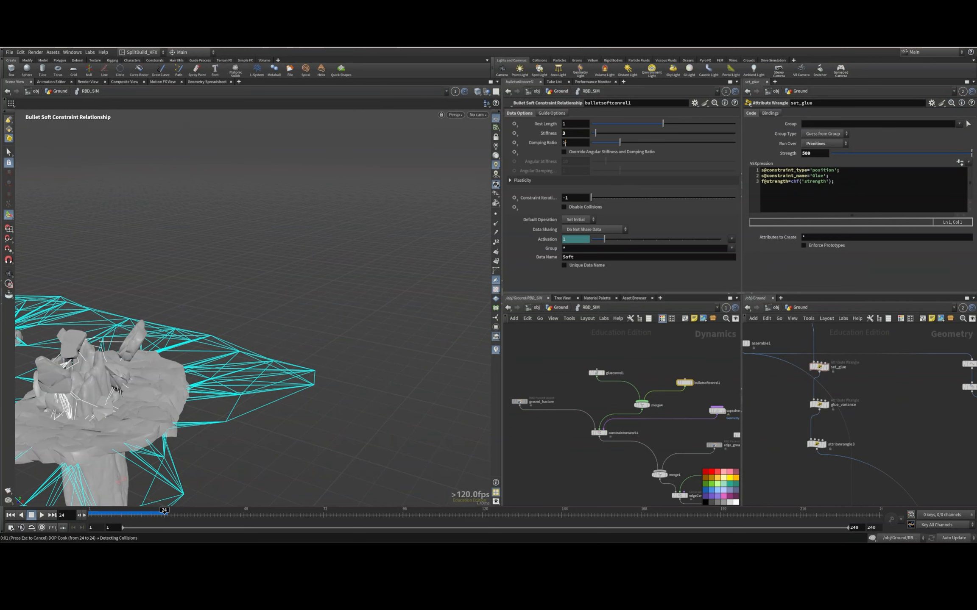
{"action": "type", "text": "2"}
{"action": "key", "text": "BackSpace"}
{"action": "key", "text": "BackSpace"}
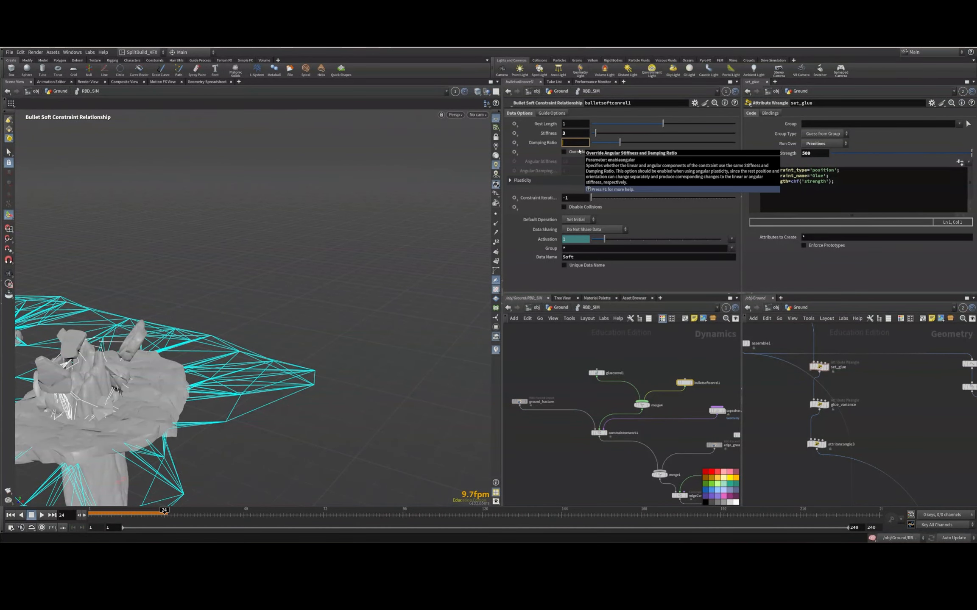
{"action": "type", "text": "2"}
{"action": "key", "text": "Return"}
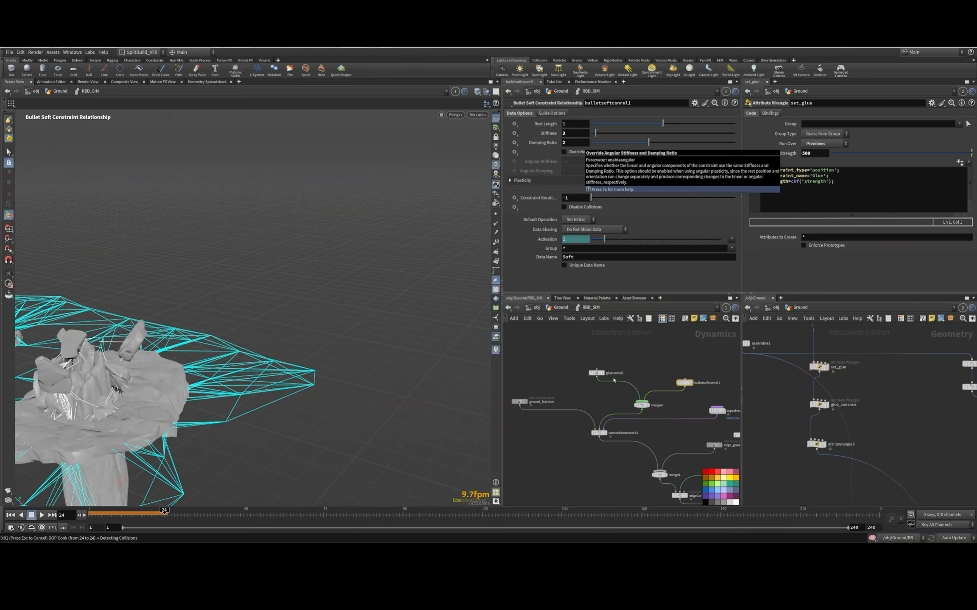
Check the SOP solver on the constraint network and set the Break Point on Scene_Controls to 0.5
{"action": "middle_click_drag", "start_coordinate": [717, 396], "coordinate": [632, 350]}
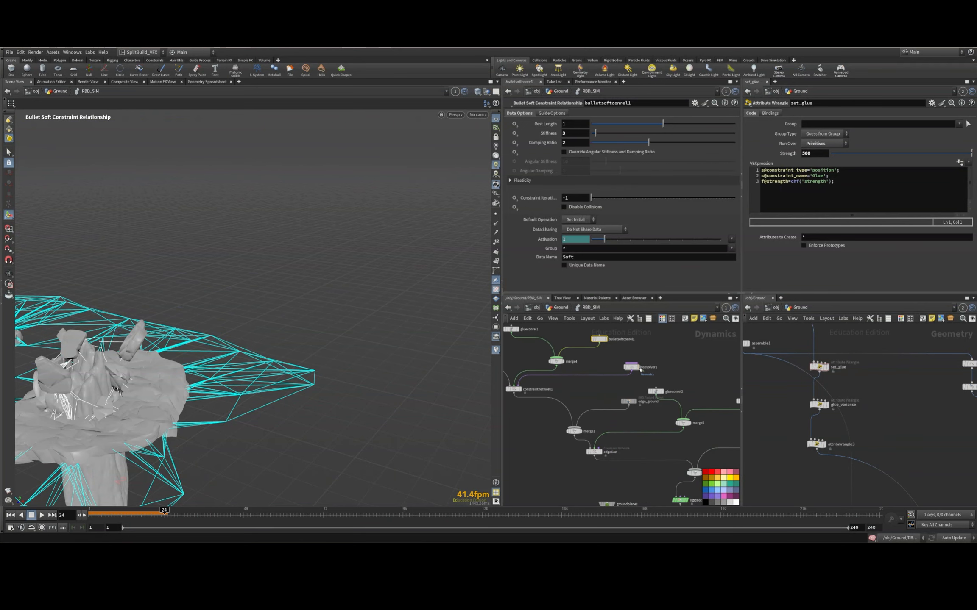
{"action": "middle_click_drag", "start_coordinate": [708, 397], "coordinate": [654, 382]}
{"action": "middle_click_drag", "start_coordinate": [594, 335], "coordinate": [687, 376]}
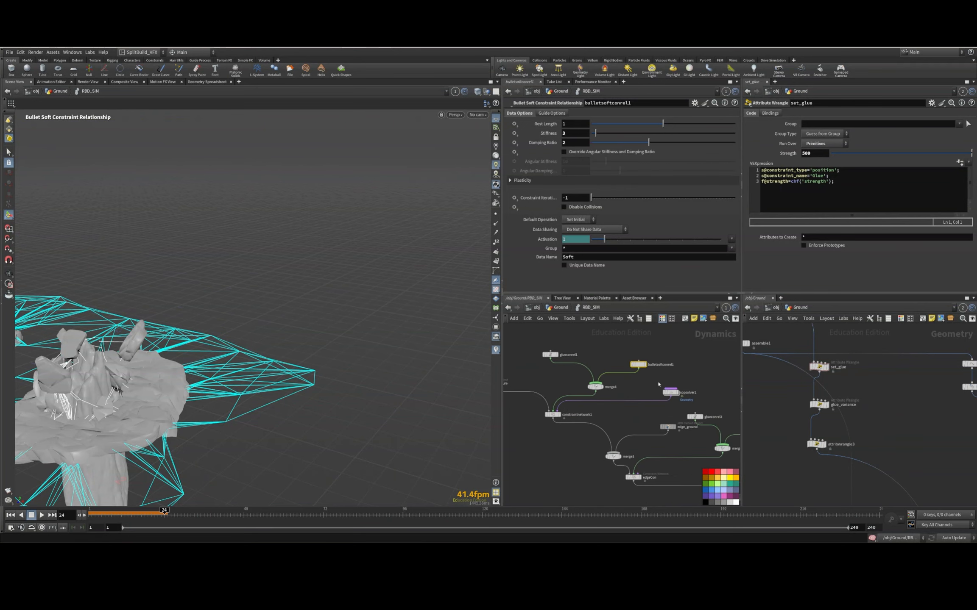
{"action": "left_click", "coordinate": [669, 392]}
{"action": "key", "text": "u"}
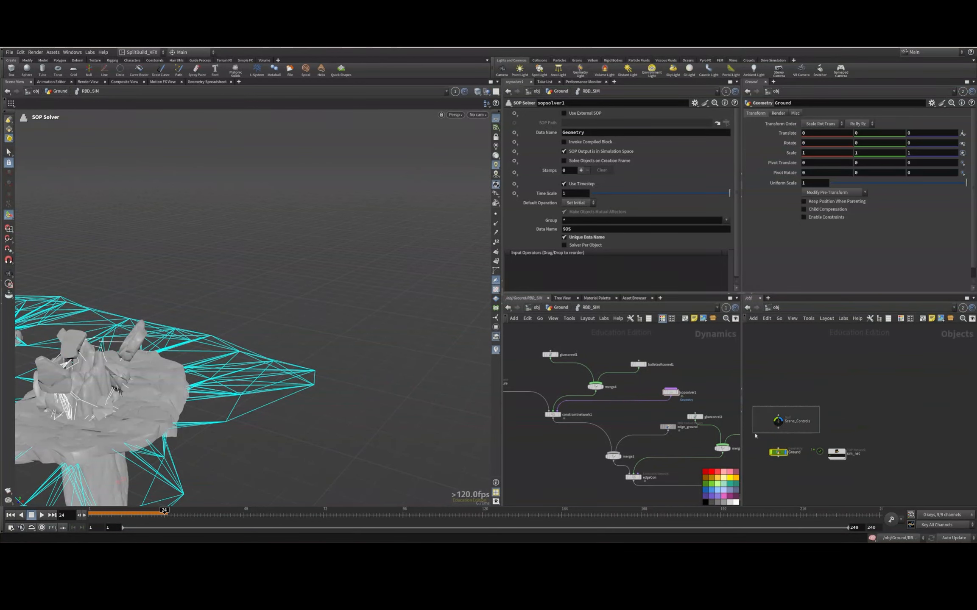
{"action": "left_click_drag", "start_coordinate": [755, 435], "coordinate": [755, 436]}
{"action": "double_click", "coordinate": [825, 181]}
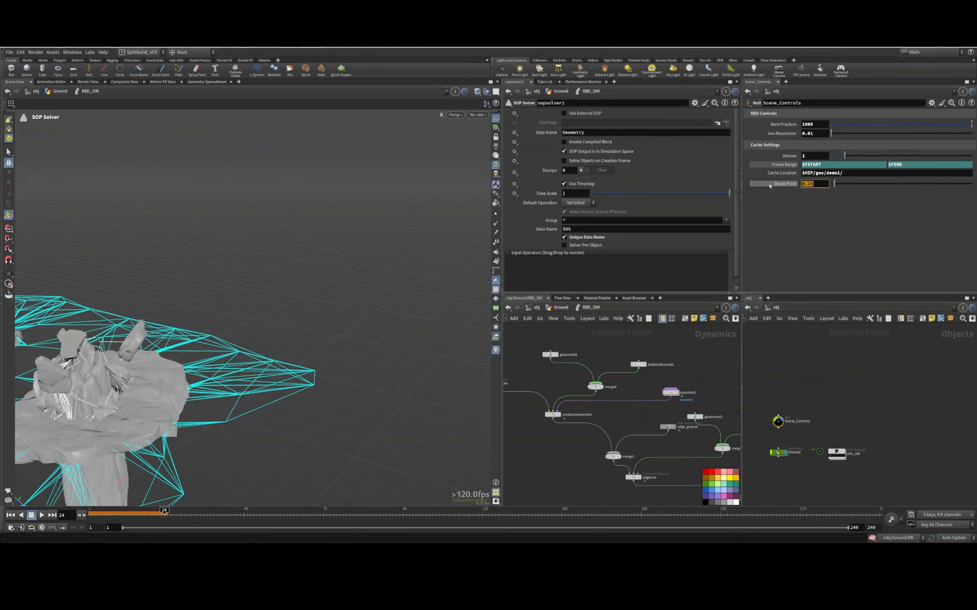
{"action": "type", "text": ".5"}
{"action": "key", "text": "Return"}
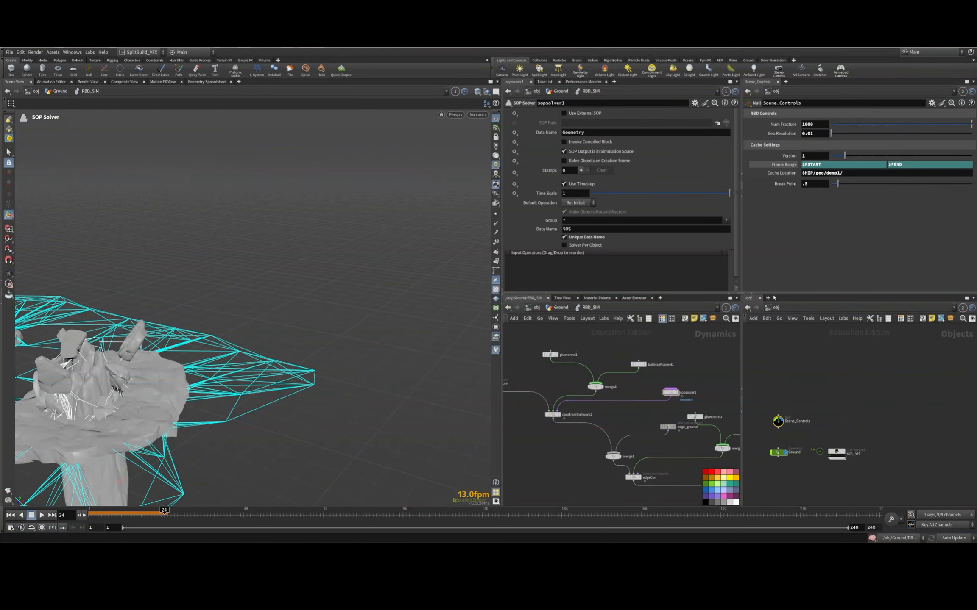
{"action": "left_click", "coordinate": [826, 395]}
Reframe all three rock columns, replay the simulation from frame 1 and rewind it to the start
{"action": "middle_click_drag", "start_coordinate": [238, 339], "coordinate": [390, 348], "text": "alt"}
{"action": "left_click_drag", "start_coordinate": [364, 339], "coordinate": [335, 390], "text": "alt"}
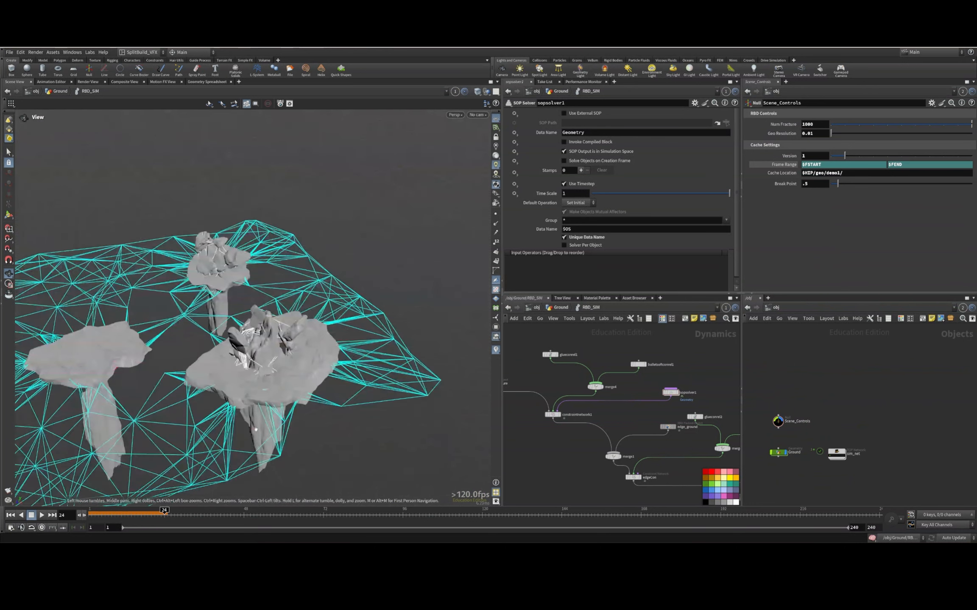
{"action": "left_click", "coordinate": [90, 515]}
{"action": "left_click", "coordinate": [42, 515]}
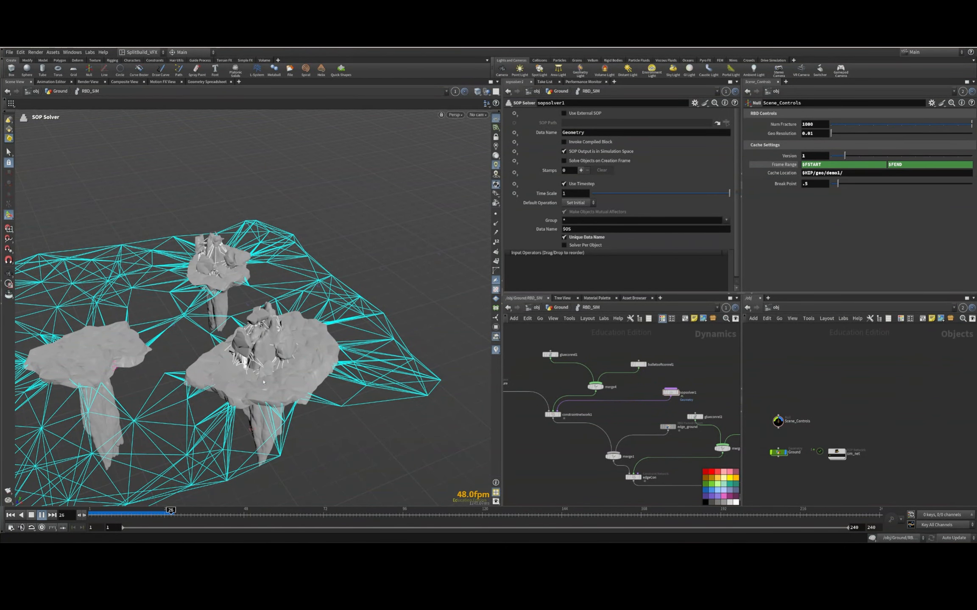
{"action": "left_click", "coordinate": [87, 515]}
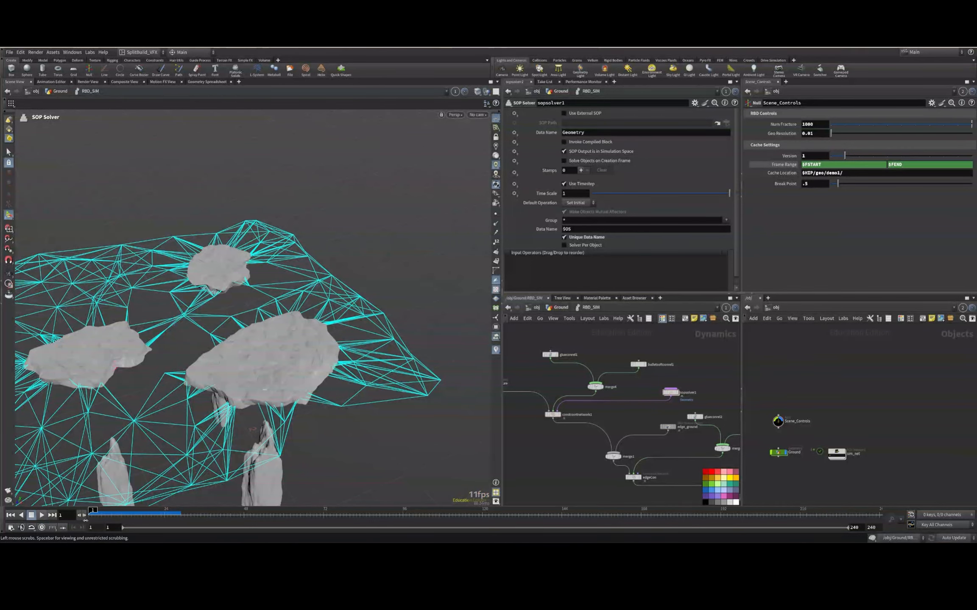
Set the set_glue wrangle's strength to 200 in the Ground network and review the glue_variance wrangle
{"action": "double_click", "coordinate": [779, 453]}
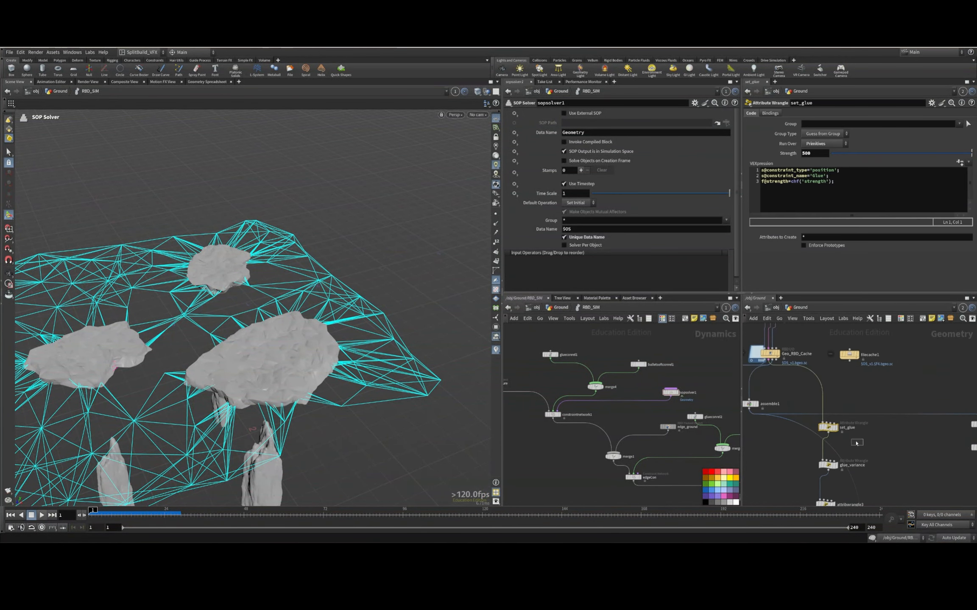
{"action": "left_click_drag", "start_coordinate": [814, 153], "coordinate": [731, 153]}
{"action": "type", "text": "200"}
{"action": "key", "text": "Return"}
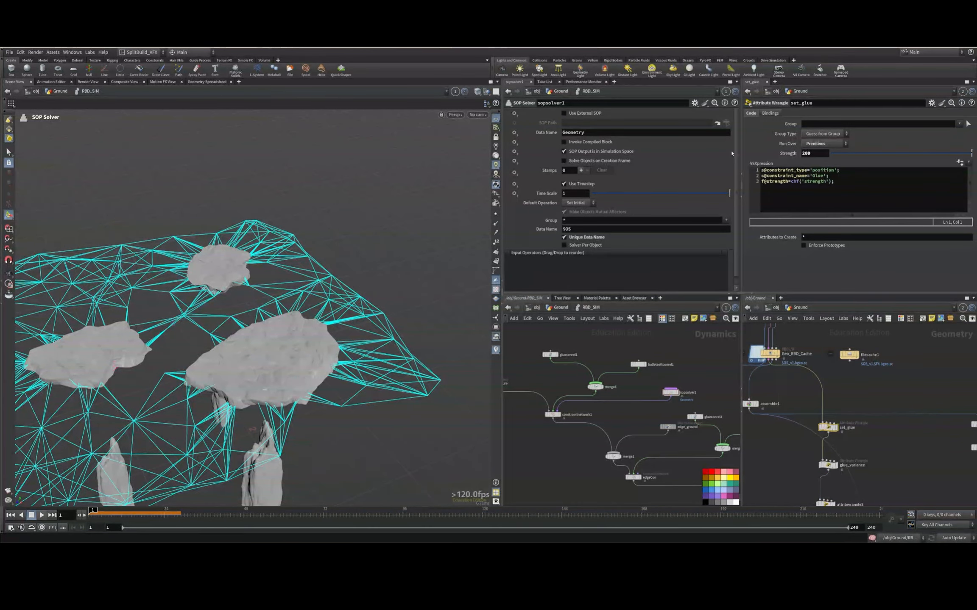
{"action": "left_click", "coordinate": [827, 465]}
{"action": "scroll", "coordinate": [879, 458], "scroll_direction": "down", "scroll_amount": 2}
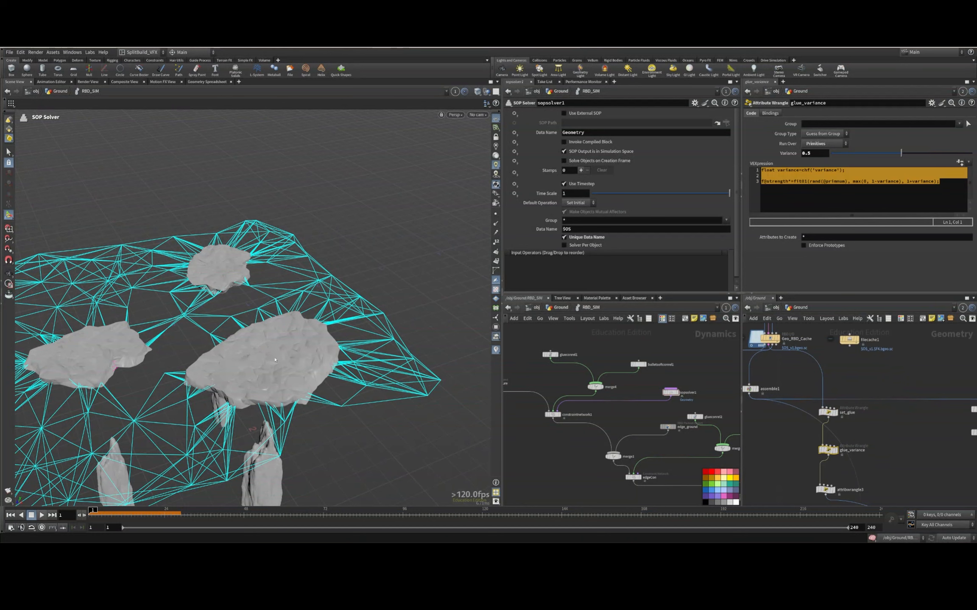
Set the half-life of the first glue constraint relationship in RBD_SIM to 0.03
{"action": "left_click", "coordinate": [550, 354]}
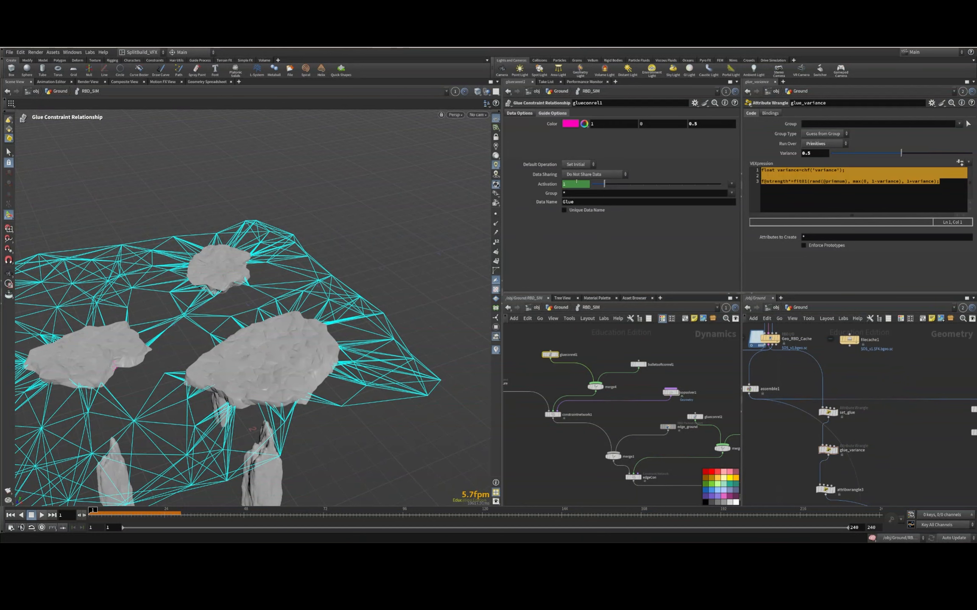
{"action": "left_click", "coordinate": [527, 115]}
{"action": "double_click", "coordinate": [568, 133]}
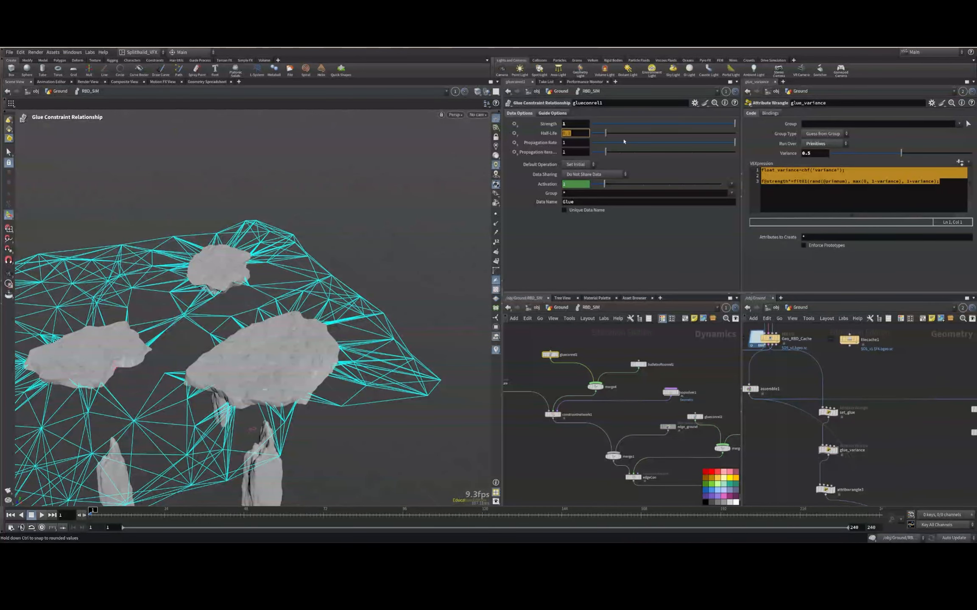
{"action": "type", "text": ".03"}
{"action": "key", "text": "Return"}
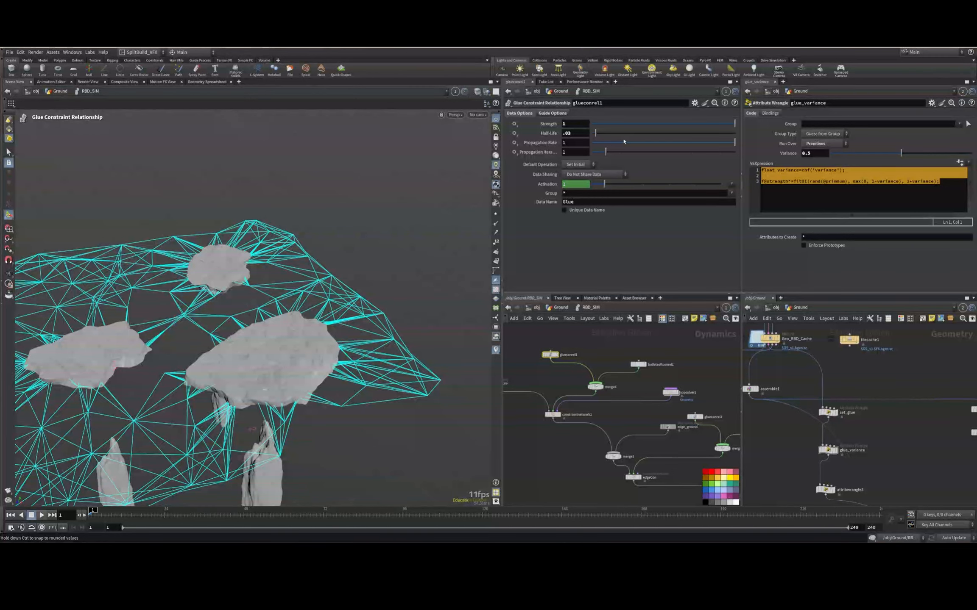
Set the Break Point on the Scene_Controls null to 0.375 and save the scene
{"action": "key", "text": "Up"}
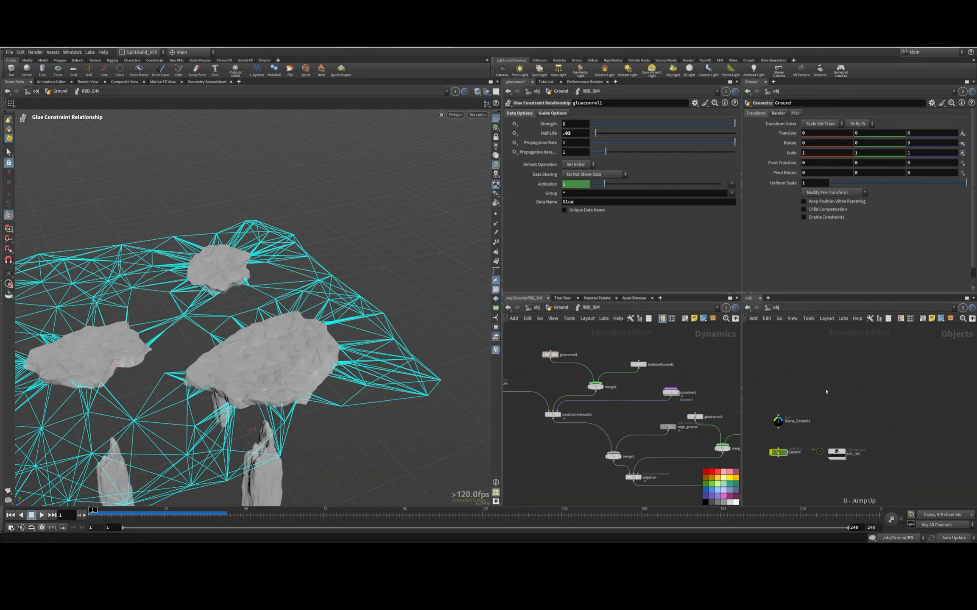
{"action": "left_click", "coordinate": [778, 421]}
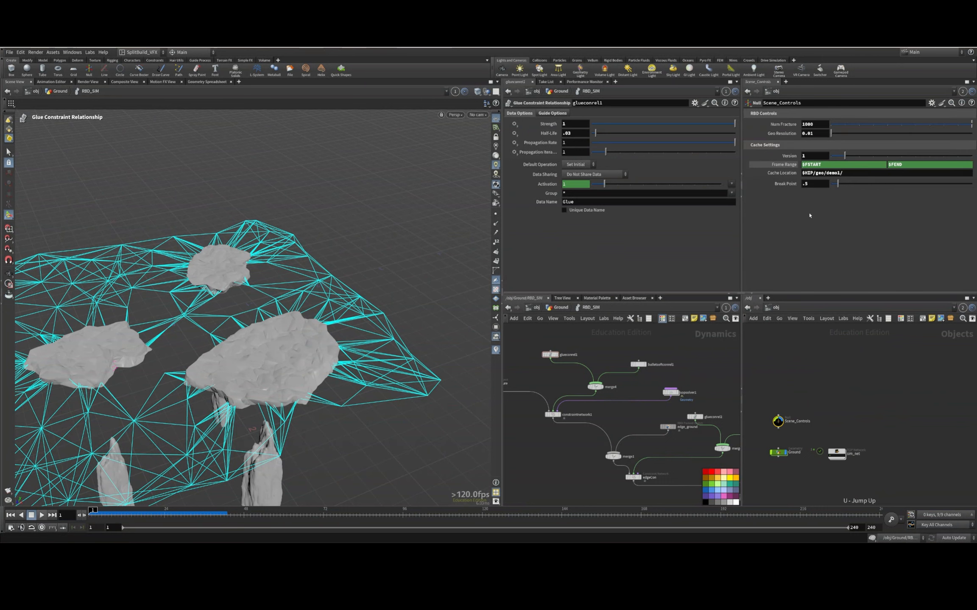
{"action": "left_click", "coordinate": [813, 184]}
{"action": "type", "text": ".375"}
{"action": "key", "text": "Return"}
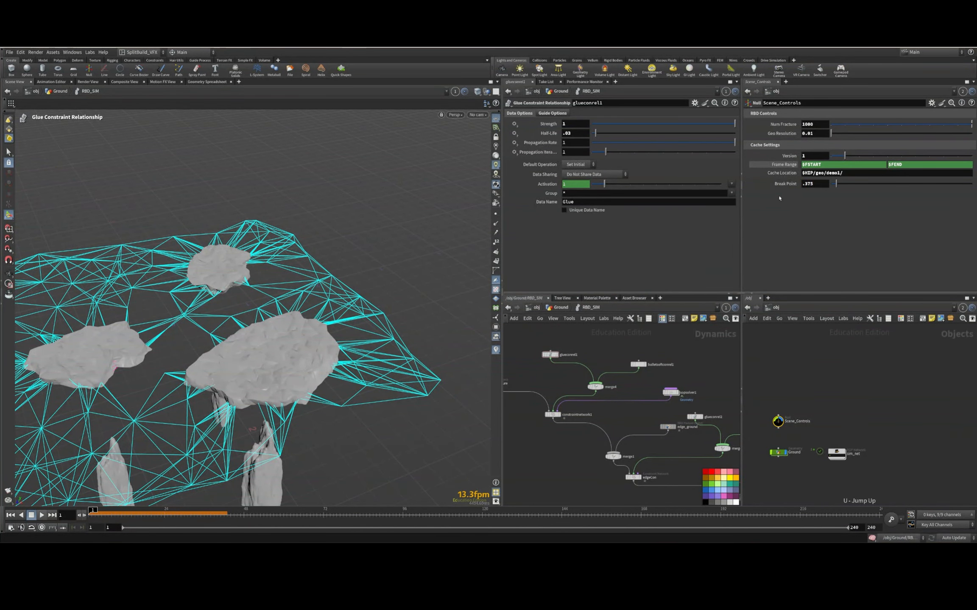
{"action": "key", "text": "ctrl+s"}
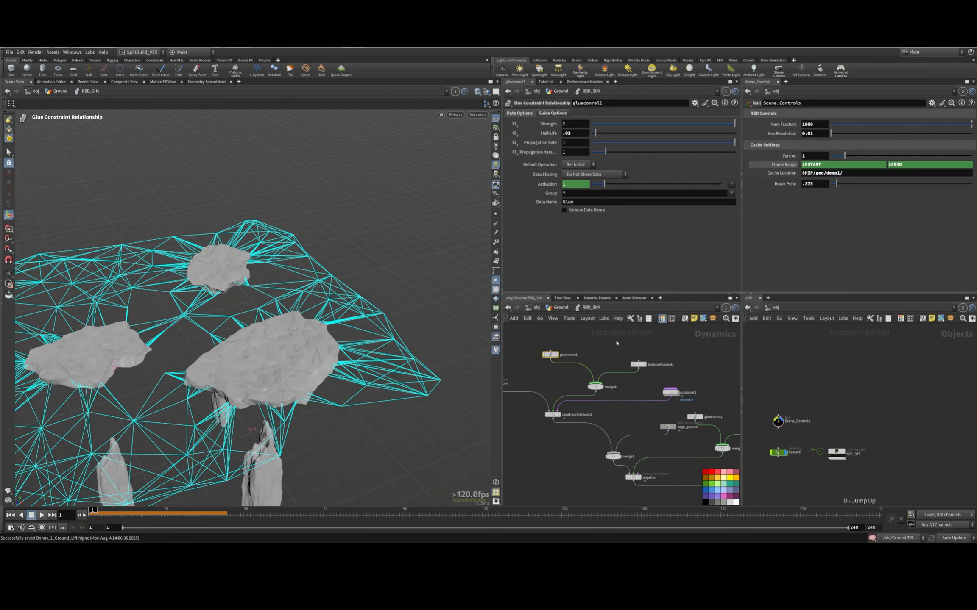
Set the Bullet soft constraint's stiffness to 2.25 and damping ratio to 1.75, and save the scene
{"action": "left_click", "coordinate": [638, 364]}
{"action": "double_click", "coordinate": [569, 134]}
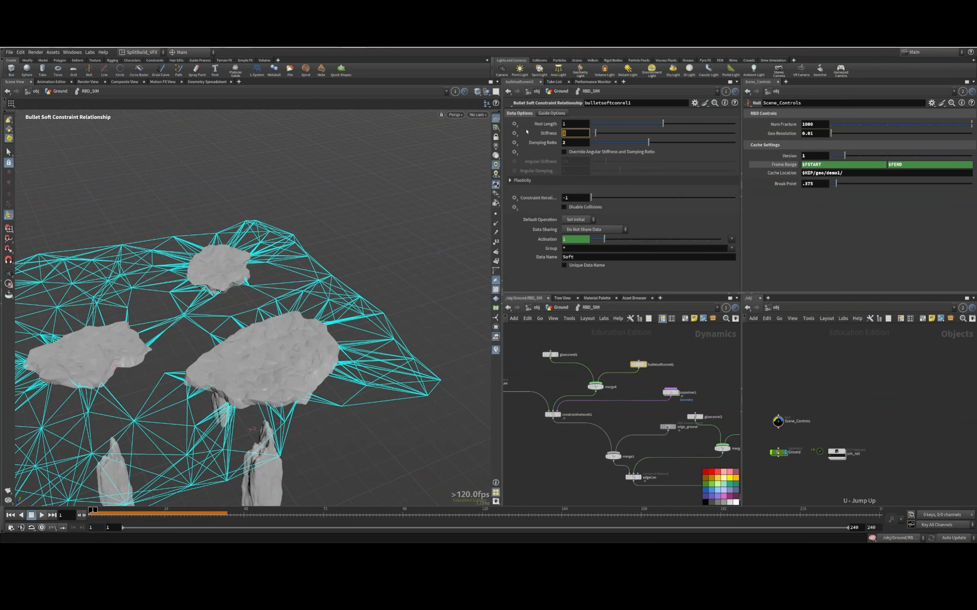
{"action": "type", "text": "2.25"}
{"action": "key", "text": "Return"}
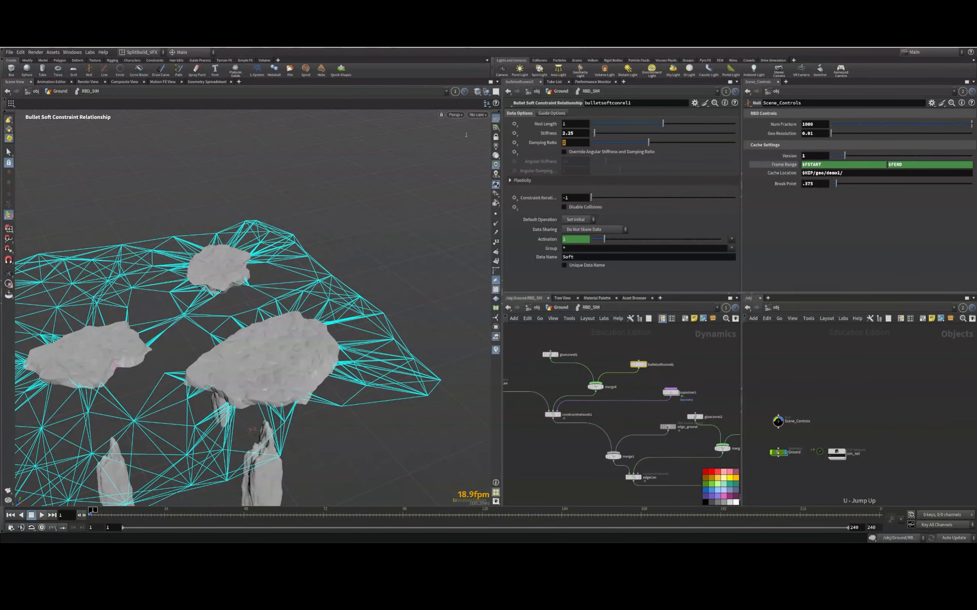
{"action": "left_click_drag", "start_coordinate": [570, 143], "coordinate": [439, 143]}
{"action": "type", "text": "1.75"}
{"action": "key", "text": "Return"}
{"action": "key", "text": "ctrl+s"}
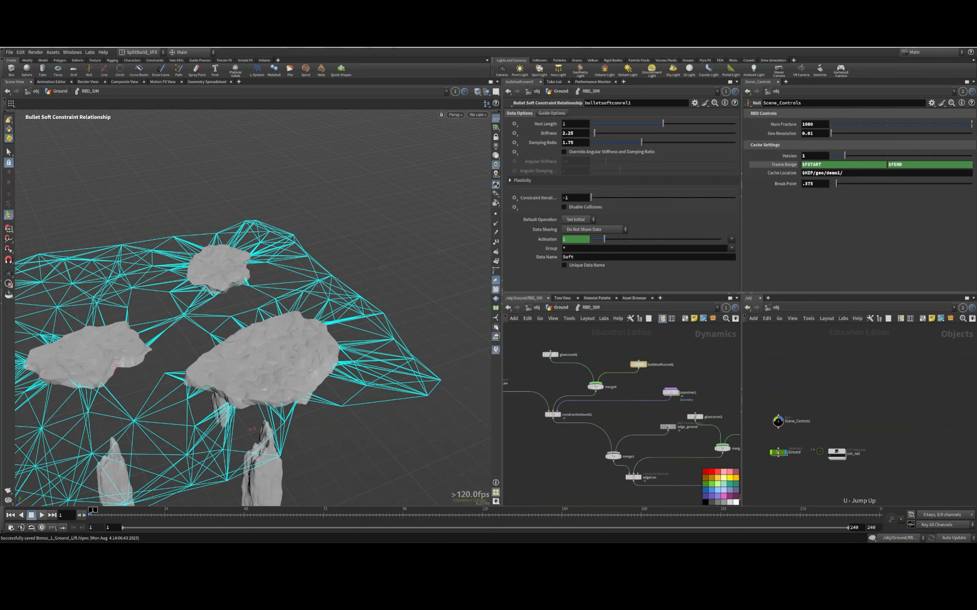
Reposition the first glue constraint and Bullet soft constraint nodes above their merge node in RBD_SIM
{"action": "left_click_drag", "start_coordinate": [551, 354], "coordinate": [551, 342]}
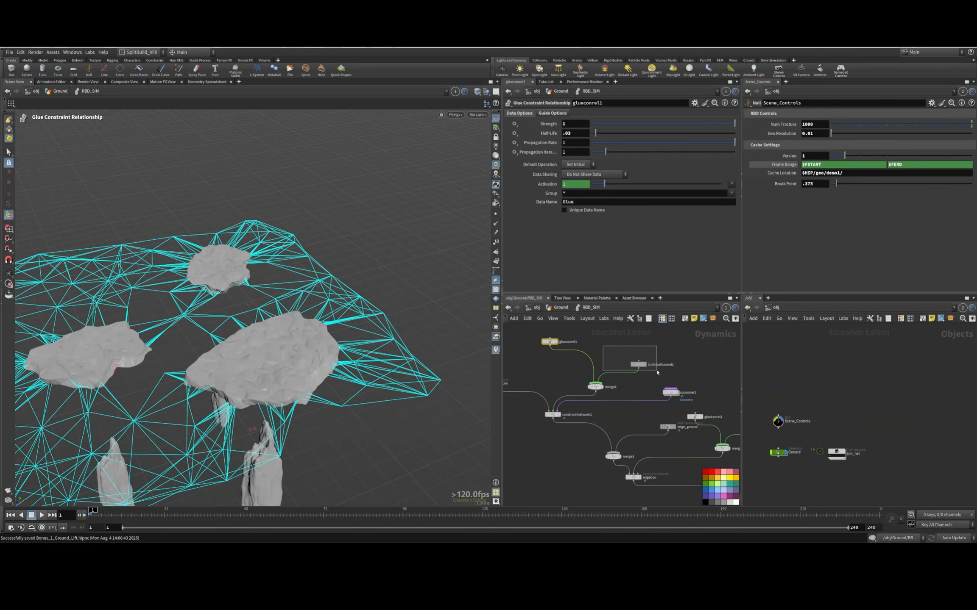
{"action": "left_click_drag", "start_coordinate": [643, 366], "coordinate": [631, 368]}
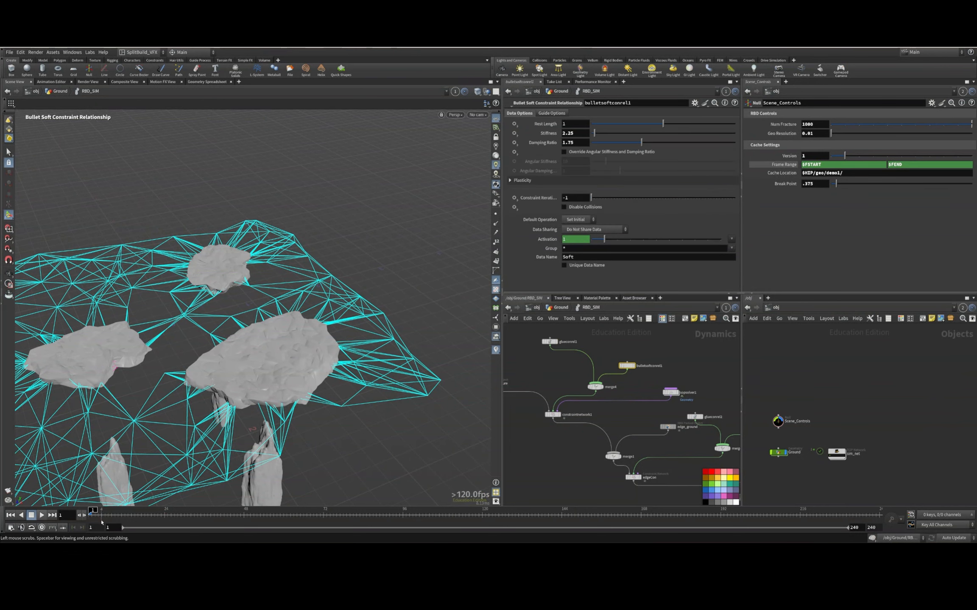
{"action": "left_click", "coordinate": [599, 152]}
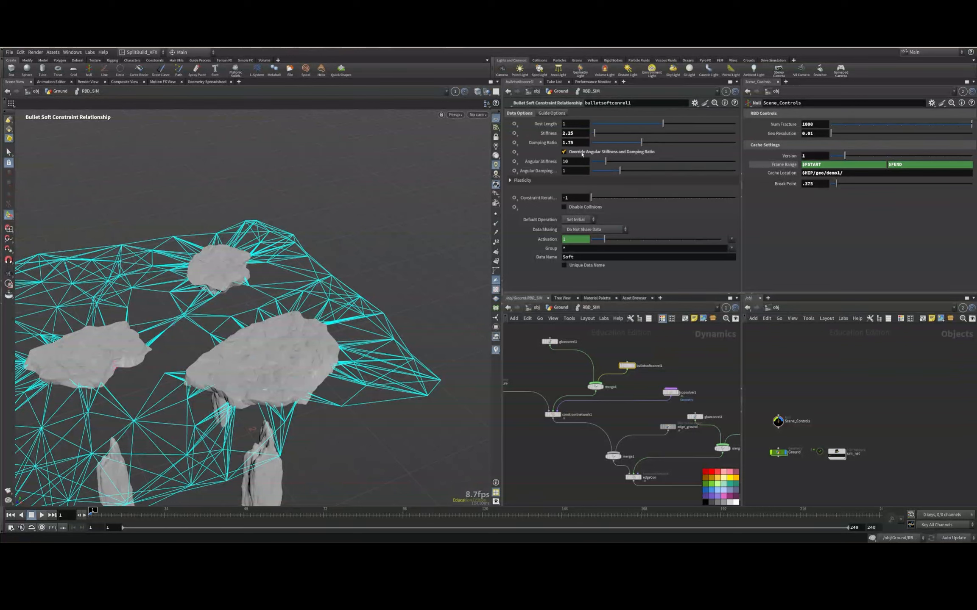
{"action": "left_click", "coordinate": [599, 152]}
Enable plasticity on the Bullet soft constraint, with a rate of 2 and hardening of 0.5
{"action": "left_click", "coordinate": [520, 181]}
{"action": "left_click", "coordinate": [592, 192]}
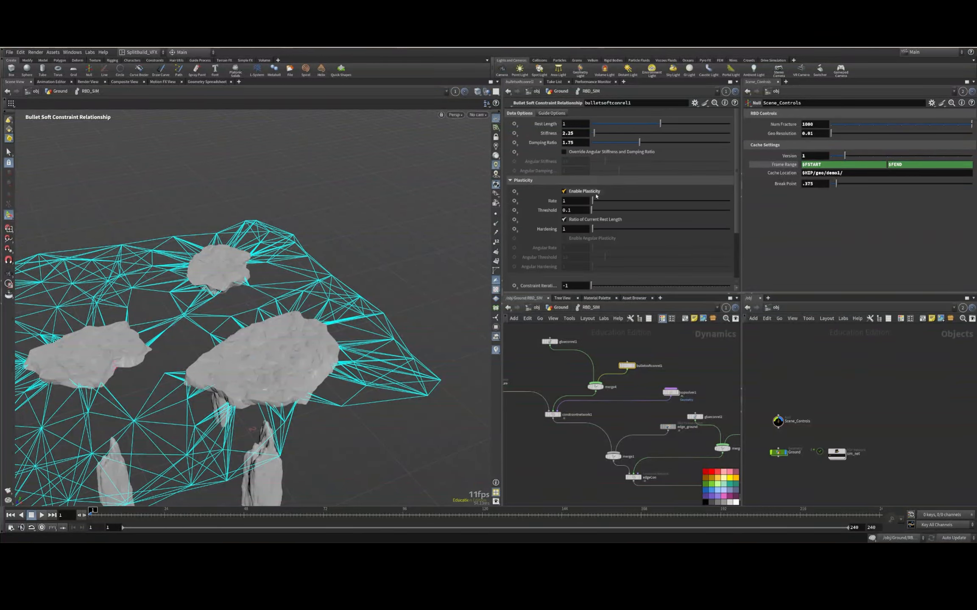
{"action": "left_click", "coordinate": [574, 201]}
{"action": "left_click", "coordinate": [577, 229]}
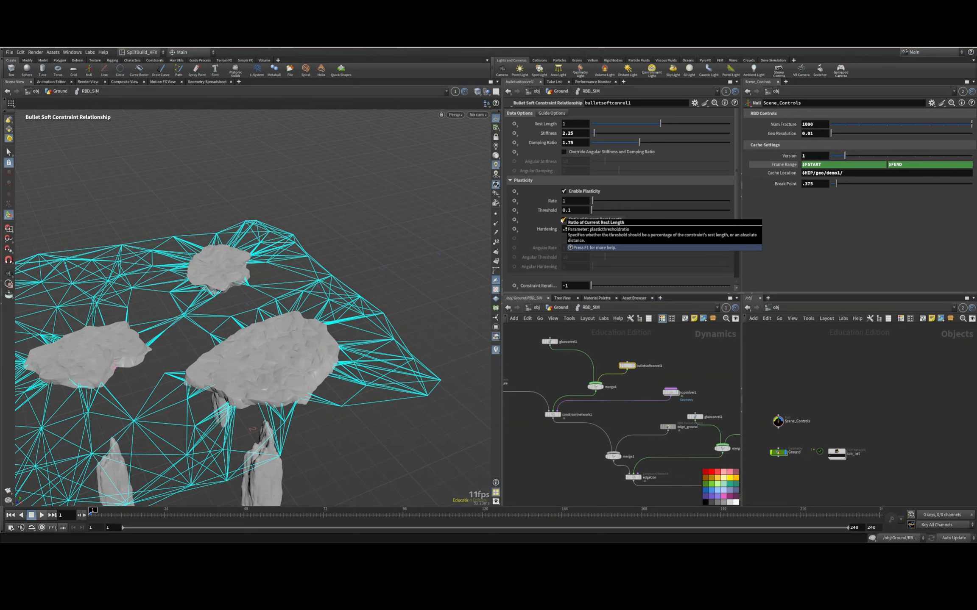
{"action": "left_click", "coordinate": [574, 201]}
{"action": "type", "text": "2"}
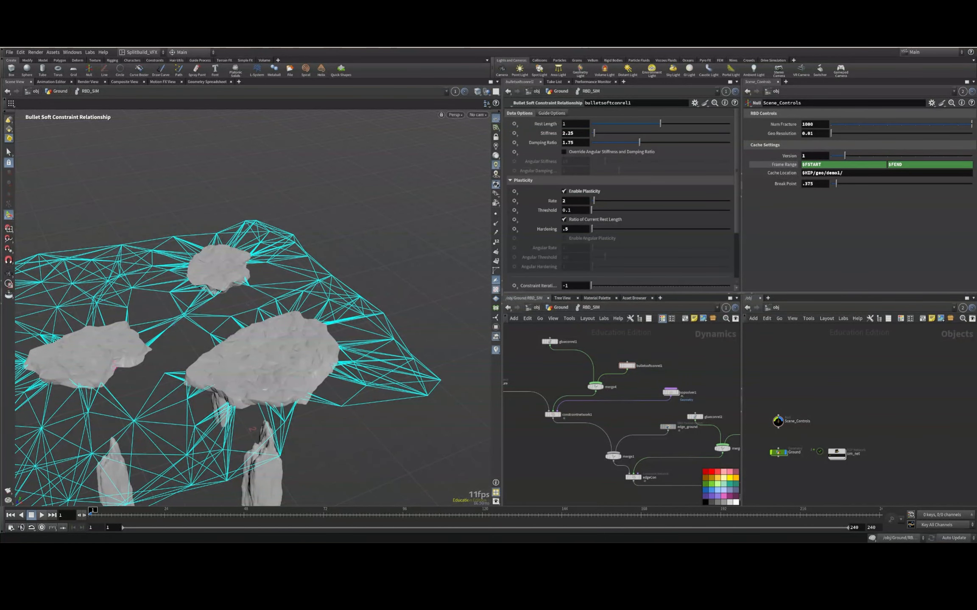
Play the simulation to about frame 30 and inspect the breaking ground pieces up close
{"action": "left_click", "coordinate": [42, 515]}
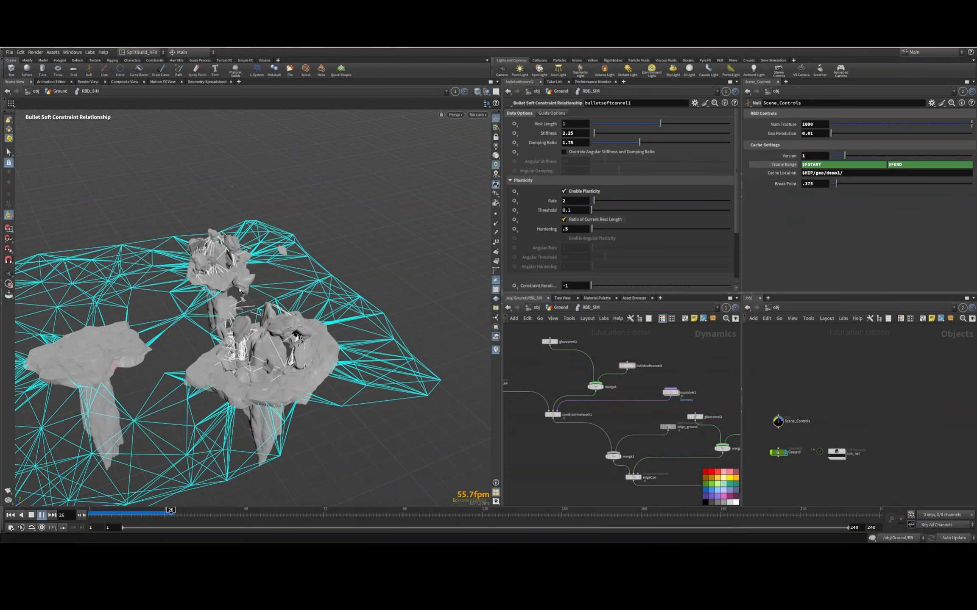
{"action": "left_click", "coordinate": [32, 516]}
{"action": "left_click", "coordinate": [43, 516]}
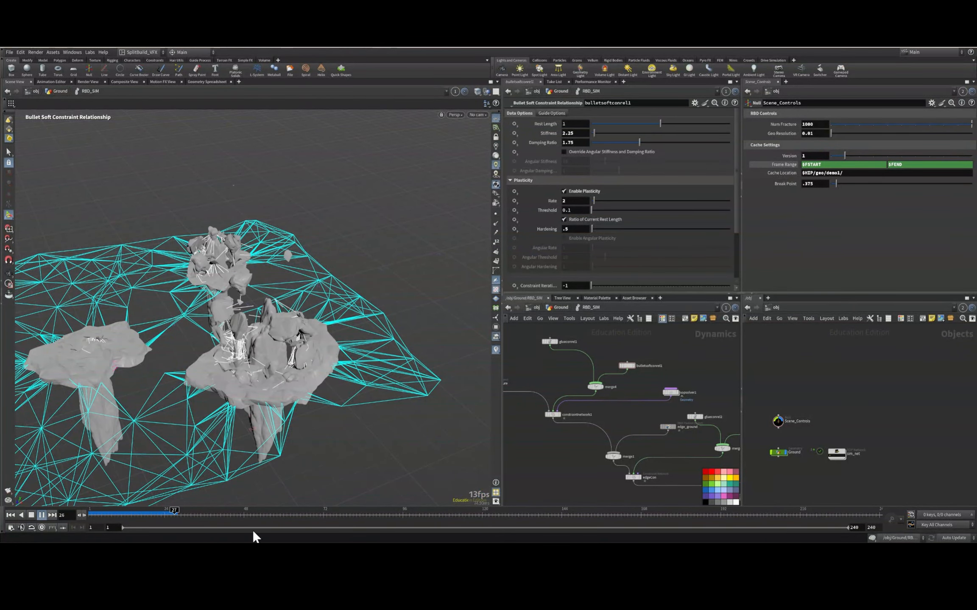
{"action": "left_click", "coordinate": [42, 515]}
{"action": "mouse_move", "coordinate": [399, 297]}
{"action": "left_mouse_down", "text": "alt"}
{"action": "mouse_move", "coordinate": [332, 288]}
{"action": "mouse_move", "coordinate": [292, 311]}
{"action": "mouse_move", "coordinate": [303, 269]}
{"action": "left_mouse_up", "text": "alt"}
{"action": "right_click_drag", "start_coordinate": [303, 270], "coordinate": [345, 284], "text": "alt"}
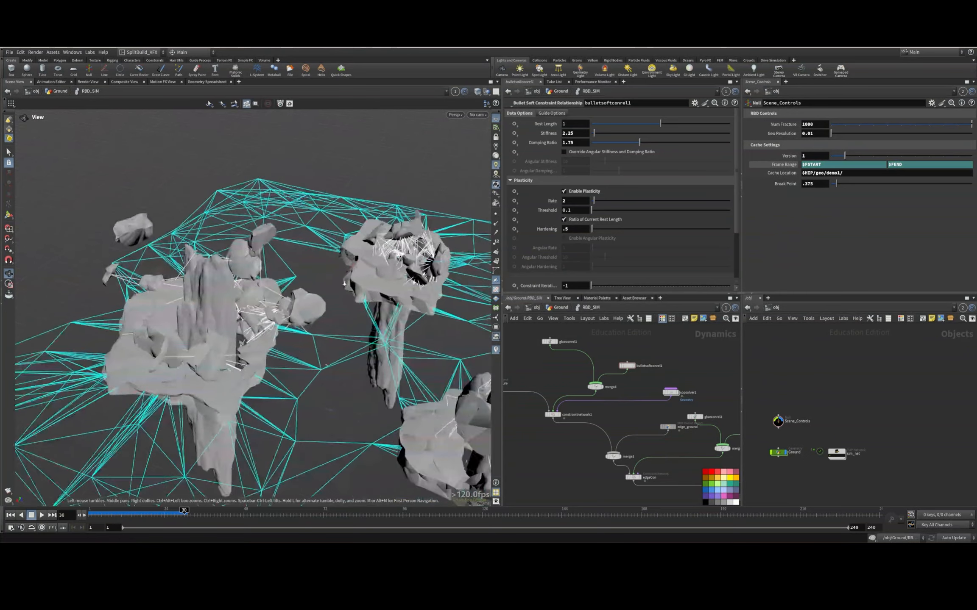
{"action": "left_click_drag", "start_coordinate": [344, 284], "coordinate": [411, 269], "text": "alt"}
Set the soft constraint's plasticity rate to 1 and its hardening to 0.33
{"action": "double_click", "coordinate": [579, 199]}
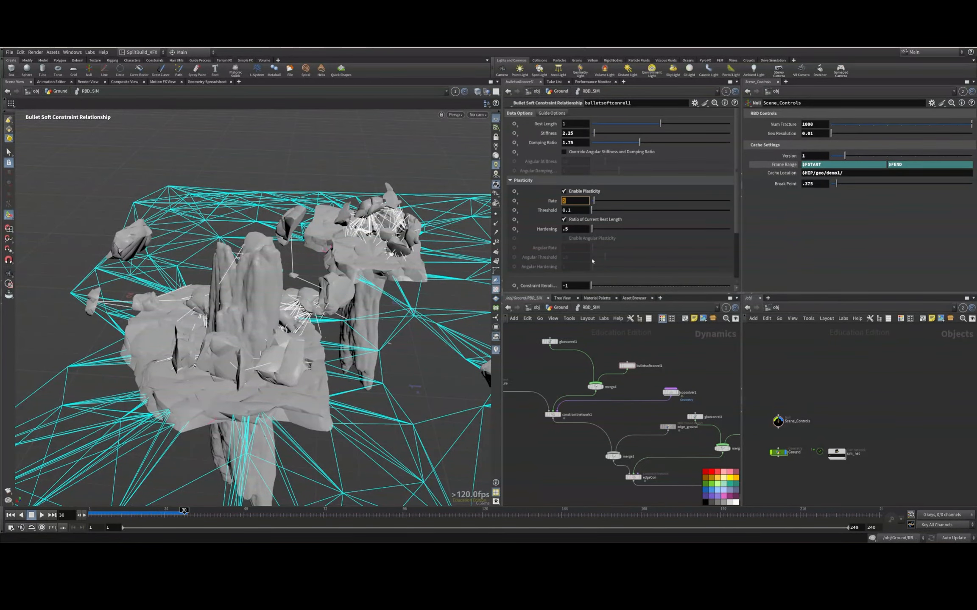
{"action": "type", "text": "1"}
{"action": "left_click", "coordinate": [573, 227]}
{"action": "key", "text": "BackSpace"}
{"action": "type", "text": "33"}
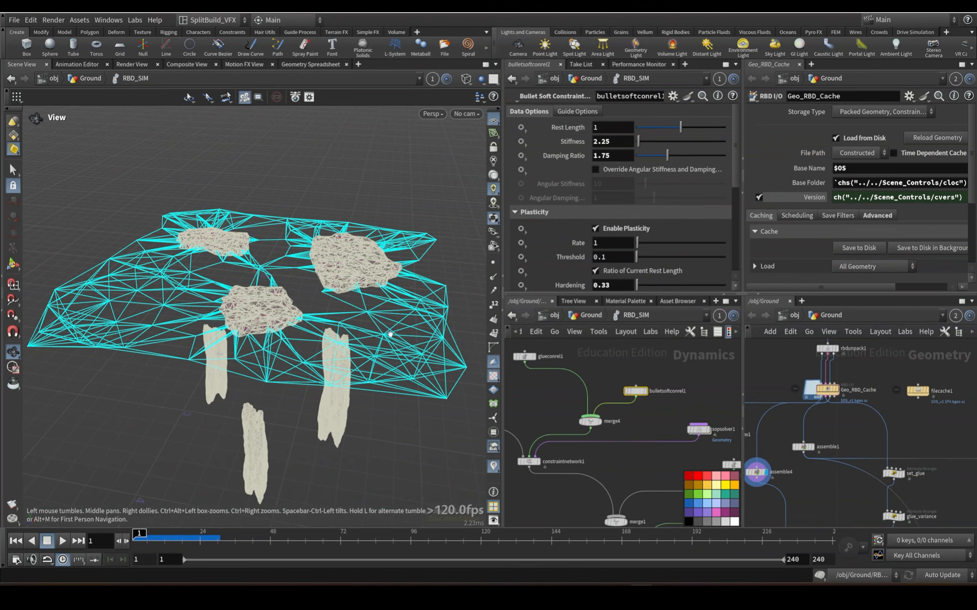
Examine the fractured ground and its constraint network from several angles, selecting the glue, soft constraint and merge nodes in RBD_SIM
{"action": "left_click_drag", "start_coordinate": [292, 295], "coordinate": [289, 329]}
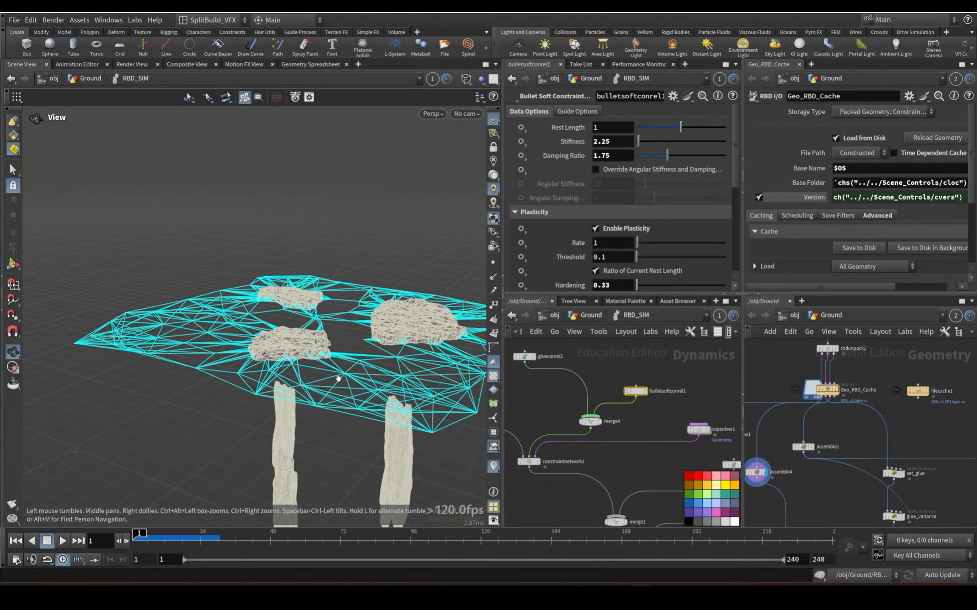
{"action": "left_click_drag", "start_coordinate": [339, 378], "coordinate": [366, 409]}
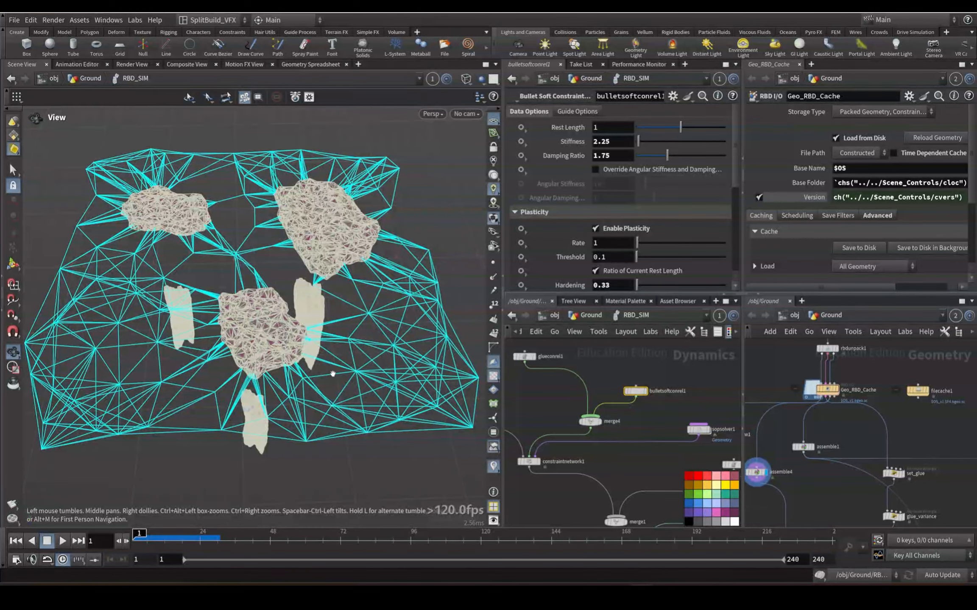
{"action": "left_click_drag", "start_coordinate": [326, 373], "coordinate": [262, 237]}
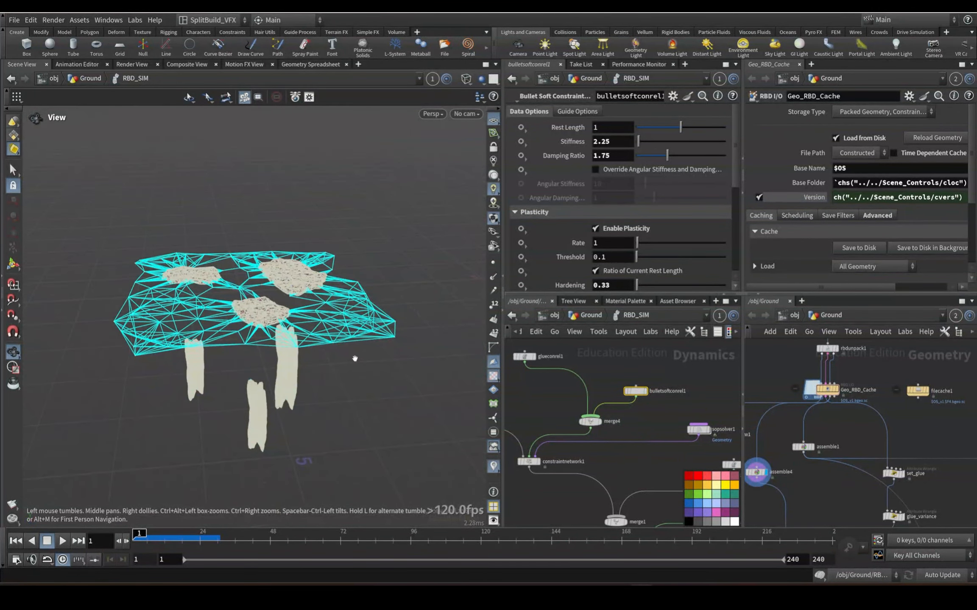
{"action": "left_click_drag", "start_coordinate": [355, 359], "coordinate": [255, 332]}
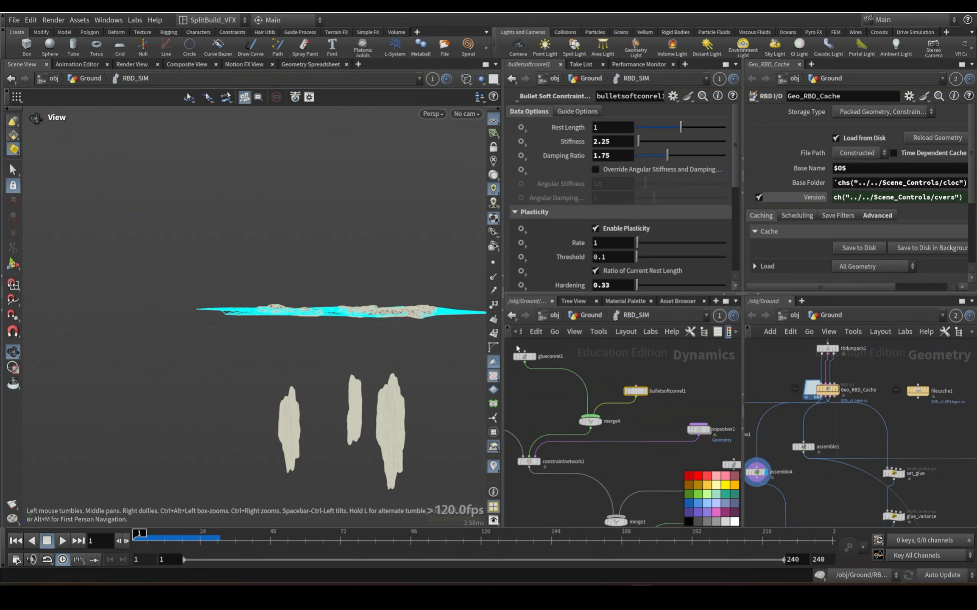
{"action": "left_click_drag", "start_coordinate": [514, 344], "coordinate": [660, 432]}
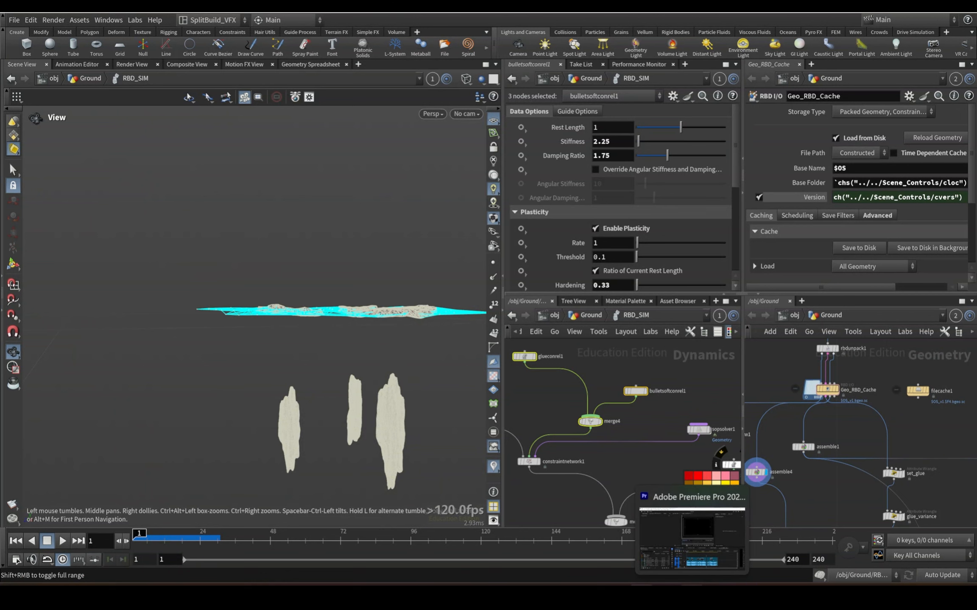
{"action": "mouse_move", "coordinate": [716, 589]}
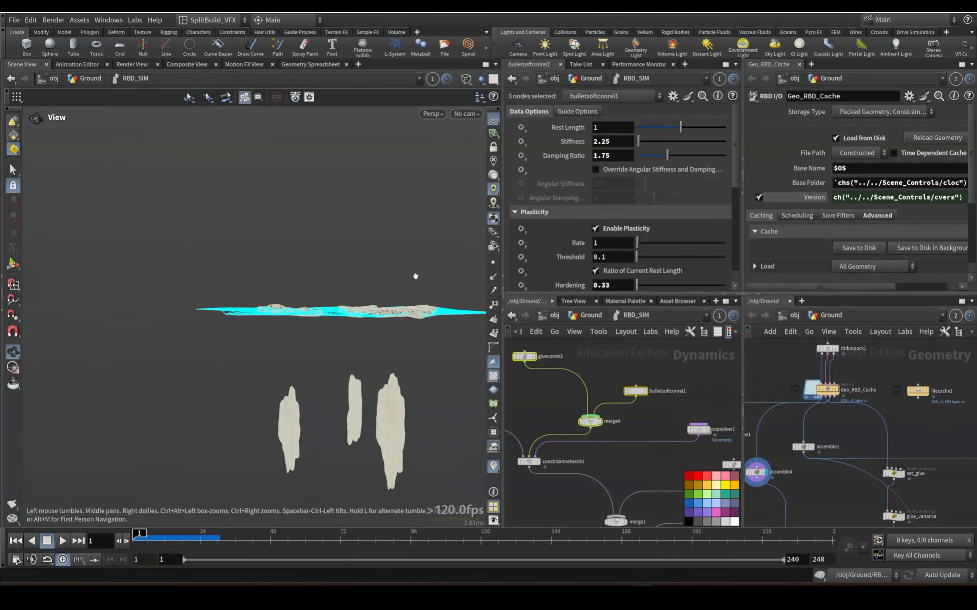
{"action": "left_click_drag", "start_coordinate": [384, 266], "coordinate": [394, 363]}
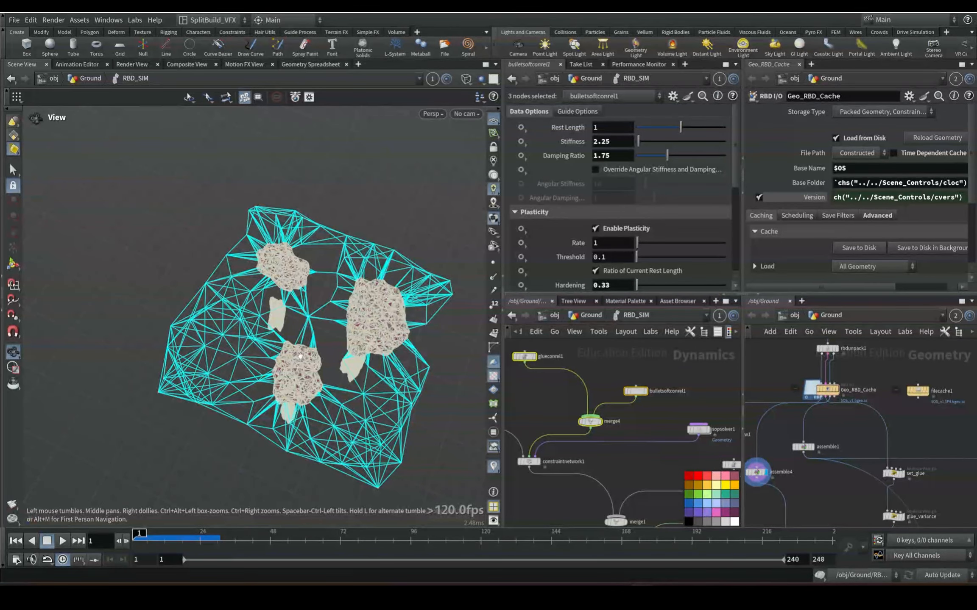
{"action": "left_click_drag", "start_coordinate": [299, 347], "coordinate": [286, 304]}
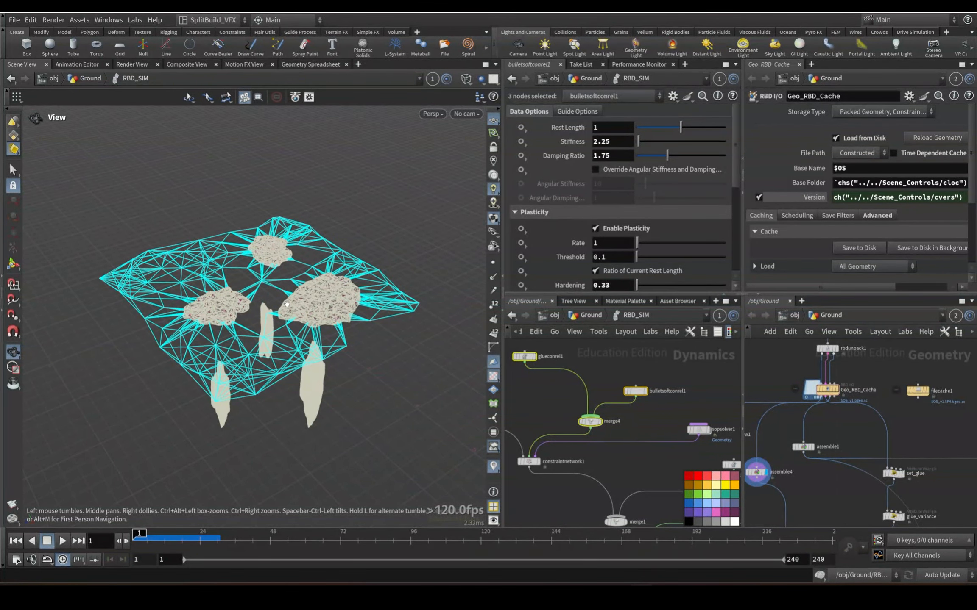